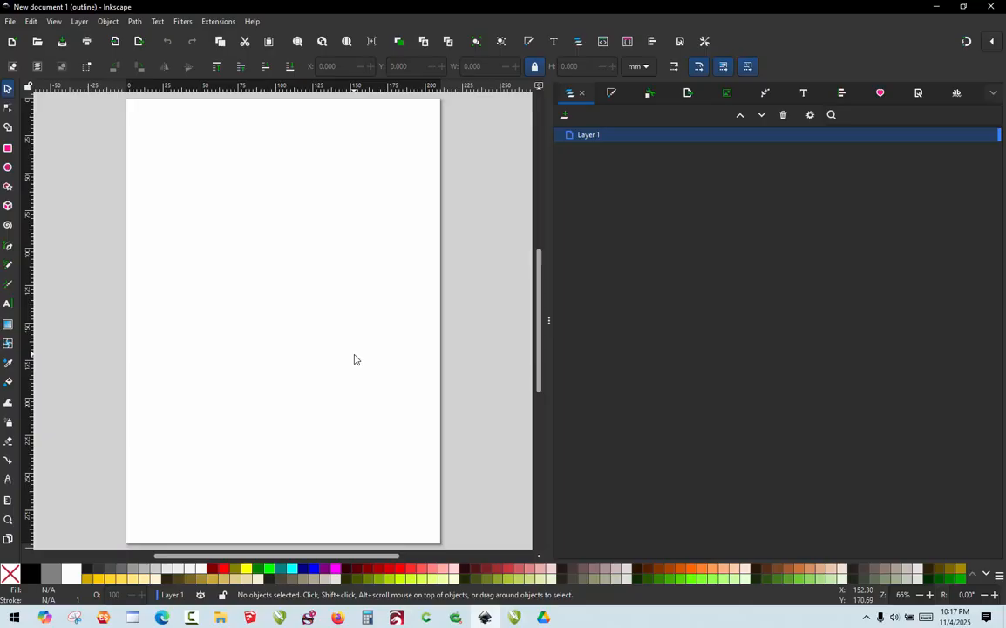
Import the Fish Logo JPEG image into the new document with the import settings as offered
click(10, 21)
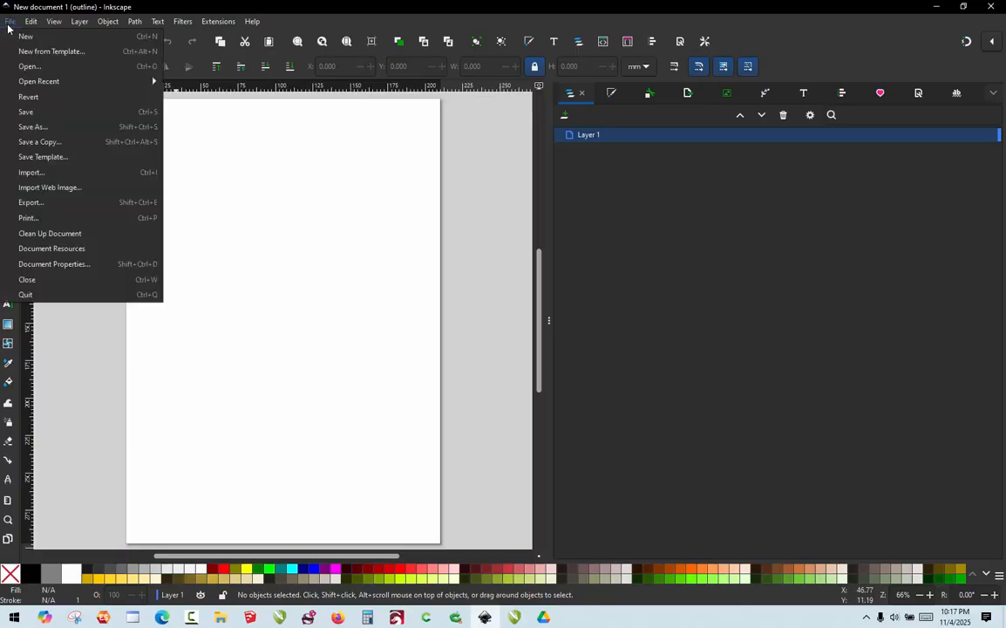
click(40, 171)
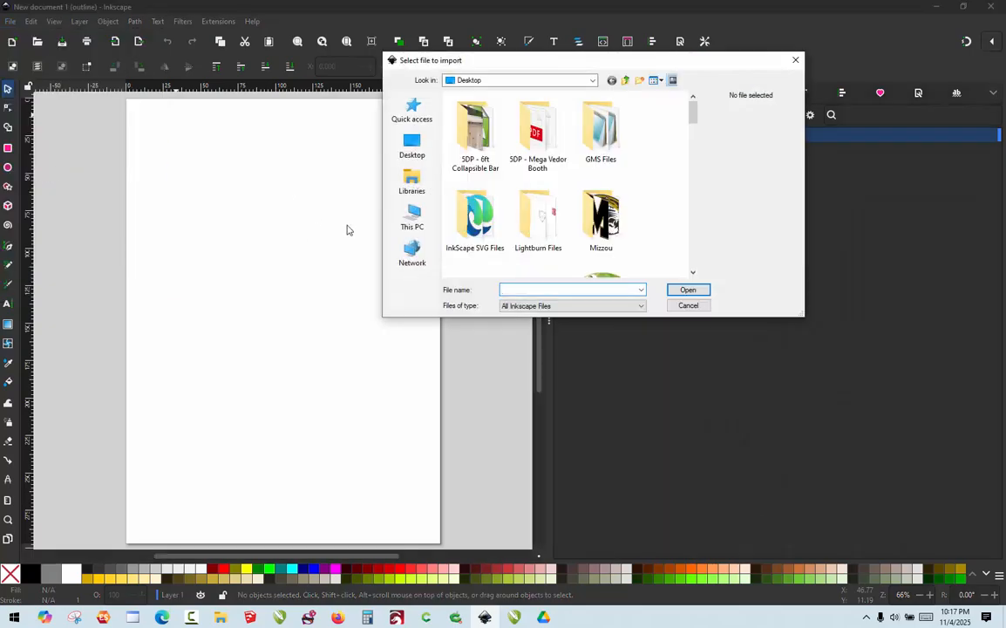
text(fish)
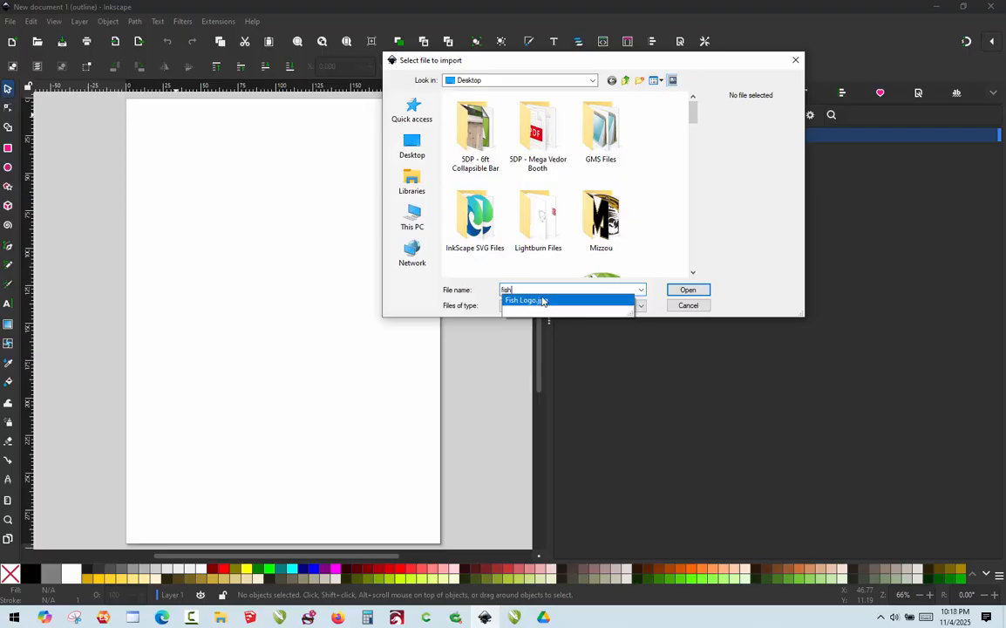
click(542, 299)
click(697, 289)
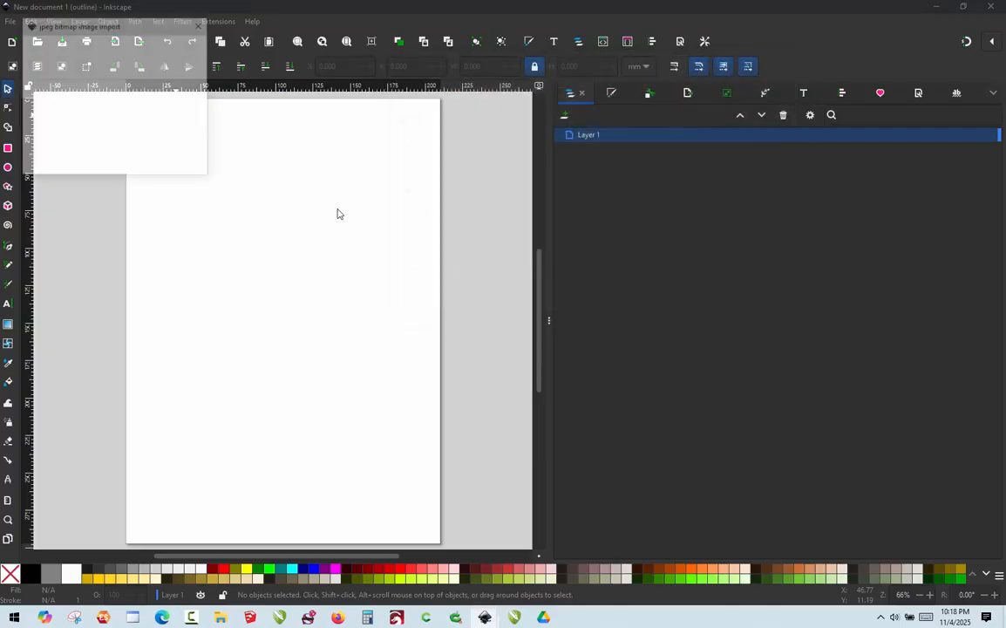
click(185, 164)
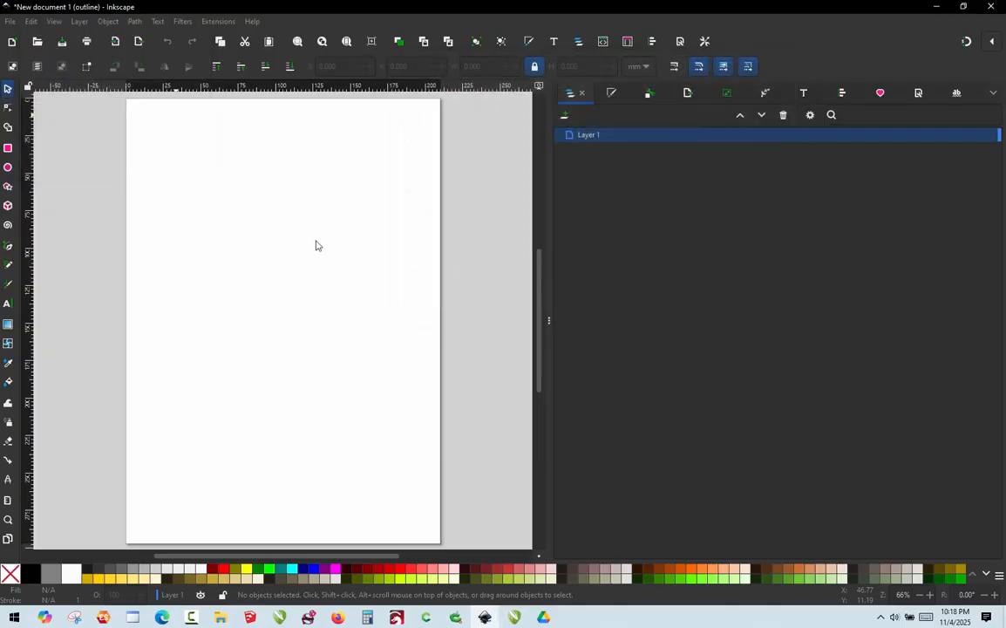
Move the imported image from beside the page onto the upper part of the page
scroll(357, 258, down, 2)
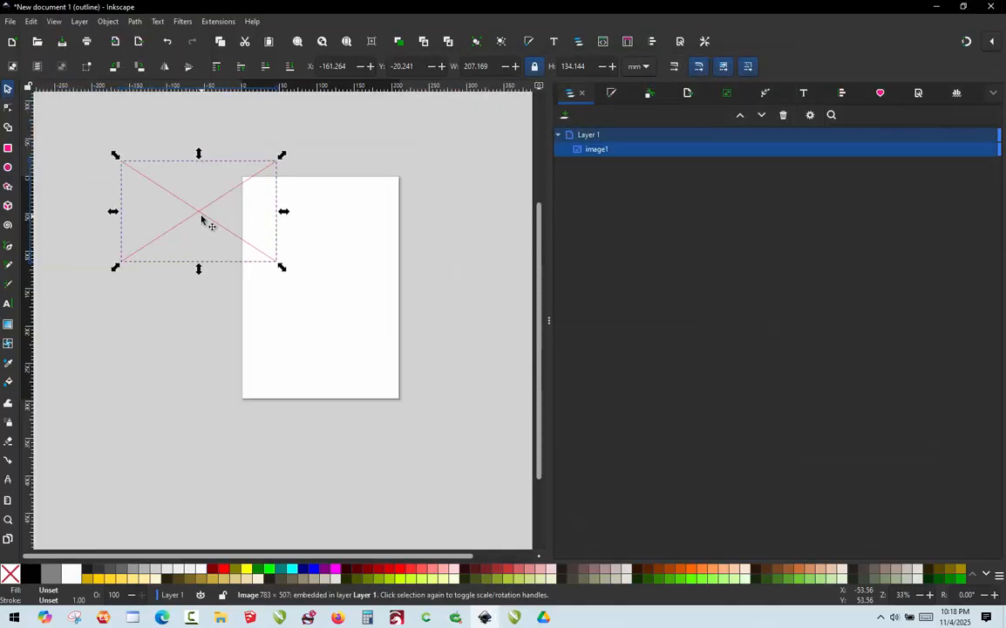
drag(202, 220, 323, 263)
scroll(309, 242, up, 2)
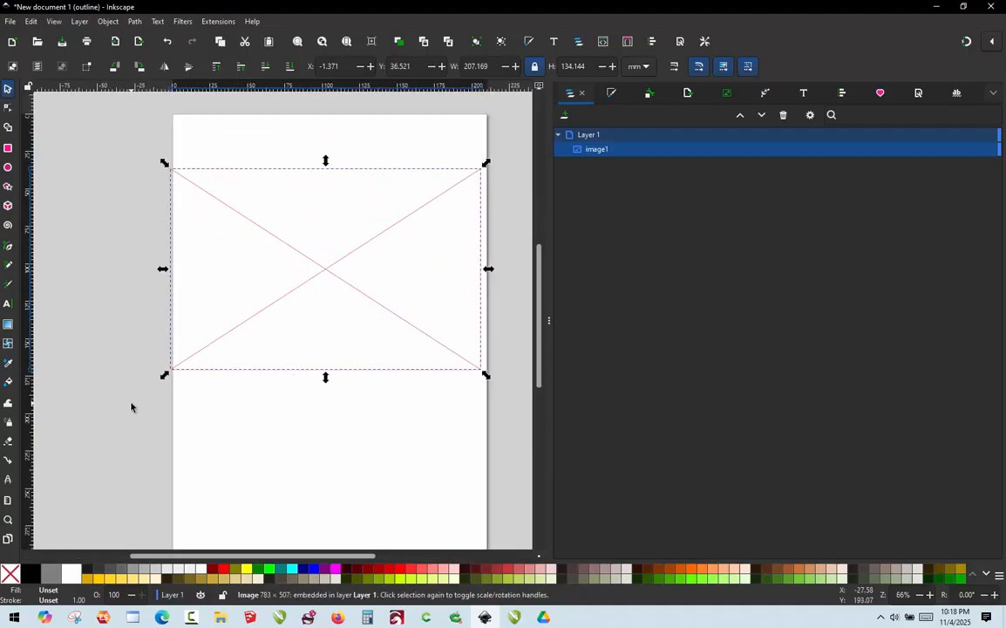
Set the display mode to Normal
click(54, 21)
mouse_move(97, 67)
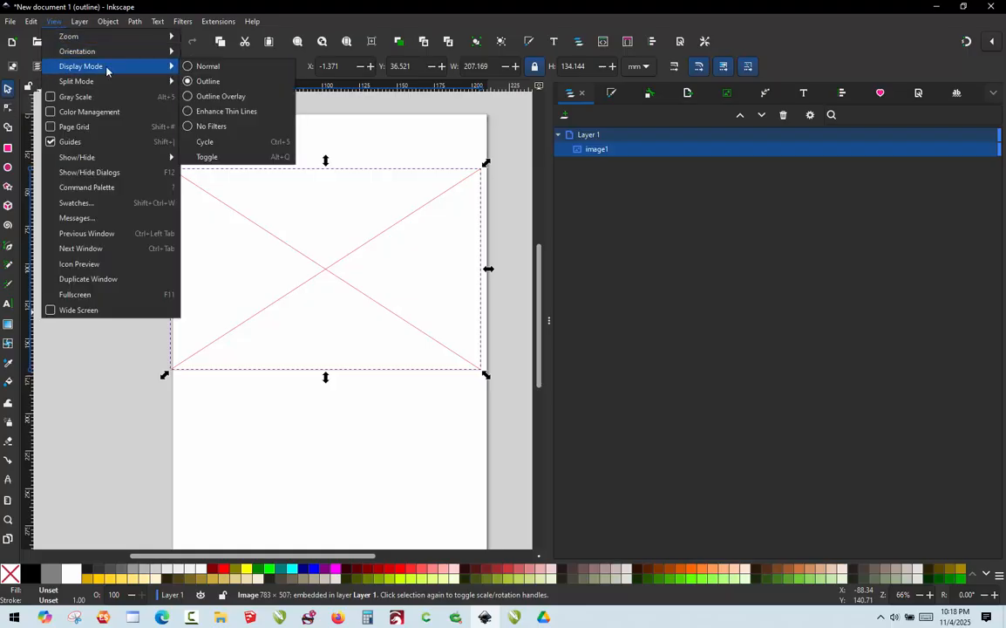
click(204, 69)
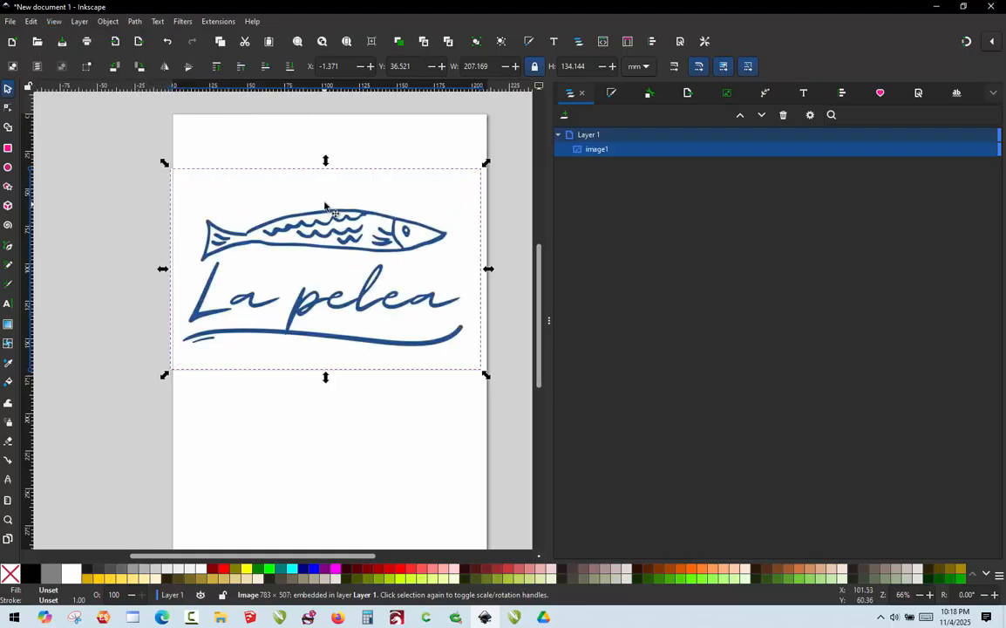
Cycle through the canvas display modes, ending on Normal
key(ctrl+5)
key(ctrl+5)
key(ctrl+5)
key(ctrl+5)
key(ctrl+5)
key(ctrl+5)
key(ctrl+5)
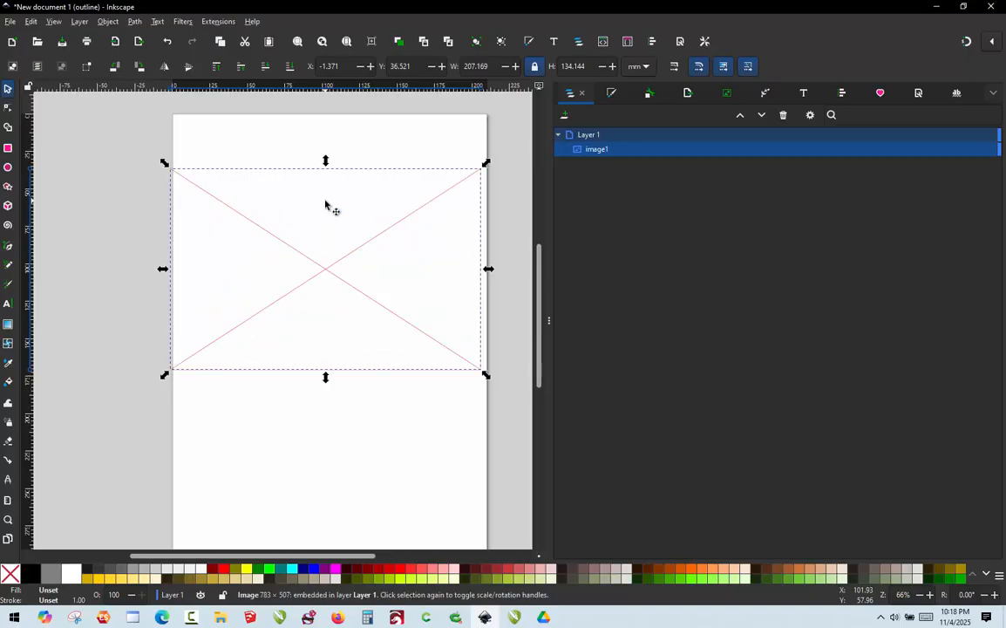
key(ctrl+5)
key(ctrl+5)
key(ctrl+5)
key(ctrl+5)
key(ctrl+5)
key(ctrl+5)
key(ctrl+5)
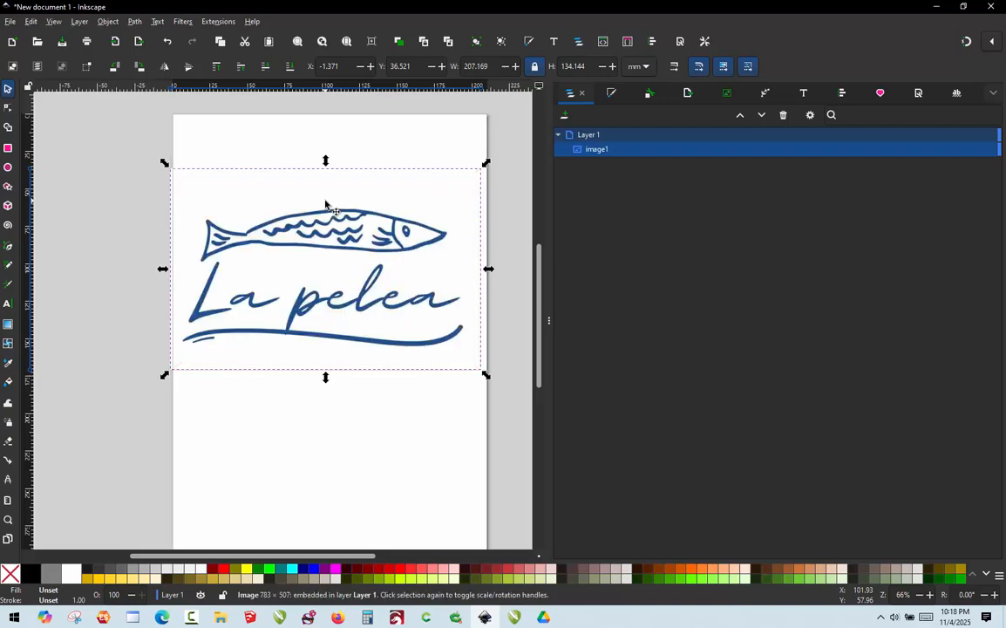
Deselect the image and examine the edges of the fish's outline and scales up close
click(267, 414)
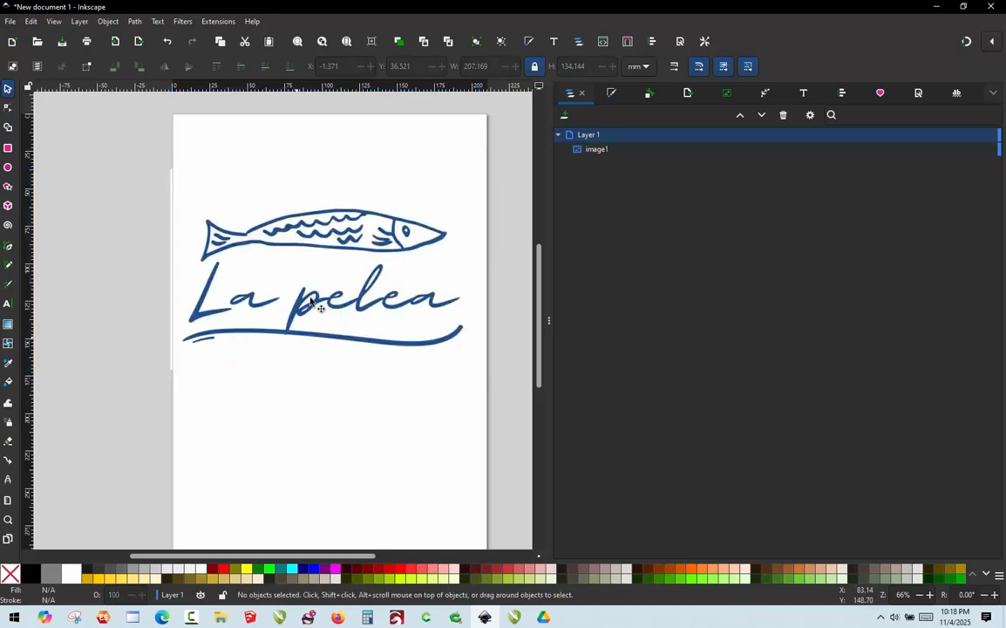
ctrl+scroll(324, 233, up, 2)
ctrl+scroll(349, 161, up, 5)
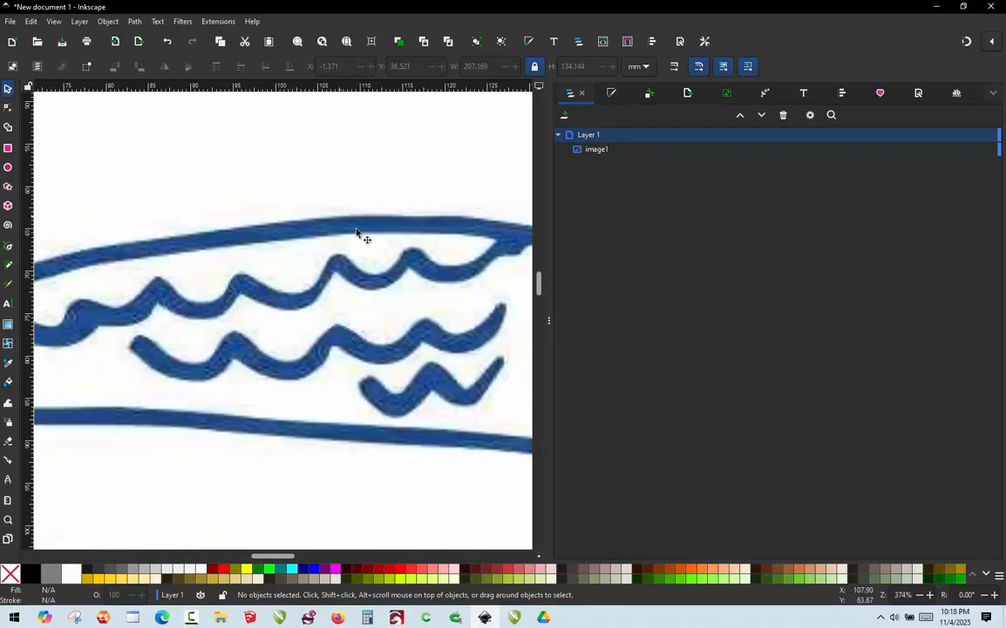
ctrl+scroll(332, 200, up, 1)
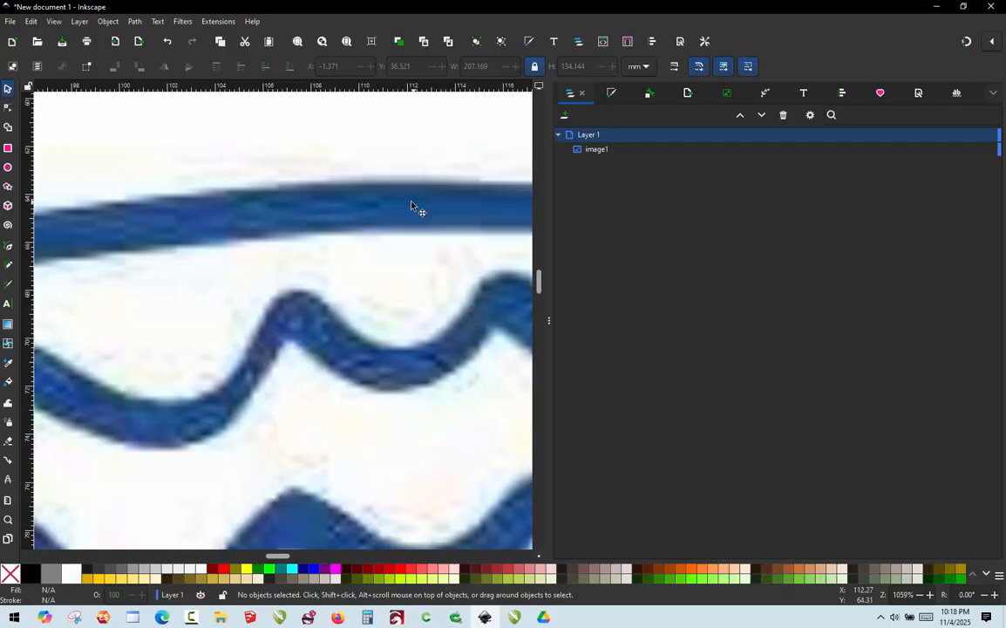
ctrl+scroll(332, 184, down, 5)
ctrl+scroll(380, 212, down, 3)
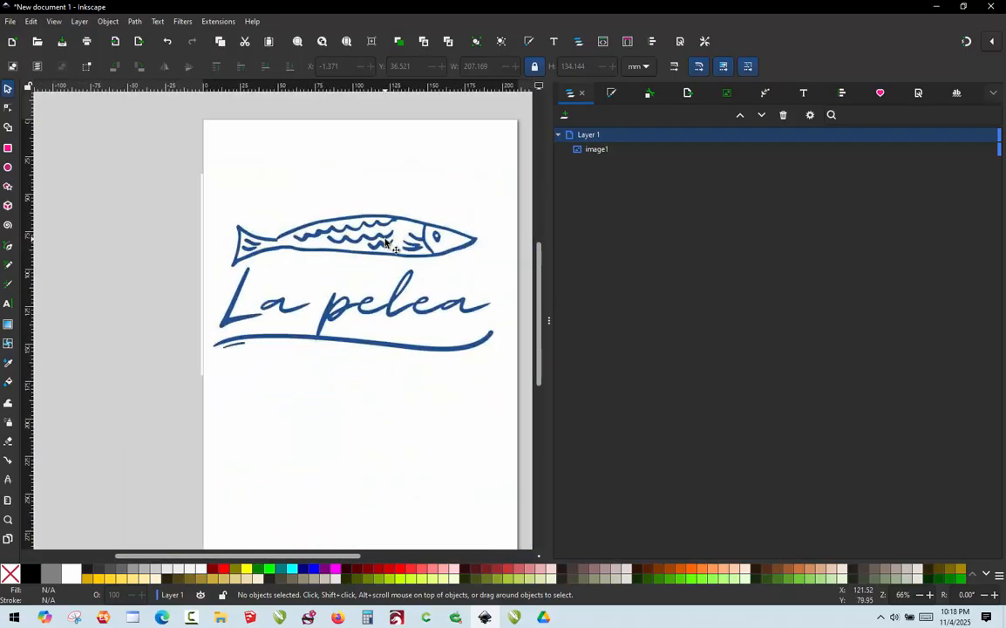
Select the logo image and open Trace Bitmap for it, keeping a single scan with Brightness cutoff detection
click(360, 234)
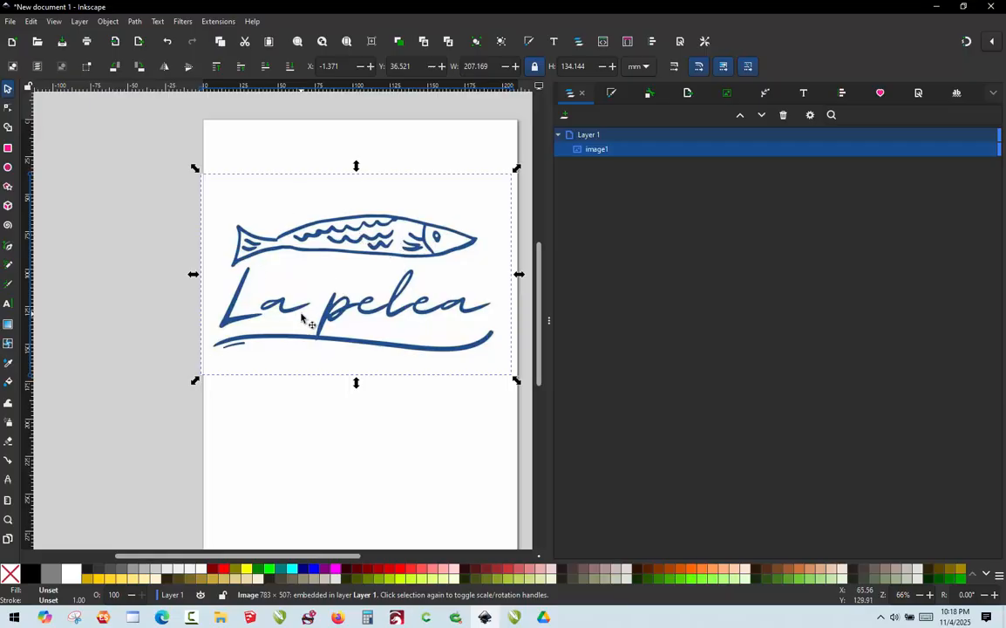
key(ctrl)
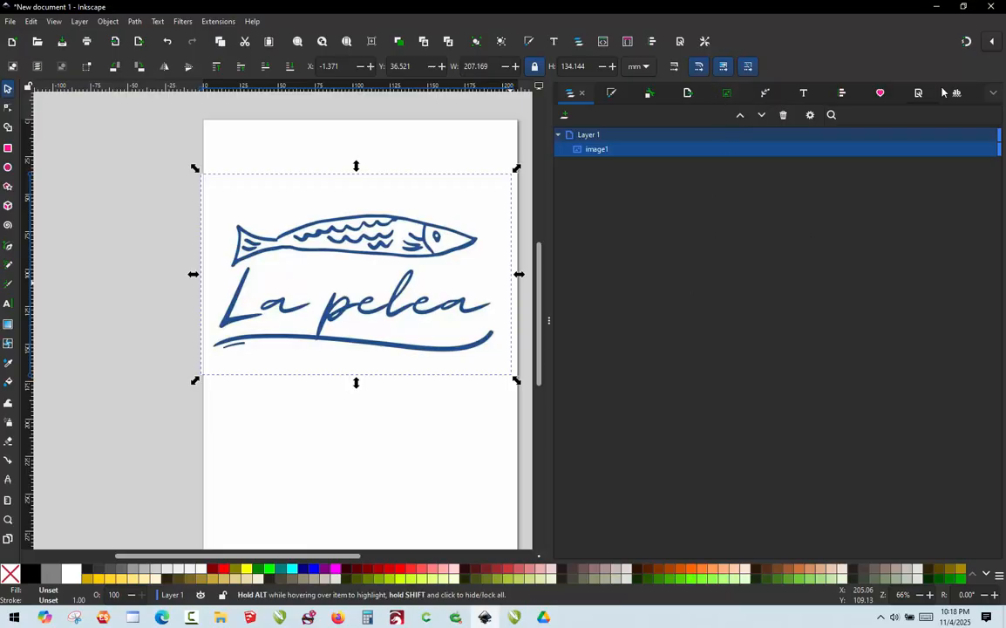
click(992, 92)
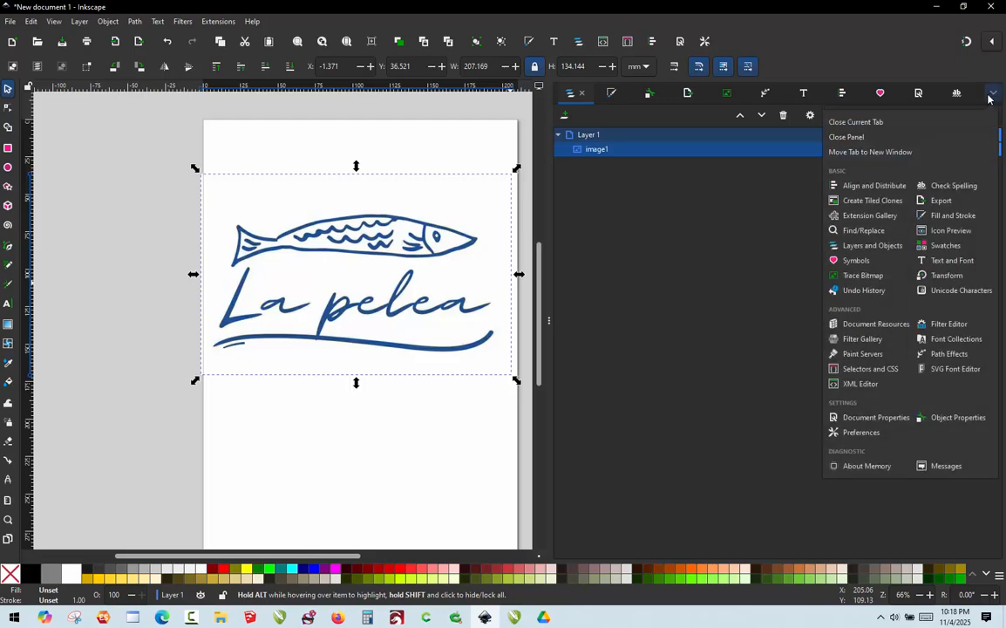
click(871, 279)
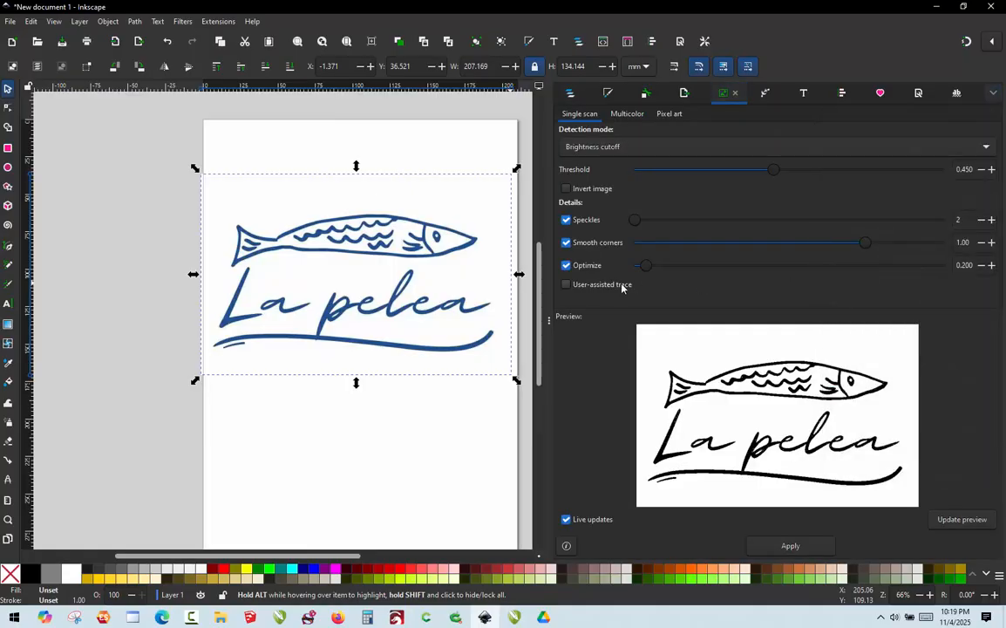
click(607, 149)
click(606, 148)
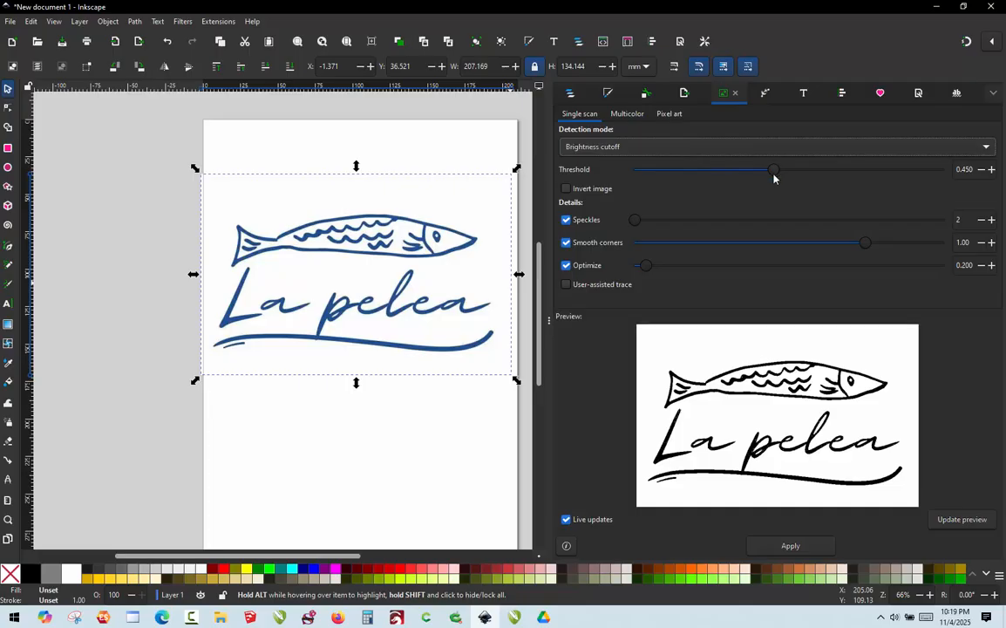
Set the trace threshold to 0.560 and apply the trace to the logo image
mouse_move(774, 178)
mouse_down()
mouse_move(687, 180)
mouse_move(835, 173)
mouse_up()
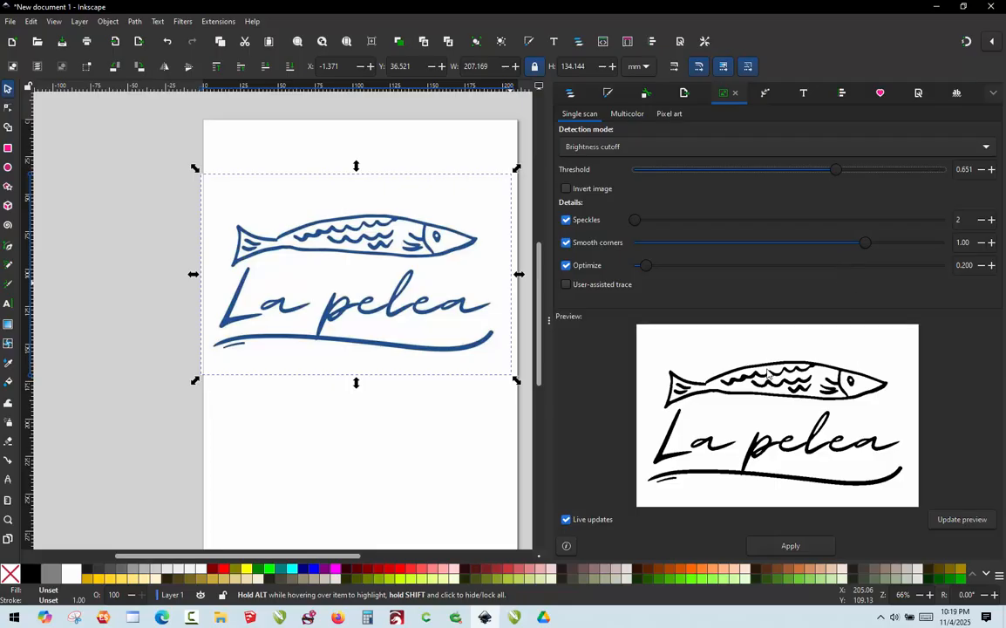
mouse_move(835, 171)
mouse_down()
mouse_move(892, 156)
mouse_move(963, 163)
mouse_move(823, 166)
mouse_move(802, 171)
mouse_move(799, 190)
mouse_move(790, 180)
mouse_move(815, 173)
mouse_move(806, 176)
mouse_up()
click(805, 549)
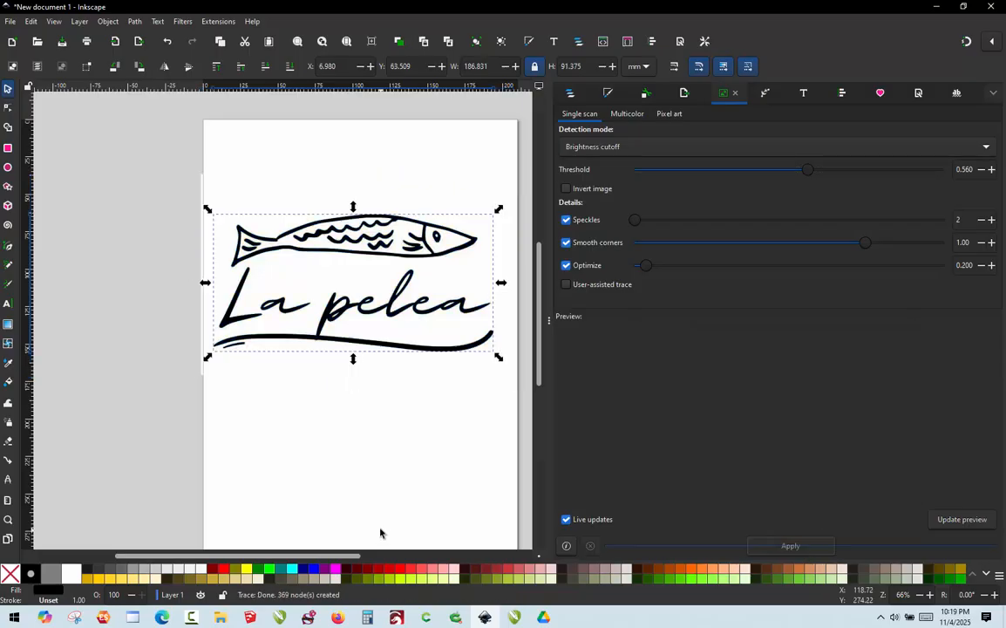
Separate the black traced path from the blue original, placing the image higher on the page and the path beneath it
drag(363, 259, 369, 430)
click(327, 207)
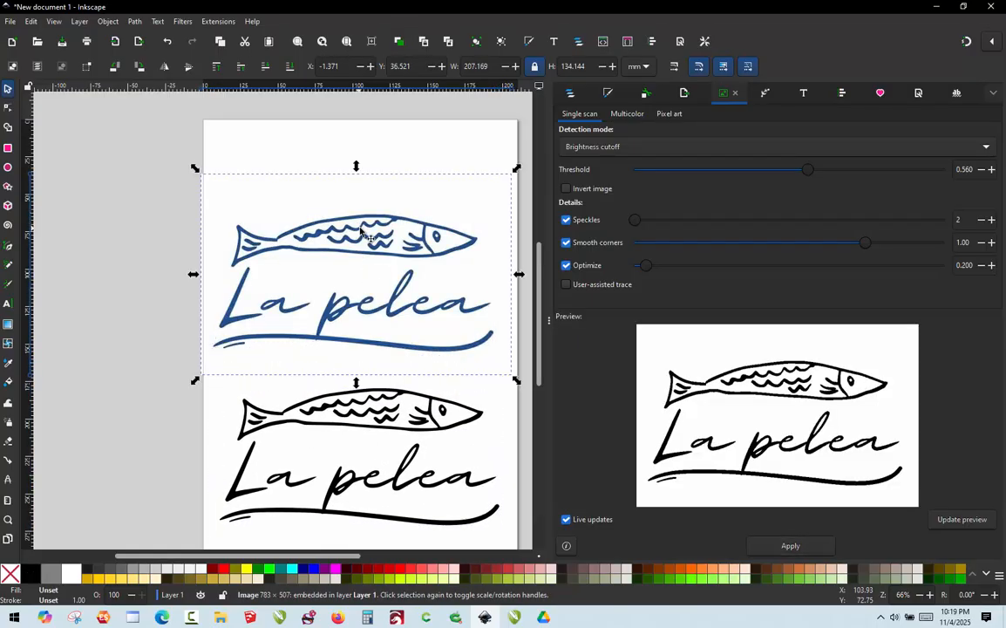
mouse_move(327, 207)
mouse_down()
mouse_move(358, 146)
mouse_move(331, 140)
mouse_move(359, 158)
mouse_up()
drag(340, 420, 350, 366)
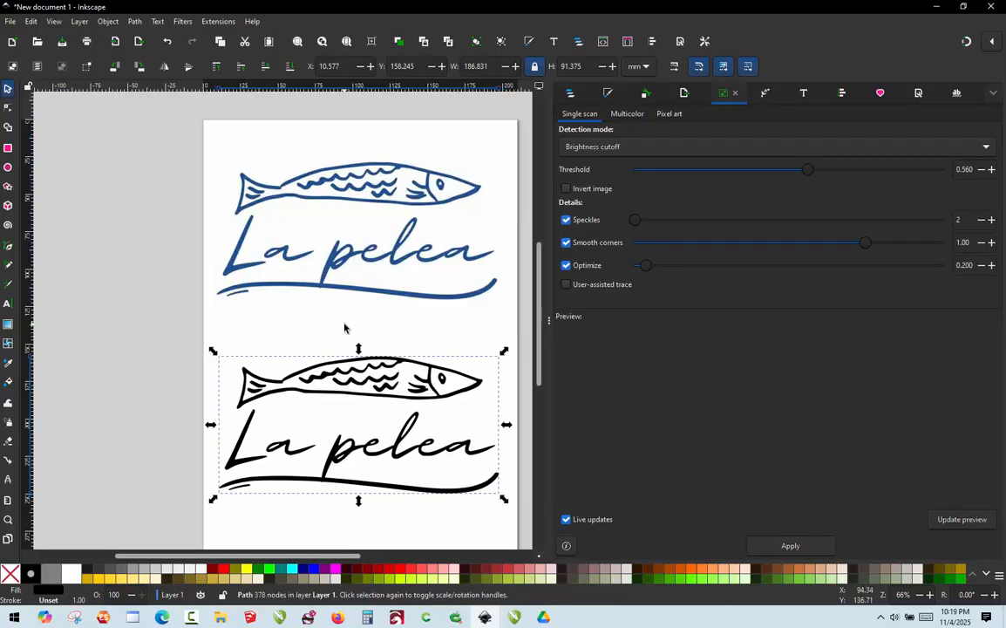
click(375, 305)
Examine the traced path's nodes by selecting all of them with the Node tool, and return to the Selector tool
scroll(380, 323, down, 1)
scroll(332, 388, up, 1)
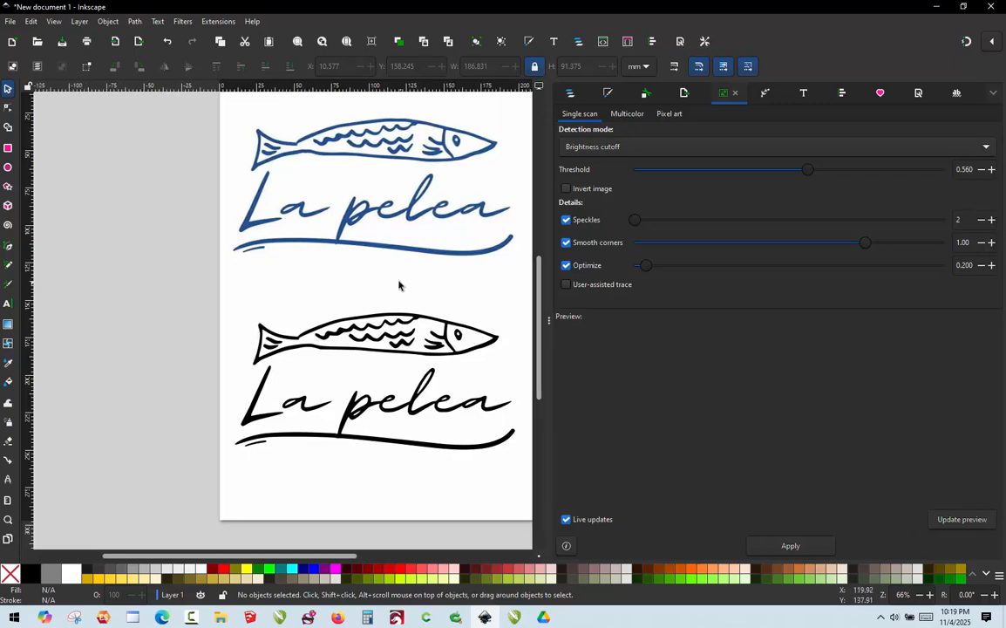
scroll(384, 287, up, 1)
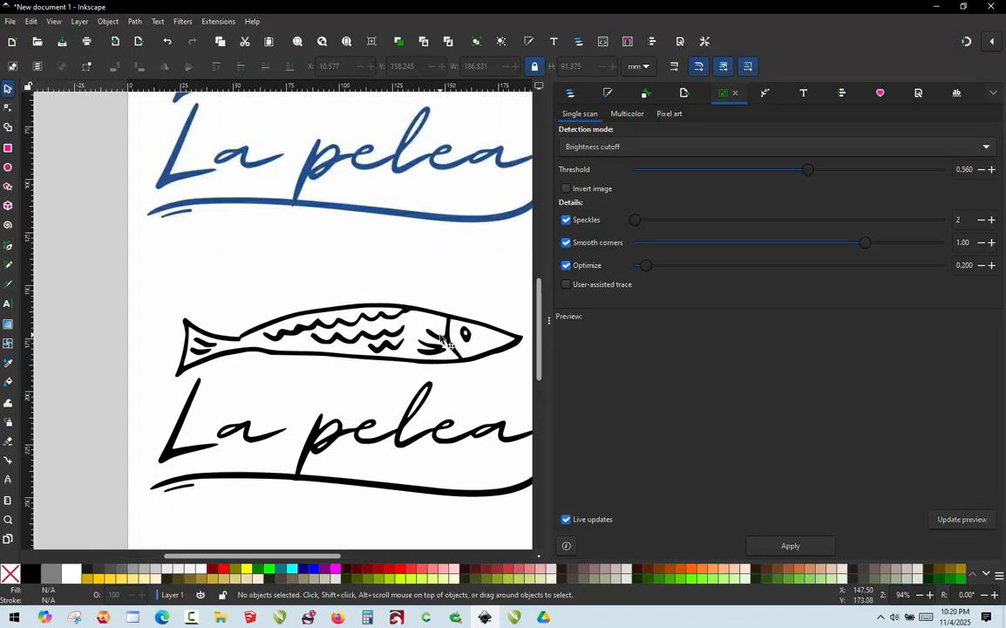
scroll(336, 291, down, 1)
scroll(380, 327, up, 1)
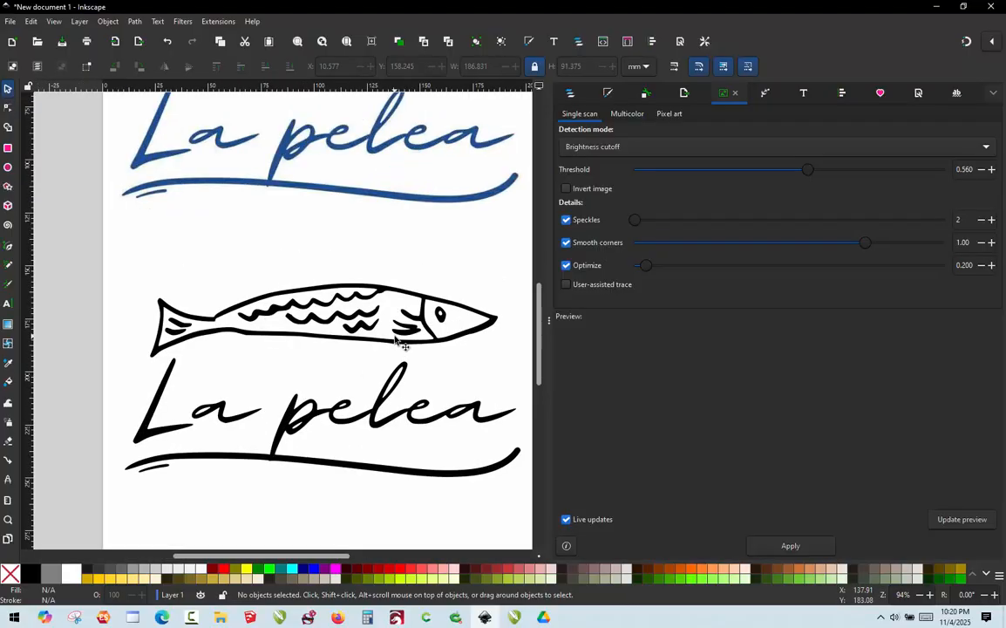
click(345, 322)
key(n)
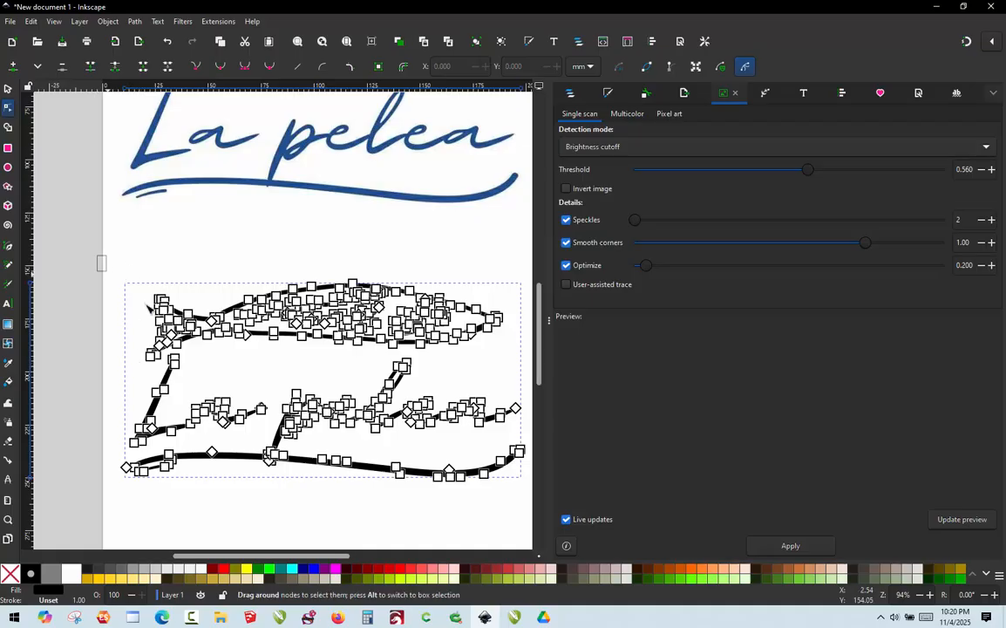
mouse_move(101, 262)
mouse_down()
mouse_move(461, 483)
mouse_move(532, 498)
mouse_move(530, 509)
mouse_up()
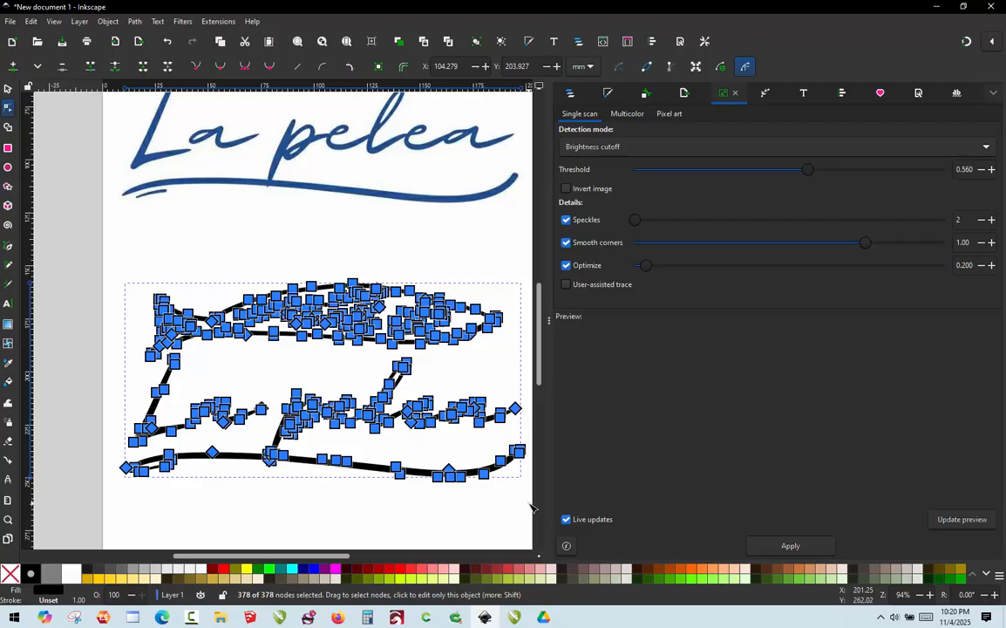
click(9, 86)
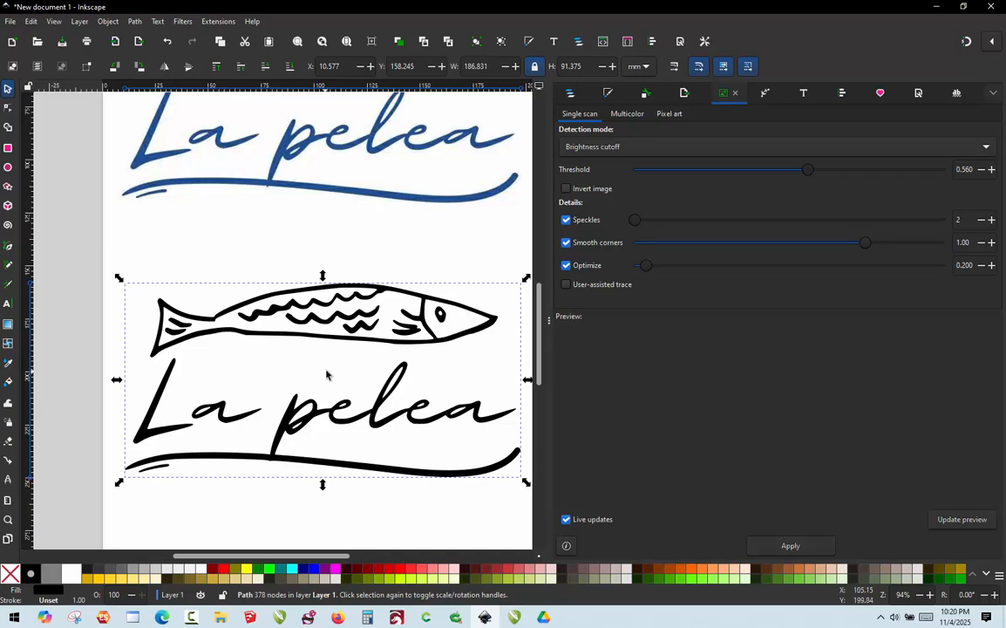
click(217, 21)
mouse_move(252, 187)
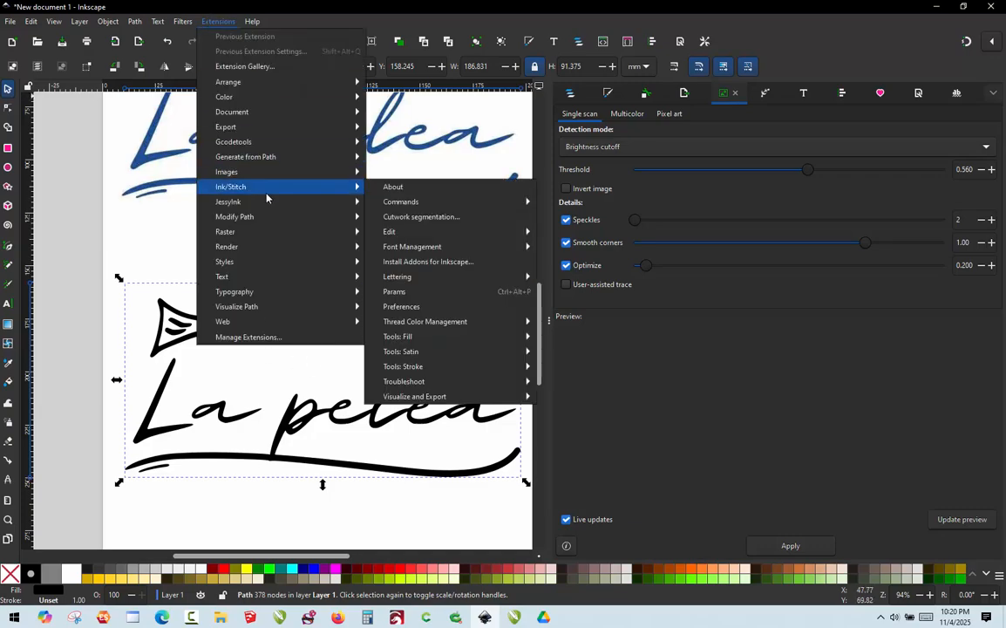
mouse_move(447, 377)
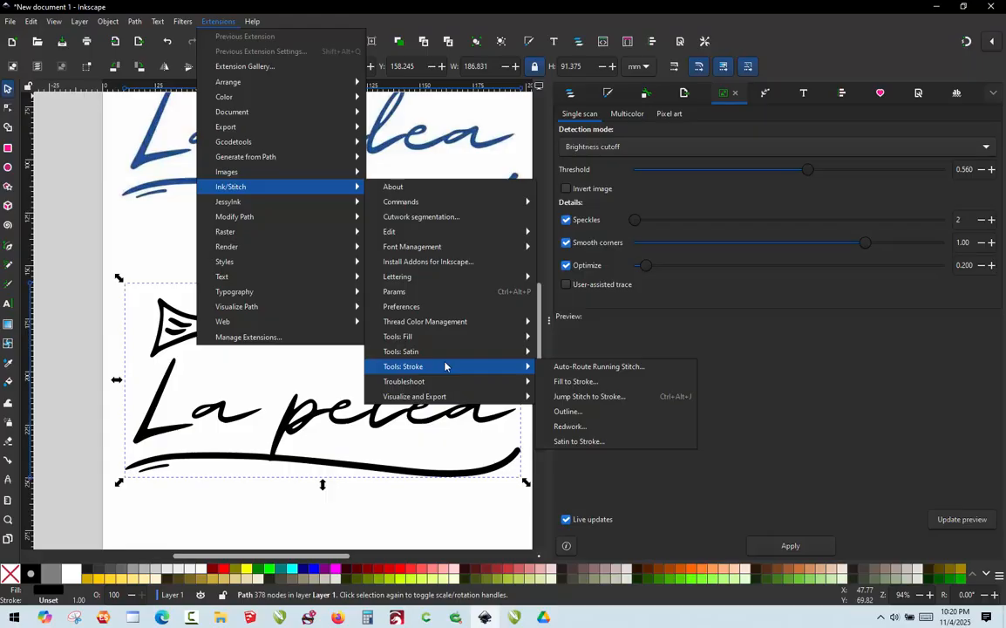
mouse_move(439, 337)
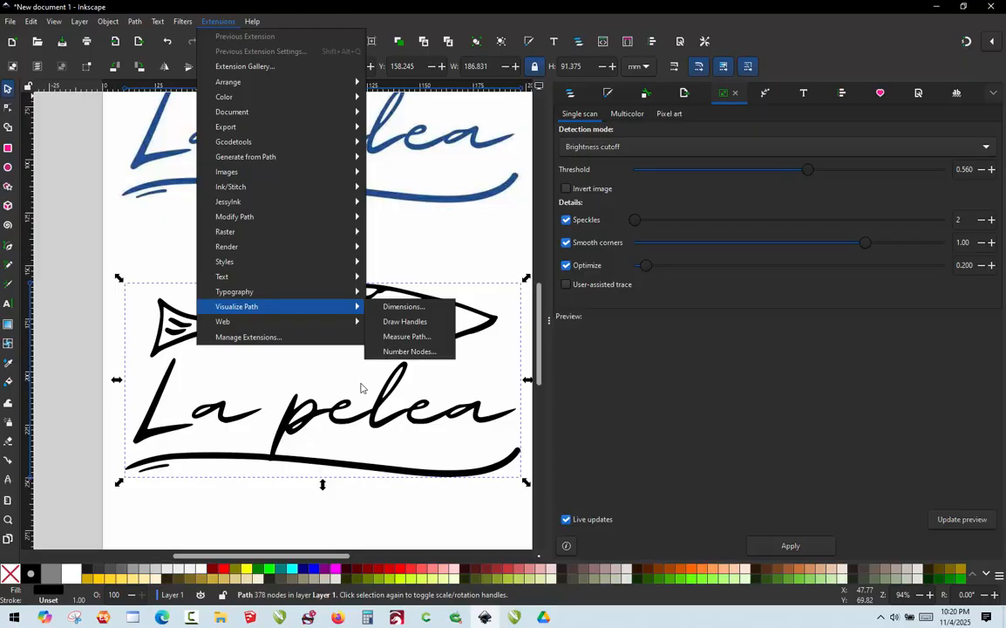
click(572, 93)
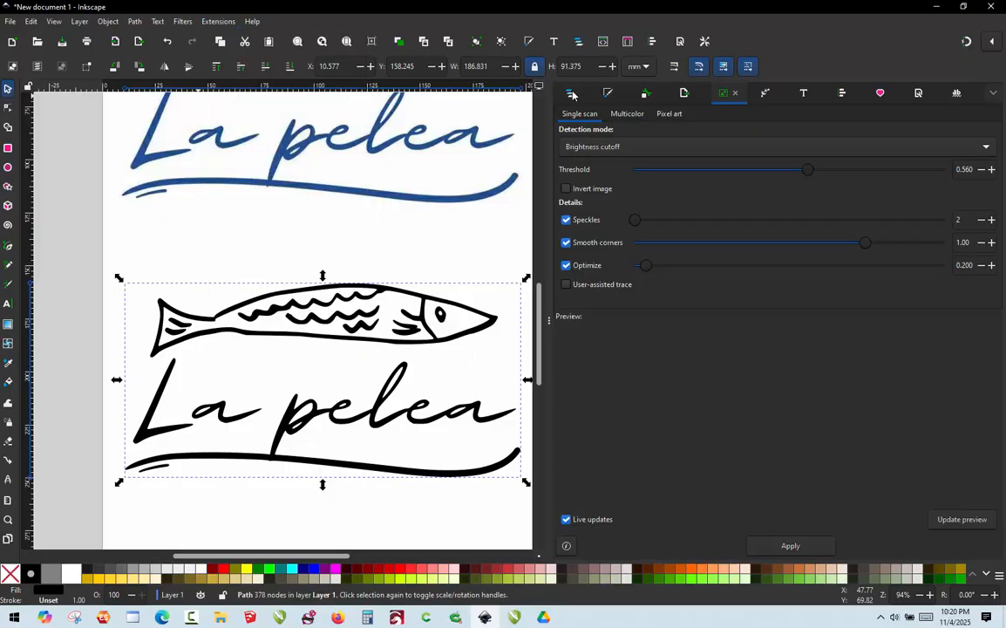
Show the document's layers and objects
click(572, 93)
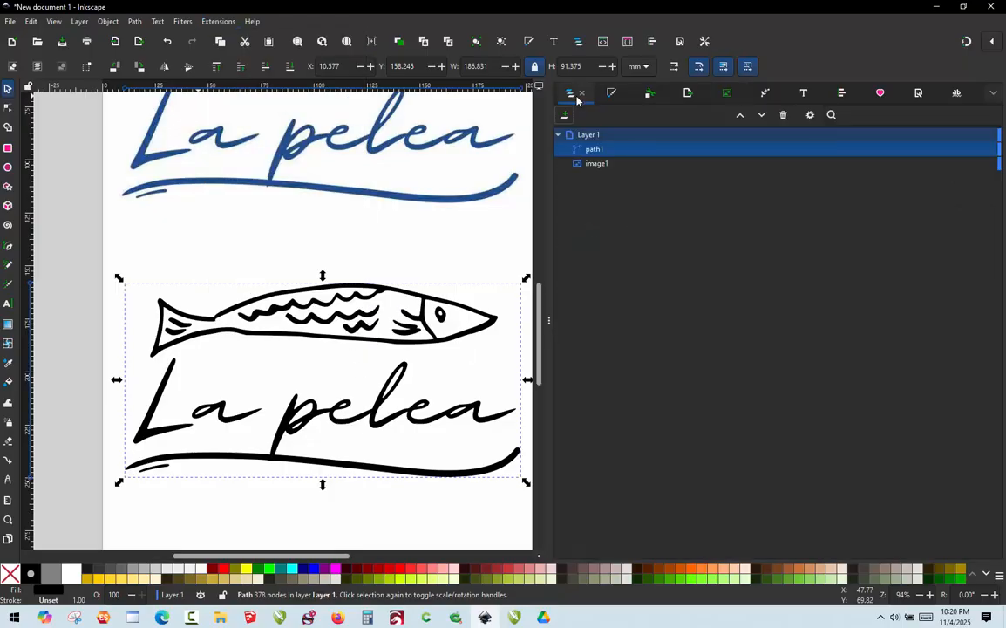
Split the traced path into separate fill objects with Ink/Stitch's Break Apart Fill Objects, Simple method, and list the resulting paths
click(598, 164)
click(592, 149)
click(204, 21)
mouse_move(272, 187)
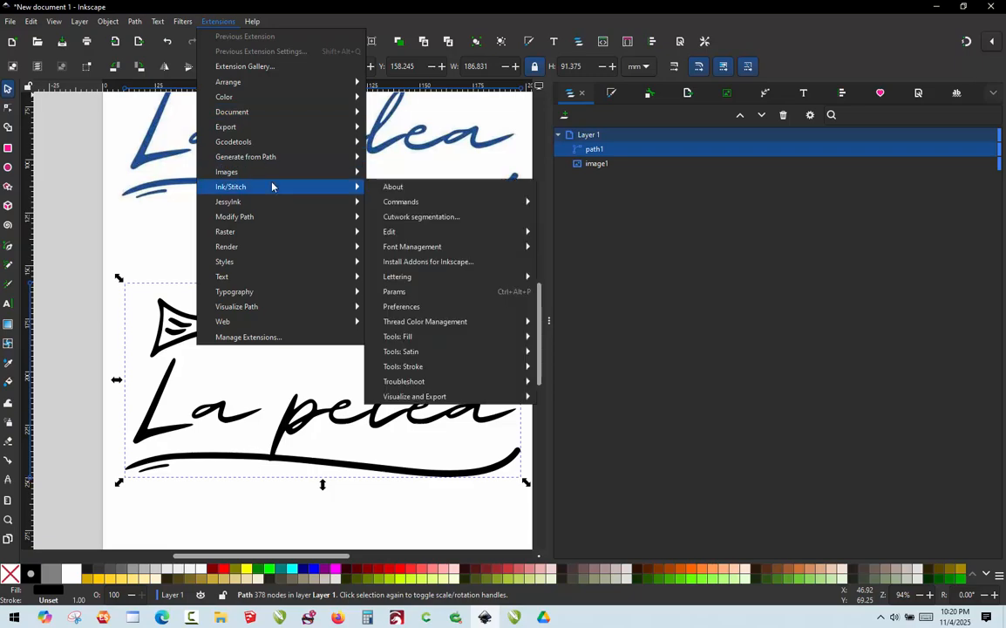
mouse_move(428, 344)
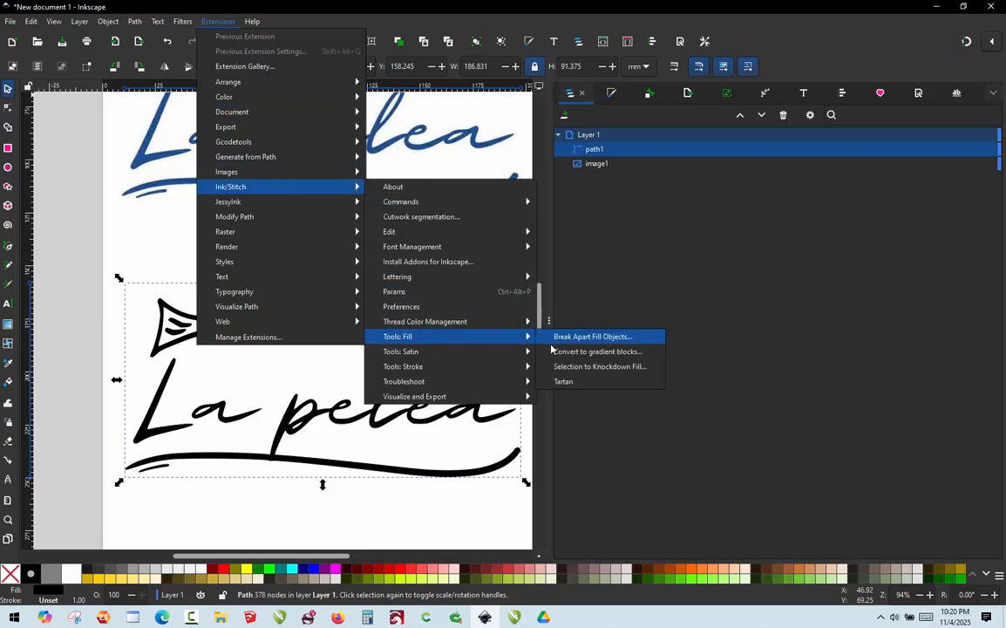
click(576, 337)
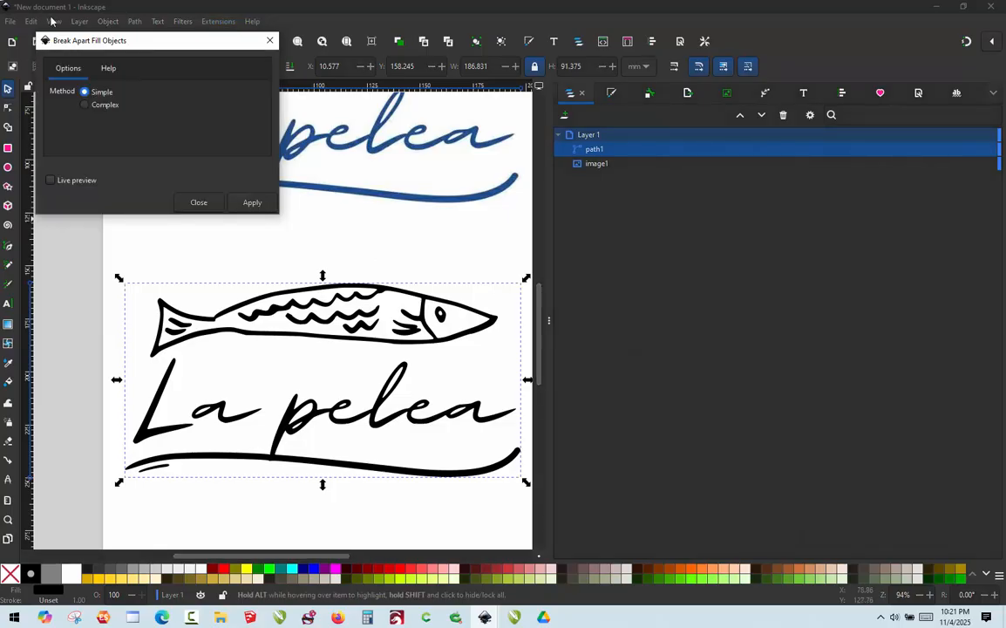
click(264, 205)
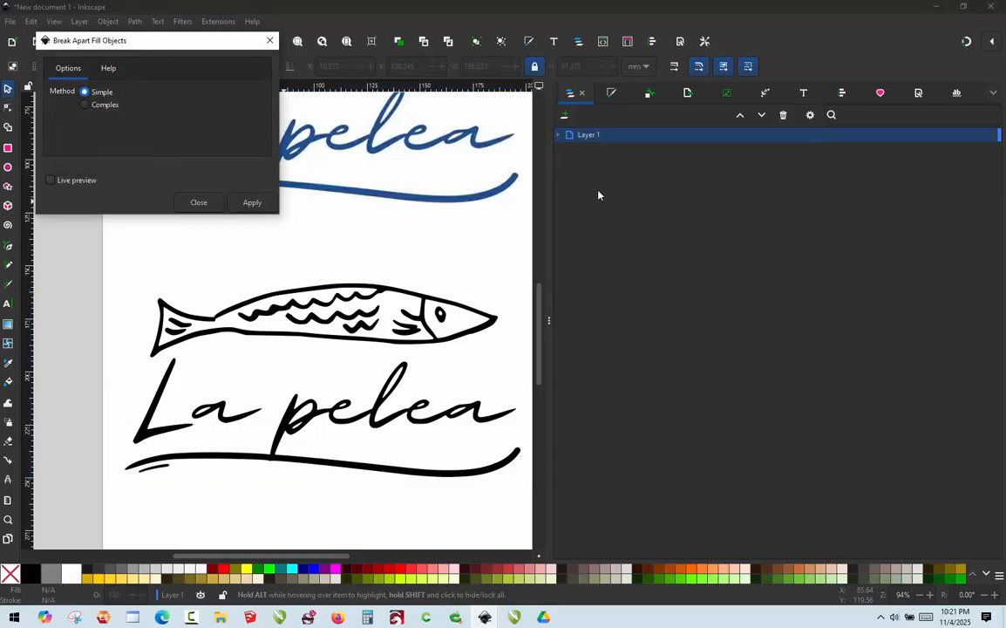
click(559, 137)
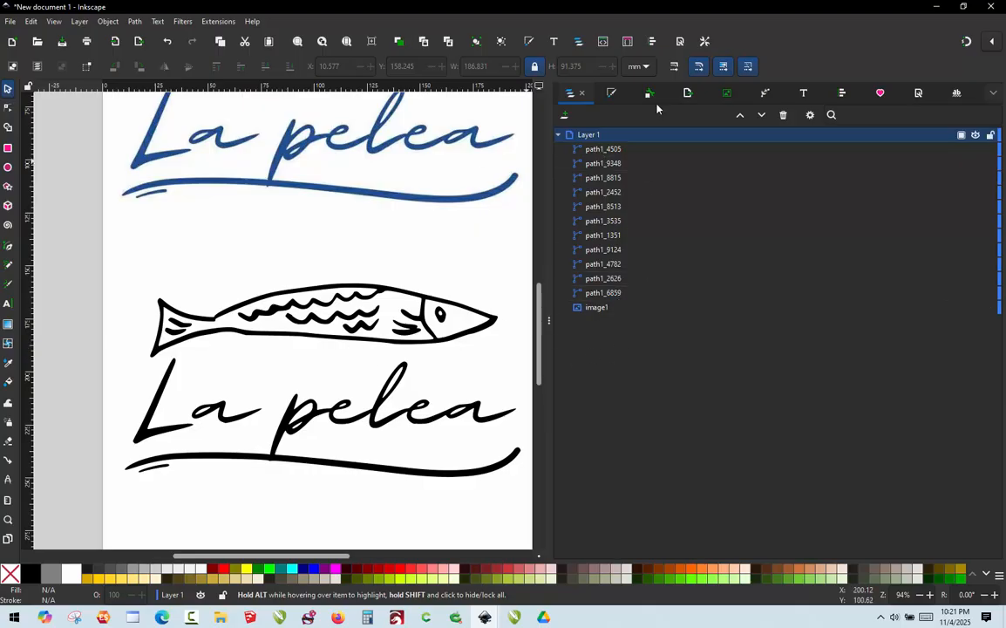
Check the nodes of the separated fish outline, undo the Ink/Stitch break-apart, and expand Layer 1
double_click(343, 291)
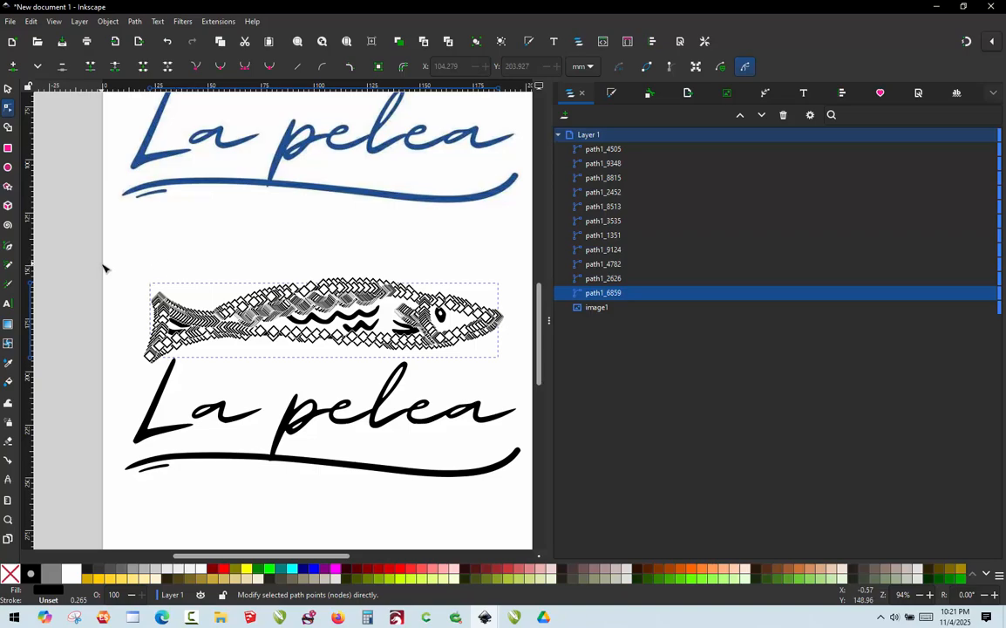
drag(102, 264, 498, 384)
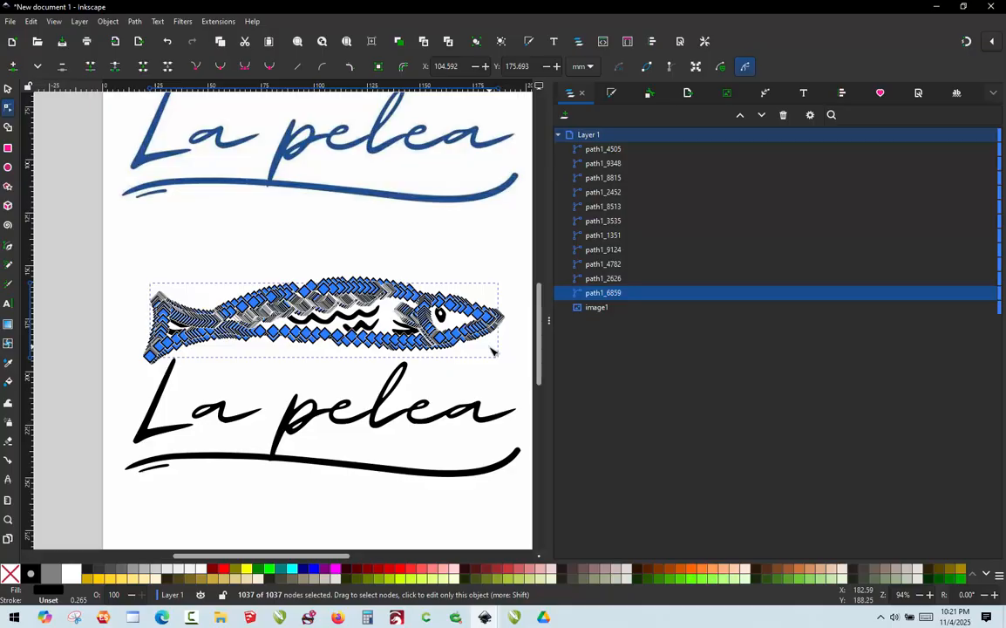
click(302, 264)
click(302, 265)
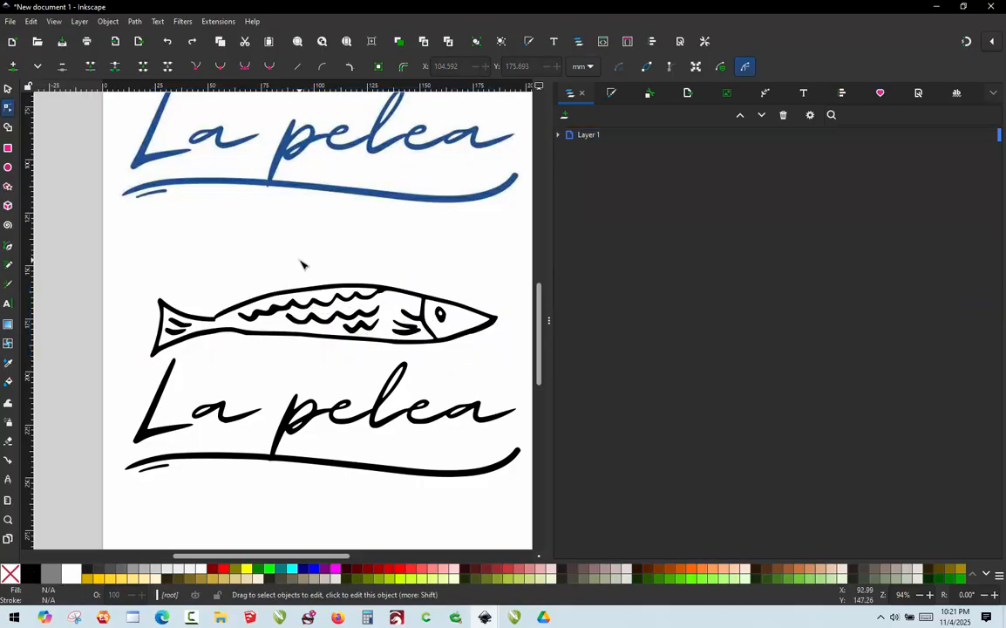
scroll(302, 264, up, 1)
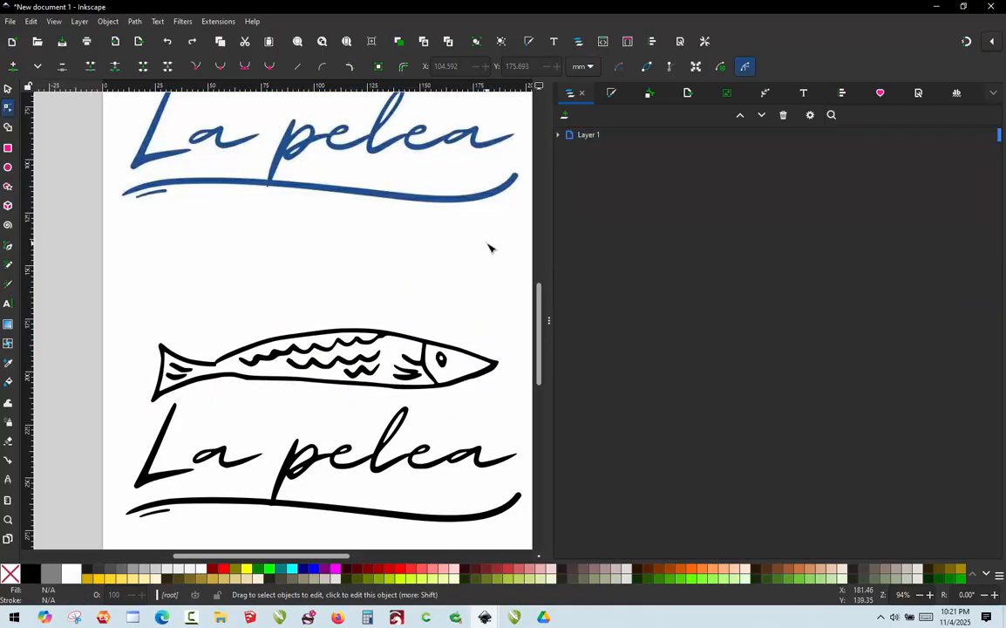
click(557, 135)
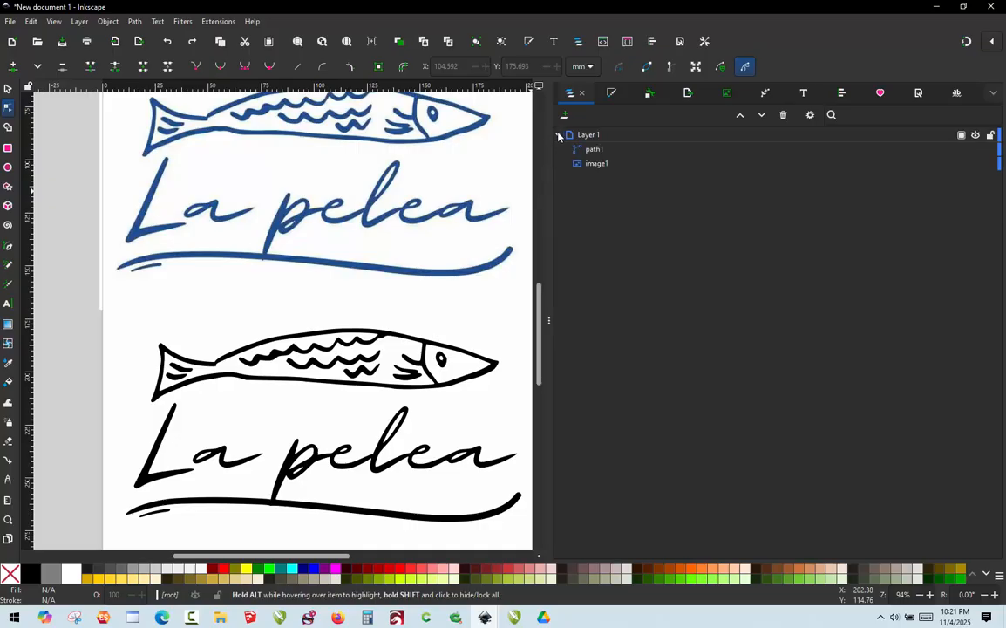
Select all nodes of the single traced fish-and-lettering path to examine them, and return to the Selector tool
ctrl+scroll(158, 185, down, 1)
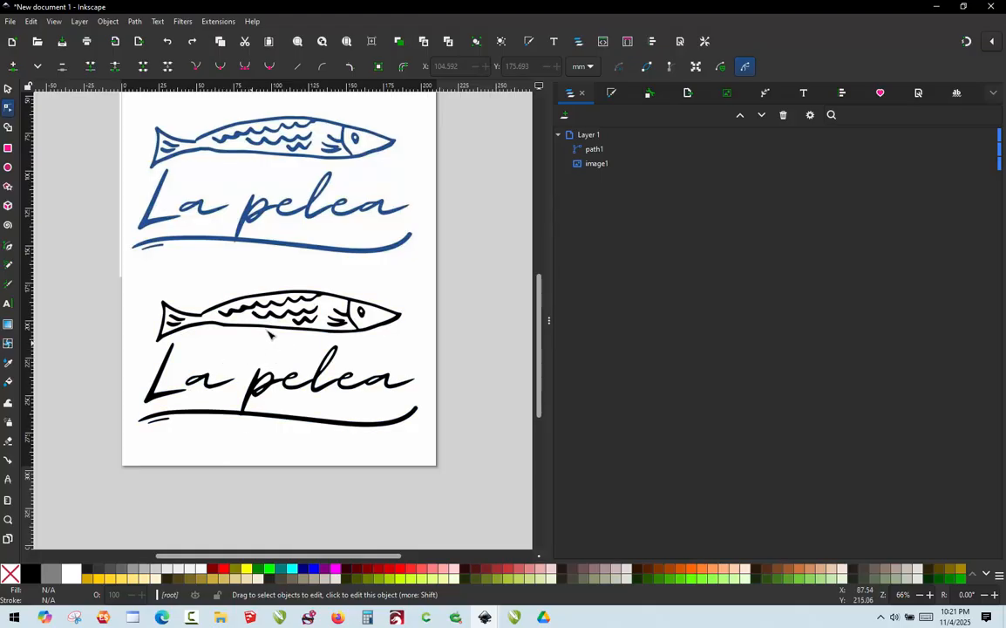
click(273, 328)
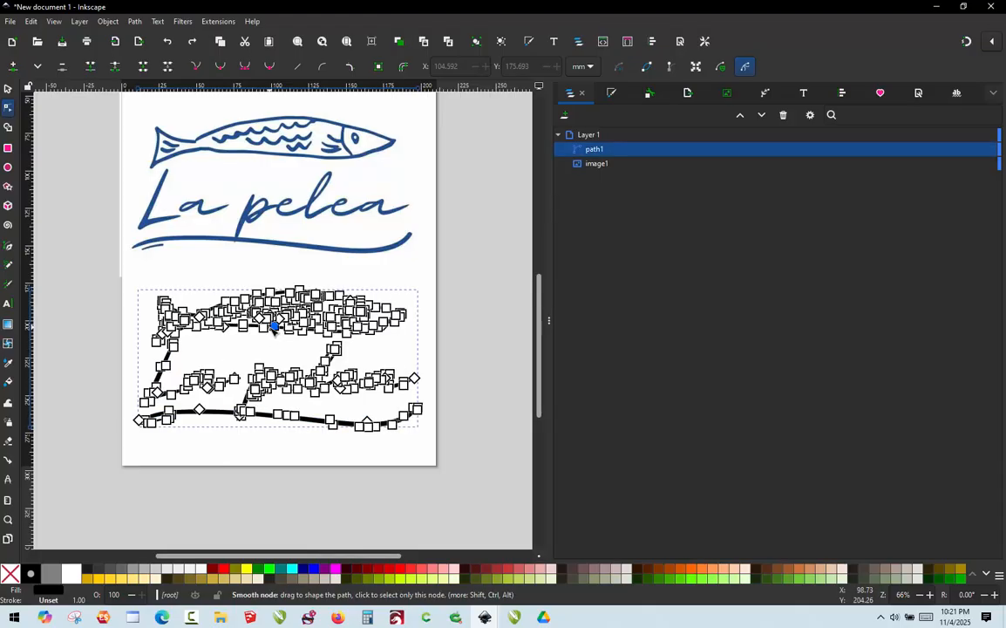
drag(128, 267, 482, 456)
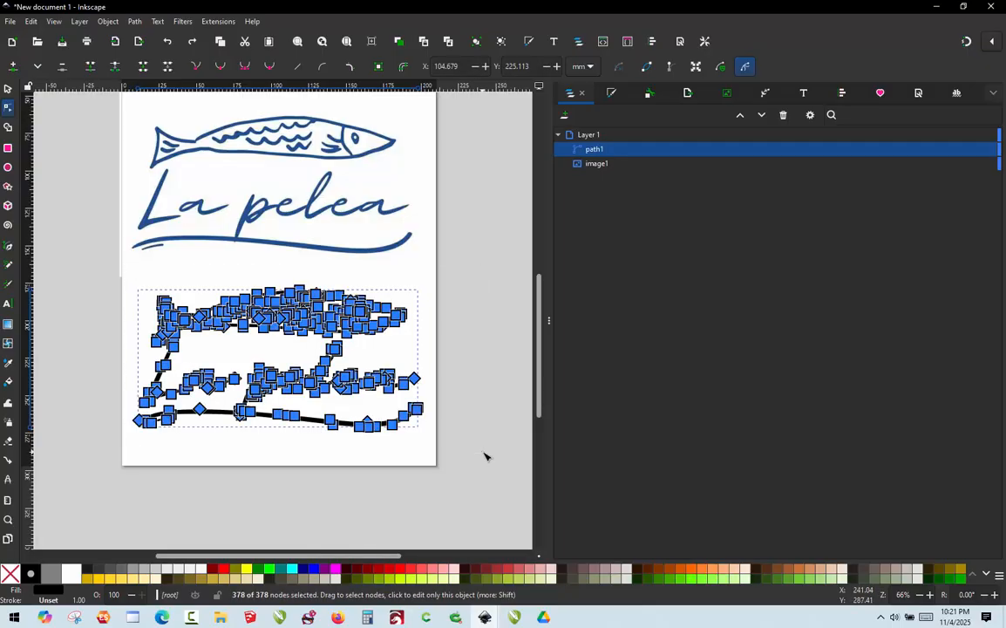
click(247, 457)
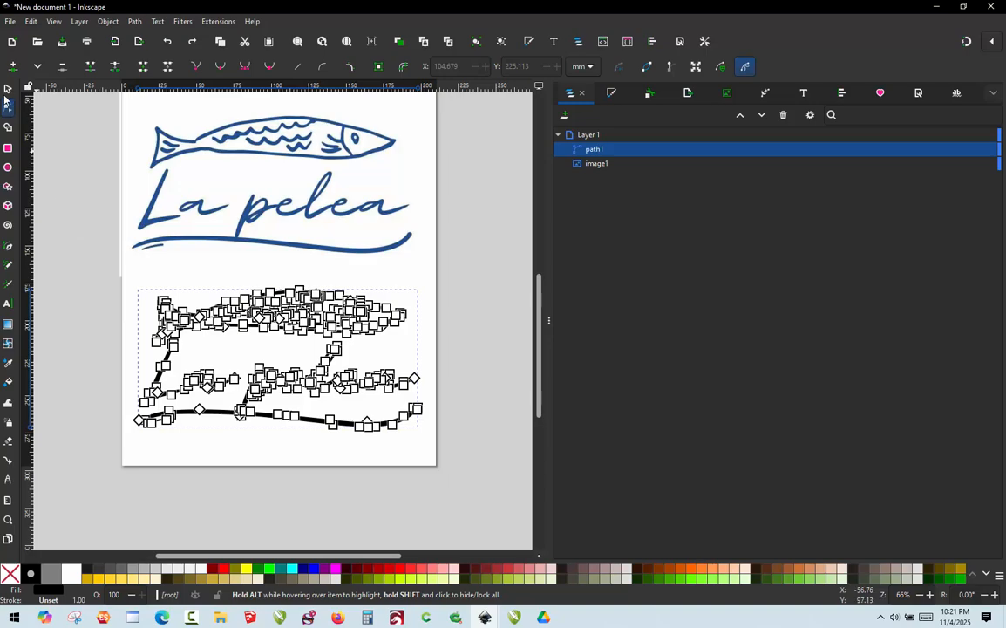
click(7, 88)
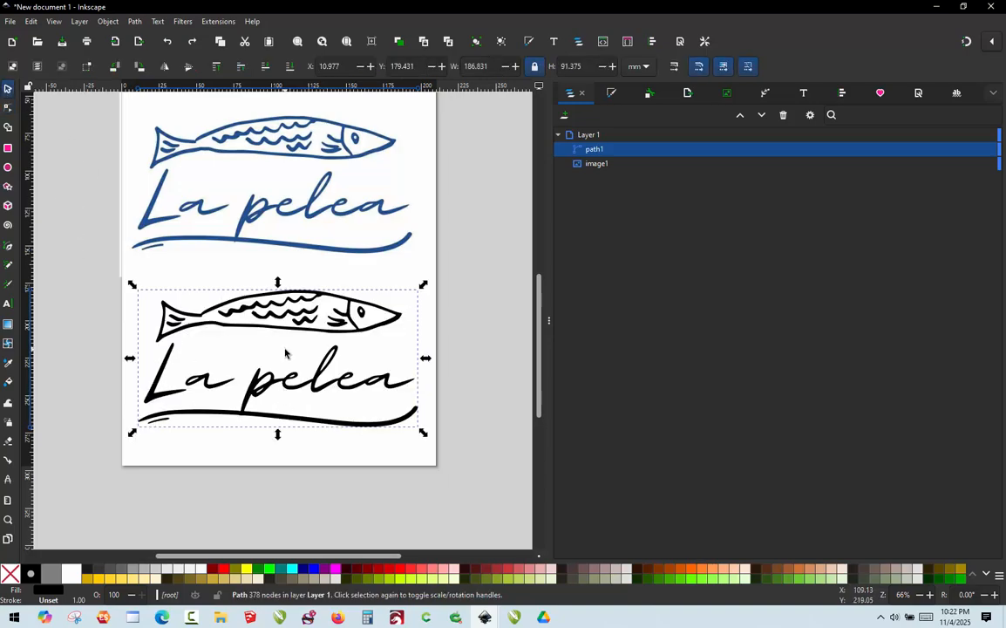
Split the traced path into its individual subpaths with Break Apart, and deselect everything
click(135, 22)
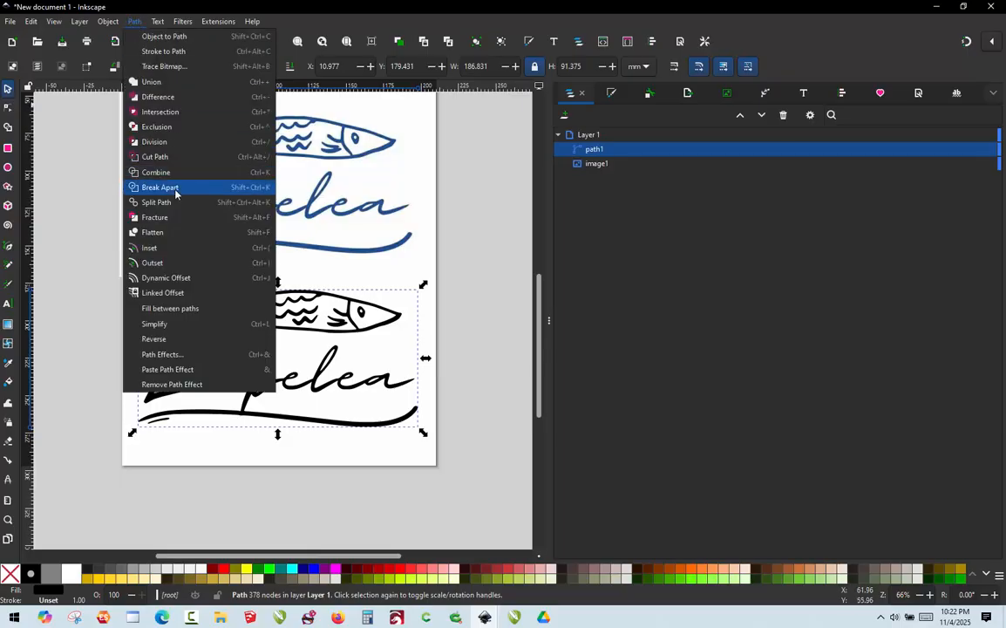
click(159, 187)
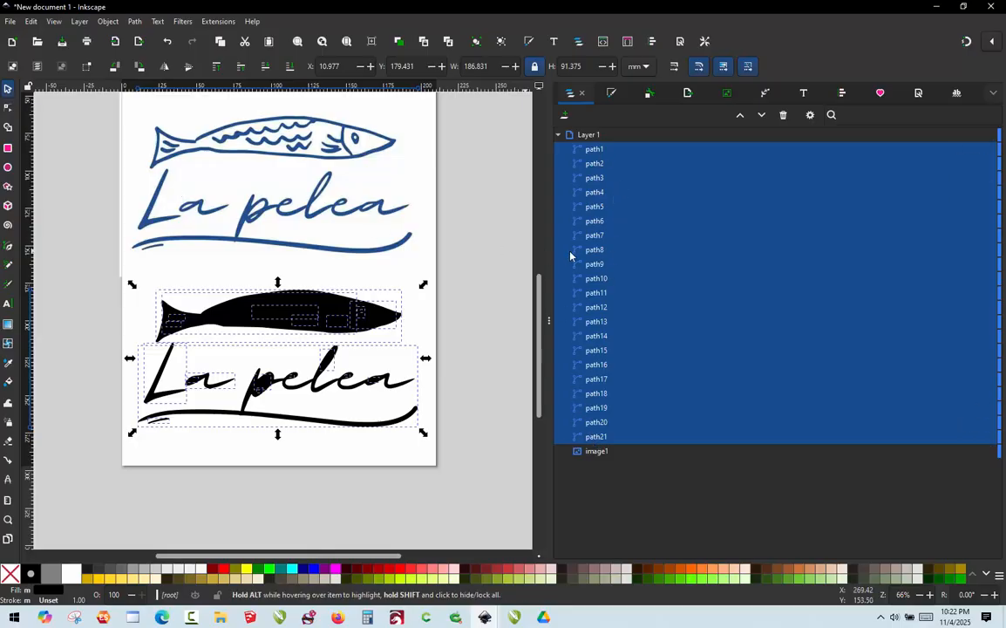
click(493, 458)
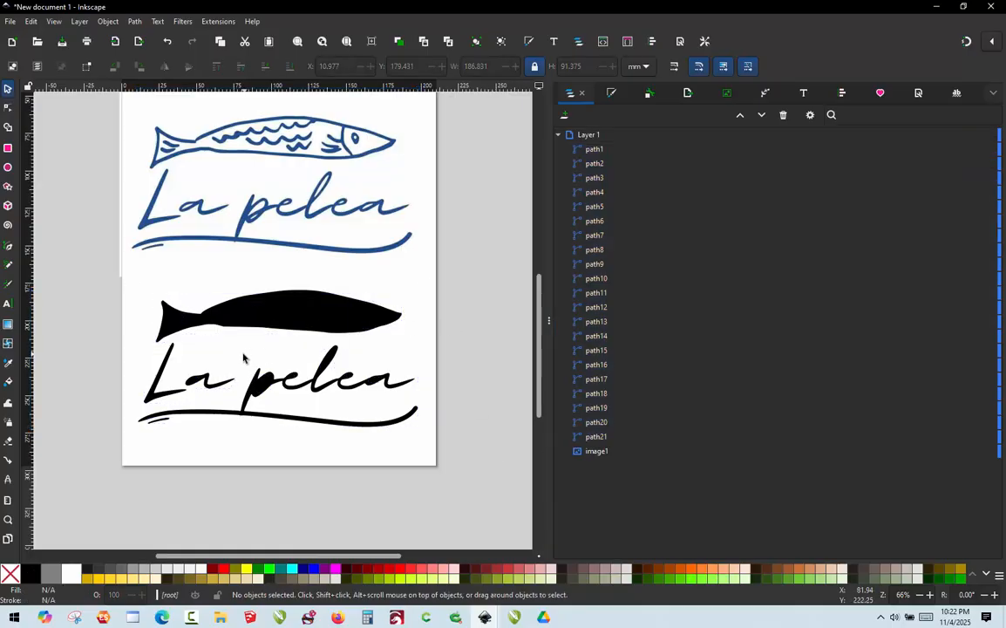
Show the drawing in outline display mode around the first letter "a" of the lettering, leaving nothing selected
drag(243, 358, 173, 416)
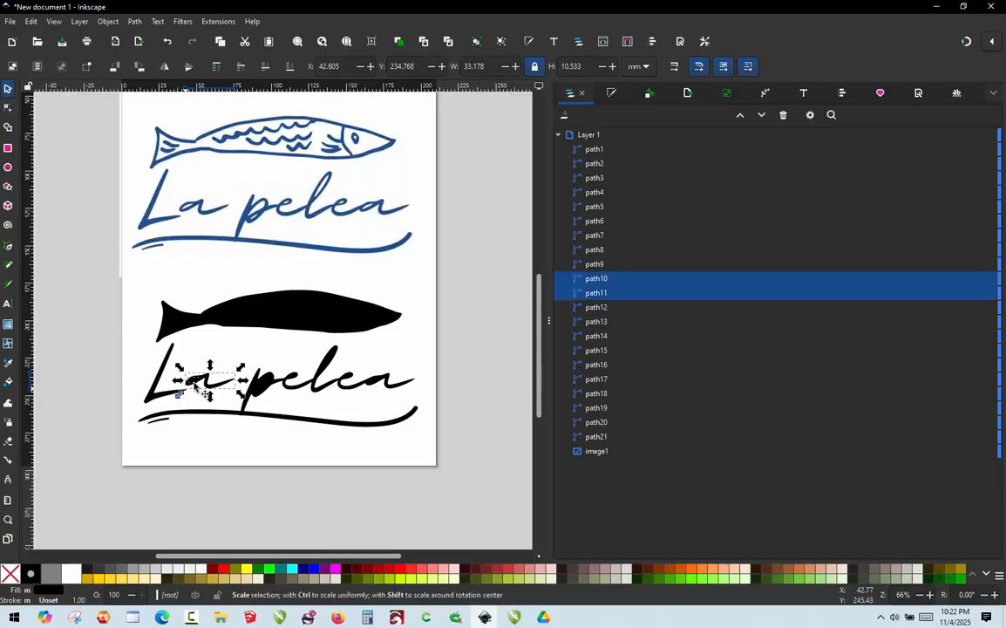
key(ctrl+KP_5)
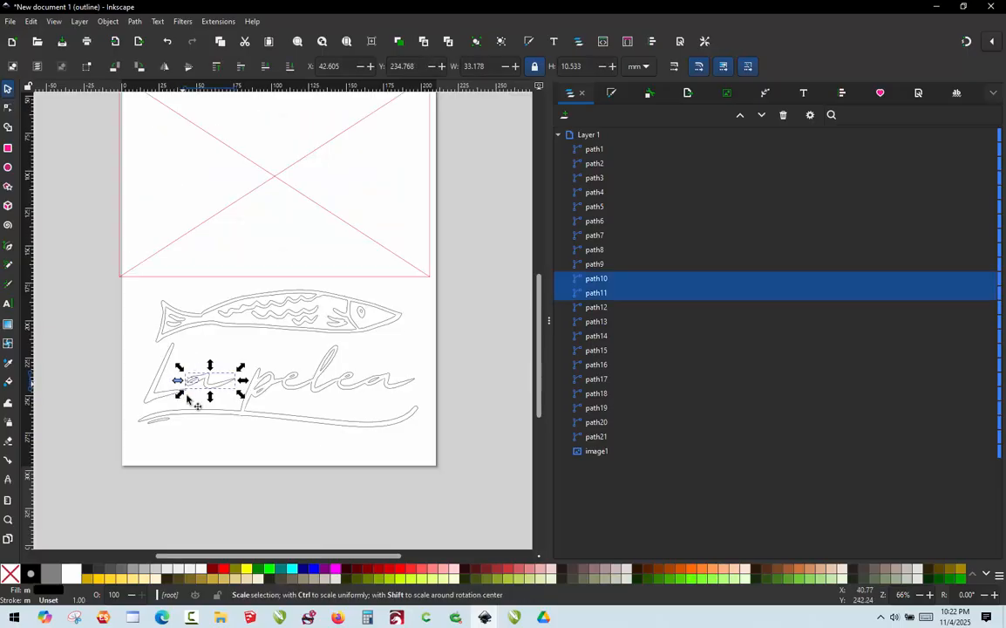
scroll(187, 398, up, 4)
click(204, 289)
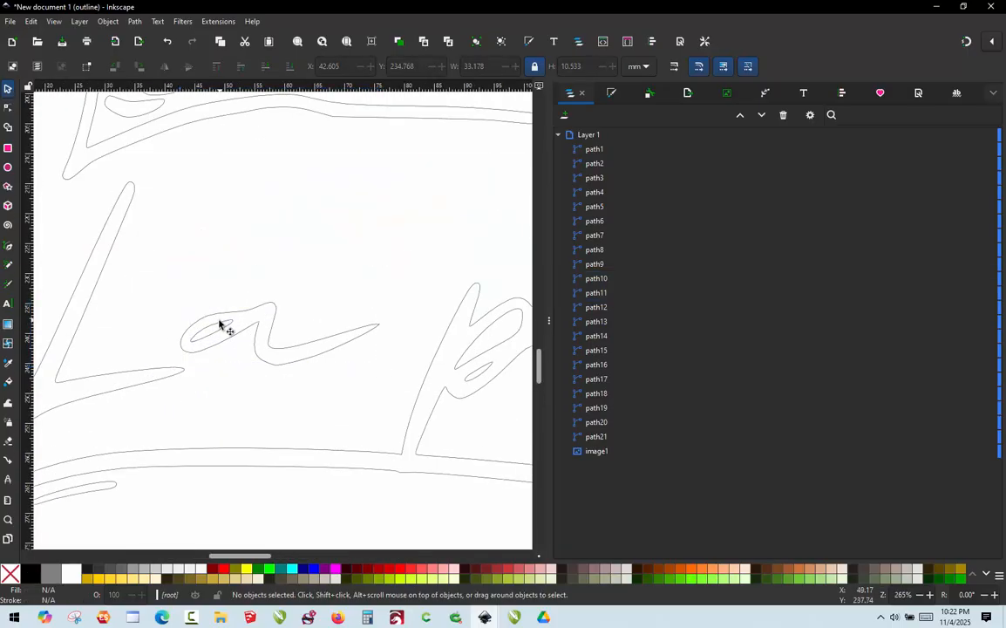
Pull the inner loop of the first letter "a" out of the letter, and undo the move
click(222, 329)
drag(221, 330, 191, 277)
click(268, 318)
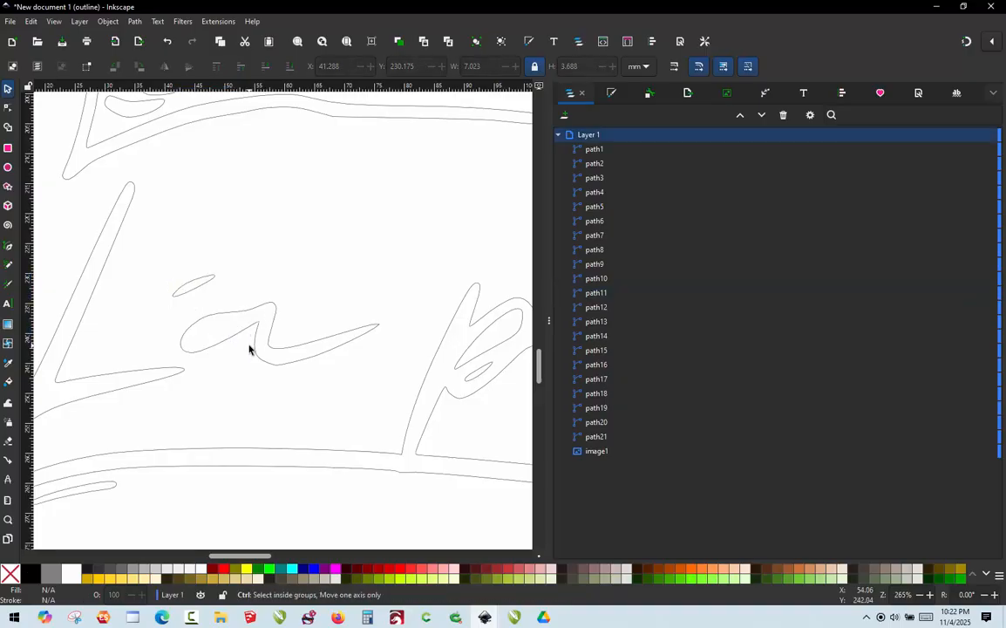
Combine the outer outline and inner loop of the first letter "a" into one path, and deselect it
mouse_move(162, 265)
mouse_down()
mouse_move(283, 355)
mouse_move(393, 392)
mouse_up()
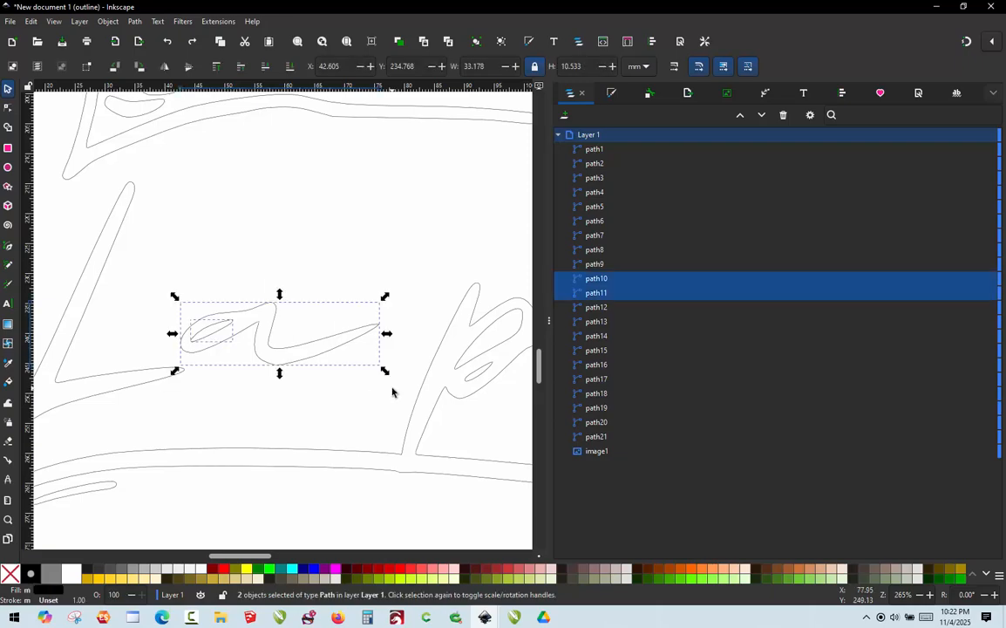
click(135, 21)
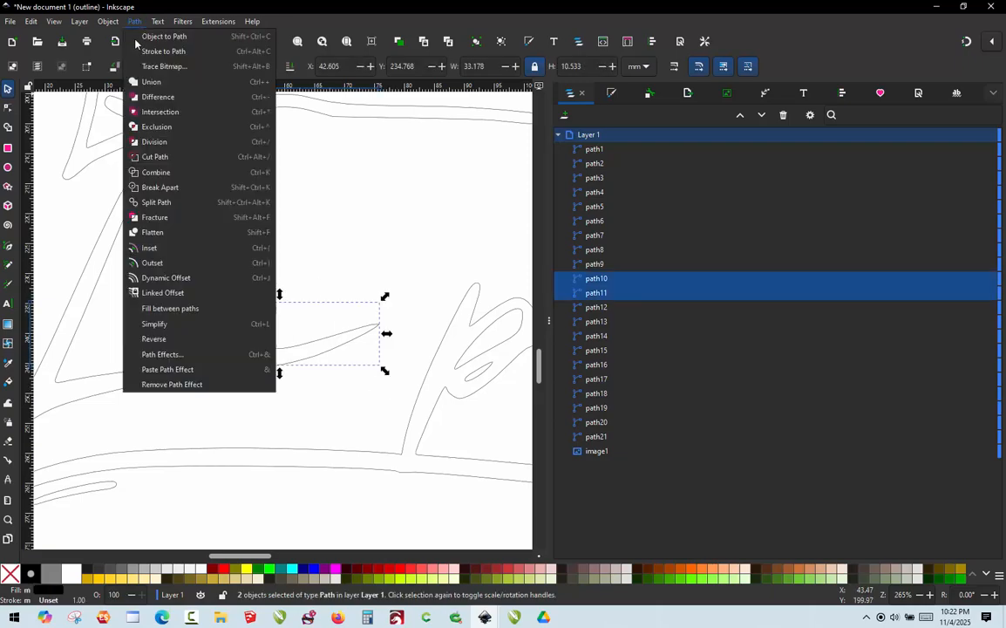
click(184, 176)
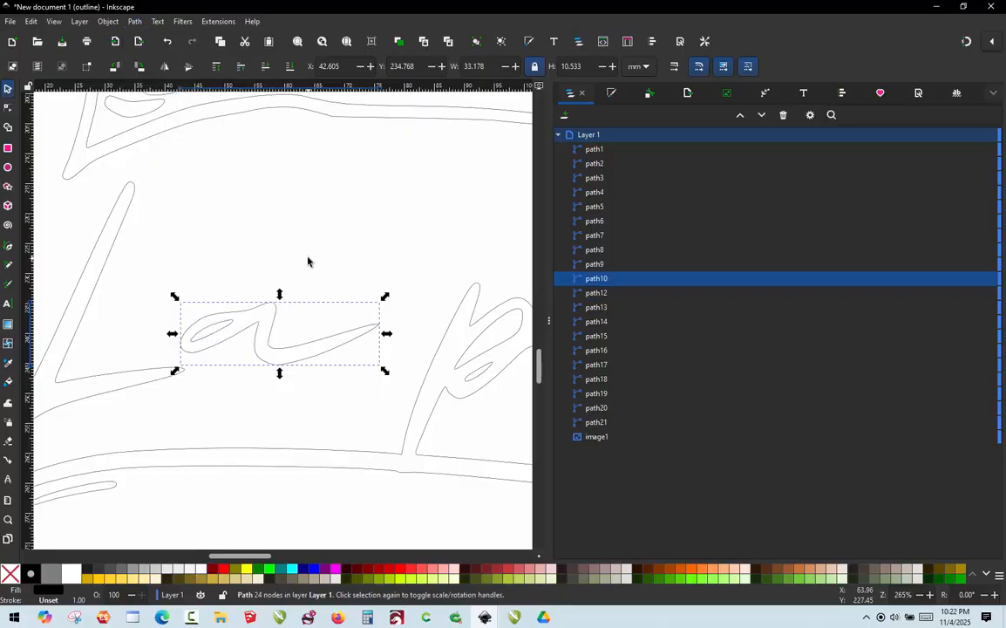
scroll(308, 260, down, 4)
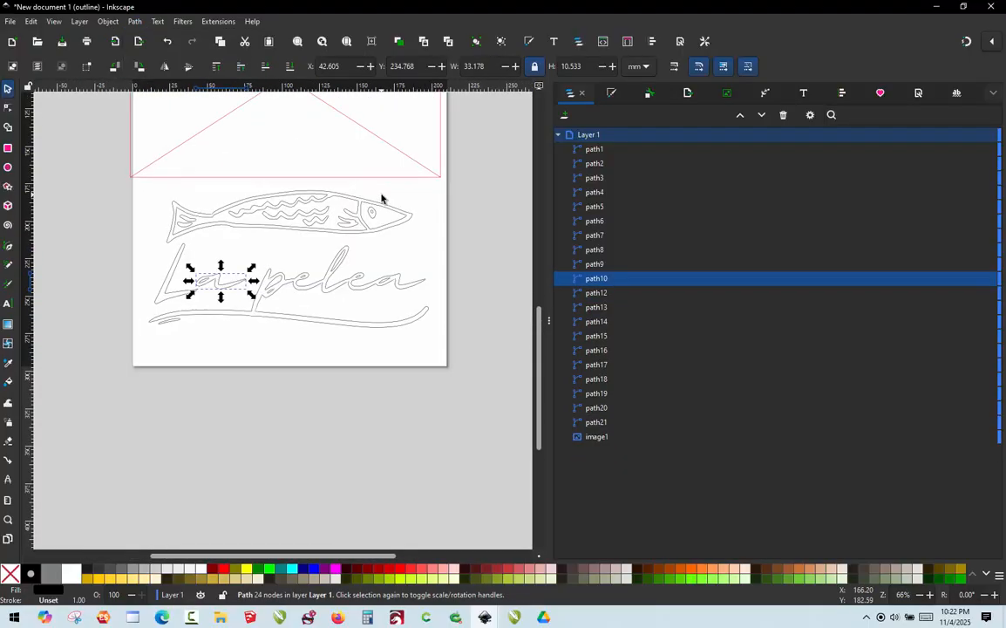
scroll(381, 199, up, 1)
click(218, 290)
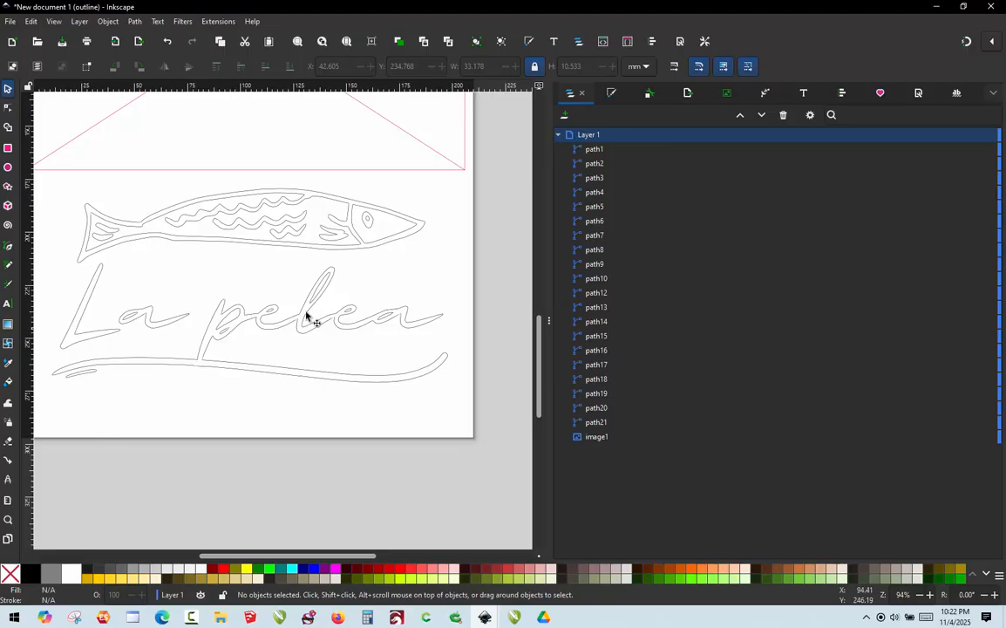
Combine the six inner loops in "pelea" with the connected word and underline outline into one path
drag(477, 251, 204, 358)
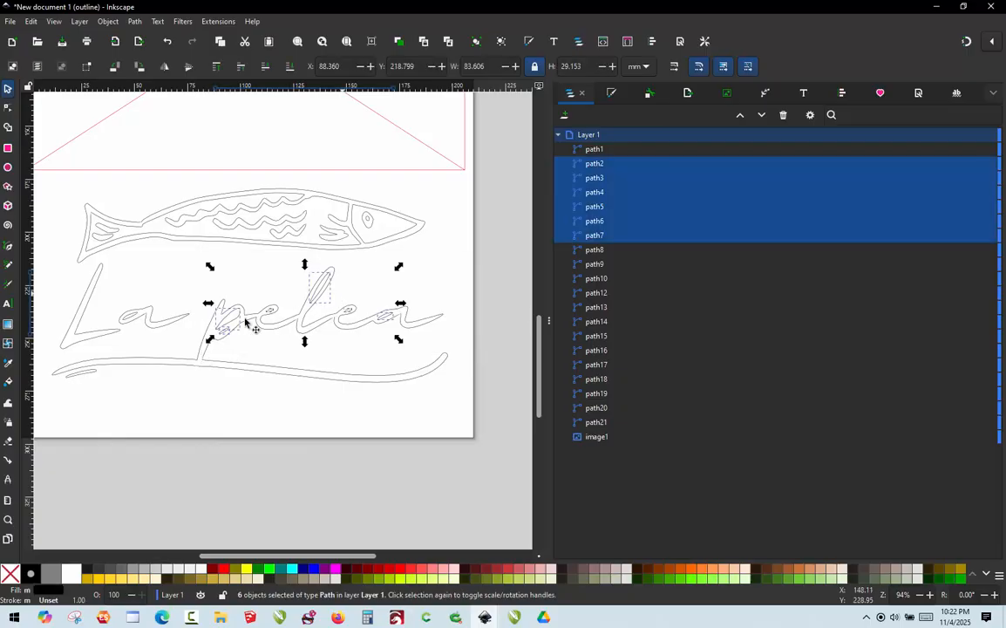
shift+click(244, 370)
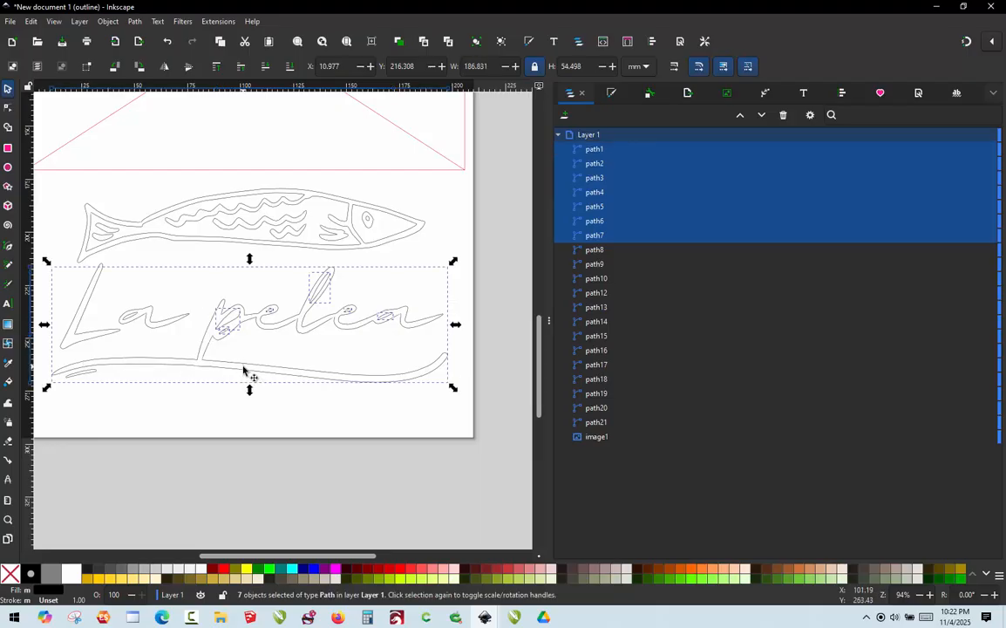
key(ctrl)
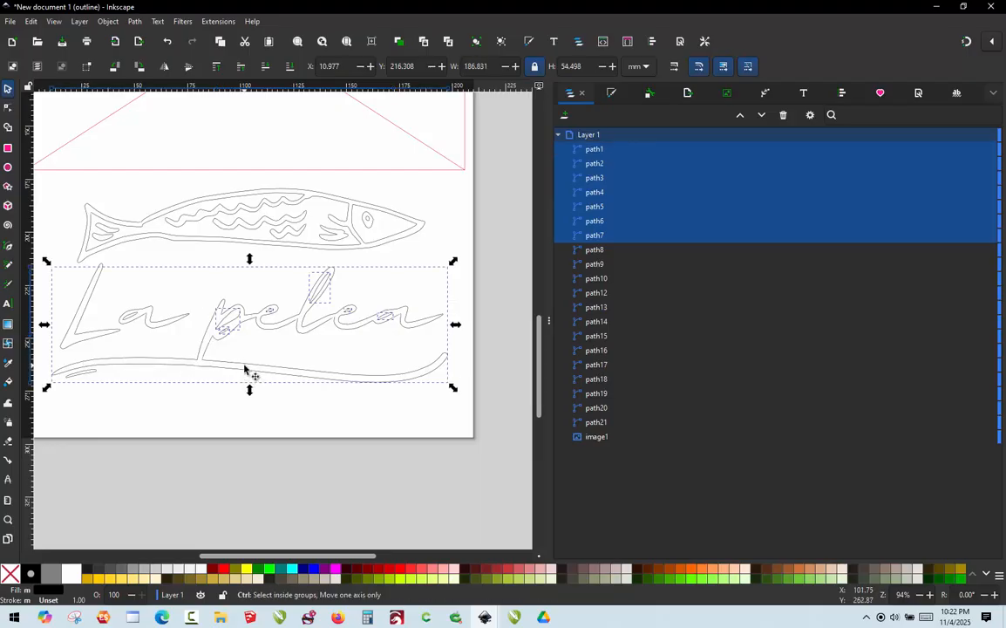
key(ctrl+k)
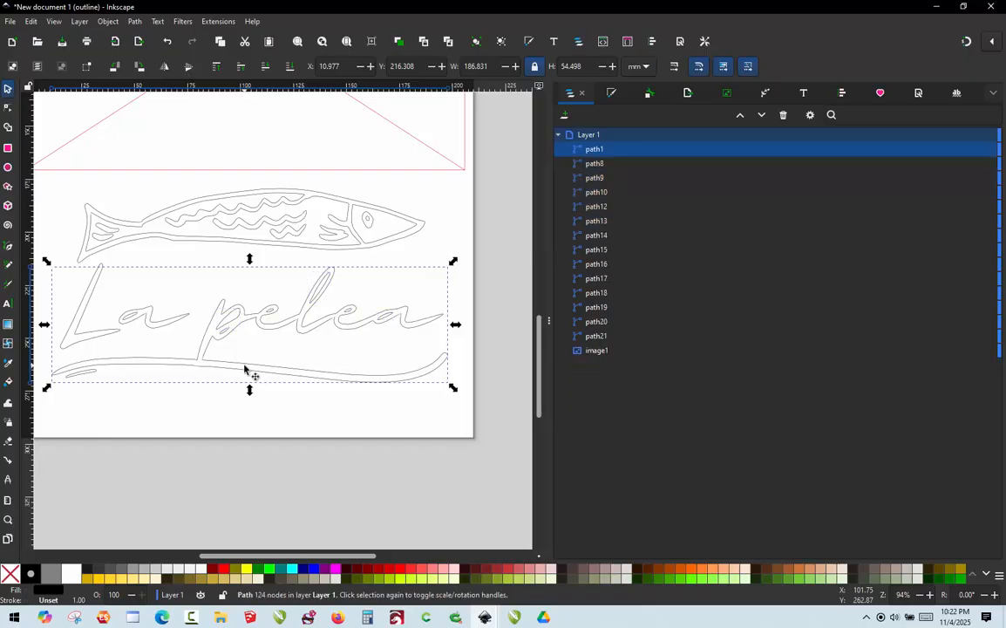
Test the combined "pelea" path by moving it, undo the move, and check the small stroke beneath the underline
drag(238, 374, 277, 426)
key(ctrl+z)
click(86, 375)
click(104, 403)
scroll(277, 280, down, 1)
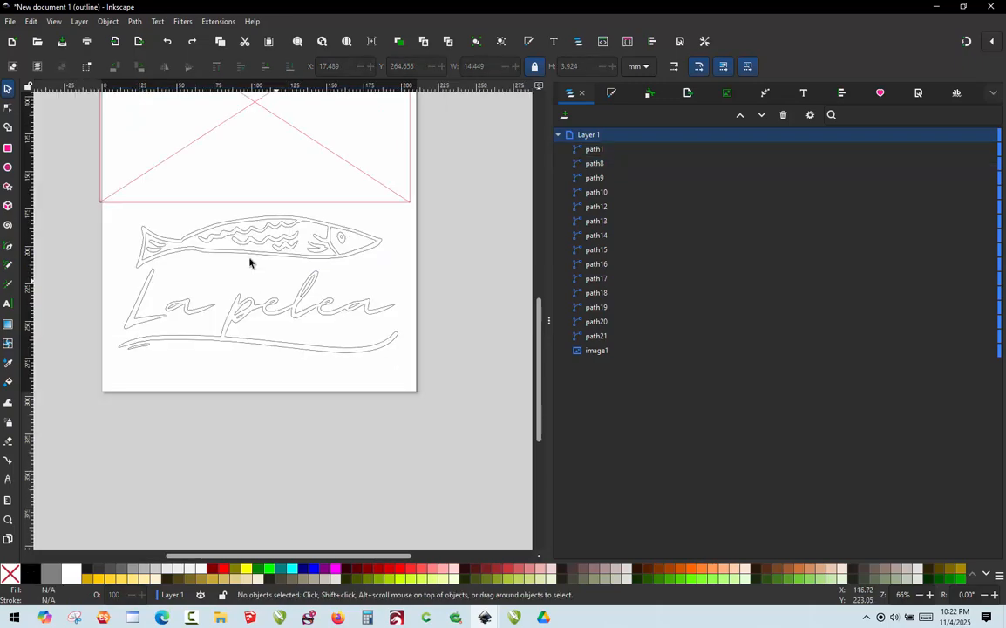
Combine the fish's outer outline with the inner body and head outlines into one path
scroll(249, 262, up, 1)
click(261, 236)
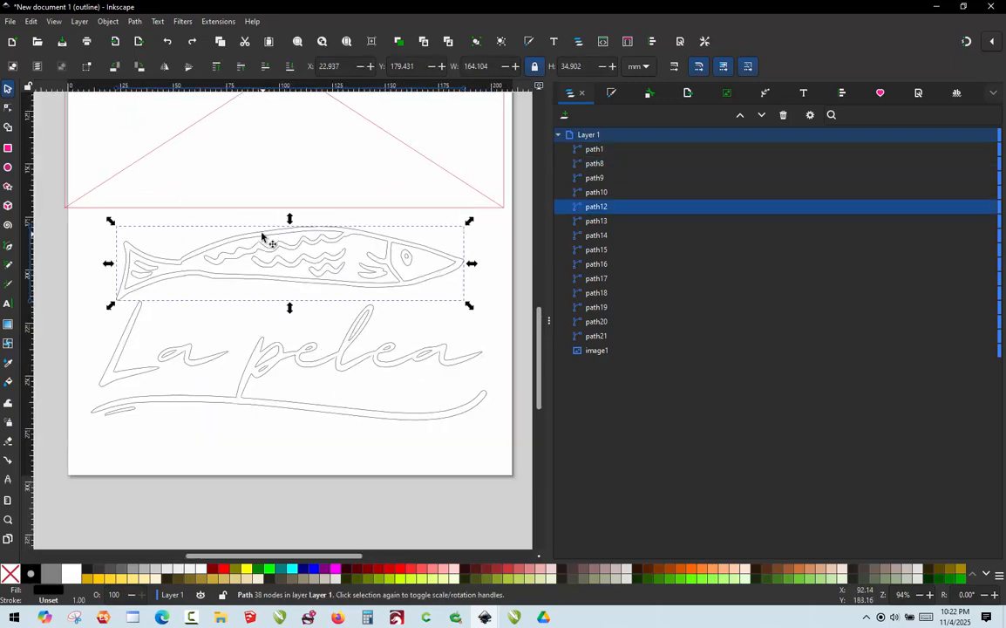
click(140, 265)
scroll(137, 265, up, 2)
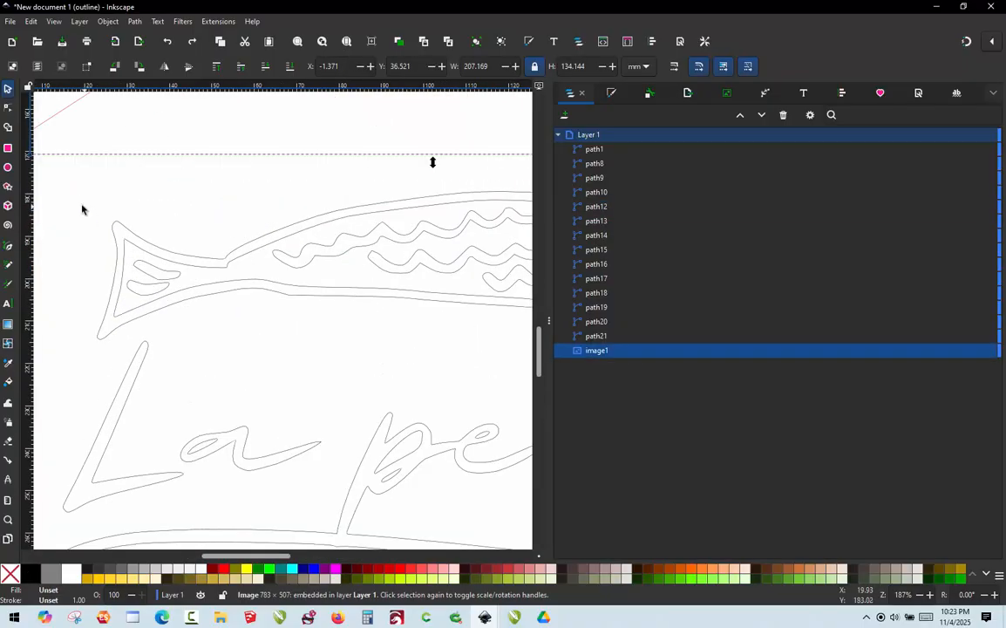
scroll(81, 209, up, 2)
click(197, 213)
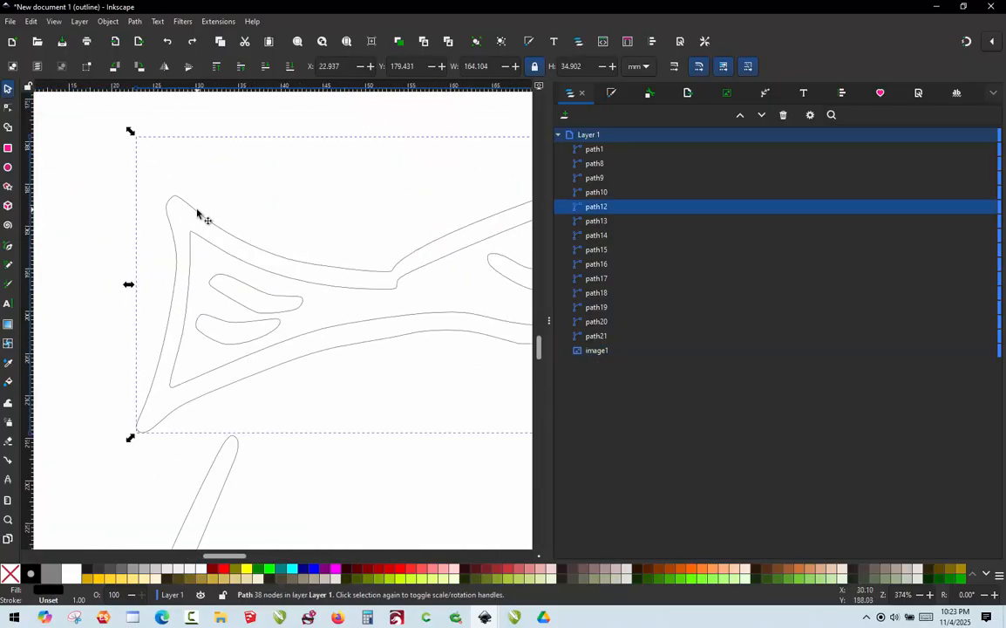
shift+click(214, 251)
scroll(71, 231, down, 4)
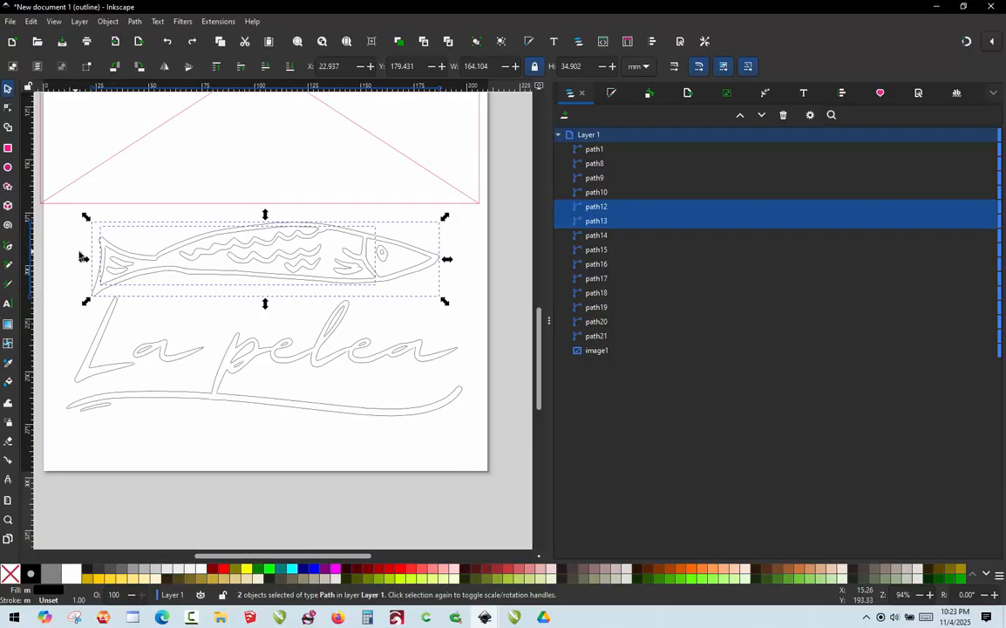
scroll(381, 253, up, 3)
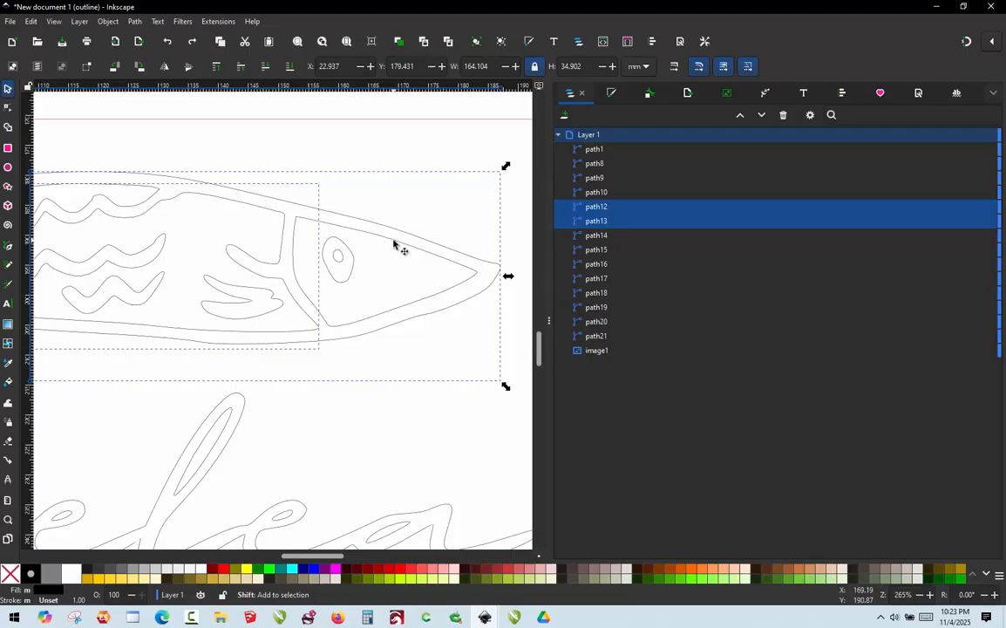
shift+click(394, 246)
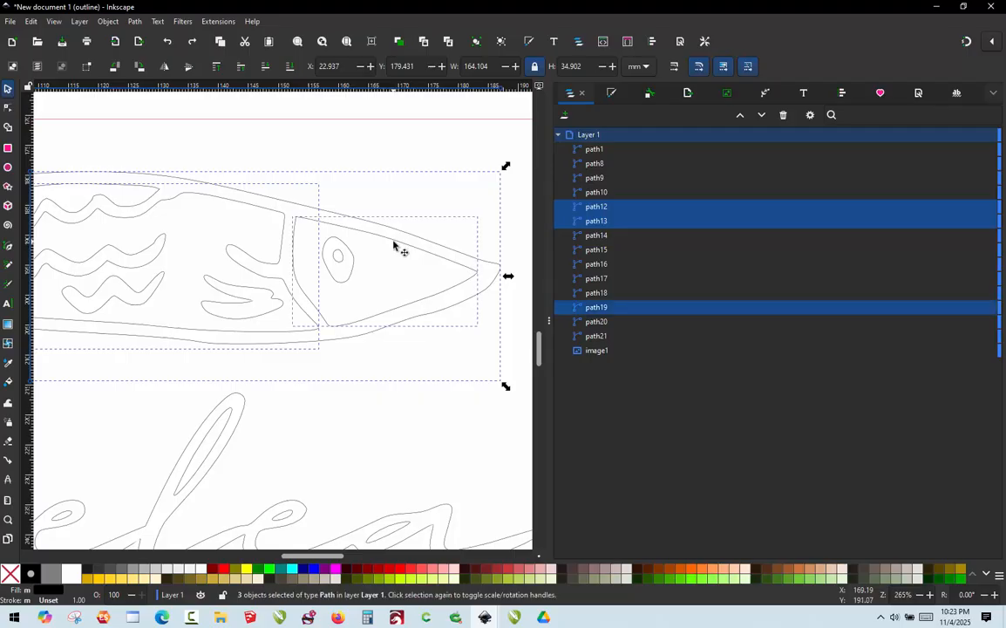
key(ctrl+k)
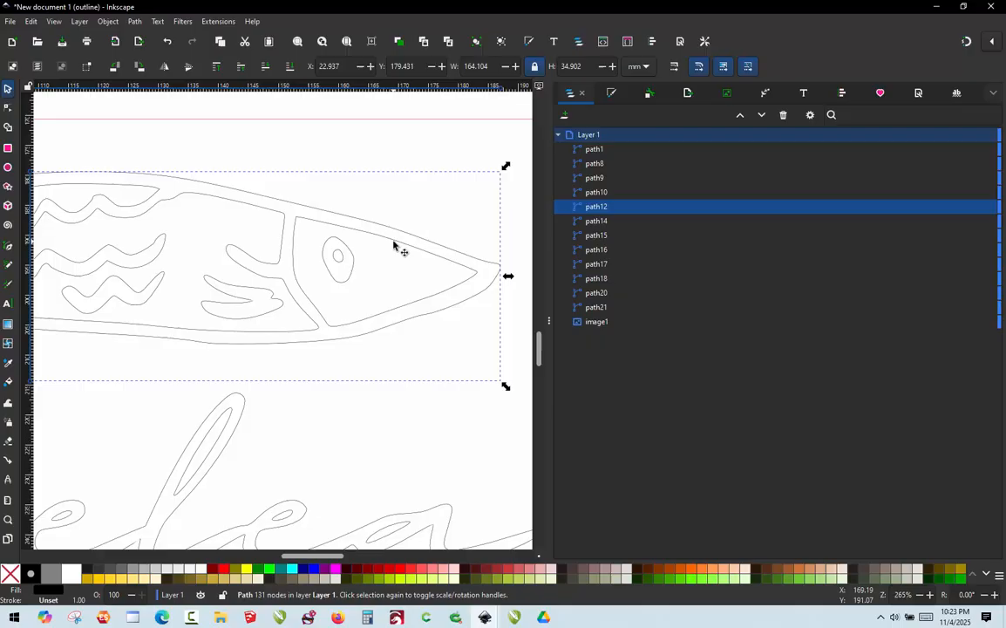
Combine the outer and inner shapes of the fish's eye into one path
click(397, 164)
drag(413, 153, 310, 307)
key(ctrl)
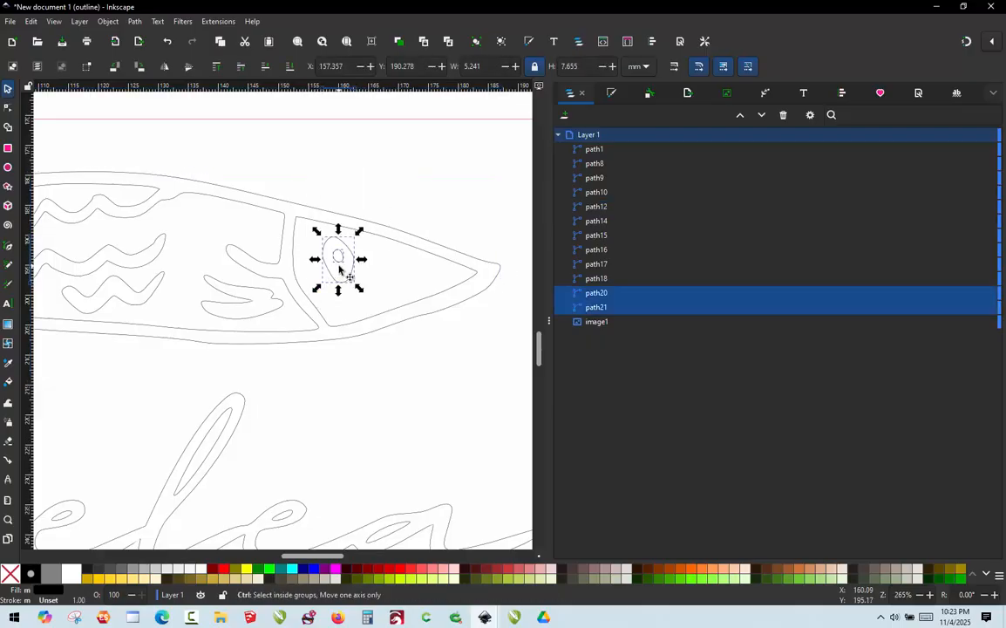
key(ctrl+k)
scroll(338, 270, down, 3)
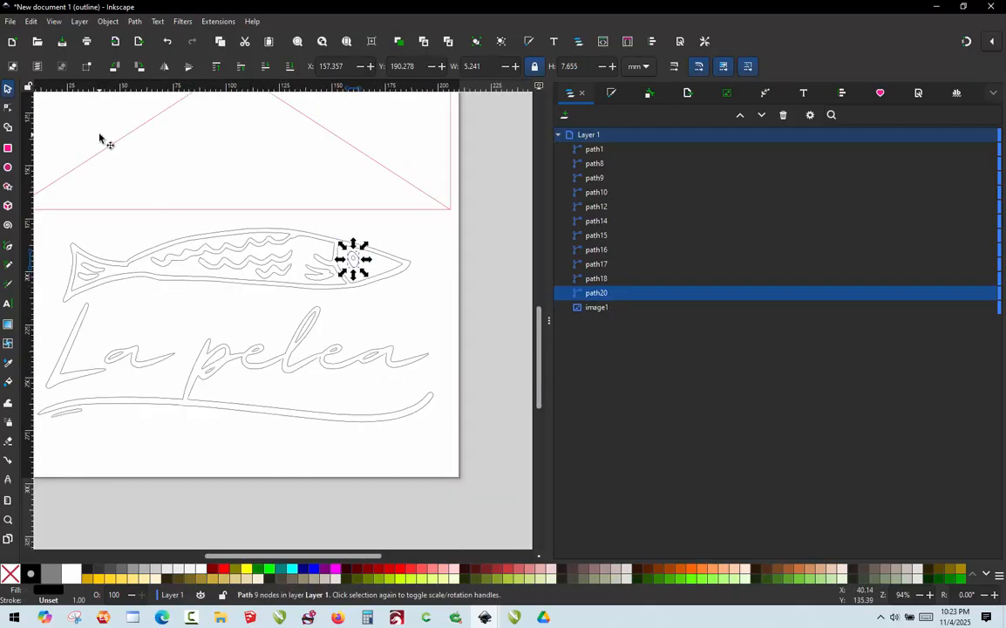
In normal display, inspect the nodes of the combined fish path and view the whole tracing beside the original logo
key(ctrl+KP_5)
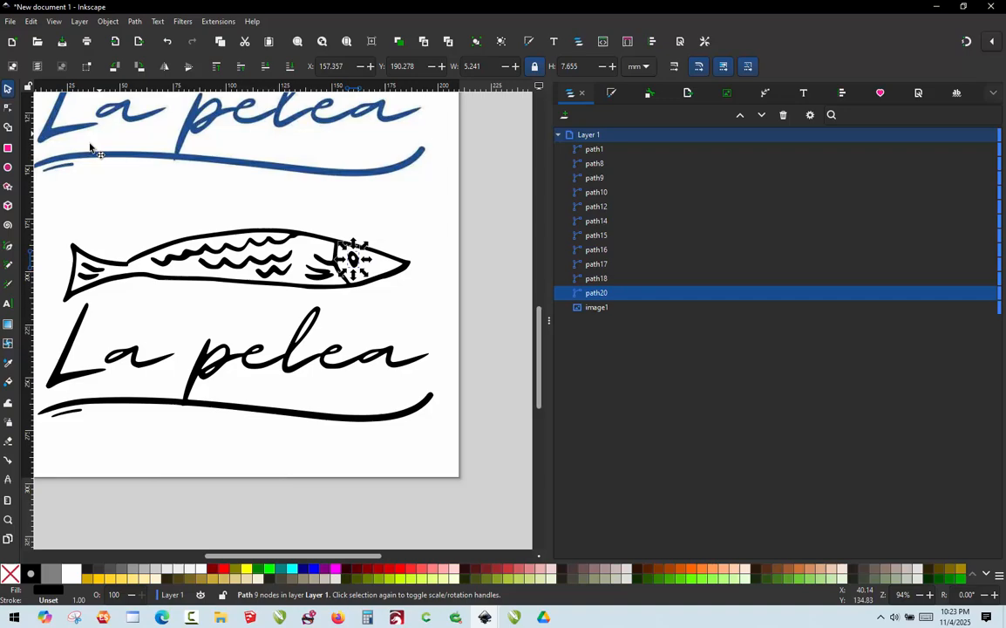
click(437, 268)
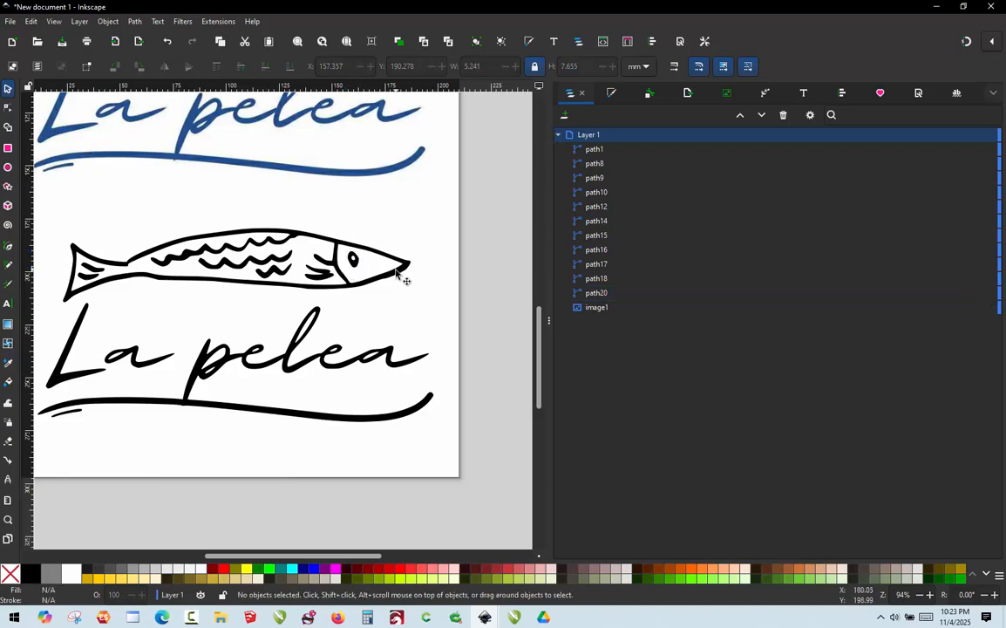
double_click(396, 273)
drag(442, 191, 56, 367)
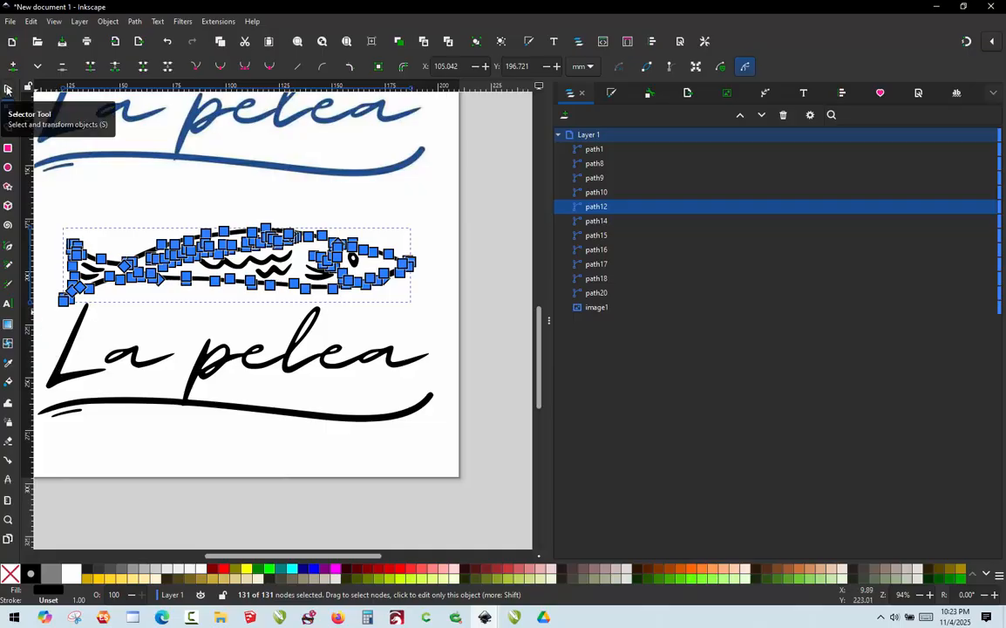
click(7, 88)
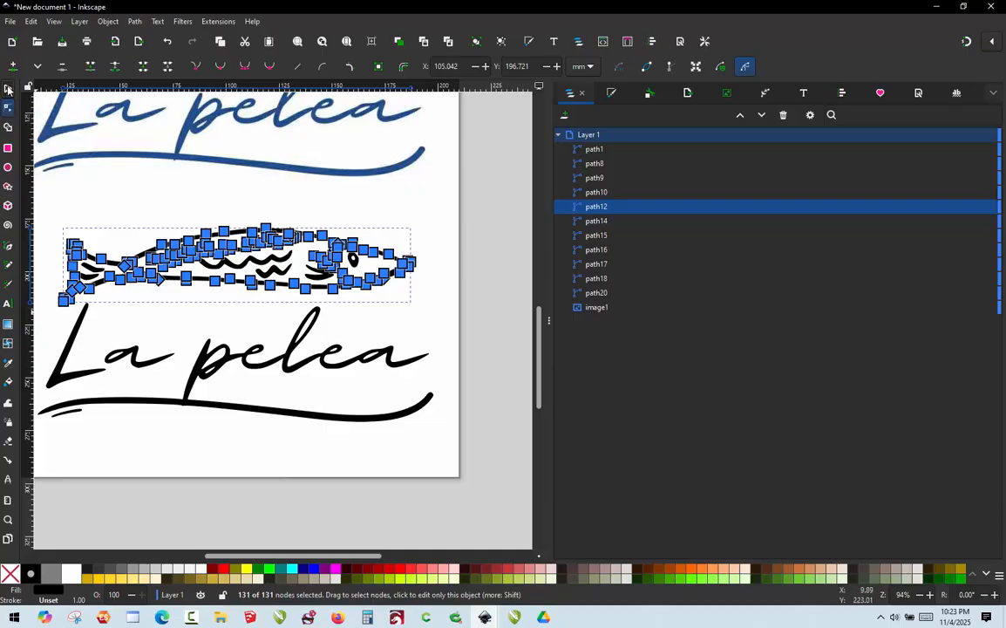
click(140, 201)
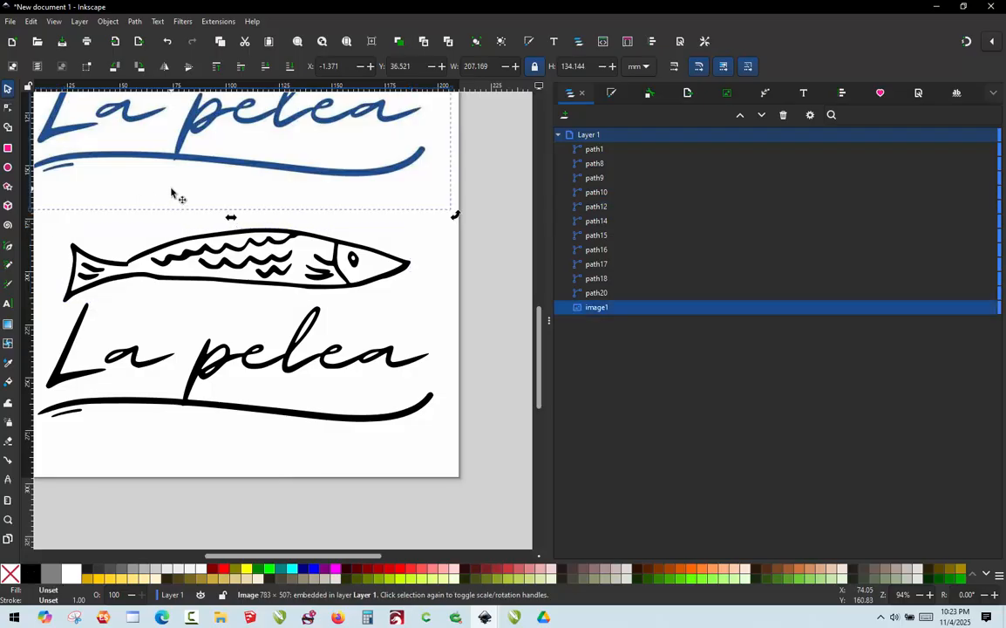
scroll(234, 234, down, 4)
scroll(392, 272, up, 3)
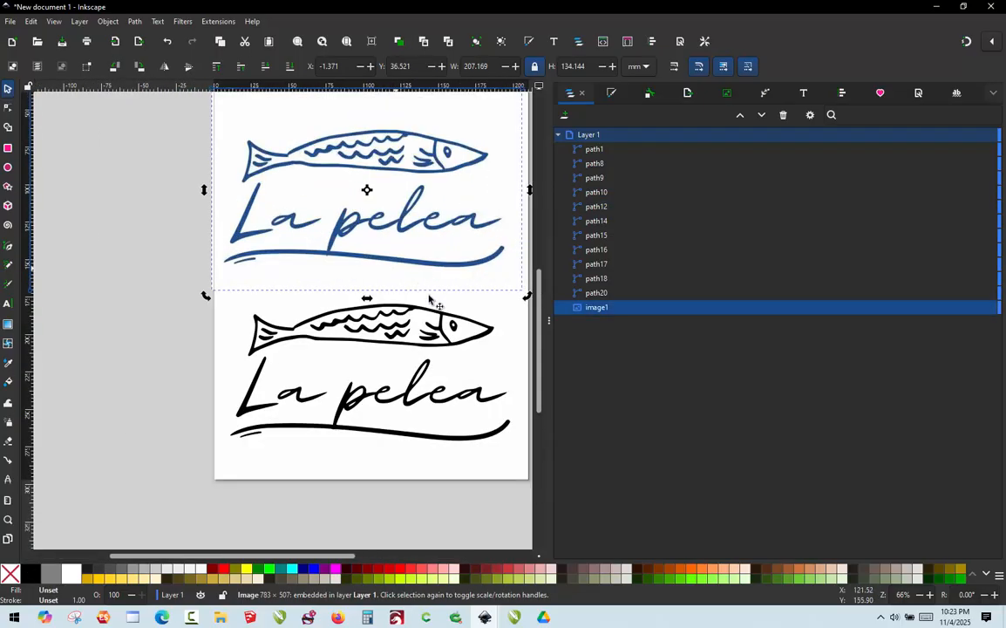
scroll(291, 349, down, 1)
scroll(406, 397, up, 1)
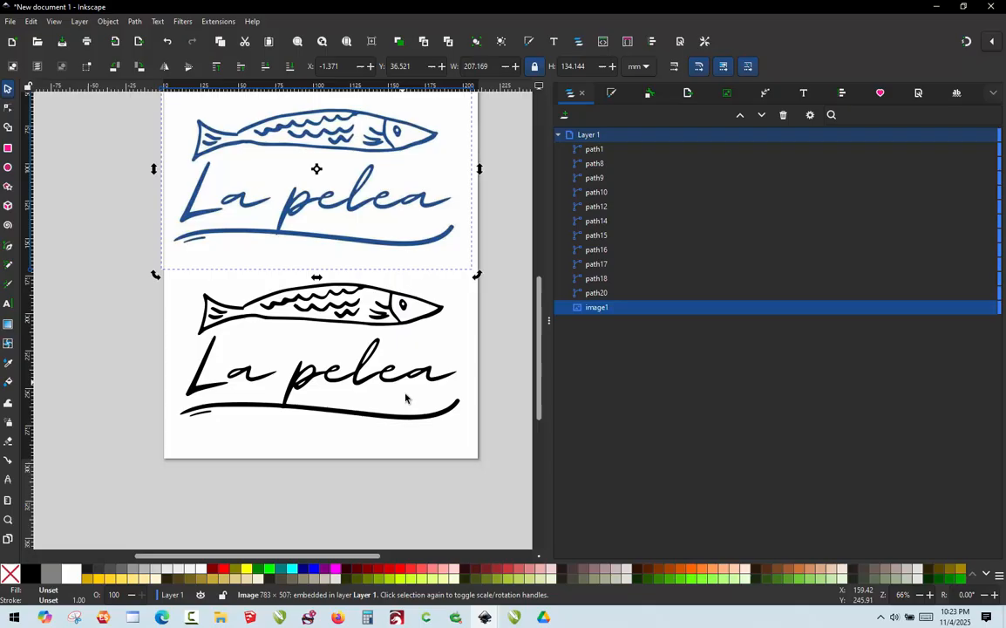
click(402, 477)
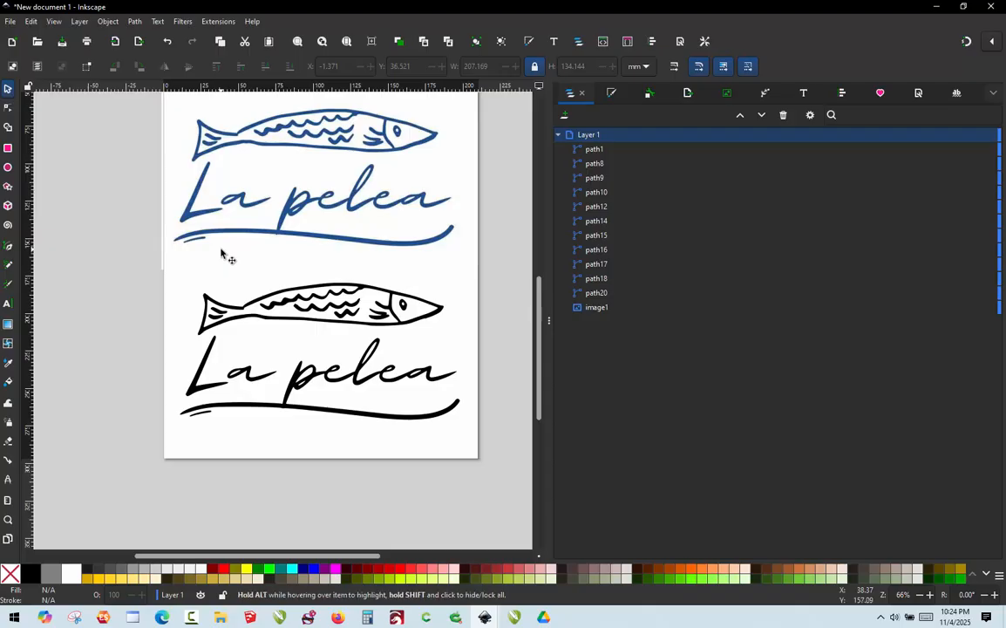
Switch to outline display and select the upper small stroke shape inside the fish's tail
key(ctrl+KP_5)
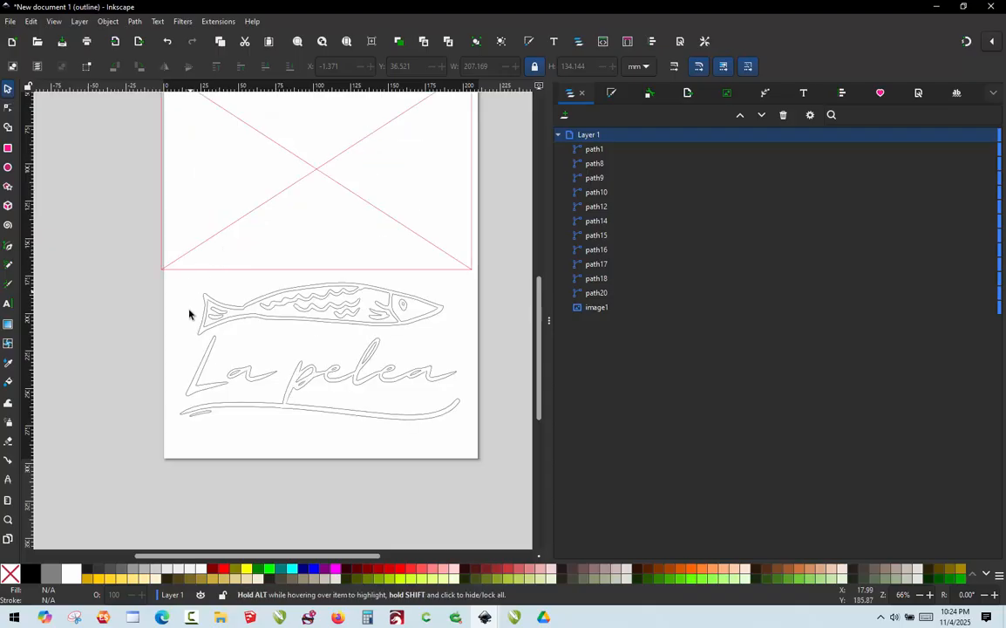
ctrl+scroll(188, 312, up, 4)
ctrl+scroll(340, 254, up, 5)
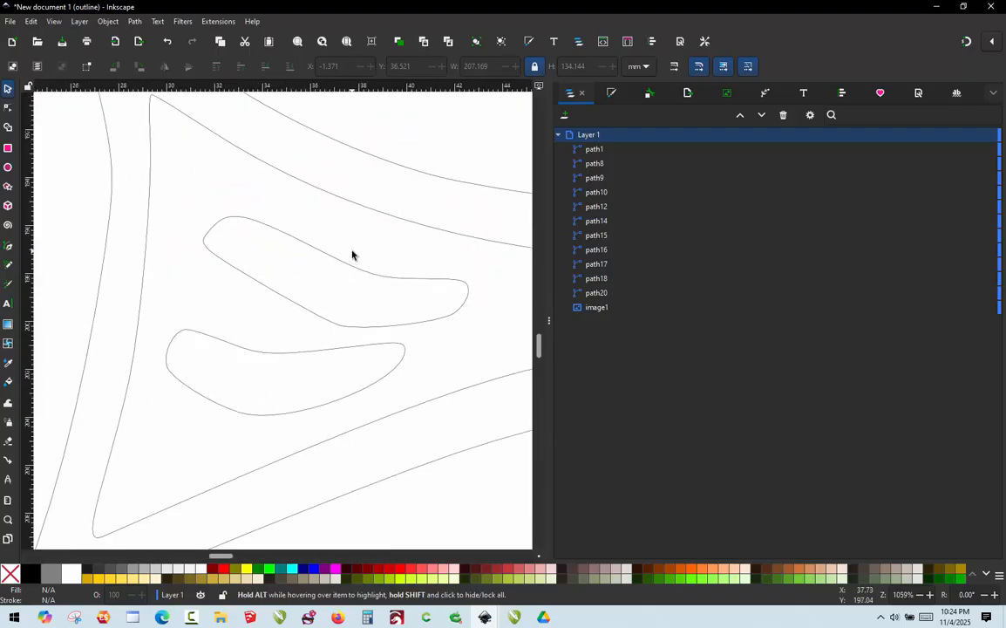
ctrl+scroll(352, 254, down, 2)
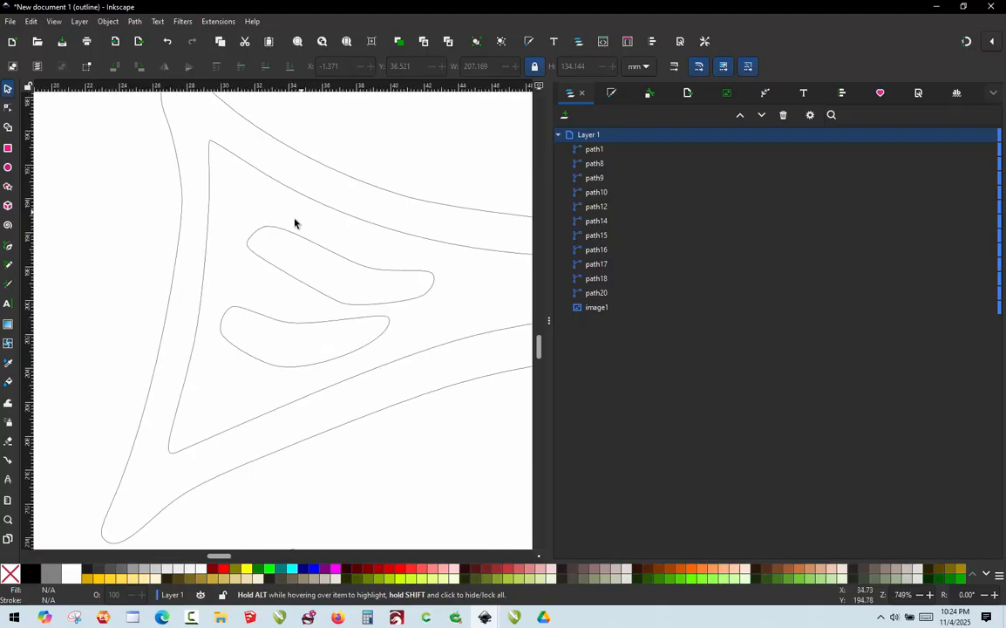
click(368, 273)
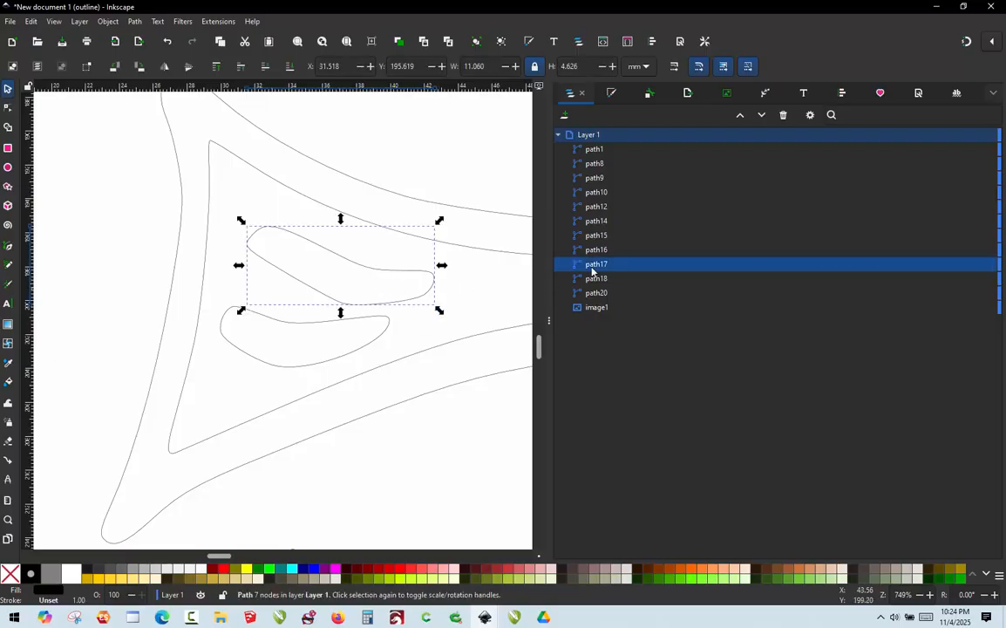
click(461, 288)
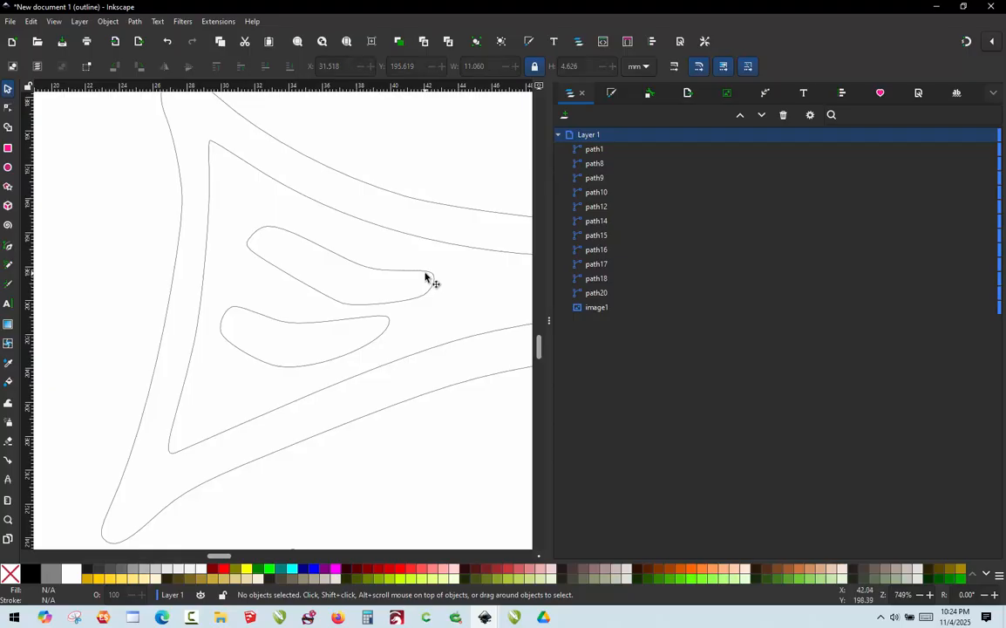
click(432, 279)
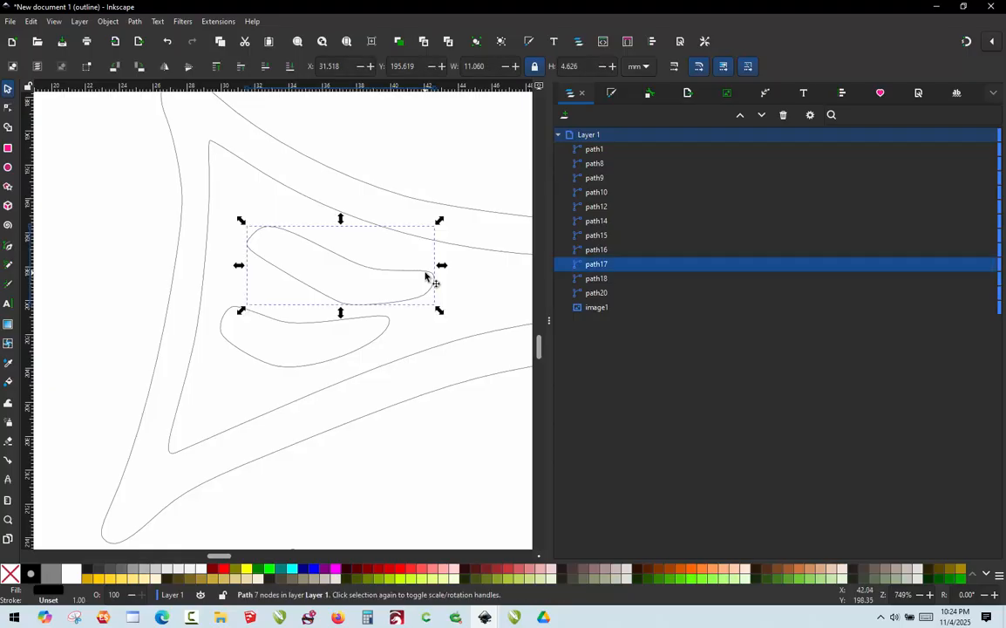
Draw a short straight Pencil line crossing the rounded end of the upper tail stroke nearest the fish's body
key(p)
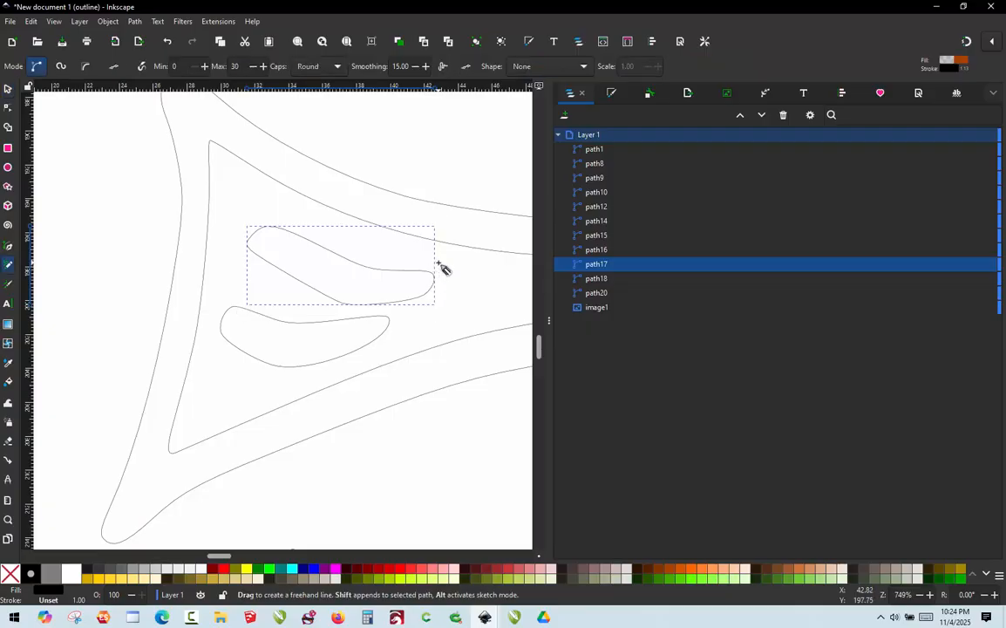
key(Escape)
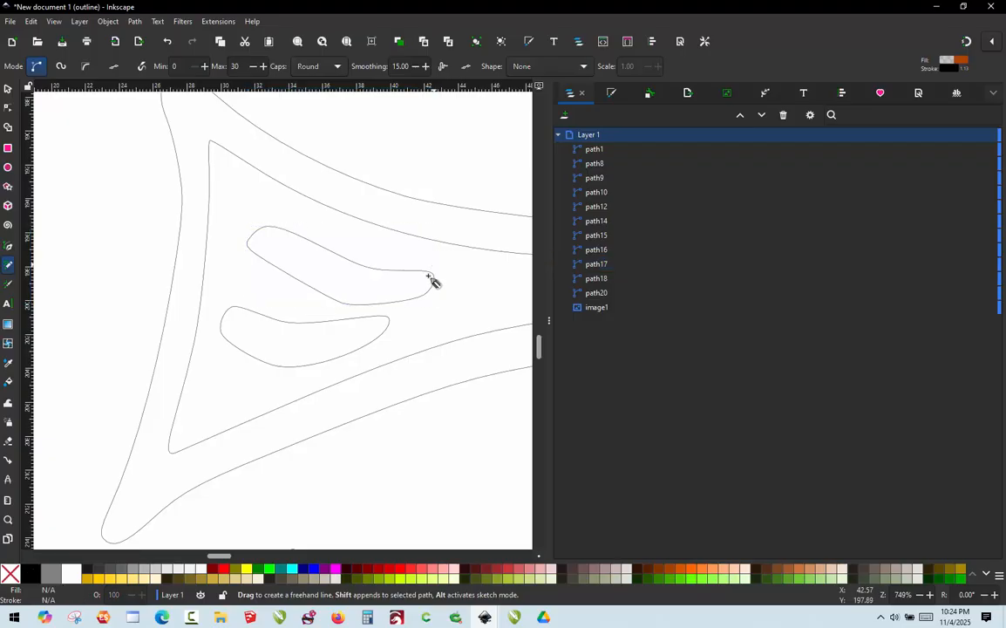
mouse_move(427, 259)
mouse_down()
mouse_move(442, 295)
mouse_move(422, 284)
mouse_move(439, 288)
mouse_up()
scroll(442, 295, up, 4)
scroll(437, 291, up, 2)
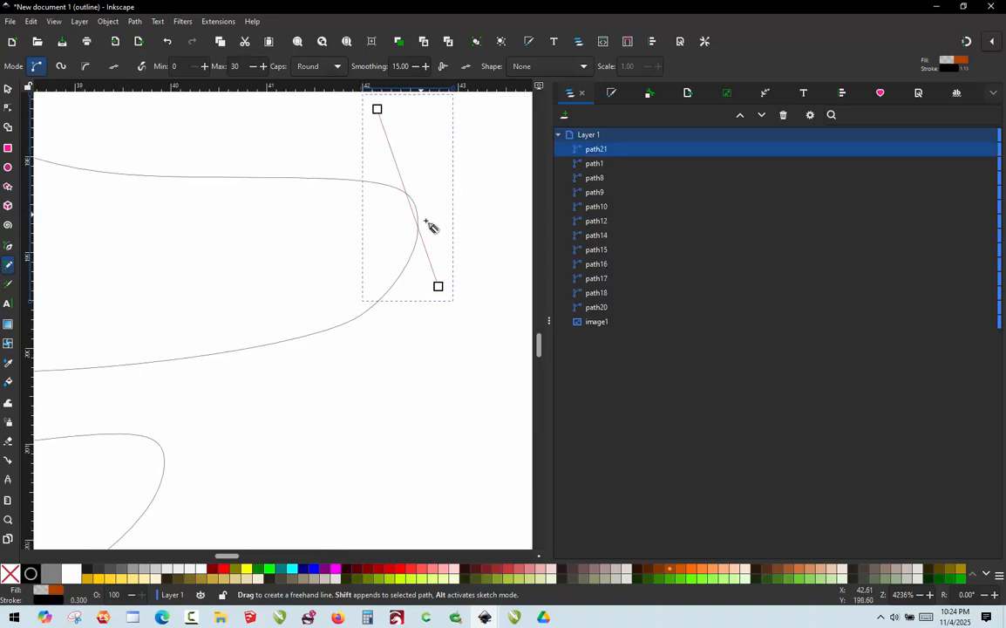
Draw a second short Pencil line, about 1.4 mm high, across the upper tail stroke's opposite end
scroll(449, 292, down, 5)
scroll(253, 208, up, 3)
scroll(283, 265, up, 2)
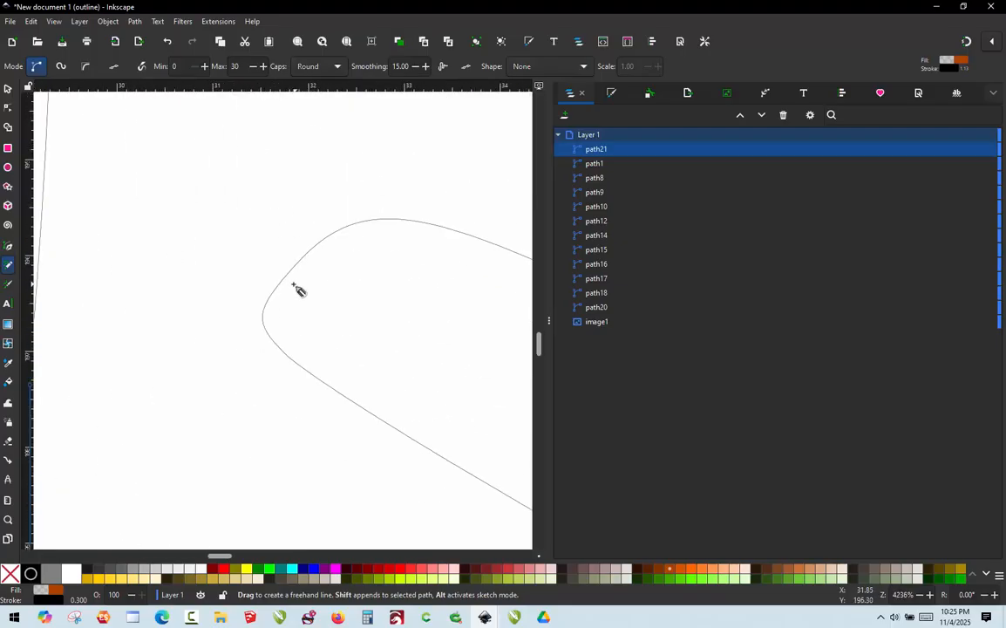
mouse_move(278, 272)
mouse_down()
mouse_move(237, 370)
mouse_move(249, 373)
mouse_up()
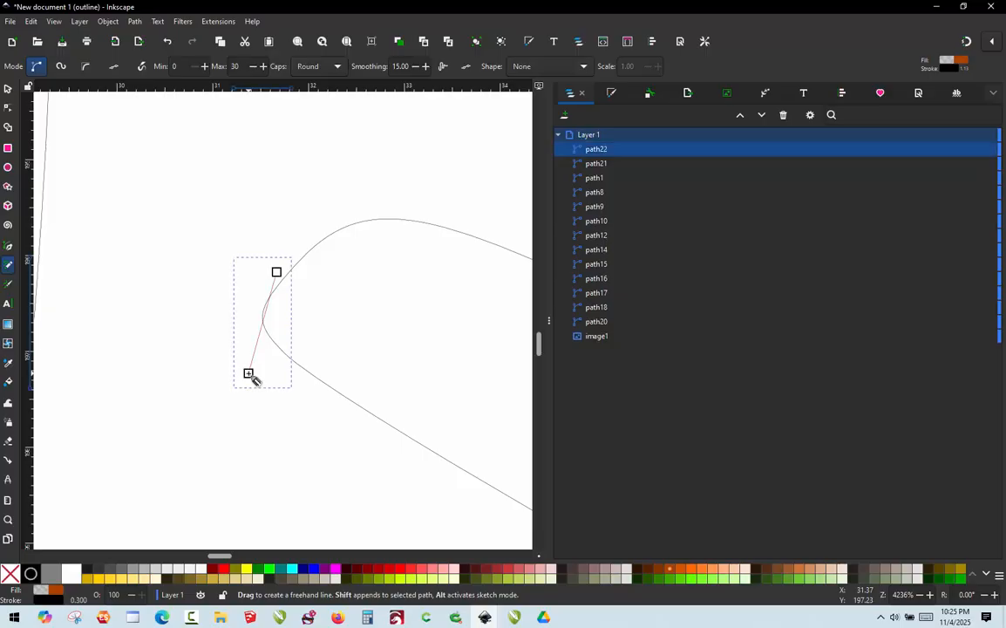
scroll(245, 324, down, 5)
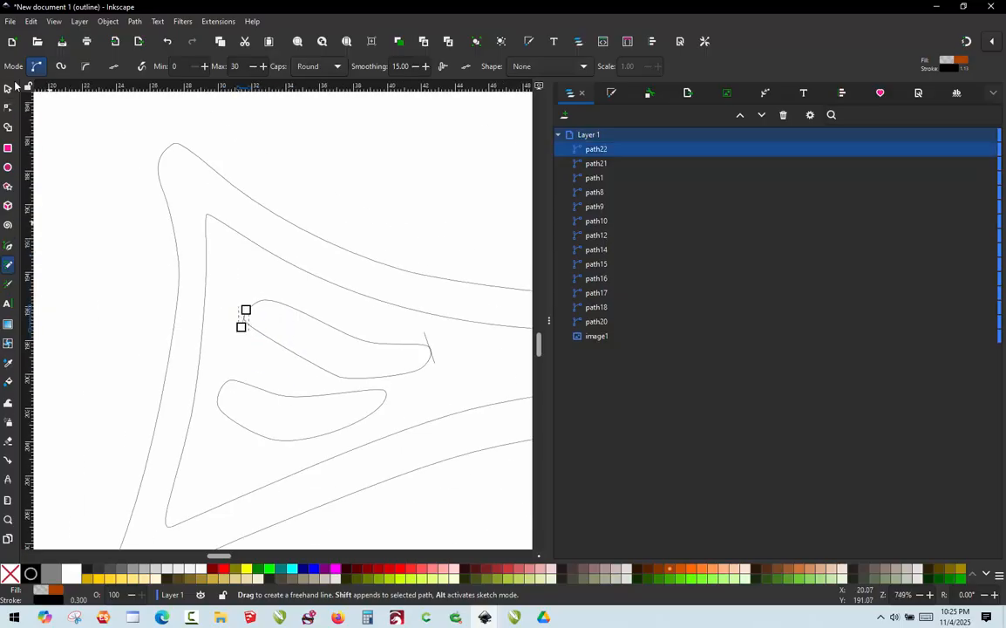
Select the upper tail stroke together with its two crossing lines and convert it with Fill to satin using the default options
click(7, 89)
click(113, 182)
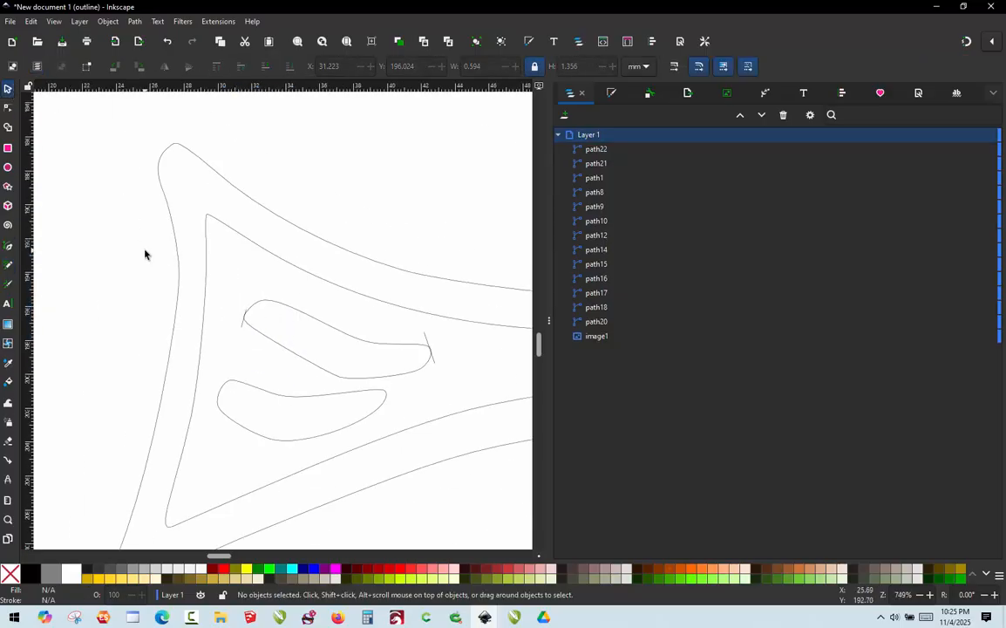
drag(141, 259, 468, 395)
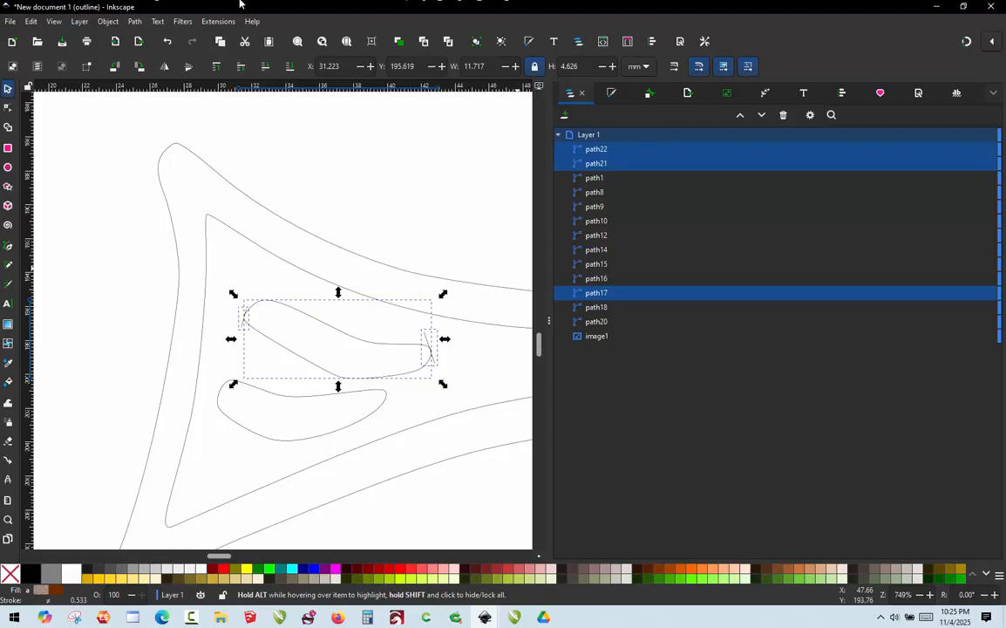
click(217, 21)
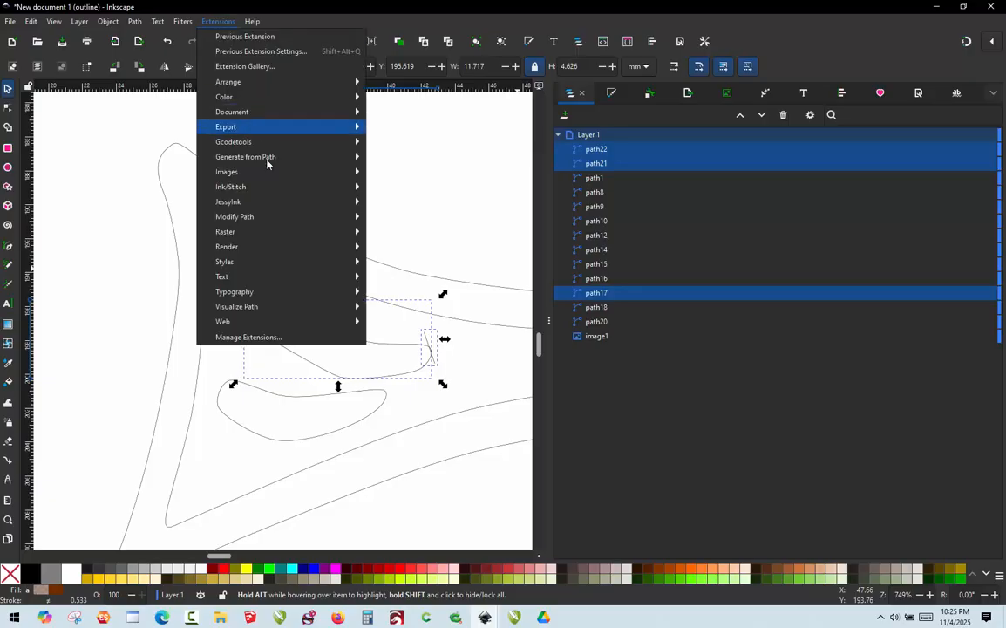
mouse_move(267, 192)
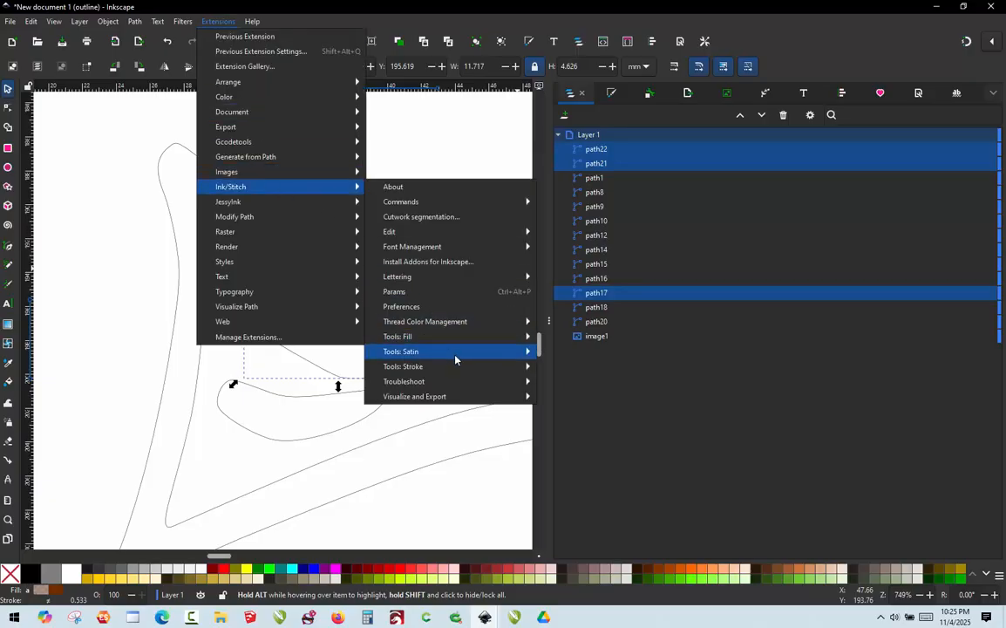
mouse_move(456, 369)
mouse_move(465, 350)
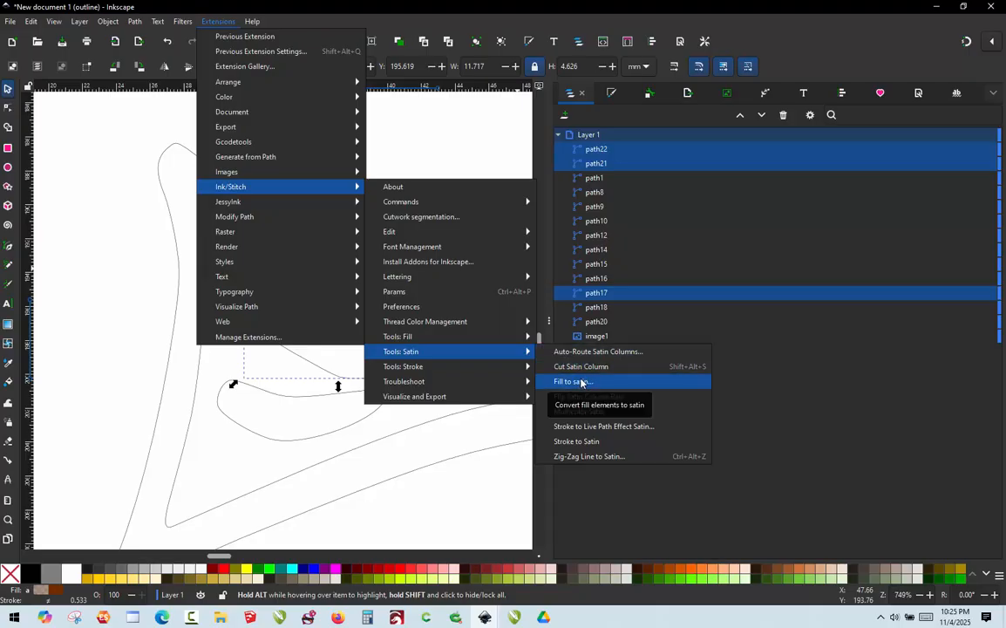
click(582, 381)
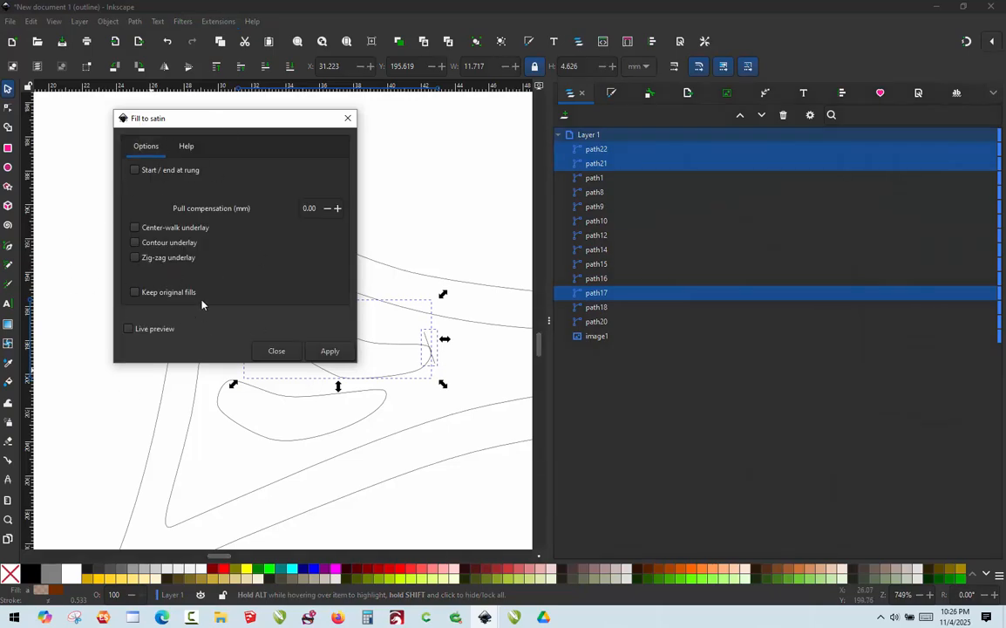
click(335, 358)
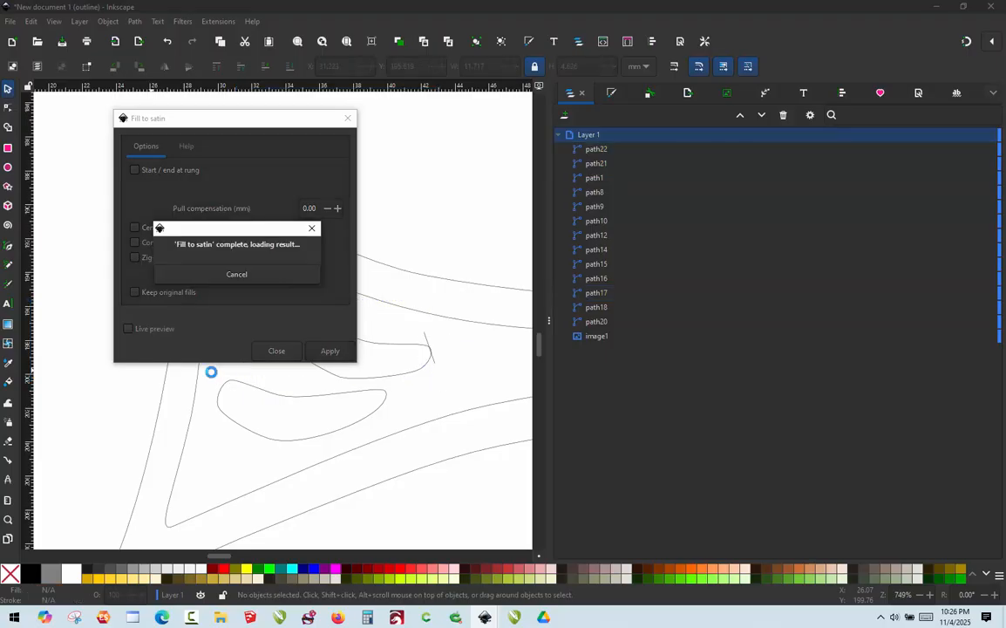
click(272, 352)
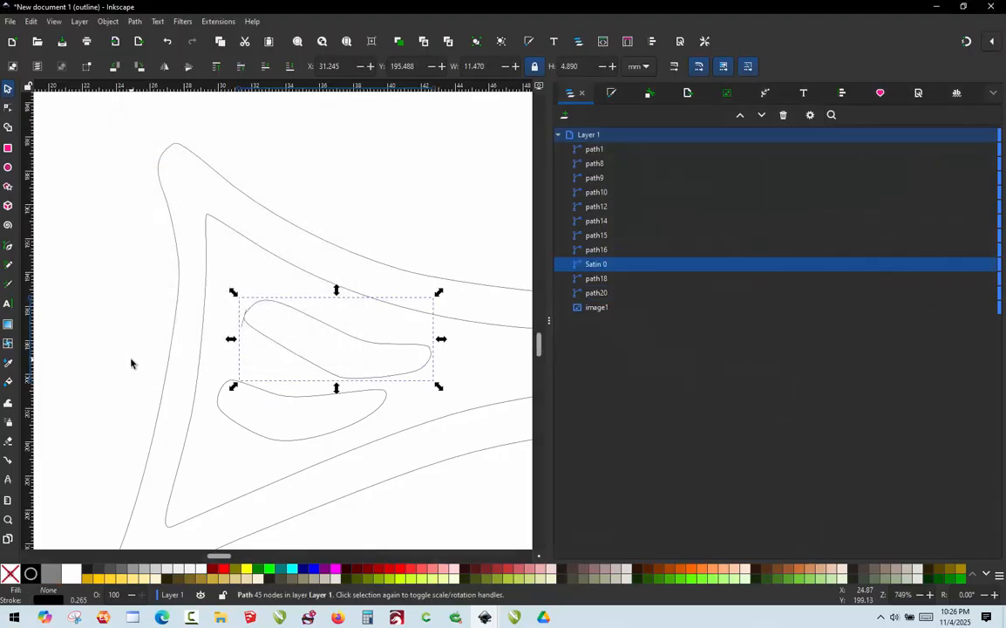
Check the converted upper tail stroke, preview its stitches in Ink/Stitch Params and apply the satin column settings unchanged
click(130, 363)
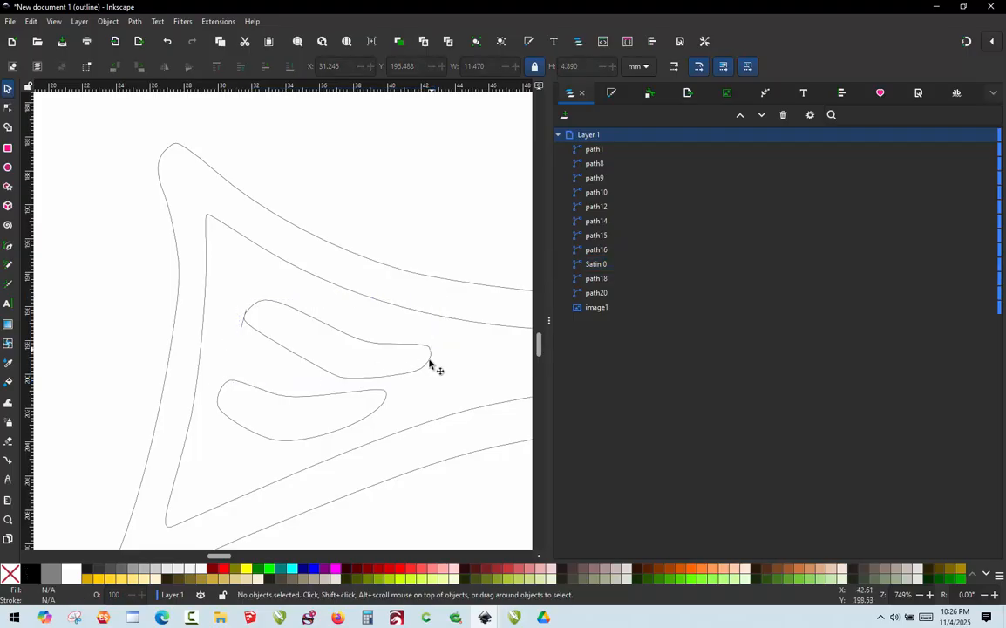
ctrl+scroll(429, 364, up, 3)
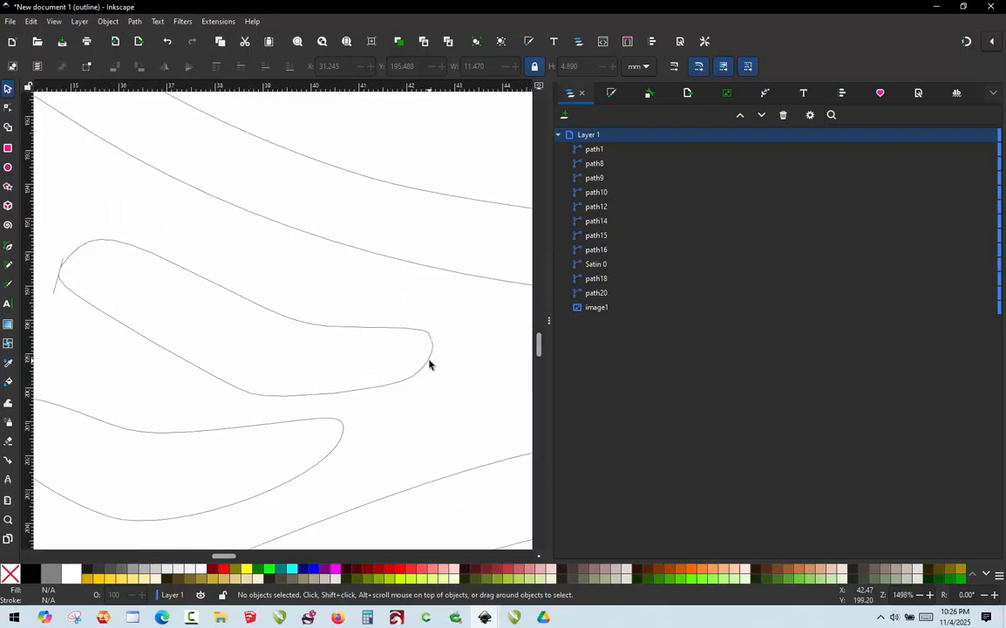
ctrl+scroll(427, 334, down, 1)
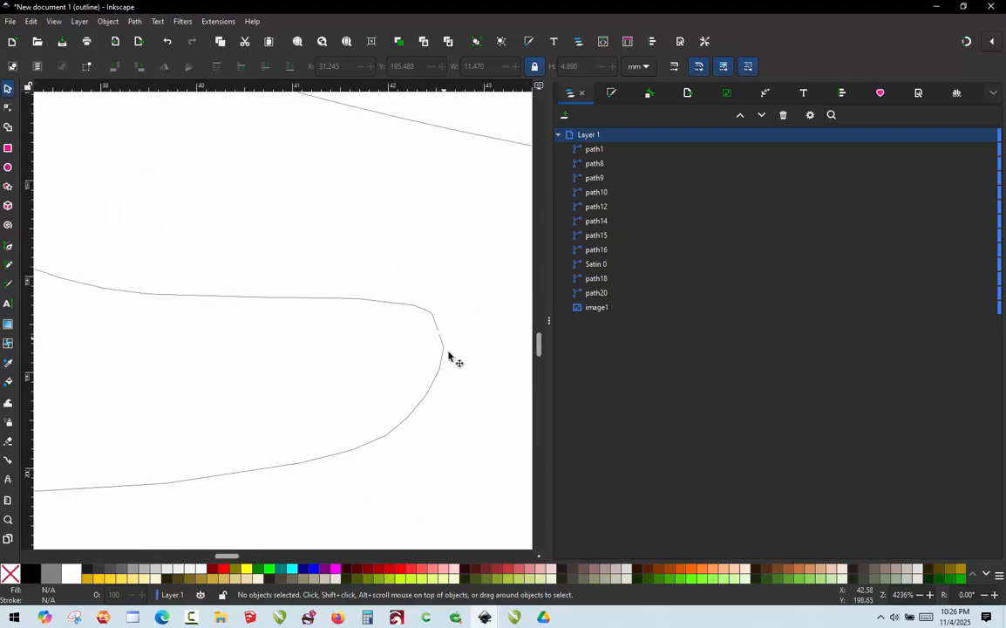
ctrl+scroll(452, 359, down, 2)
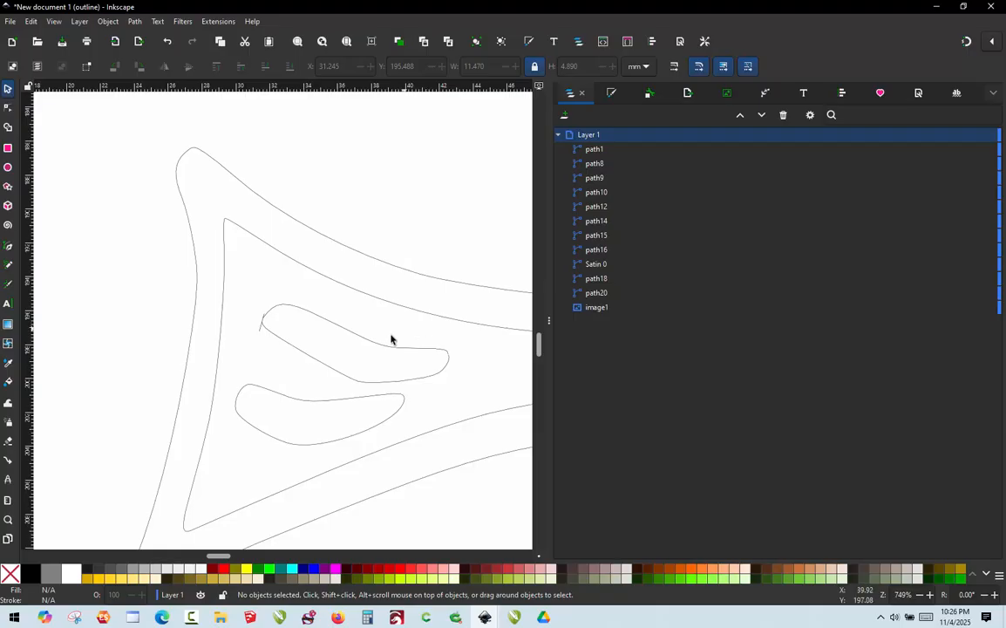
click(368, 343)
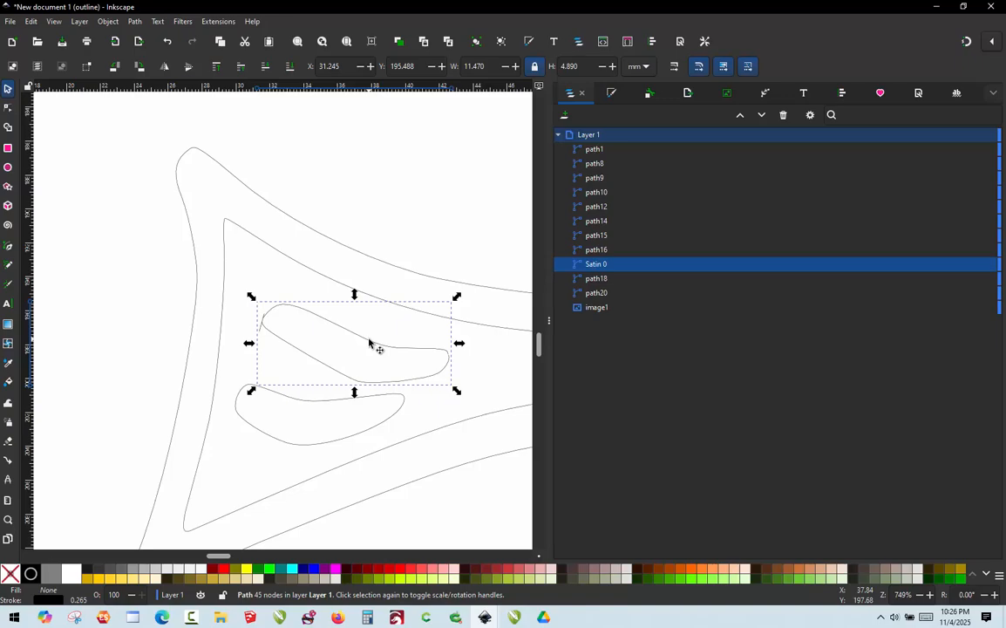
click(216, 21)
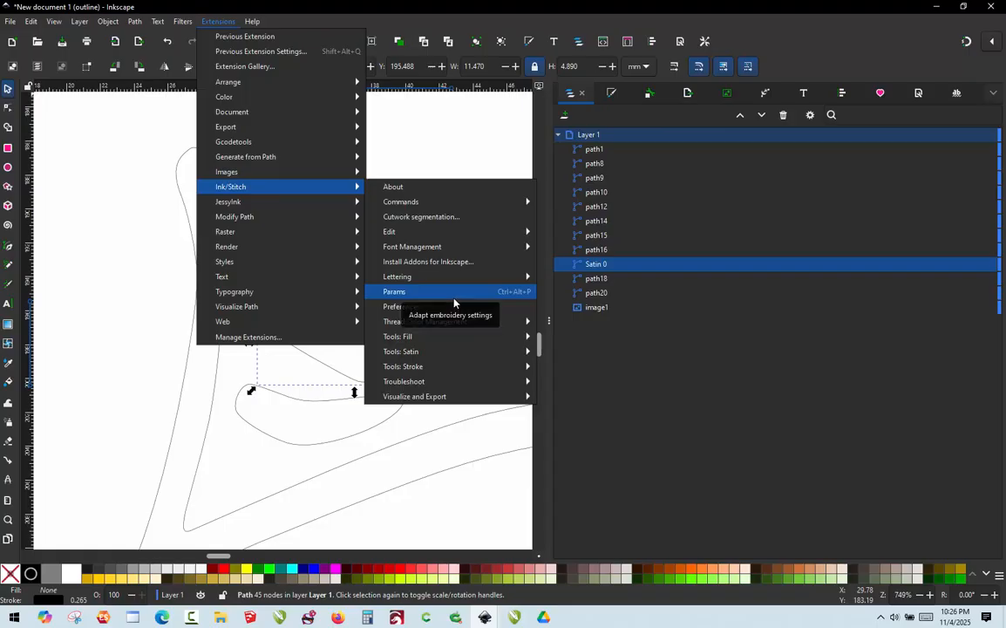
click(454, 300)
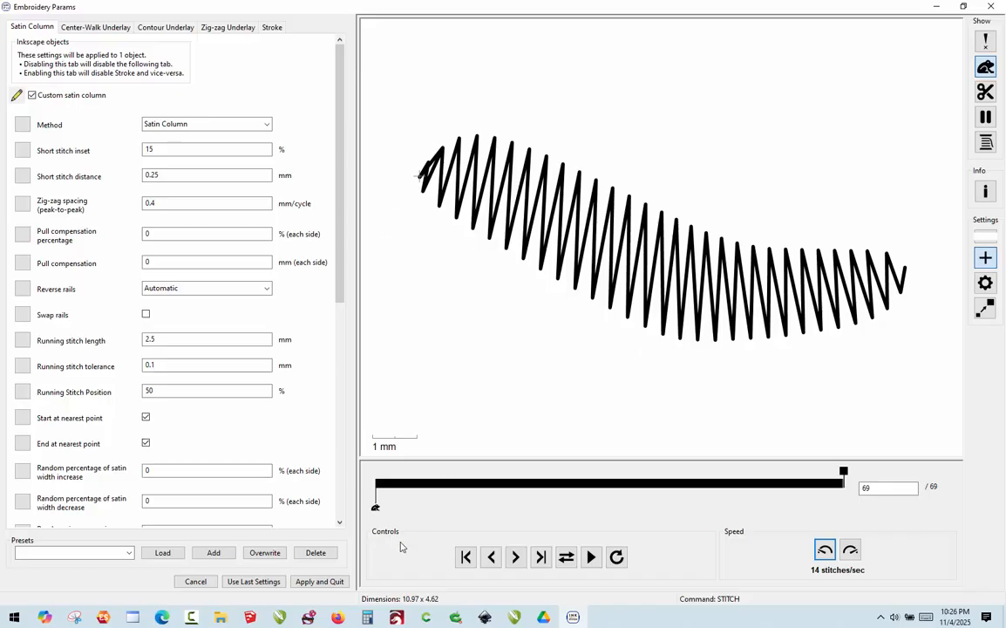
click(318, 587)
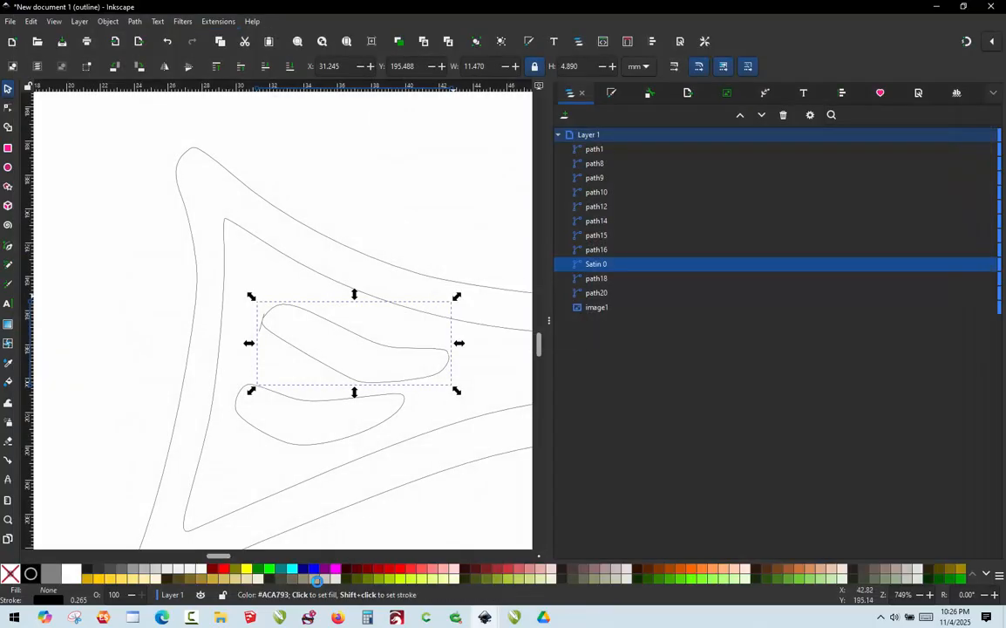
click(108, 444)
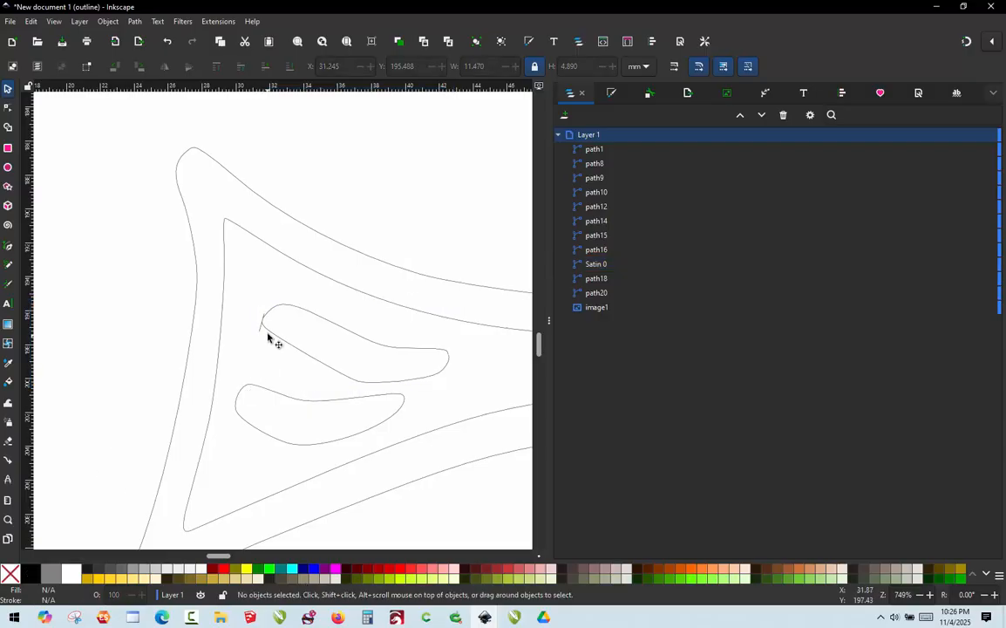
Draw two short straight Pencil lines across the rounded ends of the lower tail stroke, the outer one about 3.3 mm high
ctrl+scroll(348, 352, down, 2)
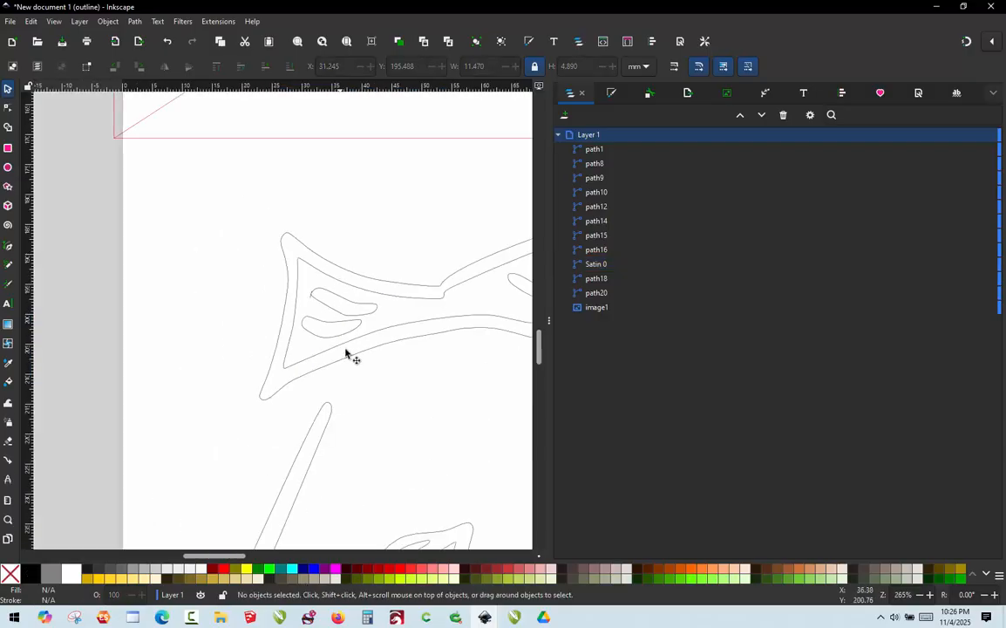
ctrl+scroll(342, 306, up, 4)
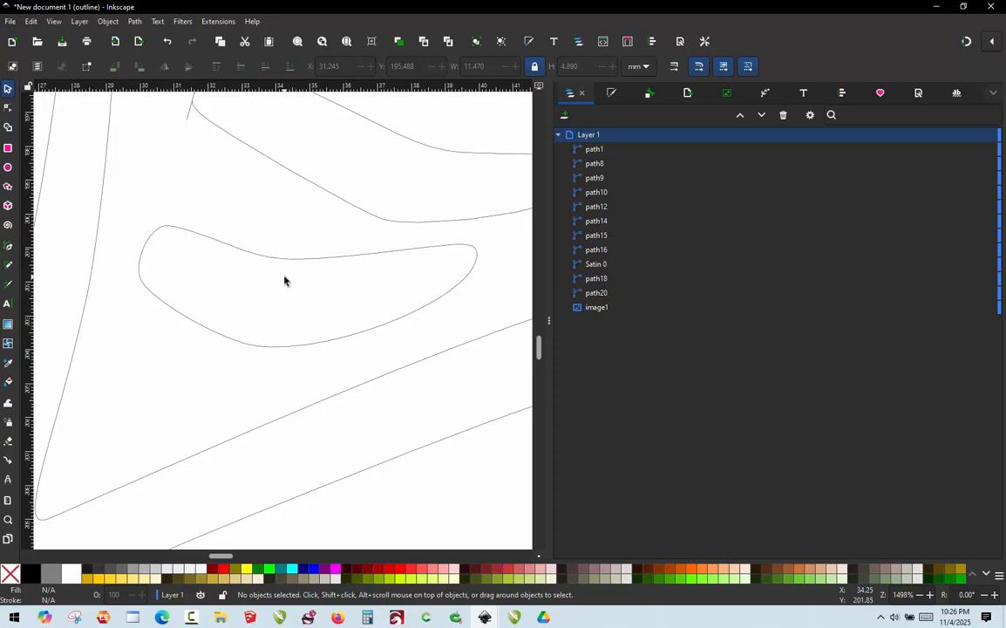
key(p)
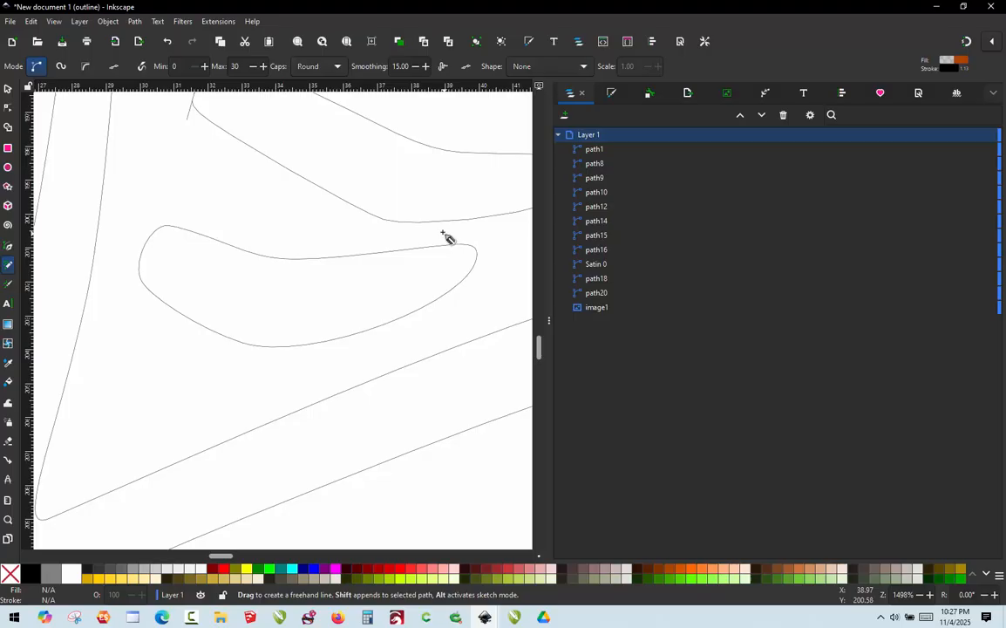
drag(444, 234, 467, 305)
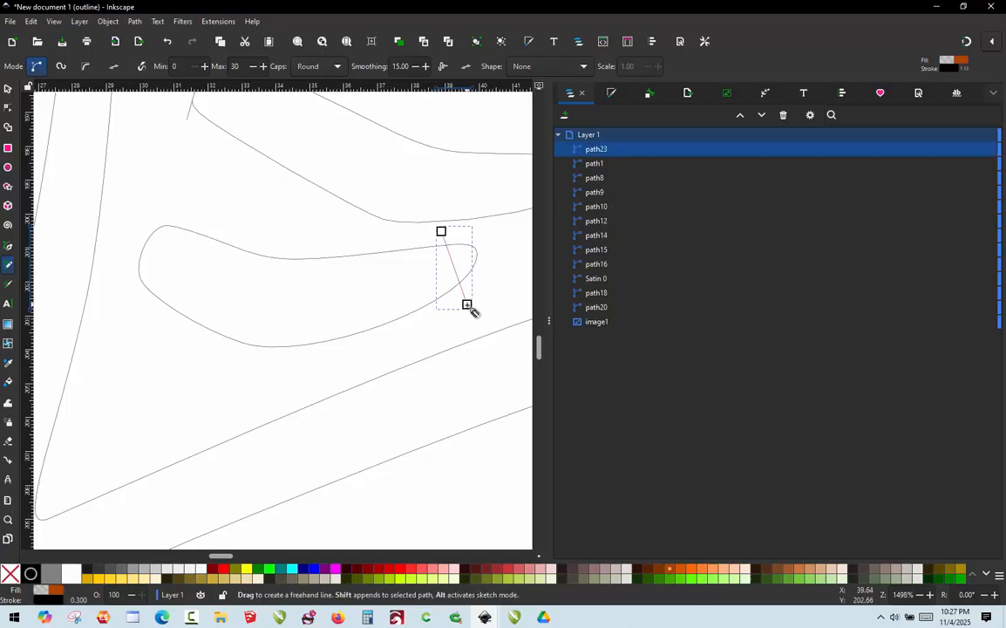
drag(182, 219, 135, 321)
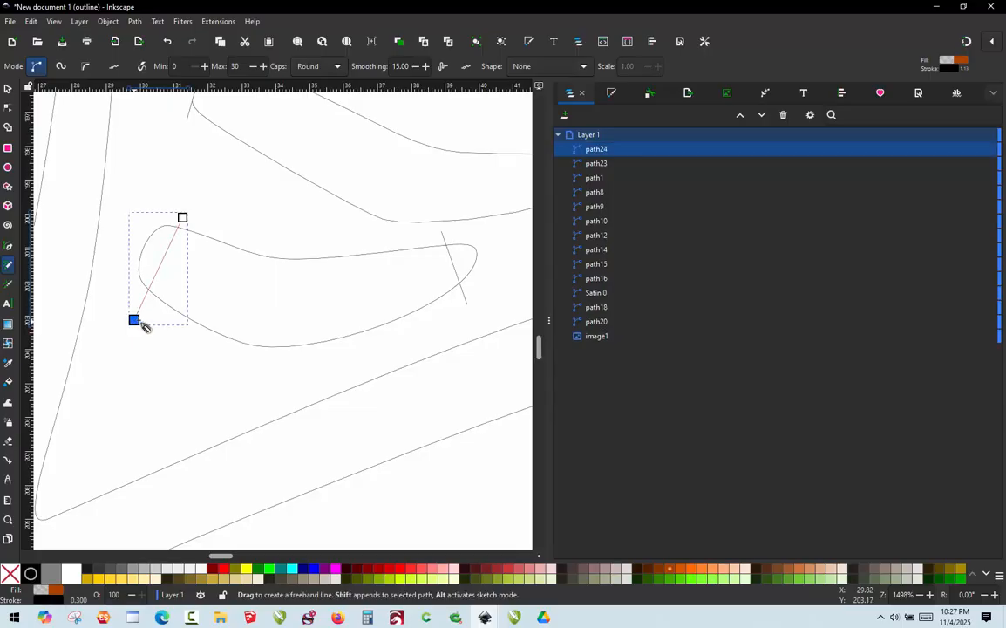
Select the lower tail stroke with its two crossing lines and convert it with Fill to satin using the default options
click(8, 88)
scroll(297, 197, down, 1)
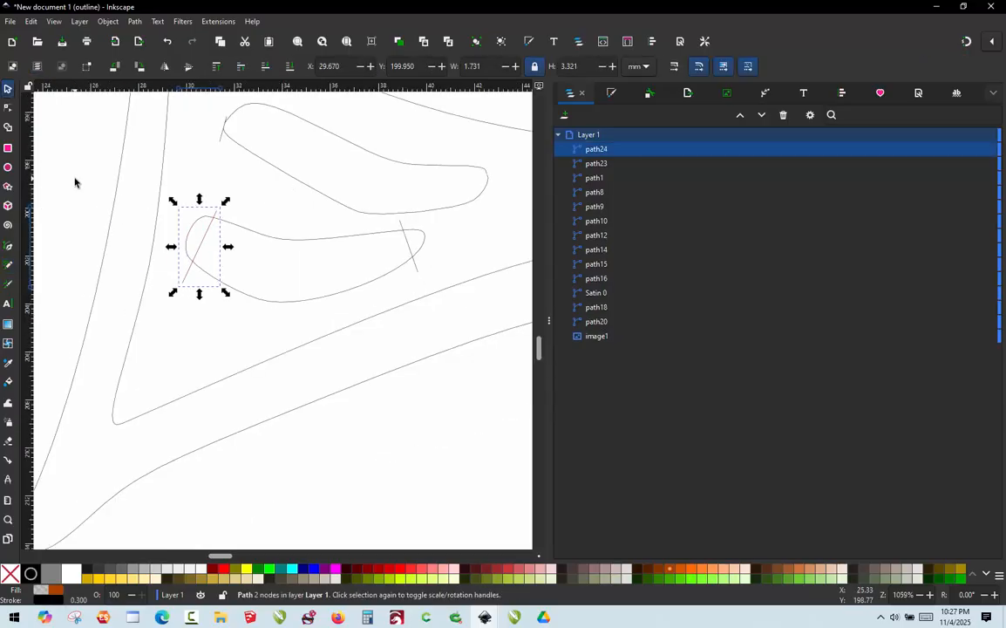
drag(76, 188, 474, 320)
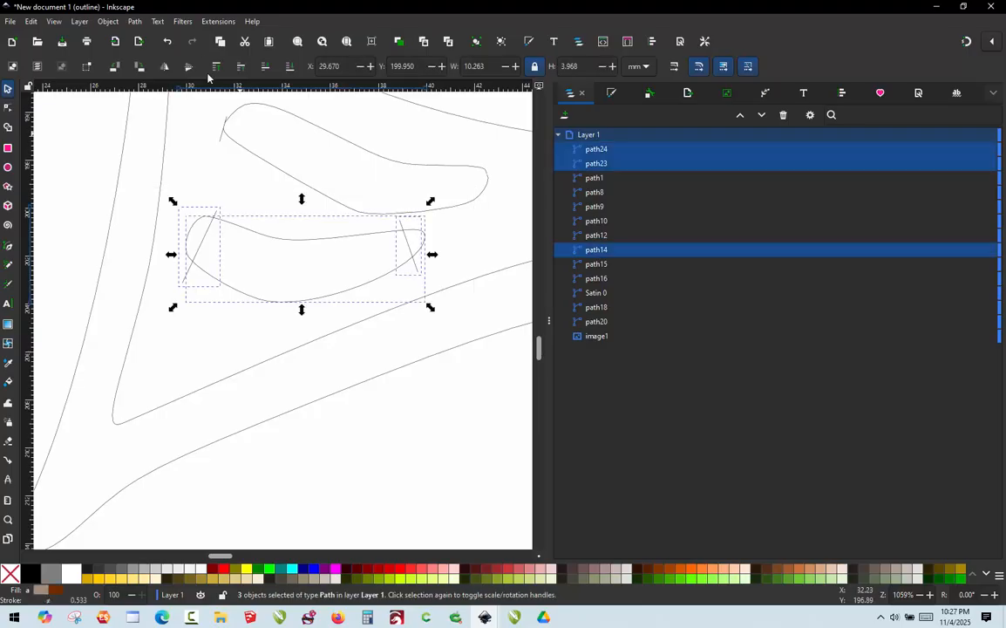
click(218, 21)
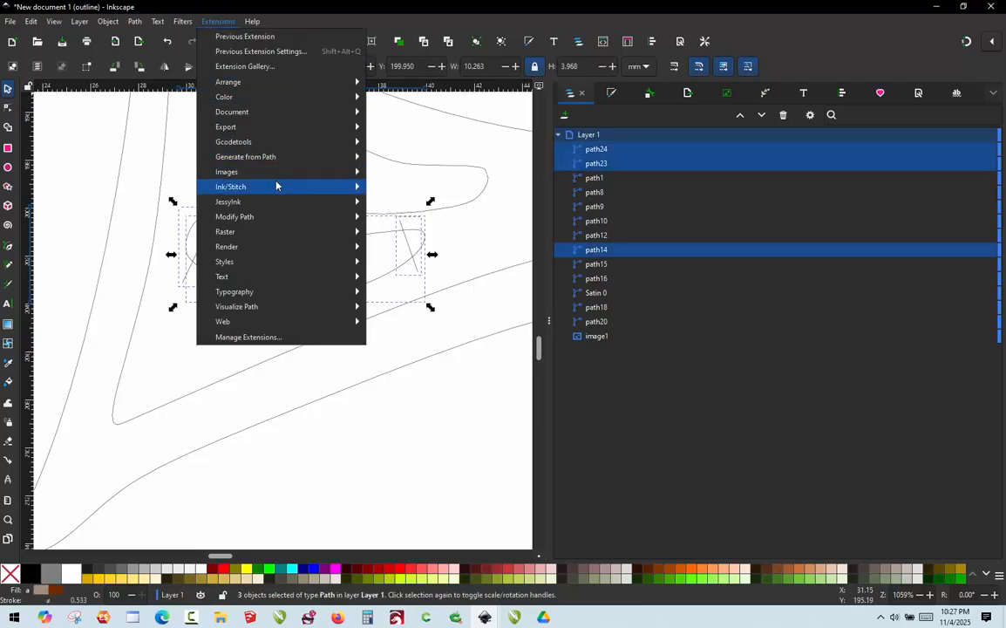
mouse_move(276, 186)
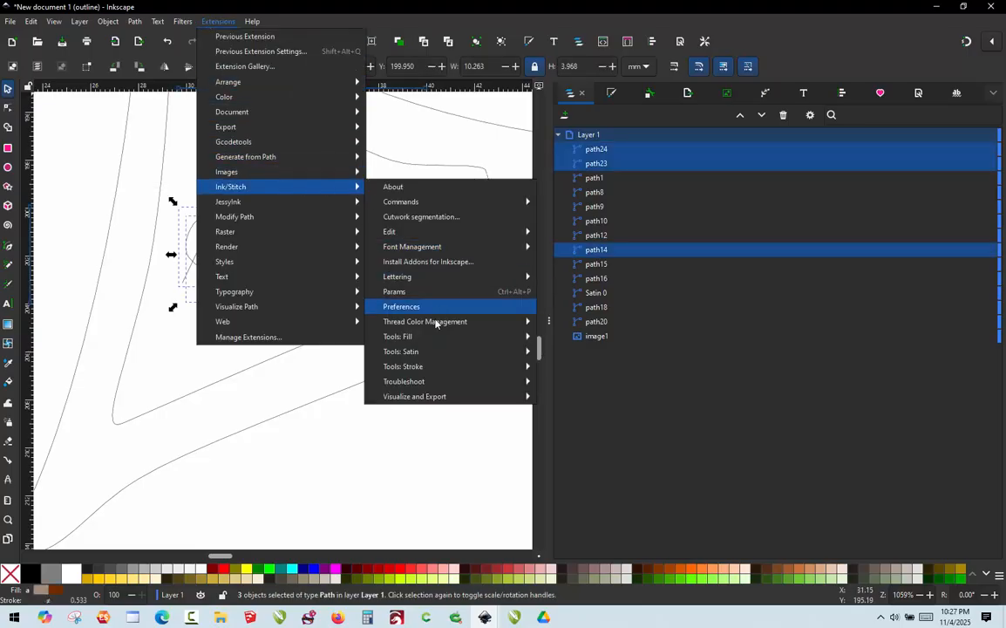
mouse_move(436, 356)
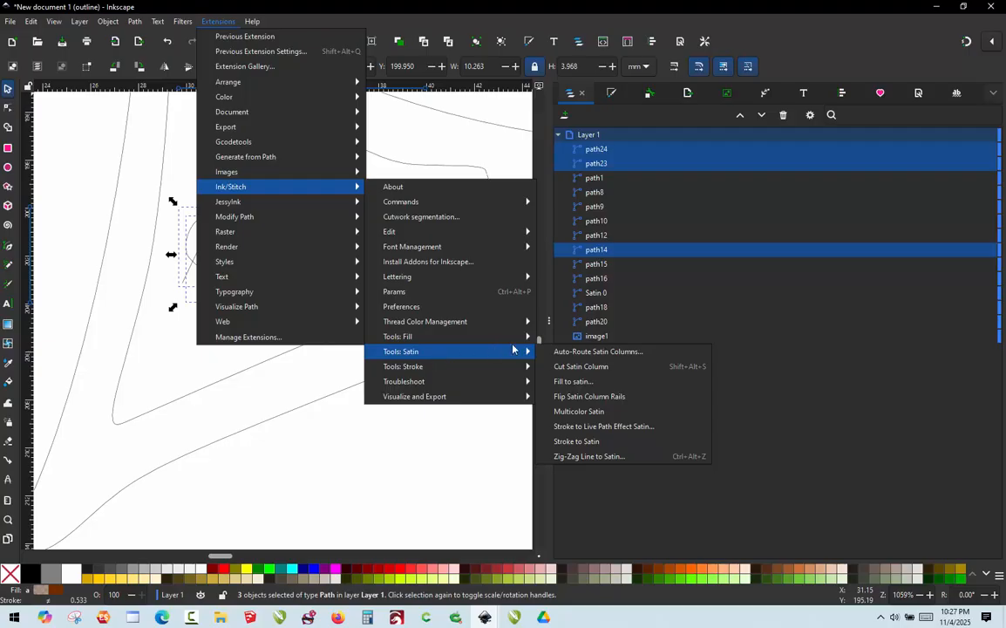
click(577, 382)
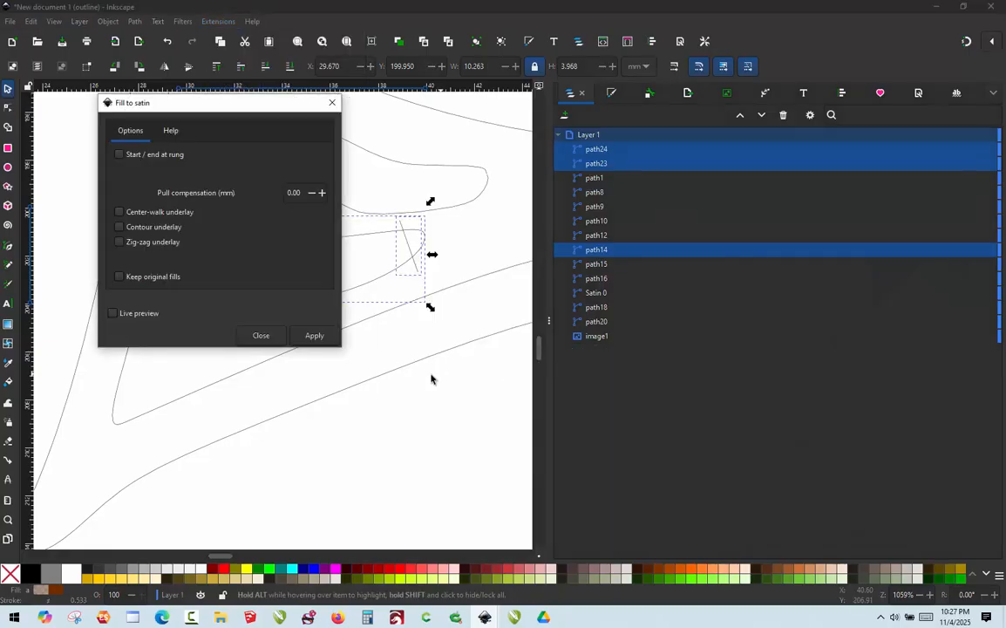
click(324, 336)
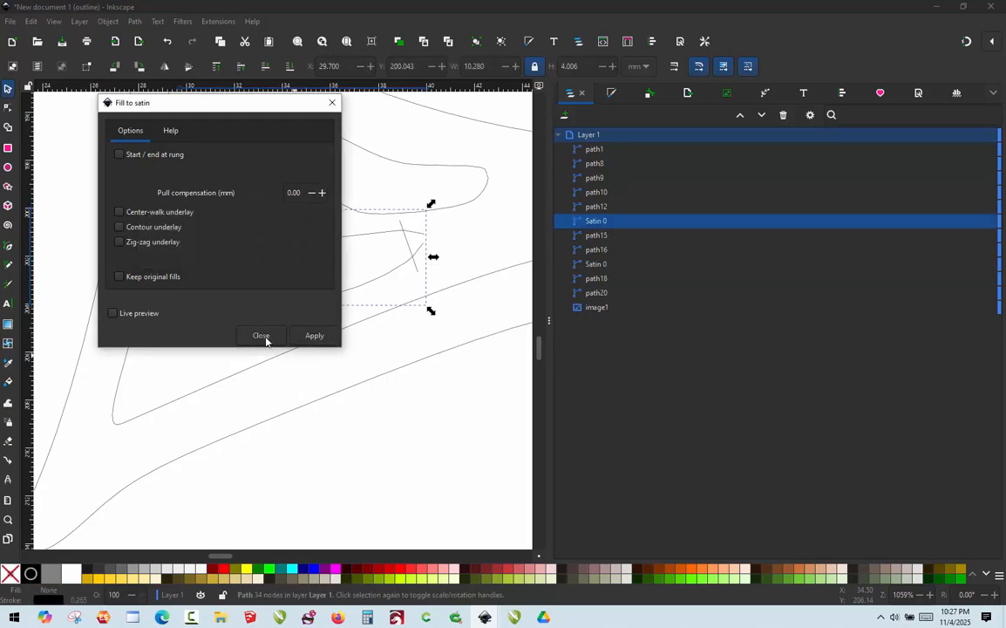
click(262, 337)
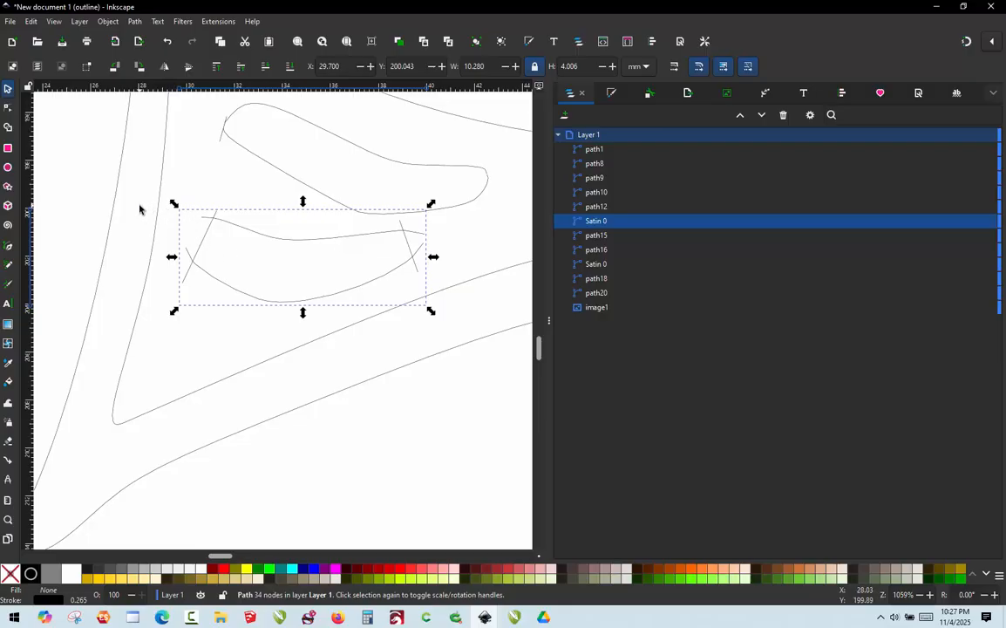
Preview the lower tail stroke's satin in Ink/Stitch Params and apply the settings unchanged
key(ctrl+alt+p)
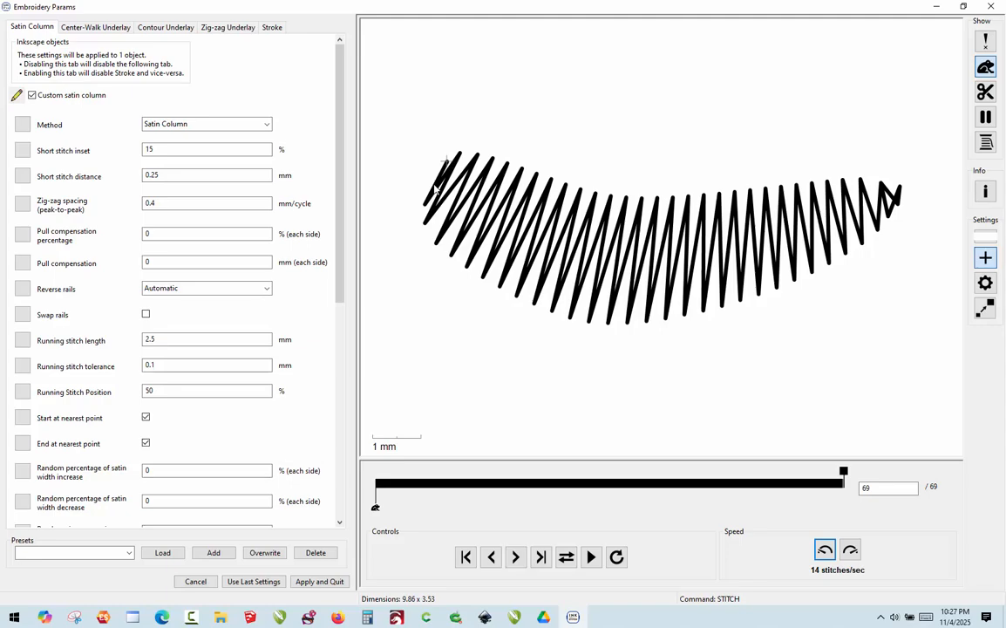
click(324, 580)
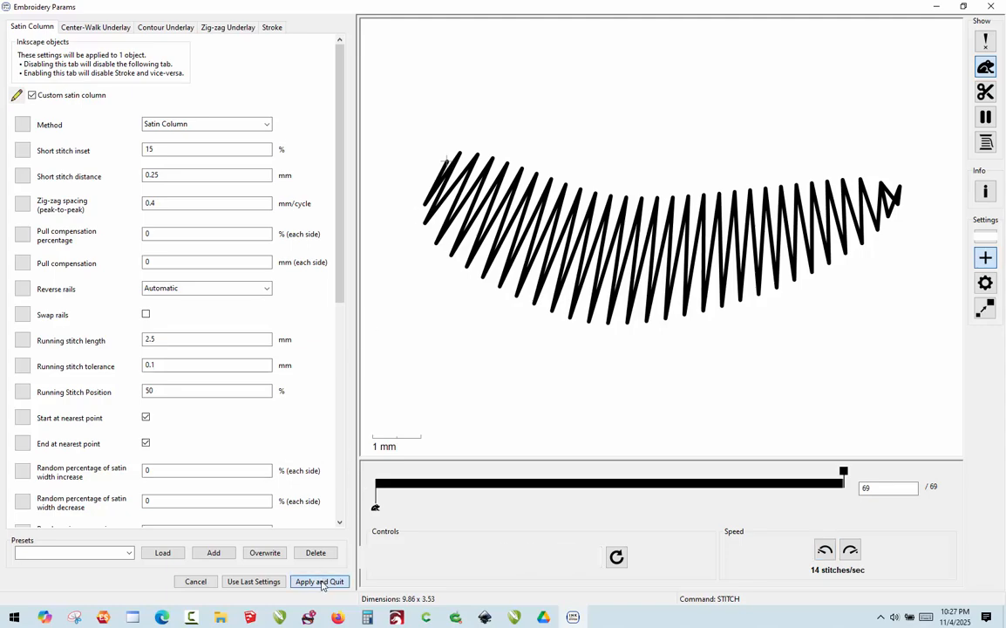
click(83, 274)
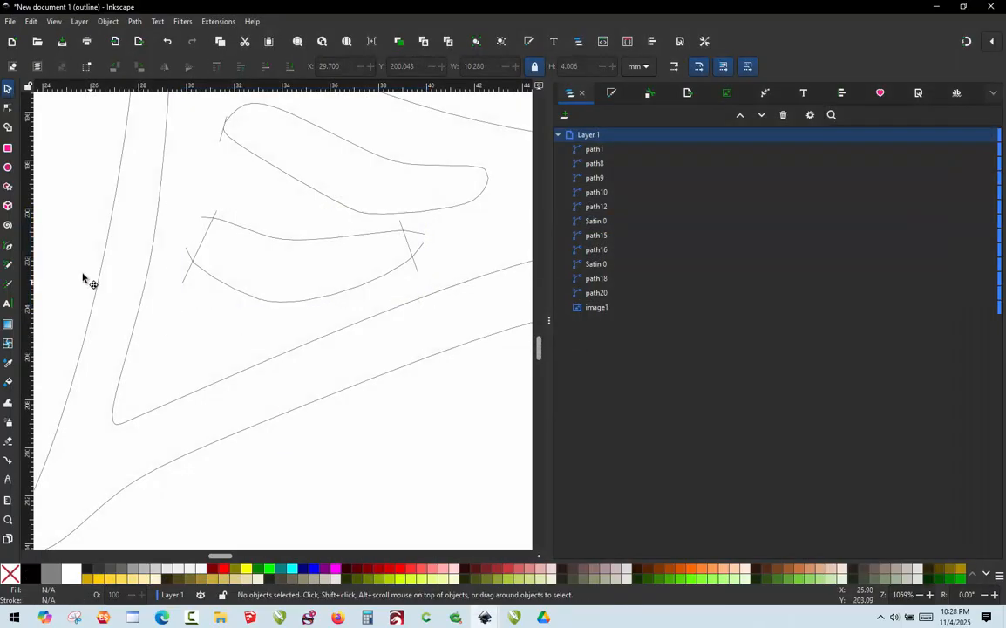
Undo the lower tail stroke's satin conversion and both of its crossing lines
key(ctrl+z)
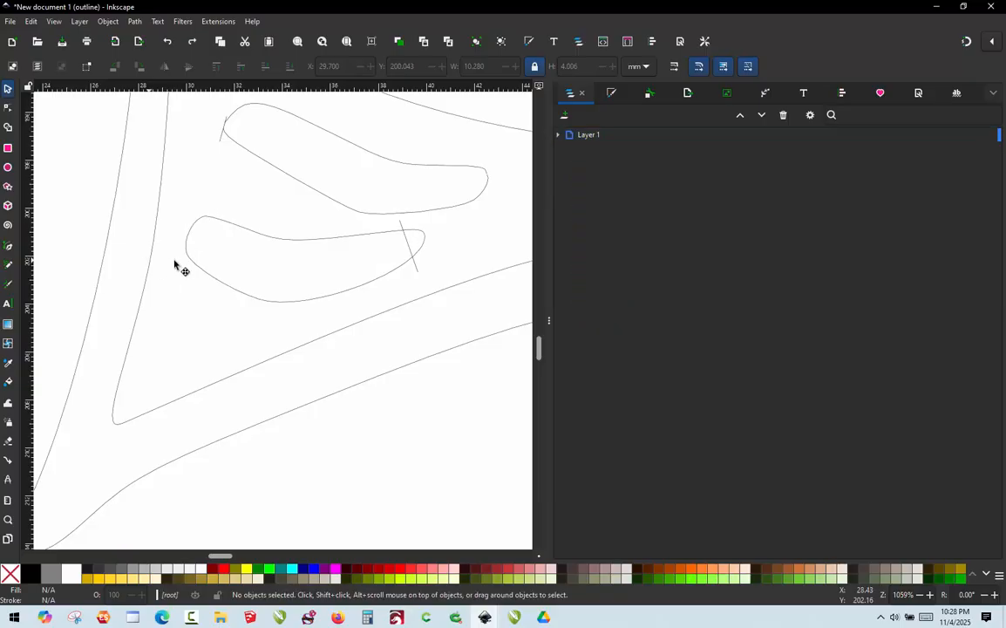
key(ctrl+z)
Draw a short straight Pencil line across the very tip of the lower tail stroke's right end
key(p)
scroll(399, 224, up, 6)
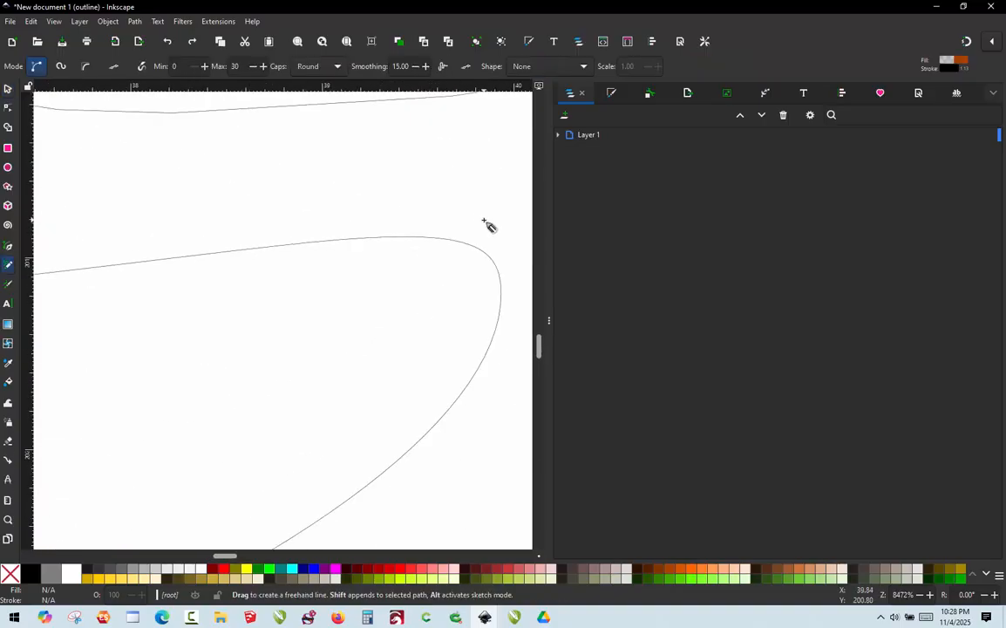
mouse_move(470, 216)
mouse_down()
mouse_move(530, 319)
mouse_move(521, 337)
mouse_up()
scroll(475, 287, down, 5)
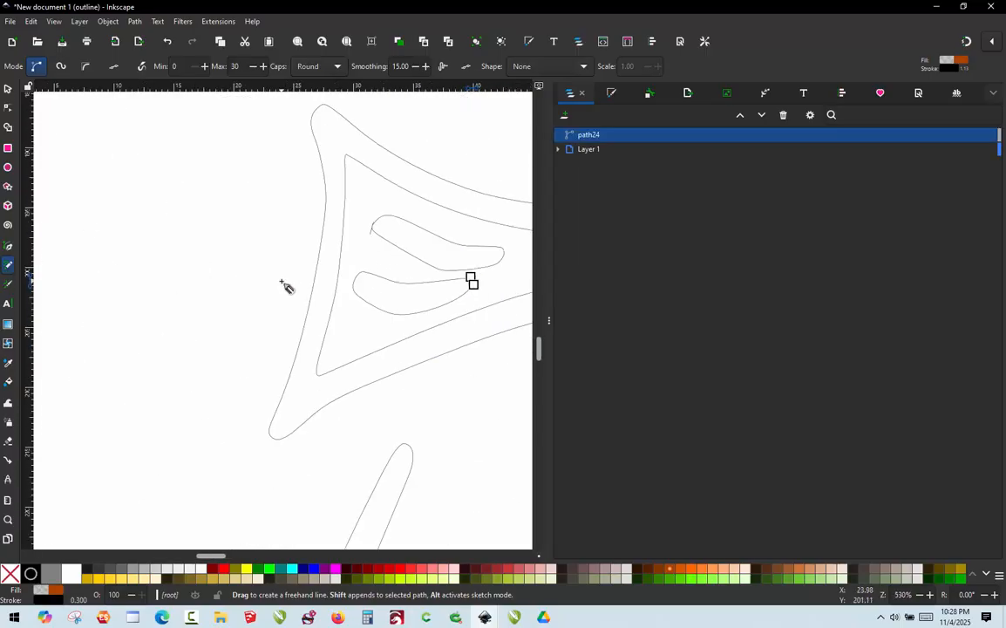
Draw a straight Pencil line about 2.3 mm high across the outer edge of the lower tail stroke's left rounded end
scroll(440, 285, up, 3)
click(362, 213)
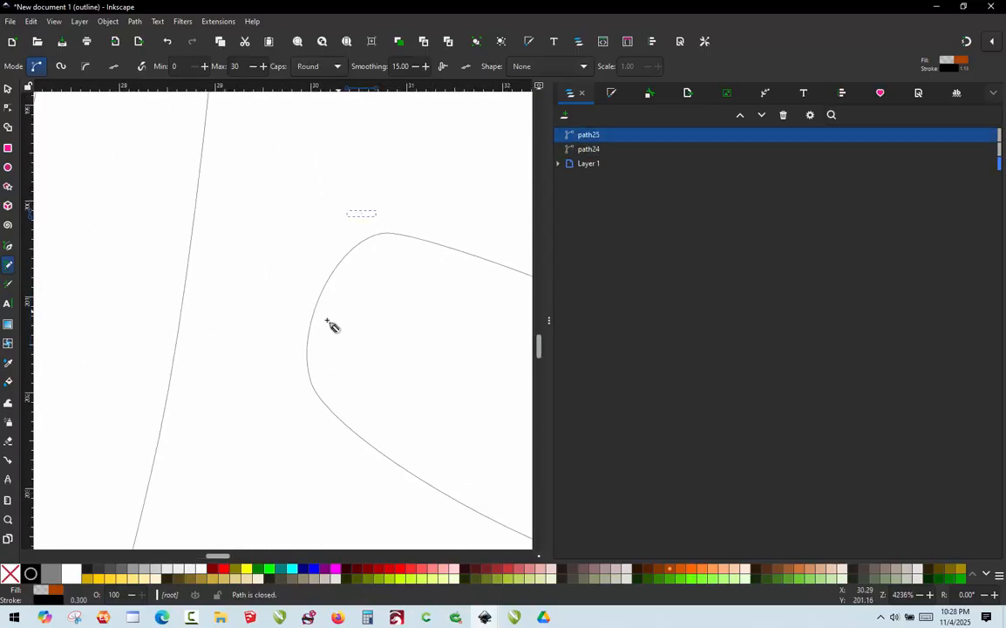
key(ctrl+z)
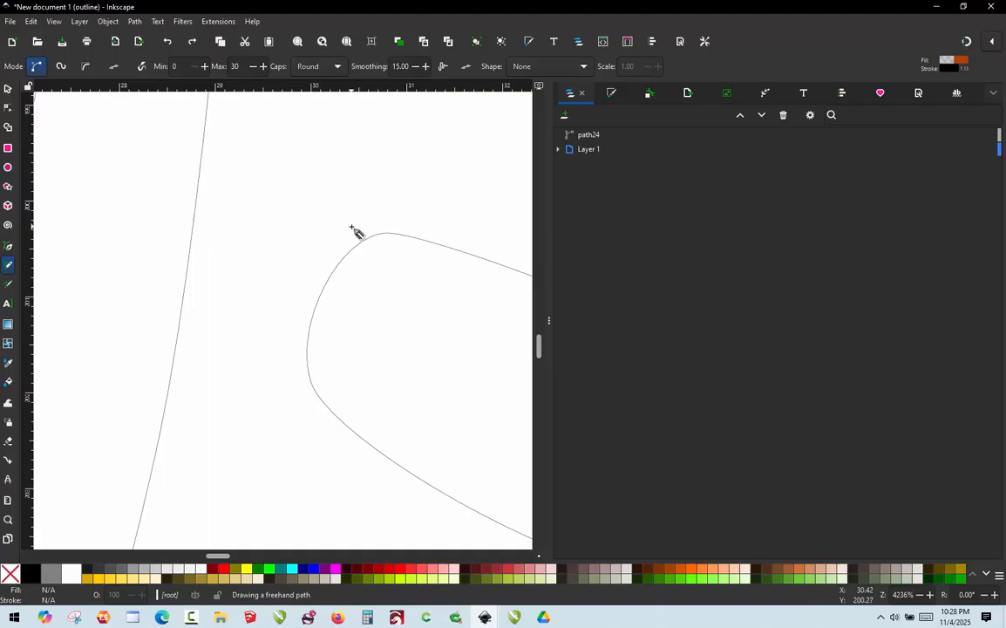
click(352, 228)
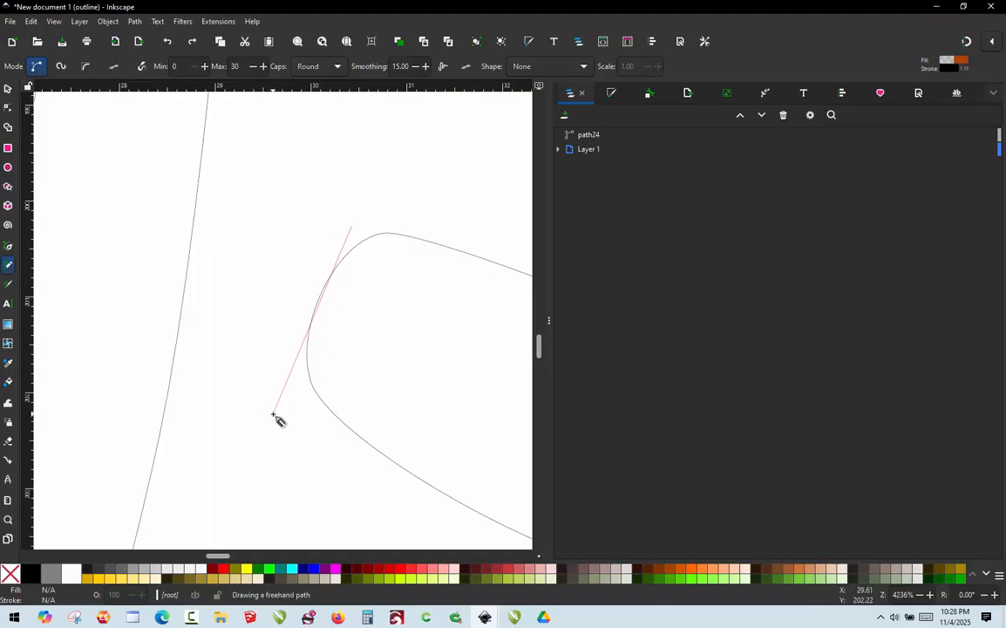
click(273, 414)
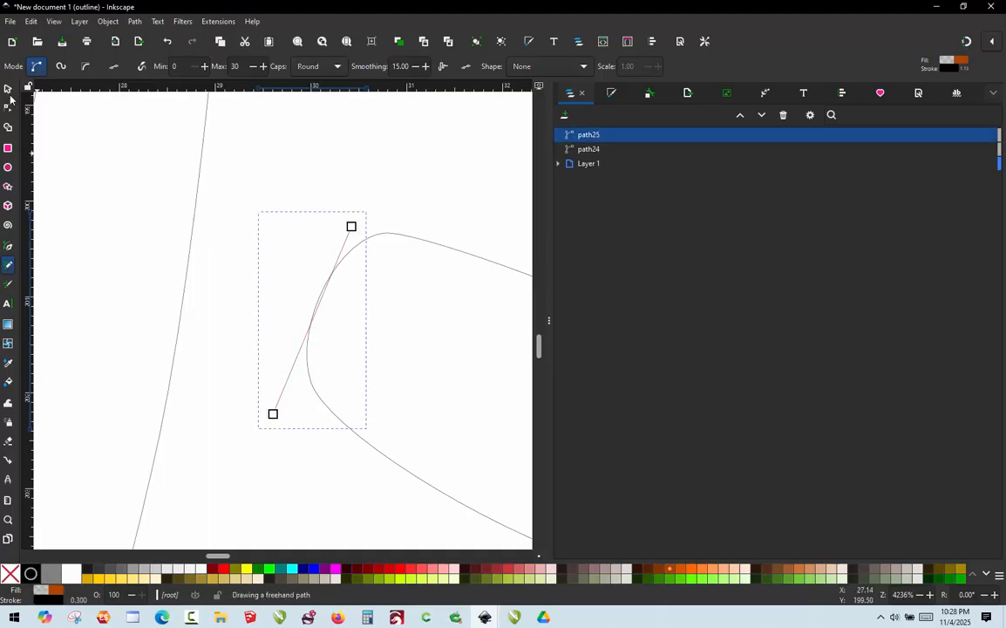
click(8, 90)
Select the lower tail stroke with its two new crossing lines and convert it with Fill to satin using the default options
scroll(144, 183, down, 5)
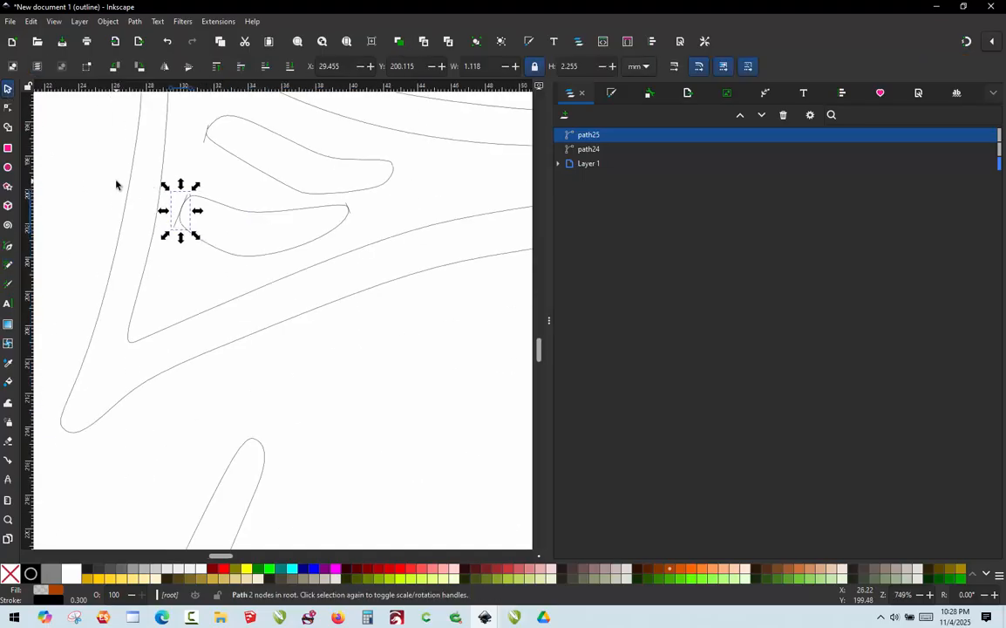
click(108, 181)
drag(107, 184, 364, 286)
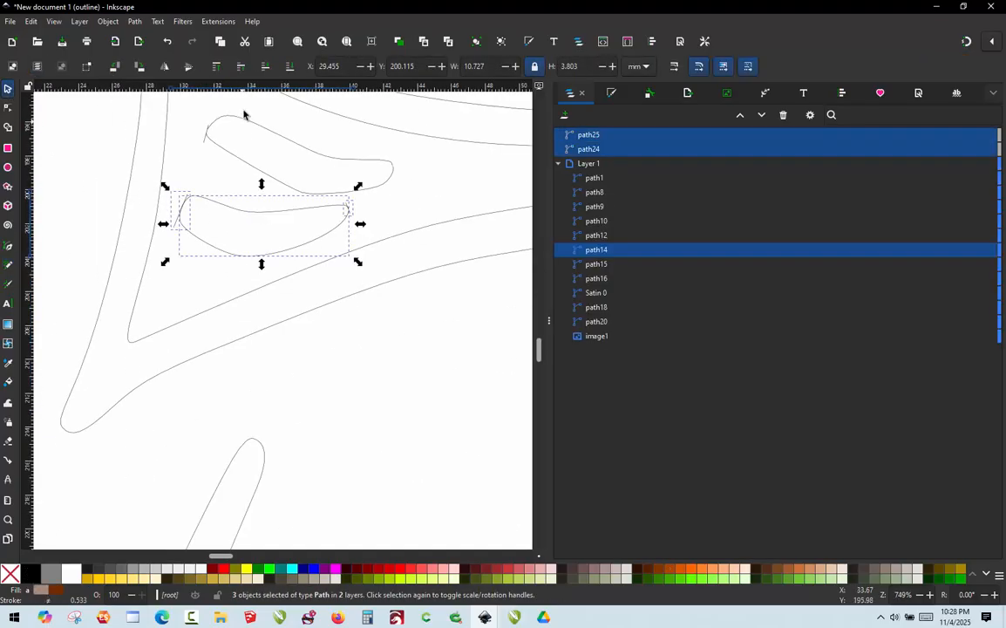
click(218, 21)
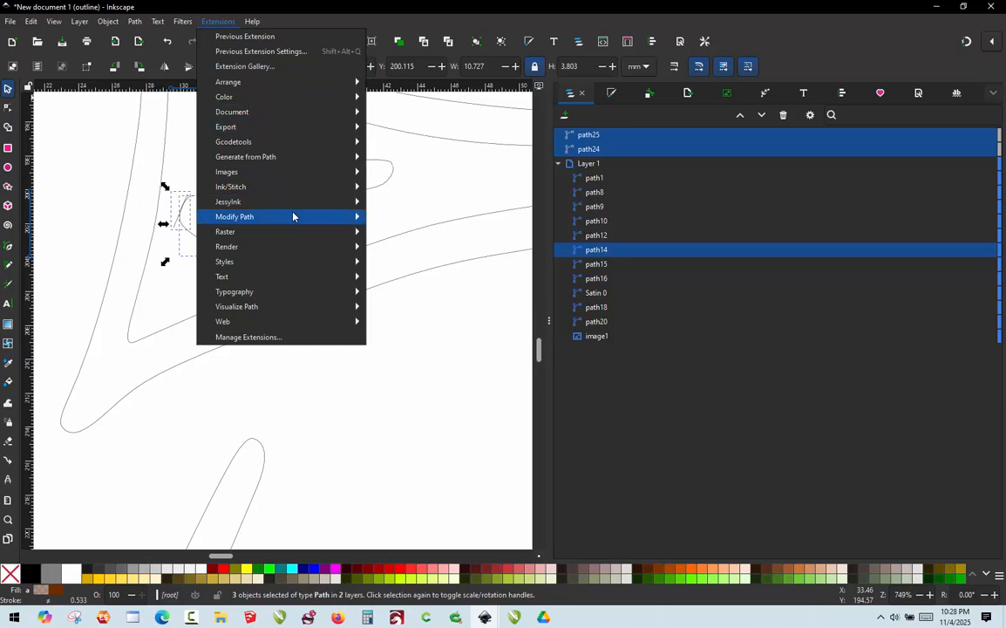
mouse_move(293, 207)
mouse_move(288, 189)
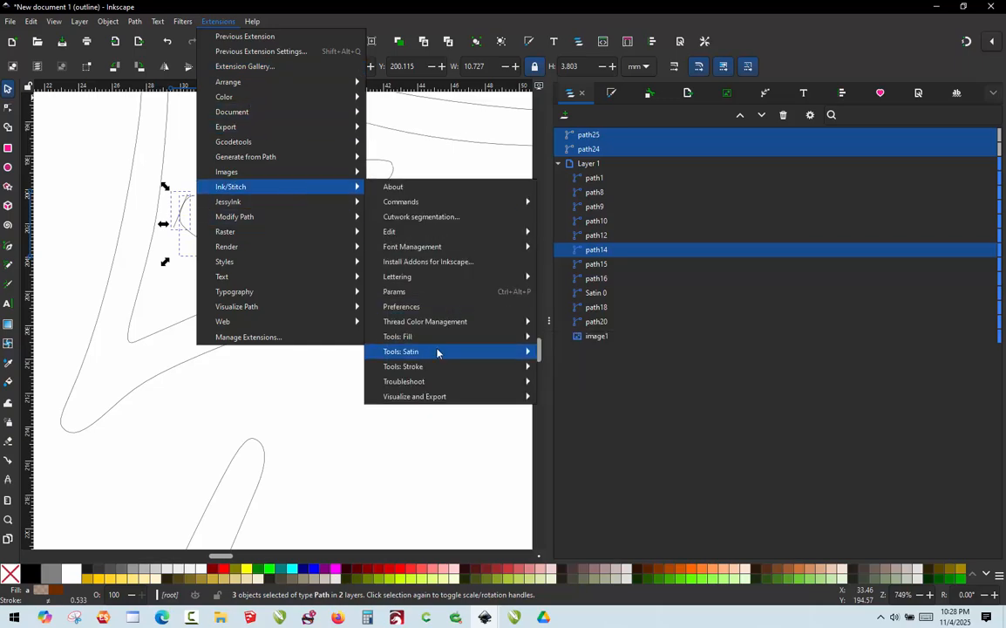
mouse_move(496, 356)
click(573, 381)
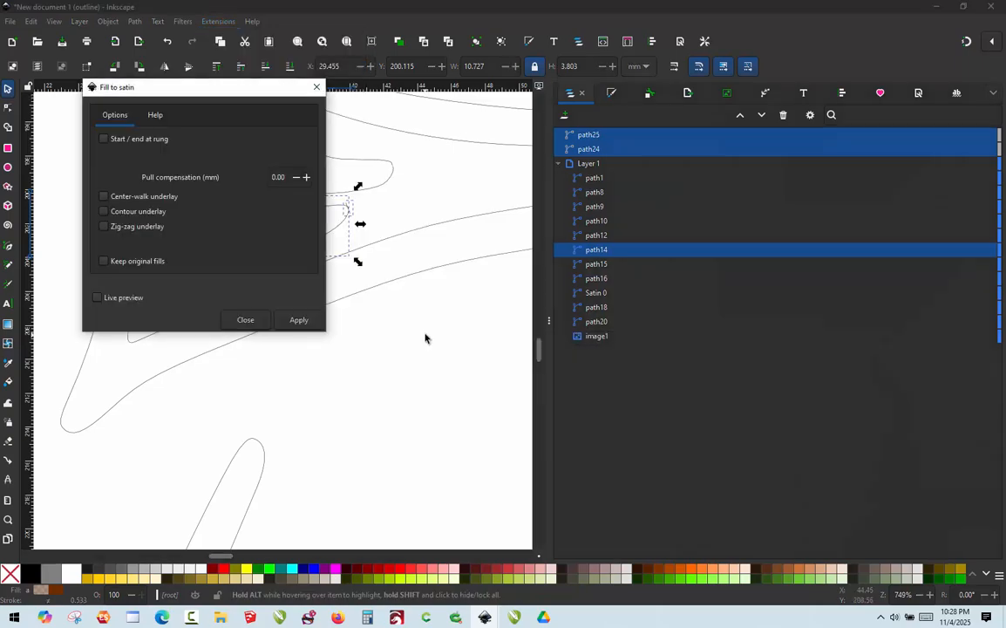
click(308, 319)
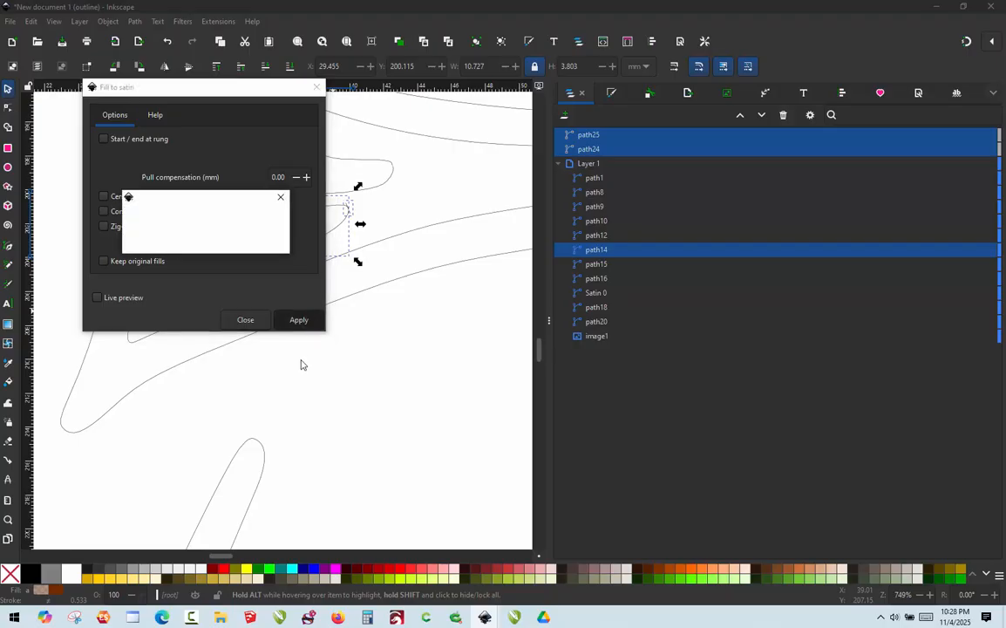
click(243, 319)
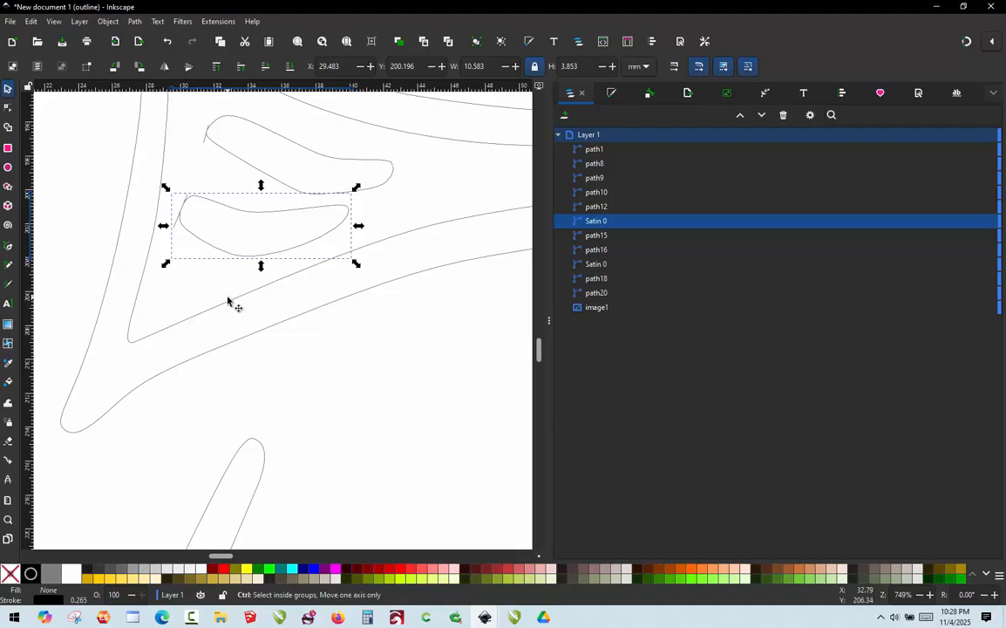
Preview the lower tail stroke's new satin column in Ink/Stitch Params, apply the settings unchanged, and deselect it
key(ctrl+alt+p)
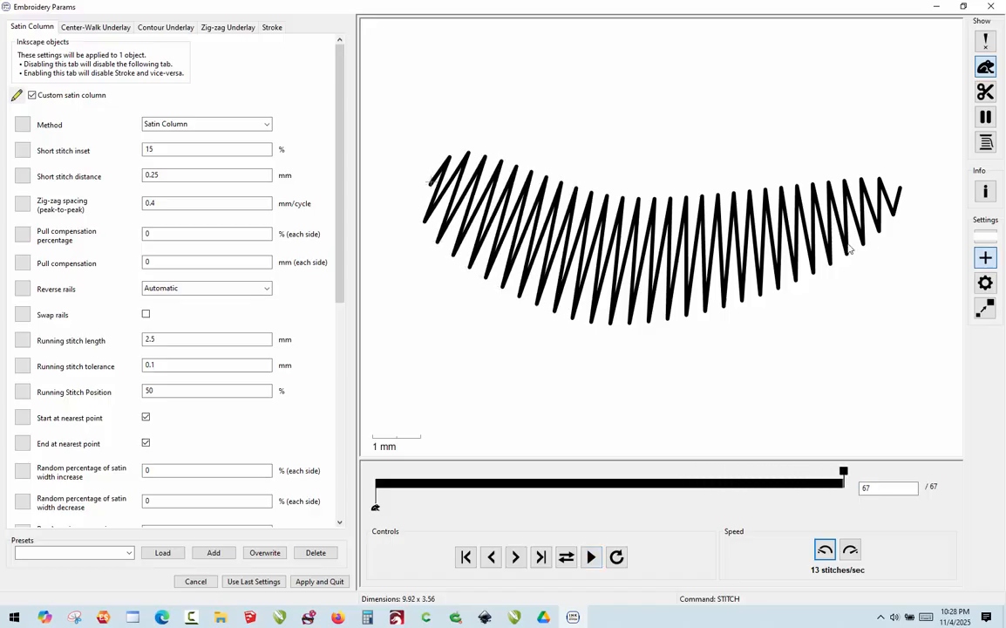
click(319, 582)
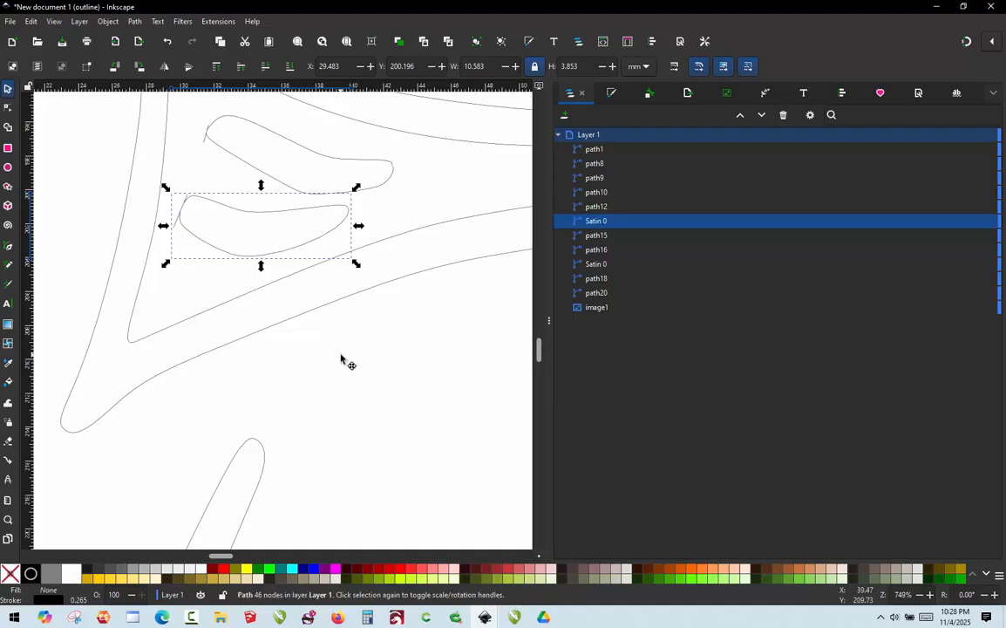
click(256, 274)
Draw three straight Pencil lines across the fish's eye ring, running outward from the pupil to the upper right, lower right and lower left
scroll(256, 273, down, 8)
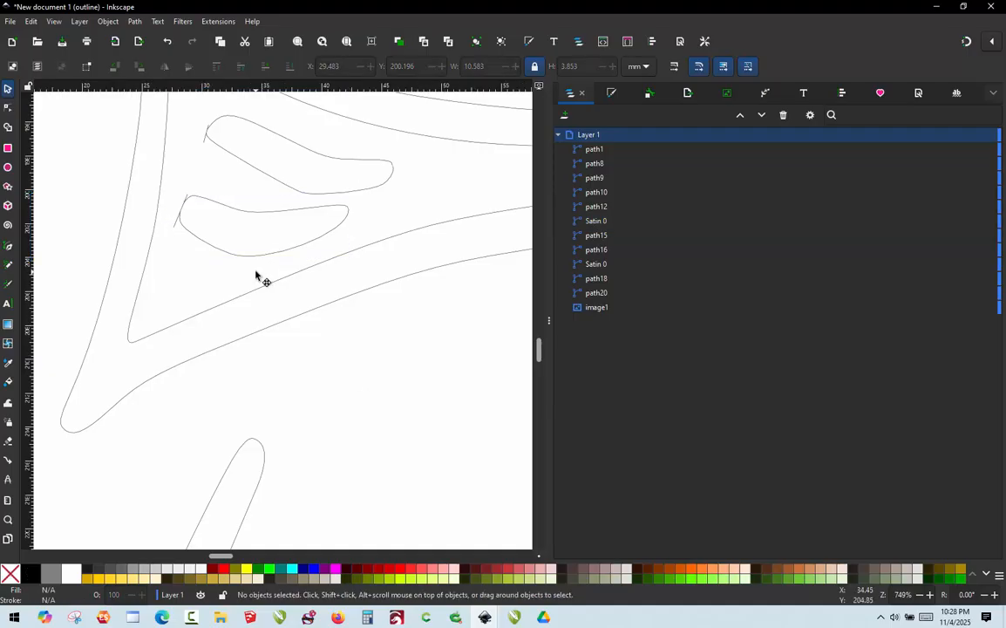
scroll(381, 320, up, 5)
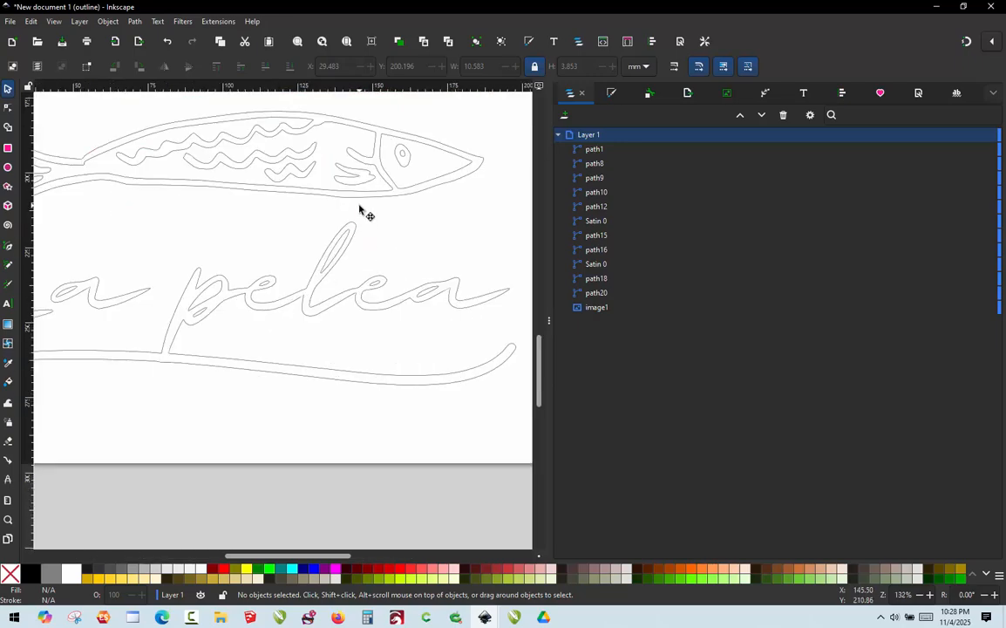
scroll(406, 148, up, 2)
scroll(422, 105, up, 1)
scroll(422, 105, up, 1)
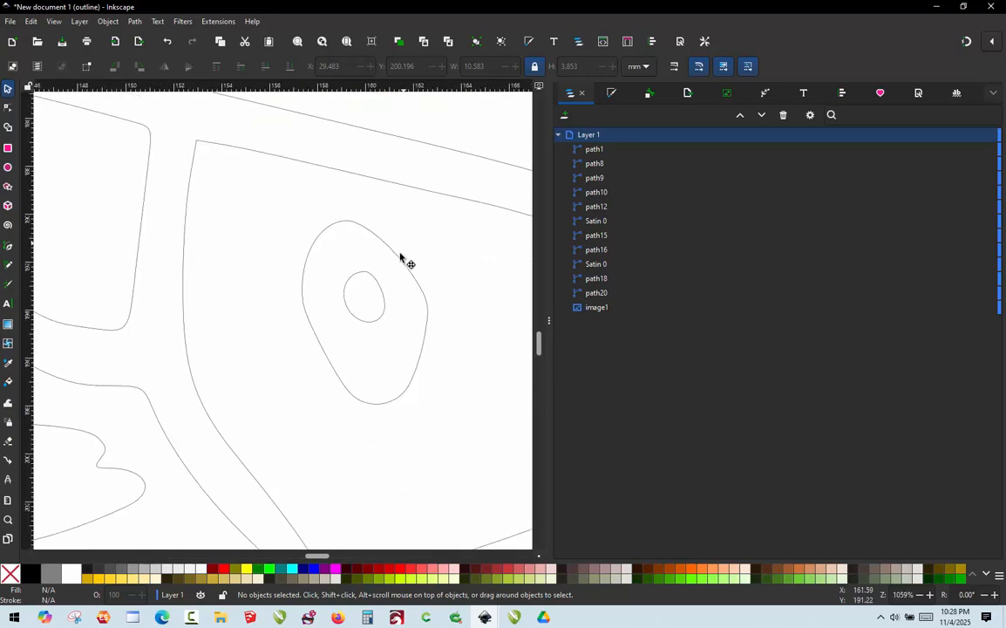
key(p)
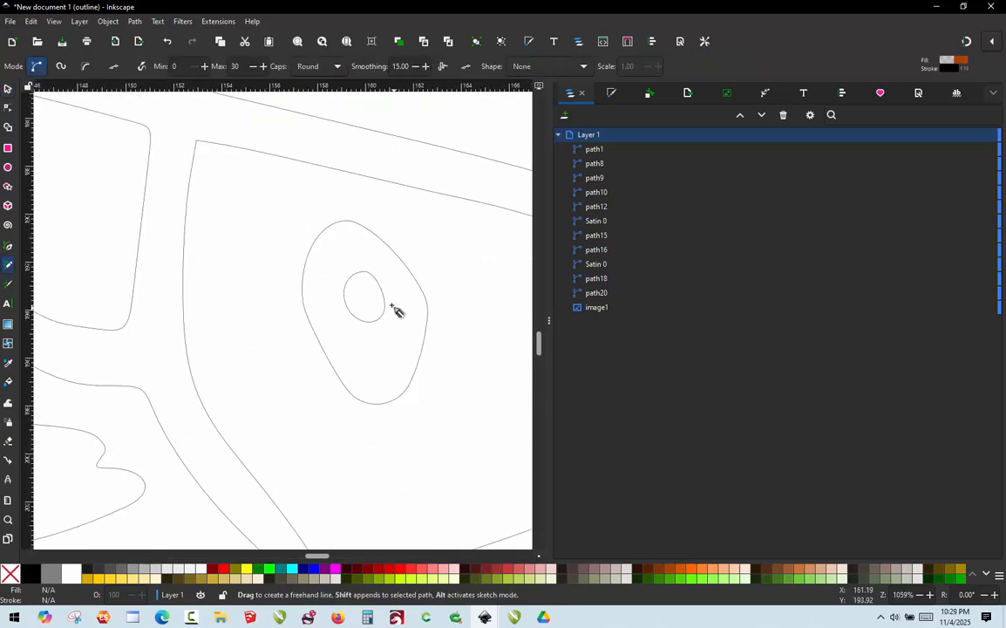
scroll(375, 292, up, 1)
click(373, 283)
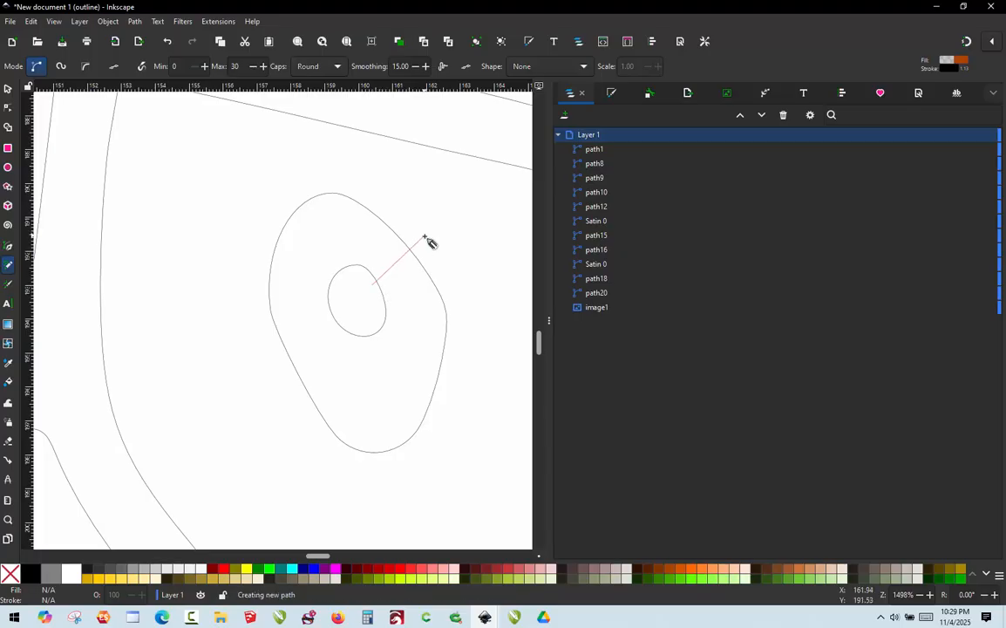
click(425, 238)
click(373, 347)
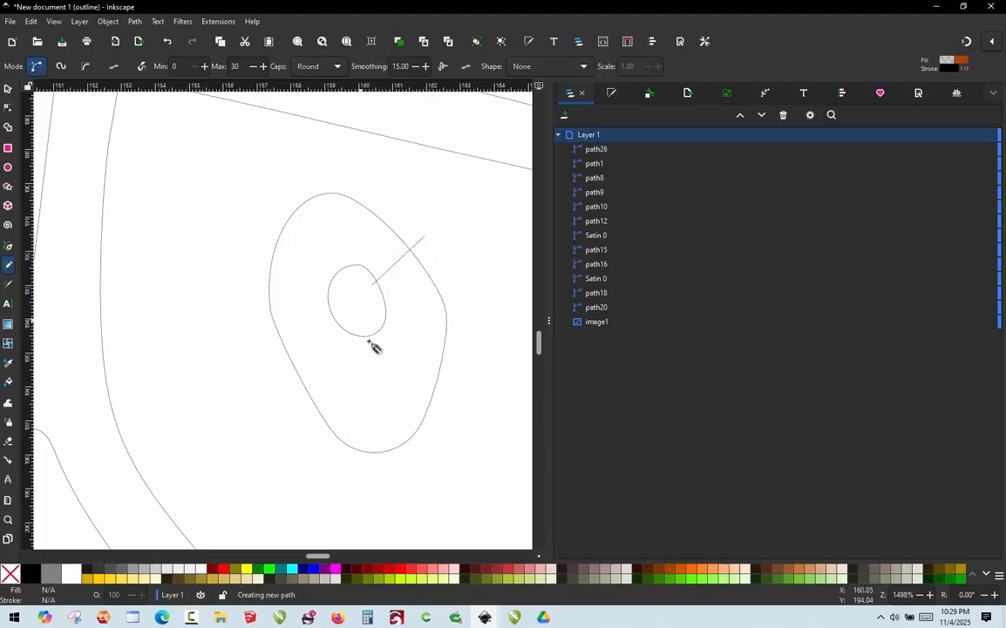
click(421, 474)
click(347, 319)
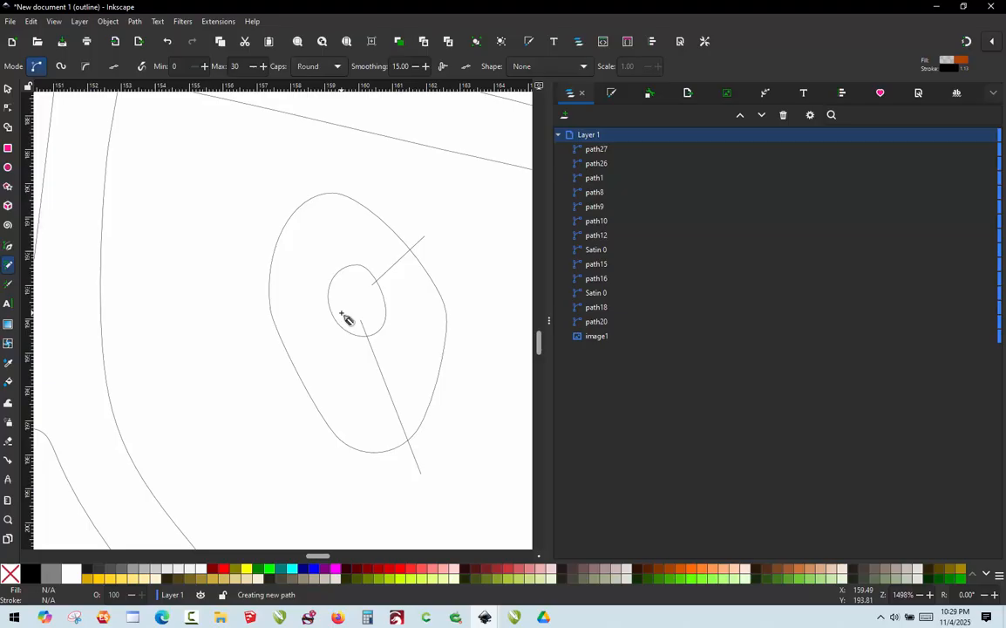
click(266, 371)
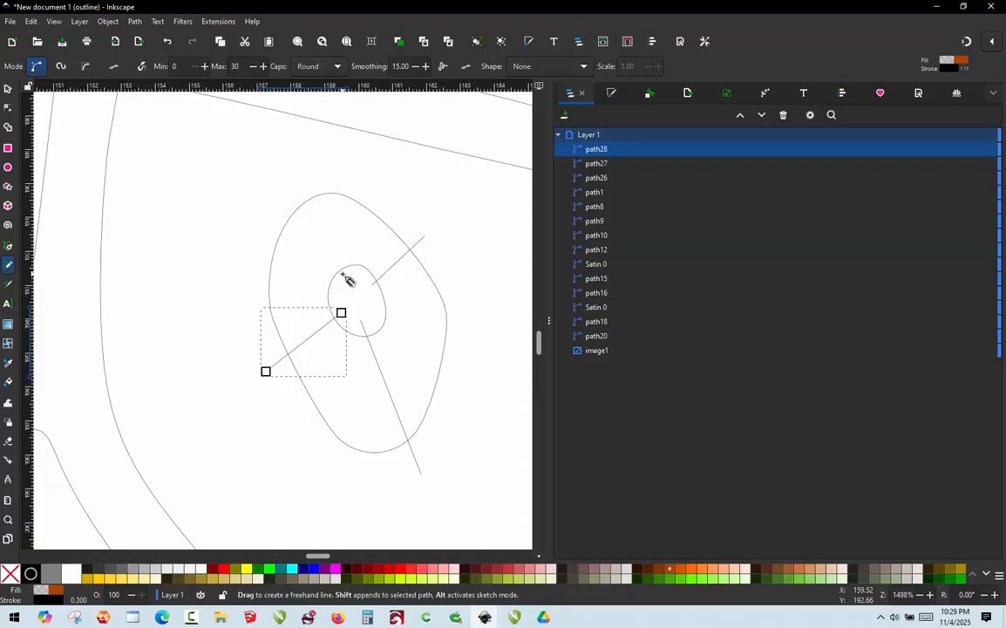
Undo the three crossing lines on the eye ring
key(ctrl+z)
key(ctrl+z)
key(ctrl+z)
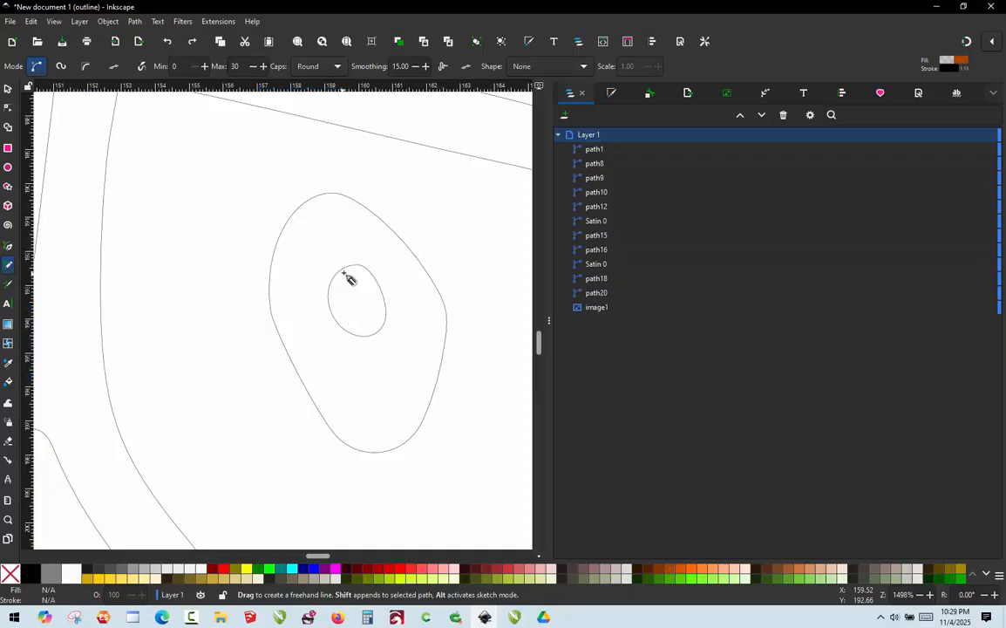
Draw two straight Pencil lines from the pupil across the eye ring, to the upper right and, about 3.2 mm wide, the lower left
drag(373, 291, 423, 247)
mouse_move(349, 309)
mouse_down()
mouse_move(276, 352)
mouse_move(253, 389)
mouse_up()
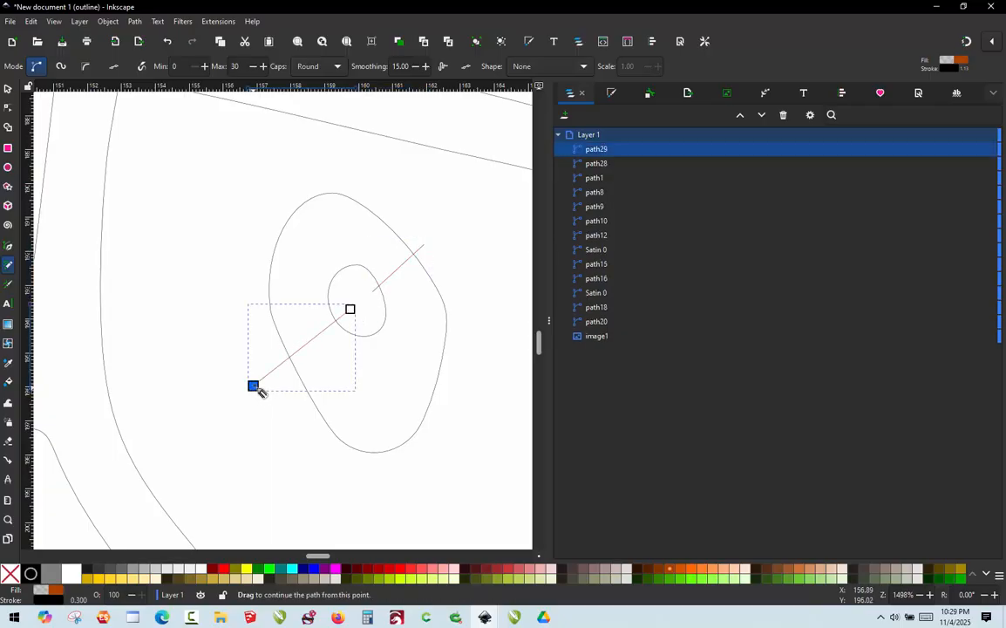
click(7, 90)
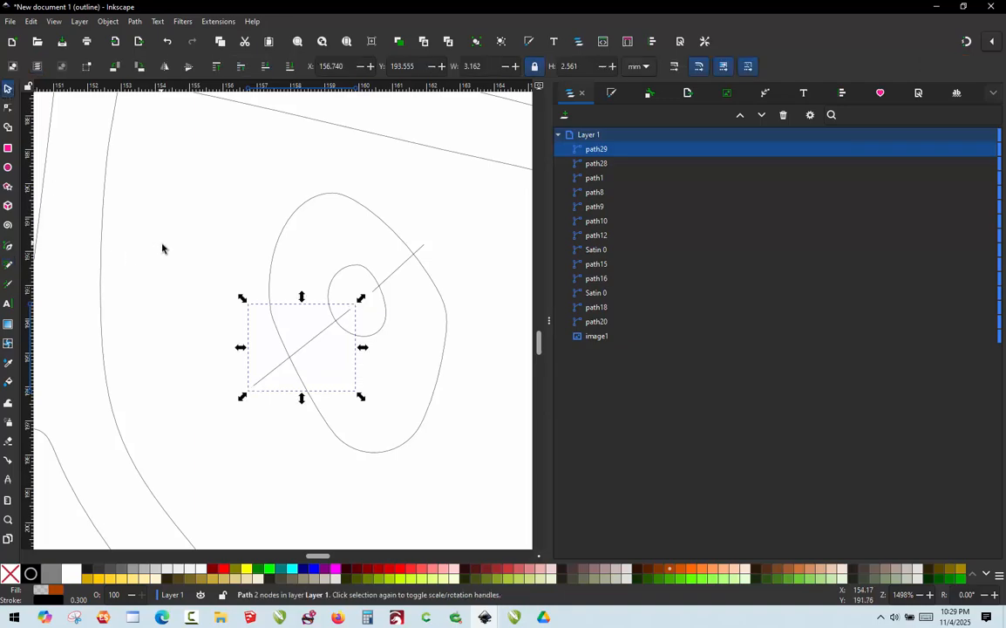
Select the eye ring with its two crossing lines and convert it with Fill to satin using the default options
scroll(181, 229, down, 2)
click(388, 142)
drag(389, 142, 176, 385)
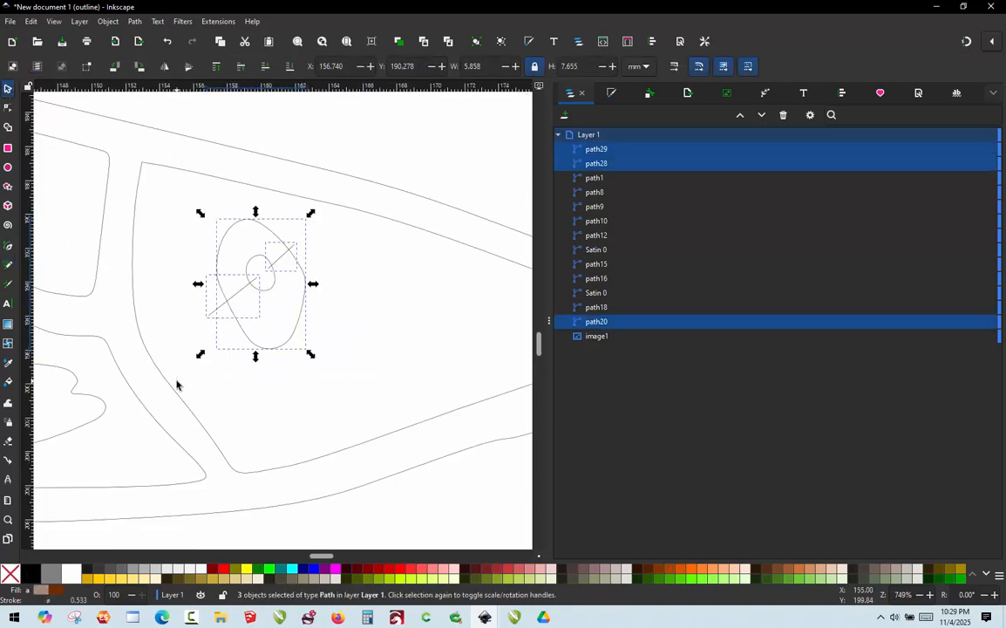
click(218, 21)
mouse_move(262, 187)
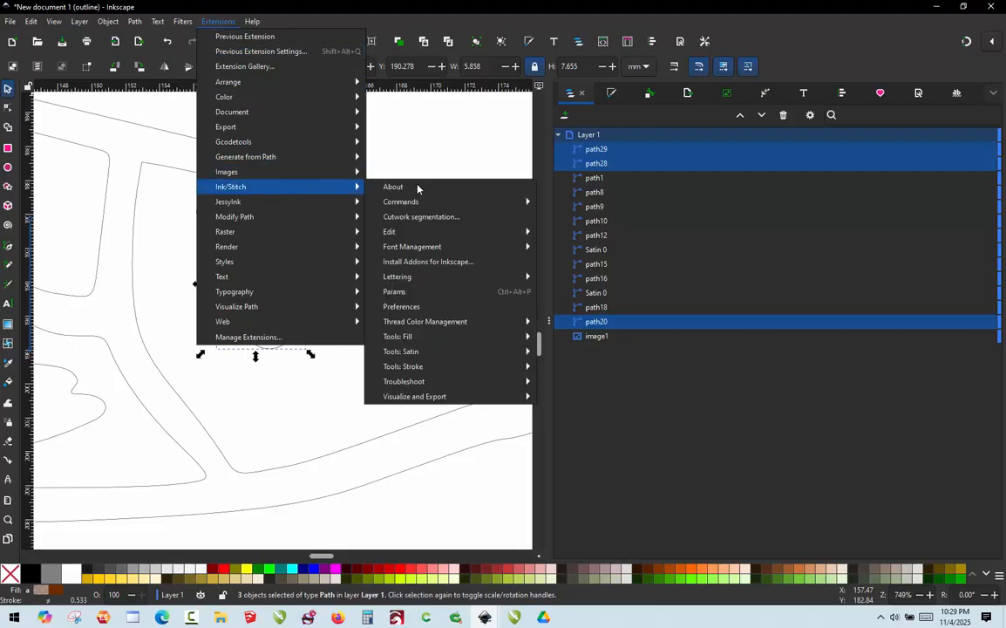
mouse_move(421, 353)
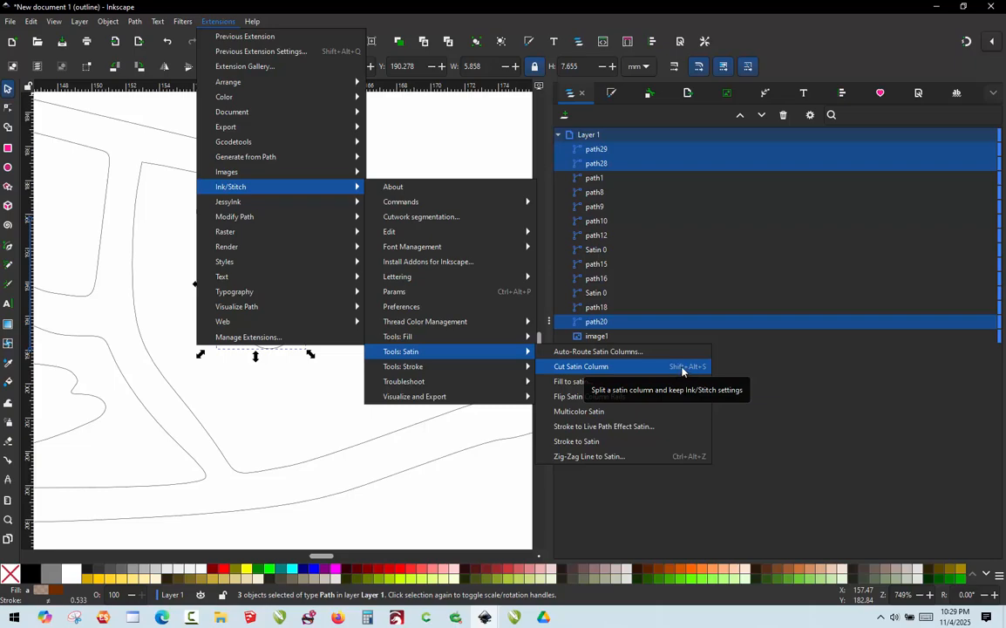
click(572, 382)
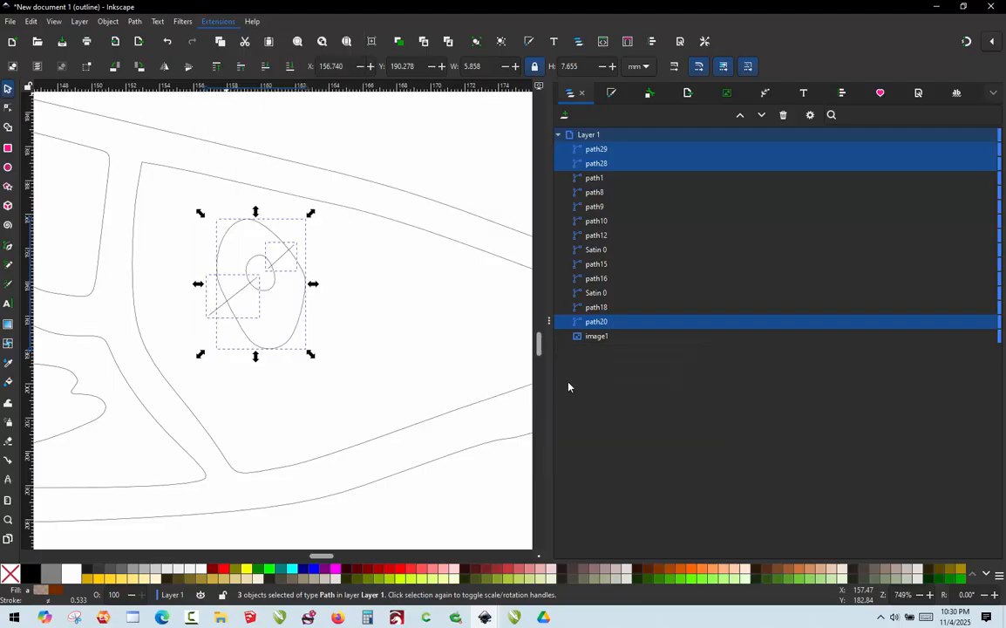
click(284, 305)
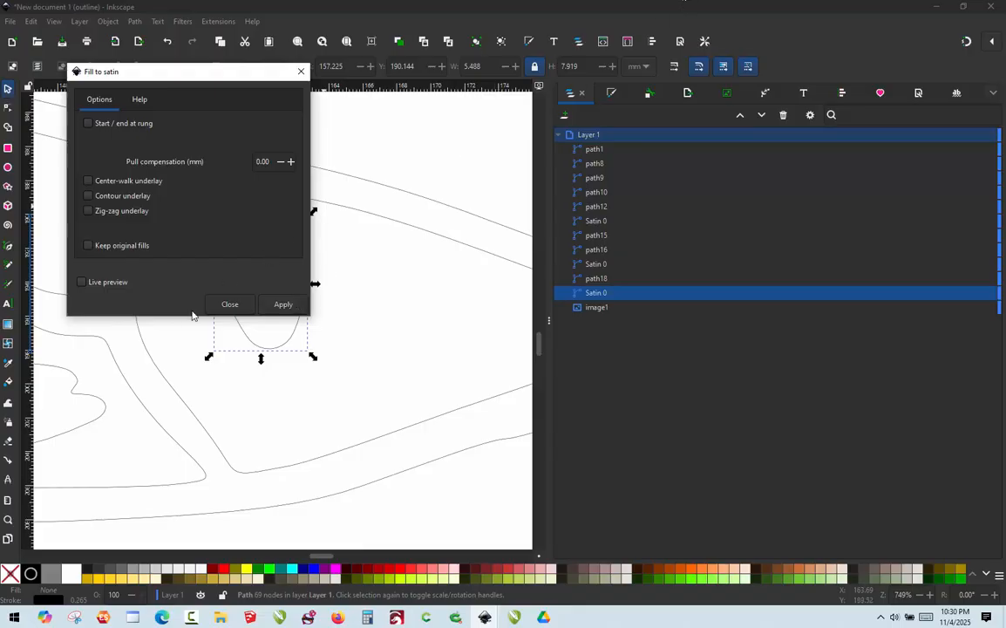
click(228, 305)
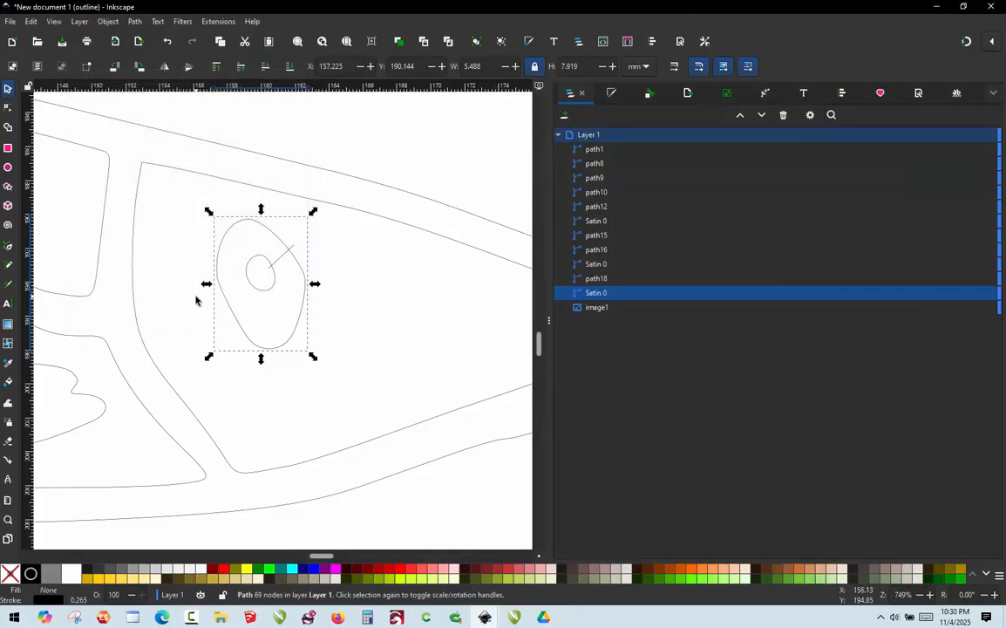
Select the eye's satin column, preview it in Ink/Stitch Params, and apply the settings unchanged
click(321, 146)
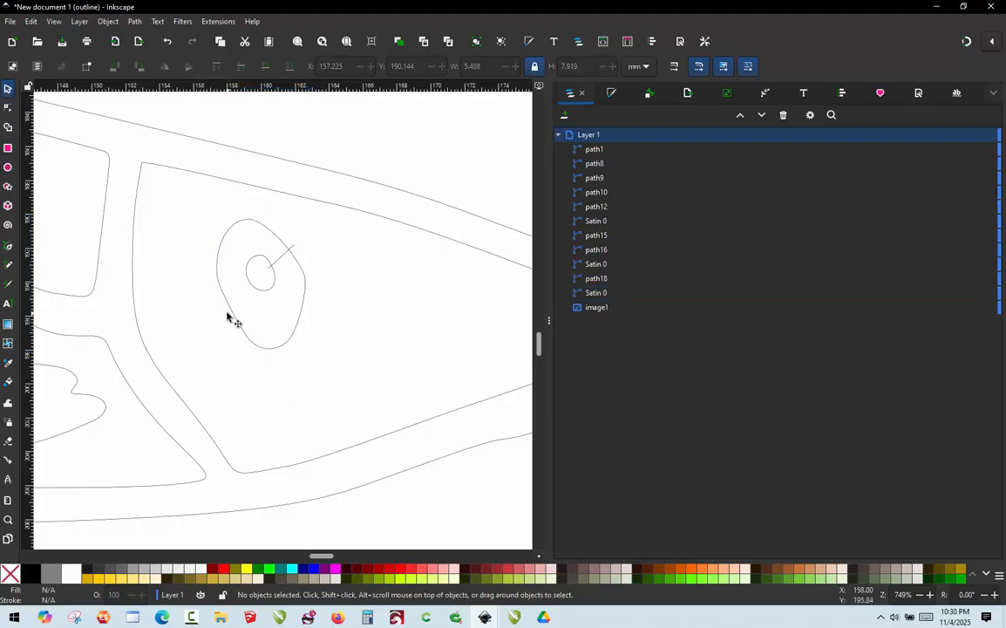
drag(434, 134, 201, 391)
key(ctrl+alt+p)
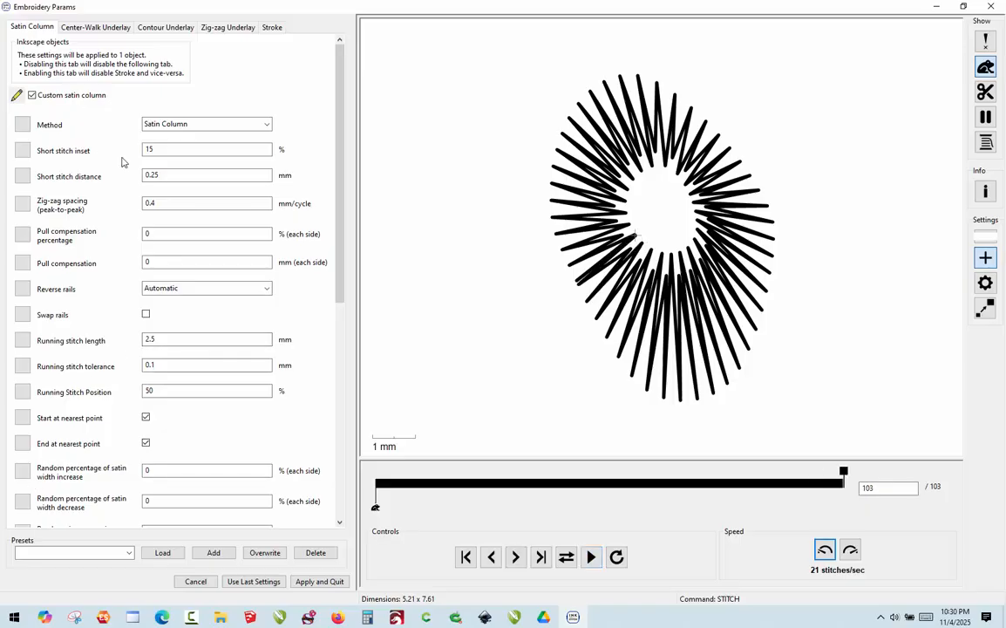
click(307, 581)
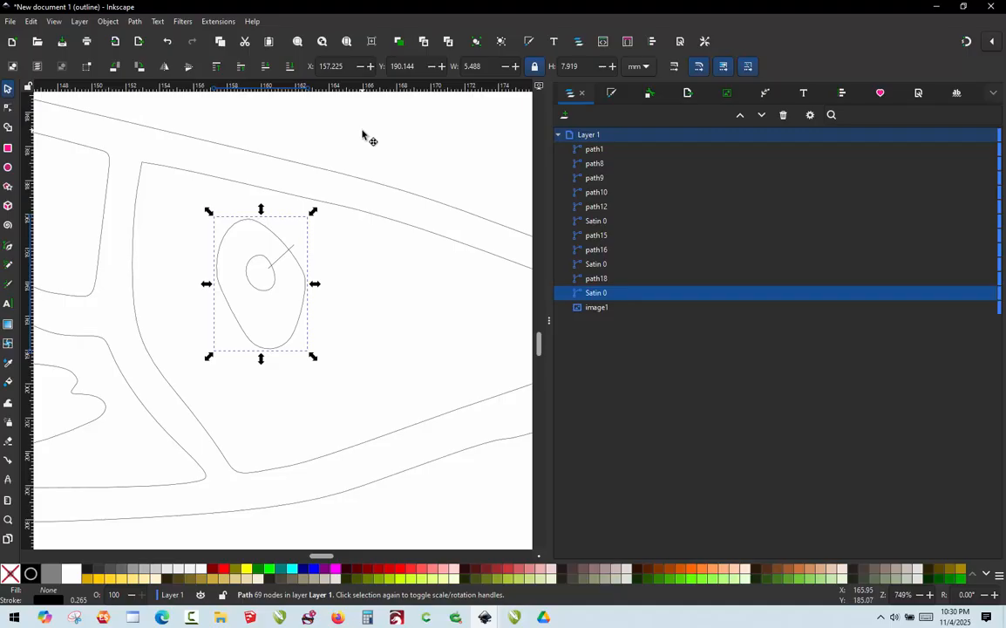
Examine the whole fish outline, its eye, gill marks and wave strokes, and check the two satin strokes in the tail
click(364, 135)
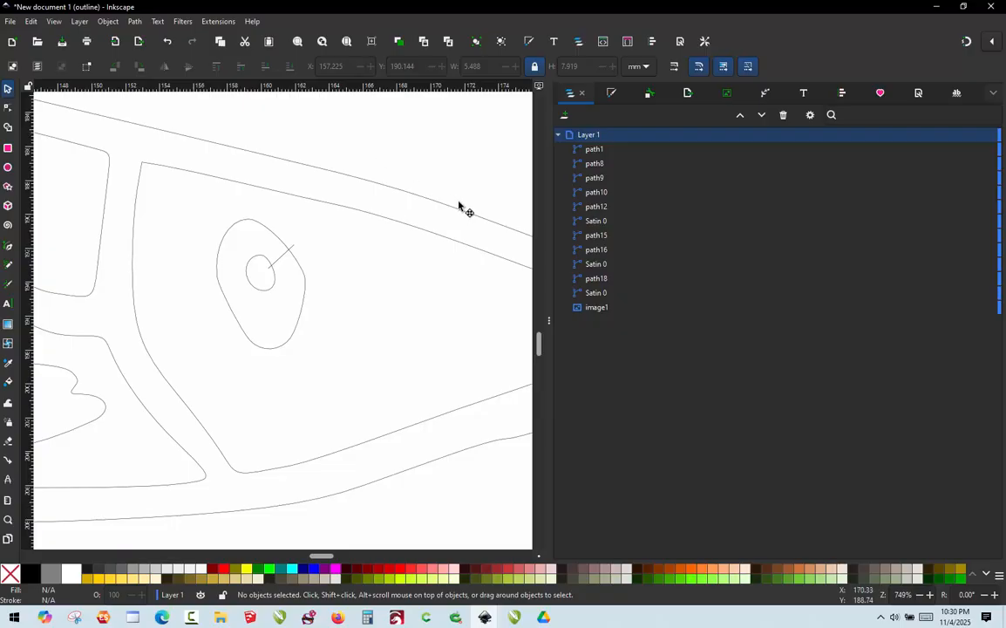
ctrl+scroll(460, 209, down, 5)
ctrl+scroll(463, 314, down, 2)
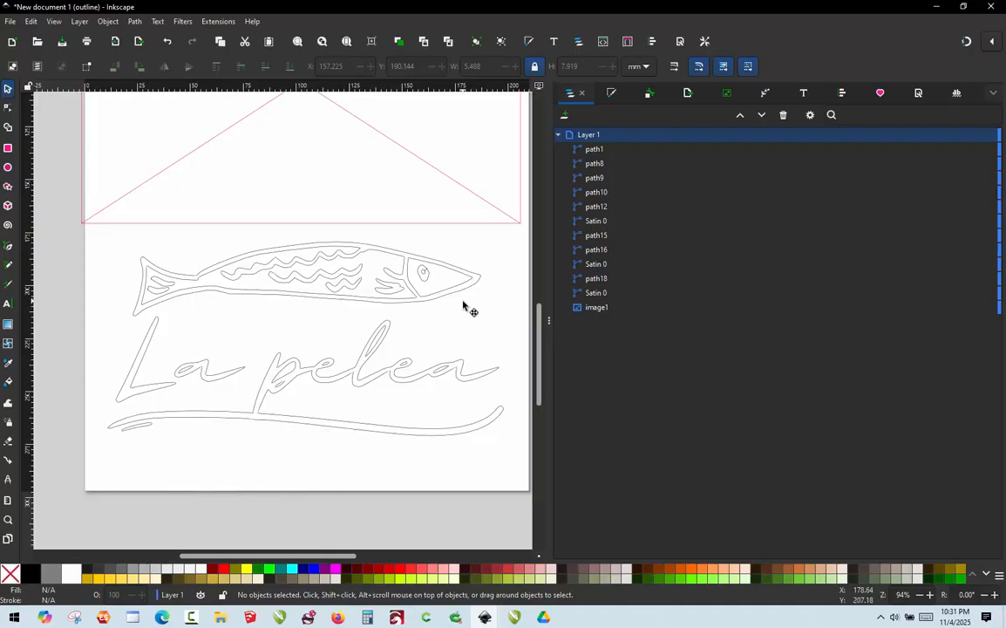
scroll(431, 292, up, 6)
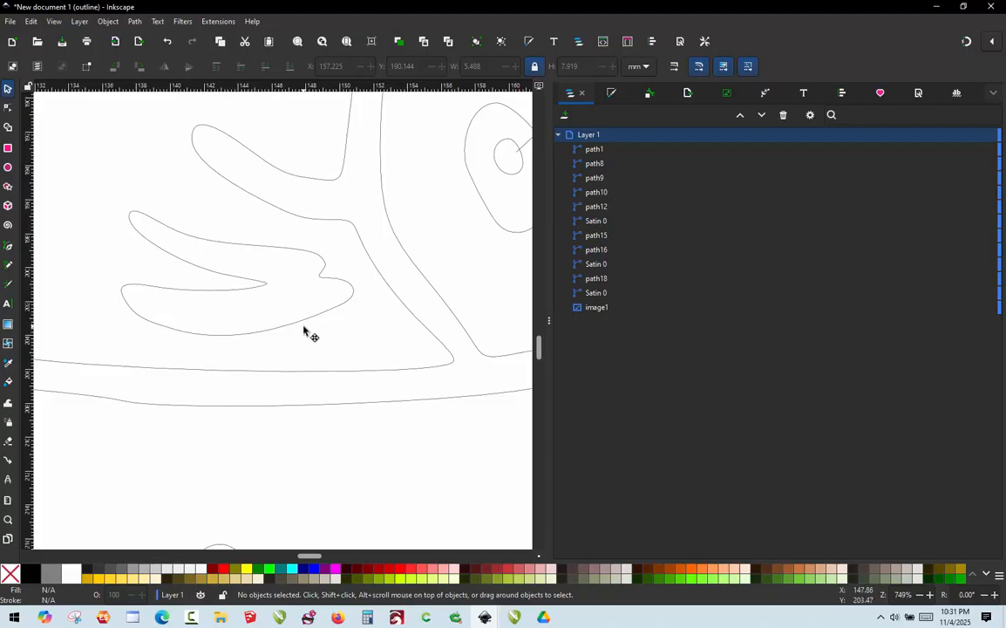
ctrl+scroll(304, 331, down, 2)
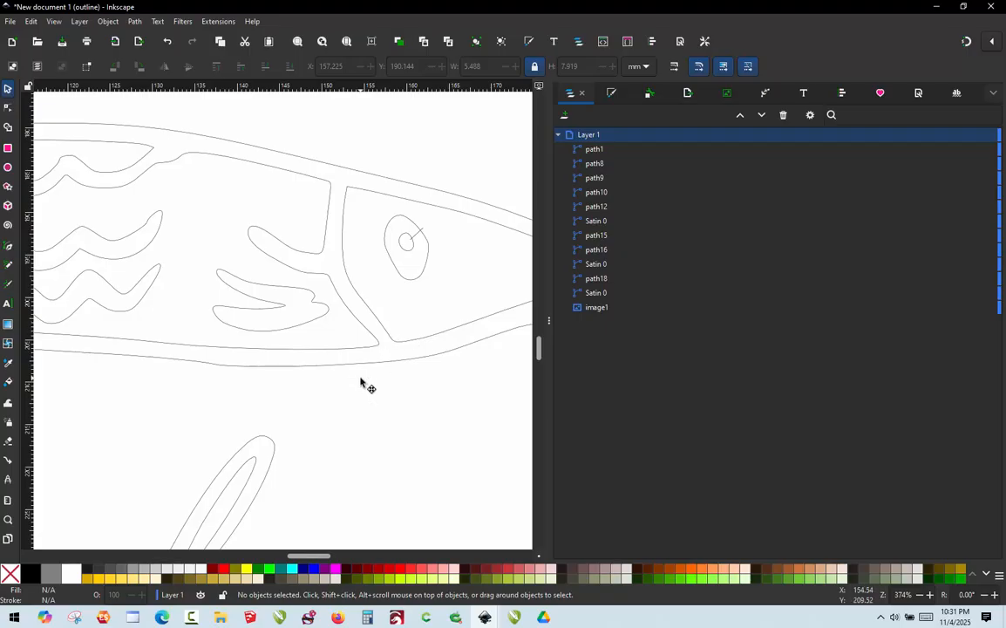
ctrl+scroll(435, 355, down, 2)
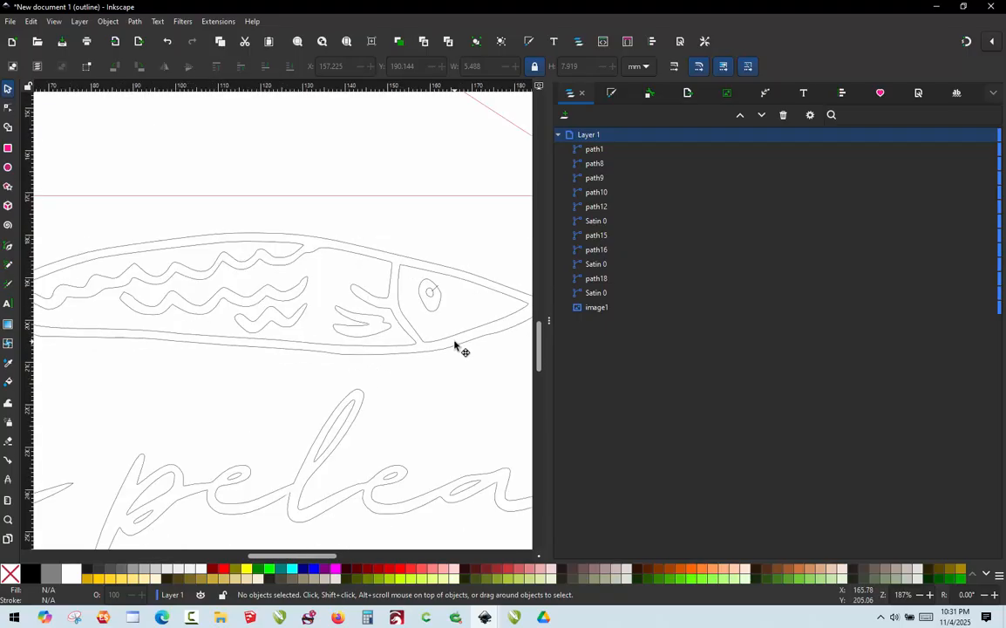
ctrl+scroll(456, 348, down, 1)
ctrl+scroll(273, 308, up, 1)
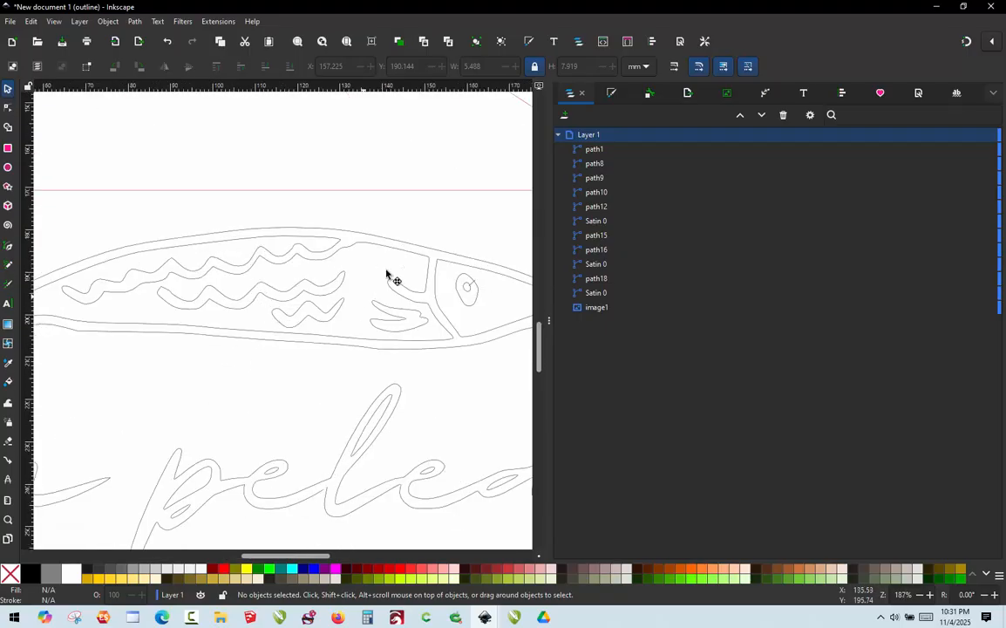
ctrl+scroll(348, 278, down, 2)
ctrl+scroll(174, 296, up, 1)
click(137, 292)
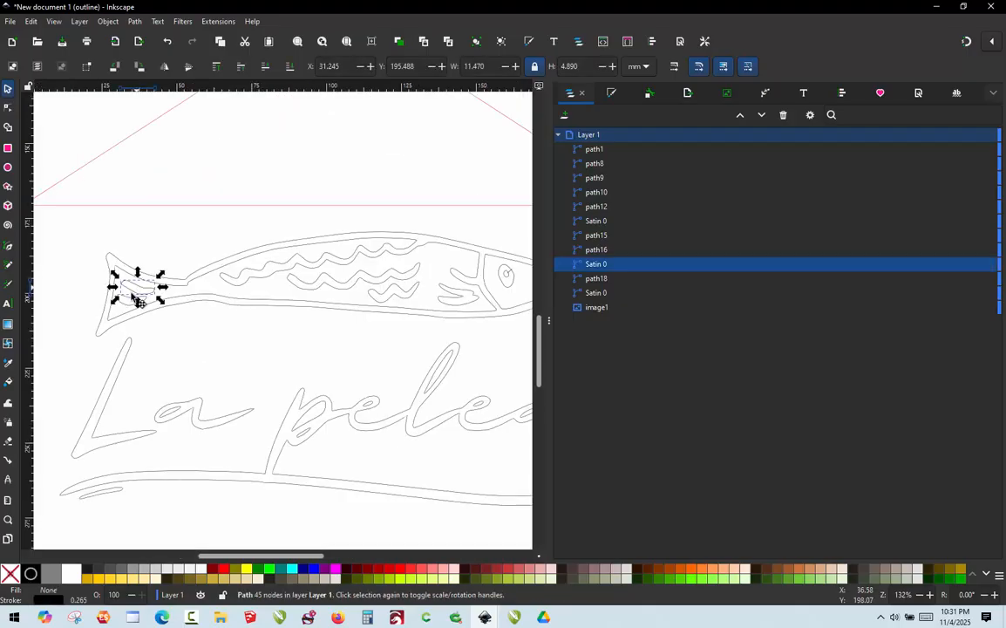
alt+click(130, 297)
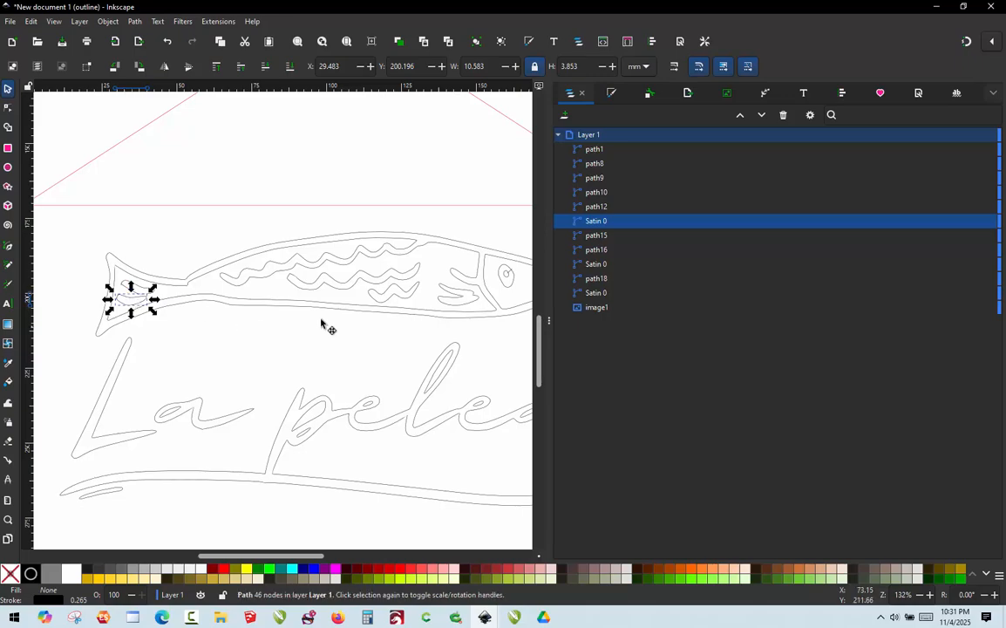
key(Escape)
Draw two short straight Pencil lines across the tips of the fish body's lowest, shortest wave stroke, one at each end
ctrl+scroll(424, 305, up, 5)
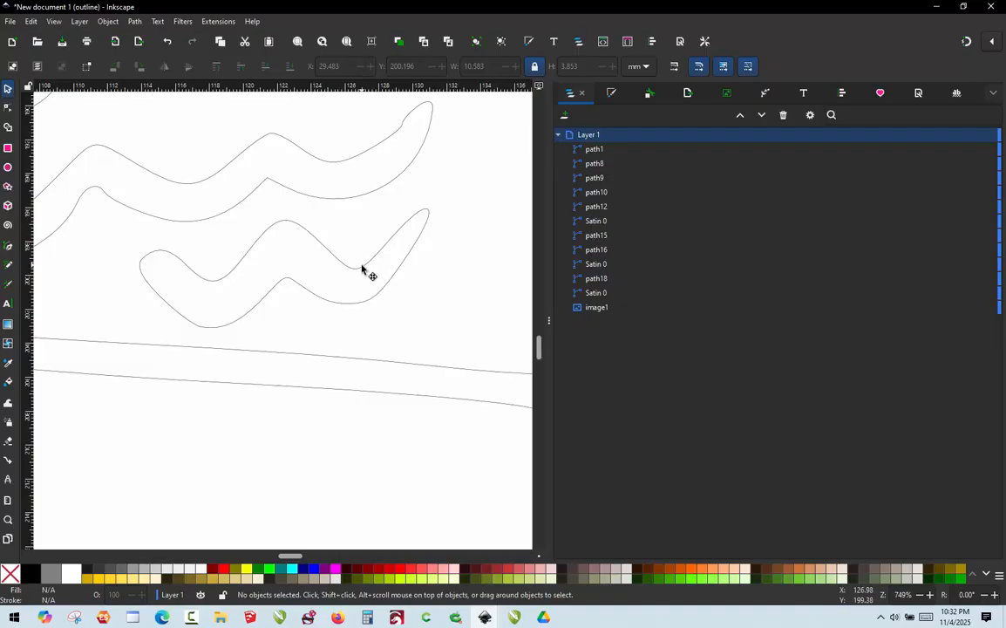
click(363, 269)
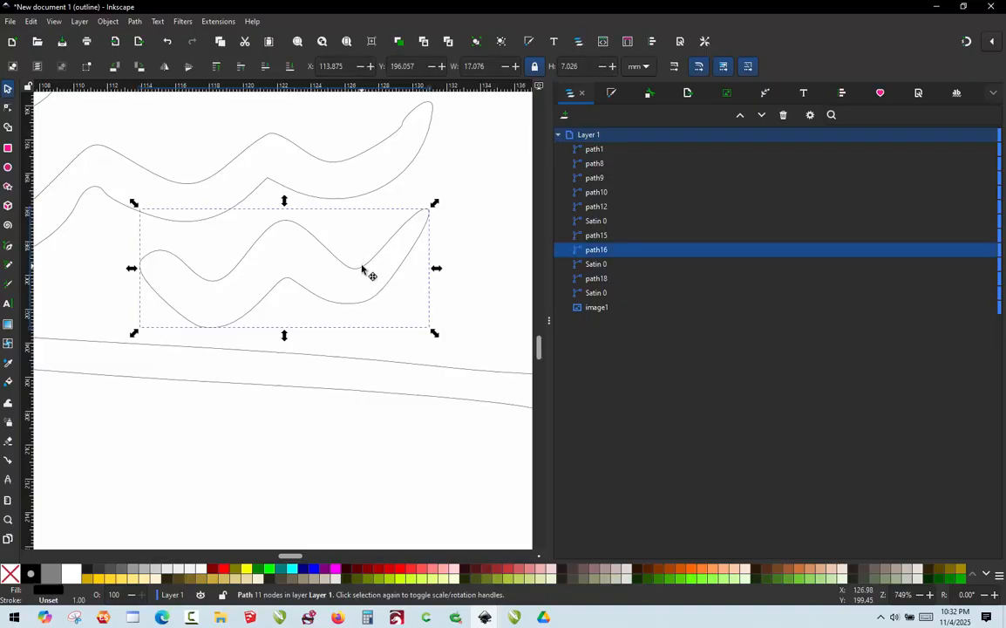
key(p)
ctrl+scroll(424, 226, up, 3)
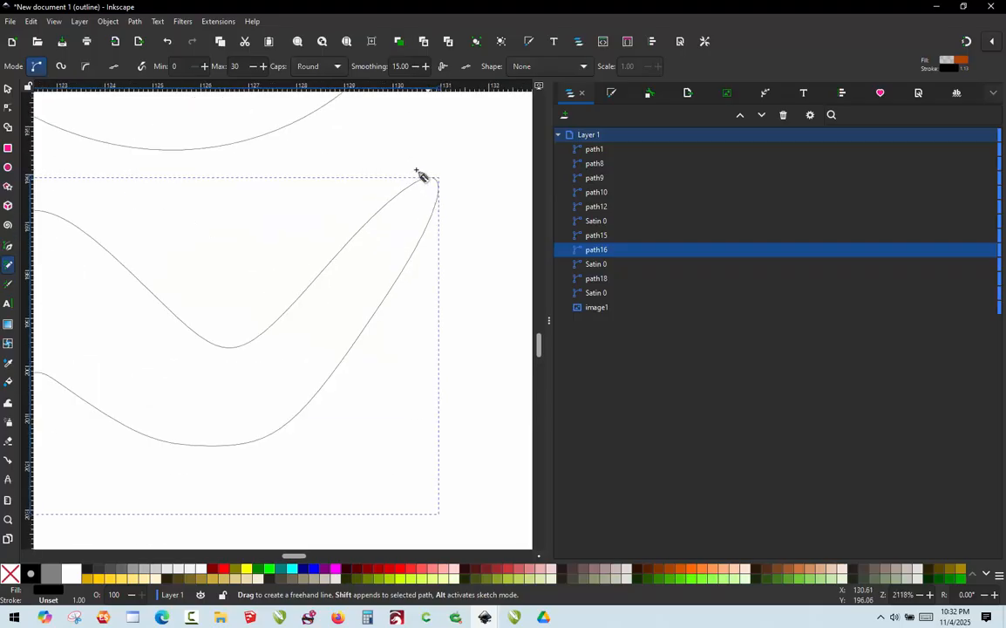
drag(419, 152, 445, 201)
ctrl+scroll(461, 187, down, 4)
ctrl+scroll(200, 206, up, 3)
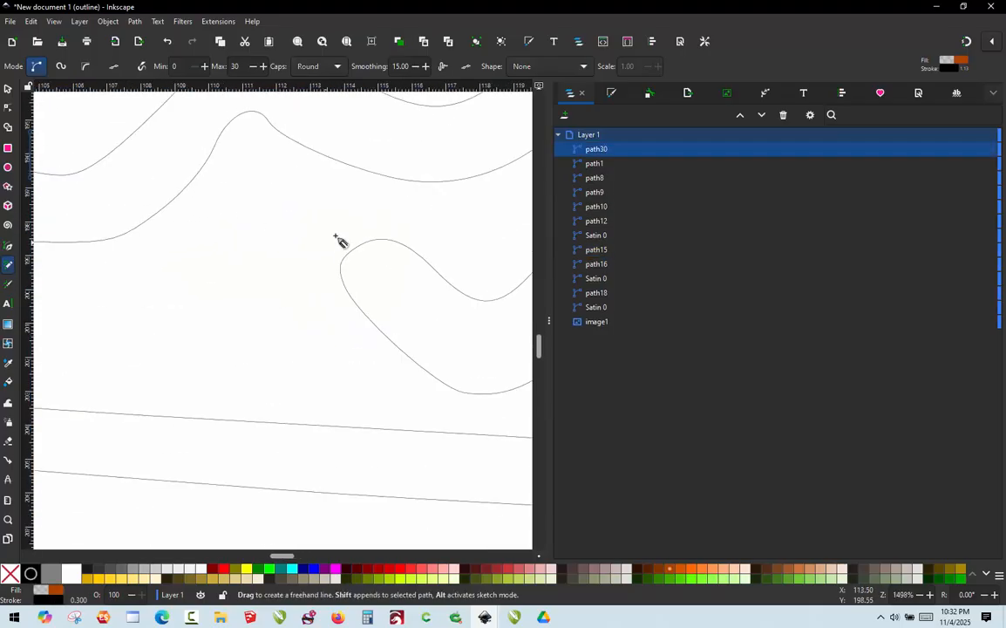
ctrl+scroll(365, 239, up, 1)
mouse_move(352, 240)
mouse_down()
mouse_move(340, 300)
mouse_move(319, 320)
mouse_up()
ctrl+scroll(199, 321, down, 4)
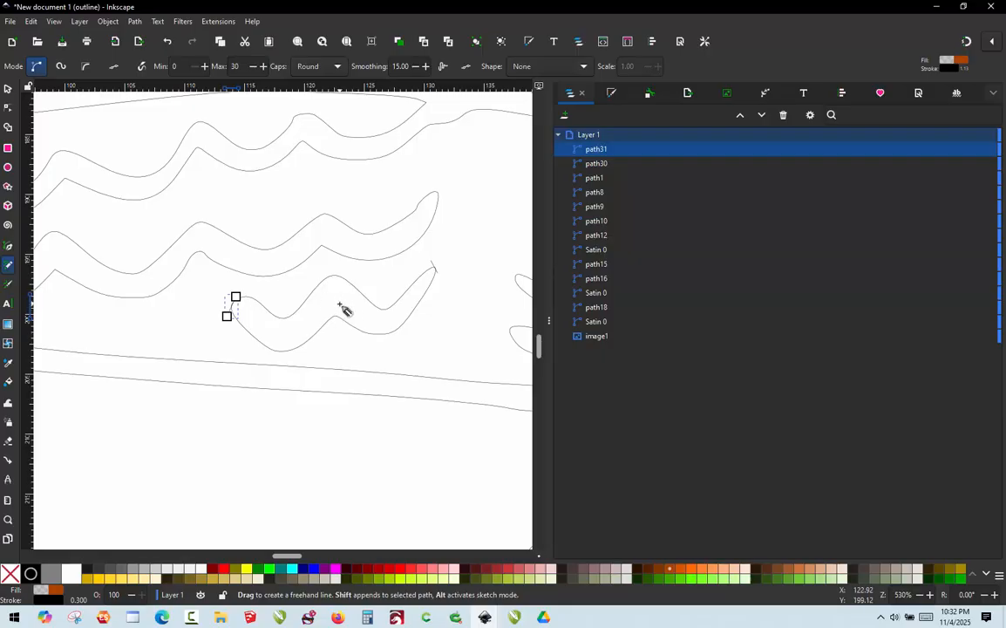
Draw two straight Pencil lines across the lowest wave stroke, one on either side of its central crest, spreading apart upward
scroll(344, 310, up, 3)
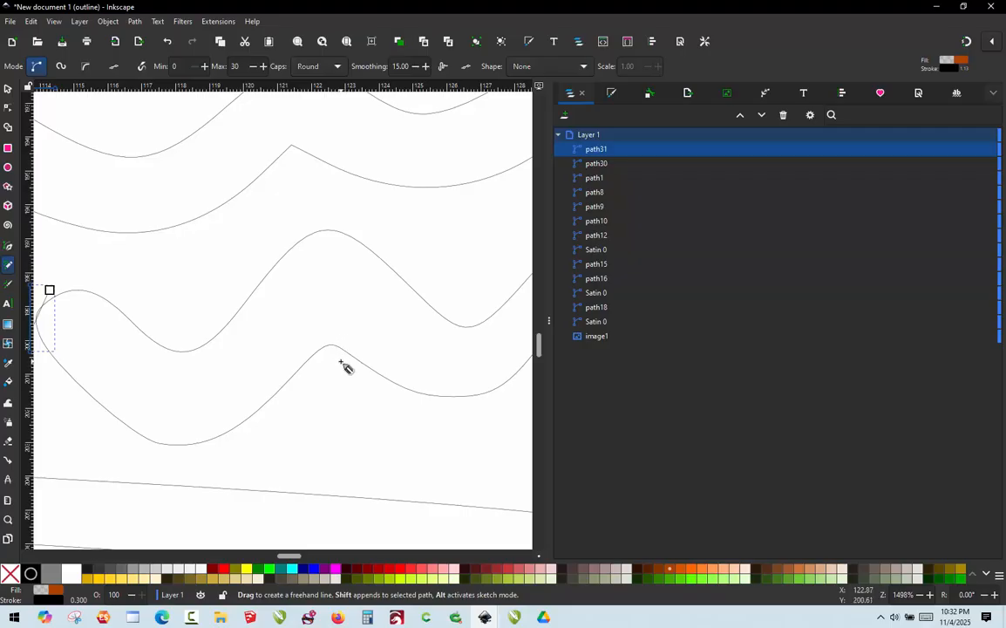
click(340, 361)
click(388, 237)
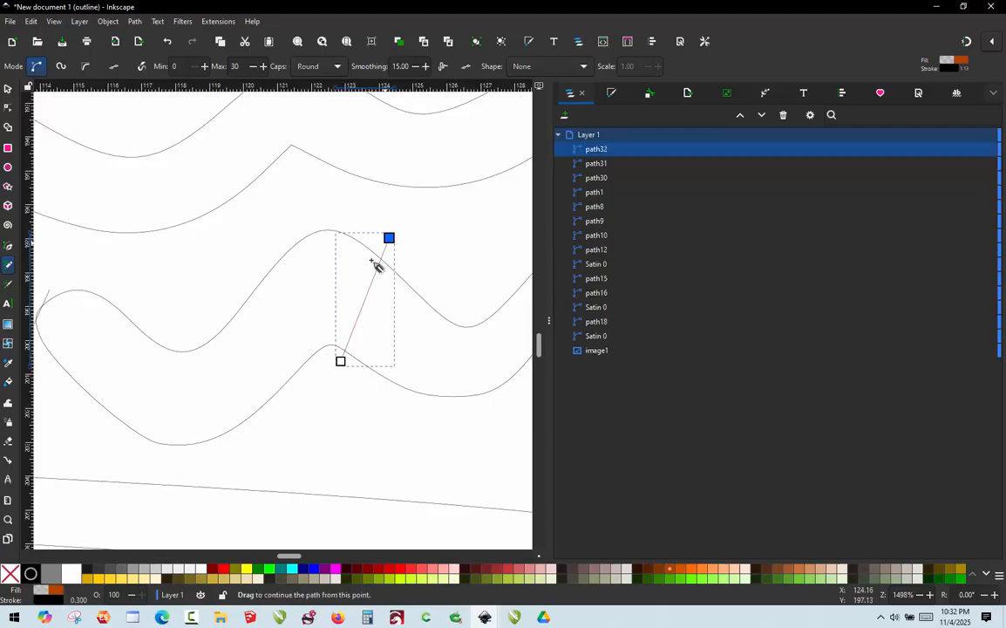
click(315, 369)
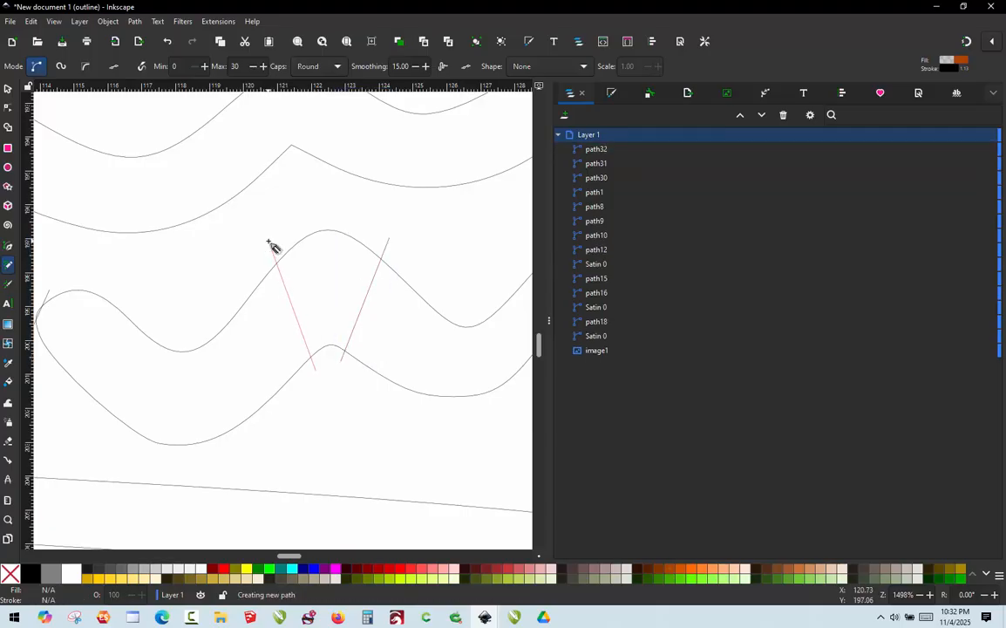
click(267, 242)
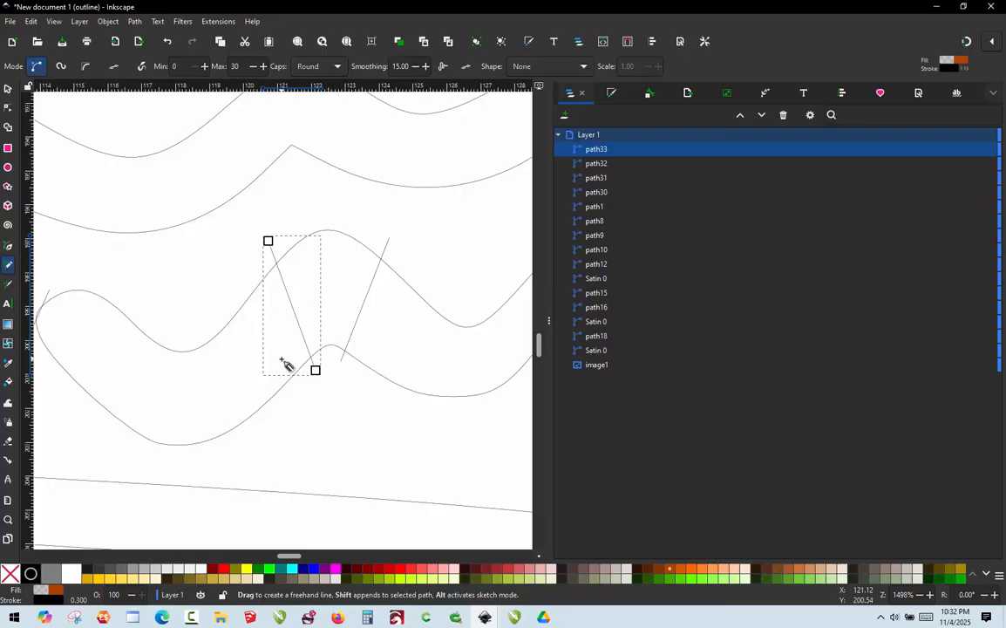
Draw two straight Pencil lines across the wave stroke on both sides of its trough nearest the tail, spreading apart downward
scroll(281, 360, down, 2)
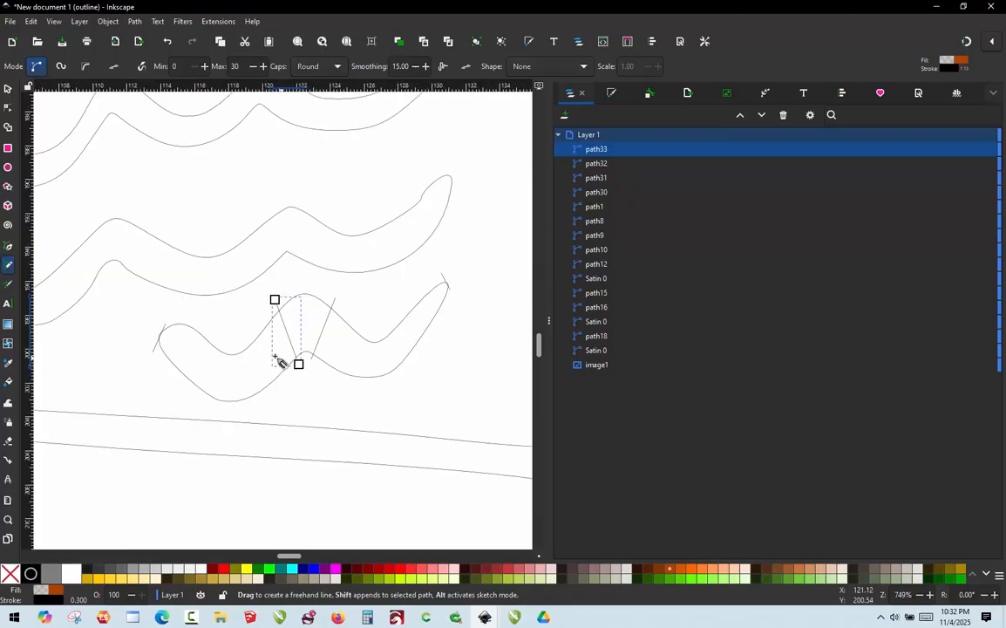
scroll(177, 383, up, 2)
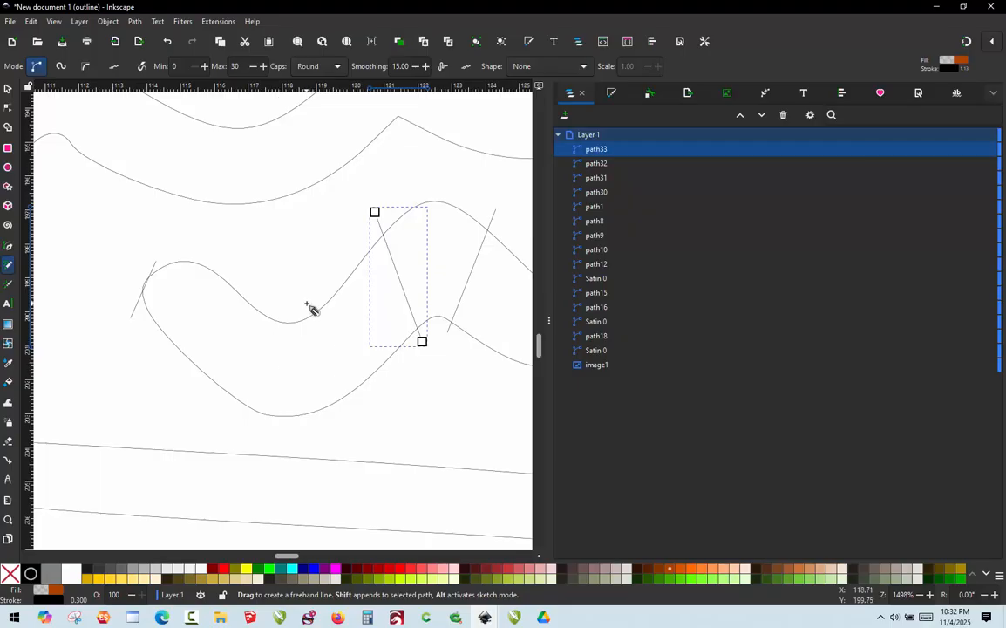
mouse_move(306, 303)
mouse_down()
mouse_move(349, 364)
mouse_move(360, 410)
mouse_up()
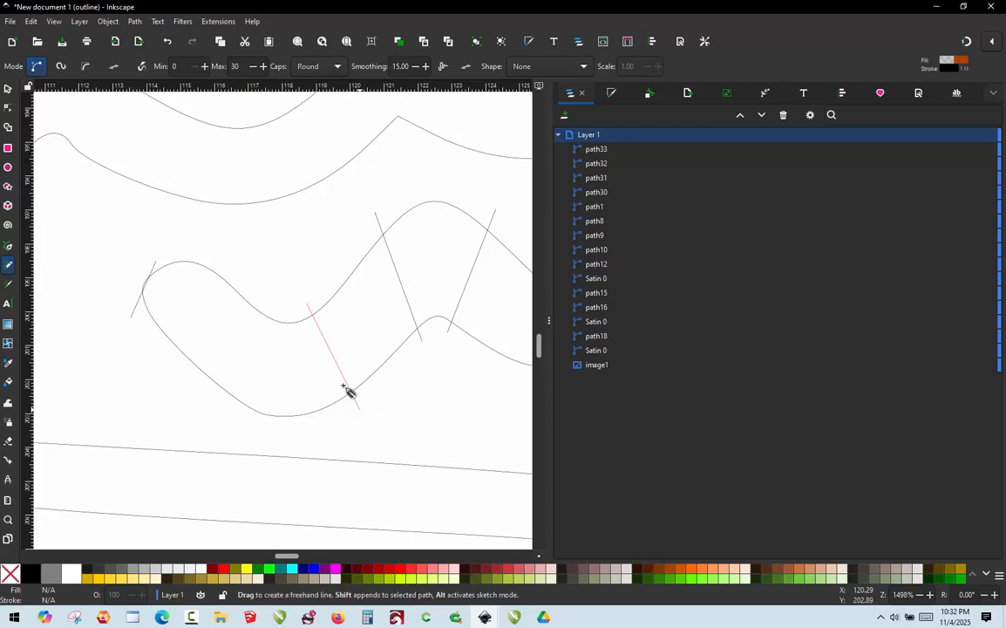
drag(276, 305, 210, 426)
Draw two Pencil lines across the wave's trough nearest the head, the tail-side one about 1.2 mm wide and 3.6 mm high
scroll(270, 378, down, 2)
scroll(393, 332, up, 3)
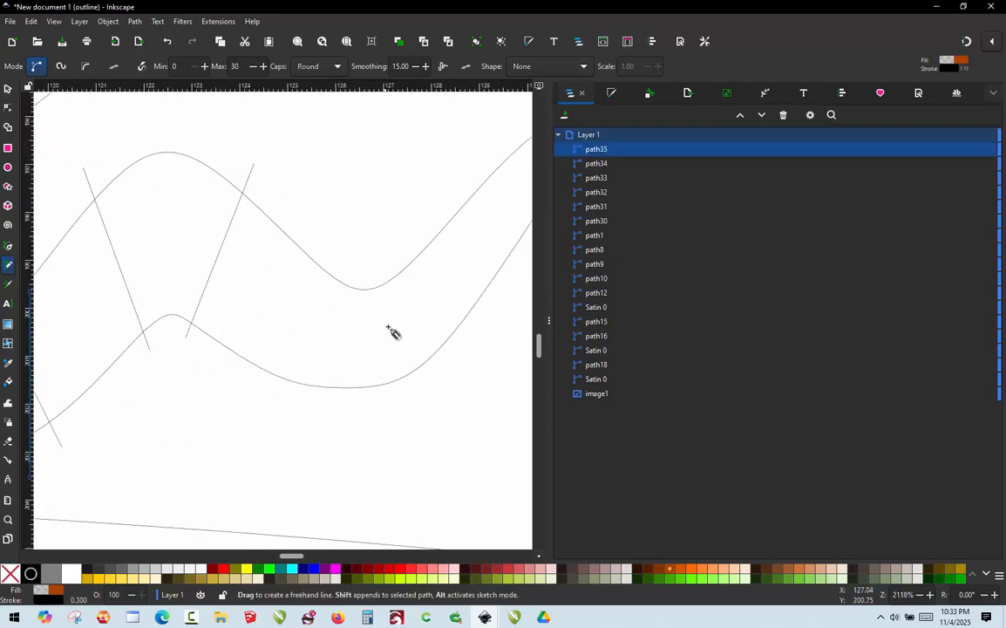
drag(390, 271, 455, 378)
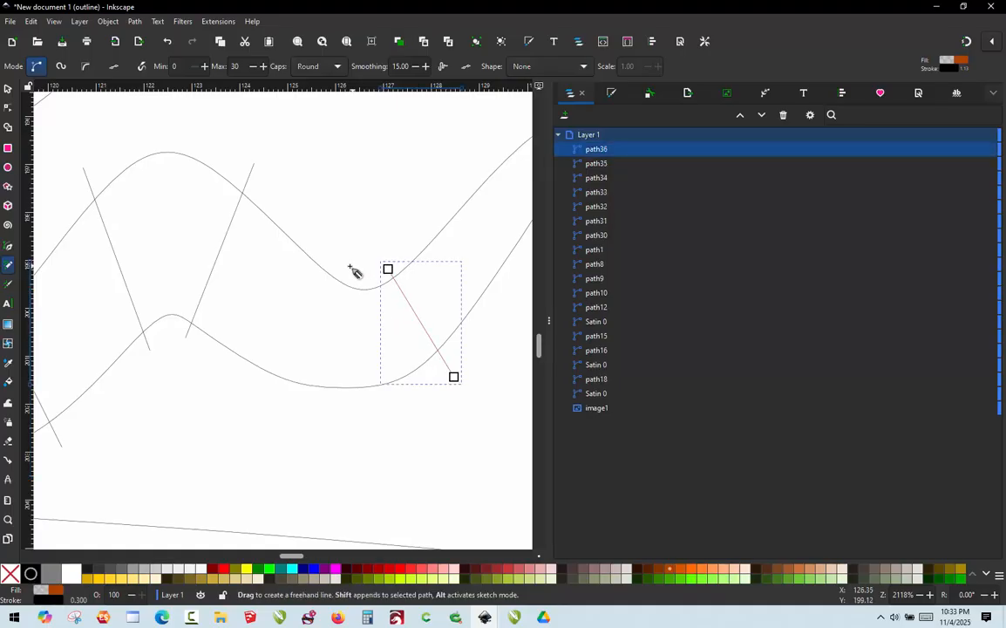
drag(348, 267, 304, 423)
scroll(310, 426, down, 3)
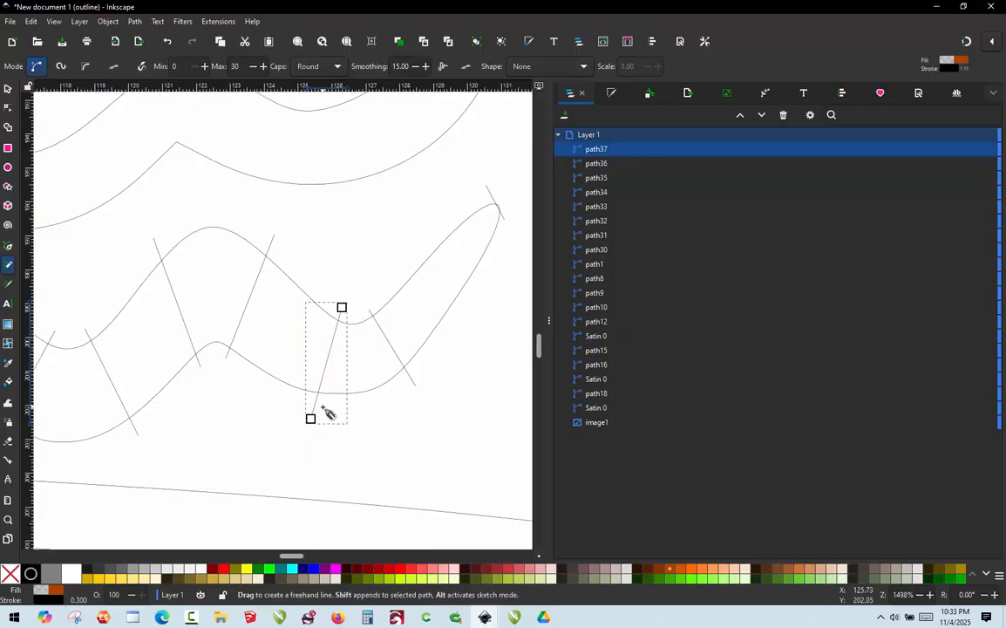
Select the lowest wave stroke with its eight crossing lines and convert it with Fill to satin using the default options
click(7, 88)
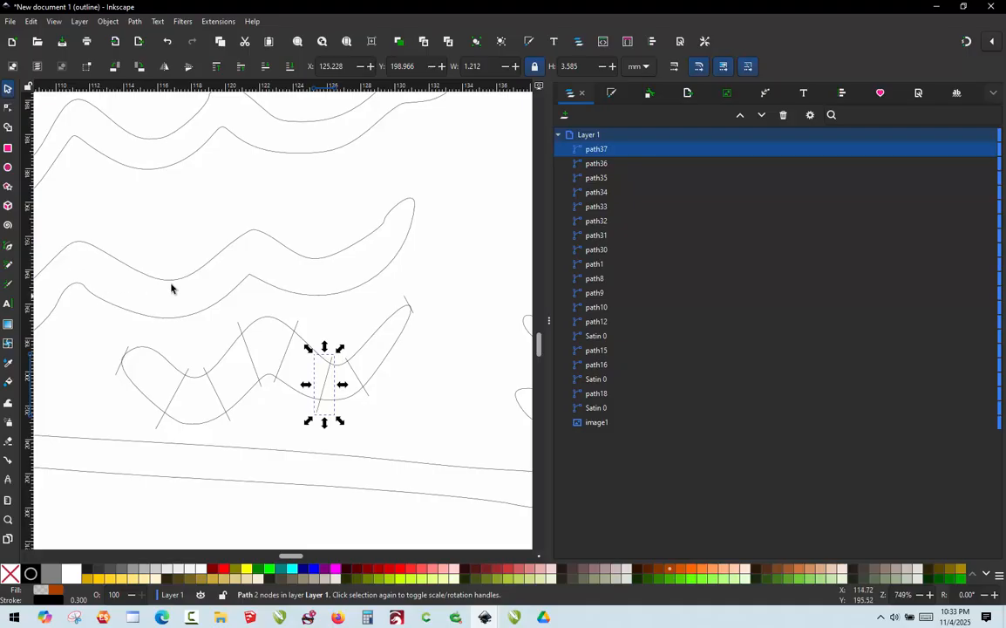
scroll(165, 271, down, 2)
click(136, 388)
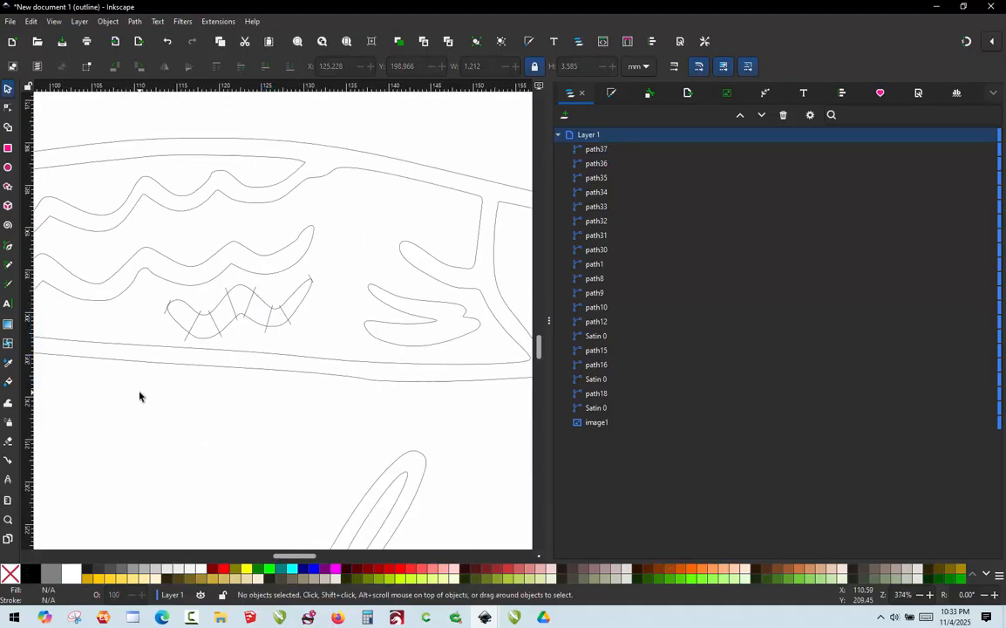
drag(139, 394, 340, 264)
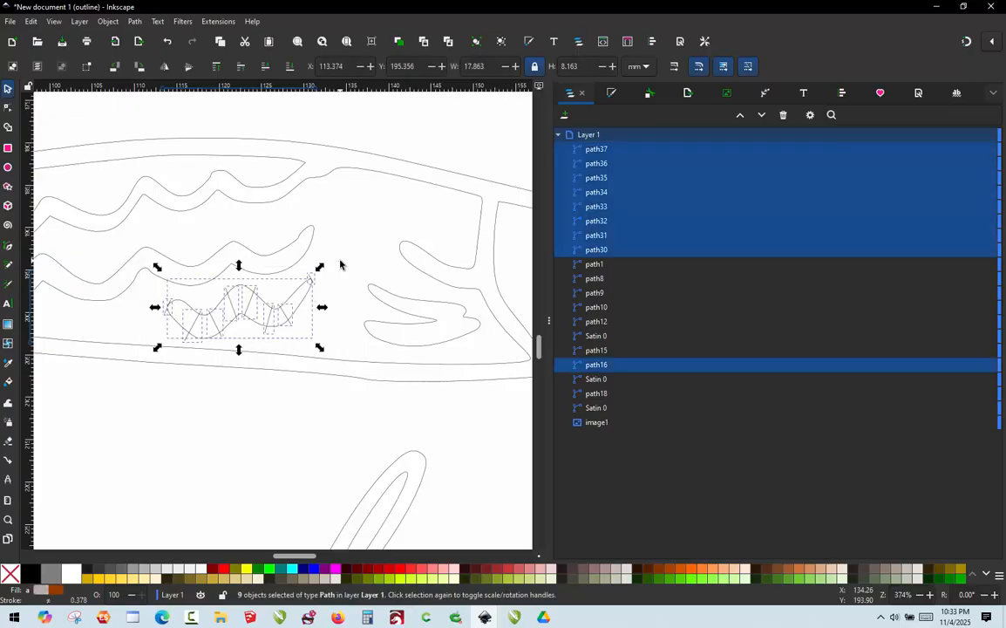
click(215, 22)
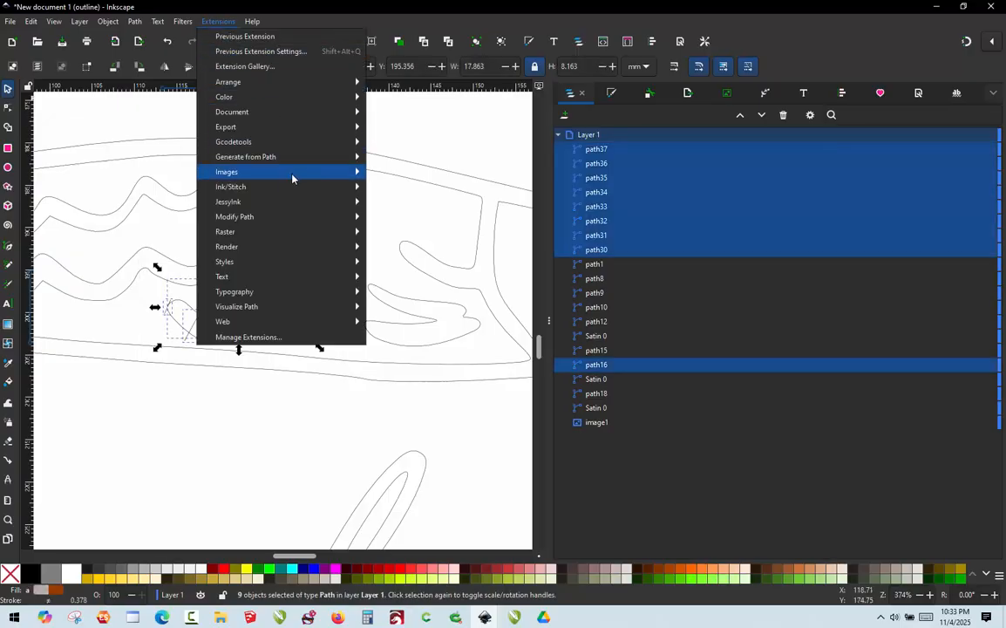
mouse_move(293, 185)
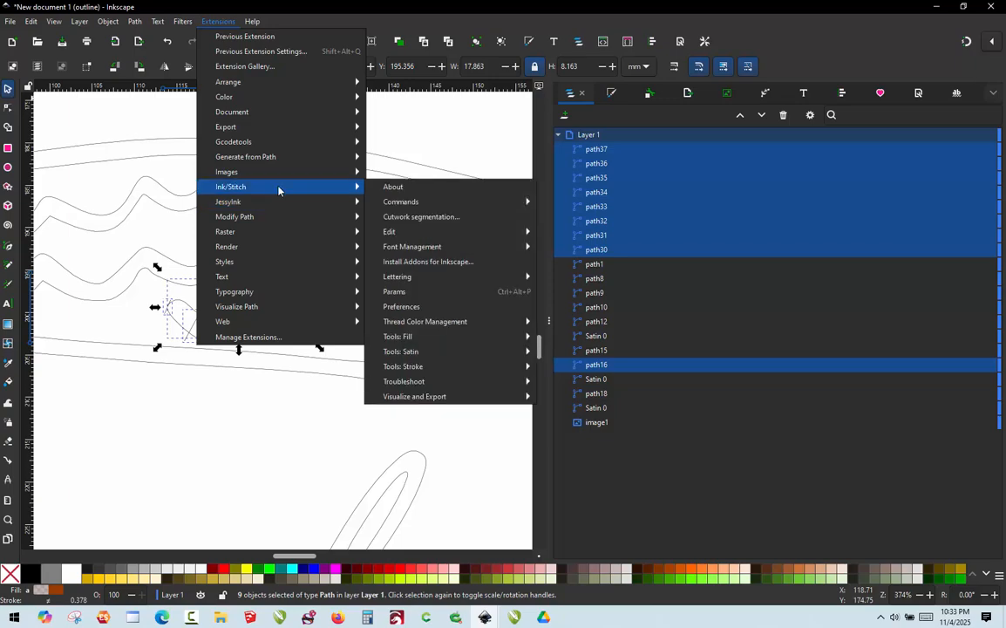
mouse_move(455, 351)
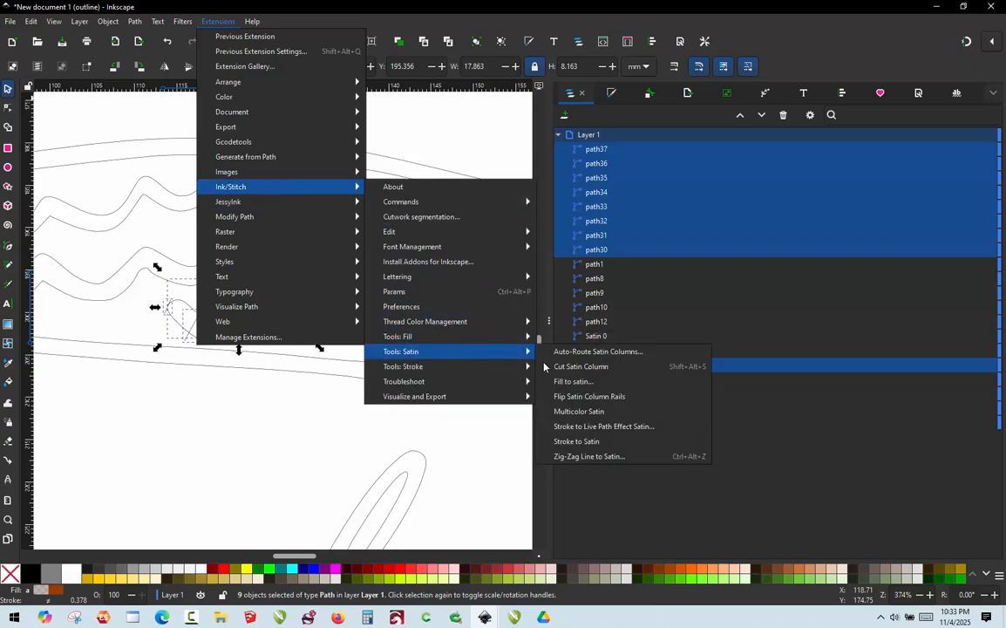
click(574, 382)
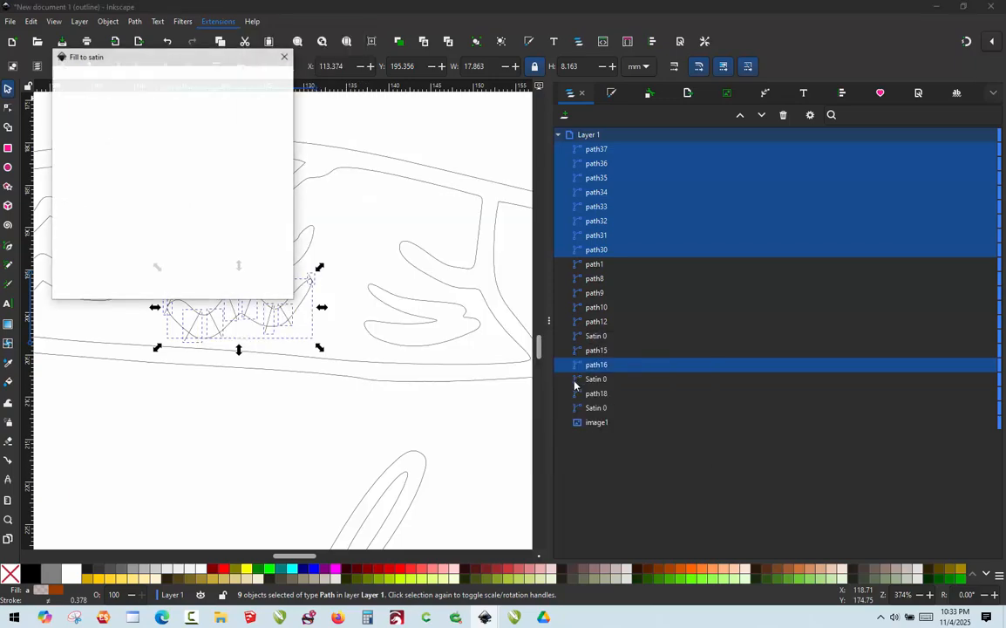
click(269, 292)
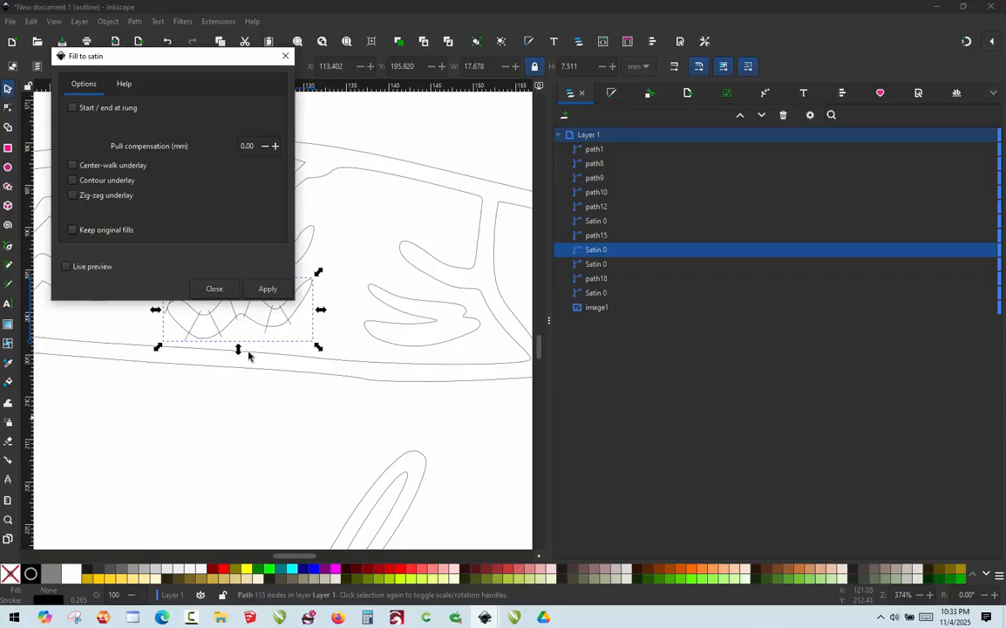
click(213, 288)
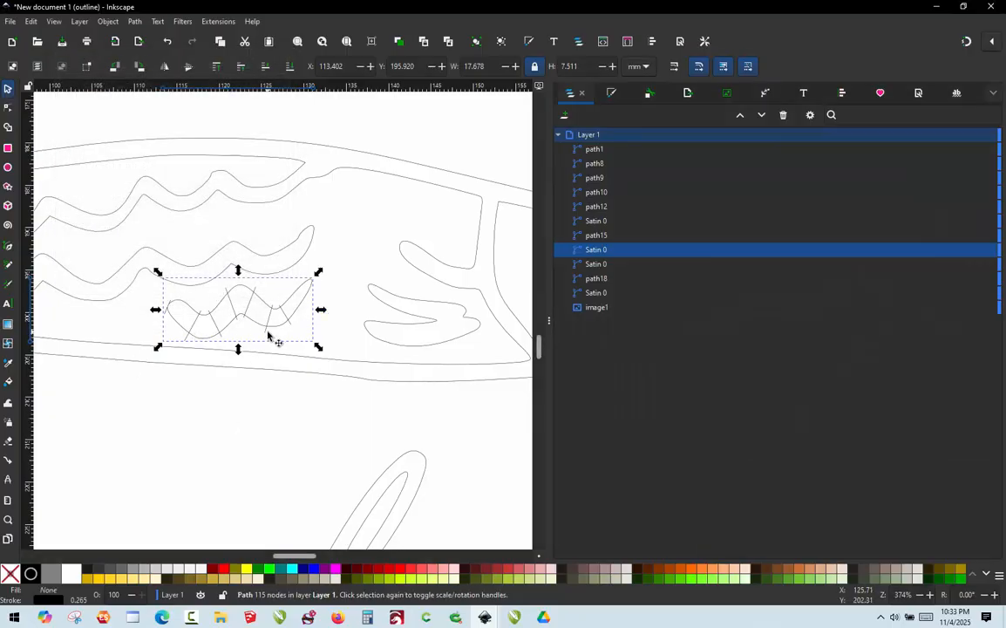
Preview the wave's satin column in Ink/Stitch Params, apply the settings unchanged, and deselect it
key(ctrl+alt+p)
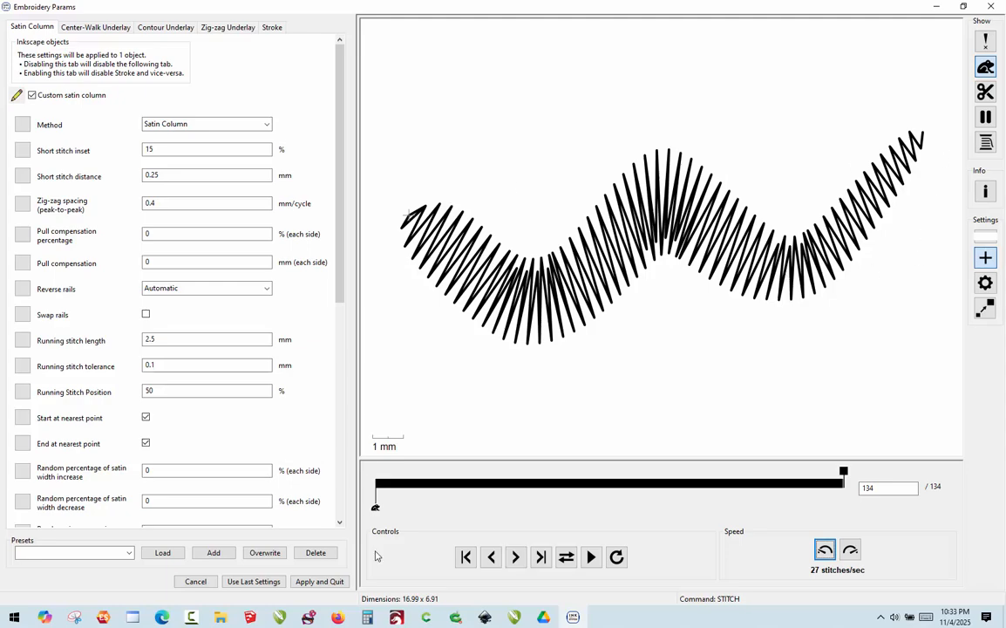
click(331, 581)
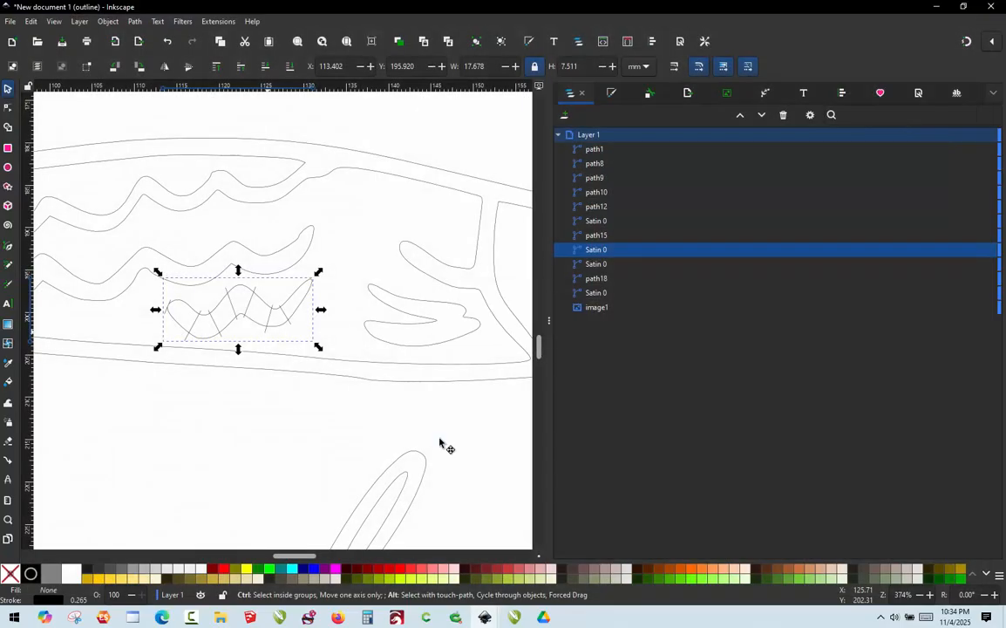
click(420, 404)
scroll(433, 384, down, 3)
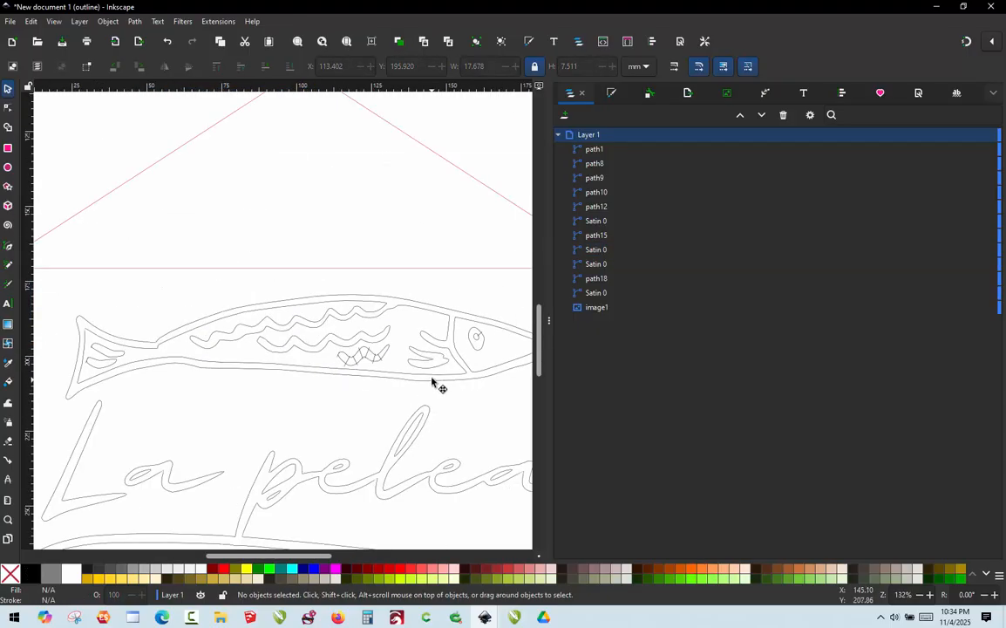
Draw a straight Pencil line across each end tip of the middle wave stroke, one at the head side and one at the tail side
scroll(382, 362, up, 2)
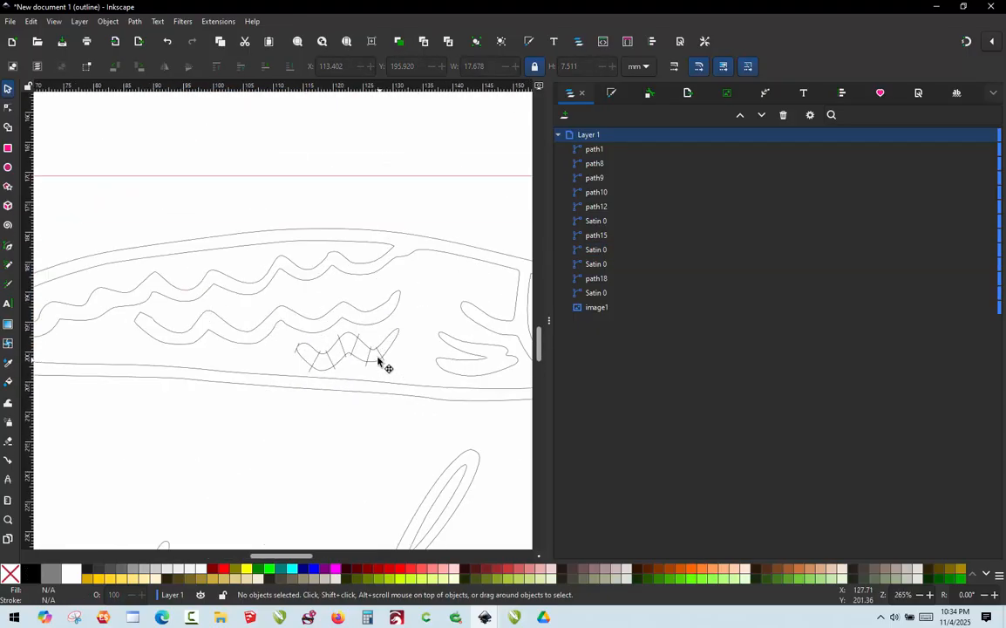
click(358, 315)
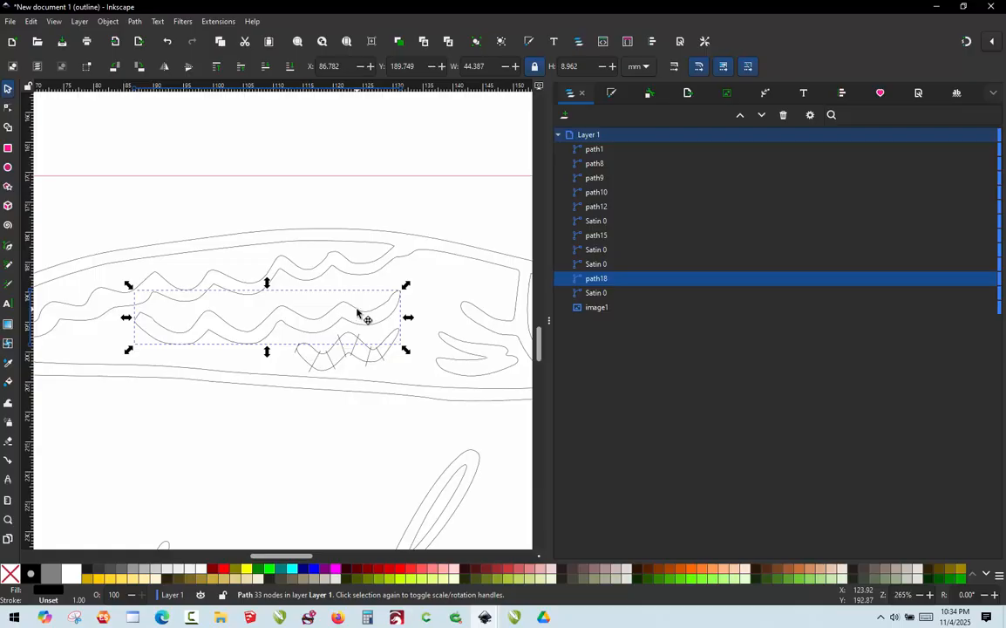
key(p)
scroll(393, 306, up, 6)
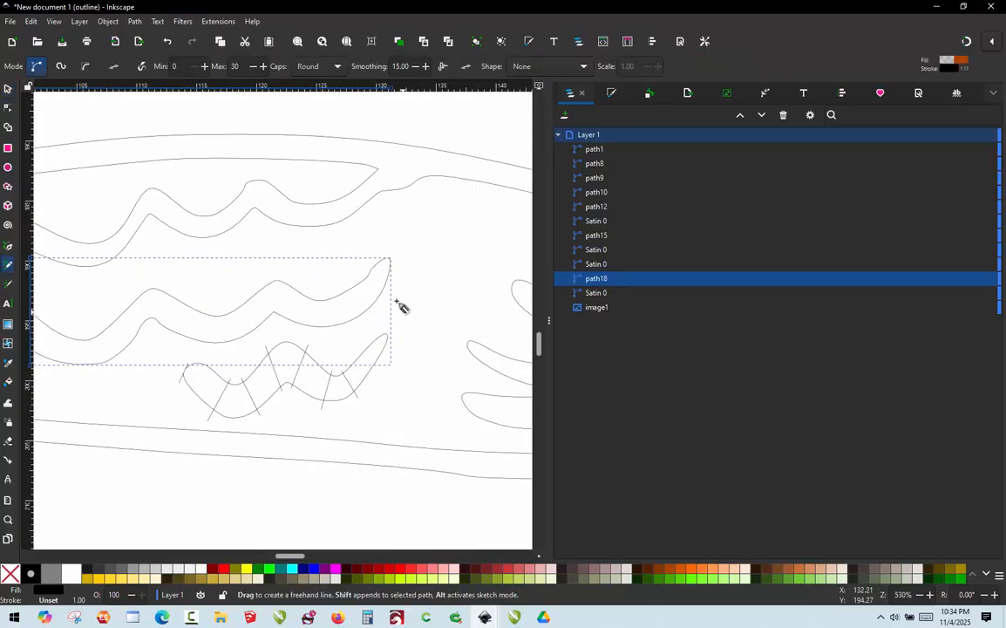
scroll(383, 209, up, 2)
drag(418, 175, 477, 263)
scroll(514, 305, down, 4)
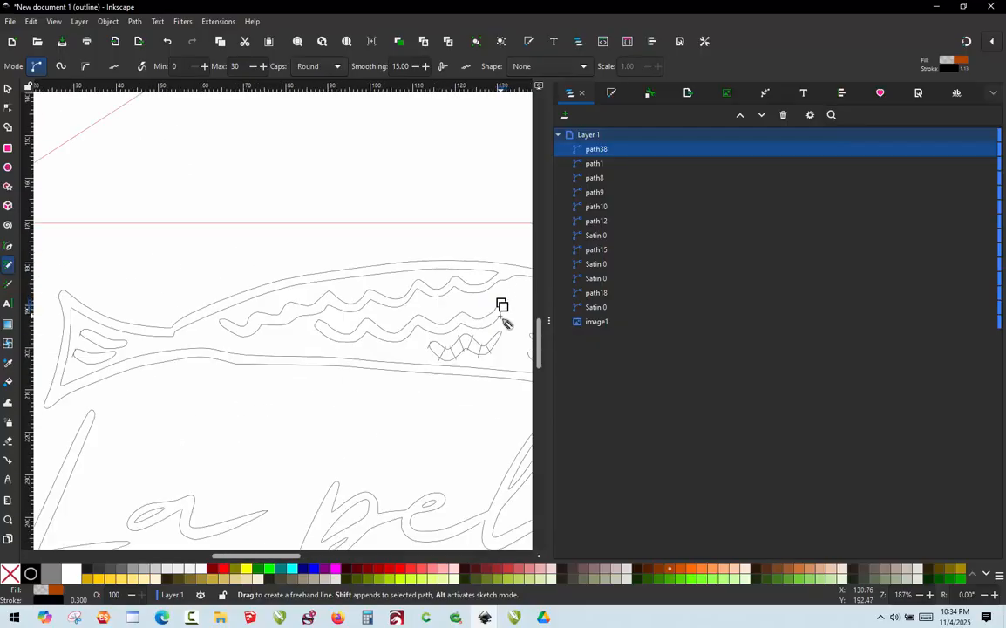
scroll(307, 299, up, 3)
scroll(323, 275, up, 2)
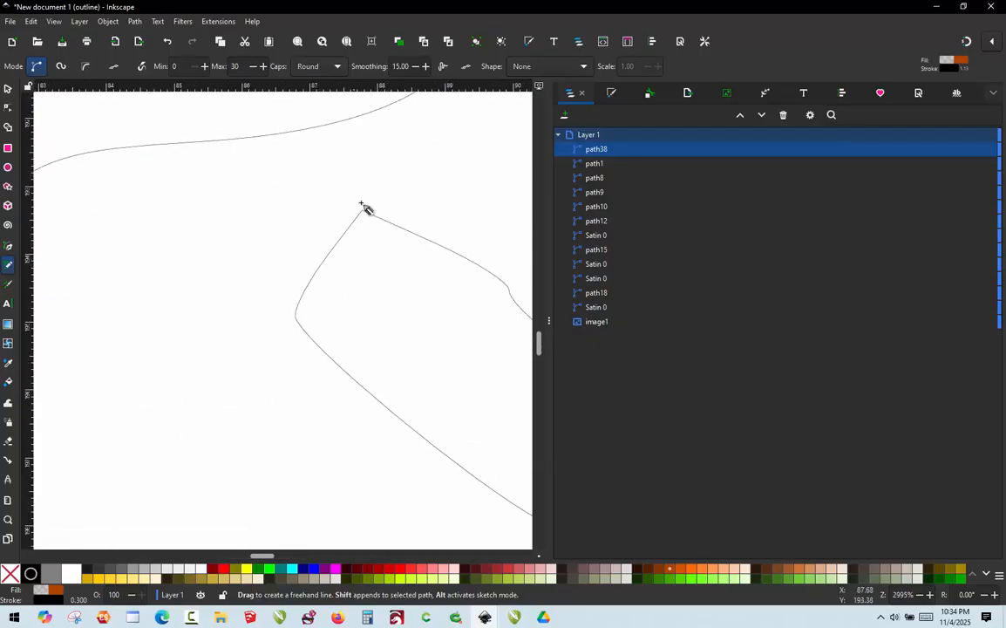
mouse_move(375, 186)
mouse_down()
mouse_move(287, 343)
mouse_move(273, 355)
mouse_move(271, 345)
mouse_up()
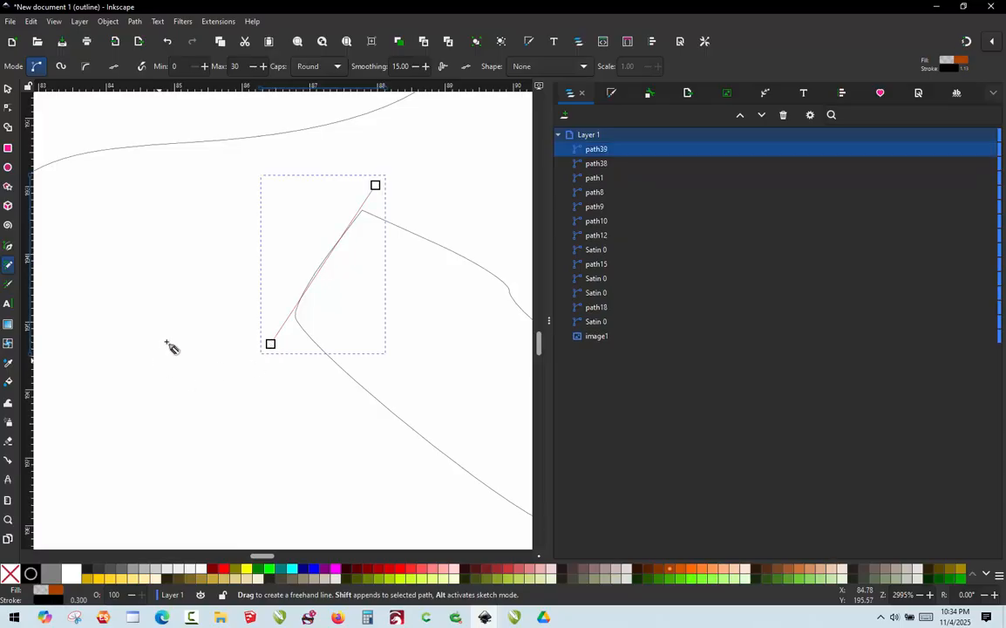
Draw pairs of Pencil lines across the middle wave stroke on both sides of its two crests nearest the tail
scroll(184, 332, down, 5)
scroll(353, 328, up, 2)
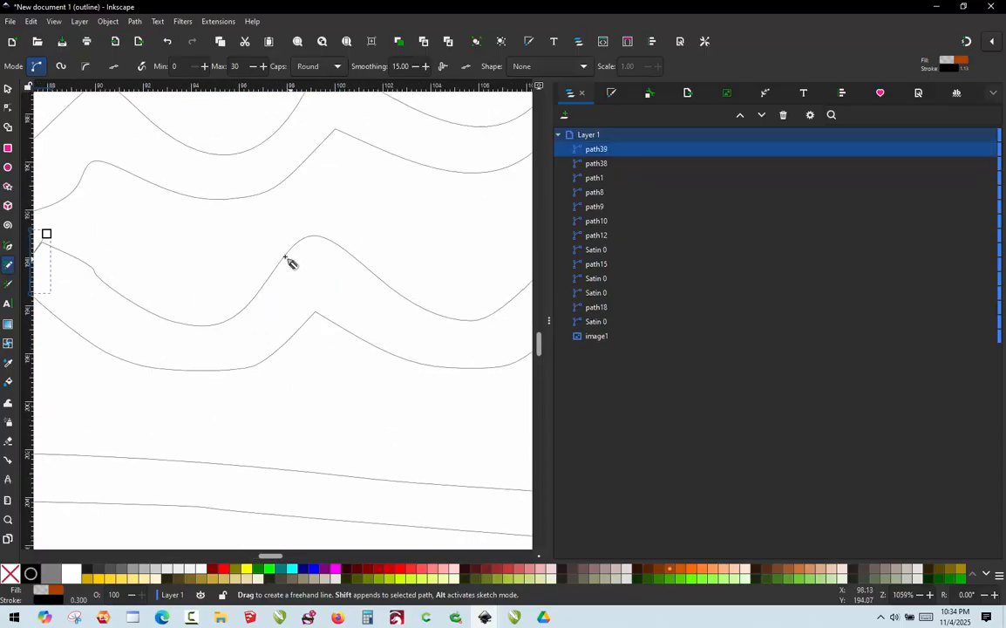
mouse_move(260, 259)
mouse_down()
mouse_move(268, 312)
mouse_move(317, 353)
mouse_move(304, 346)
mouse_move(372, 249)
mouse_move(388, 314)
mouse_move(413, 344)
mouse_move(473, 241)
mouse_up()
scroll(279, 303, down, 3)
scroll(346, 308, up, 3)
scroll(404, 294, down, 3)
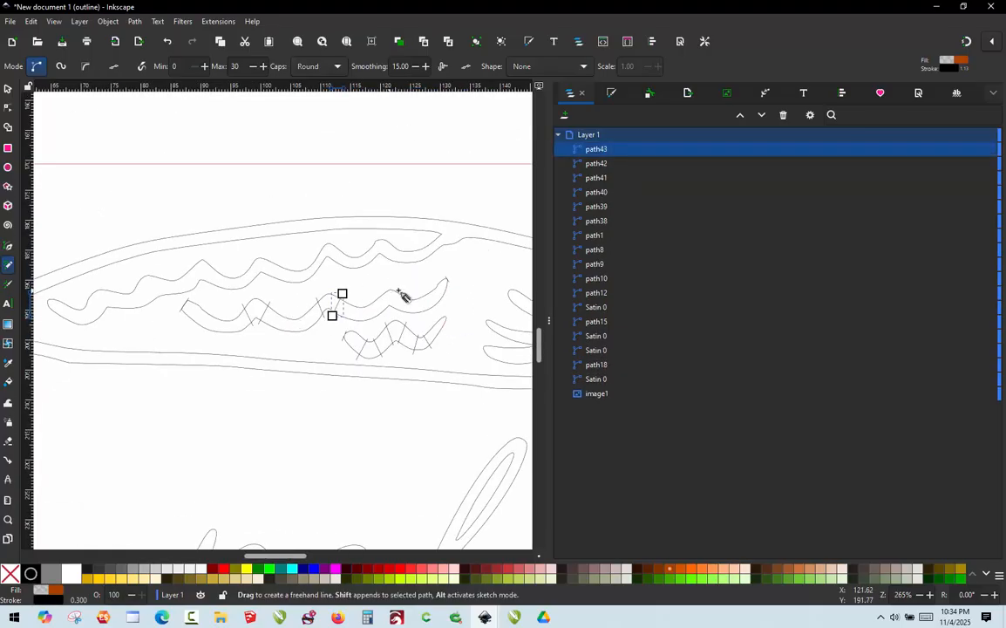
Draw two Pencil lines across the middle wave's crest nearest the head, the head-side one about 2.1 mm wide and 4 mm high
scroll(375, 326, up, 3)
mouse_move(344, 383)
mouse_down()
mouse_move(306, 297)
mouse_move(374, 379)
mouse_move(417, 289)
mouse_up()
scroll(390, 313, down, 3)
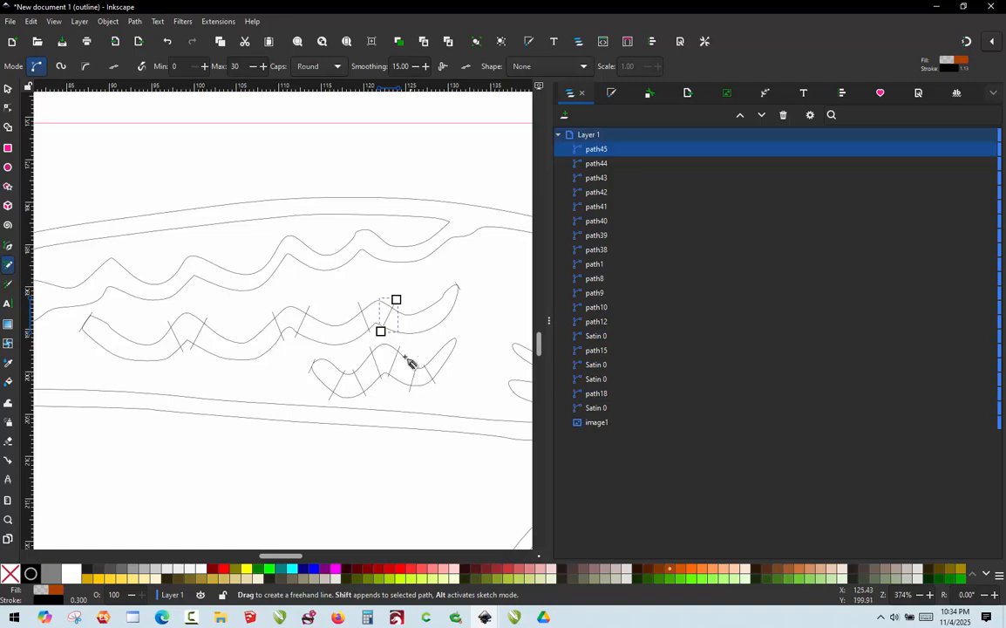
scroll(409, 362, up, 2)
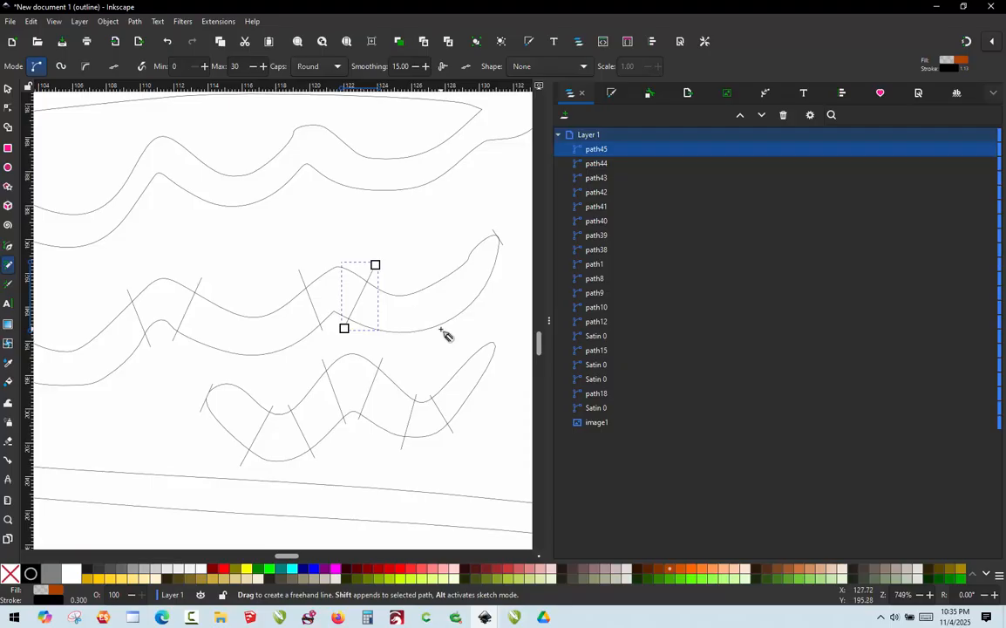
scroll(445, 335, down, 5)
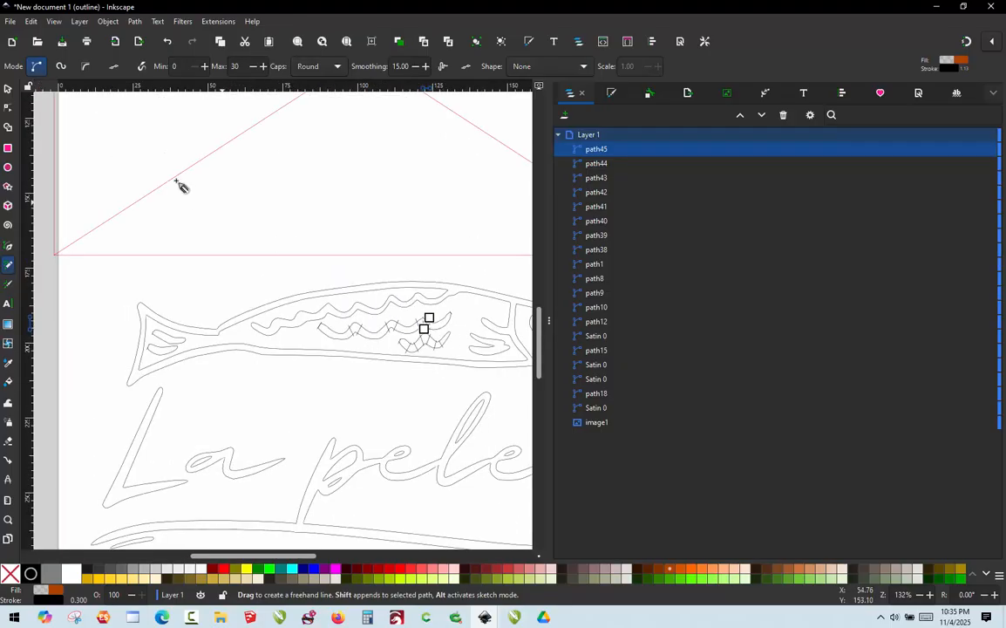
click(7, 91)
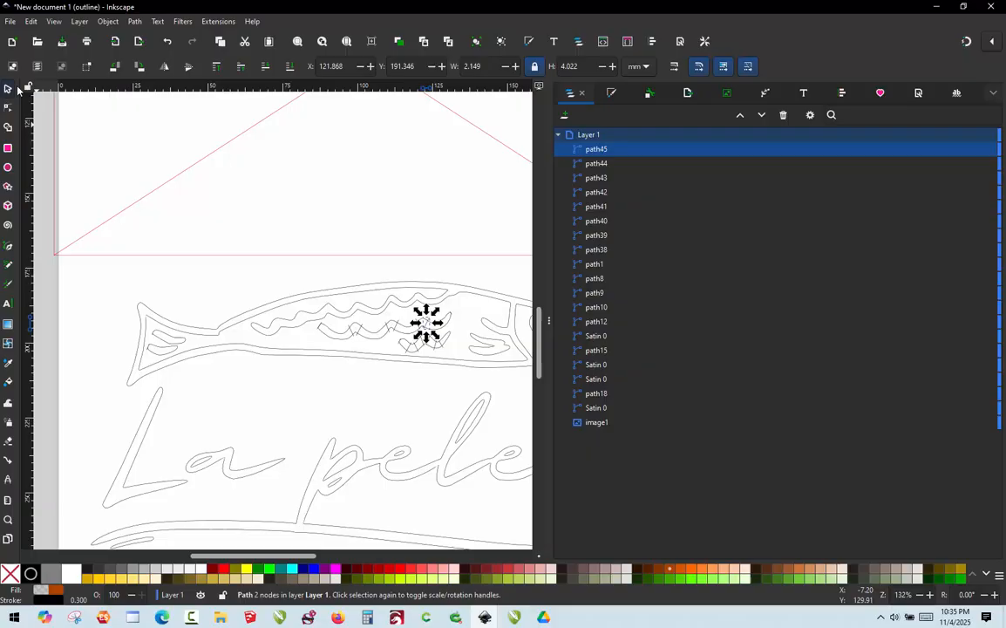
click(260, 212)
drag(303, 255, 453, 364)
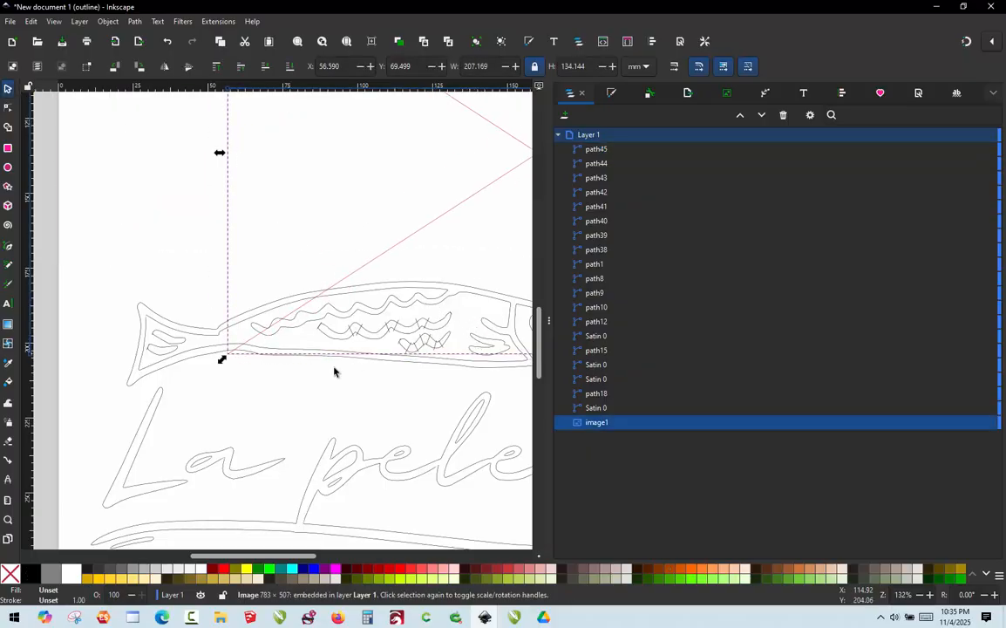
key(ctrl+z)
Select the middle wave stroke with its eight crossing lines and move them off the page beside the tail, to about X -76.8, Y 216.8 mm
click(225, 274)
drag(225, 272, 472, 337)
scroll(462, 301, down, 2)
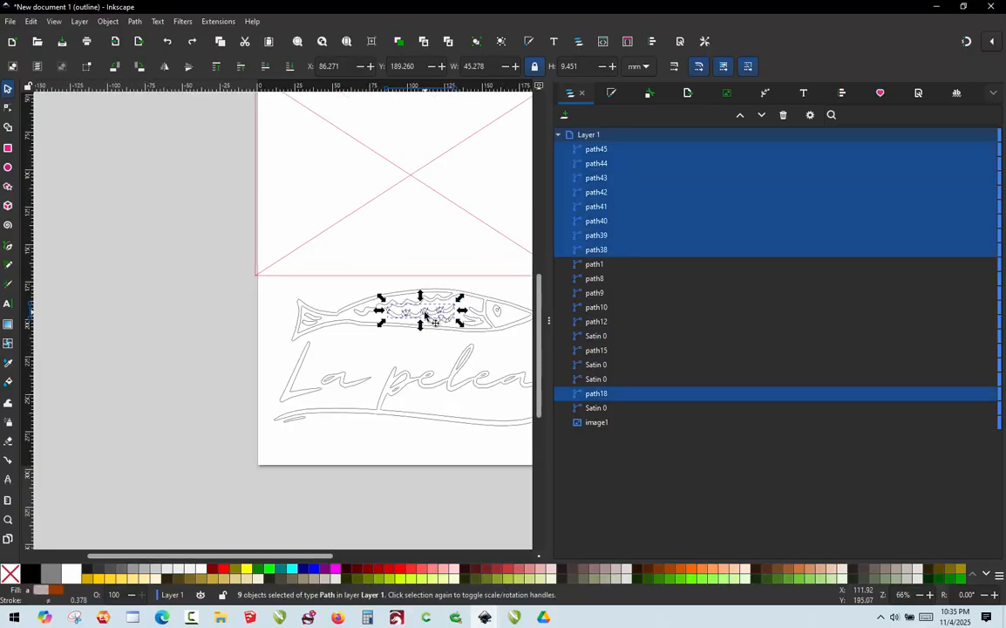
mouse_move(389, 324)
mouse_down()
mouse_move(209, 348)
mouse_move(192, 340)
mouse_up()
key(ctrl+z)
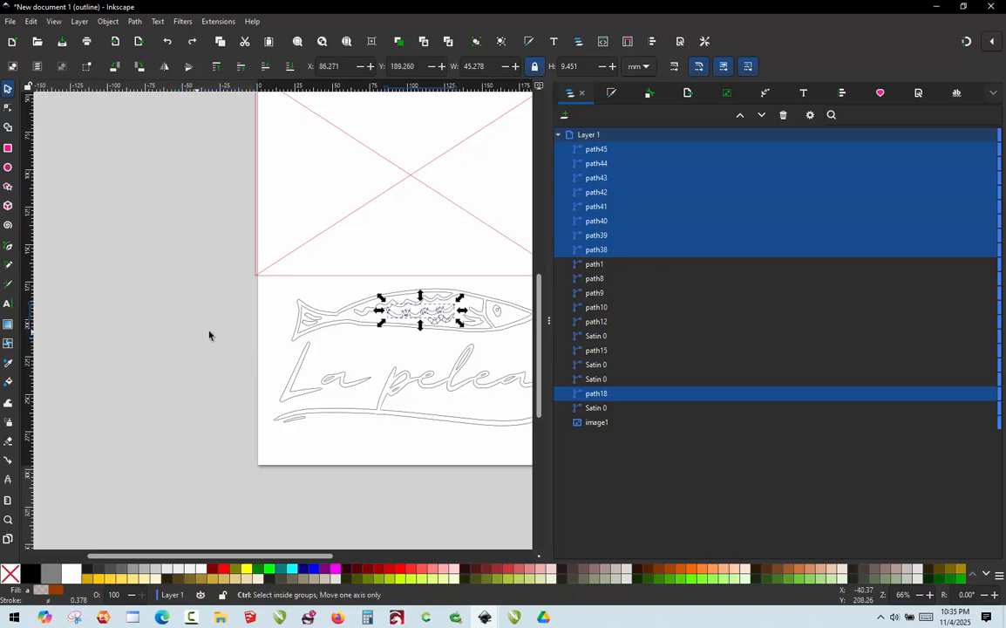
mouse_move(419, 322)
mouse_down()
mouse_move(206, 364)
mouse_move(171, 359)
mouse_up()
ctrl+scroll(179, 344, up, 6)
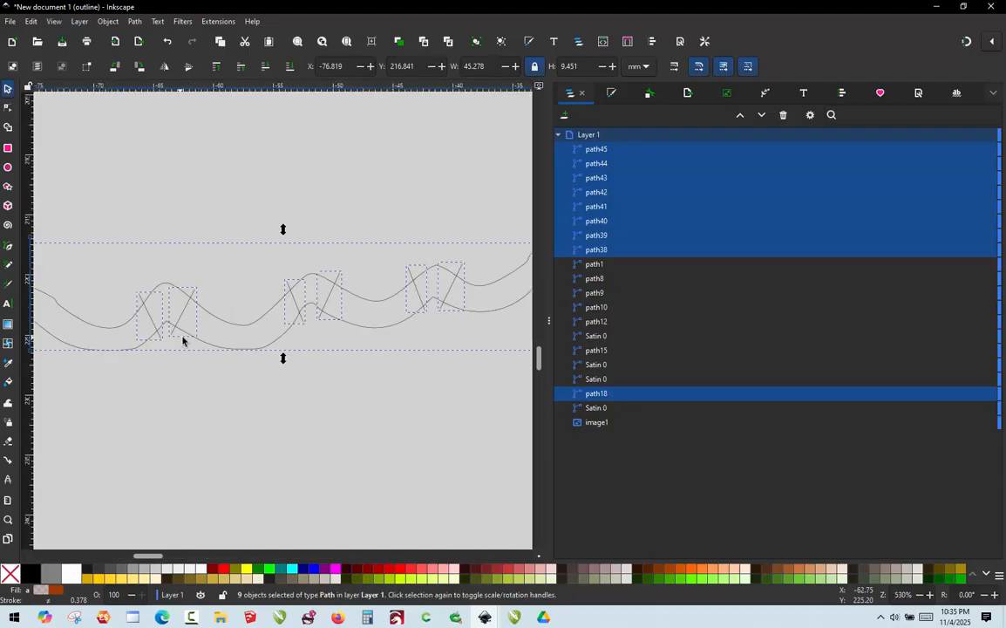
key(ctrl+v)
ctrl+scroll(246, 299, down, 2)
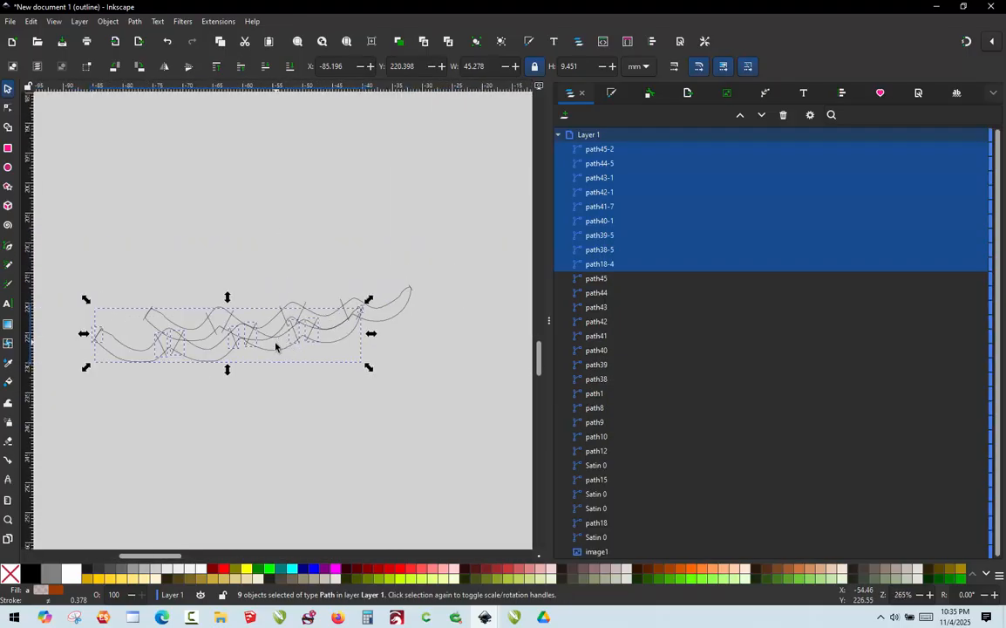
key(Escape)
key(ctrl+z)
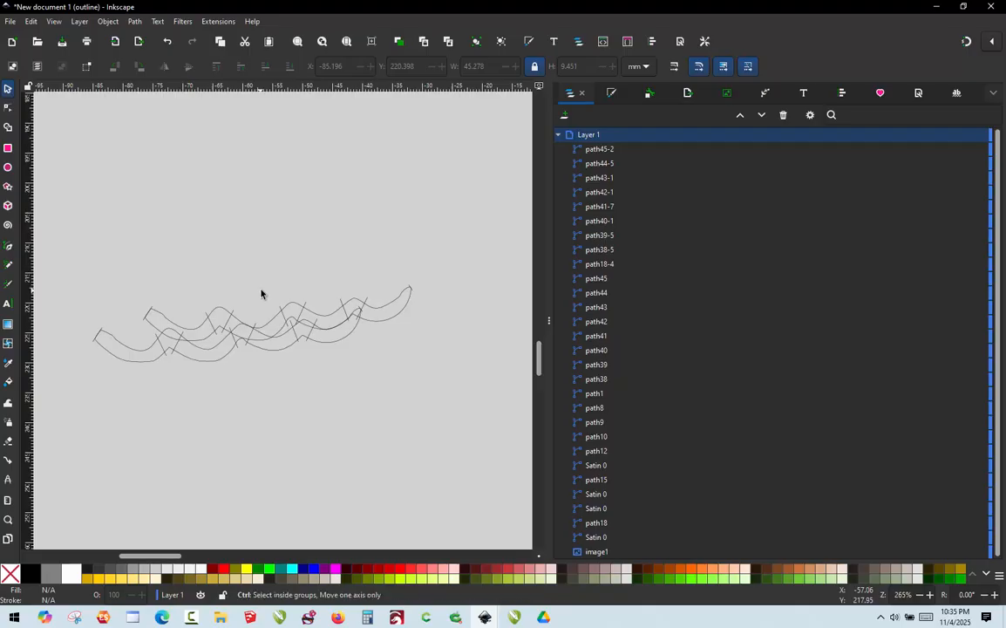
Copy the off-page wave with its eight crossing lines and place the duplicate above it at about X -75.6, Y 206.4 mm
drag(444, 244, 118, 374)
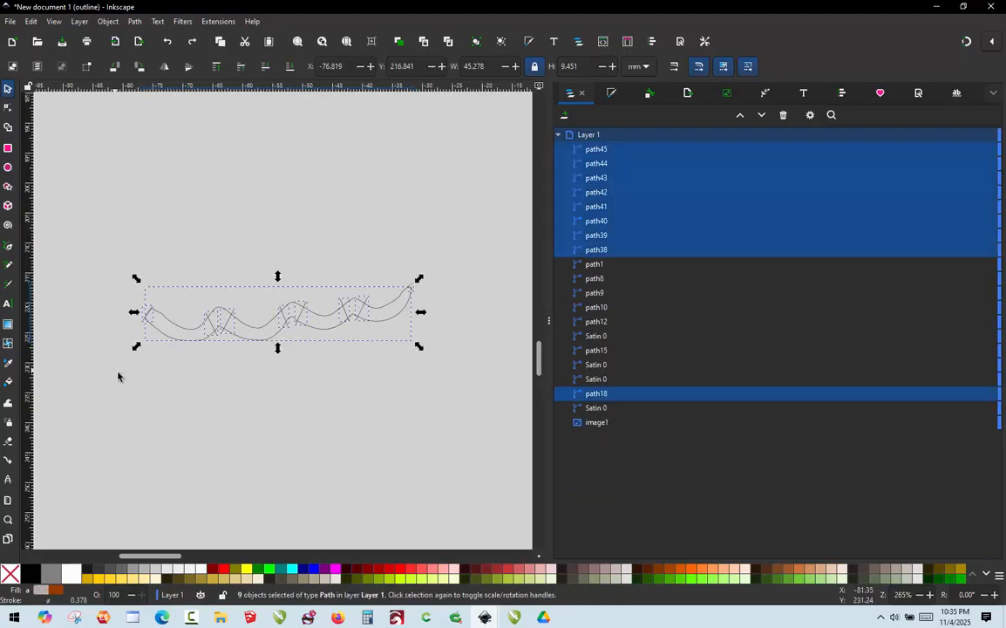
key(ctrl+v)
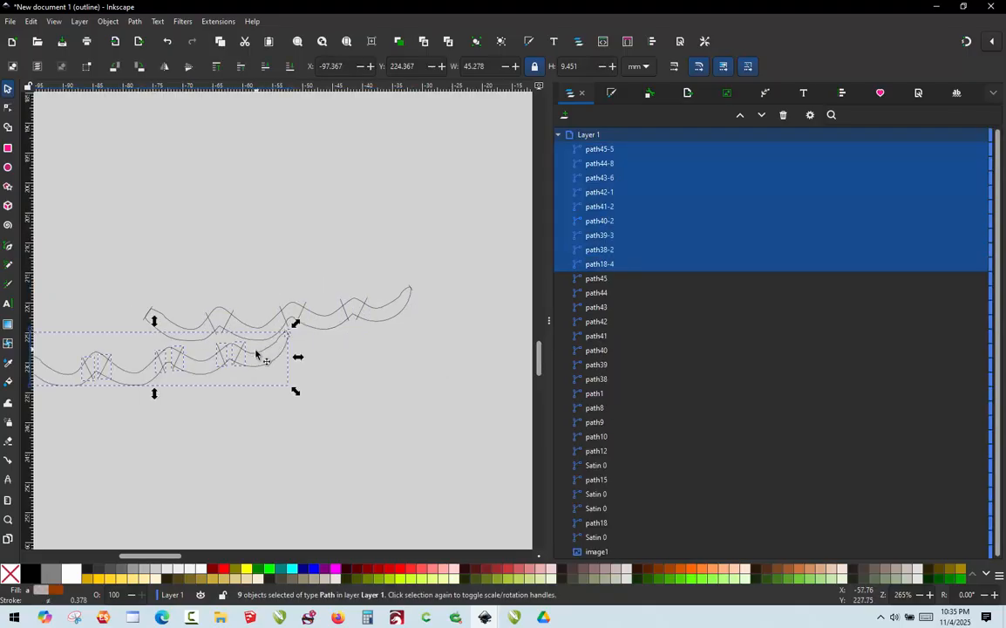
drag(260, 351, 389, 243)
click(198, 204)
Draw a Pencil line across each of the upper wave copy's three troughs nearest its tail-side end
scroll(174, 263, up, 3)
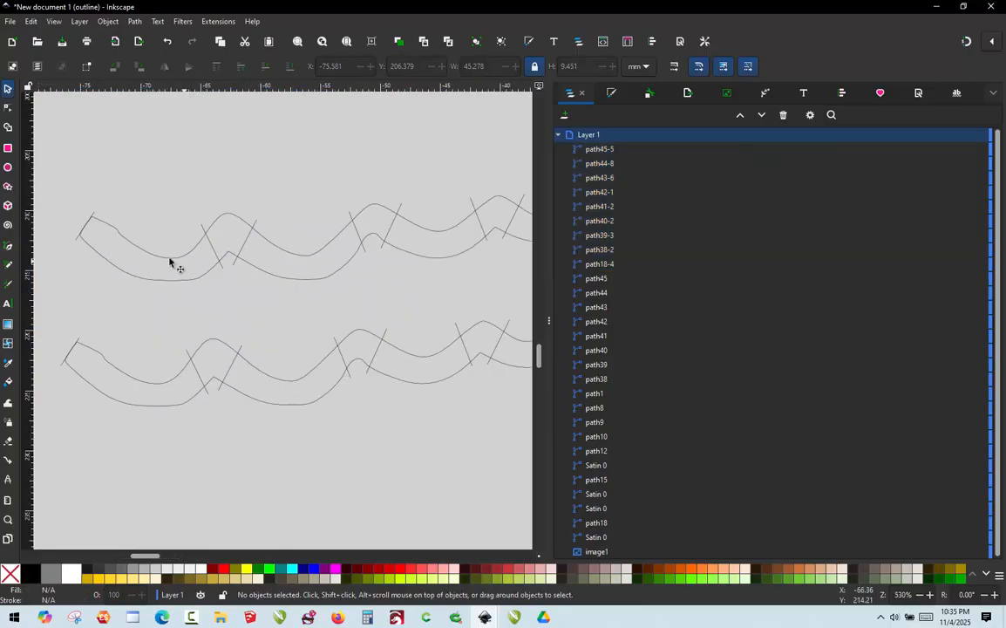
scroll(185, 264, down, 1)
key(p)
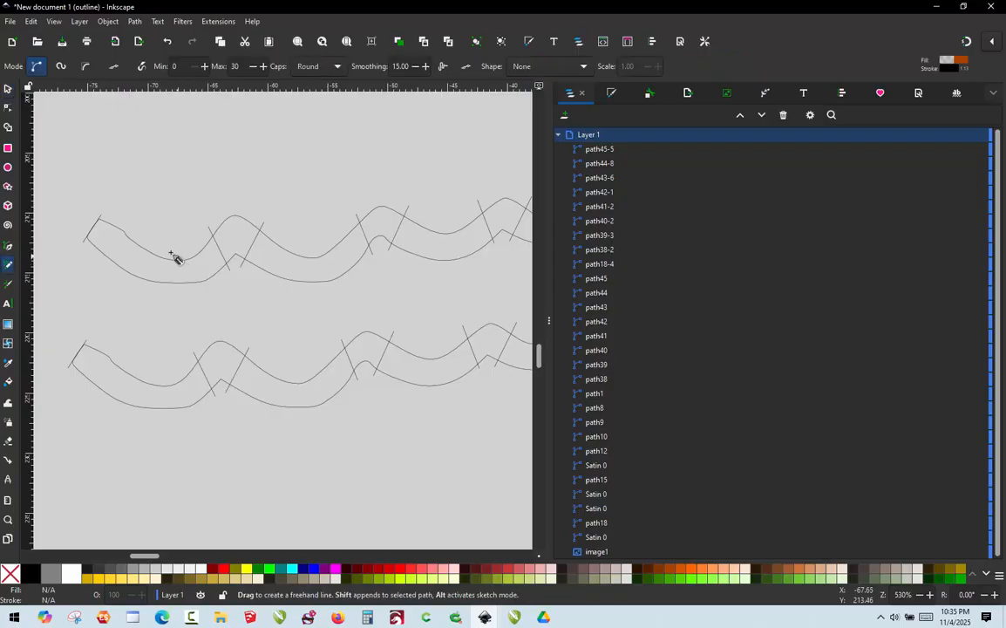
drag(180, 243, 162, 306)
drag(314, 259, 312, 299)
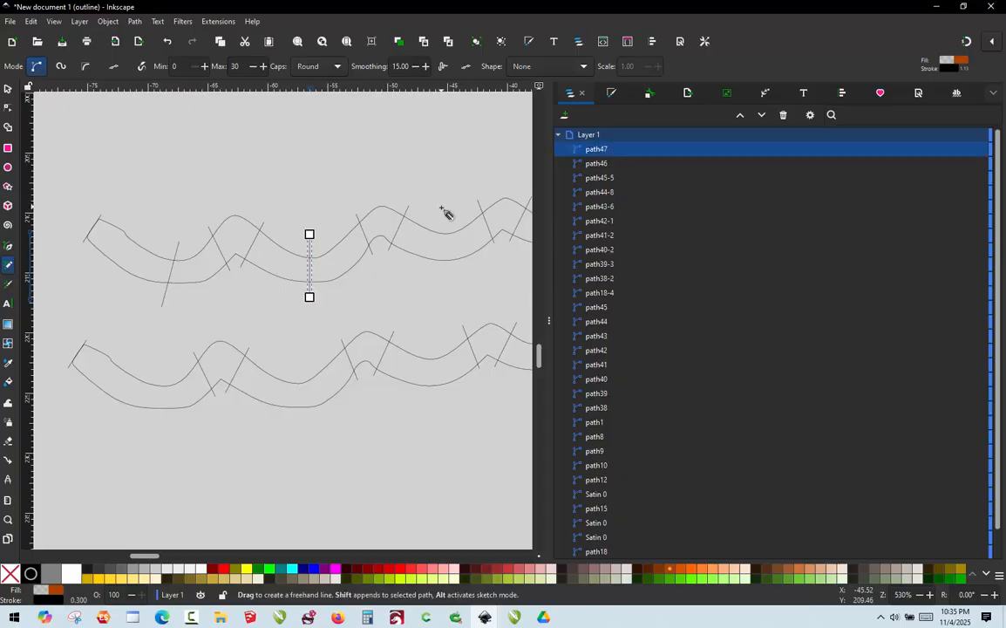
drag(443, 209, 451, 280)
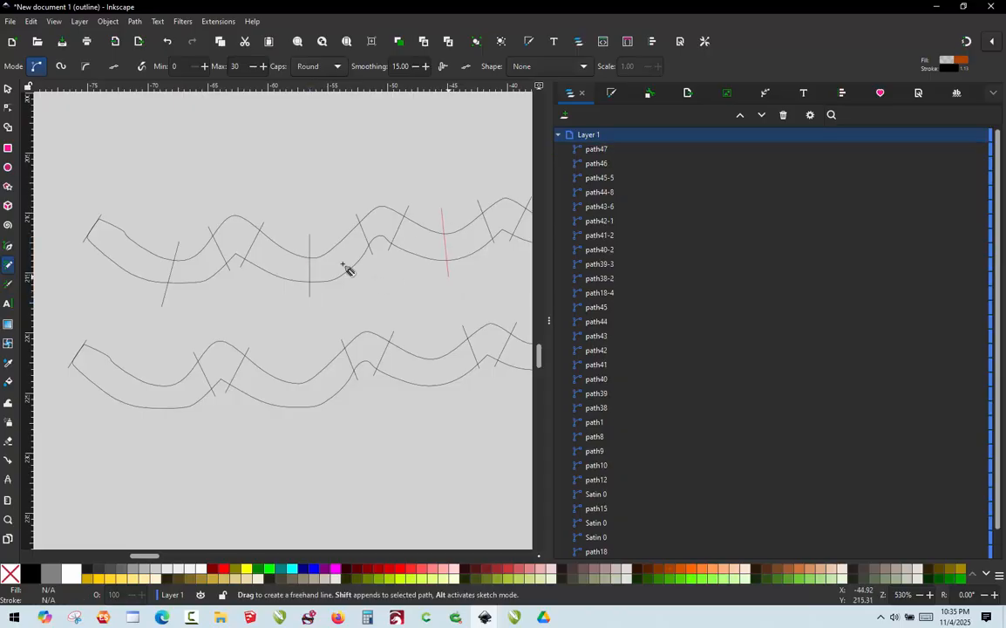
Draw a Pencil line about 0.5 mm wide and 3.2 mm high across the upper wave copy's last trough beside the pointed tip
ctrl+scroll(298, 262, down, 2)
ctrl+scroll(391, 255, up, 4)
drag(410, 225, 415, 298)
ctrl+scroll(420, 317, down, 3)
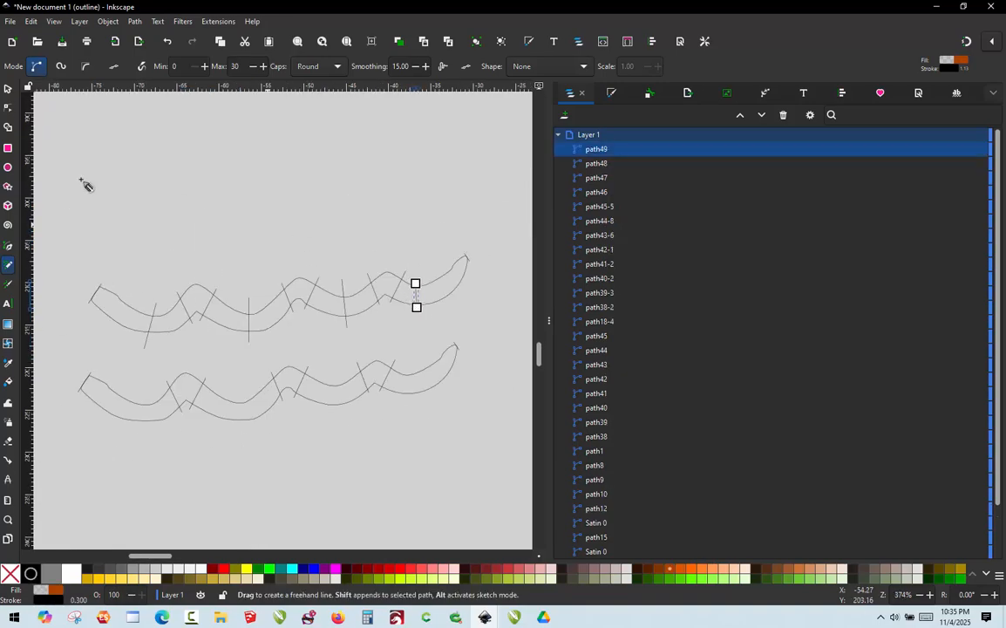
click(9, 87)
click(266, 241)
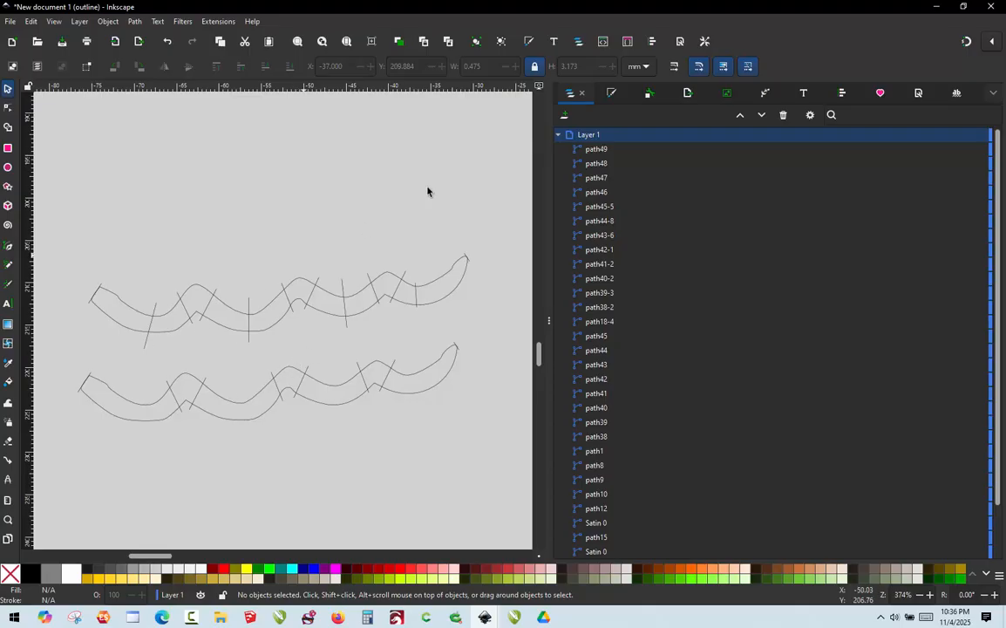
Select both off-page waves with all their crossing lines and convert them with Ink/Stitch Fill to satin using the default options
ctrl+scroll(427, 218, down, 2)
ctrl+scroll(427, 217, up, 1)
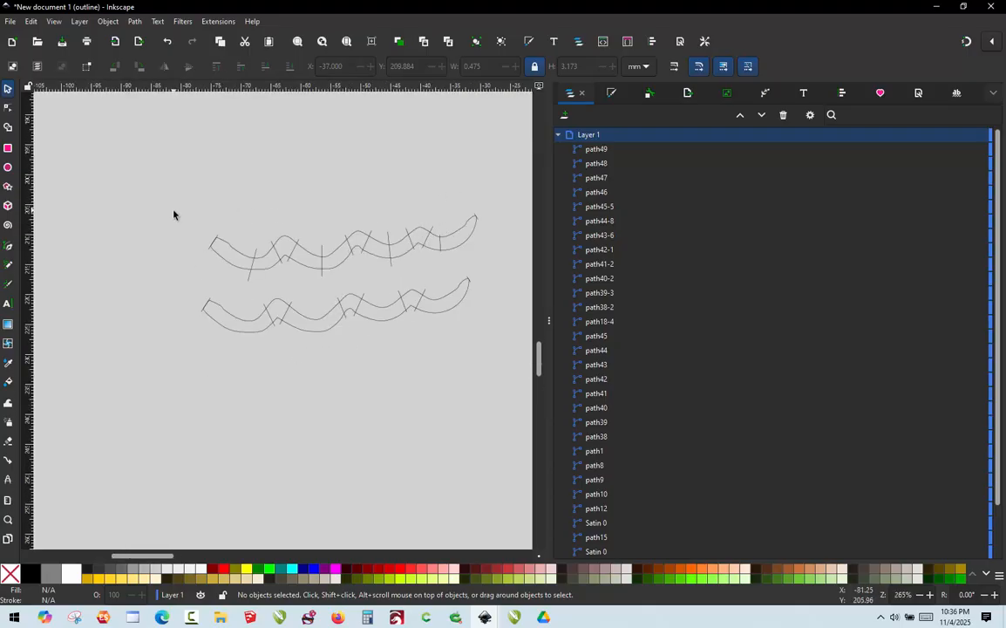
mouse_move(173, 211)
mouse_down()
mouse_move(504, 380)
mouse_move(514, 370)
mouse_up()
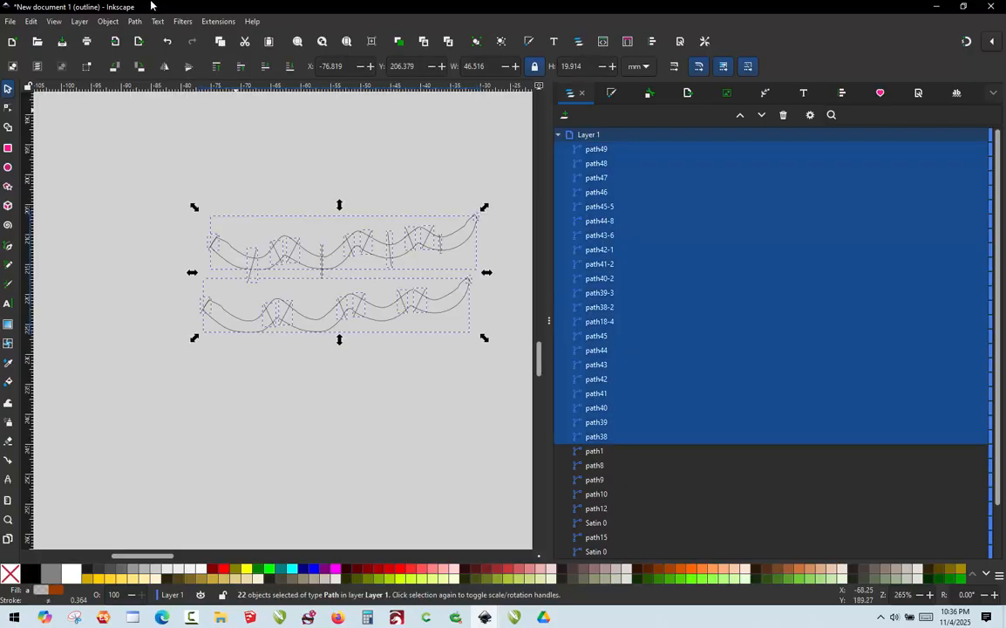
click(219, 22)
mouse_move(294, 185)
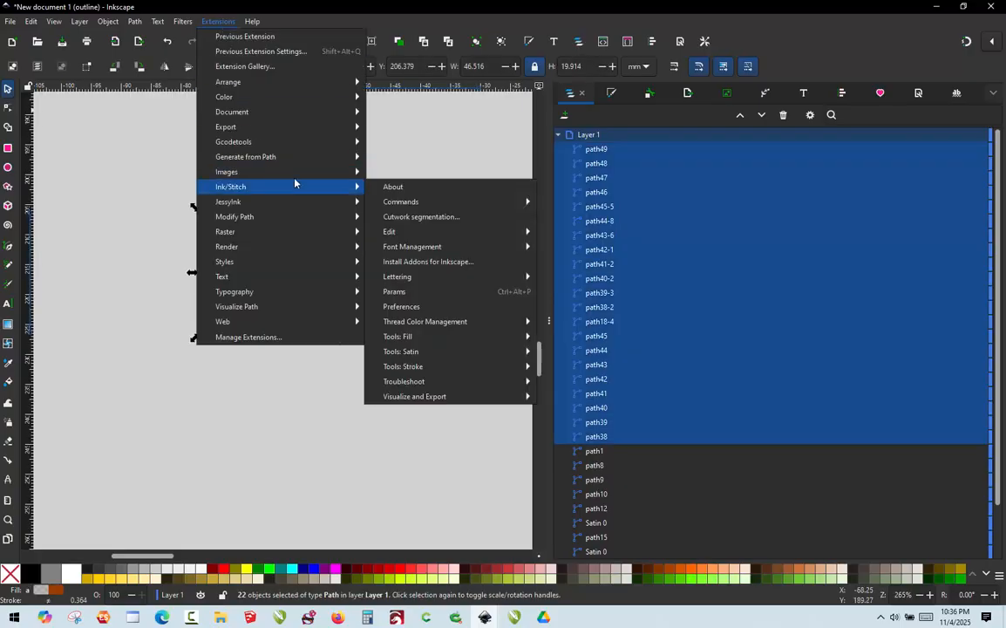
mouse_move(460, 366)
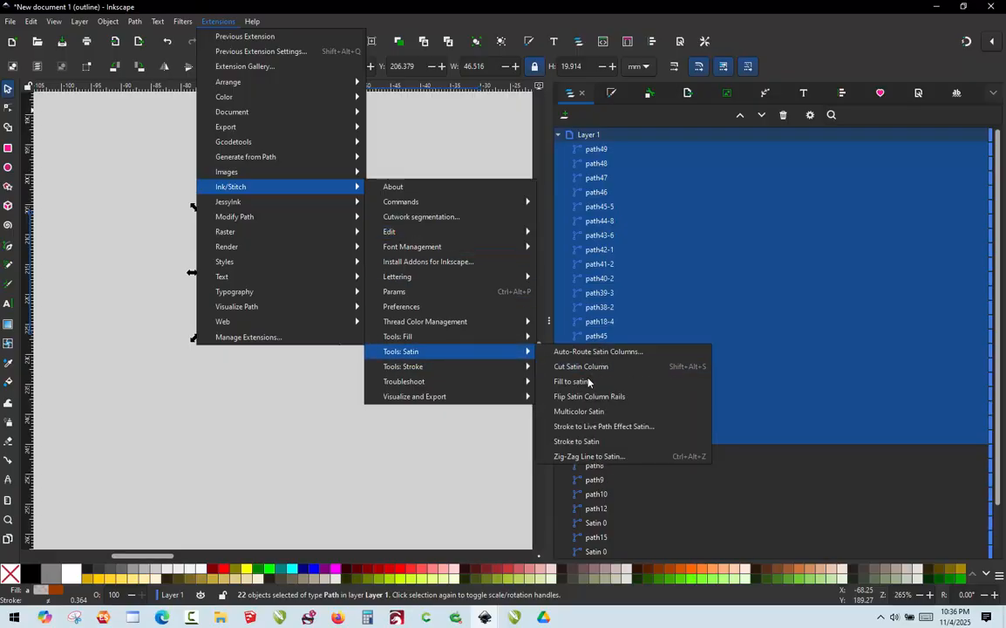
click(584, 382)
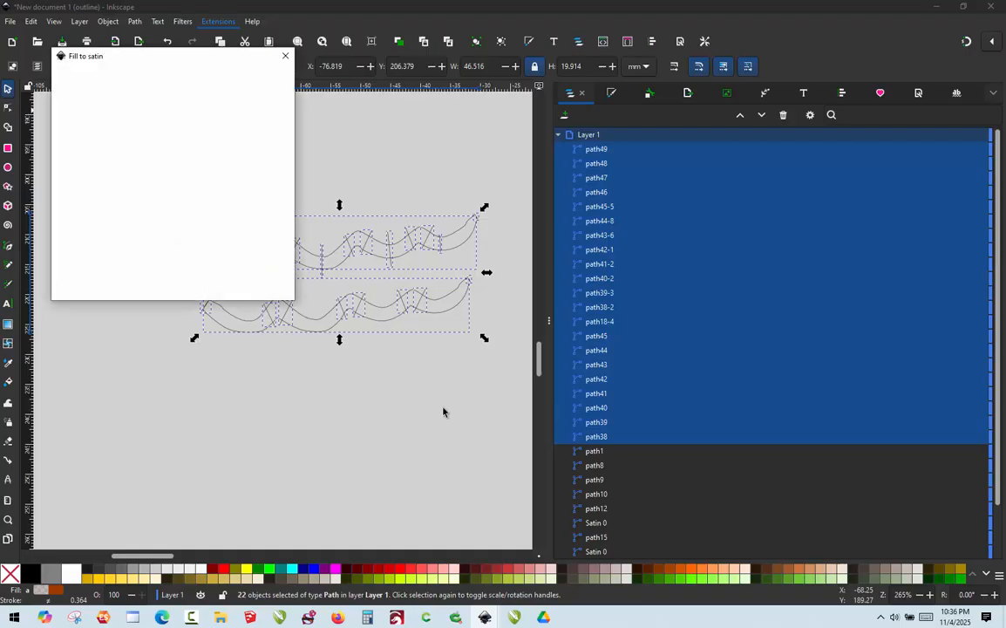
click(265, 289)
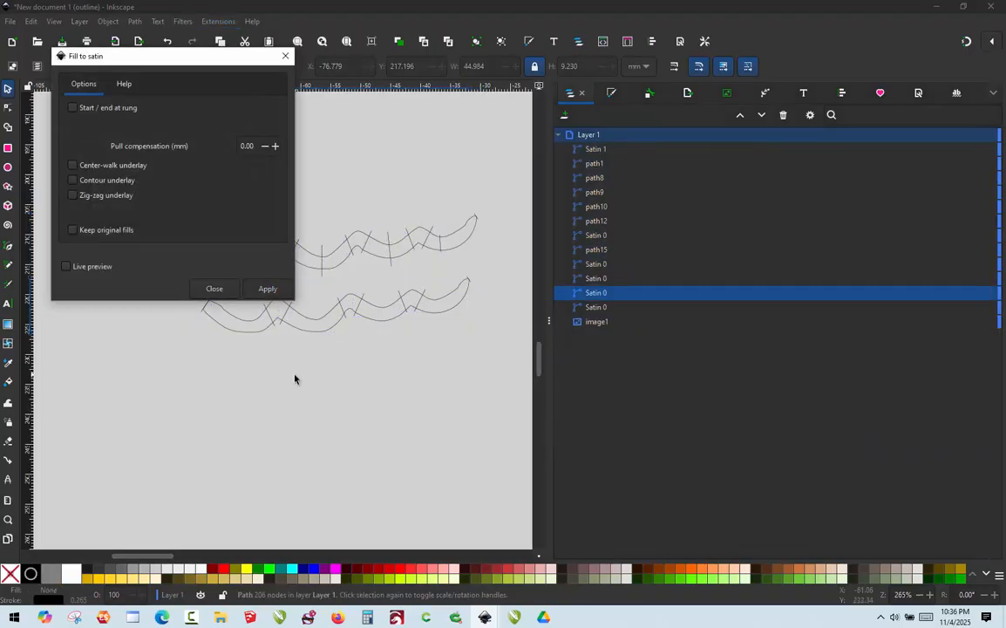
click(208, 291)
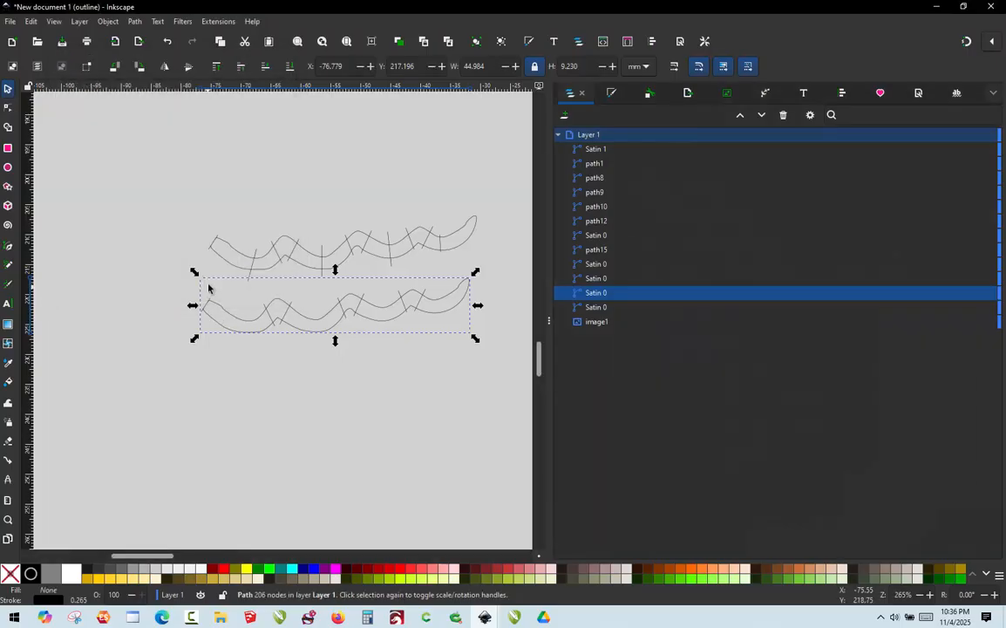
Select both off-page satin waves and compare their stitch paths in the Ink/Stitch Params preview, leaving the parameters unapplied
click(149, 236)
drag(155, 209, 512, 393)
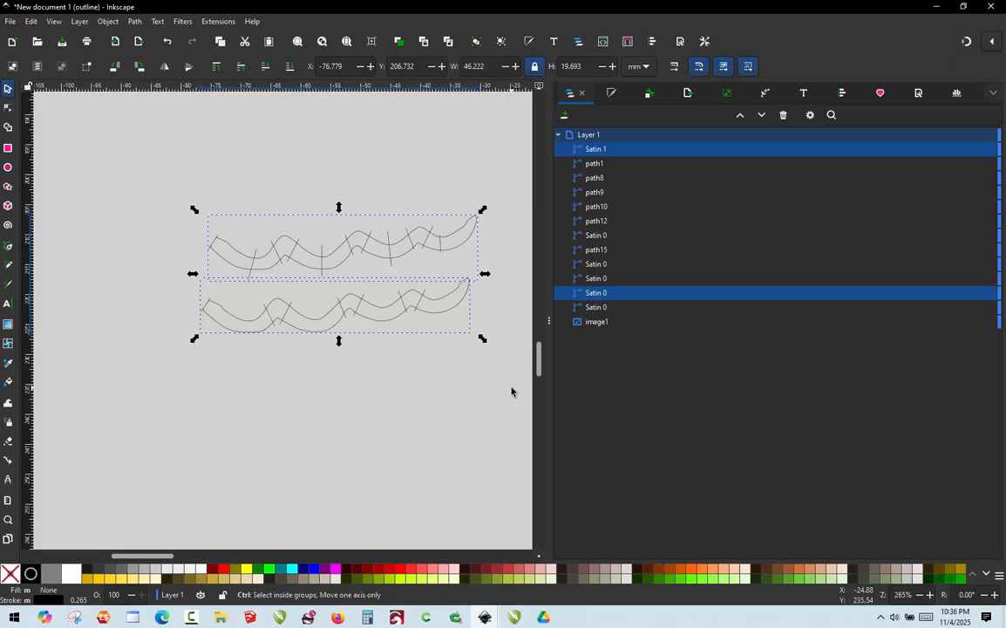
key(ctrl+alt+p)
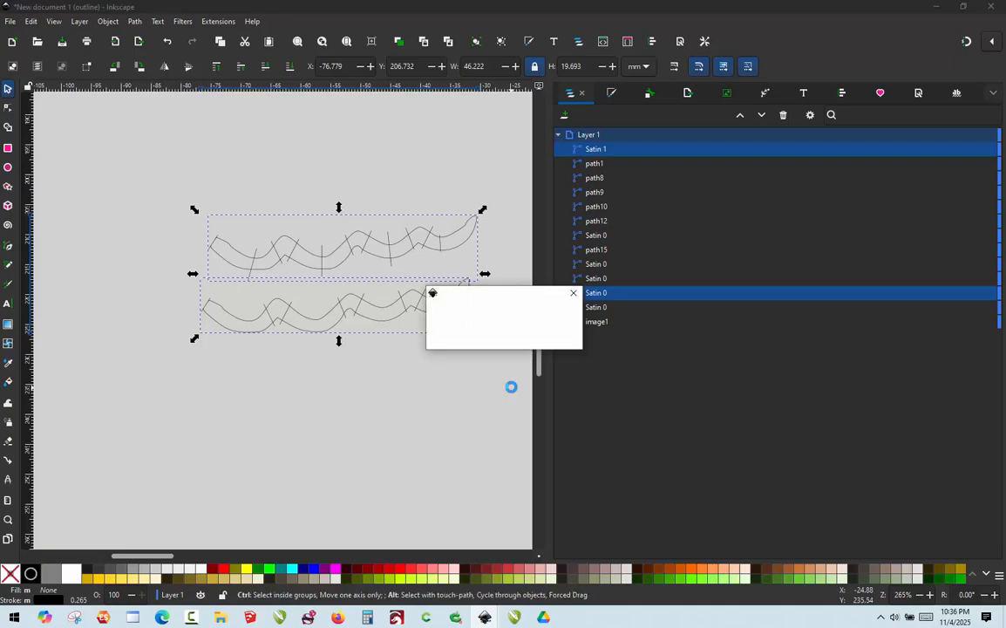
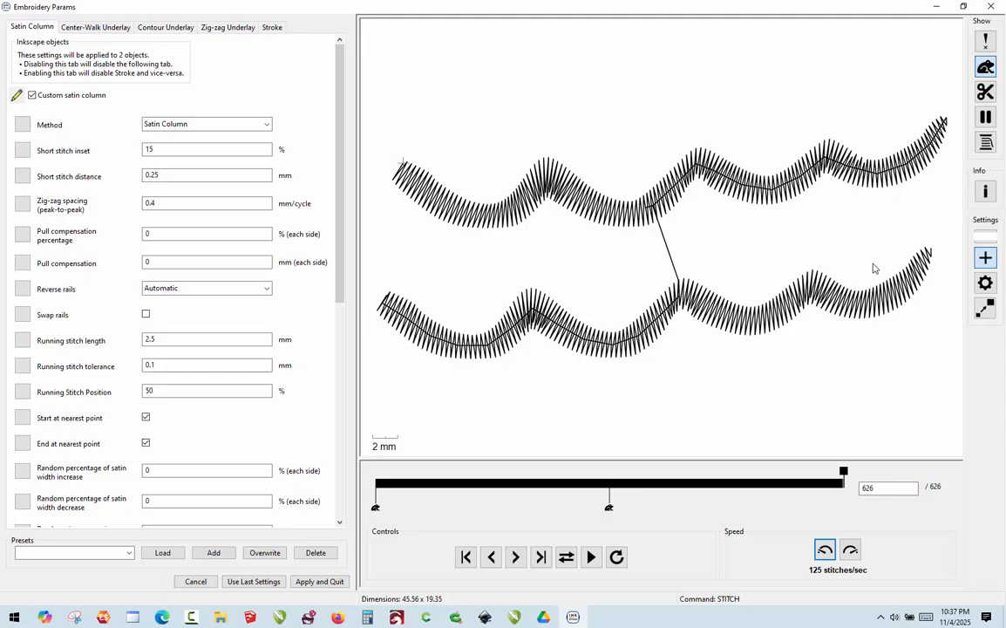
click(1001, 6)
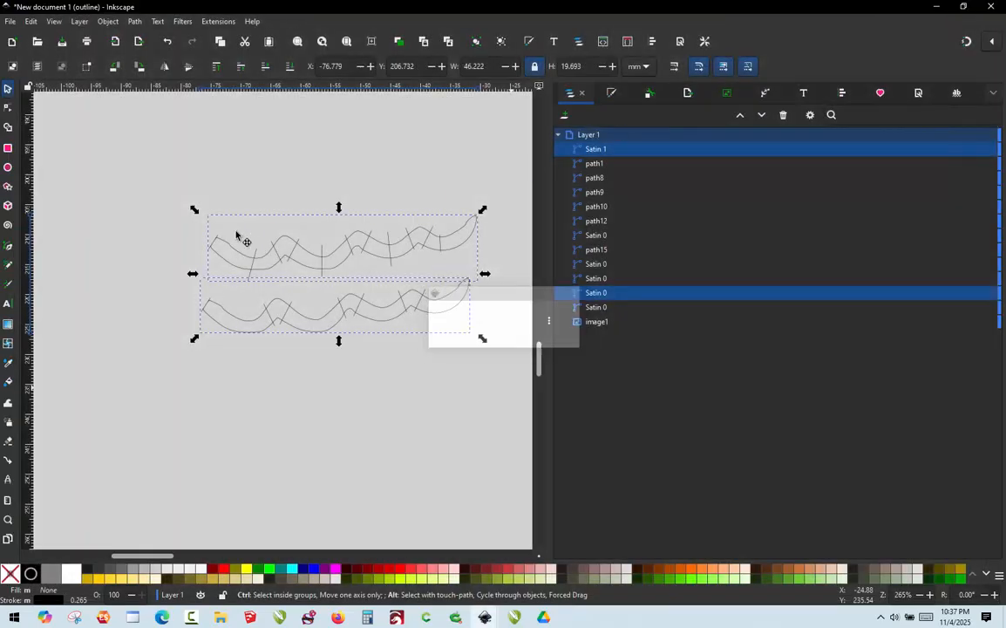
Delete both off-page satin waves
click(159, 194)
drag(157, 188, 486, 355)
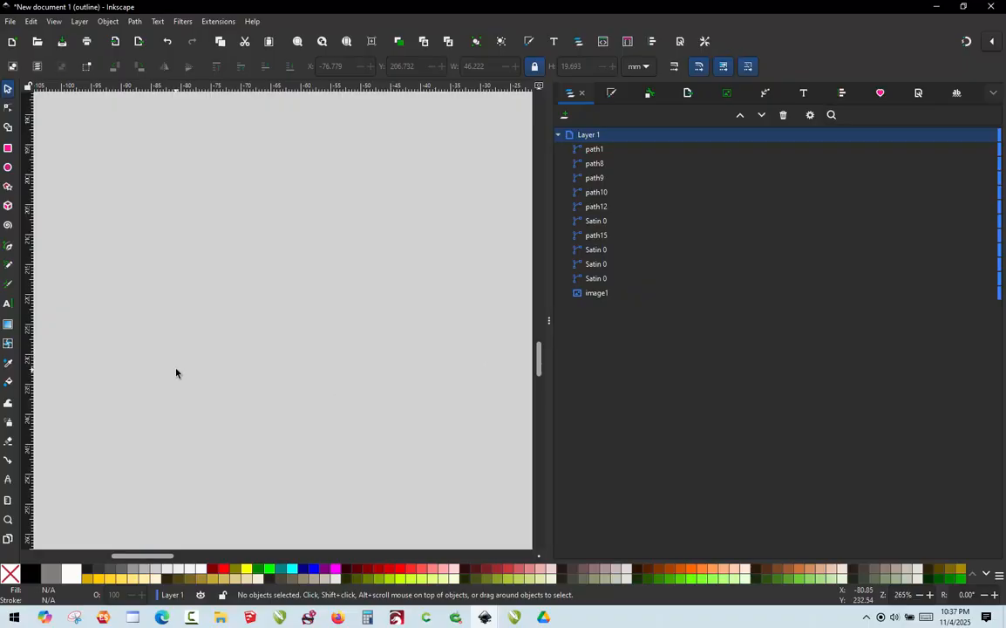
scroll(176, 368, down, 3)
scroll(227, 305, down, 2)
scroll(417, 297, up, 3)
scroll(440, 293, down, 1)
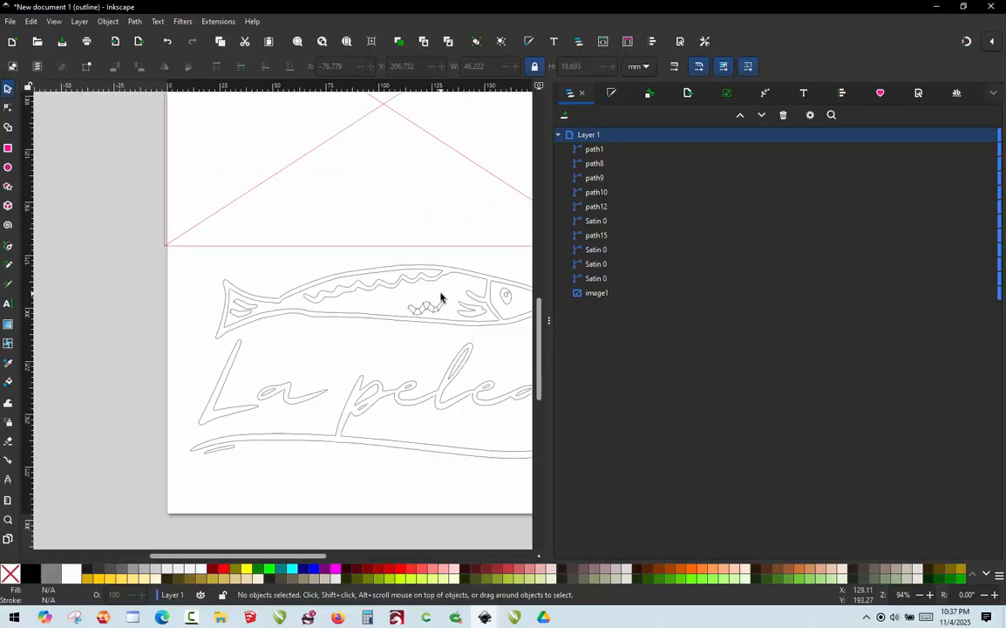
scroll(402, 319, down, 1)
scroll(402, 317, up, 2)
Undo the recent edits back to the state where the middle wave and its eight crossing lines sit inside the fish body
key(ctrl+z)
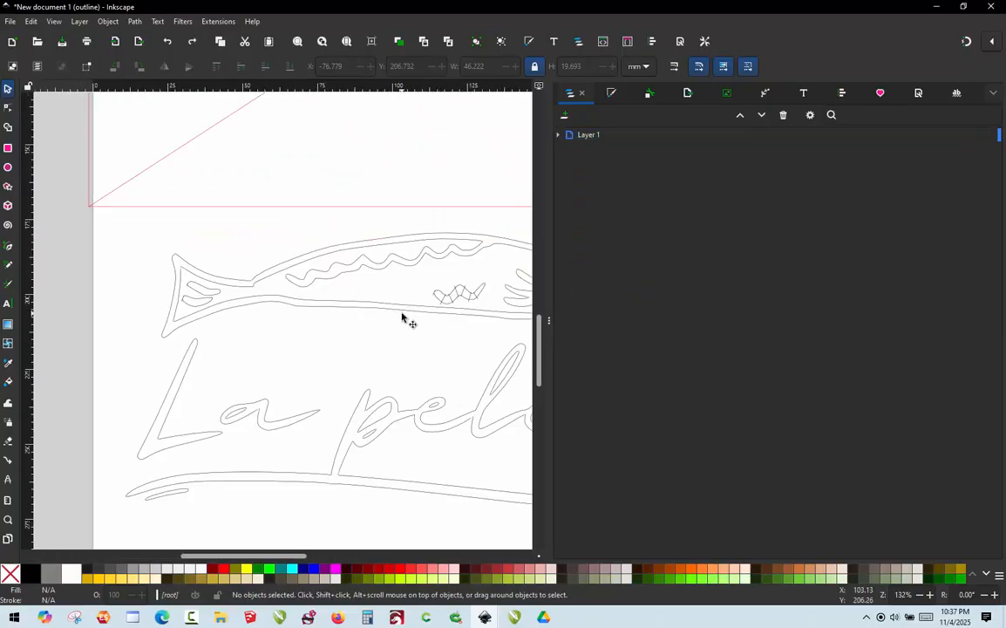
scroll(355, 321, down, 2)
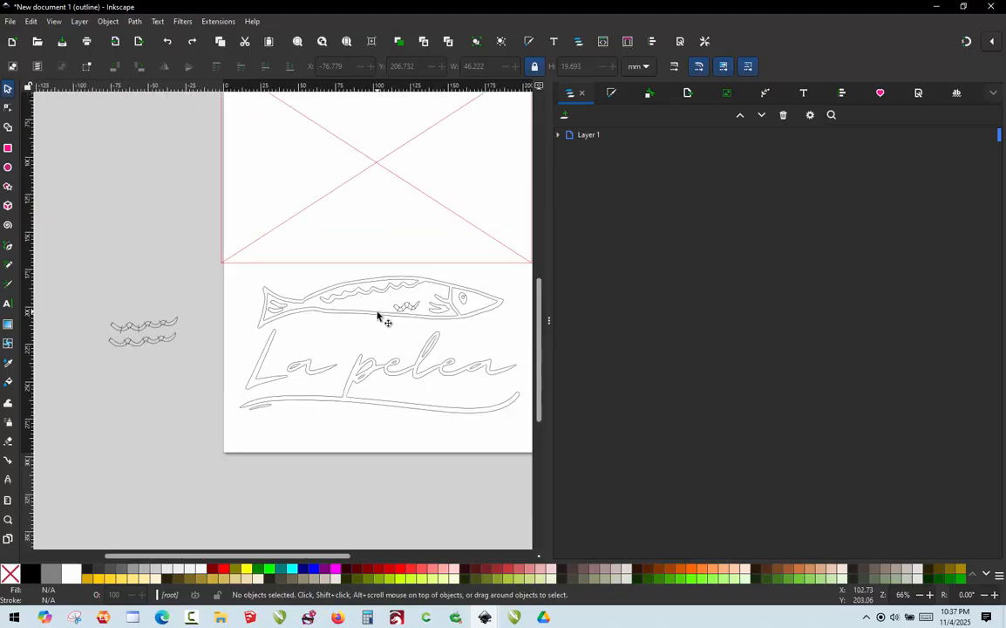
key(ctrl+z)
key(ctrl+z)
key(ctrl+z)
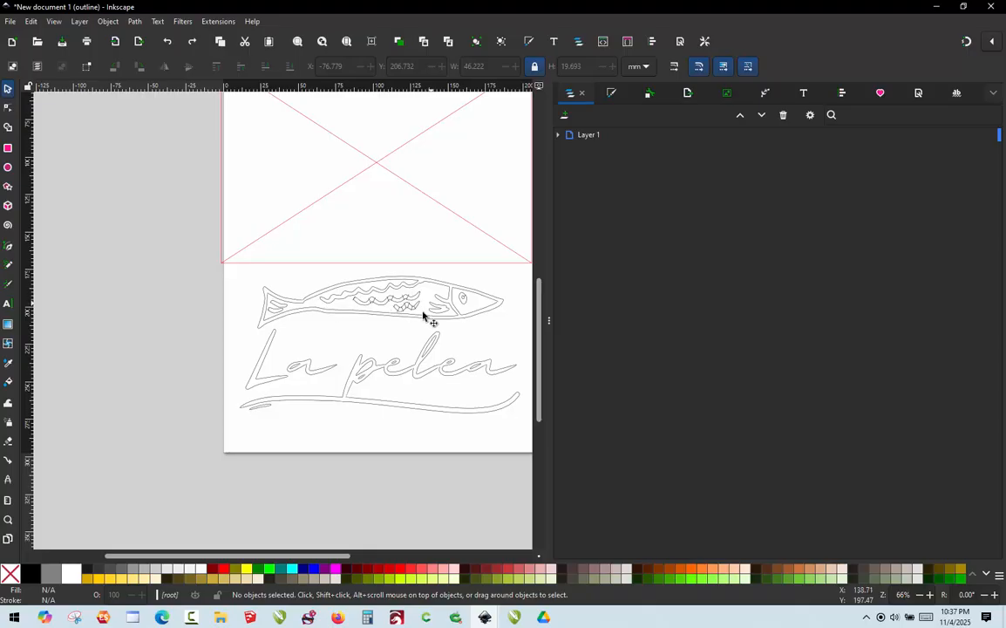
scroll(424, 307, up, 3)
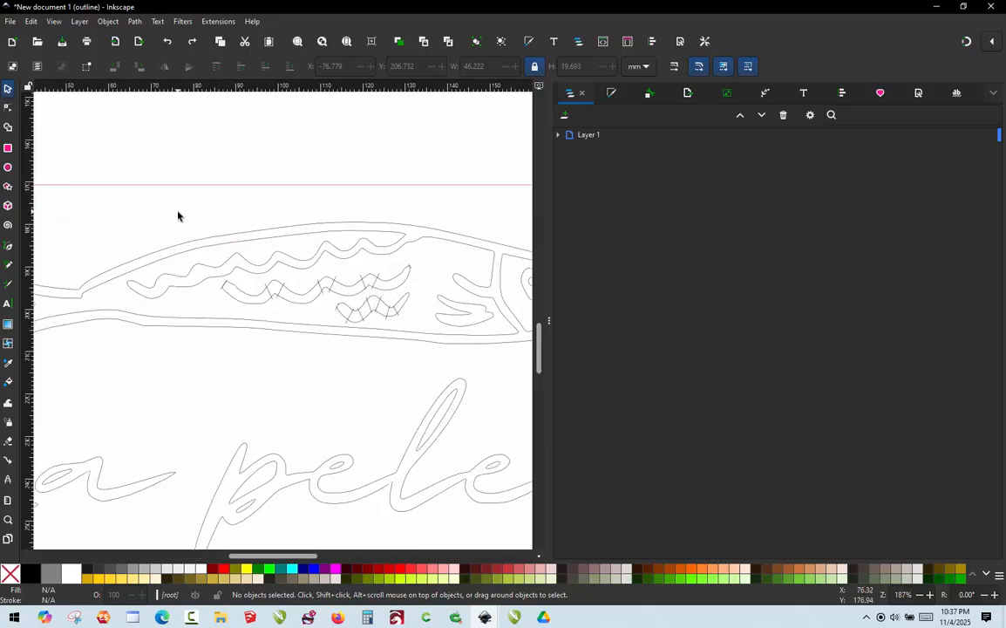
Convert the fish's middle wave and its eight crossing lines with Ink/Stitch Fill to satin using the default options
drag(174, 213, 427, 307)
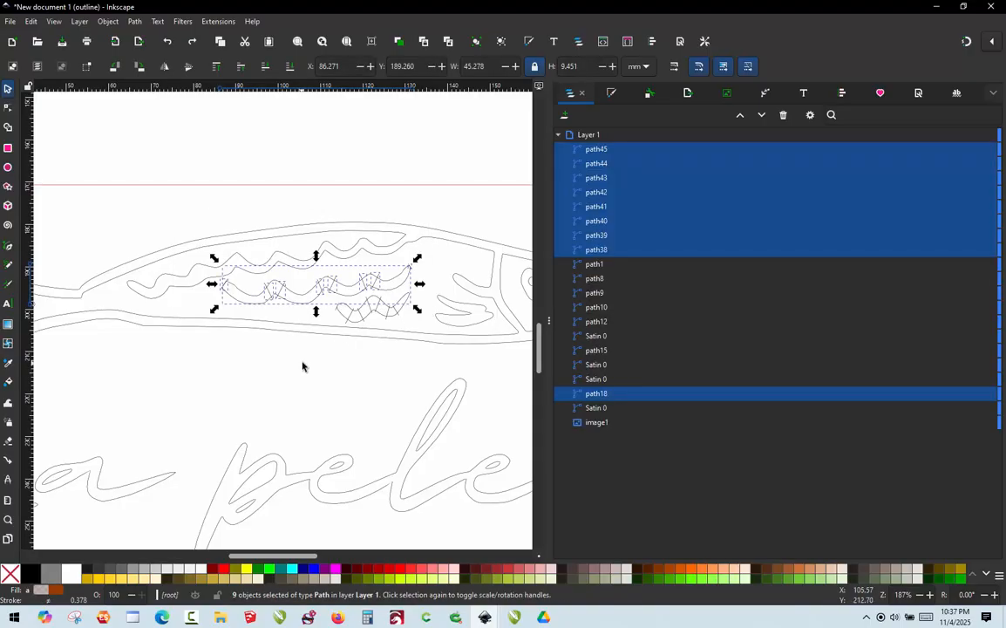
click(302, 366)
click(333, 291)
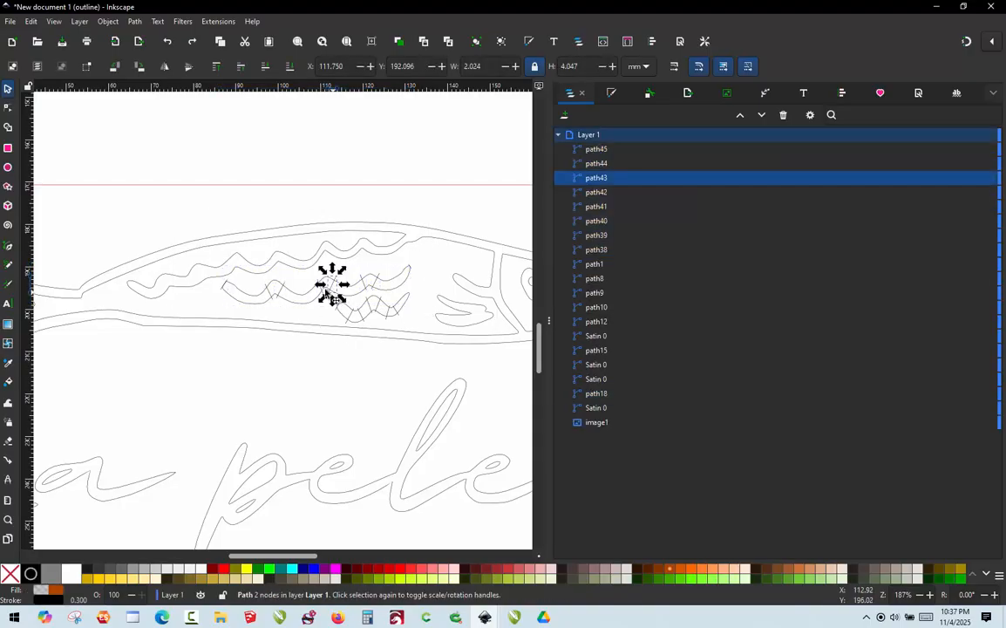
click(183, 162)
key(Escape)
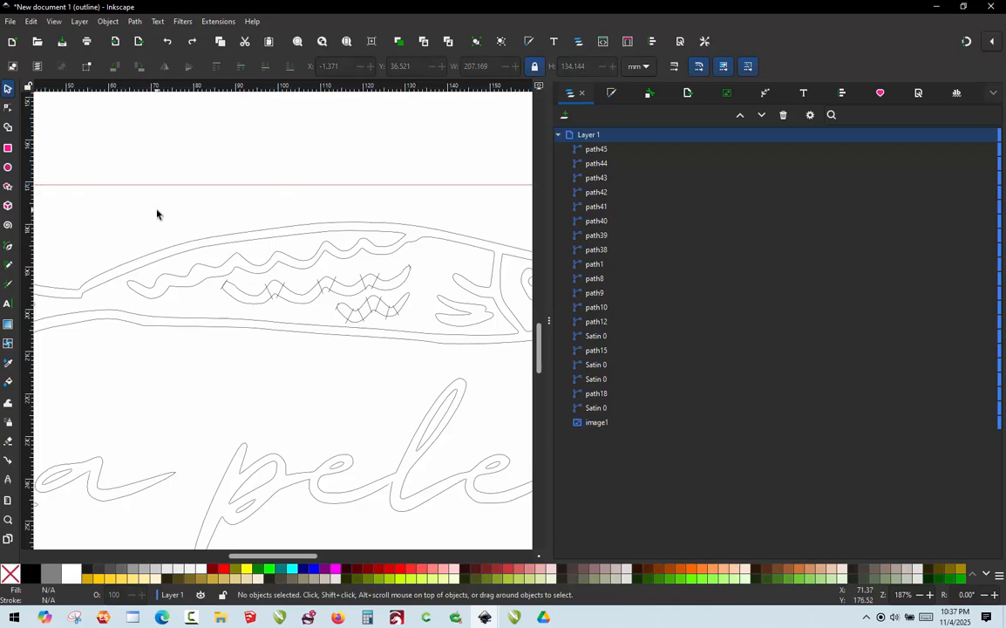
drag(161, 216, 427, 311)
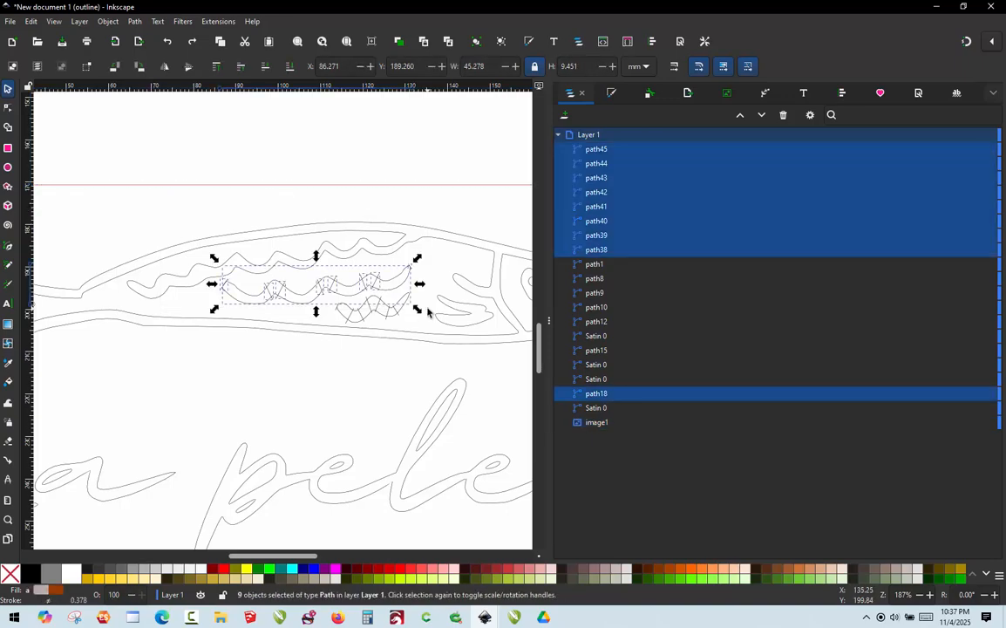
click(218, 21)
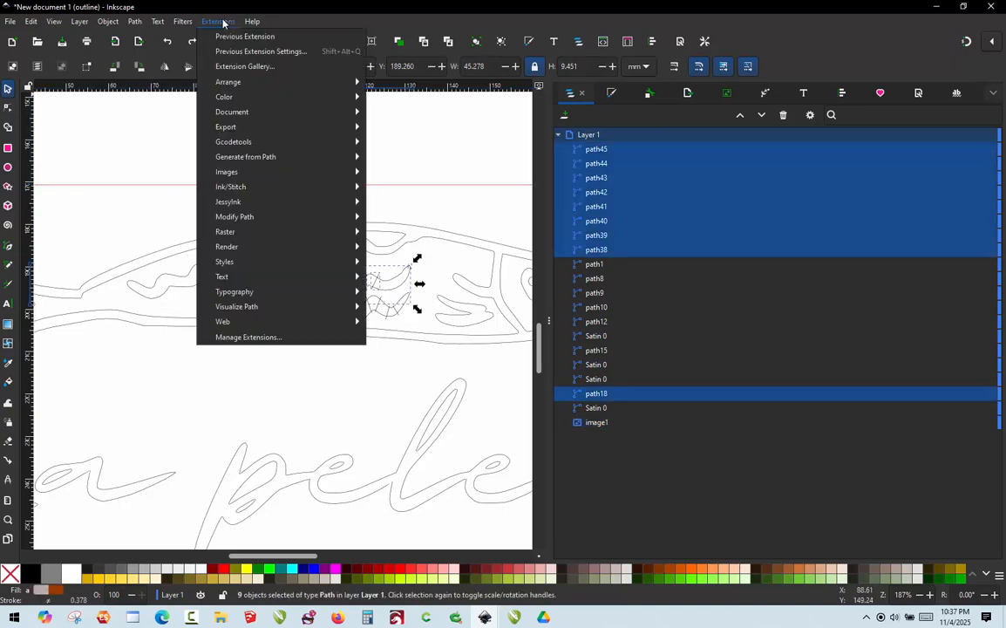
mouse_move(264, 184)
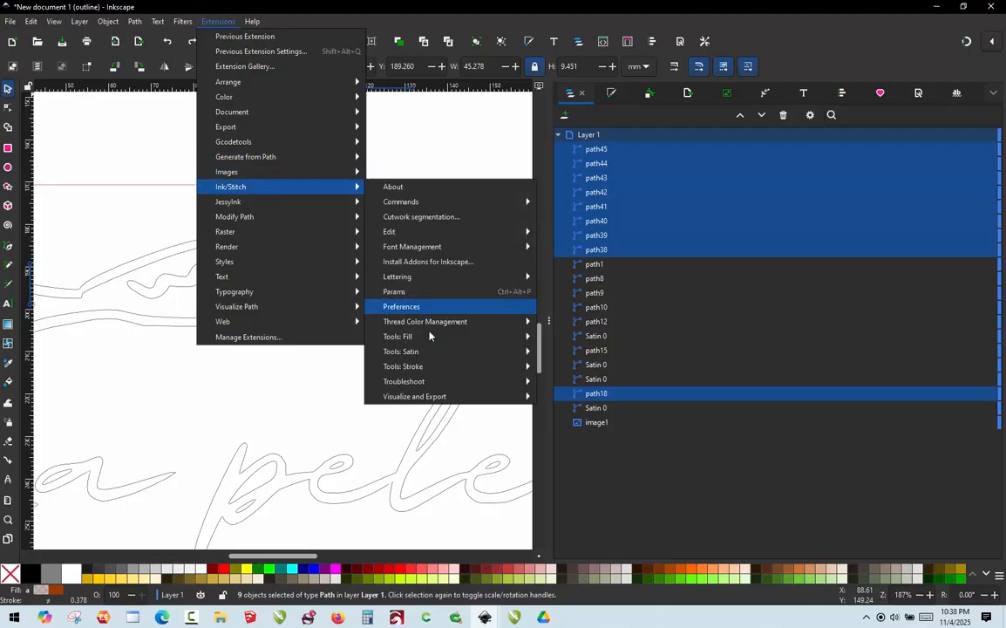
mouse_move(483, 356)
click(576, 383)
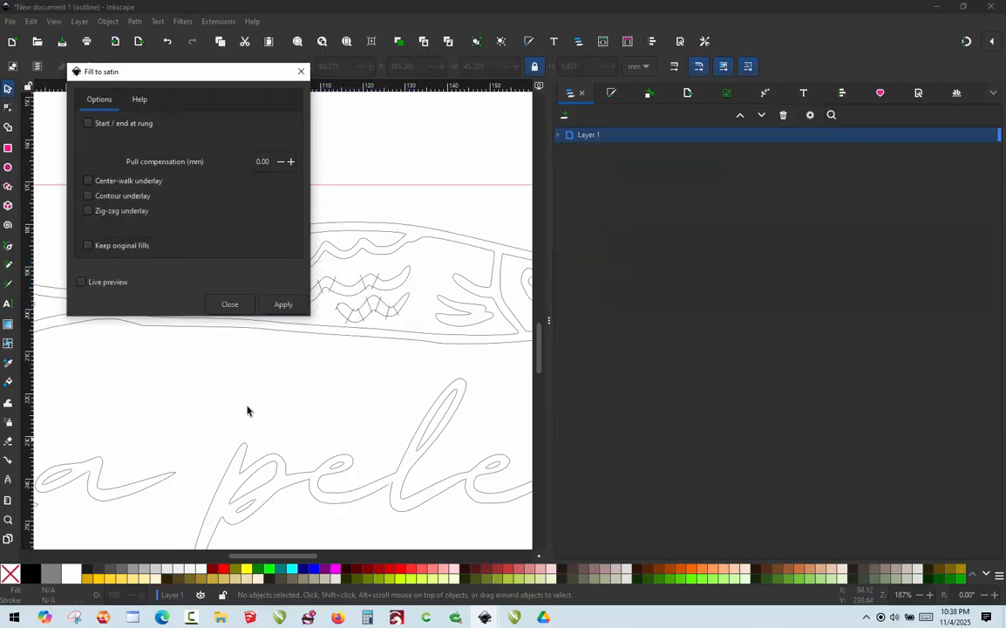
click(232, 308)
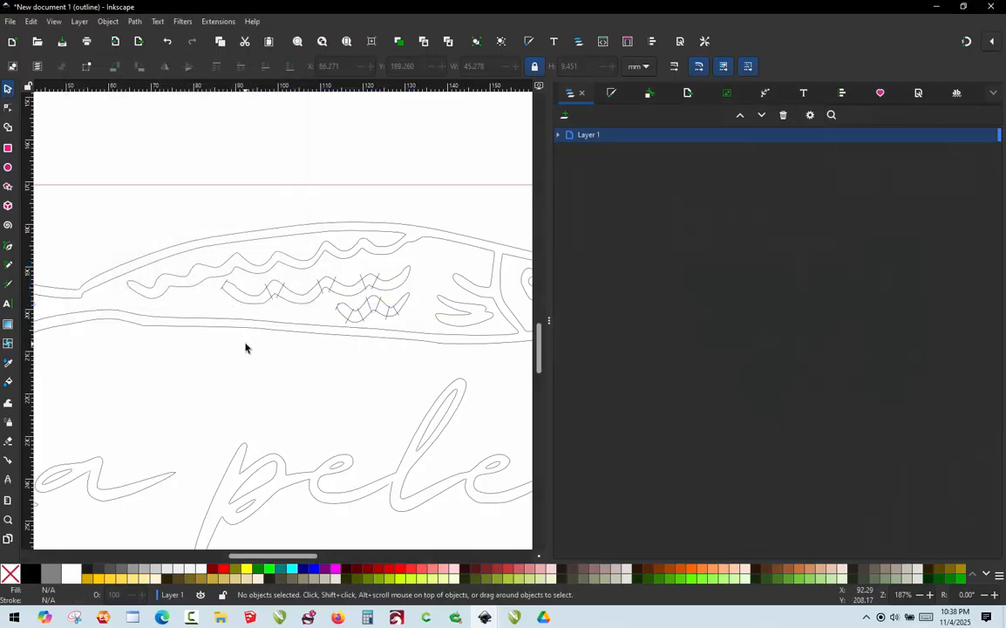
Examine the fish's satin and filled shapes in normal display mode, and return the view to outline mode
key(ctrl+KP_5)
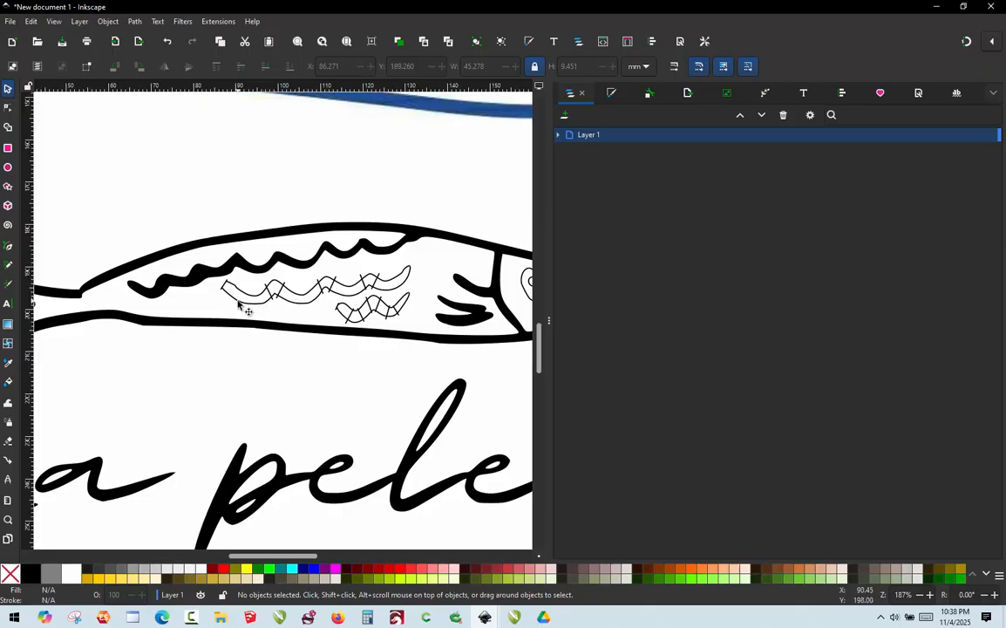
scroll(296, 257, down, 1)
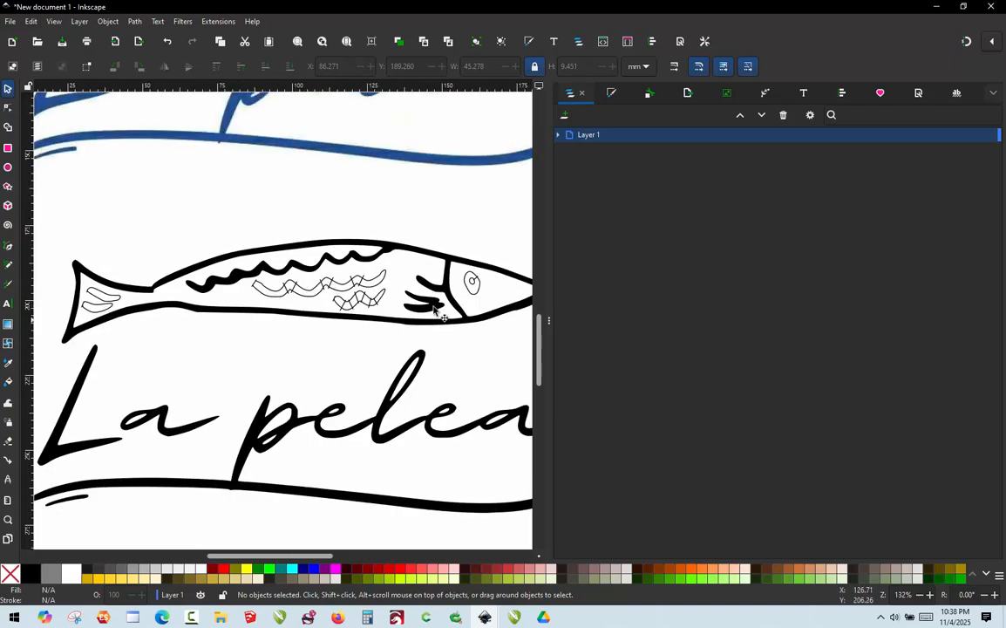
scroll(418, 273, up, 1)
scroll(499, 264, down, 1)
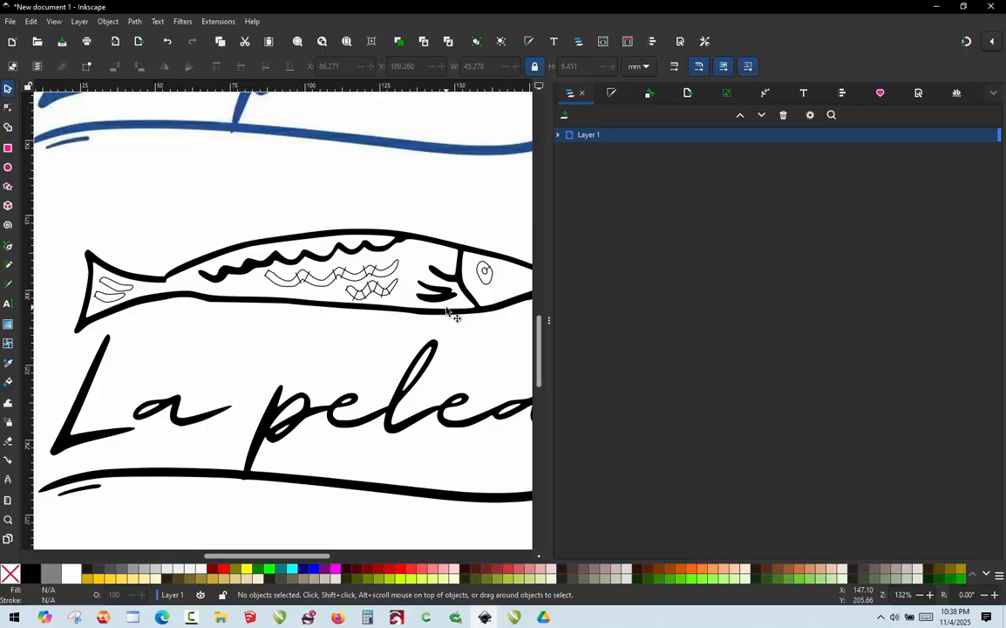
scroll(310, 262, up, 3)
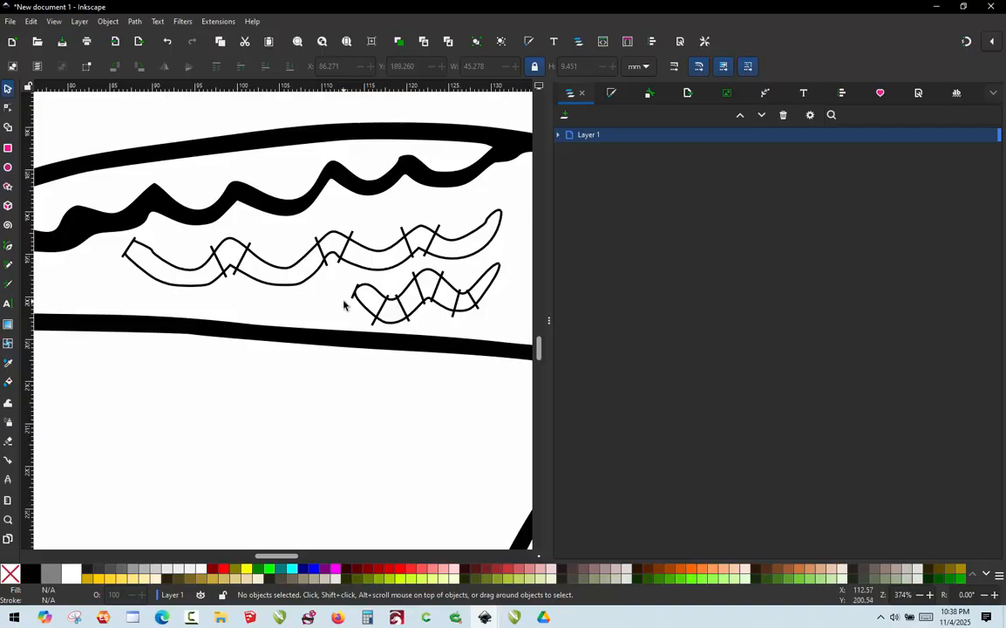
scroll(338, 312, down, 5)
scroll(454, 331, up, 4)
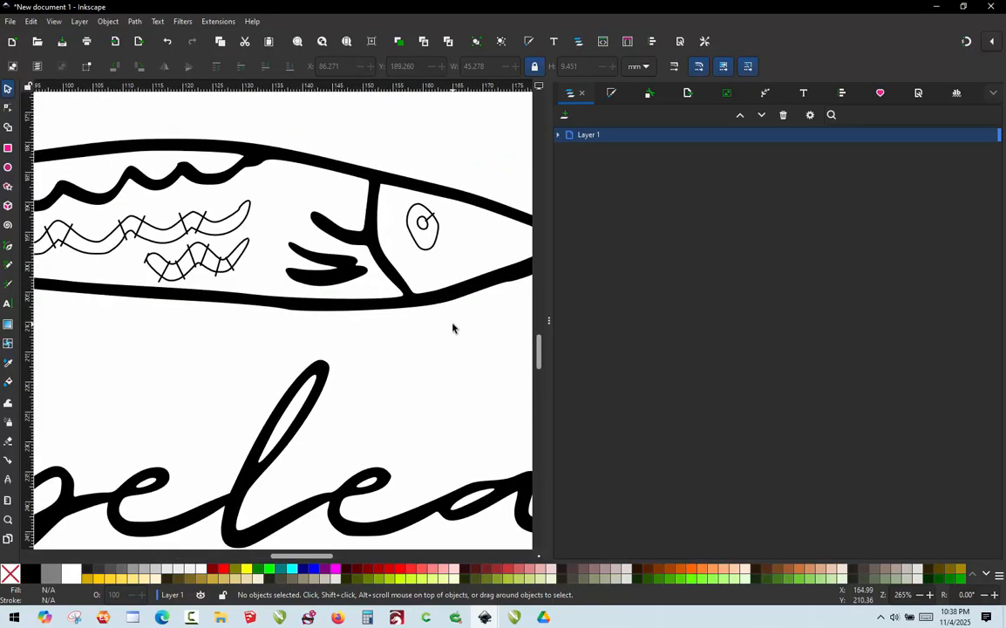
key(ctrl+KP_5)
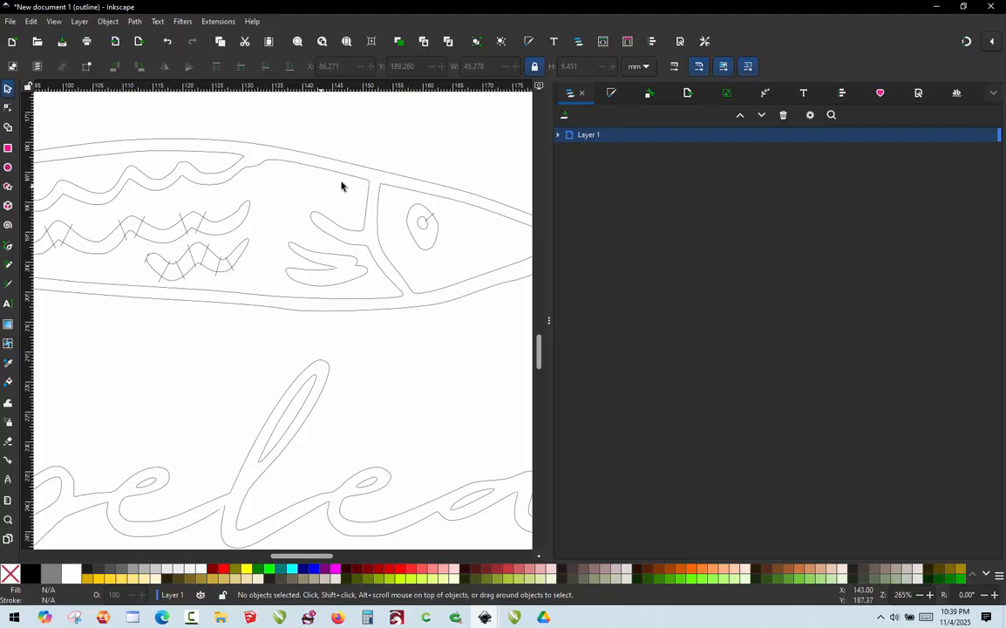
Draw Pencil lines across the fish's lower outline on both sides of the gill junction, plus one line along the outline crossing both
scroll(366, 186, up, 2)
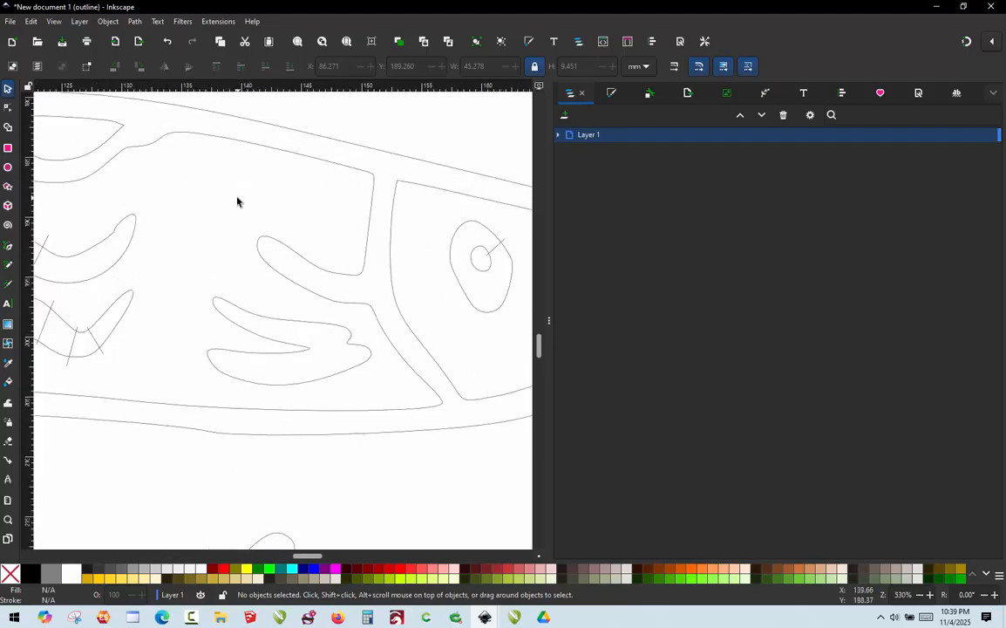
scroll(320, 271, down, 2)
scroll(373, 267, up, 2)
scroll(259, 416, up, 2)
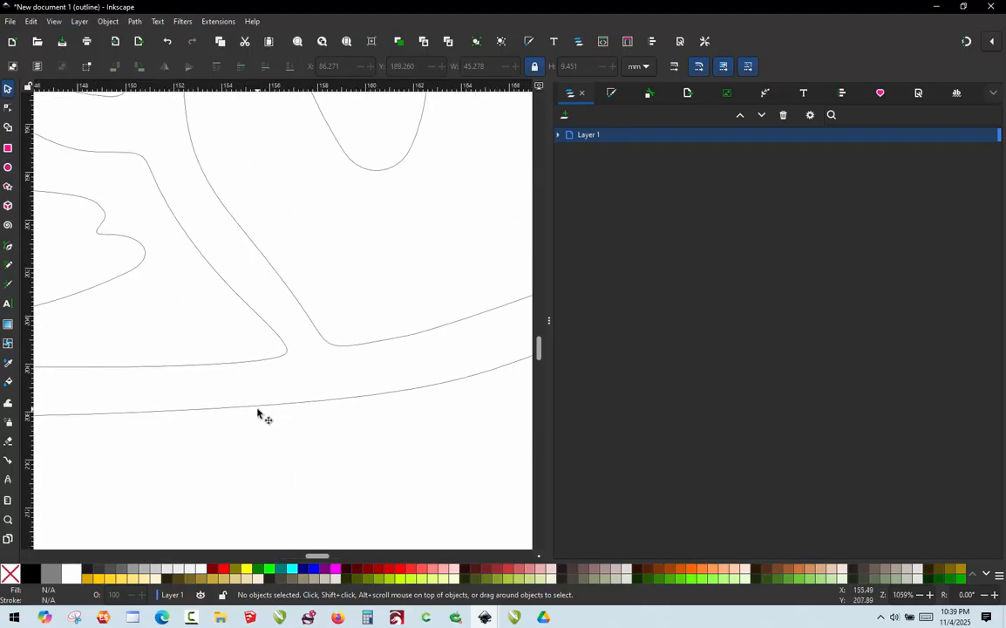
scroll(258, 414, up, 1)
scroll(257, 413, down, 4)
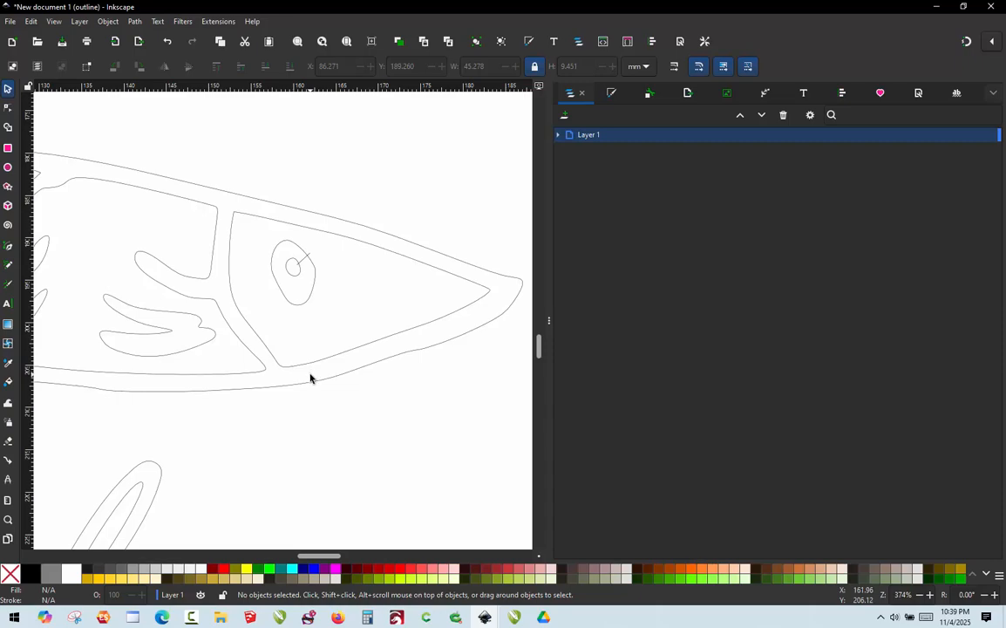
ctrl+scroll(292, 380, up, 2)
ctrl+scroll(253, 373, up, 1)
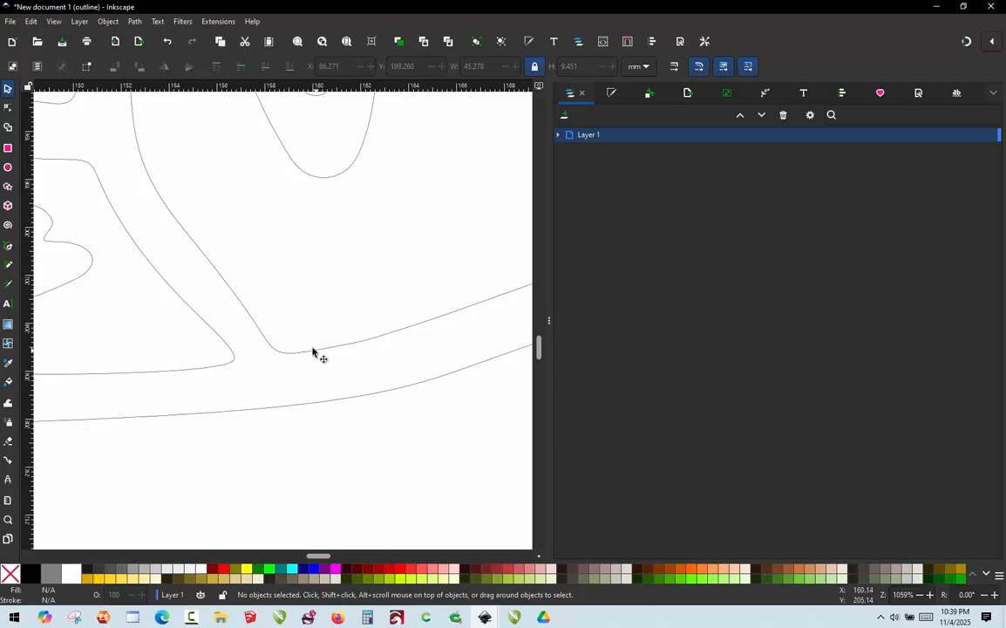
key(p)
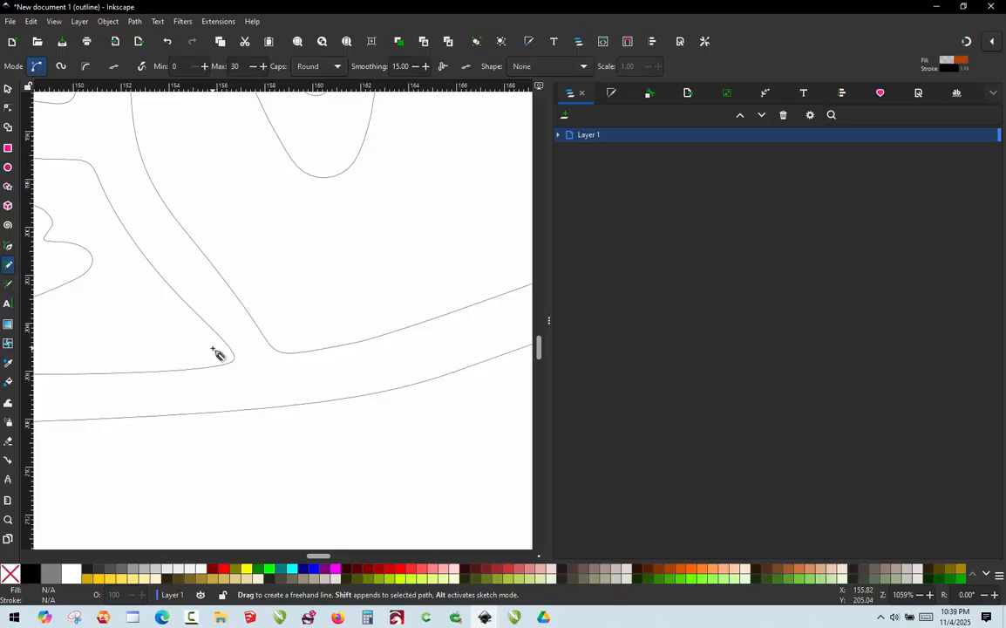
drag(213, 350, 214, 433)
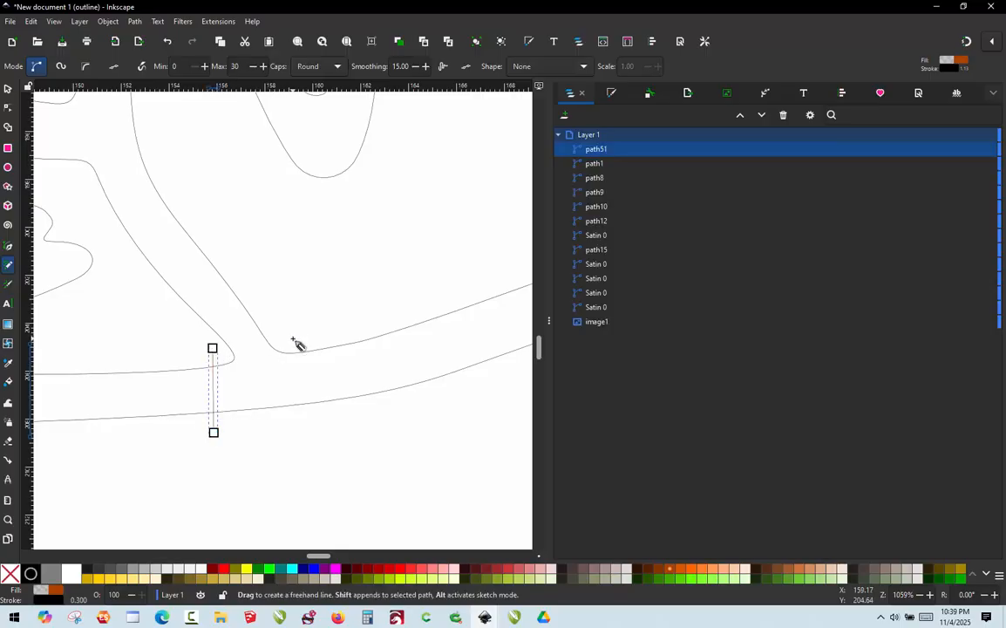
mouse_move(293, 337)
mouse_down()
mouse_move(307, 387)
mouse_move(298, 423)
mouse_up()
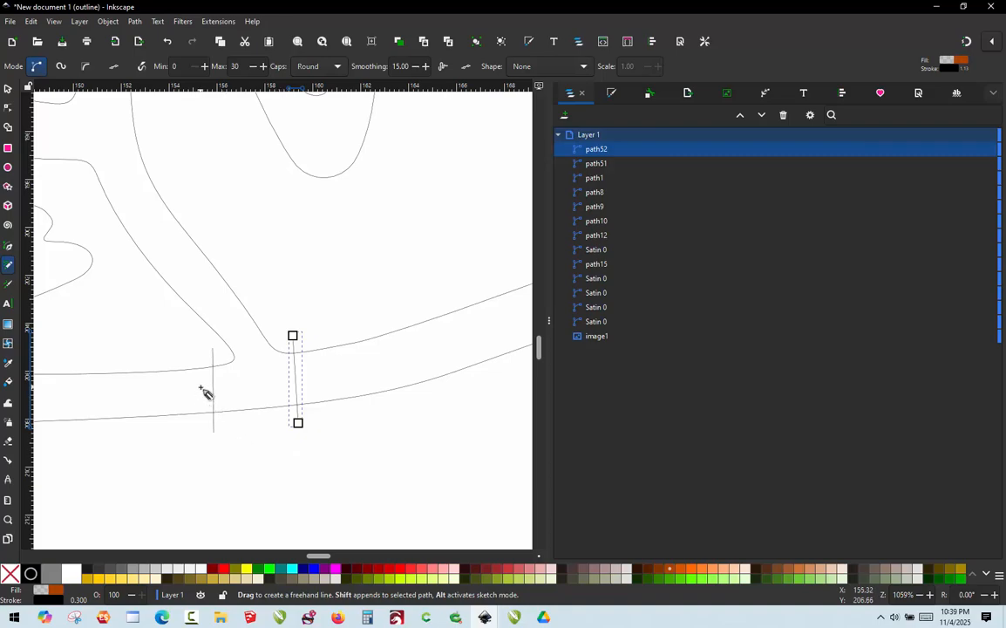
drag(202, 387, 307, 376)
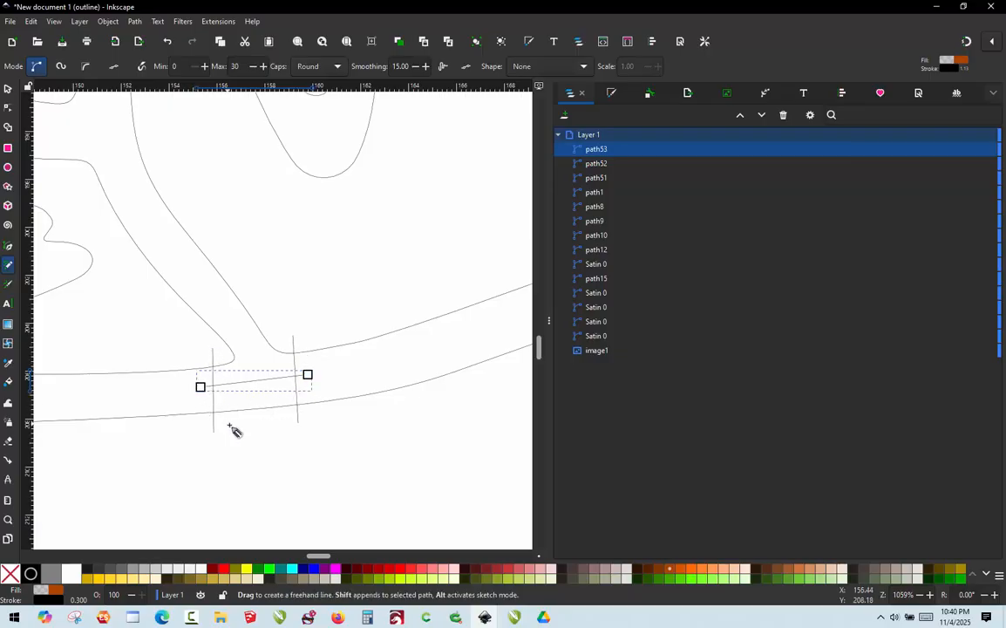
Draw Pencil lines across the fish's upper outline on both sides of the gill junction, plus one line along the outline crossing both
ctrl+scroll(288, 456, down, 3)
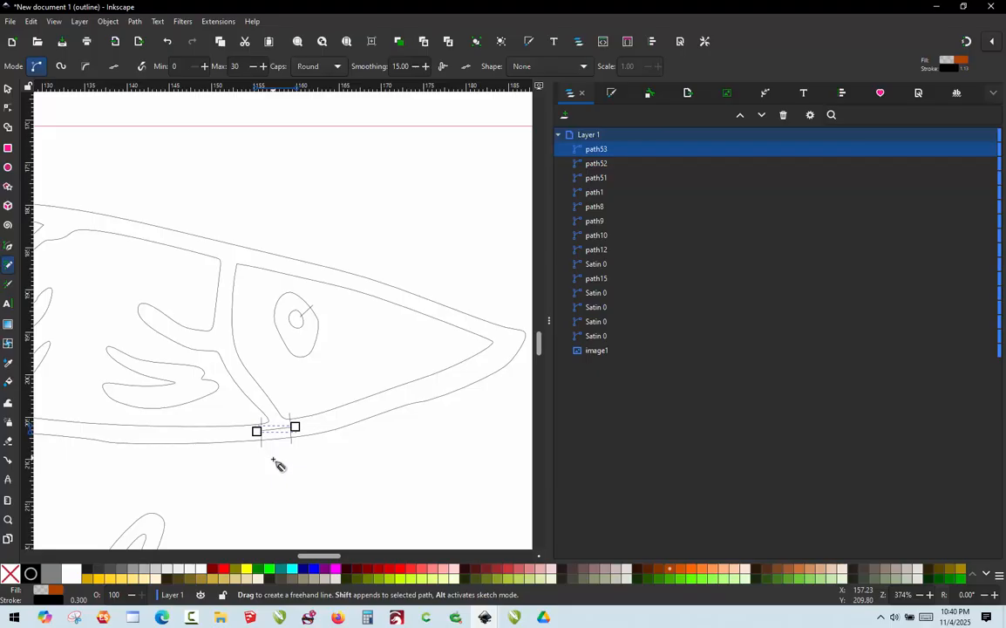
ctrl+scroll(218, 244, up, 3)
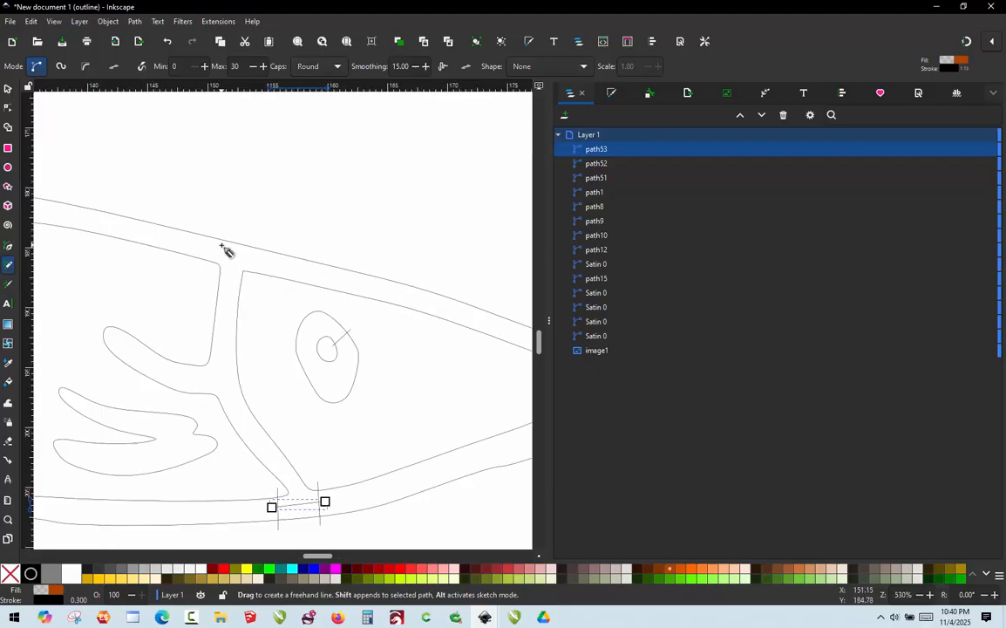
drag(221, 212, 202, 303)
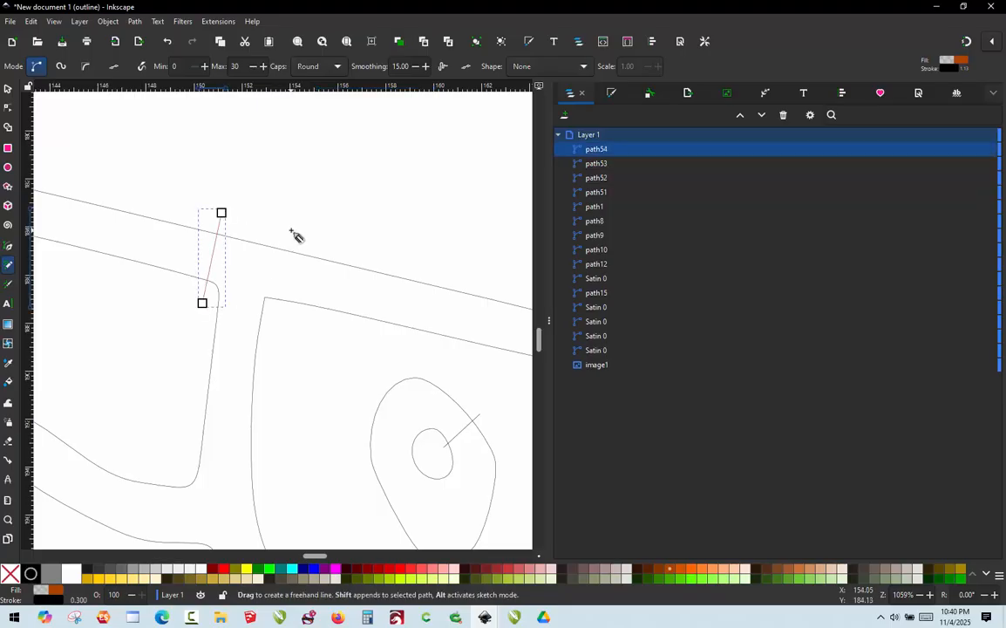
drag(291, 231, 275, 311)
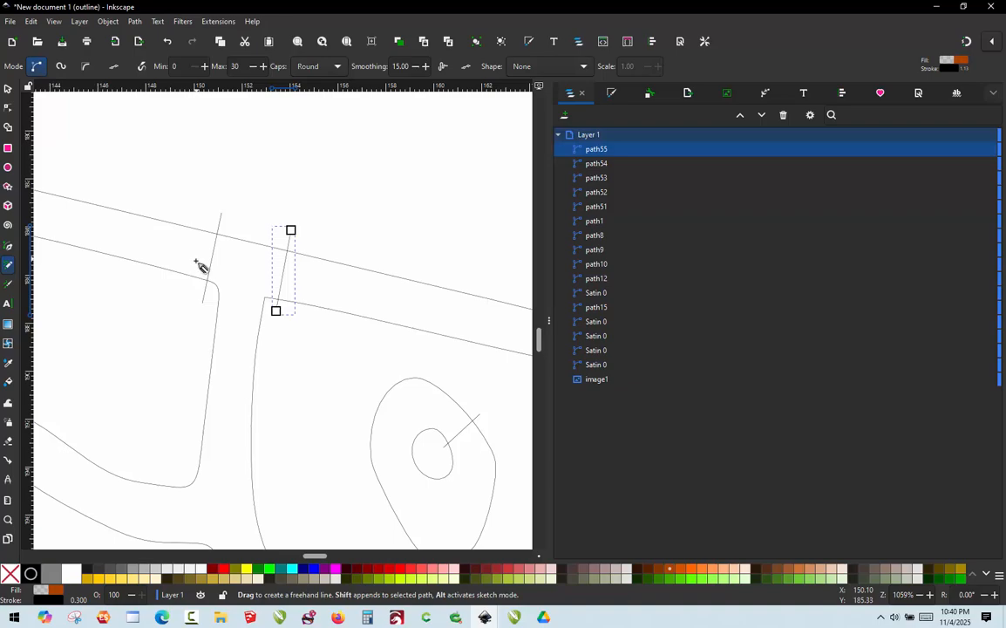
click(195, 263)
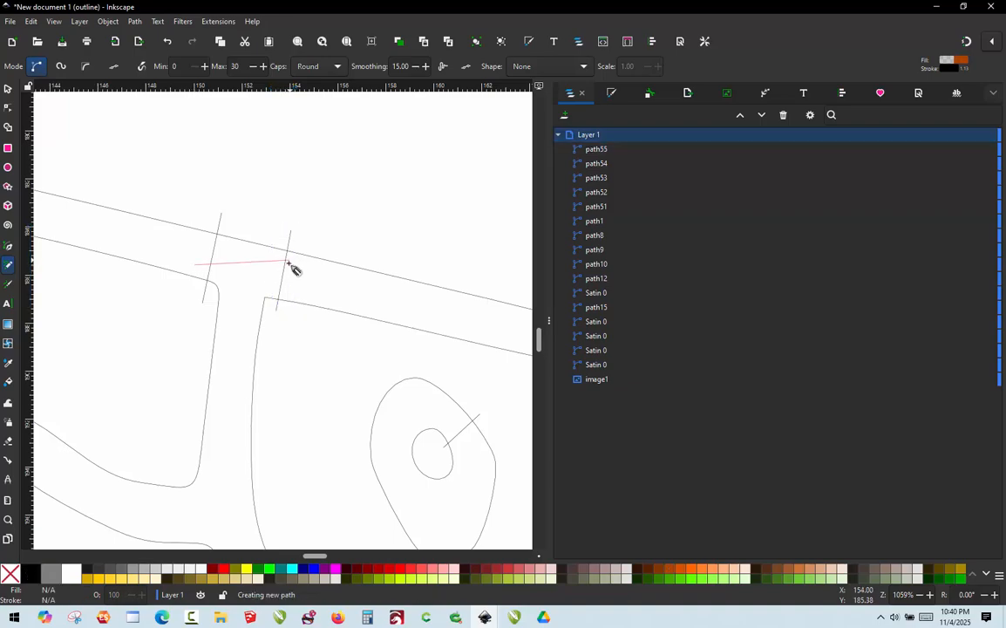
click(289, 261)
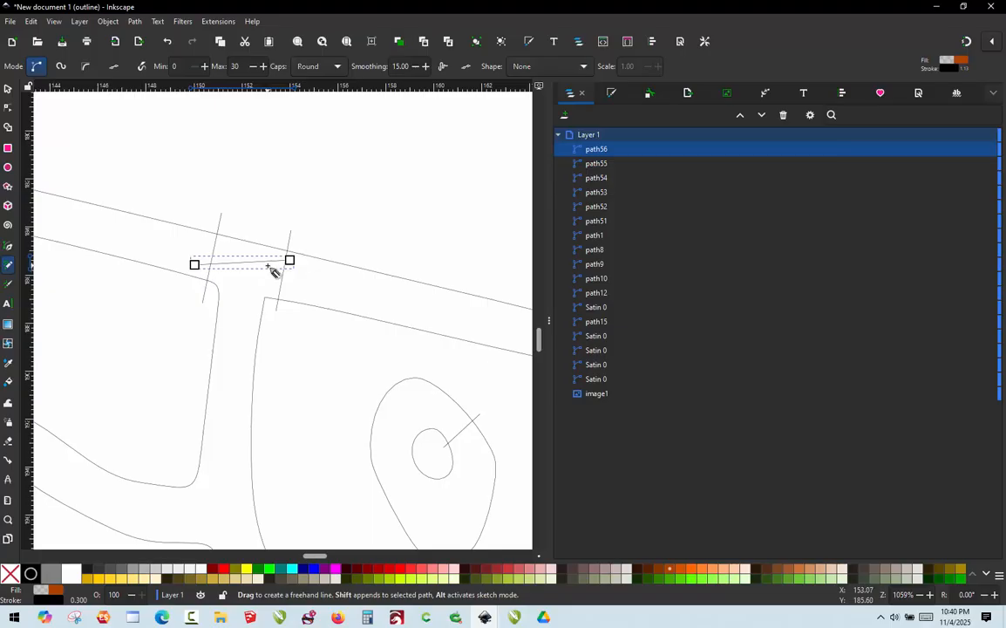
Draw two Pencil lines across the upper outline around the top wave's junction, plus one line along the outline crossing both
scroll(390, 305, down, 4)
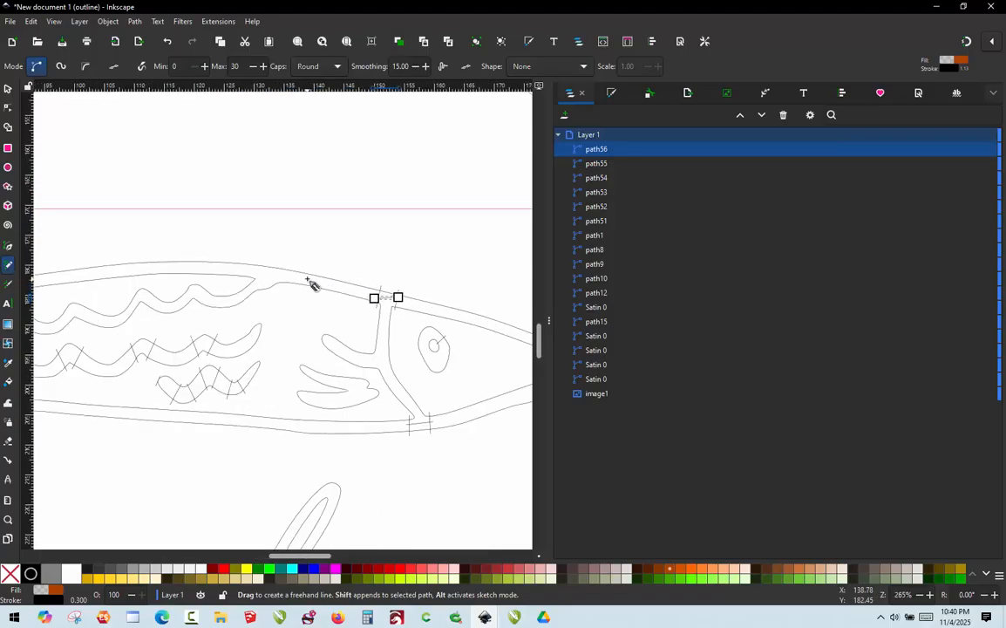
scroll(313, 285, up, 4)
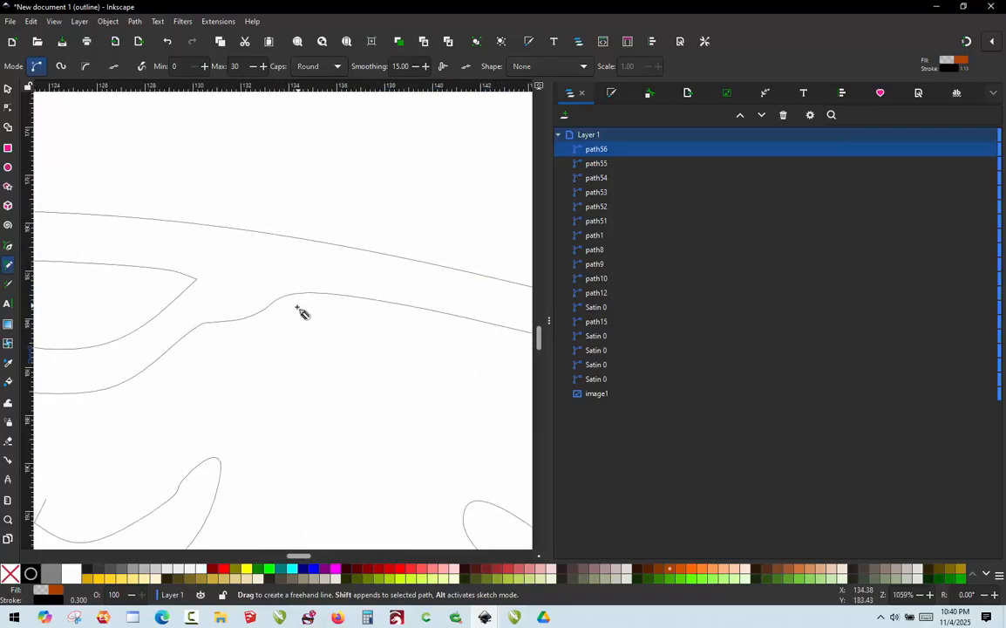
drag(295, 311, 321, 224)
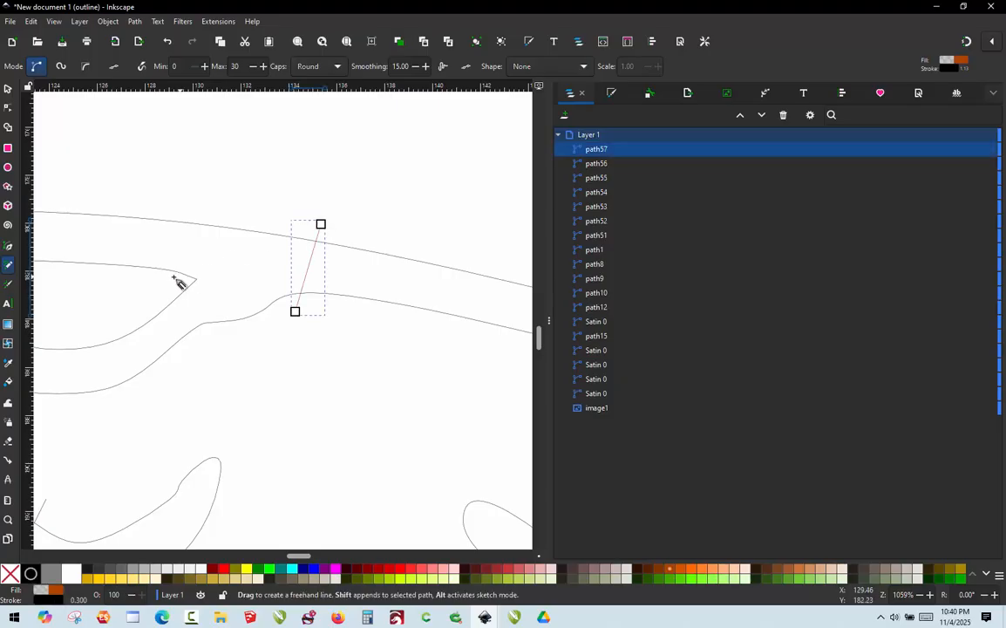
drag(176, 280, 199, 206)
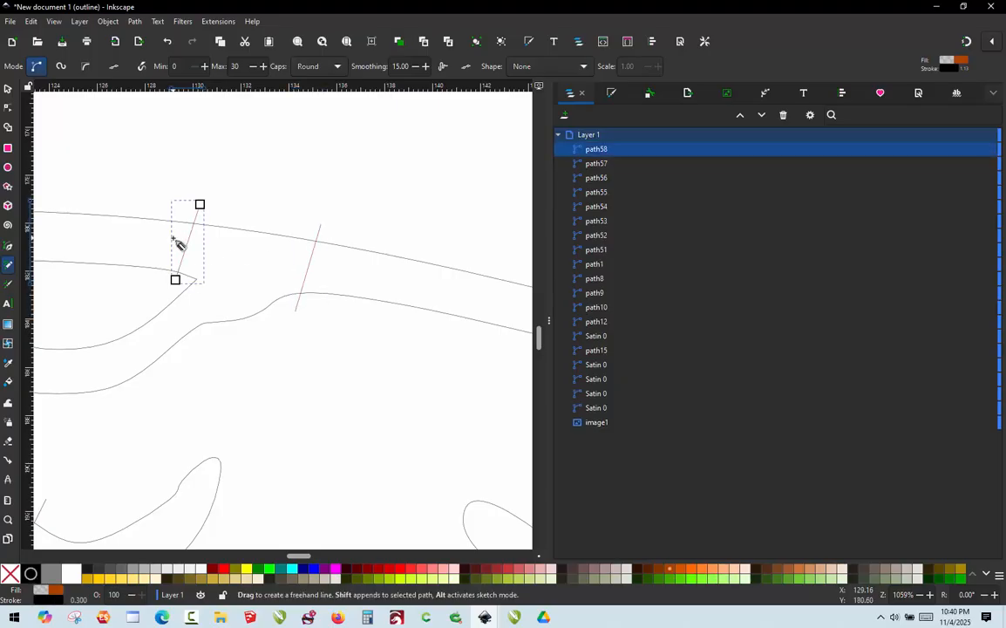
drag(172, 241, 324, 268)
Draw Pencil lines across the gill band above and below the upper fin's junction, plus one line along the band crossing both
scroll(269, 226, down, 5)
scroll(287, 241, up, 4)
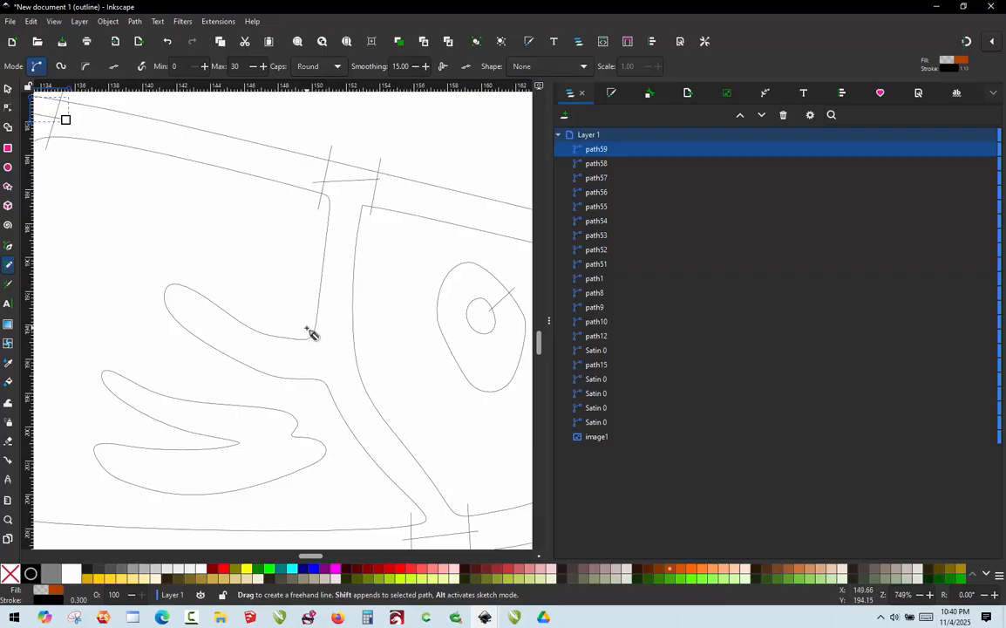
drag(308, 329, 364, 325)
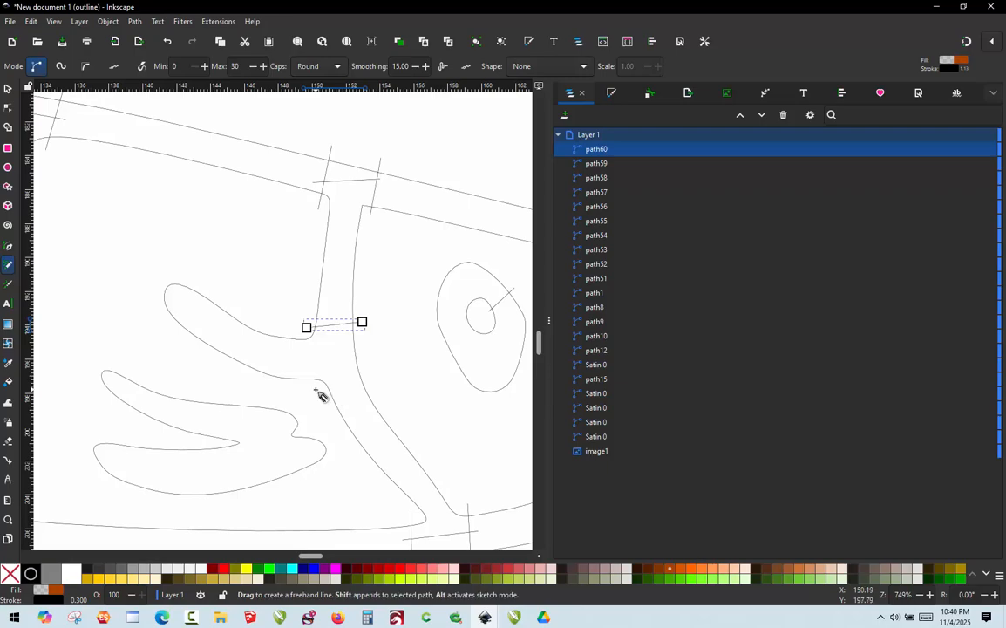
drag(317, 388, 371, 381)
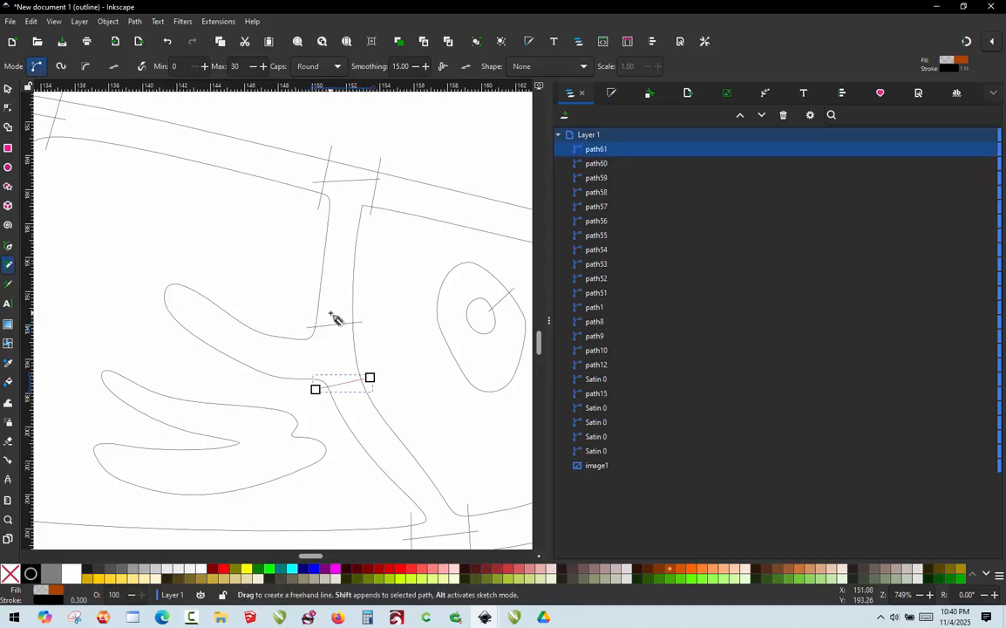
mouse_move(331, 312)
mouse_down()
mouse_move(335, 350)
mouse_move(349, 398)
mouse_up()
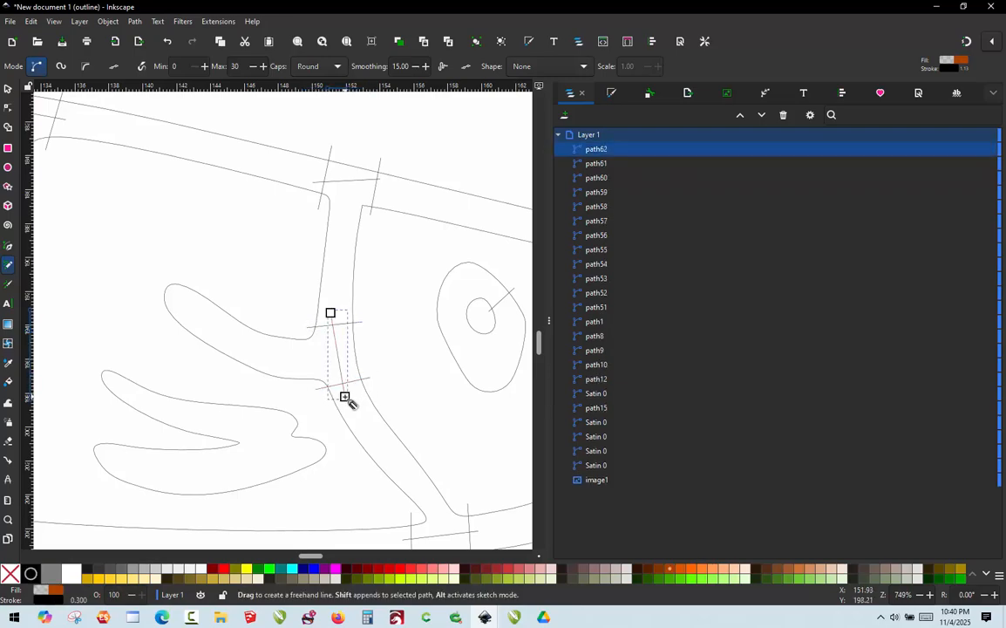
Draw a Pencil line across the lower end of the gill band, just above its junction with the lower outline
scroll(346, 402, down, 2)
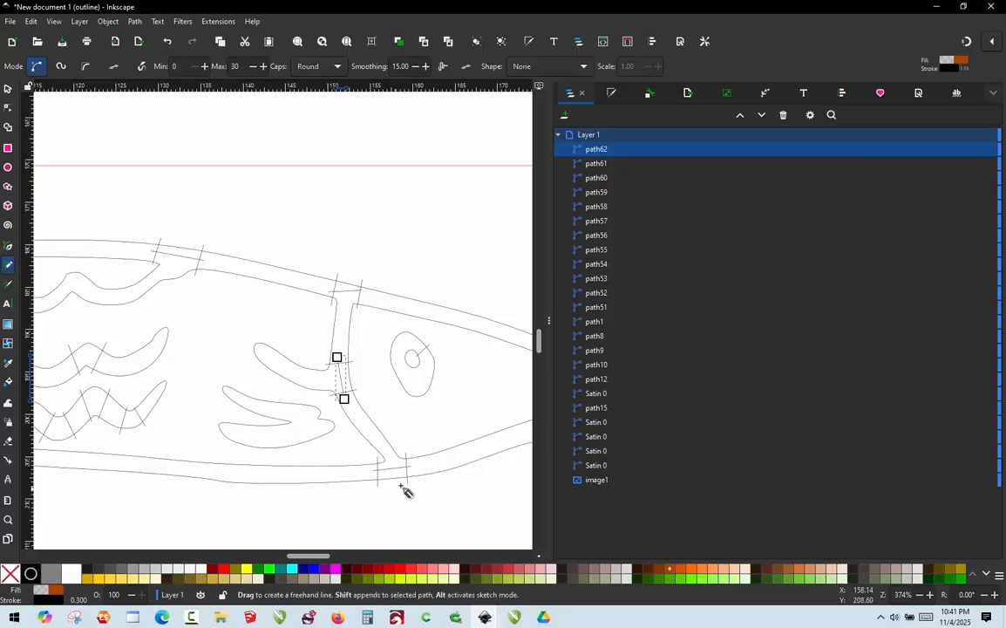
scroll(404, 485, up, 5)
scroll(347, 379, down, 2)
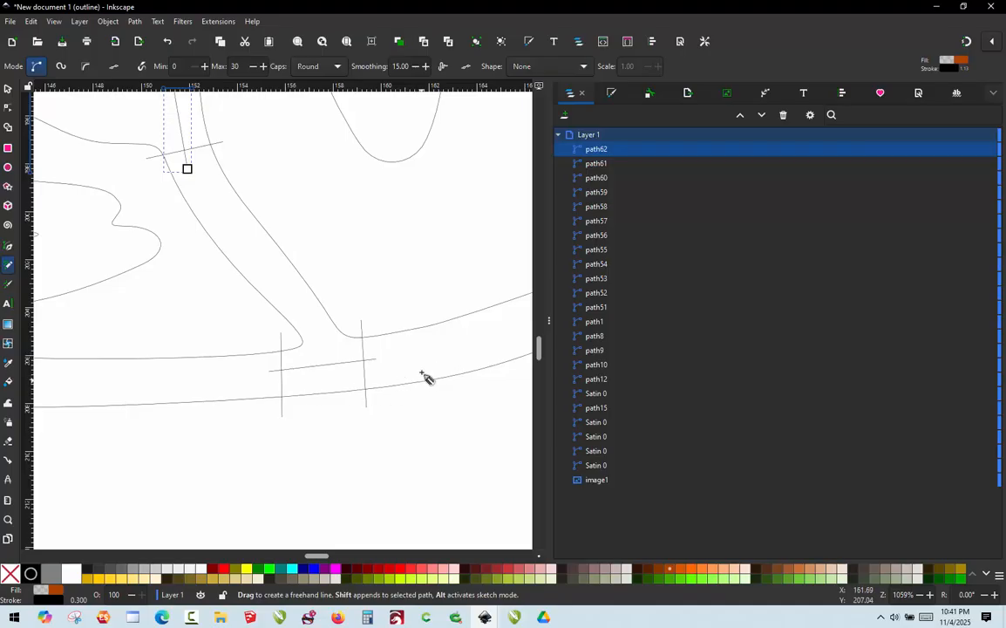
scroll(317, 350, up, 3)
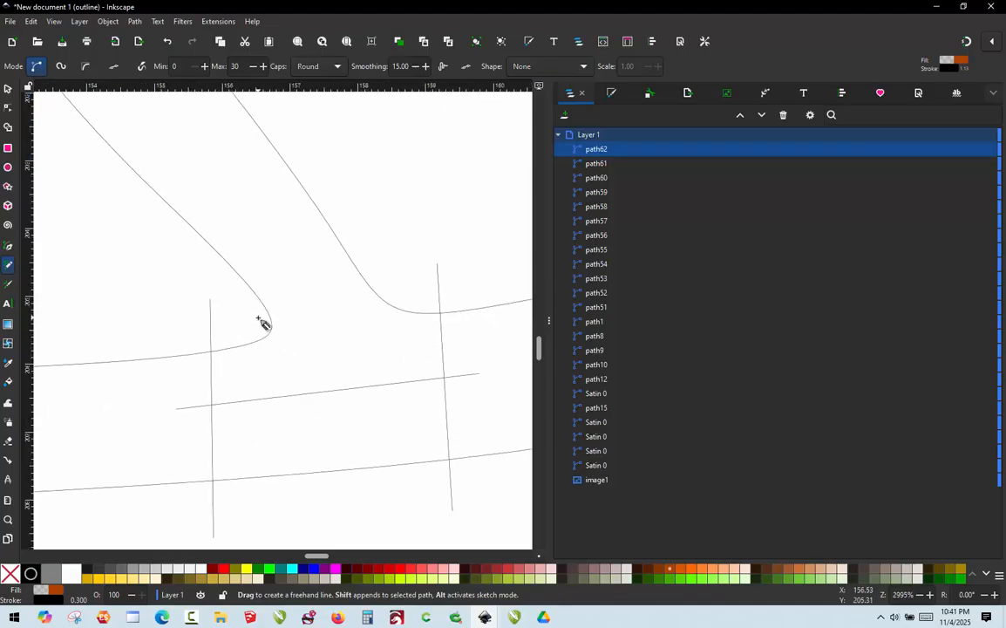
drag(248, 320, 402, 301)
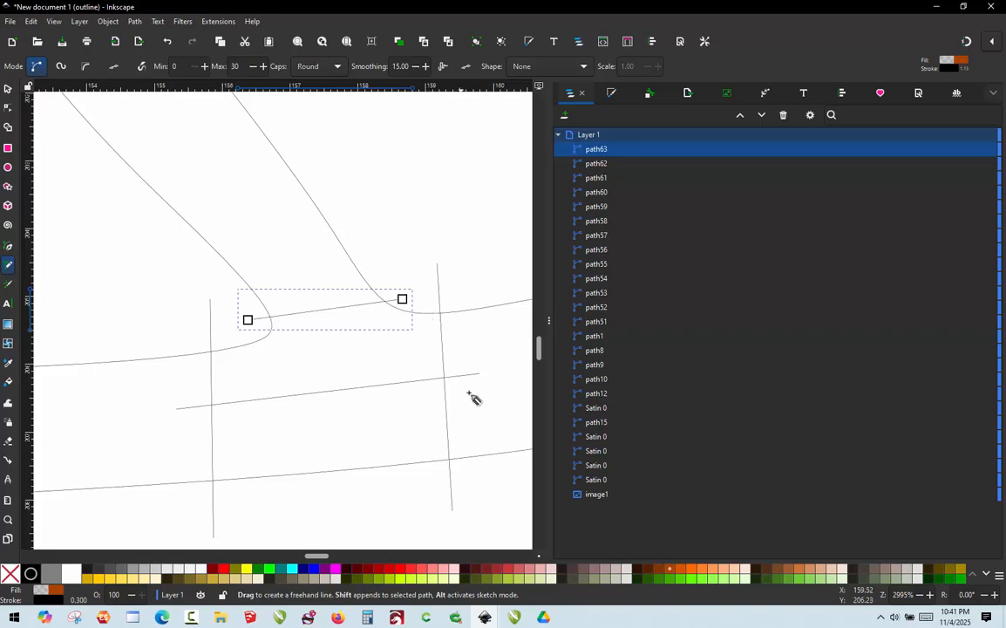
Draw a Pencil line across the base of the upper fin where it meets the gill band
scroll(470, 401, down, 4)
scroll(305, 192, up, 4)
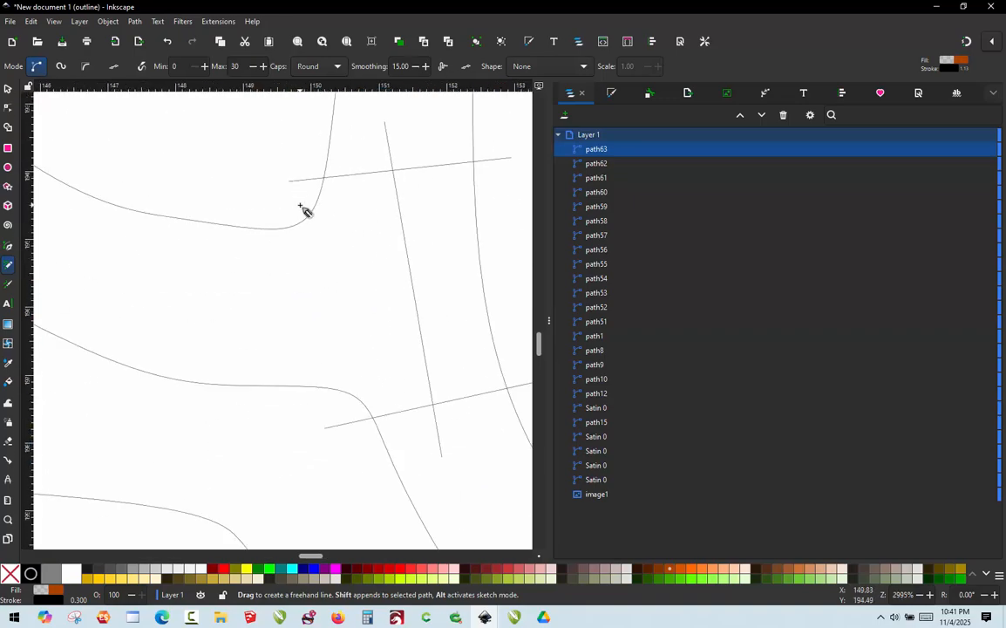
click(305, 201)
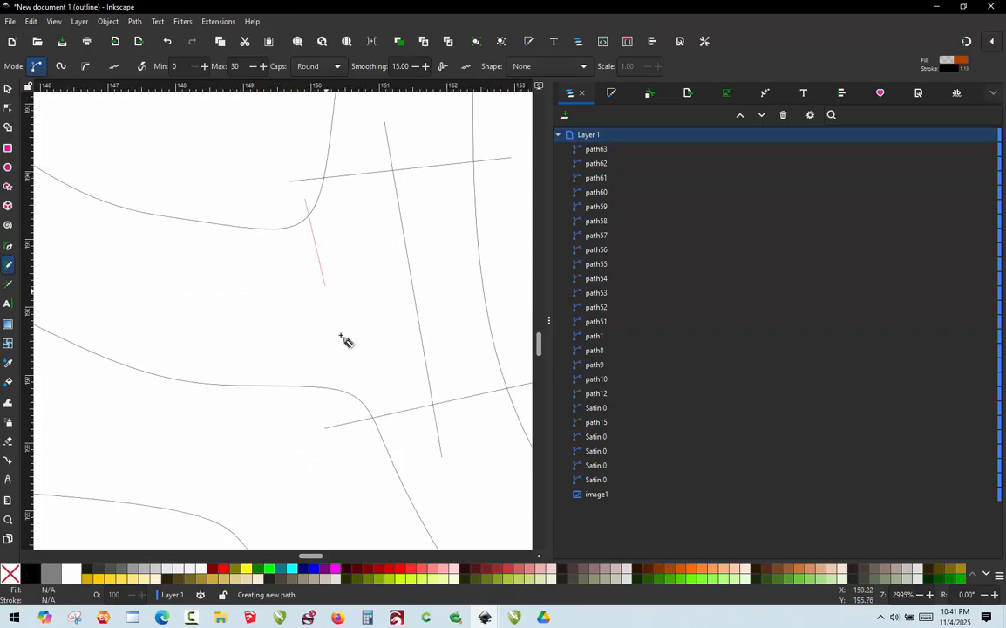
click(352, 406)
Draw a Pencil line across the upper end of the gill band, just below its junction with the upper outline
scroll(355, 464, down, 5)
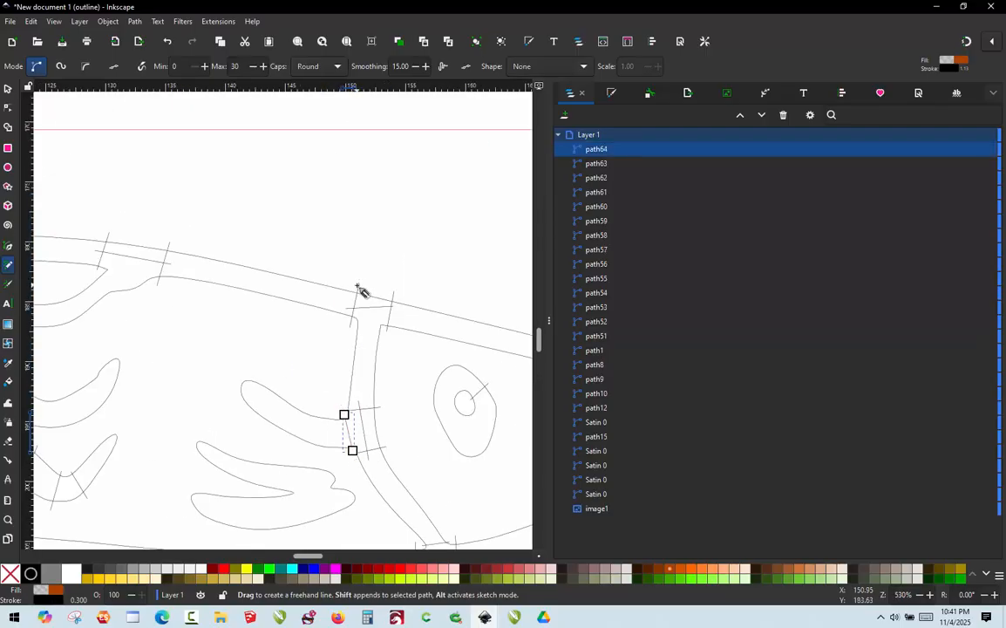
scroll(360, 290, up, 4)
click(320, 326)
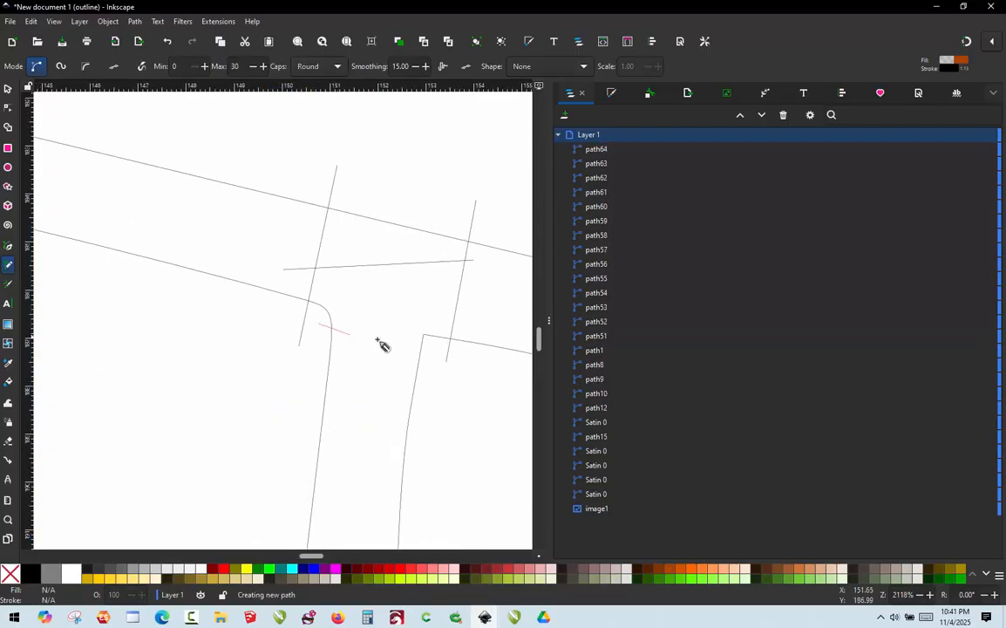
click(431, 348)
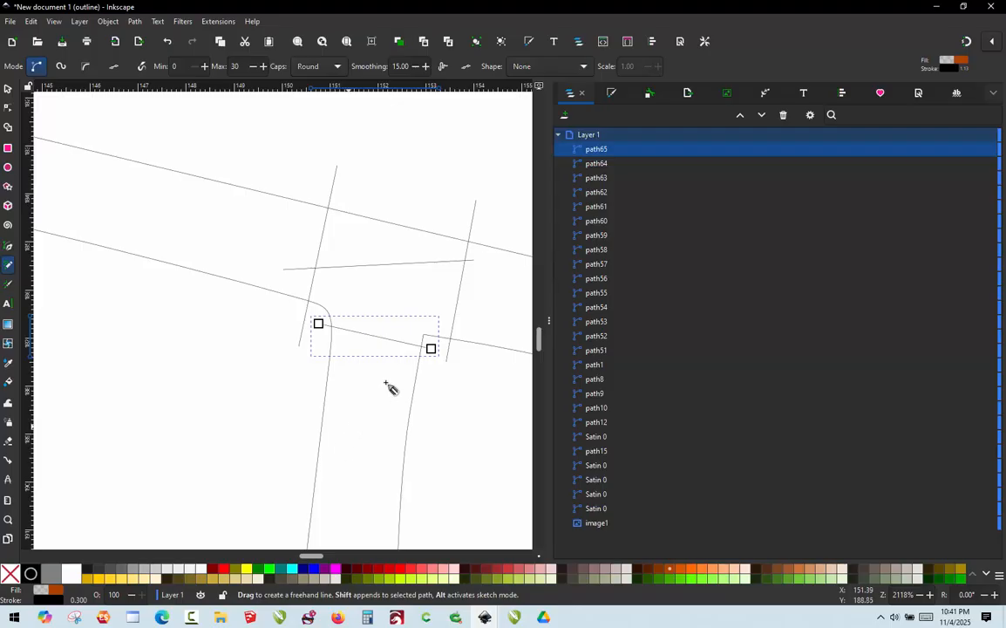
Draw a Pencil line across the top wave's end where it branches off the fish's upper outline
scroll(427, 359, up, 2)
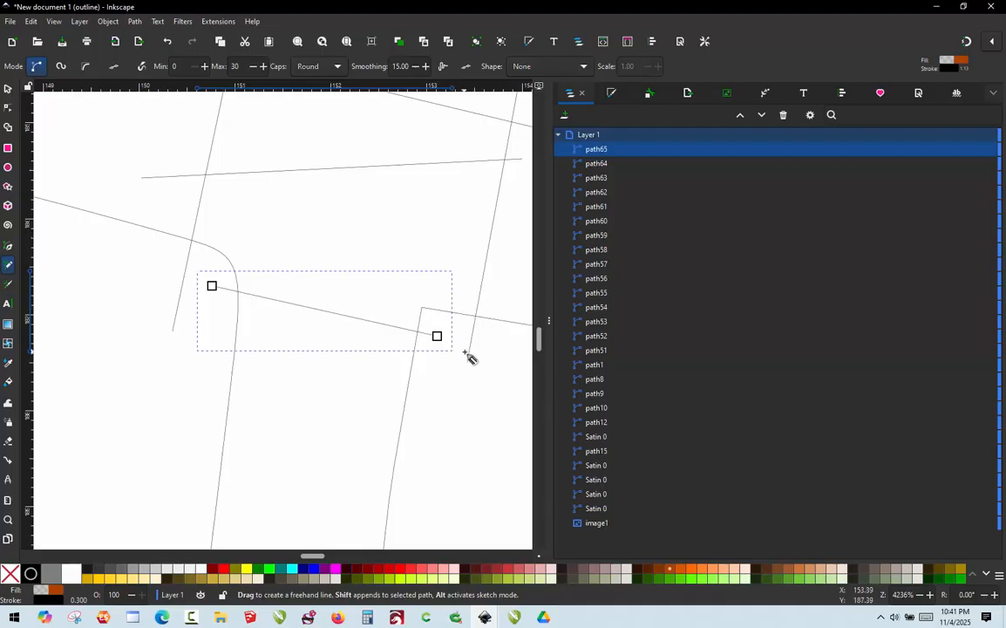
scroll(457, 348, down, 4)
scroll(433, 356, down, 3)
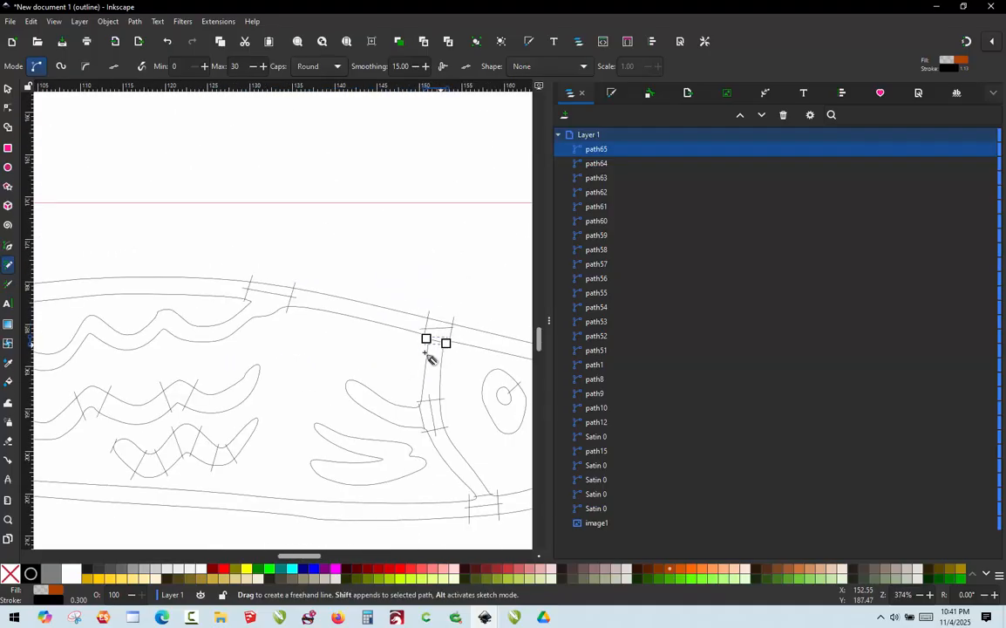
scroll(484, 352, up, 1)
scroll(484, 352, up, 2)
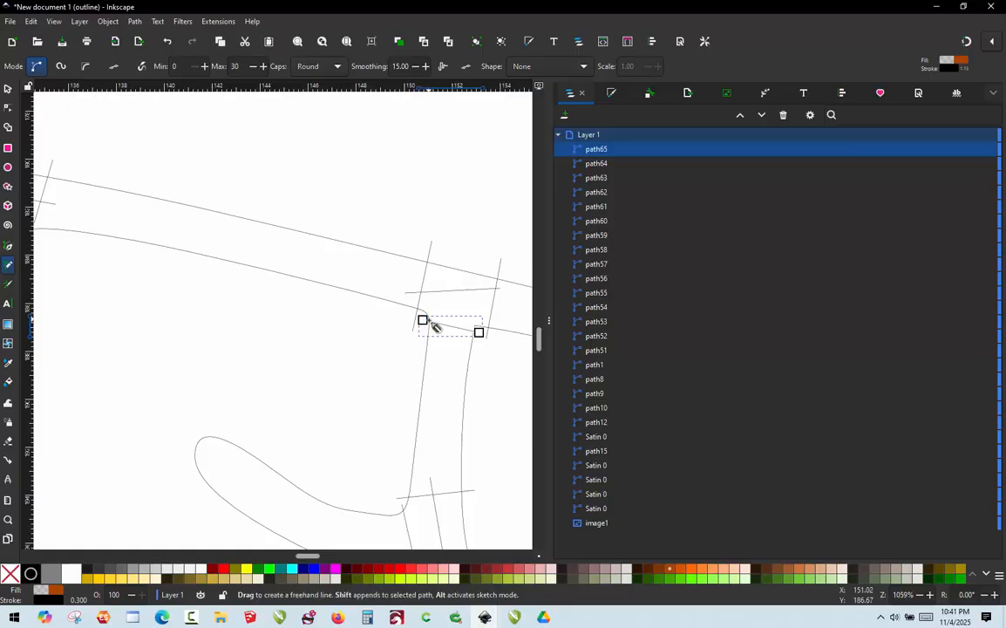
scroll(473, 342, up, 3)
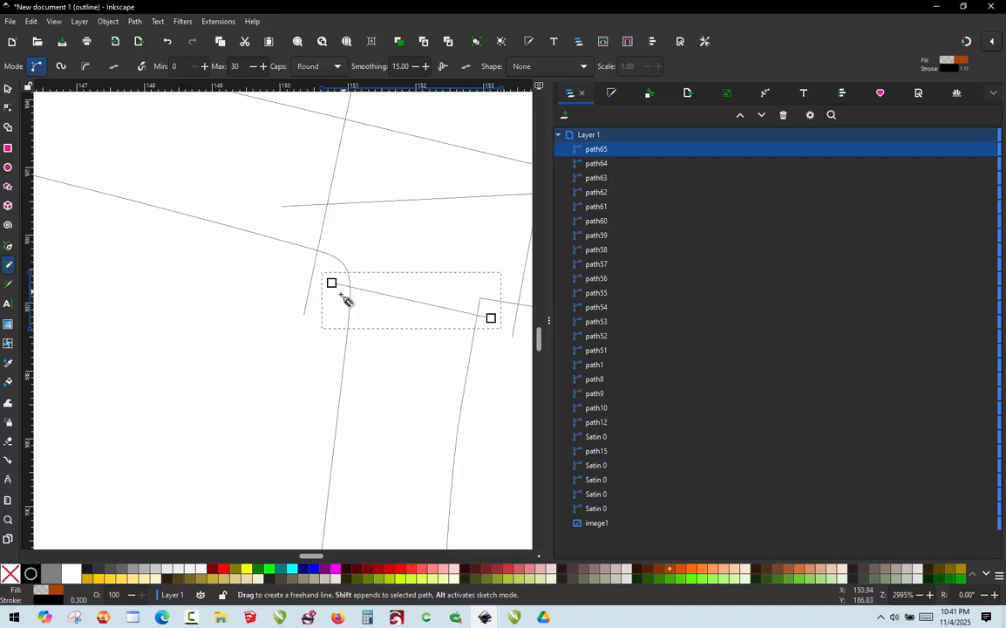
scroll(474, 345, down, 4)
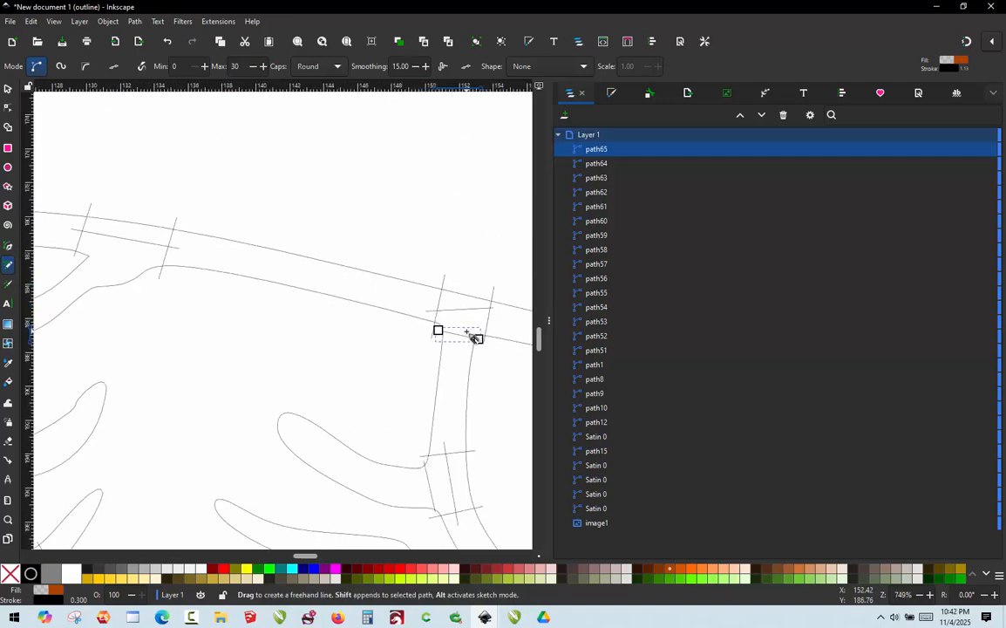
scroll(462, 335, down, 2)
scroll(245, 283, up, 5)
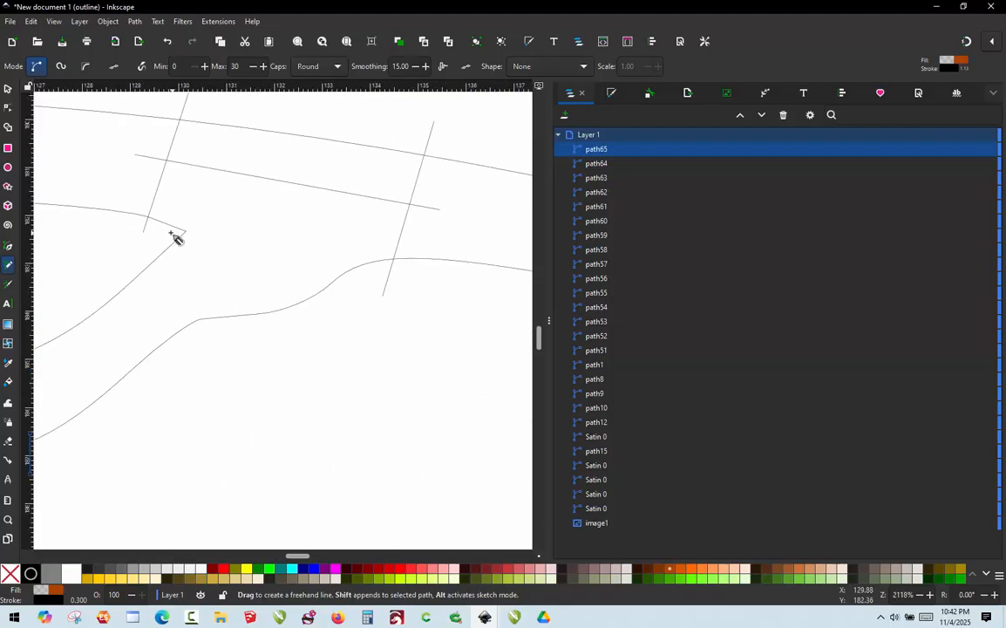
mouse_move(177, 236)
mouse_down()
mouse_move(313, 275)
mouse_move(378, 266)
mouse_up()
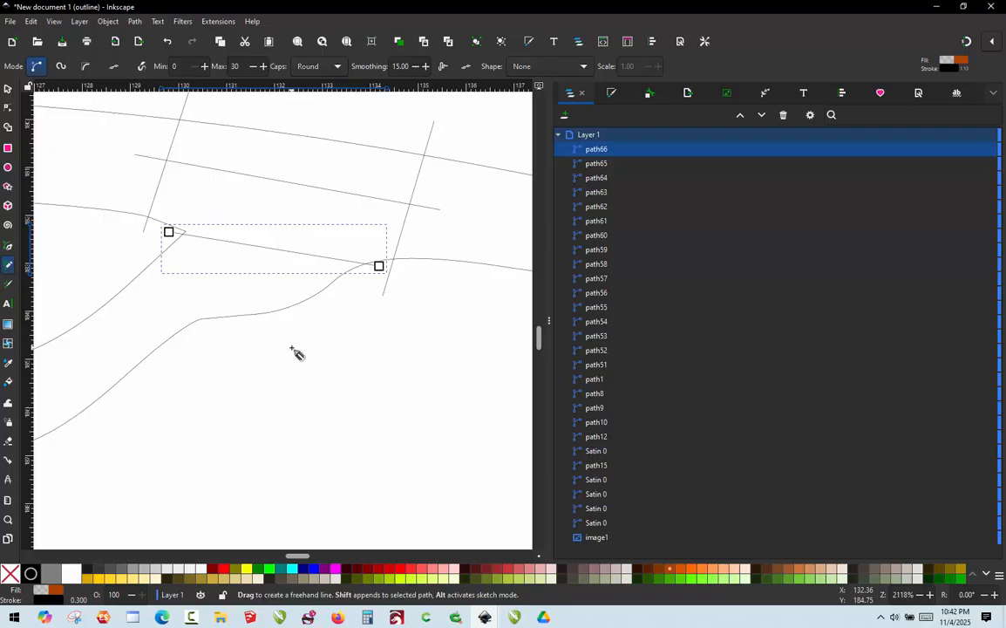
Draw two Pencil lines across the fish's outline at the snout, one above and one below the inner corner
scroll(296, 353, down, 2)
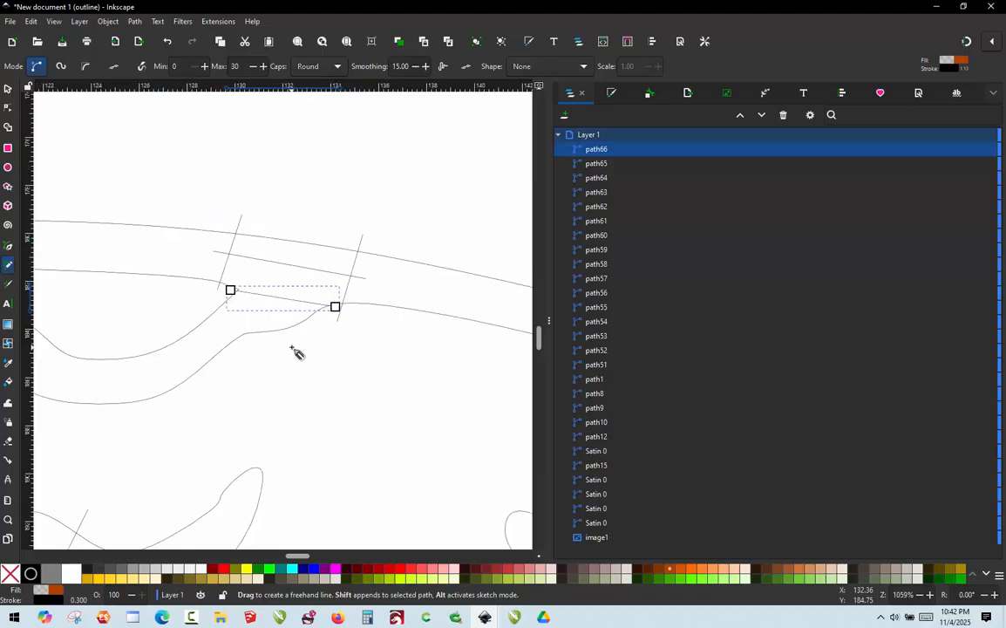
scroll(297, 352, down, 3)
scroll(330, 251, down, 2)
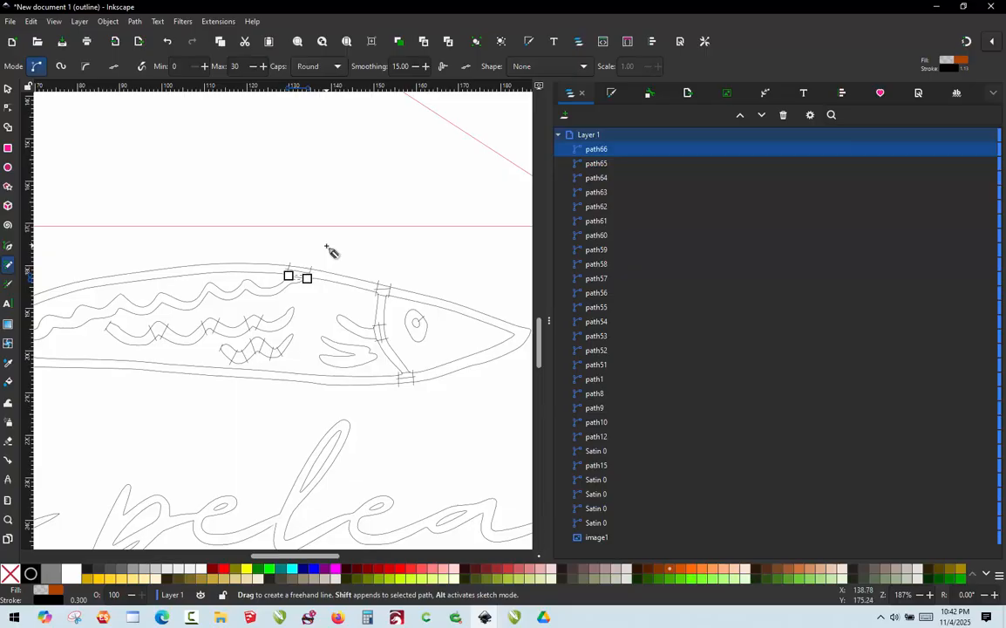
scroll(352, 339, down, 1)
scroll(460, 355, up, 4)
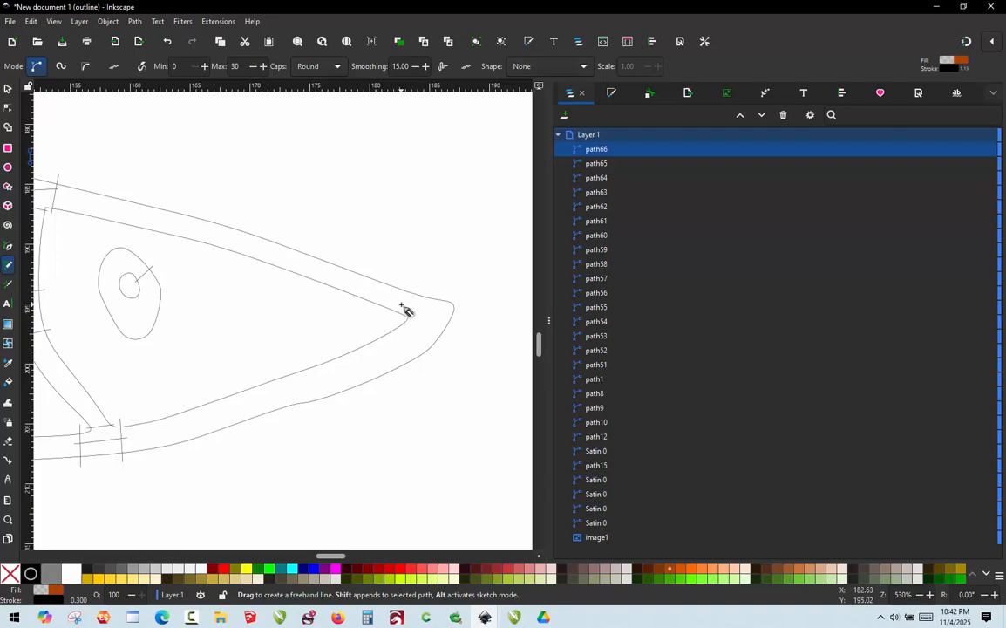
drag(390, 319, 416, 289)
scroll(397, 301, up, 2)
click(389, 301)
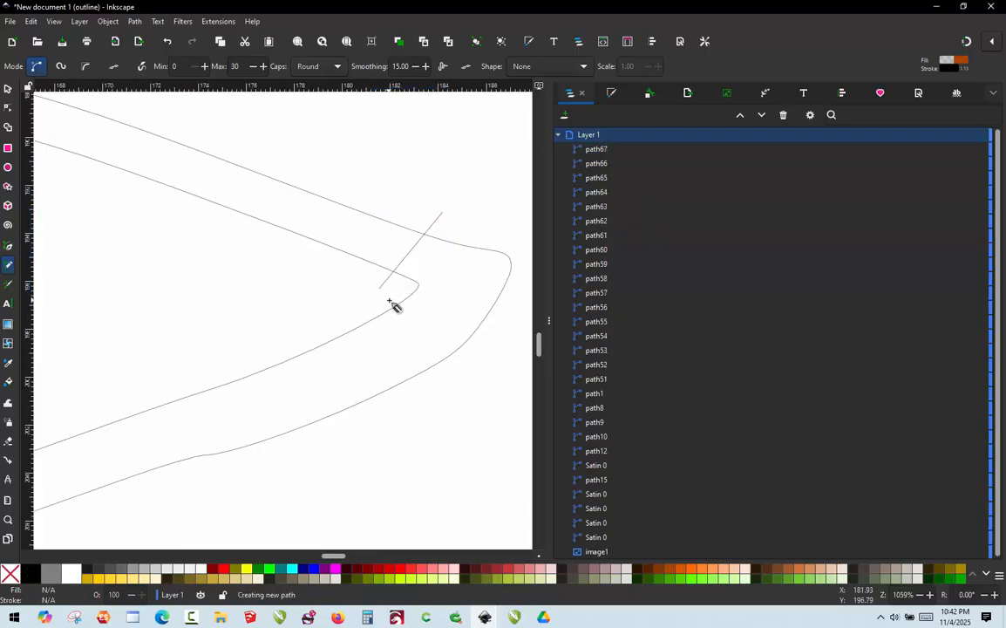
click(486, 346)
scroll(471, 336, down, 2)
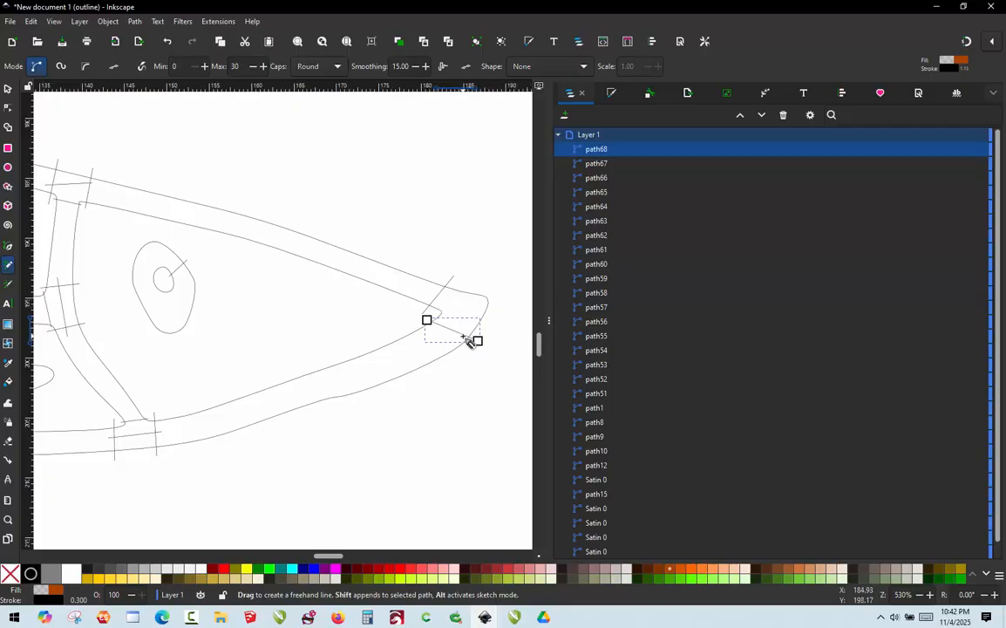
Draw two Pencil lines across the fish's upper outline at the notch before the tail, one on each side of the corner
ctrl+scroll(471, 340, down, 2)
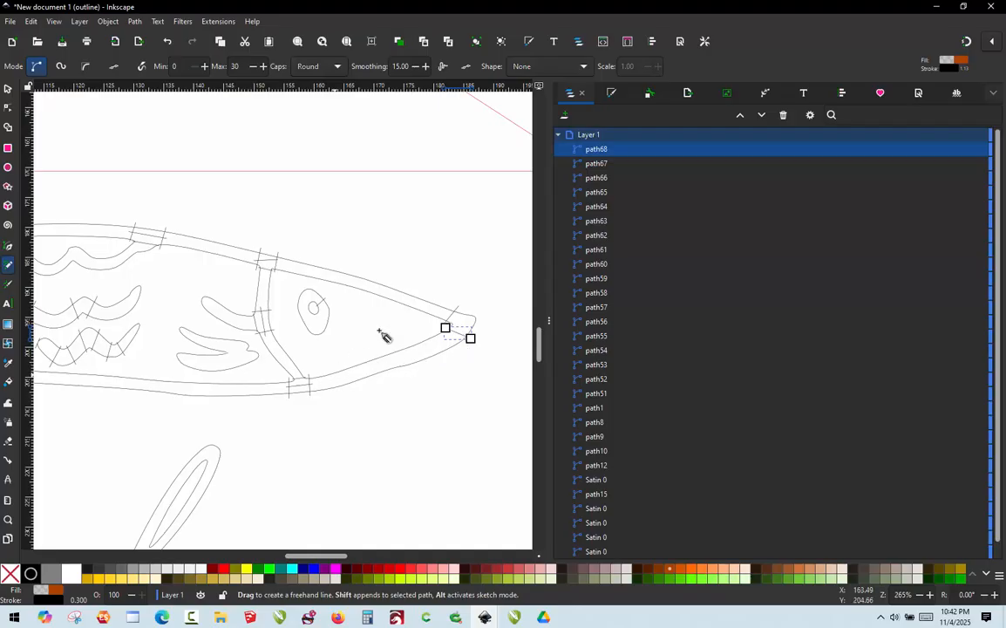
ctrl+scroll(431, 285, down, 1)
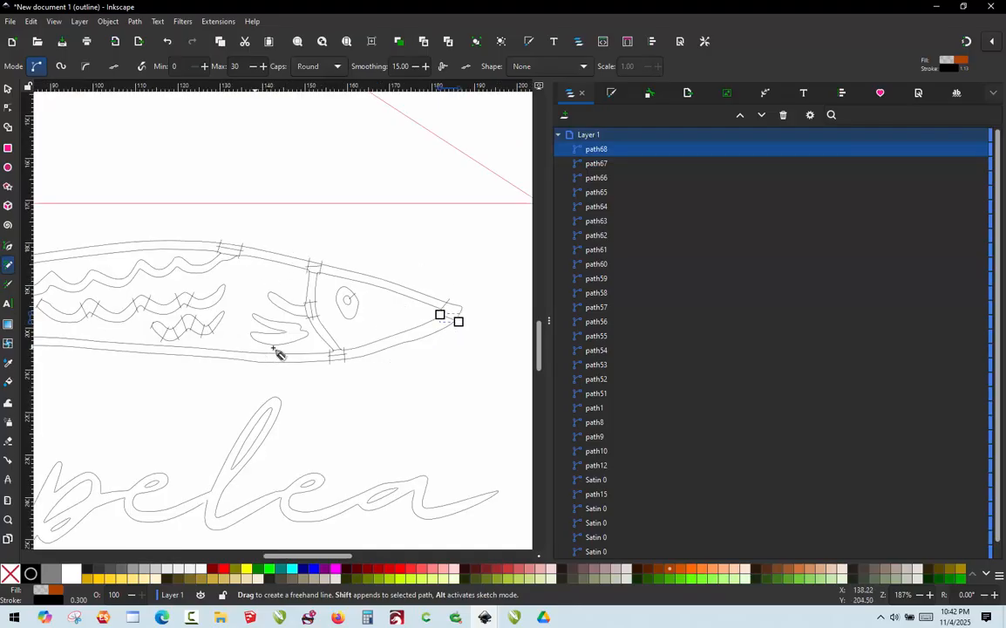
ctrl+scroll(400, 347, down, 1)
ctrl+scroll(136, 307, up, 1)
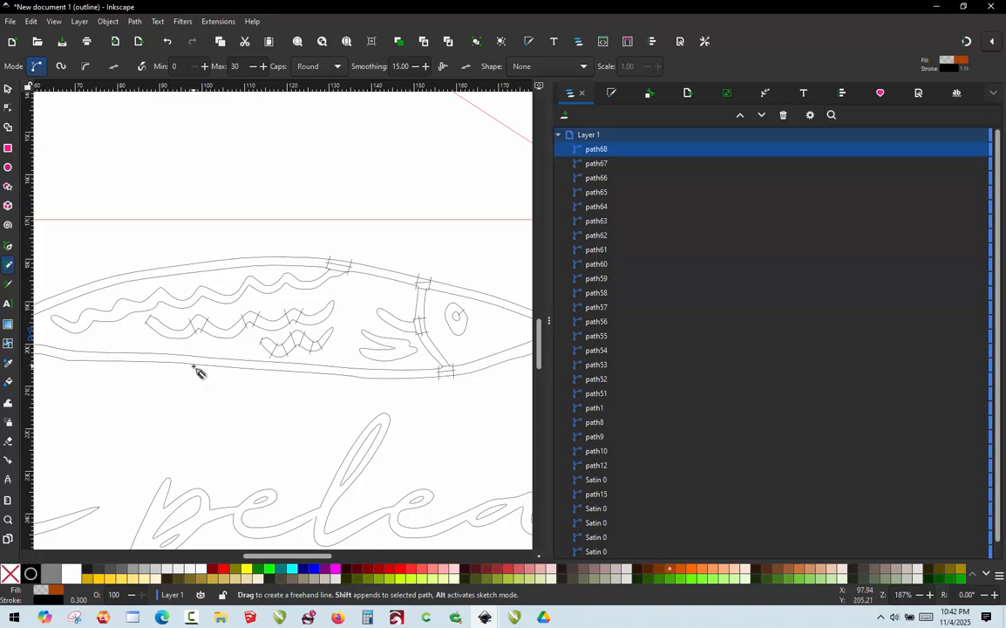
ctrl+scroll(374, 341, down, 1)
ctrl+scroll(236, 344, up, 1)
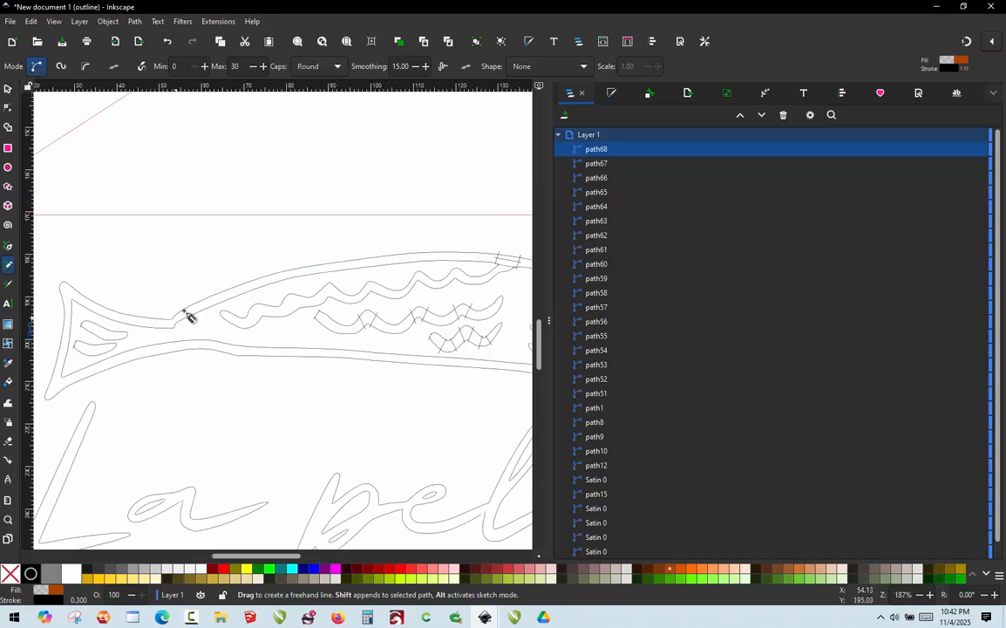
ctrl+scroll(166, 335, up, 3)
ctrl+scroll(142, 320, up, 2)
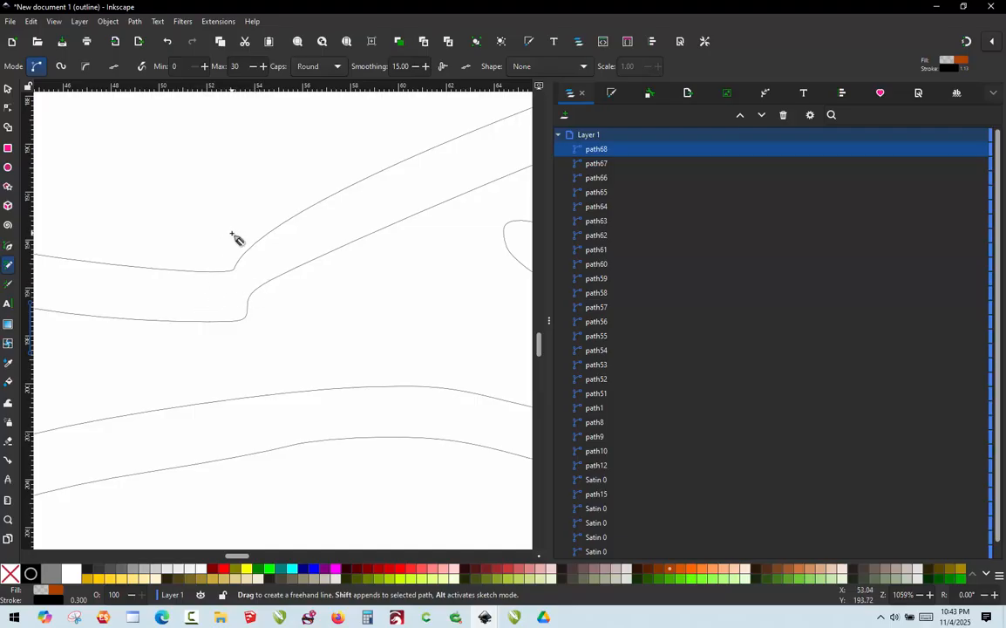
drag(232, 234, 280, 286)
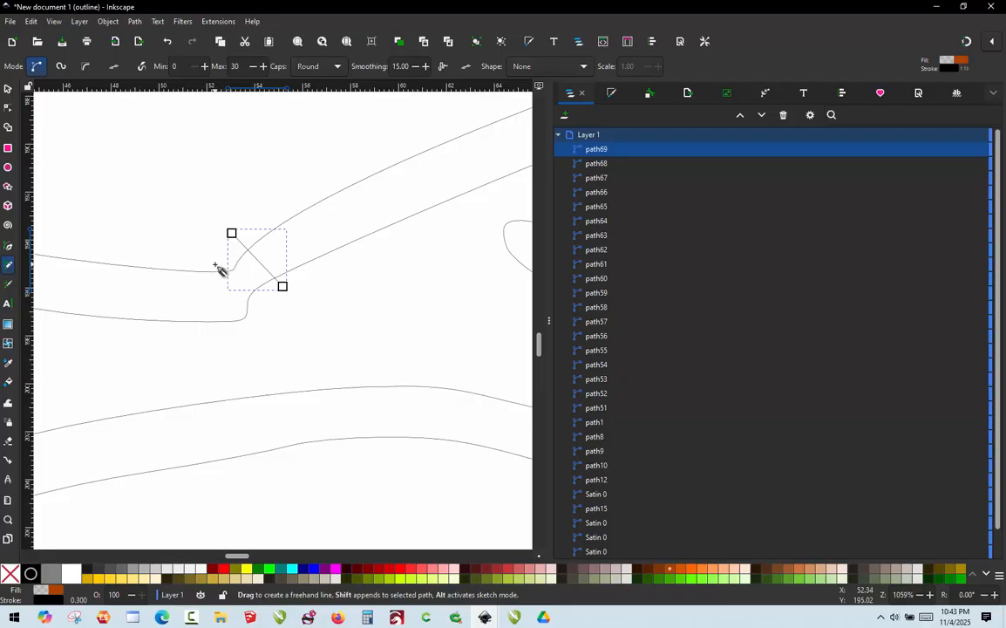
mouse_move(214, 260)
mouse_down()
mouse_move(199, 336)
mouse_move(209, 335)
mouse_up()
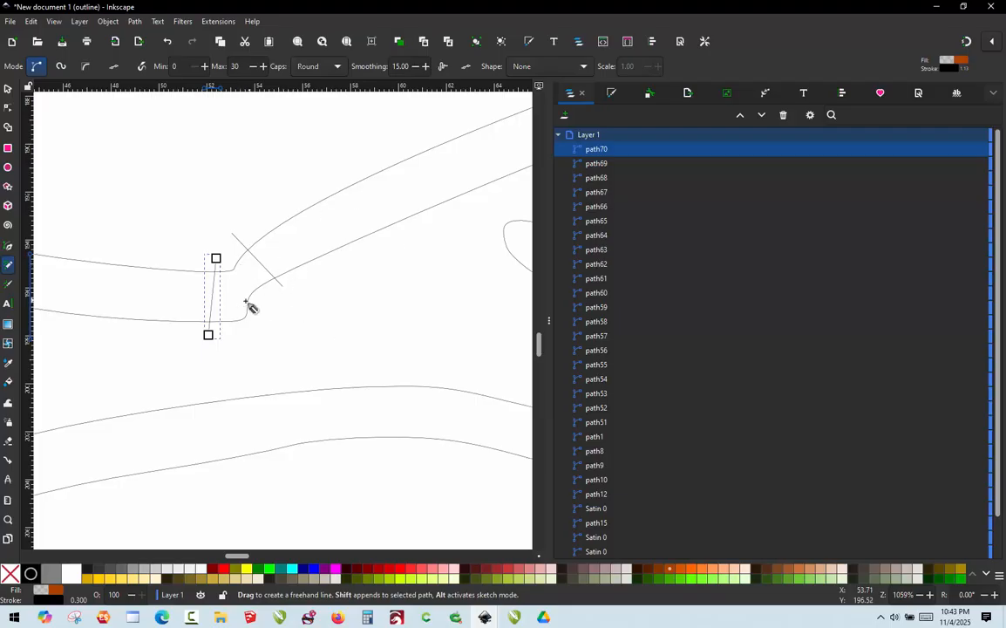
Draw two Pencil lines across the outline at the tail's upper tip, one on each side of the inner corner
scroll(407, 265, down, 3)
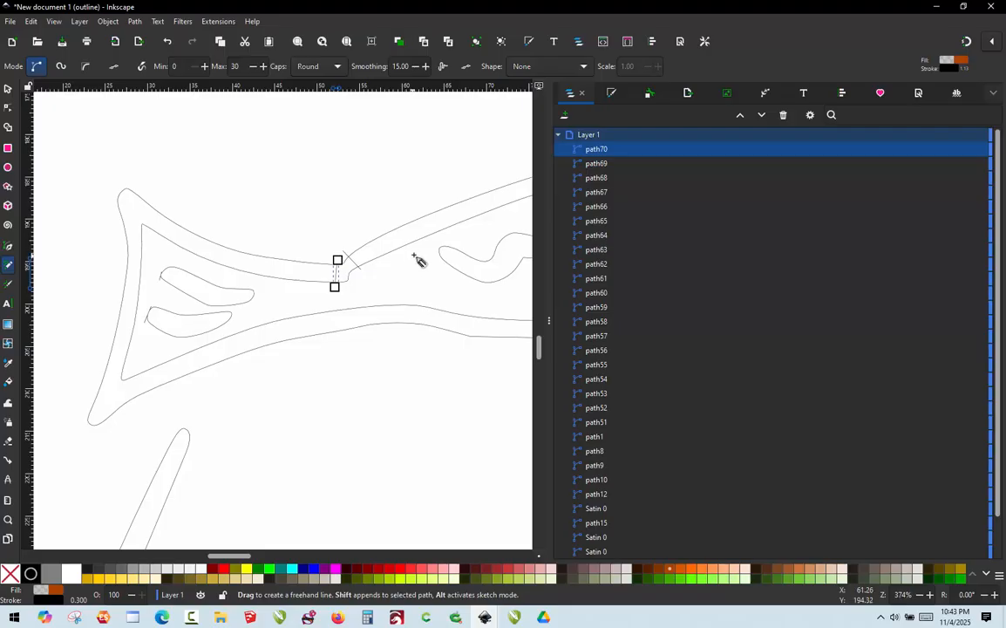
scroll(413, 292, down, 1)
scroll(224, 238, up, 3)
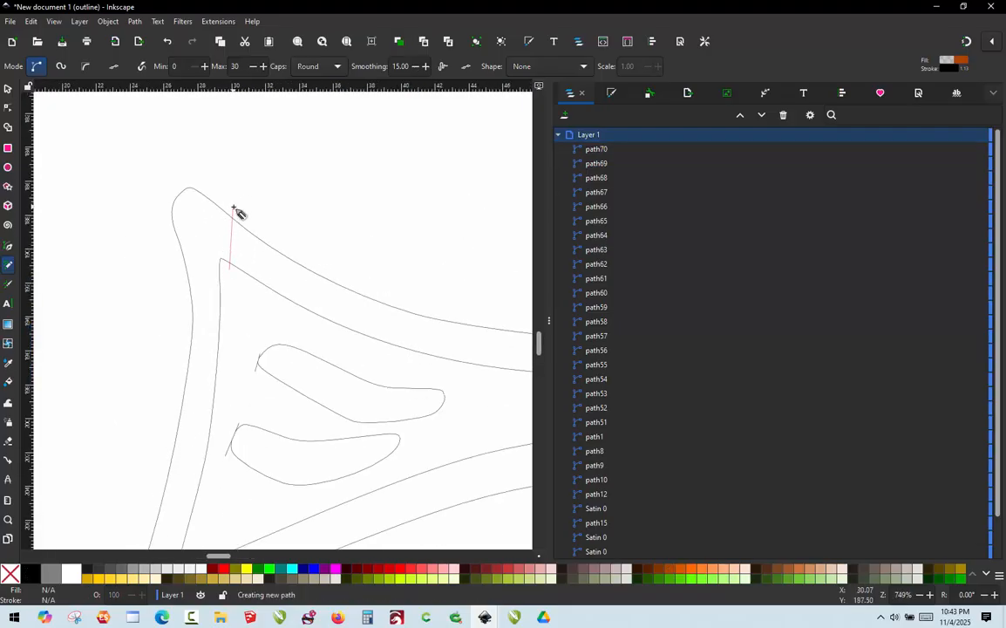
mouse_move(237, 209)
mouse_down()
mouse_move(232, 278)
mouse_move(221, 263)
mouse_move(215, 269)
mouse_move(228, 262)
mouse_move(237, 274)
mouse_move(131, 239)
mouse_up()
scroll(225, 273, up, 4)
scroll(220, 274, down, 2)
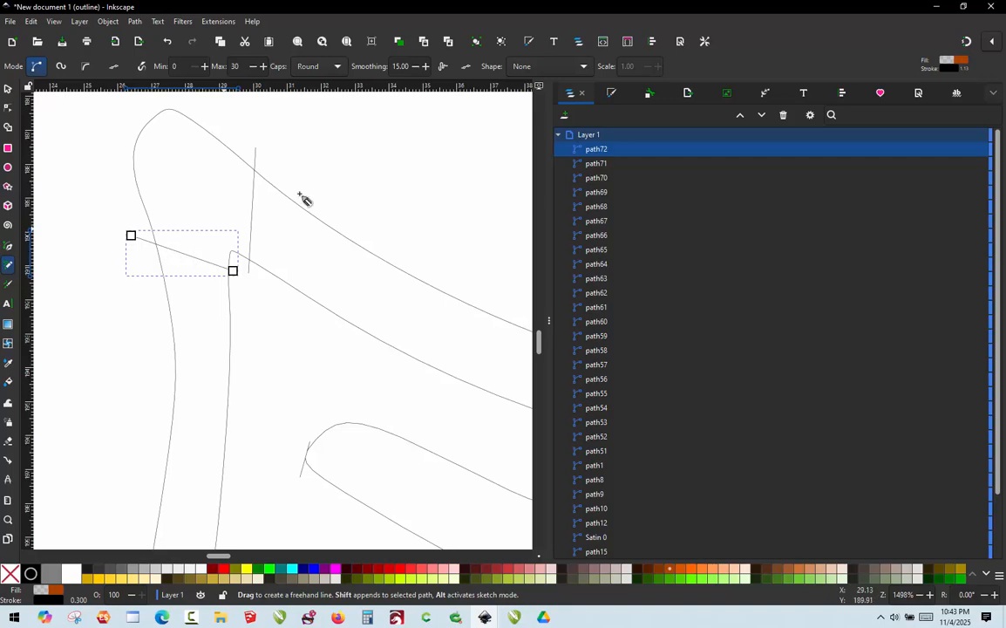
Draw two Pencil lines across the outline at the tail's lower tip, one on each side of the inner corner
scroll(298, 193, down, 4)
scroll(284, 299, up, 3)
drag(261, 347, 261, 442)
scroll(238, 359, up, 2)
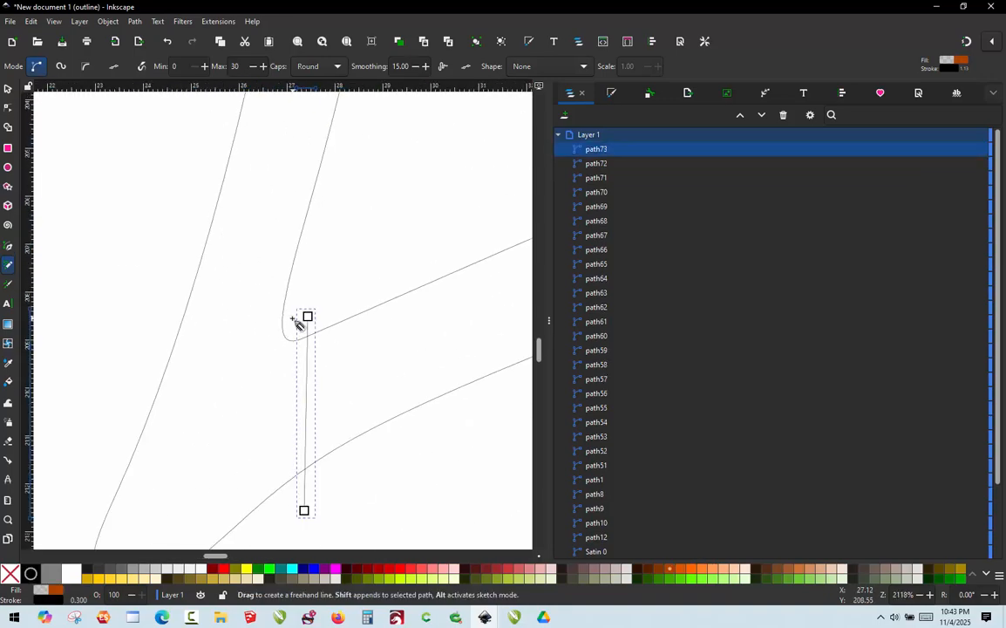
drag(293, 328, 145, 343)
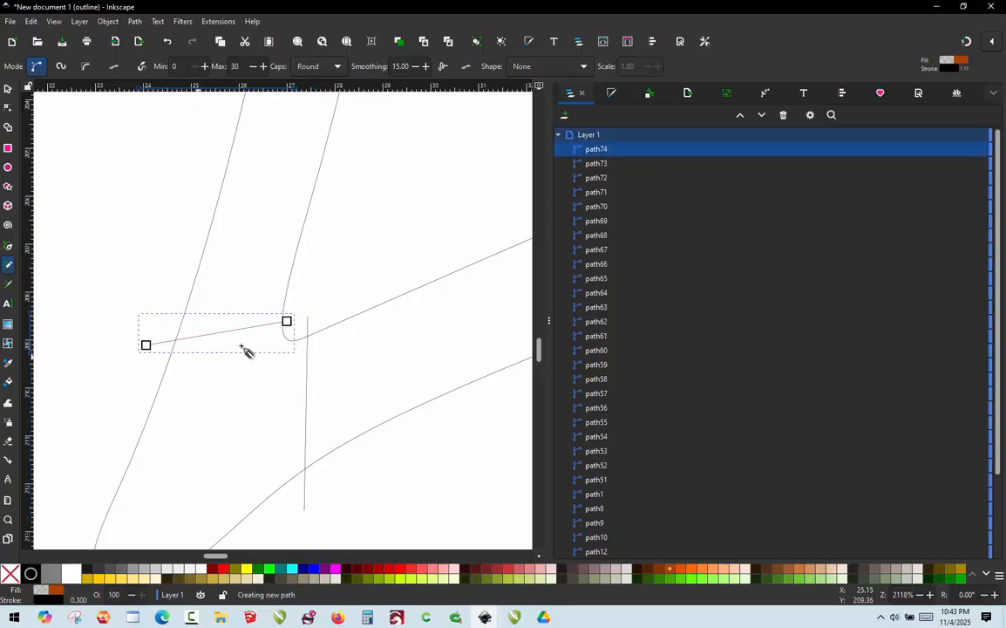
Select all paths of the fish above the lettering, including the Pencil lines drawn across its outline
scroll(245, 349, down, 6)
scroll(244, 344, down, 3)
scroll(240, 361, down, 1)
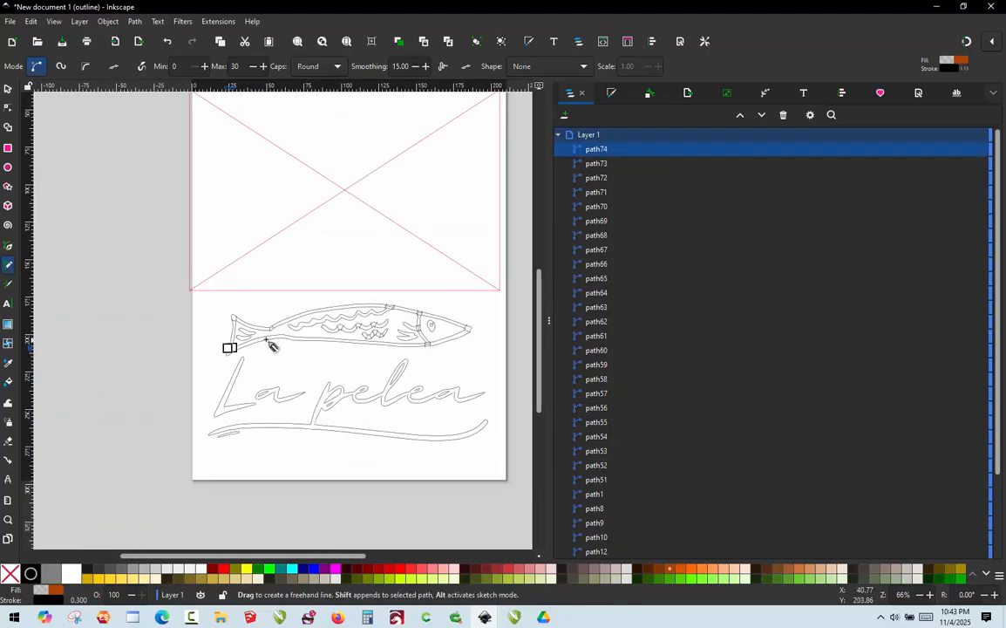
scroll(433, 320, up, 1)
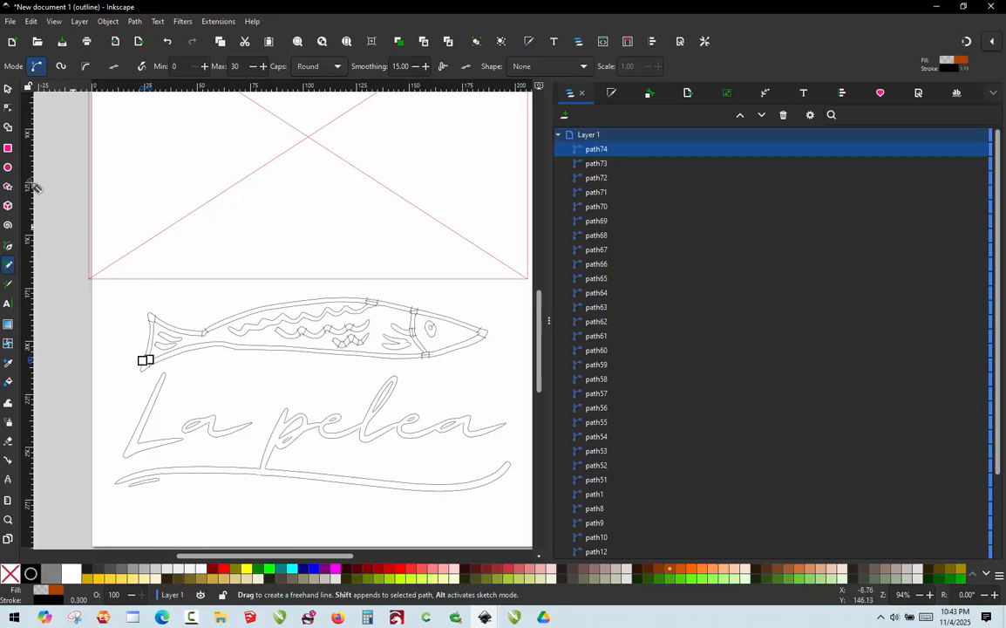
click(7, 90)
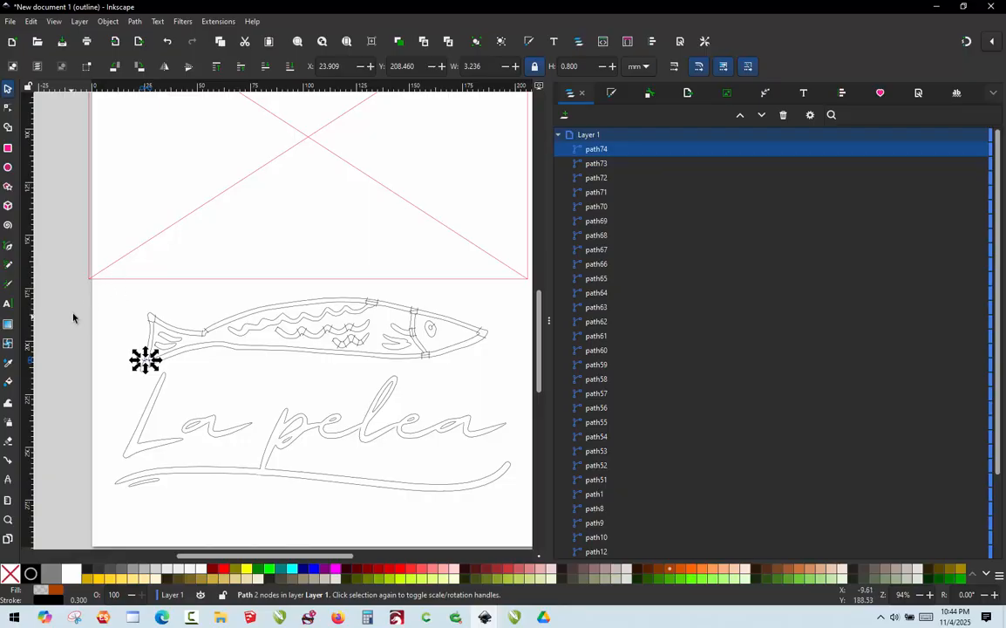
drag(116, 295, 501, 384)
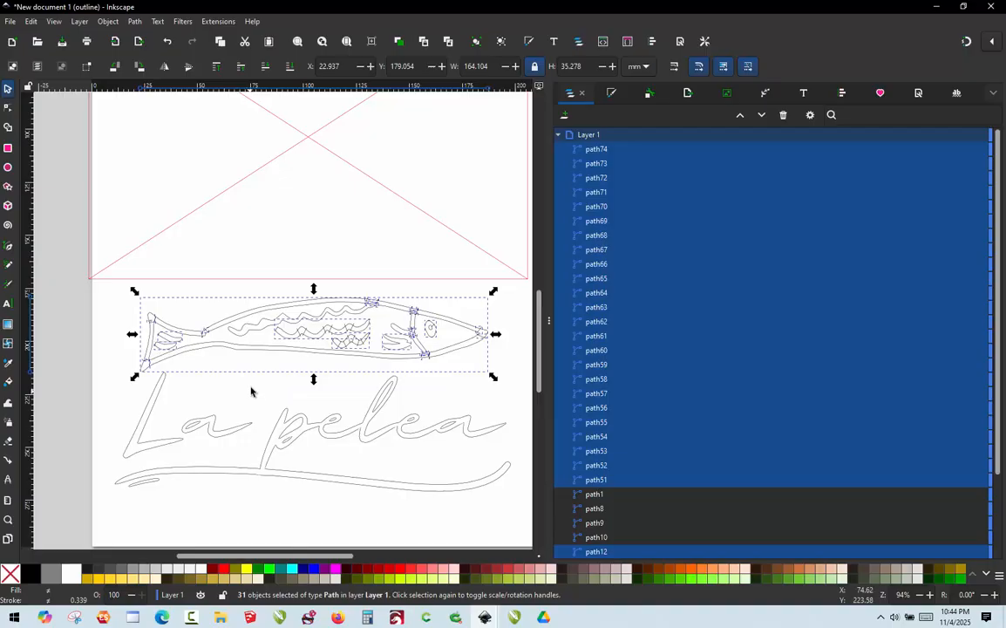
Remove the two inner tail shapes, the two separate wave shapes and the lower fin from the selection, keeping the outline's Pencil lines selected
scroll(131, 357, up, 5)
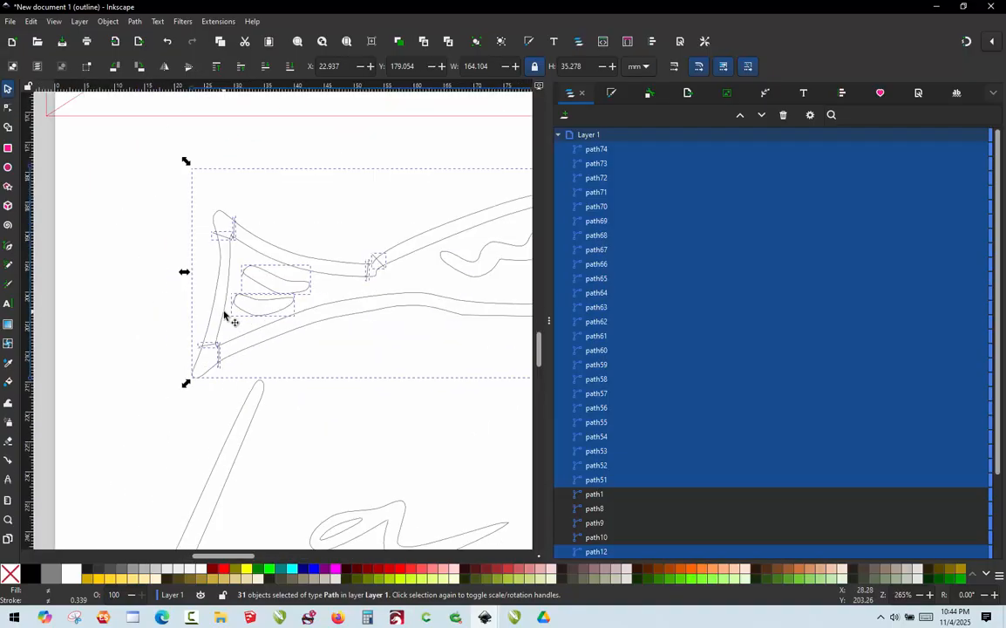
shift+click(290, 255)
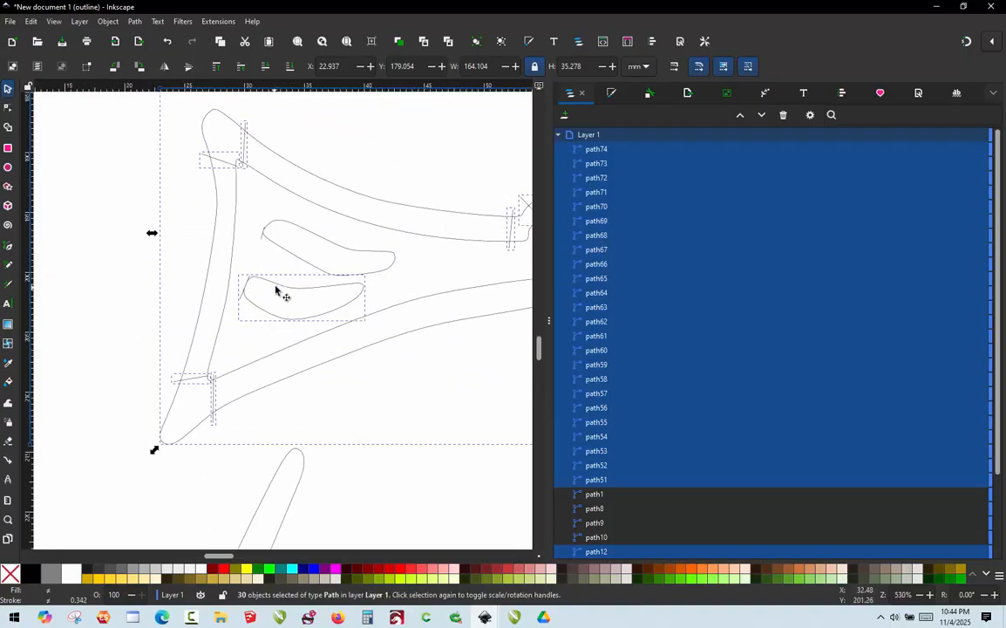
scroll(201, 279, down, 4)
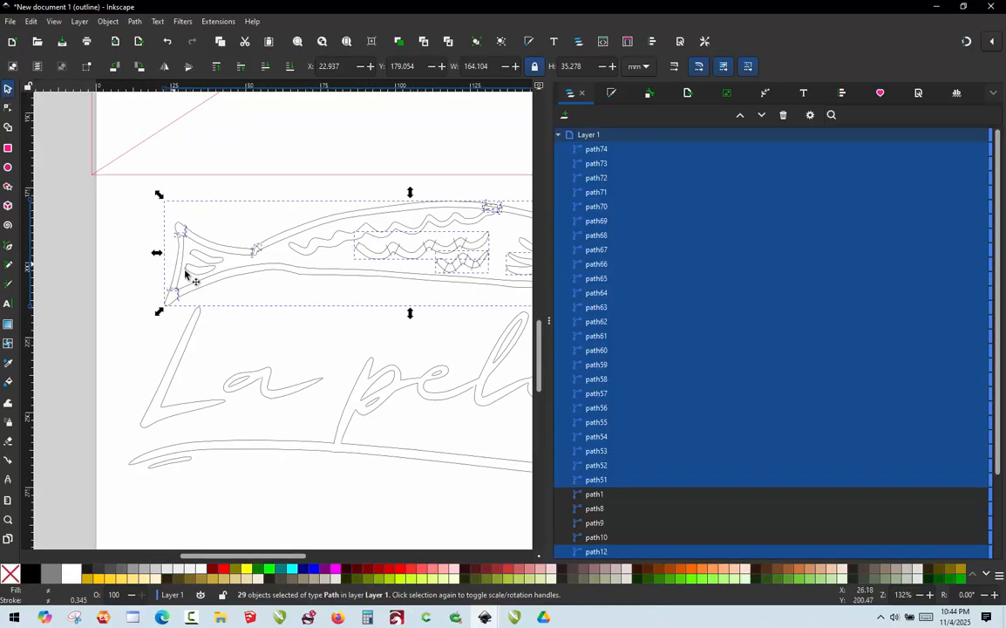
scroll(425, 235, up, 1)
scroll(325, 268, down, 1)
scroll(324, 268, up, 3)
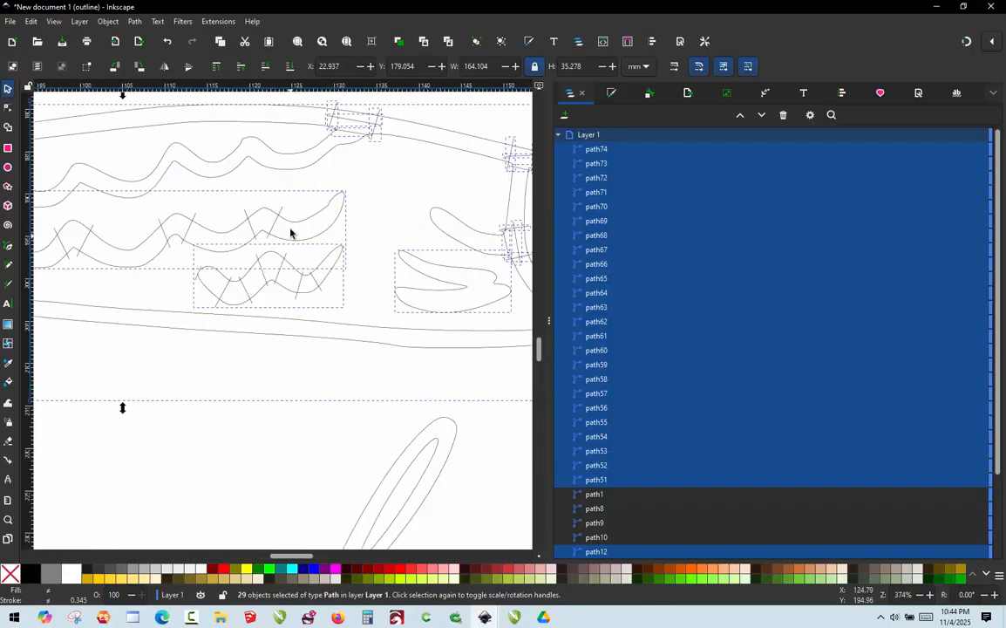
shift+click(293, 226)
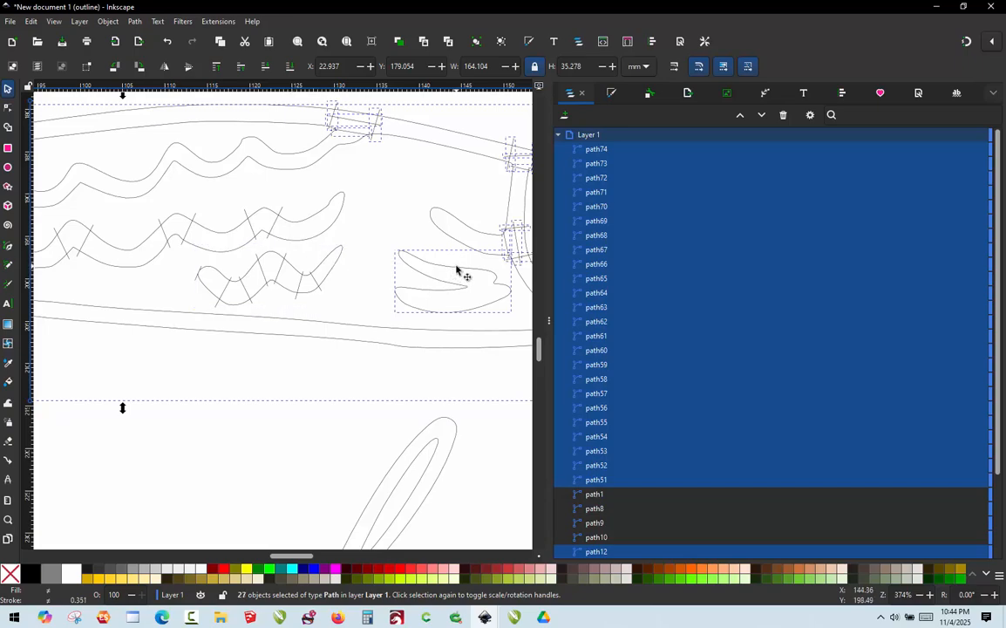
scroll(285, 259, down, 3)
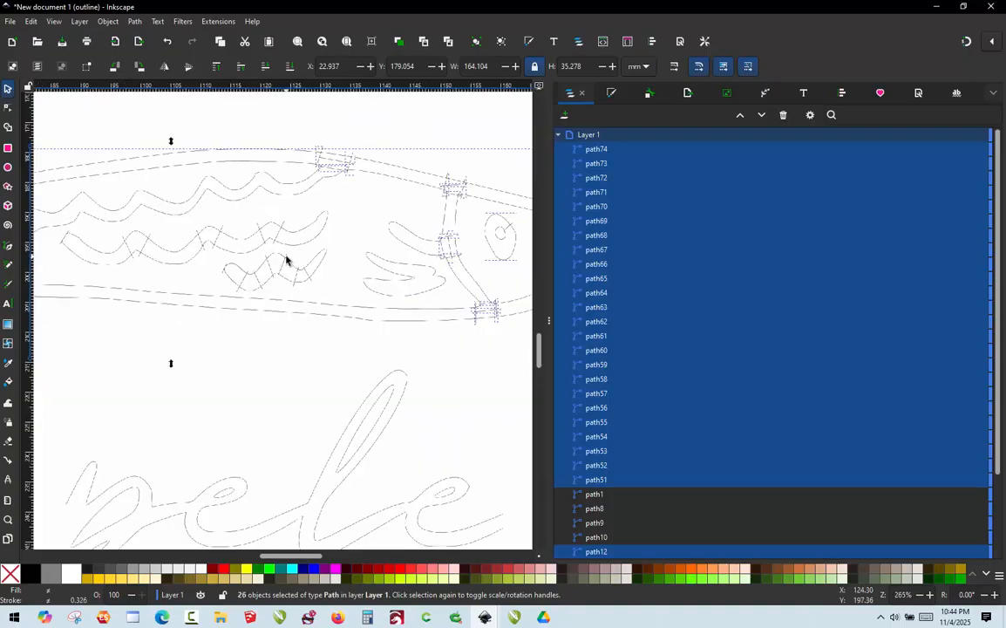
scroll(433, 251, up, 3)
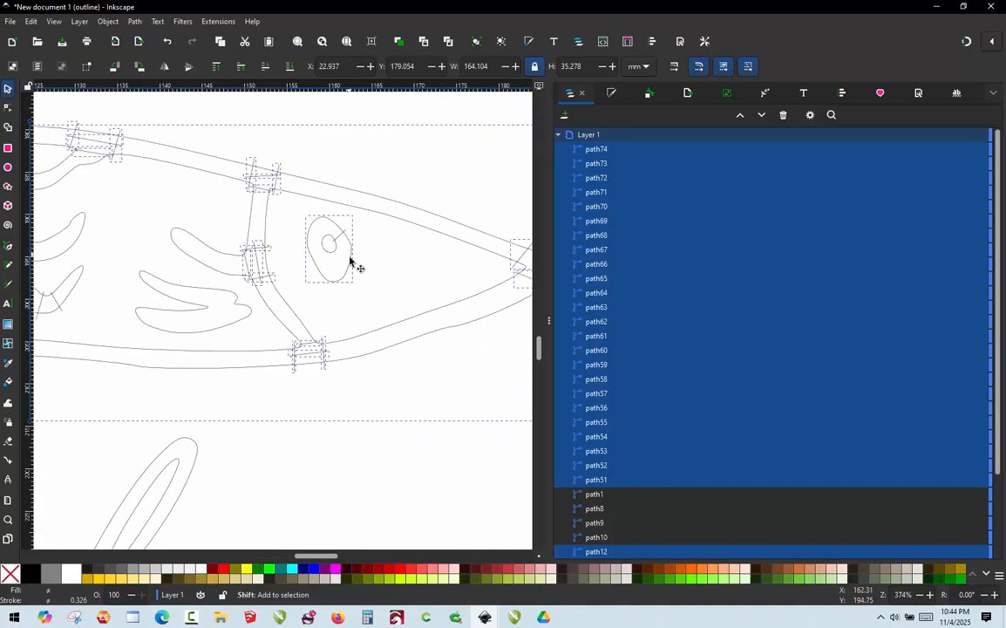
Add the remaining piece to the selected fish outline and rungs, test-move the selection below the page, and undo the move
shift+click(350, 259)
scroll(361, 271, down, 5)
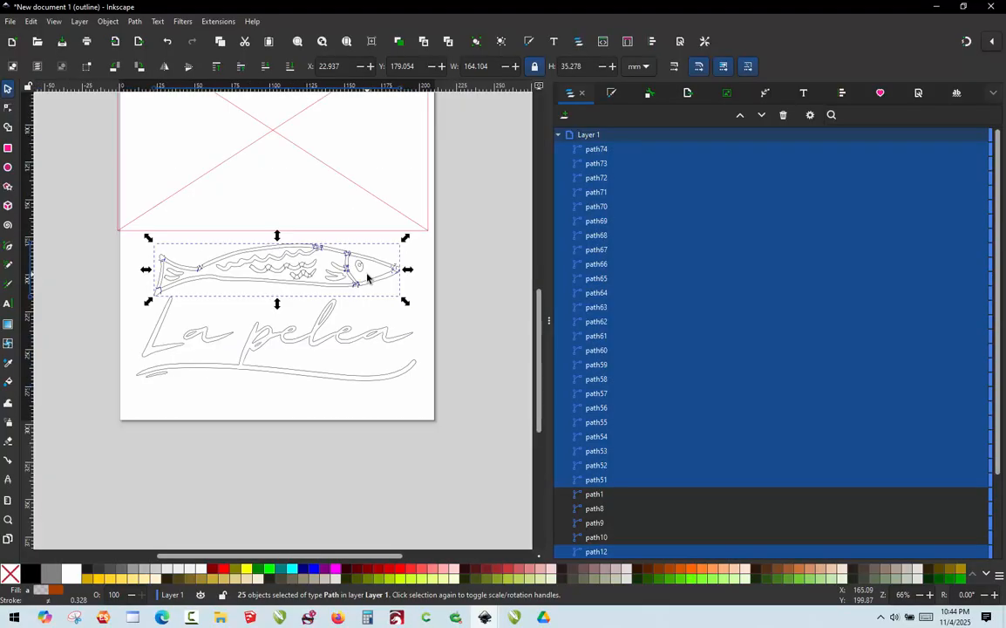
drag(371, 287, 337, 490)
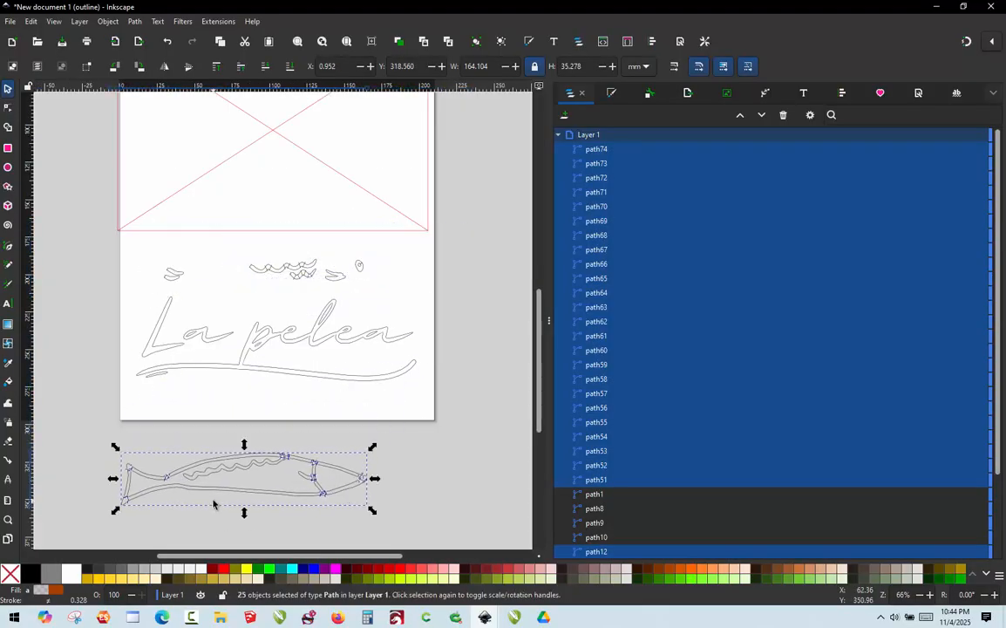
key(ctrl)
key(ctrl+z)
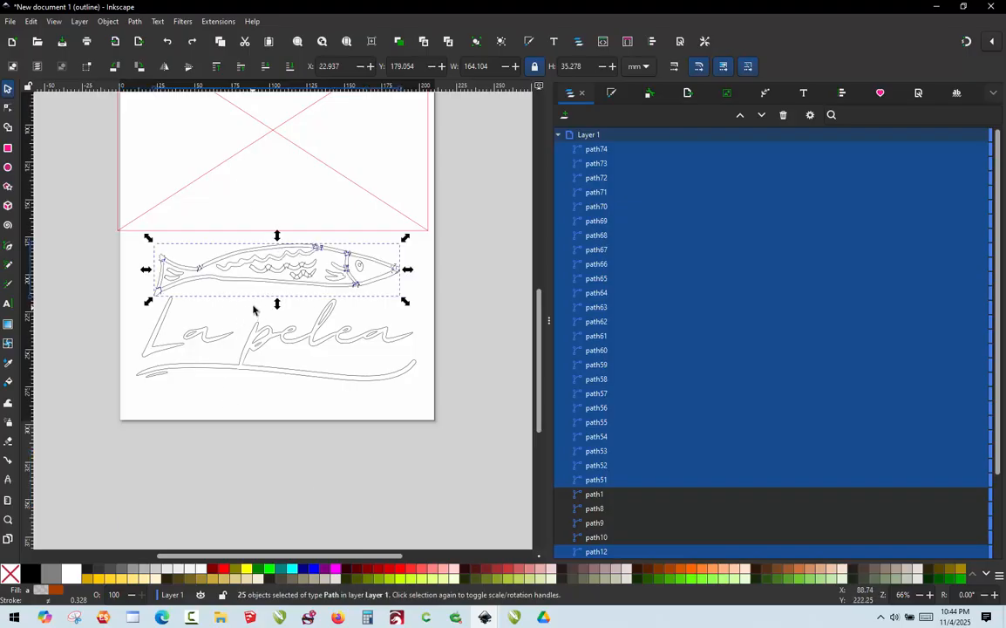
Convert the selected fish outline and its rung lines with Ink/Stitch Fill to satin, leaving all options at their defaults
click(218, 22)
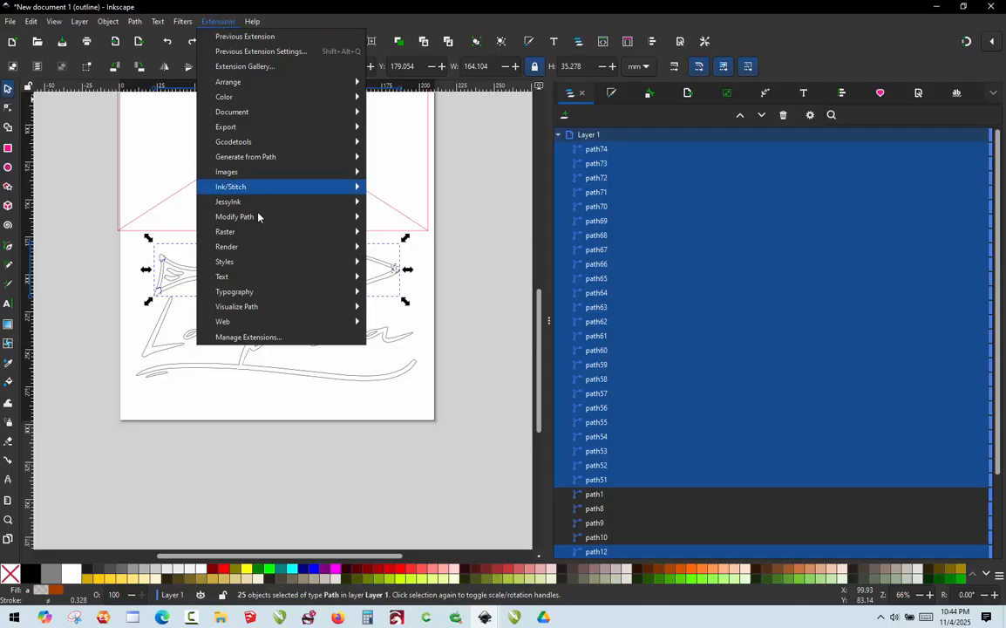
mouse_move(238, 172)
mouse_move(258, 188)
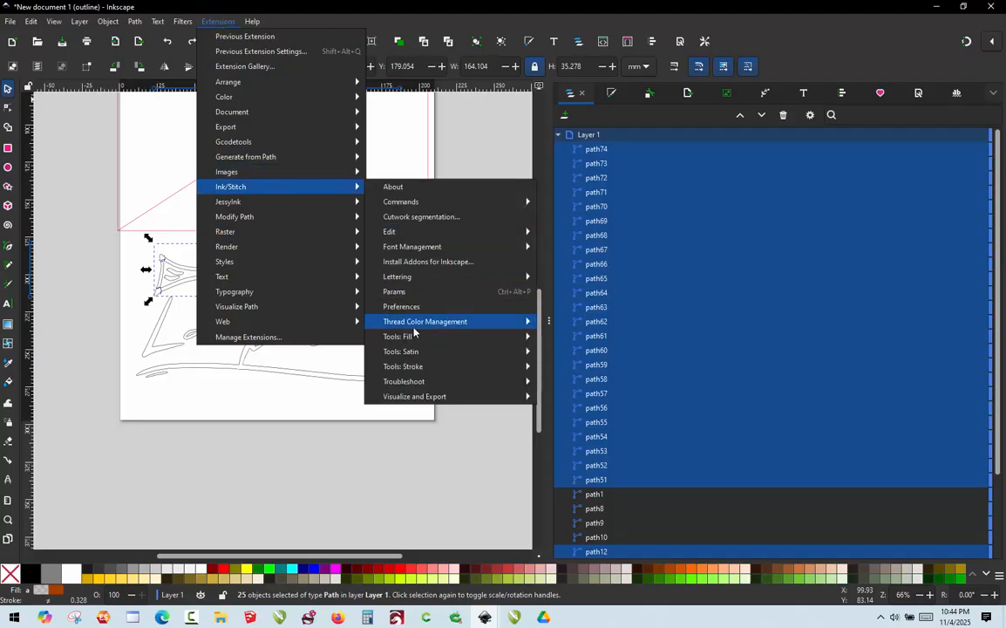
mouse_move(411, 356)
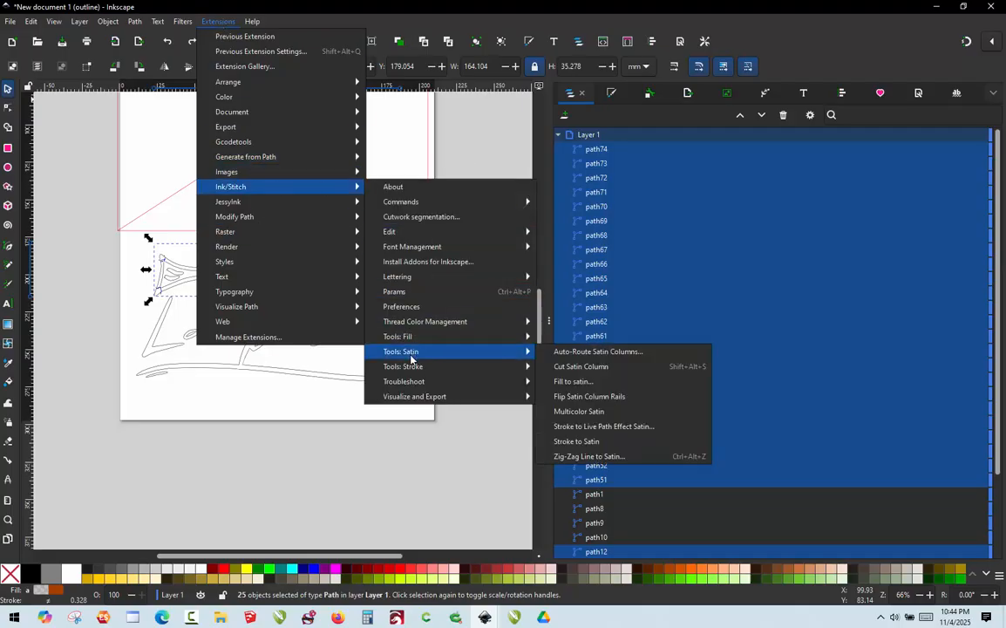
click(587, 382)
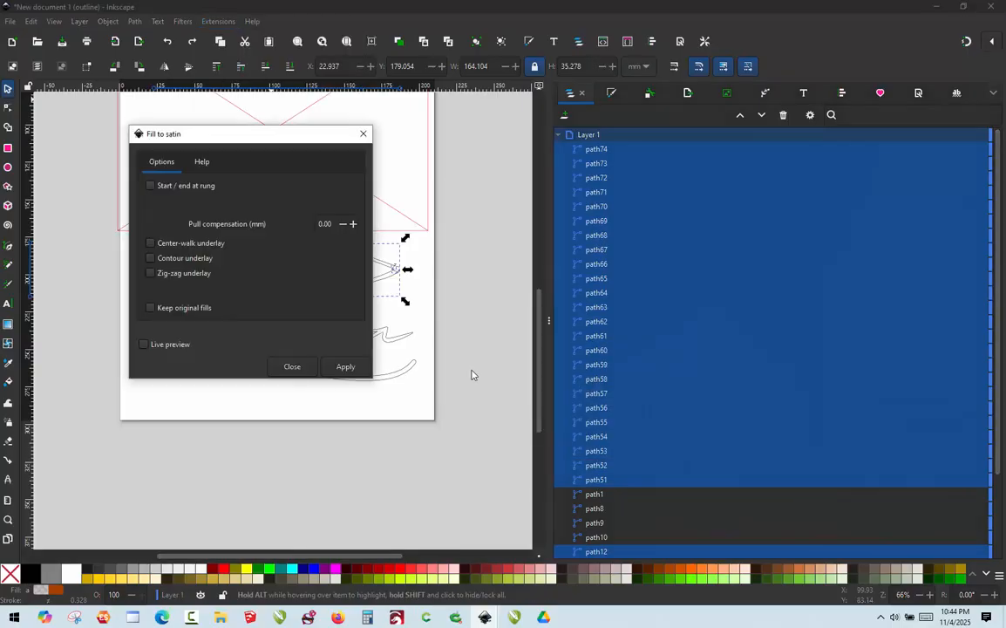
click(344, 367)
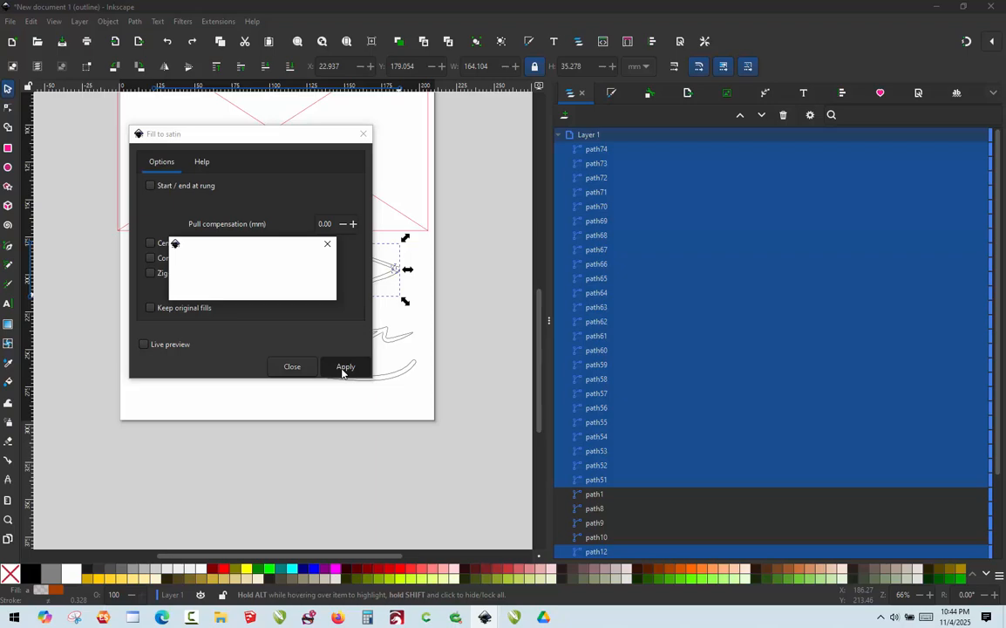
click(292, 367)
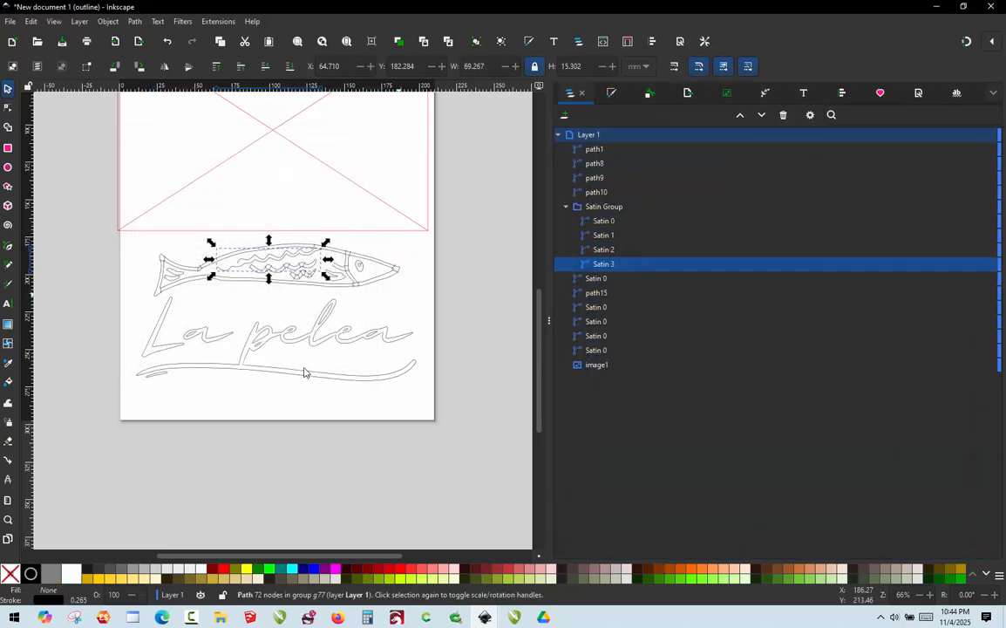
Inspect the converted fish satin columns on the canvas and in the Ink/Stitch Params stitch preview, leaving the settings unapplied
click(129, 271)
scroll(265, 262, up, 5)
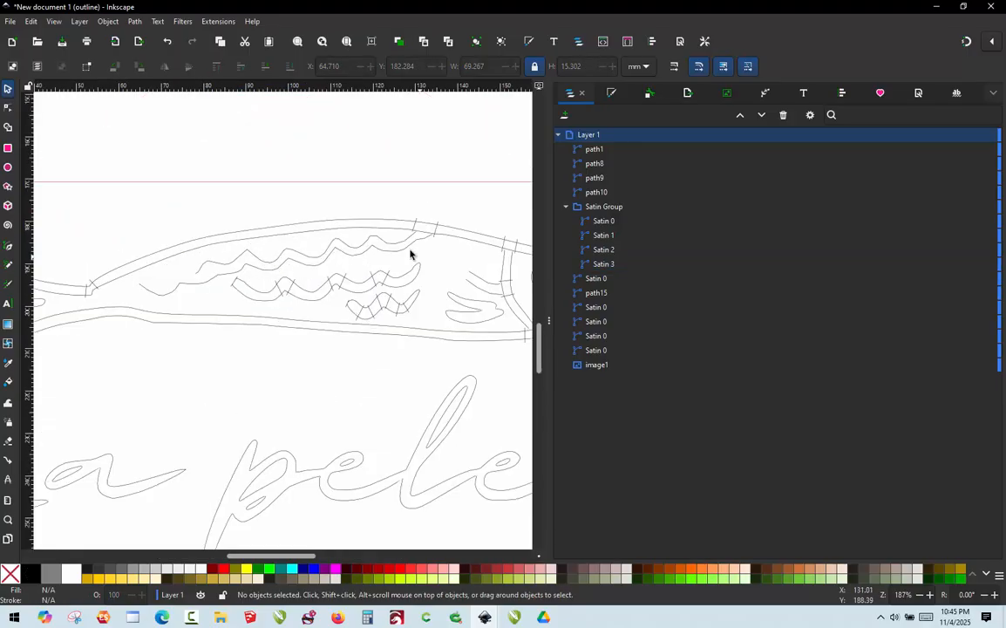
scroll(410, 254, down, 3)
scroll(392, 247, up, 1)
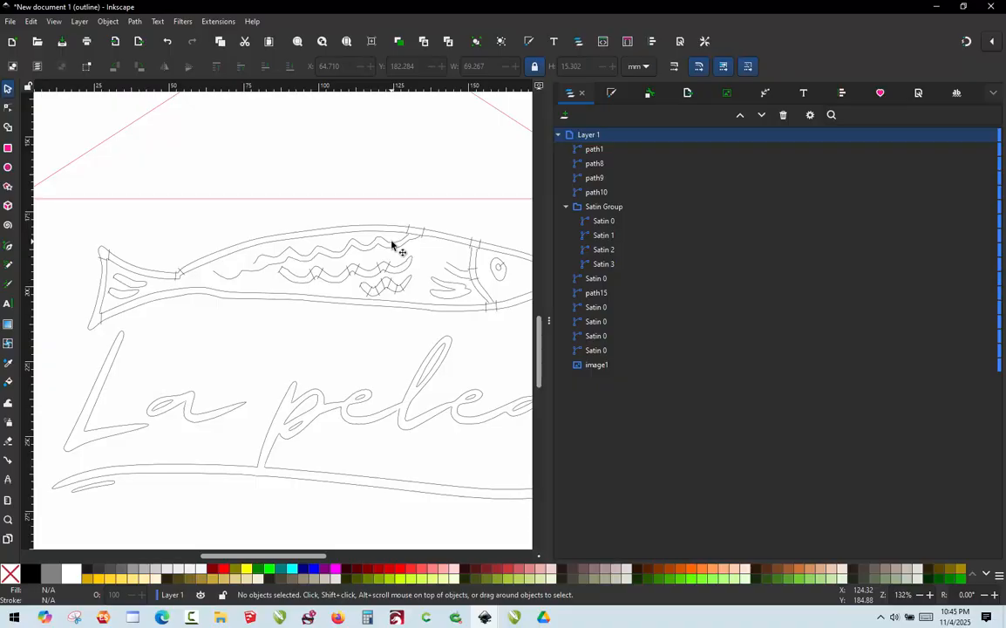
click(265, 248)
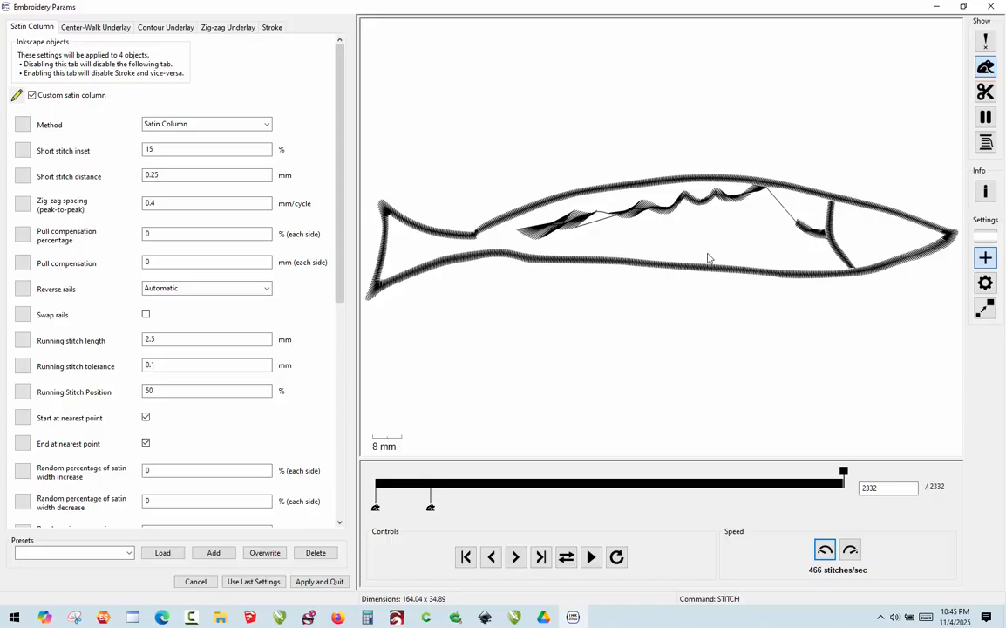
click(996, 6)
Undo the fill-to-satin conversion of the fish, list Layer 1's objects, and clear the selection
click(367, 205)
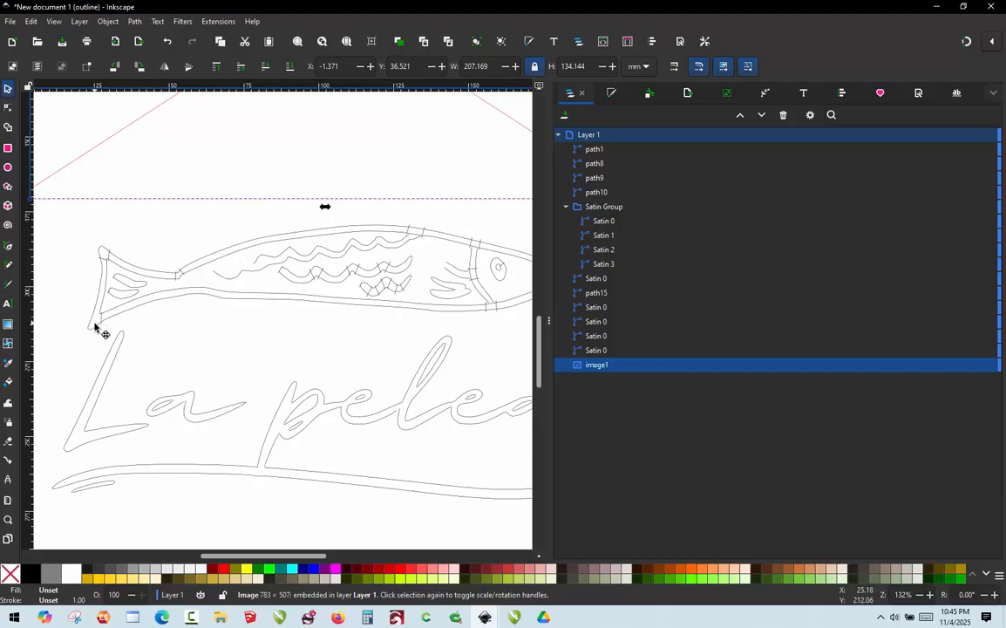
click(66, 353)
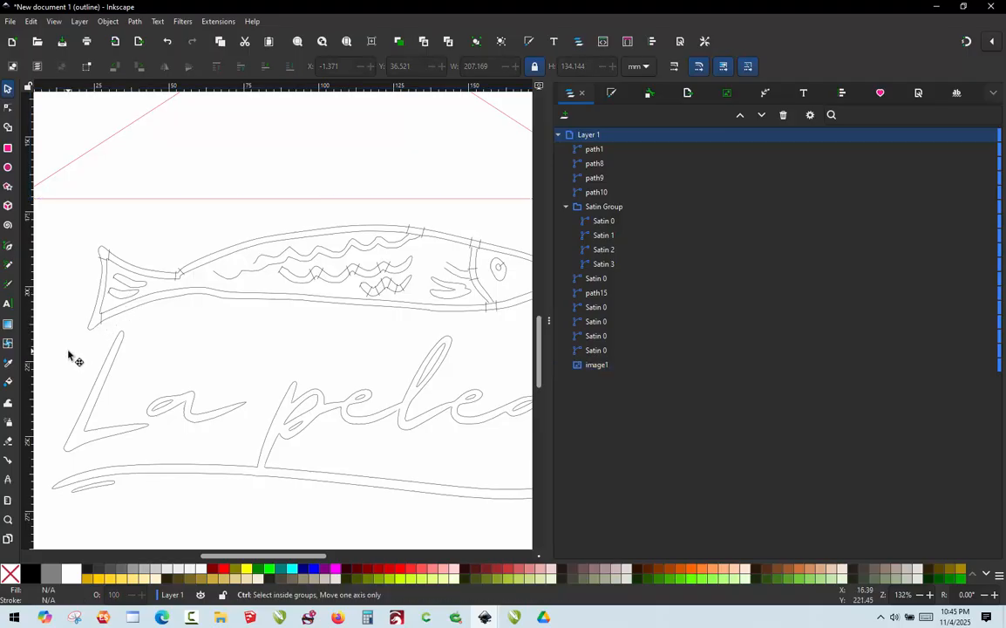
key(ctrl+z)
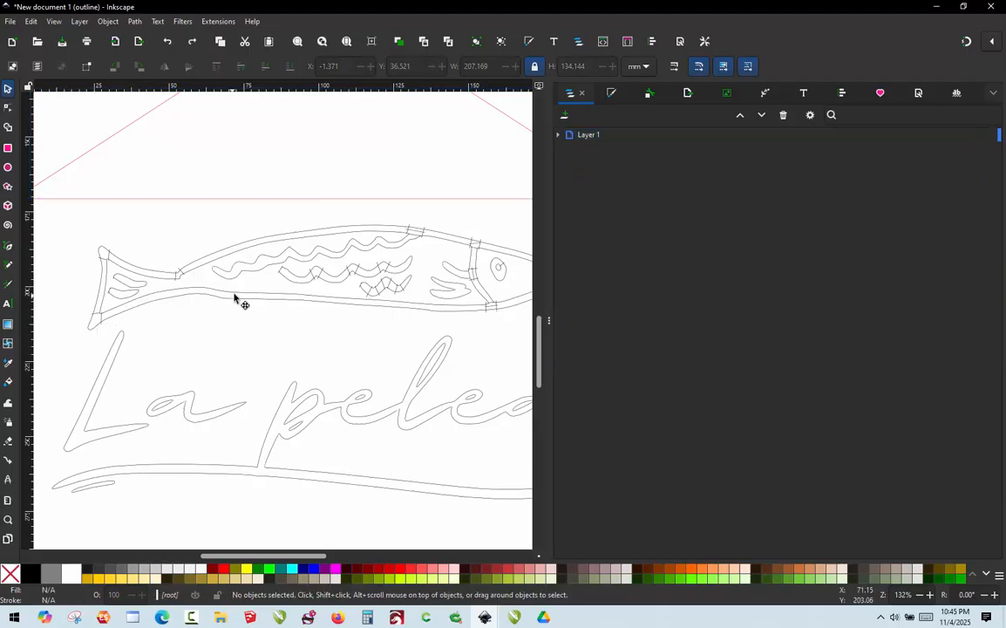
click(558, 136)
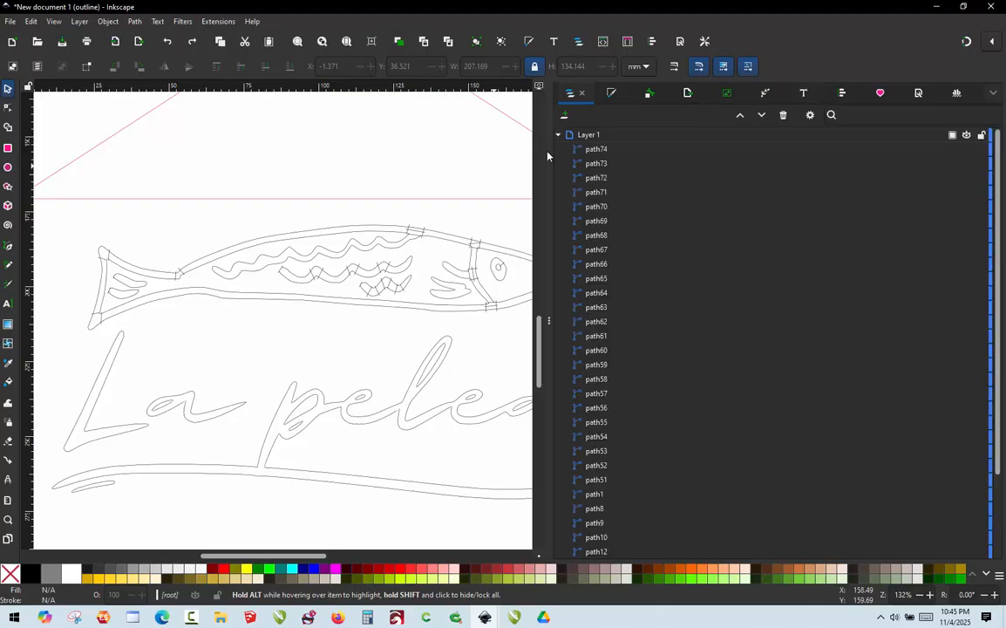
click(390, 230)
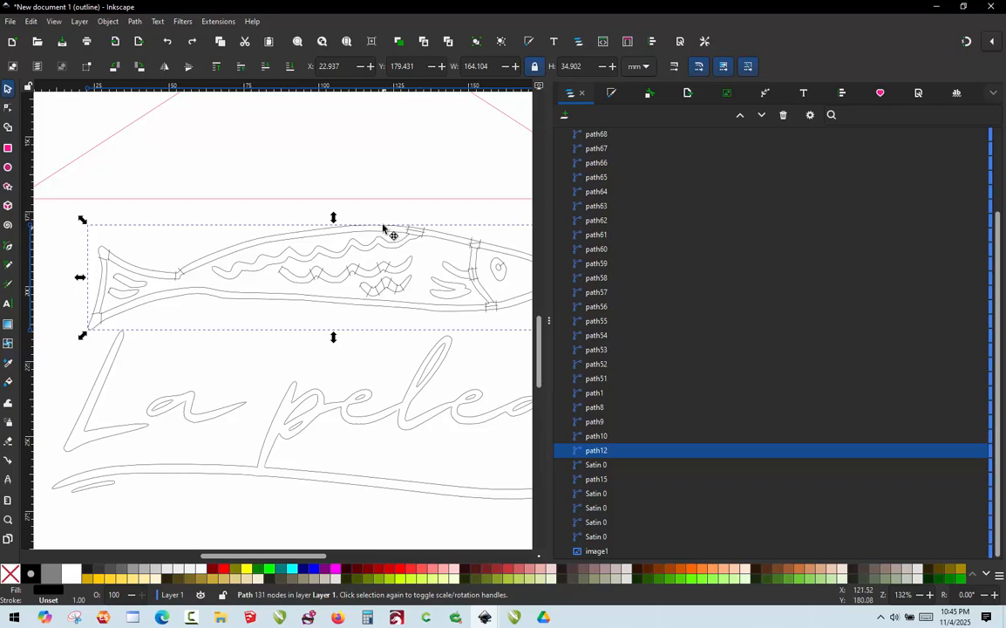
click(225, 217)
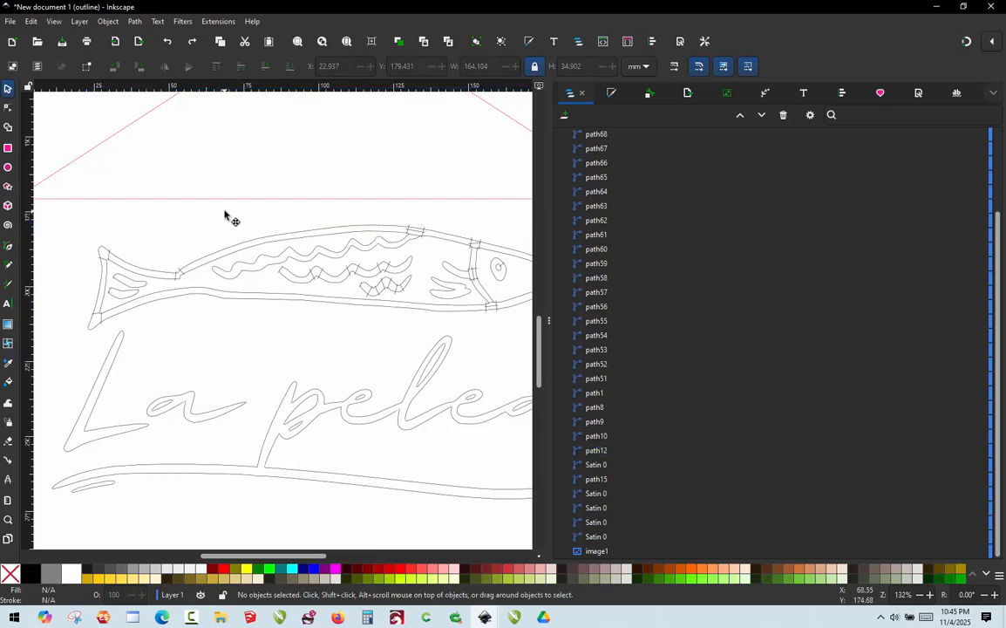
Draw a straight rung line with the Pencil tool across the rounded tail-side tip of the fish's uppermost wave
scroll(375, 261, up, 3)
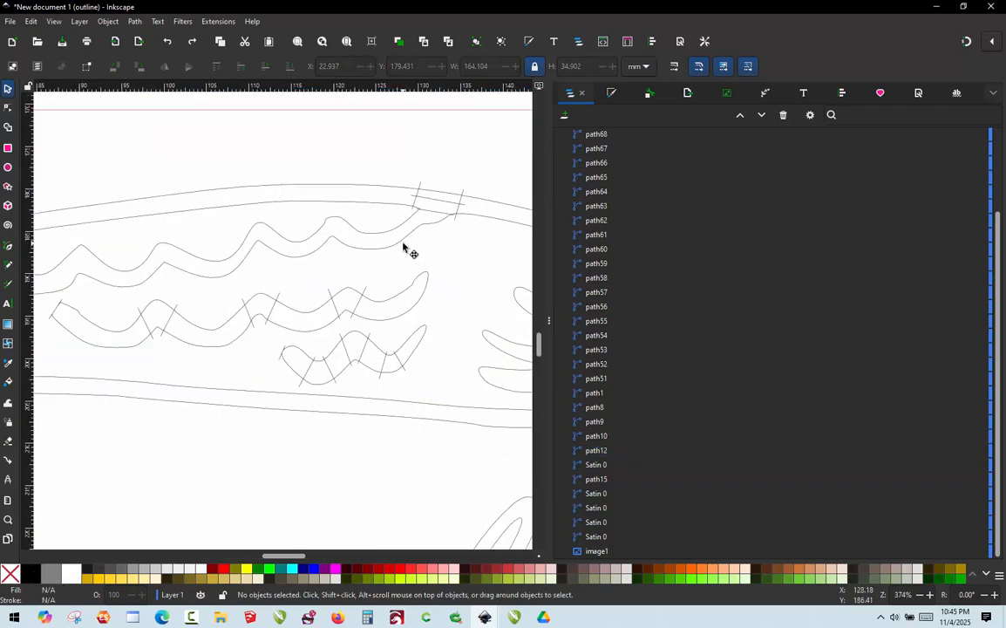
key(p)
scroll(394, 231, down, 2)
scroll(152, 246, up, 4)
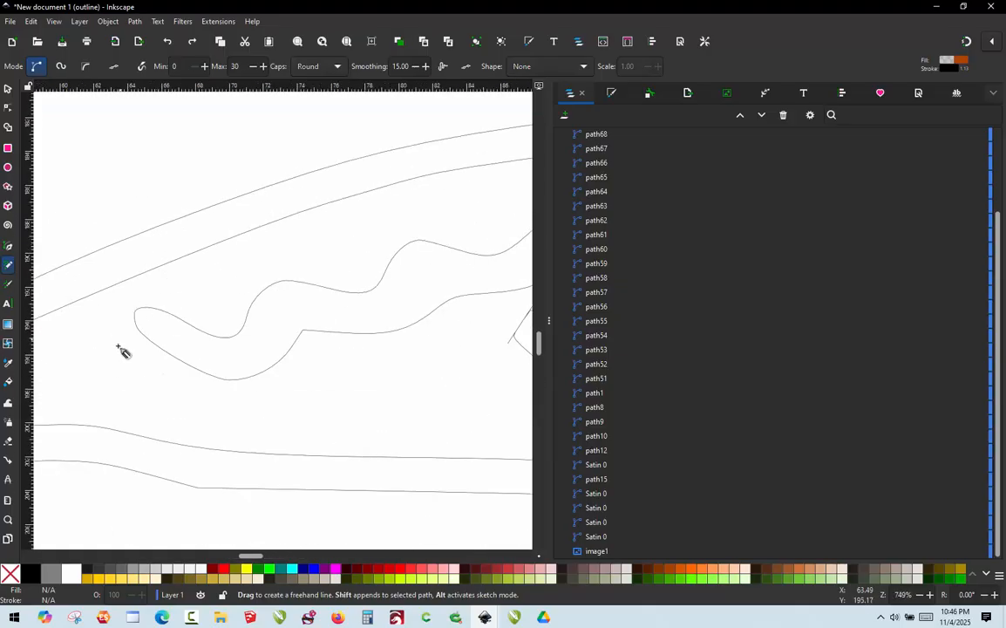
scroll(122, 352, up, 3)
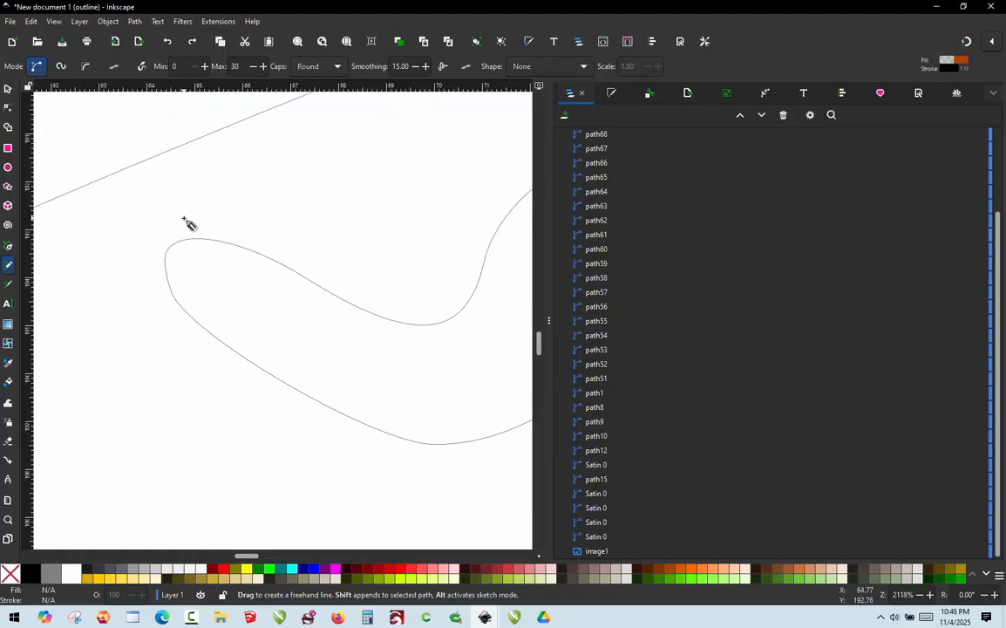
drag(183, 218, 142, 310)
scroll(150, 259, up, 1)
scroll(155, 263, up, 3)
scroll(129, 222, down, 4)
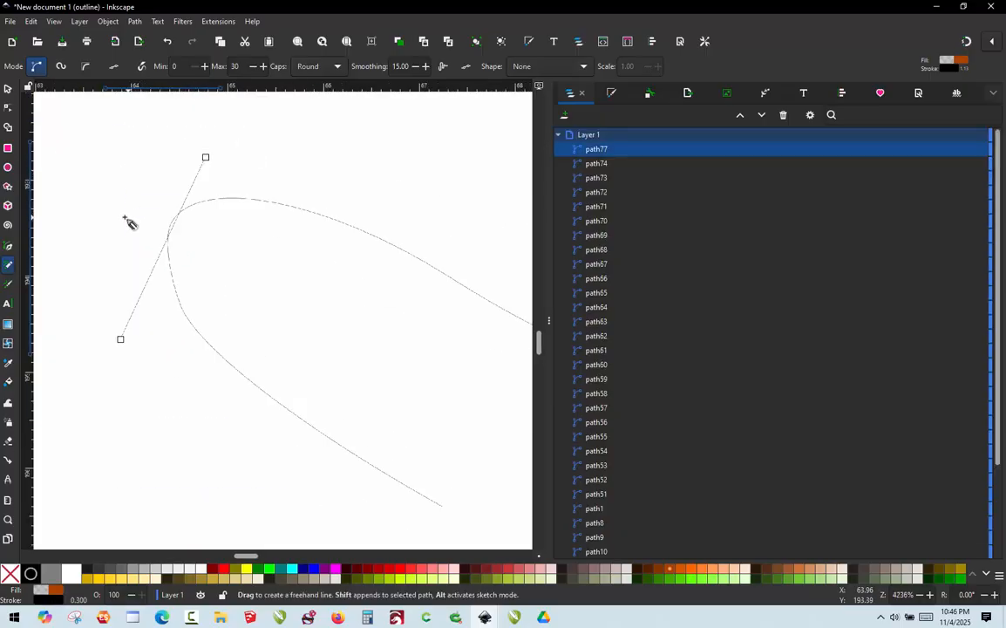
Draw two rung lines across the uppermost wave, one on each side of its first crest from the tail end
scroll(161, 262, down, 3)
scroll(314, 199, up, 2)
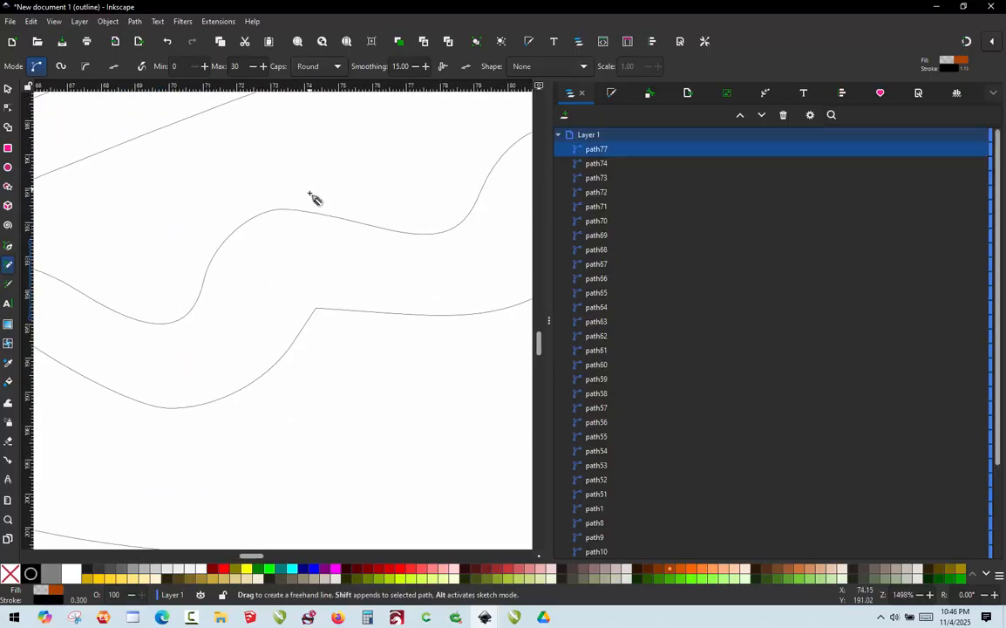
click(339, 337)
drag(337, 333, 340, 194)
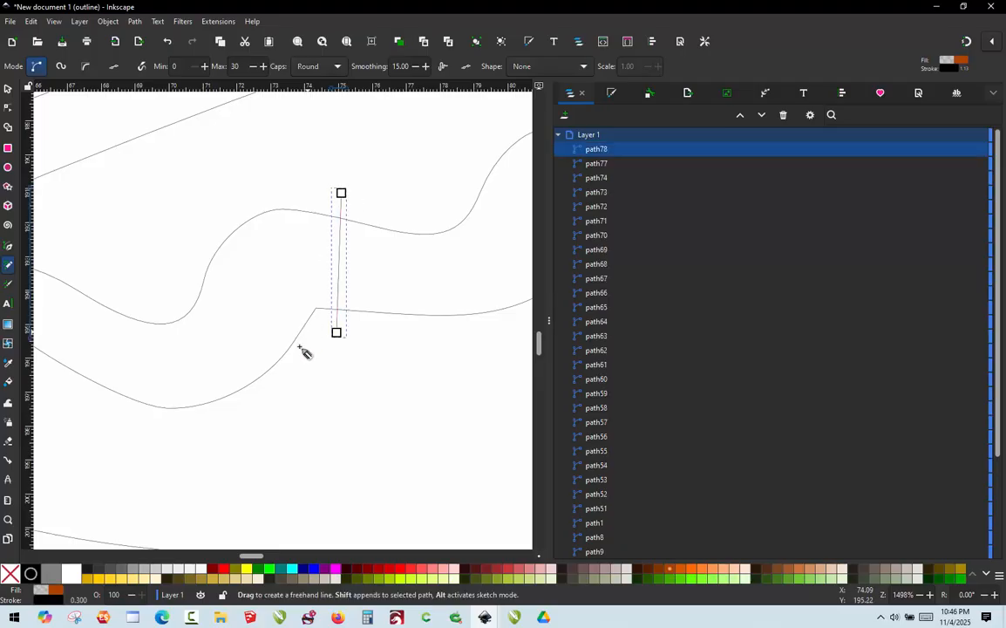
drag(298, 348, 189, 275)
Draw two rung lines across the uppermost wave, one on each side of its second crest from the tail end
scroll(161, 315, down, 3)
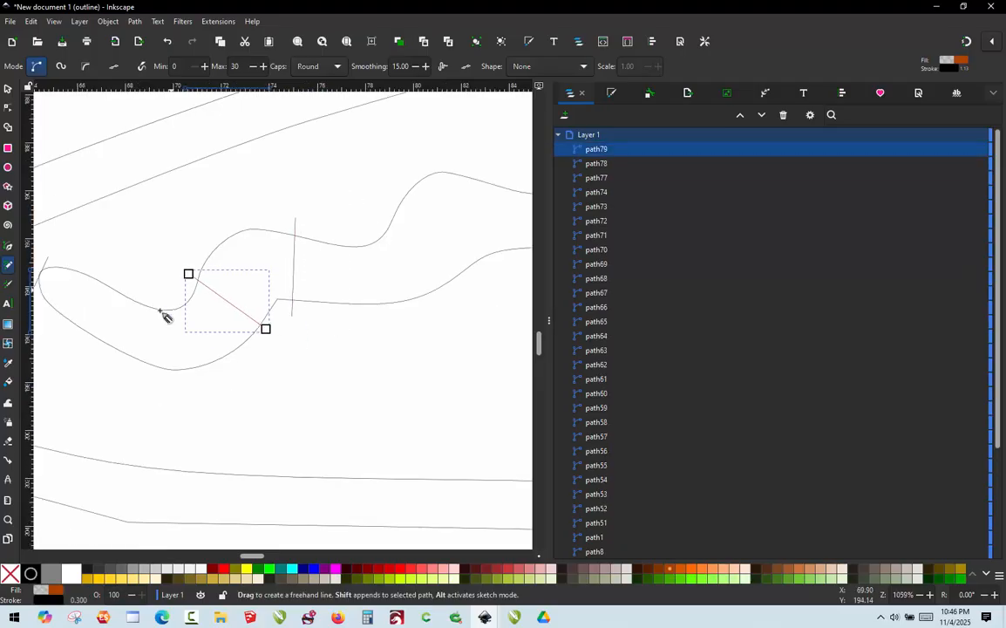
scroll(337, 242, up, 3)
click(312, 390)
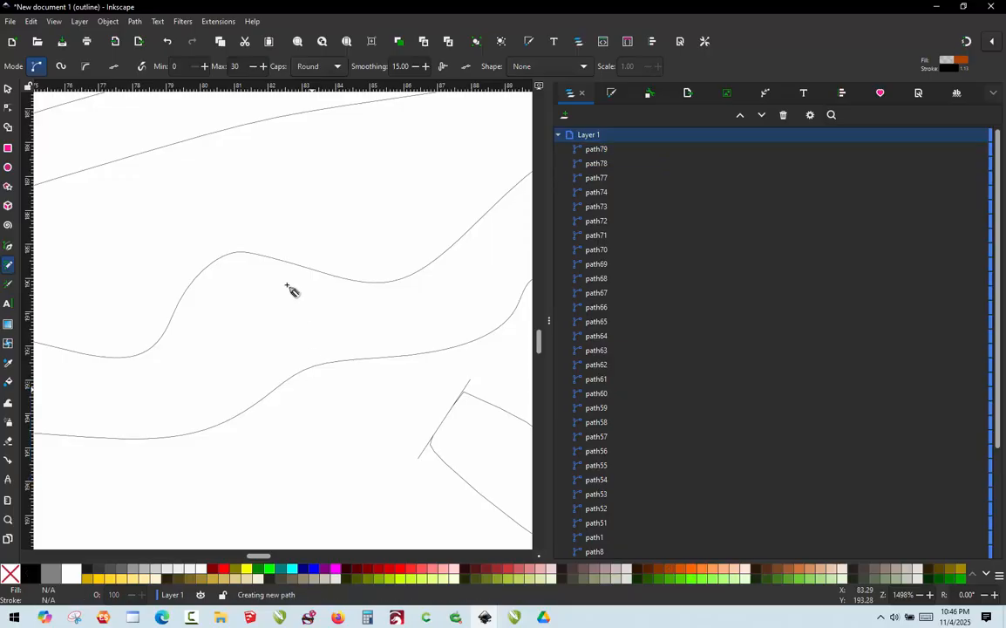
key(ctrl+z)
mouse_move(311, 382)
mouse_down()
mouse_move(294, 295)
mouse_move(310, 246)
mouse_up()
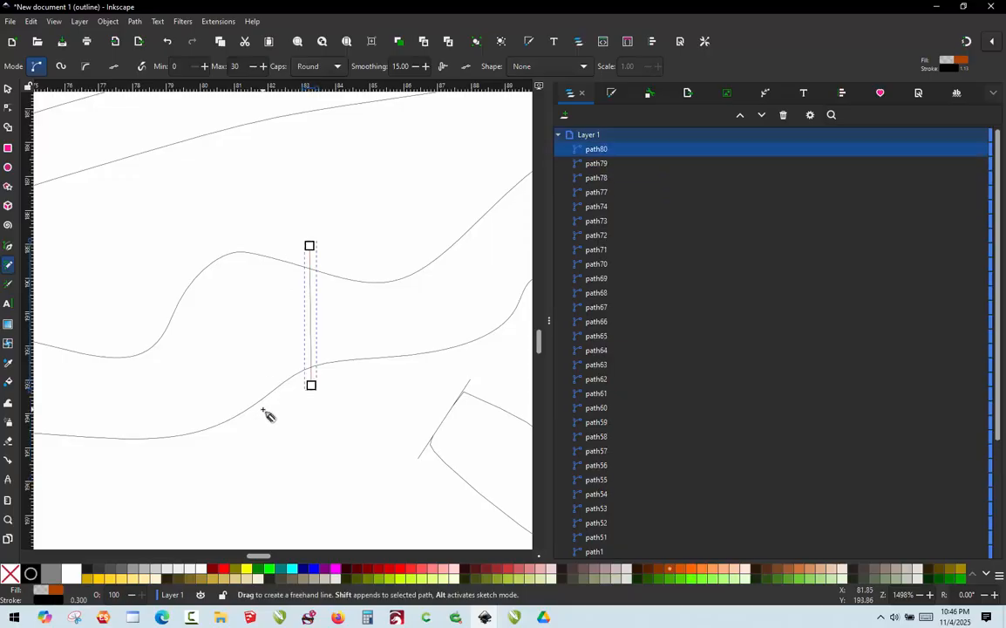
mouse_move(262, 406)
mouse_down()
mouse_move(200, 335)
mouse_move(160, 309)
mouse_up()
Draw two rung lines across the uppermost wave, flanking its pointed third crest from the tail end
ctrl+scroll(161, 309, down, 2)
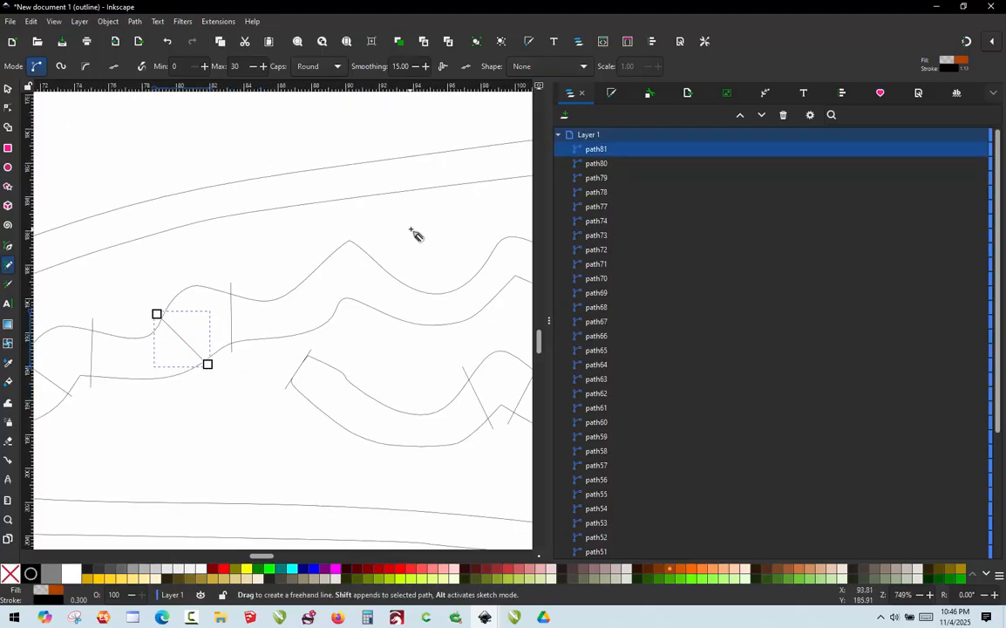
ctrl+scroll(417, 229, up, 2)
drag(294, 388, 337, 277)
click(264, 392)
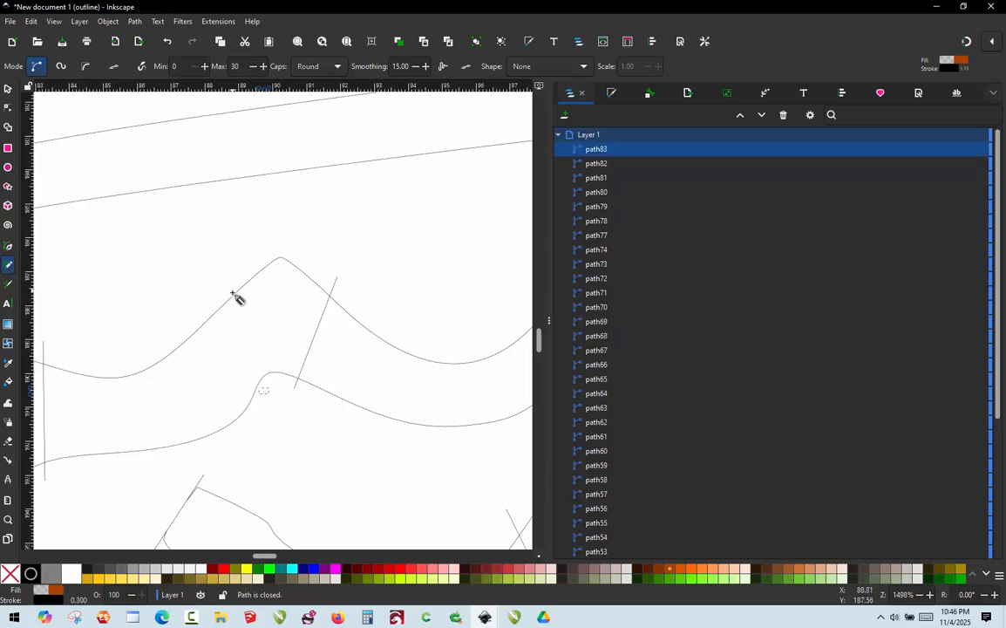
key(ctrl+z)
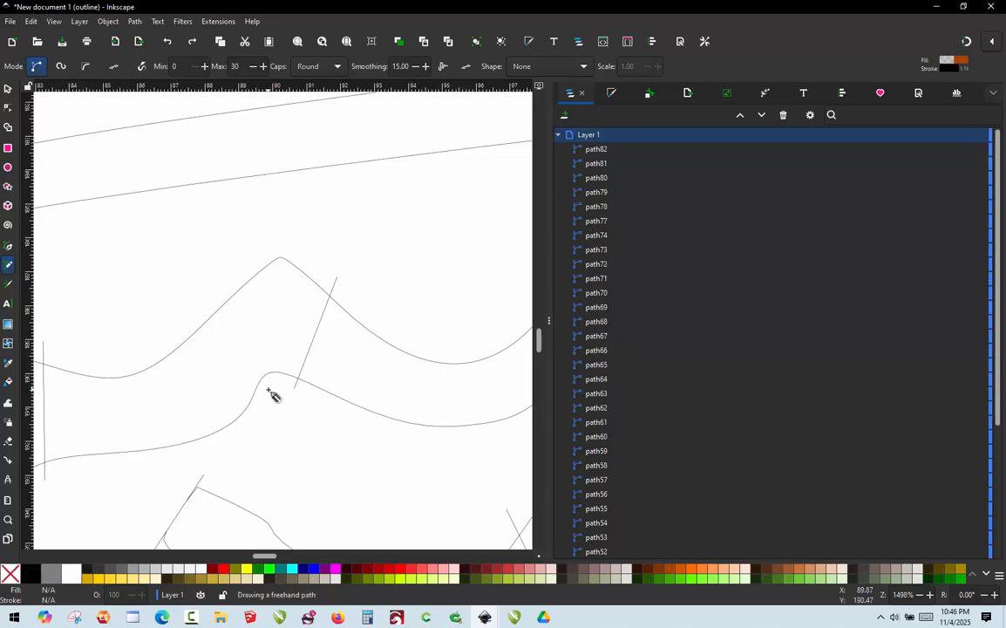
mouse_move(269, 388)
mouse_down()
mouse_move(239, 279)
mouse_move(223, 285)
mouse_up()
Draw rung lines on both sides of the uppermost wave's fourth crest from the tail end
scroll(195, 310, down, 2)
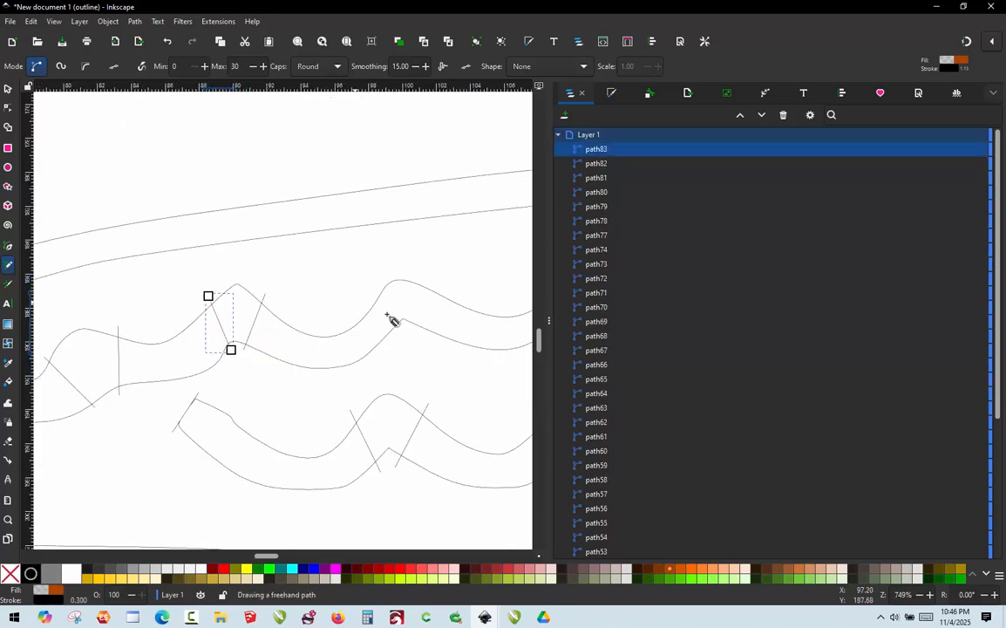
scroll(389, 319, up, 2)
mouse_move(407, 362)
mouse_down()
mouse_move(440, 258)
mouse_move(401, 353)
mouse_move(296, 310)
mouse_move(308, 293)
mouse_up()
Draw two rung lines across the uppermost wave, one on each side of its fifth crest from the tail end
scroll(235, 353, down, 2)
scroll(449, 300, up, 2)
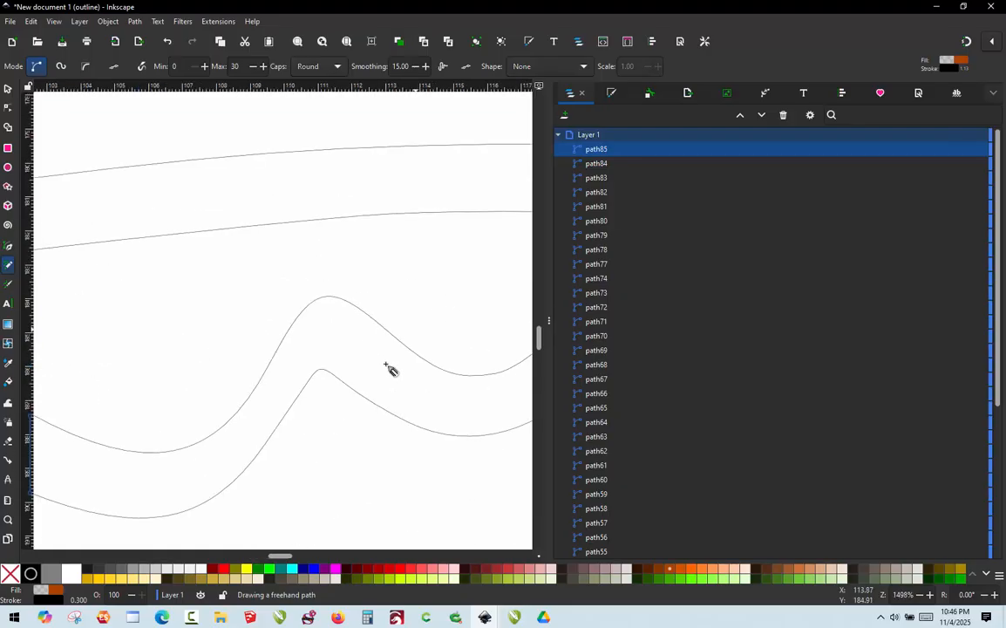
click(337, 392)
click(379, 305)
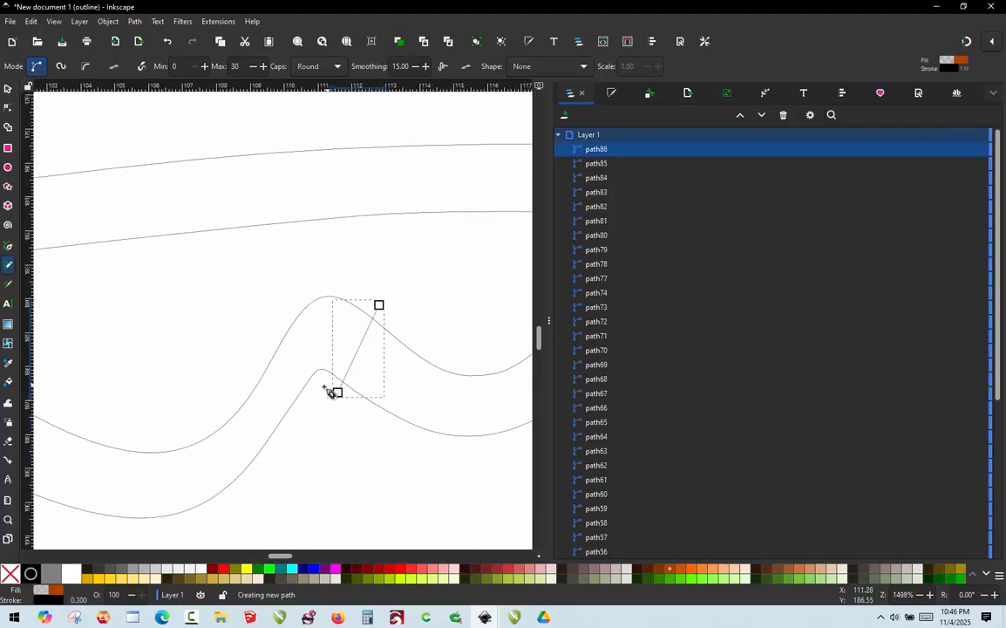
click(312, 394)
click(279, 329)
Draw two rung lines across the uppermost wave, one on each side of its sixth crest from the tail end
scroll(209, 386, down, 2)
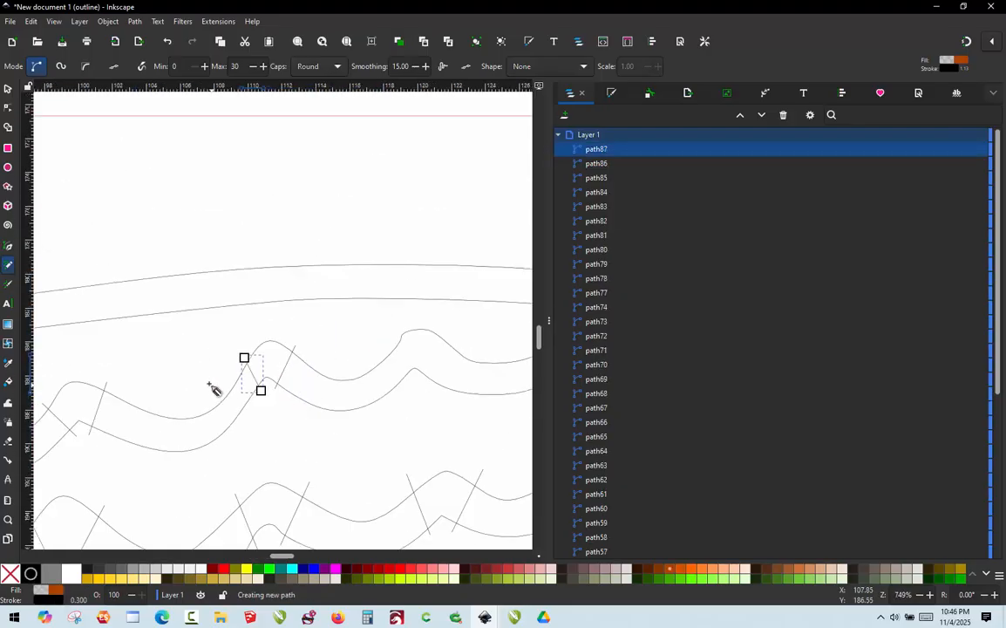
scroll(370, 373, up, 2)
click(350, 417)
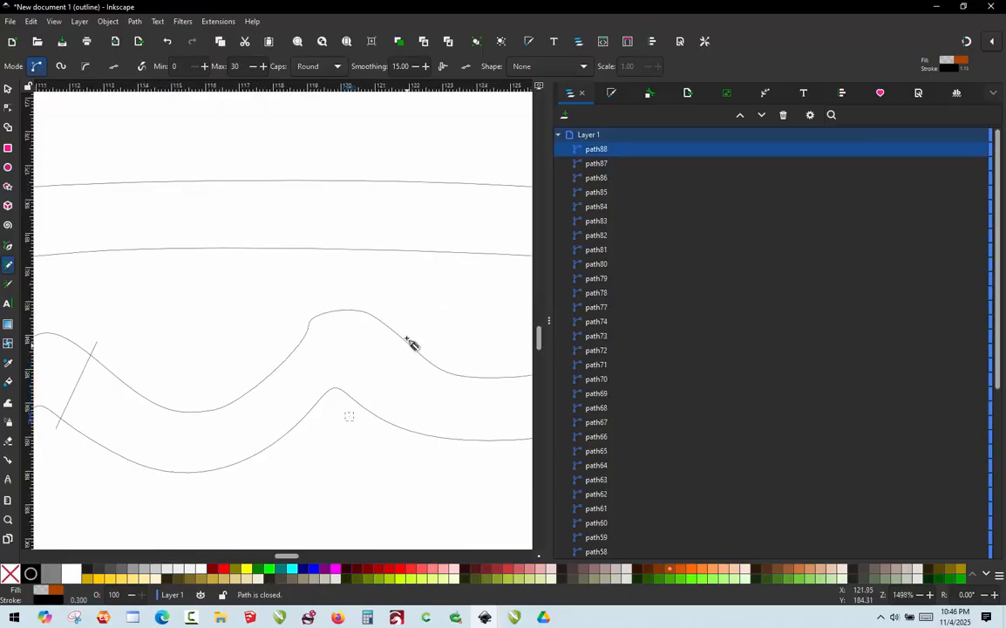
key(ctrl+z)
click(360, 415)
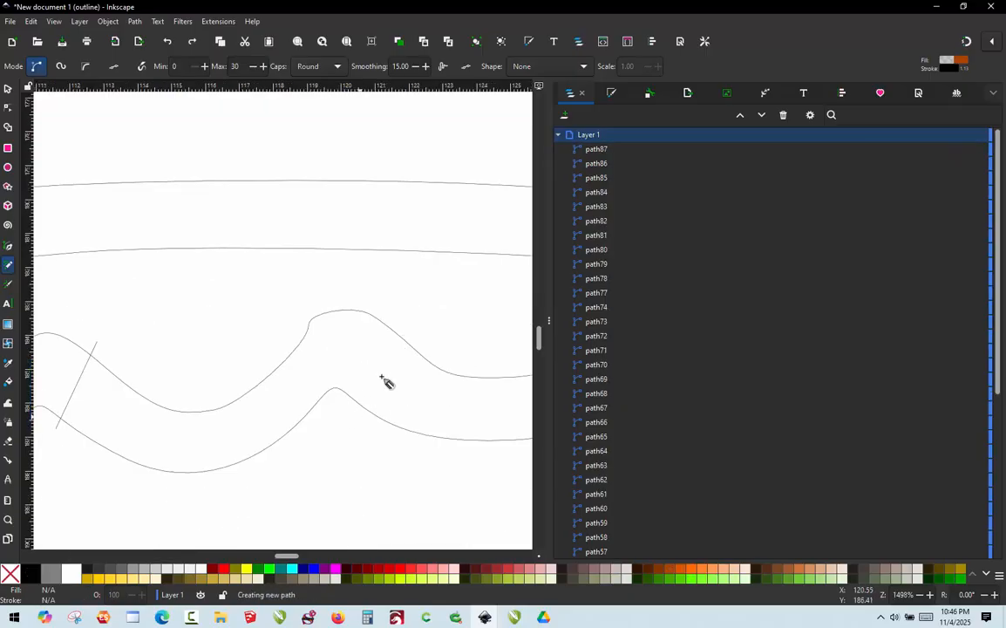
click(402, 324)
click(328, 409)
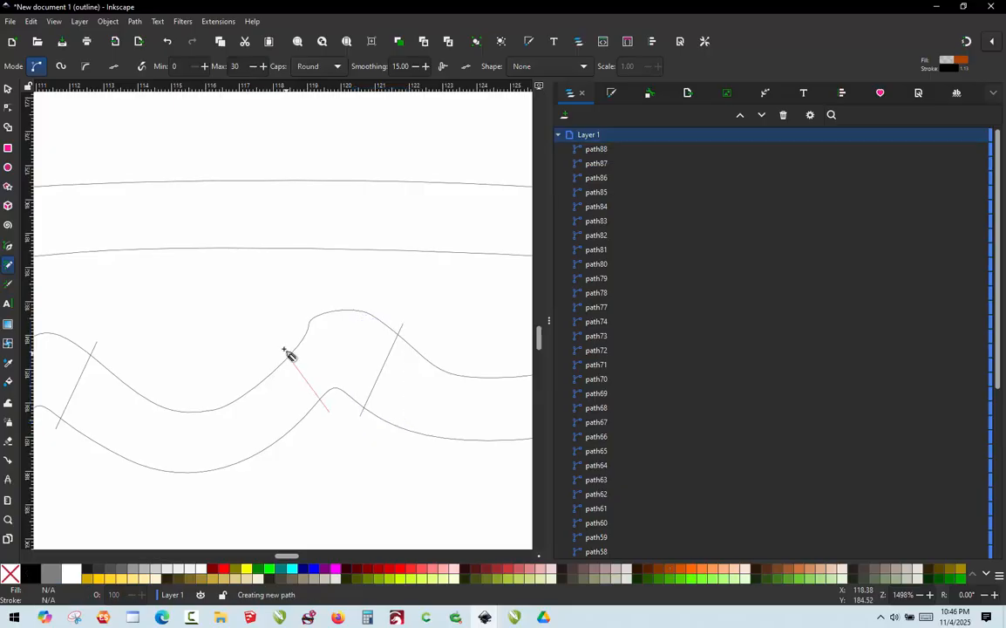
click(294, 345)
scroll(305, 321, down, 4)
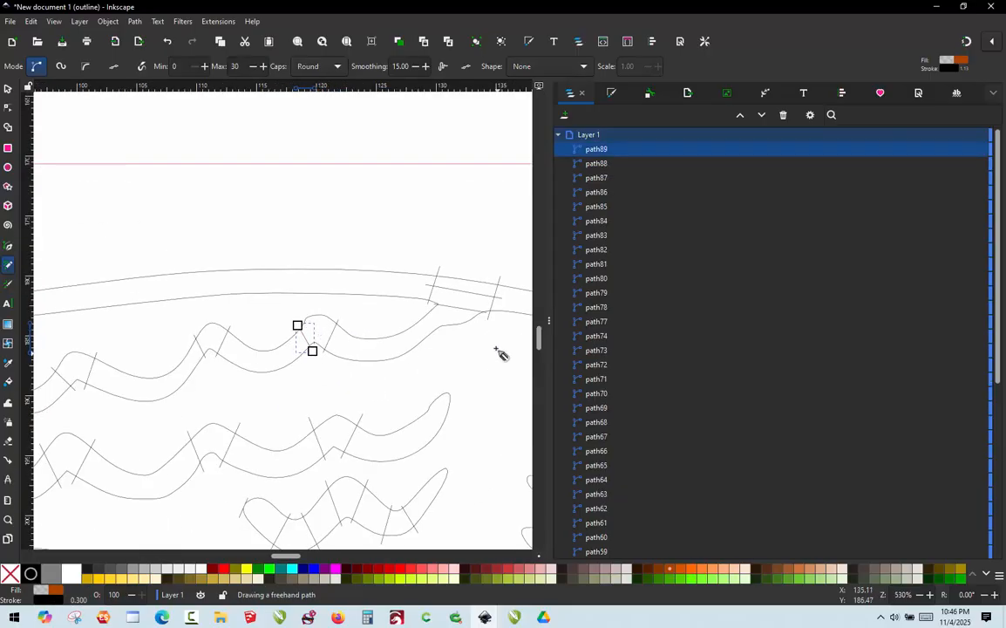
Check the rung lines along the uppermost wave, from its head end to its tail end
scroll(473, 336, up, 3)
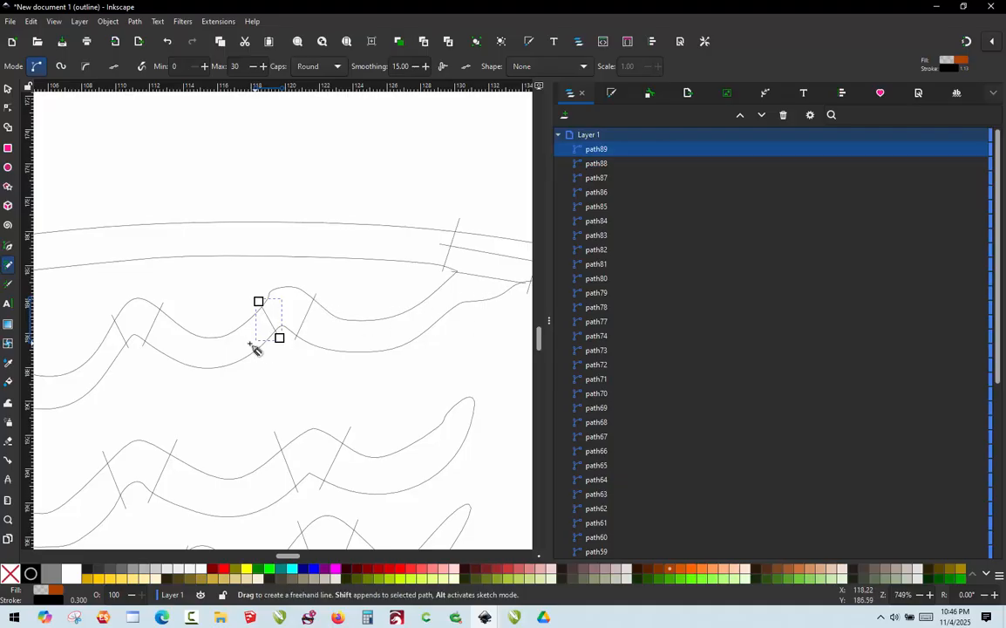
scroll(359, 277, down, 2)
scroll(177, 333, up, 2)
scroll(475, 284, down, 2)
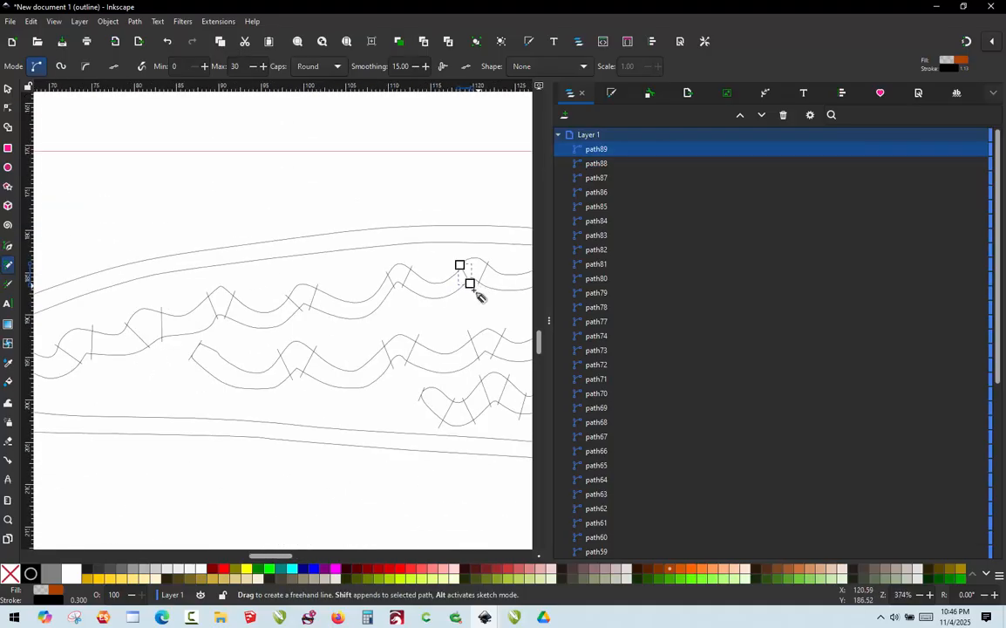
scroll(265, 319, up, 1)
scroll(264, 319, up, 1)
scroll(420, 310, down, 3)
scroll(228, 319, up, 2)
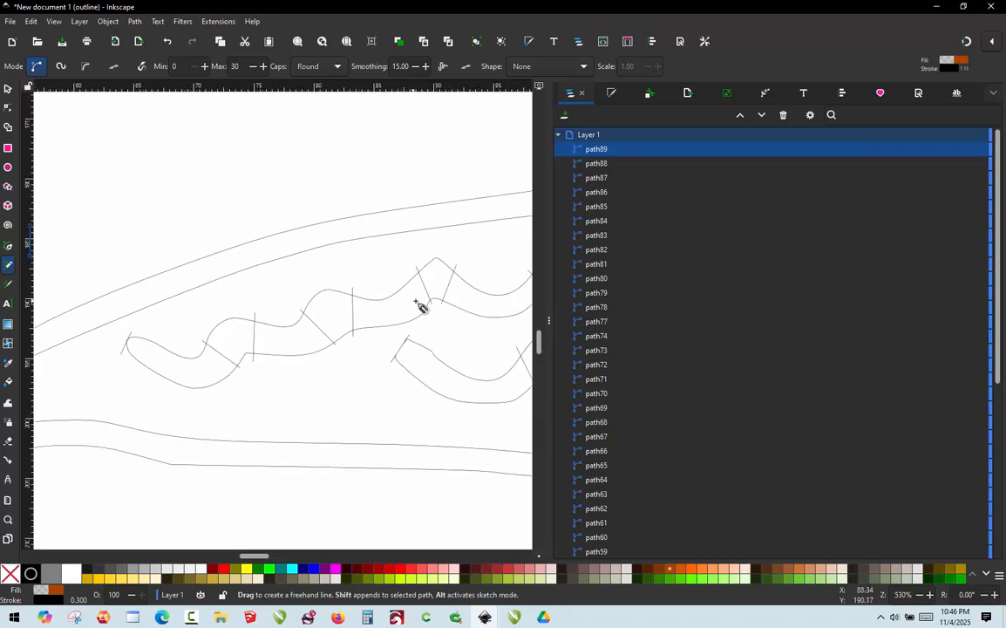
scroll(294, 355, up, 1)
scroll(188, 368, up, 2)
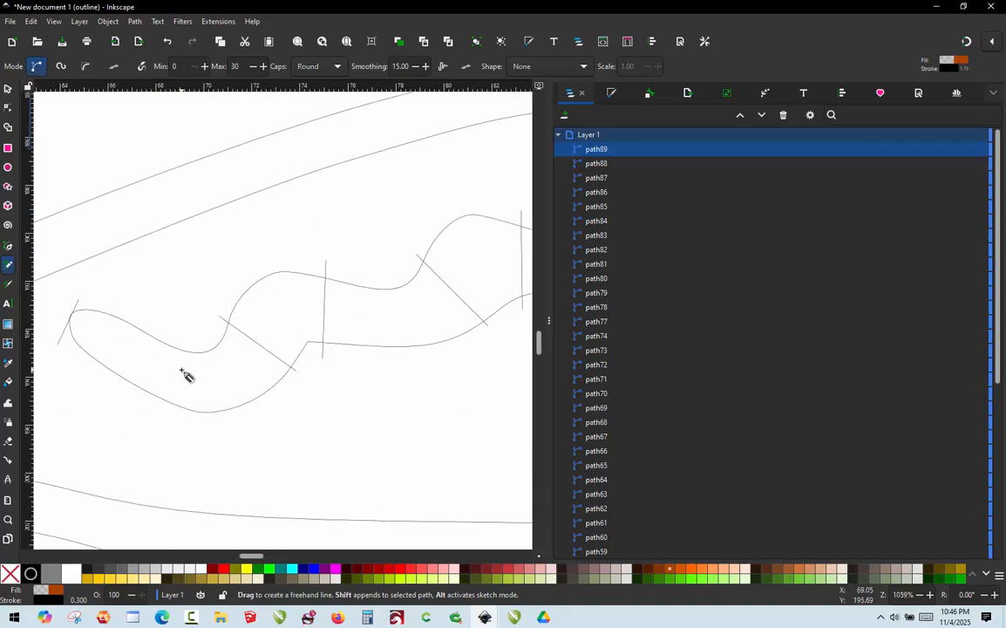
scroll(185, 373, down, 3)
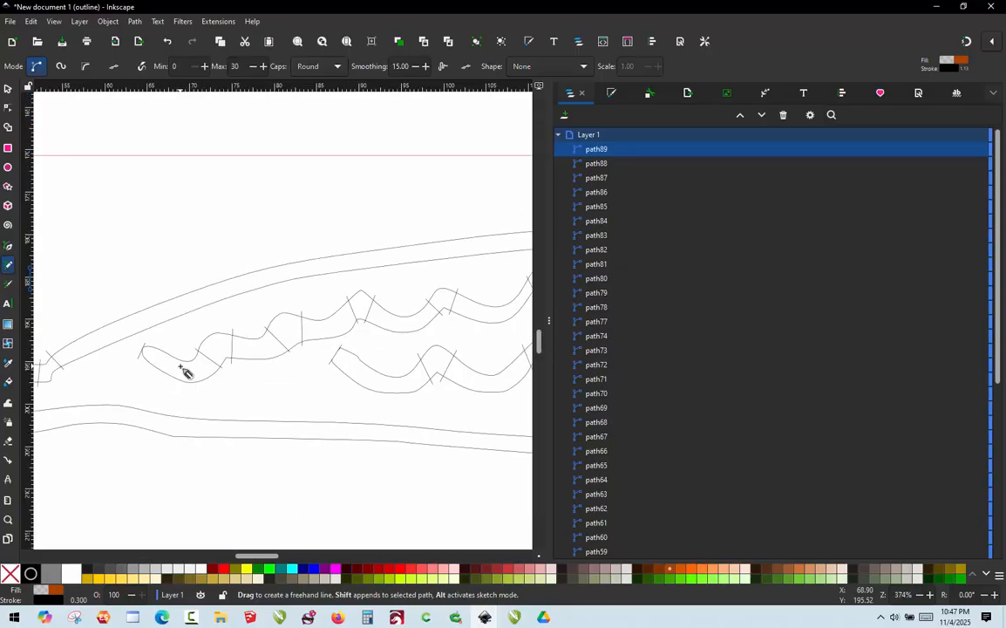
scroll(185, 373, down, 1)
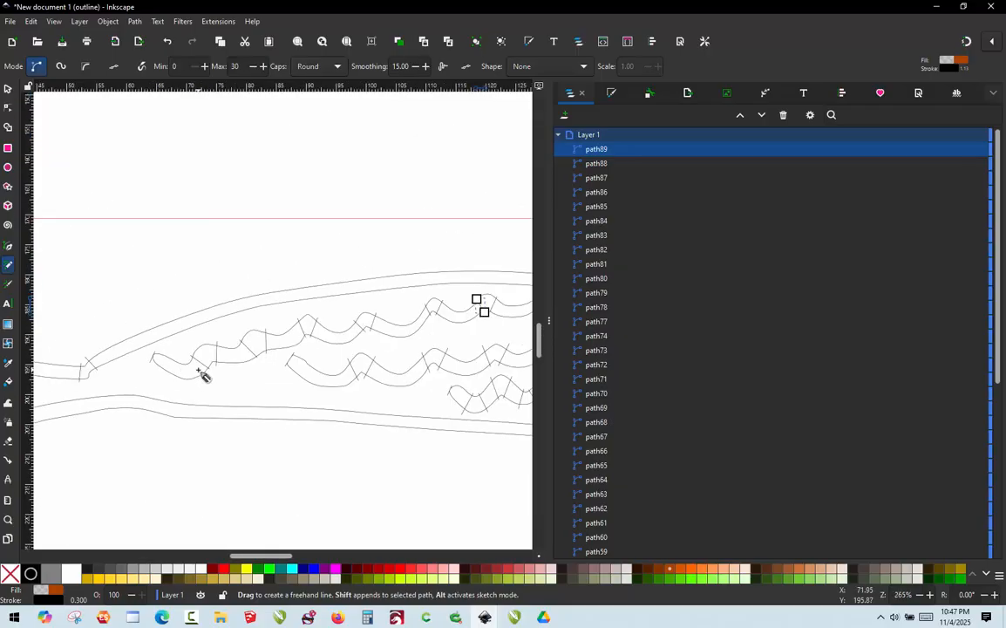
scroll(202, 371, down, 1)
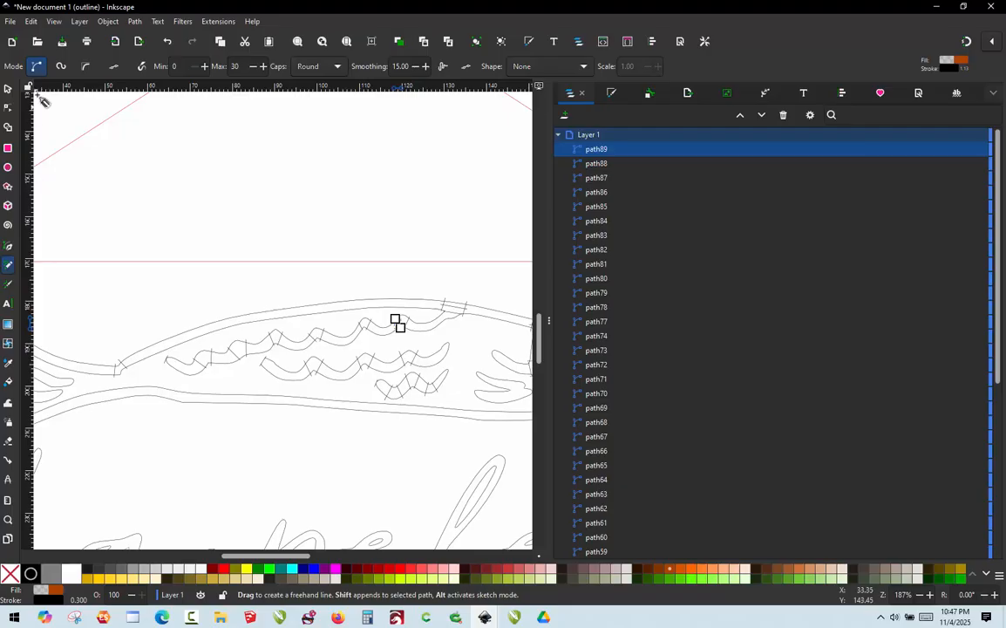
Select the fish's shapes and rung lines together, leaving the two small tail marks out of the selection
click(7, 90)
click(217, 197)
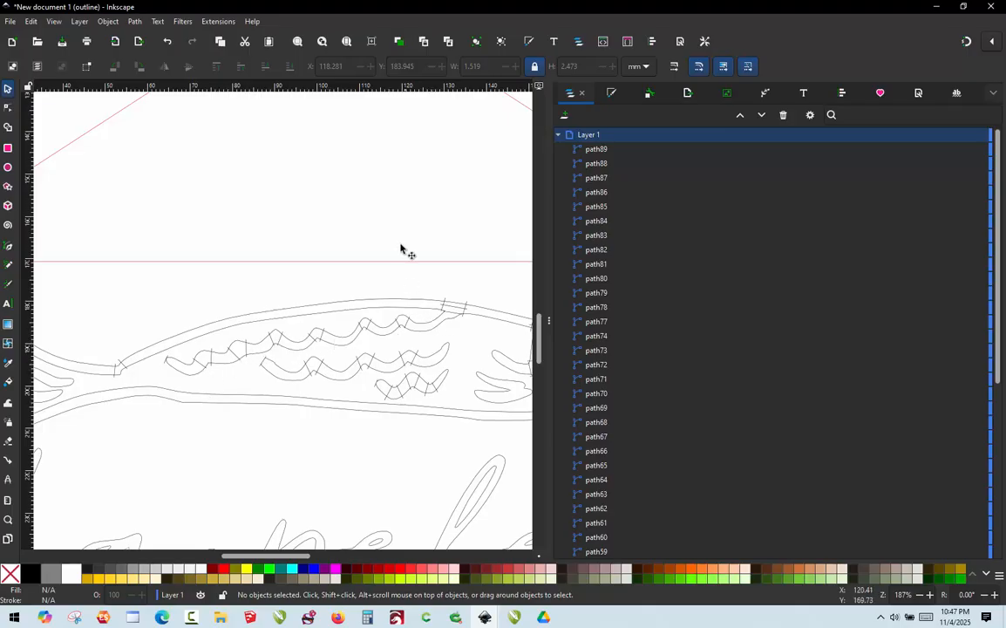
scroll(354, 221, down, 2)
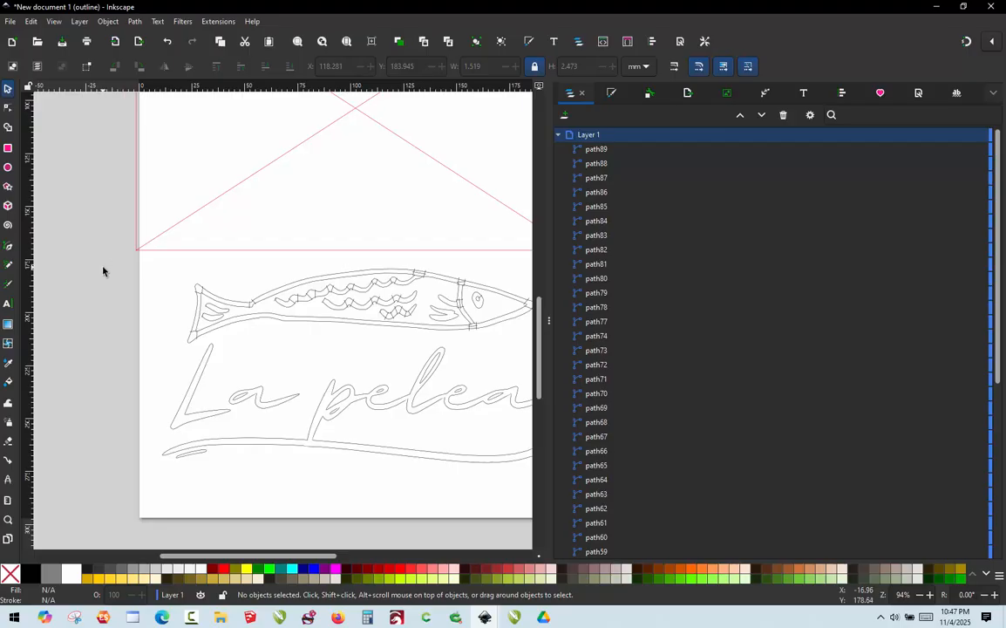
drag(106, 258, 527, 347)
scroll(124, 365, up, 3)
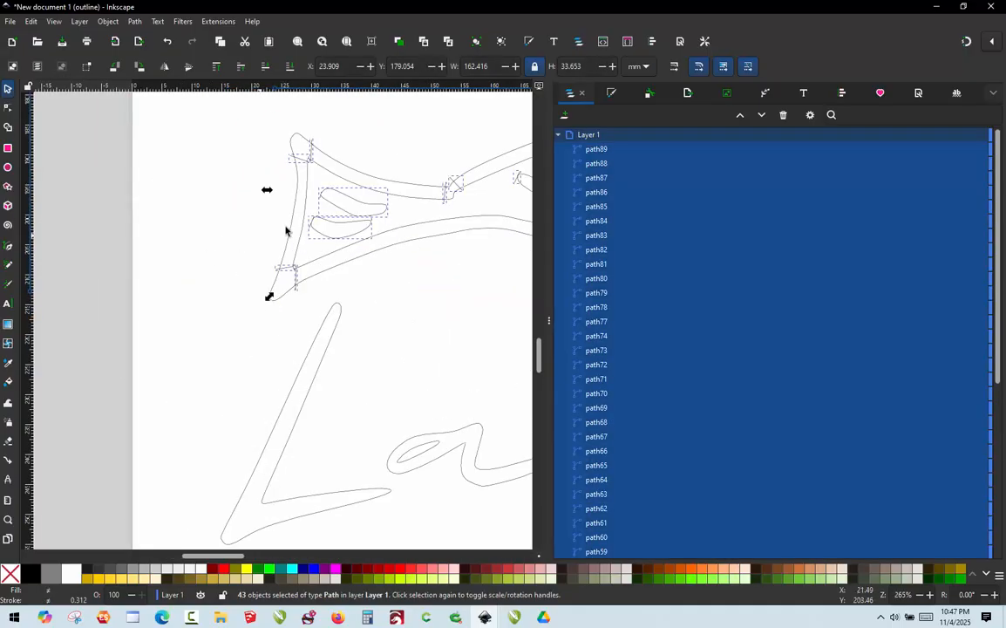
shift+click(337, 210)
scroll(162, 292, down, 3)
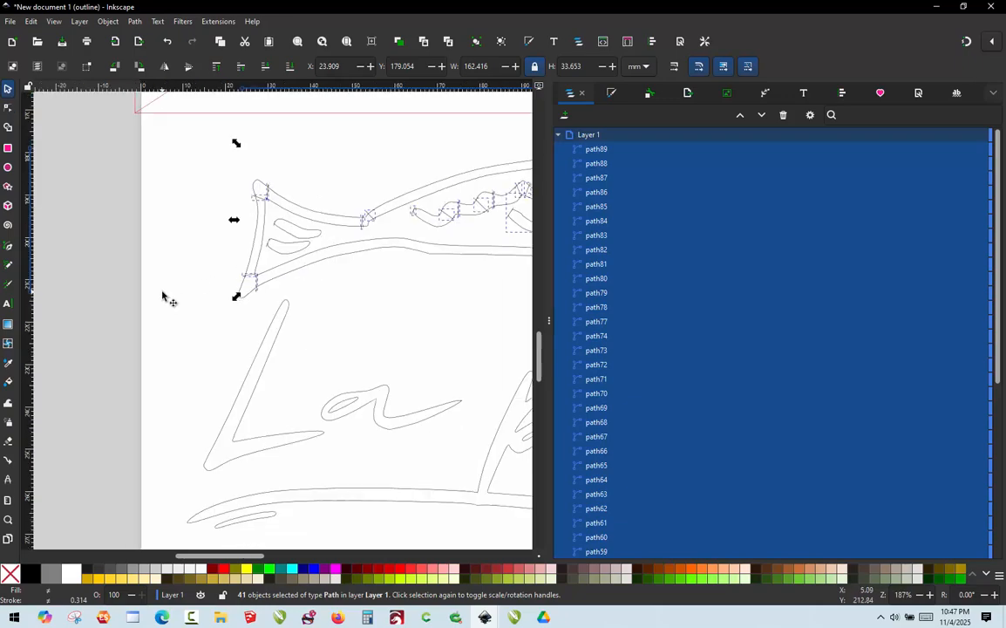
Remove the two lower waves, the lower fin mark behind the gill and the eye from the selection
scroll(404, 261, up, 2)
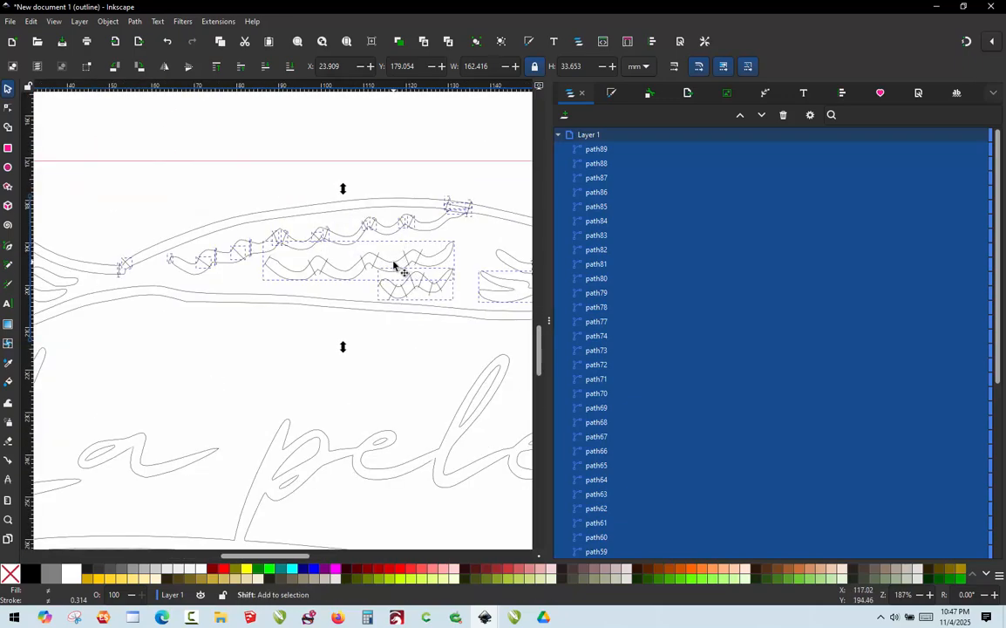
shift+click(393, 263)
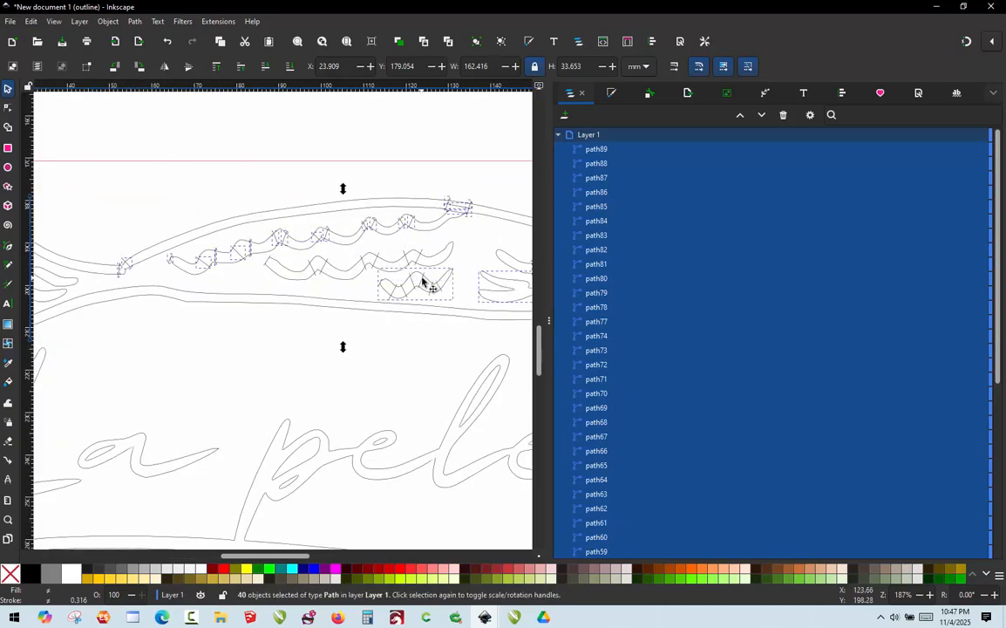
shift+click(425, 280)
scroll(268, 310, down, 1)
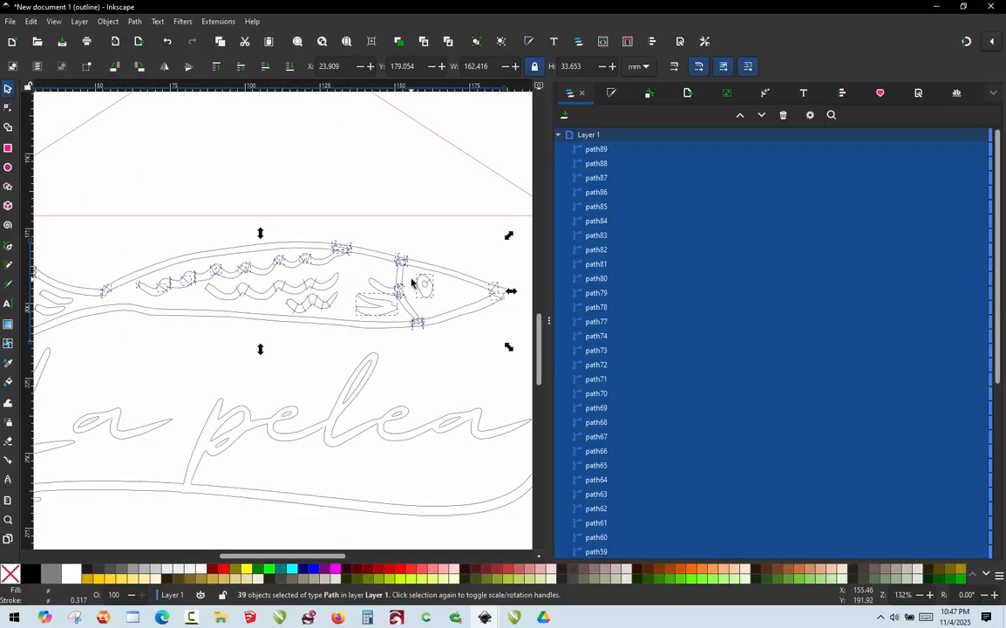
scroll(376, 319, up, 2)
shift+click(370, 328)
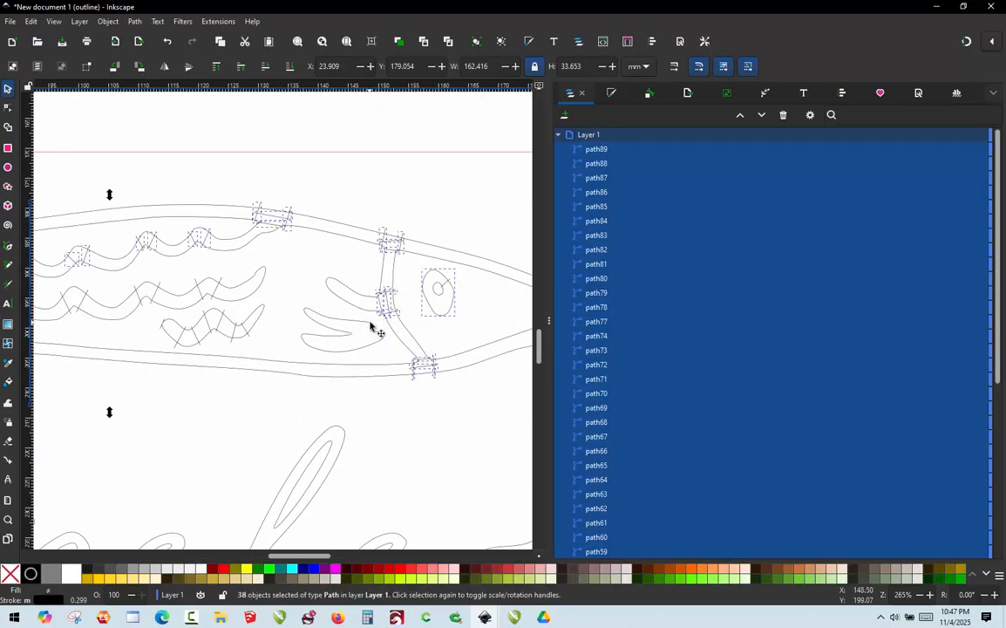
shift+click(434, 314)
scroll(400, 310, down, 4)
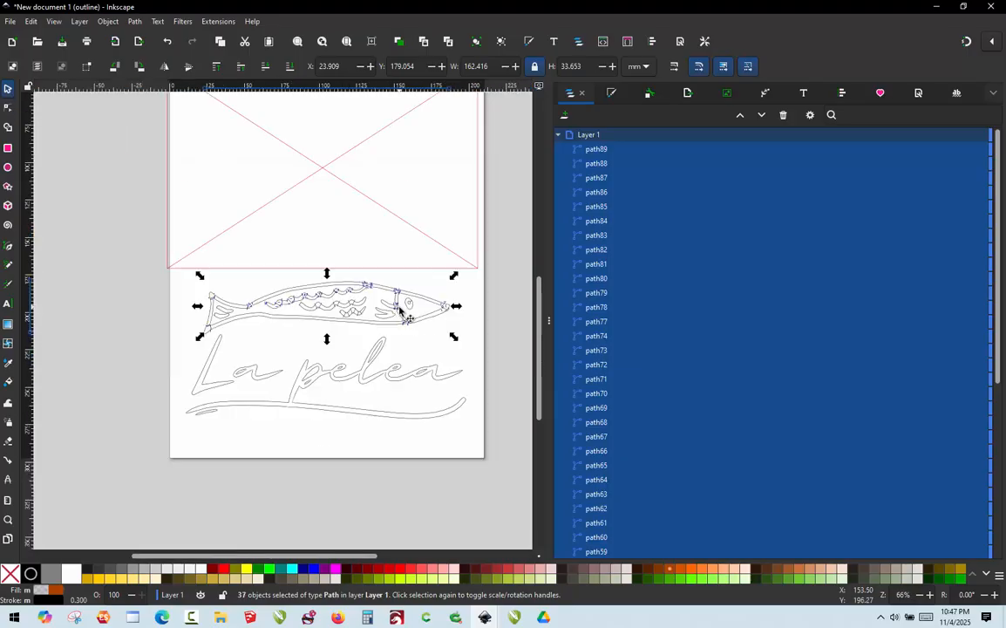
Add the fish's body outline to the selection, checking its contents by moving it off the page and undoing the move
drag(400, 310, 195, 517)
key(ctrl+z)
key(shift)
key(shift)
shift+click(439, 319)
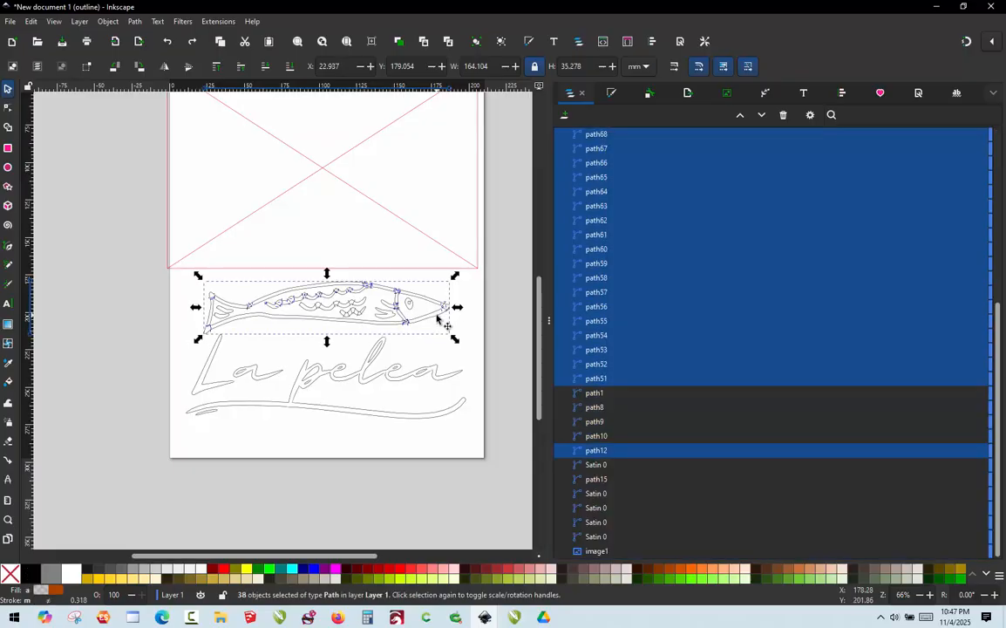
drag(370, 329, 218, 514)
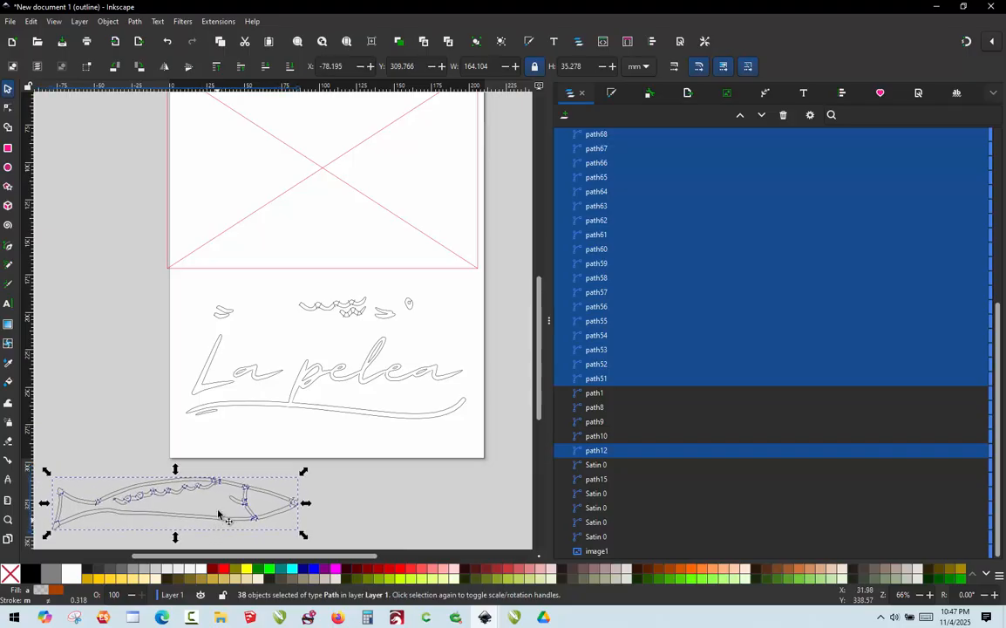
key(ctrl+z)
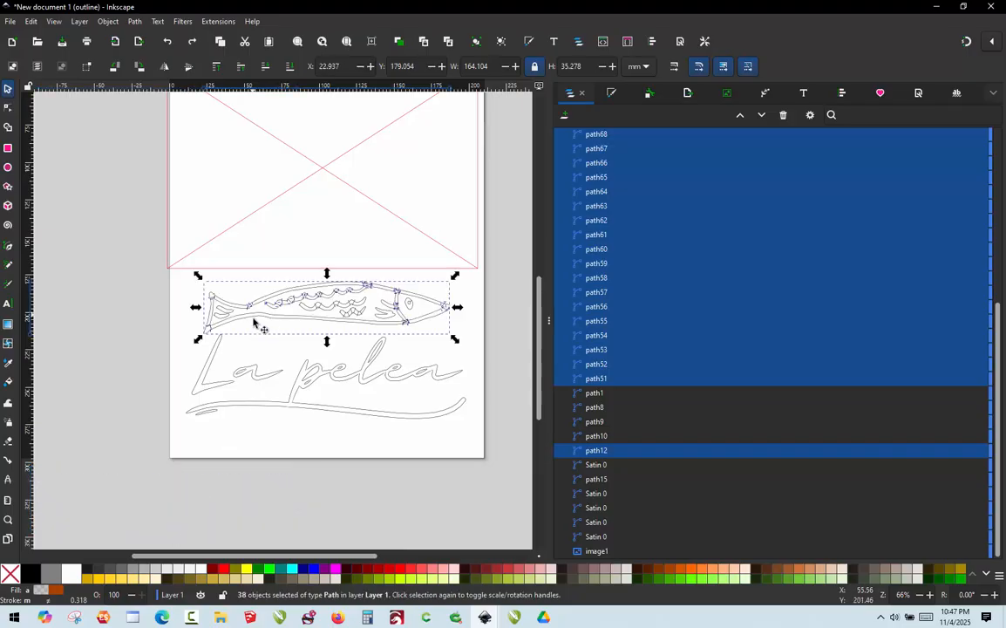
Convert the selected fish outline and rungs with Ink/Stitch's Fill to satin, using 0.00 mm pull compensation and no underlays
ctrl+scroll(290, 318, up, 1)
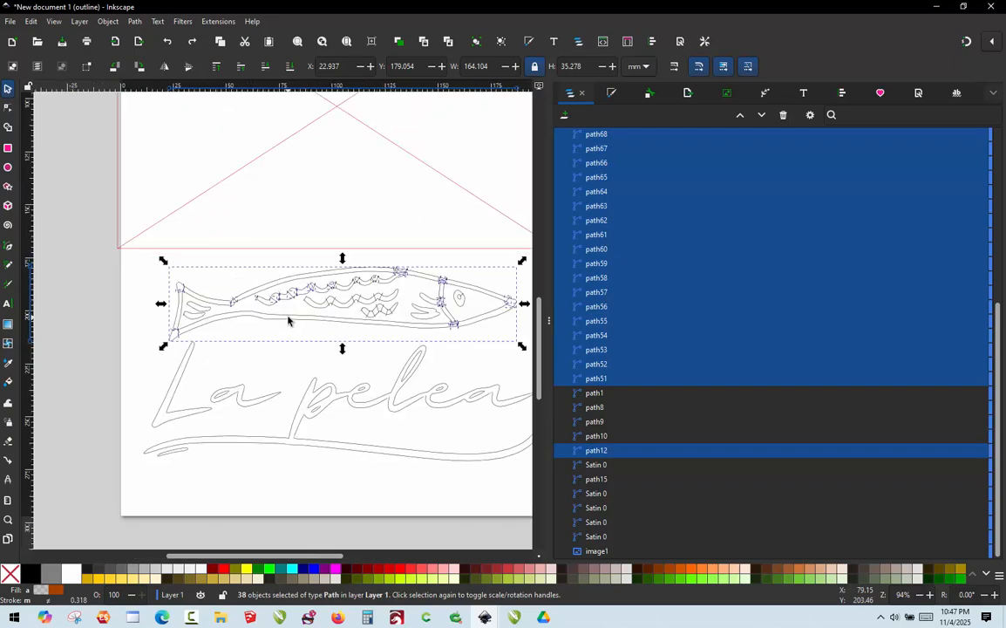
click(217, 23)
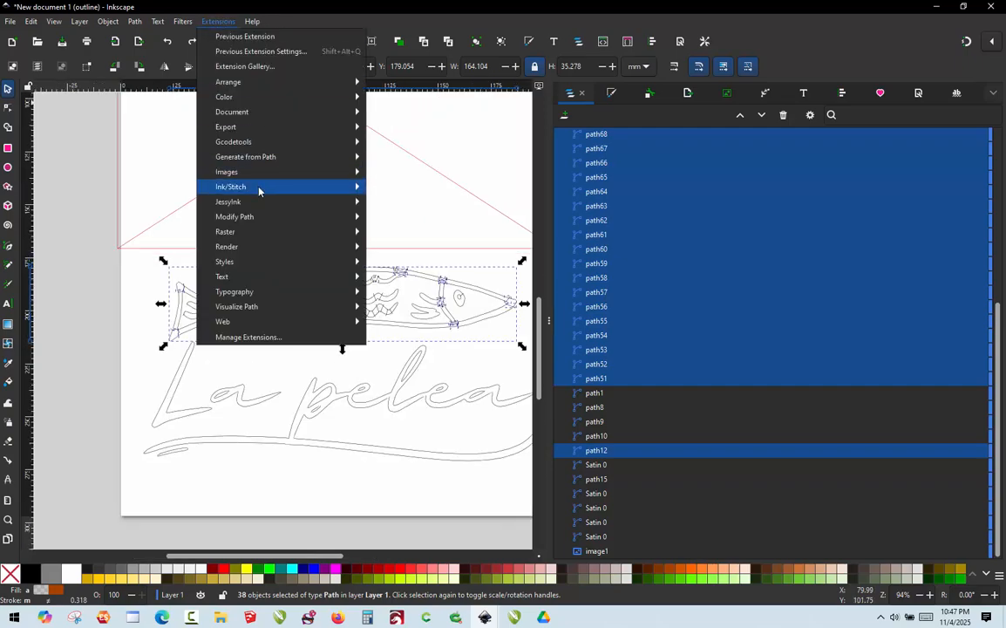
mouse_move(258, 190)
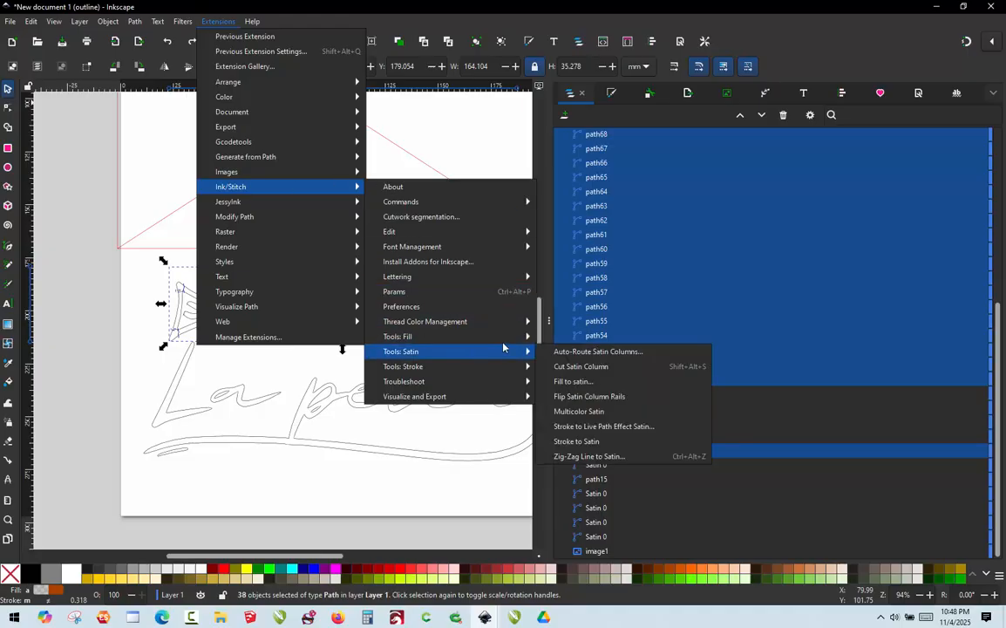
mouse_move(499, 353)
click(590, 383)
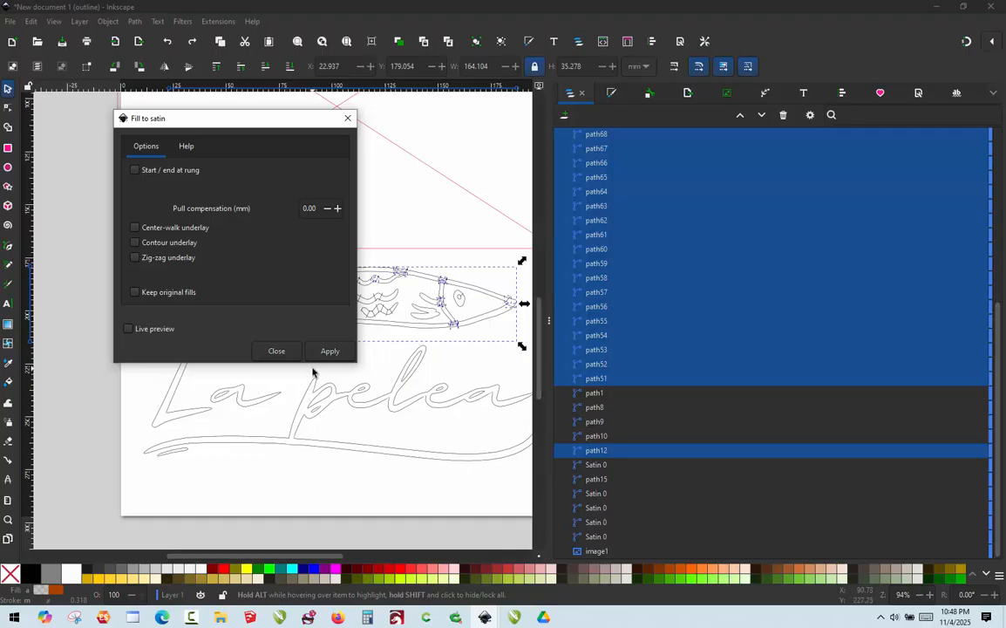
click(330, 351)
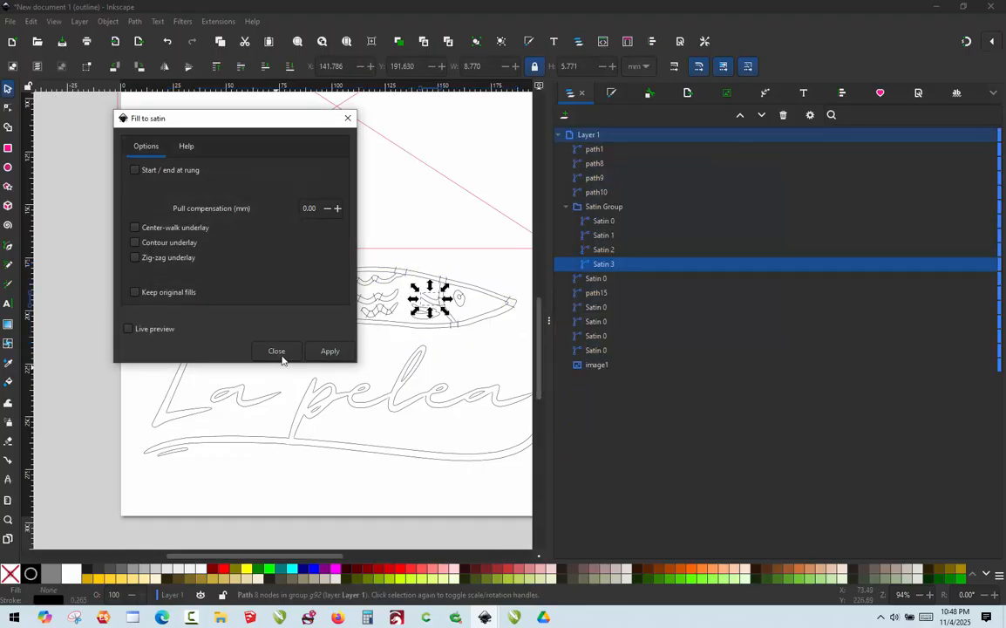
click(276, 351)
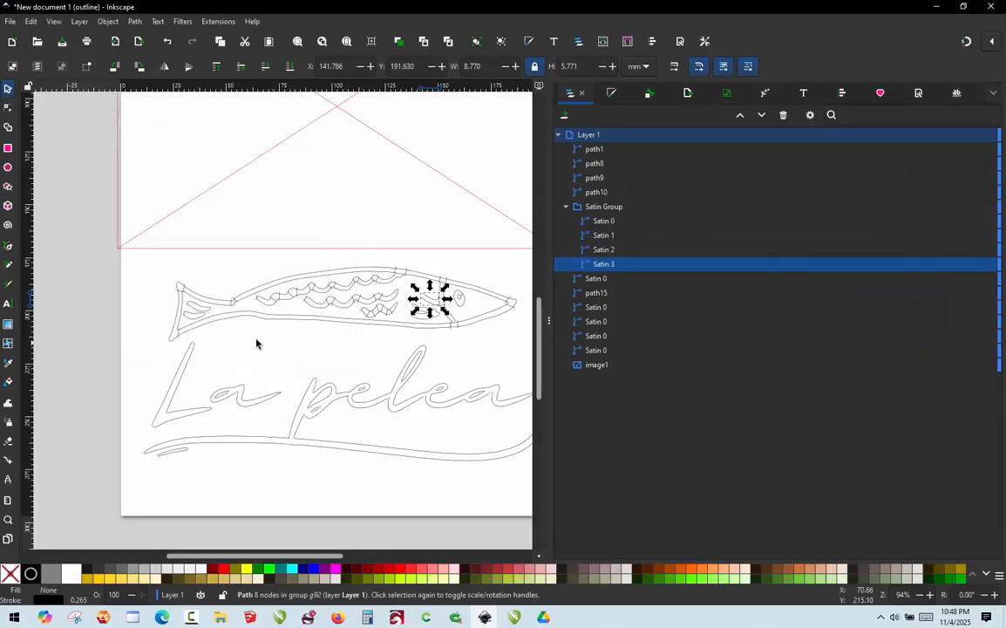
Inspect the converted mark behind the fish's gill and undo the Fill to satin conversion
click(150, 292)
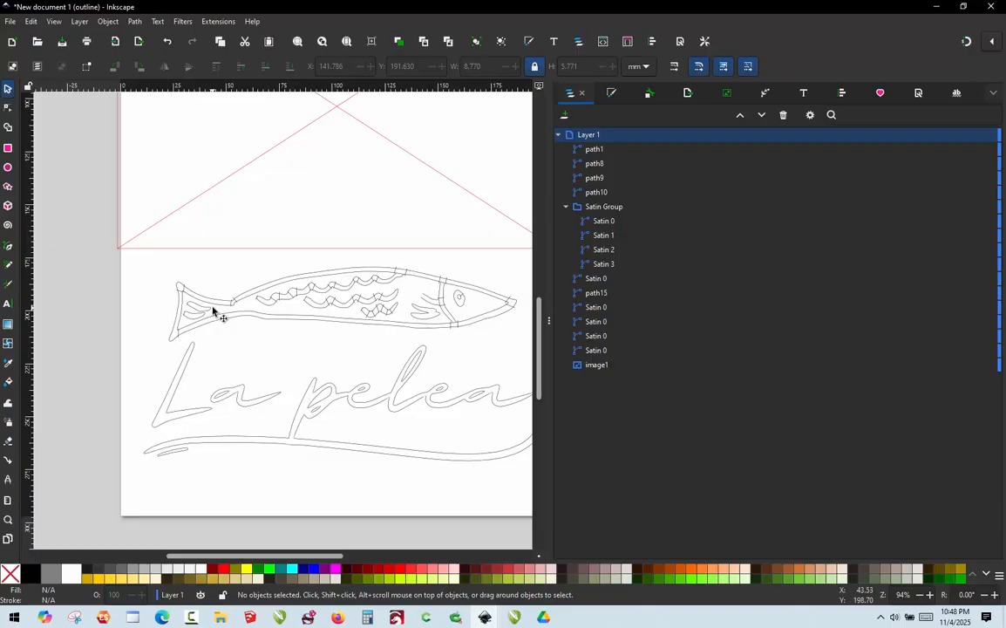
ctrl+scroll(469, 270, up, 6)
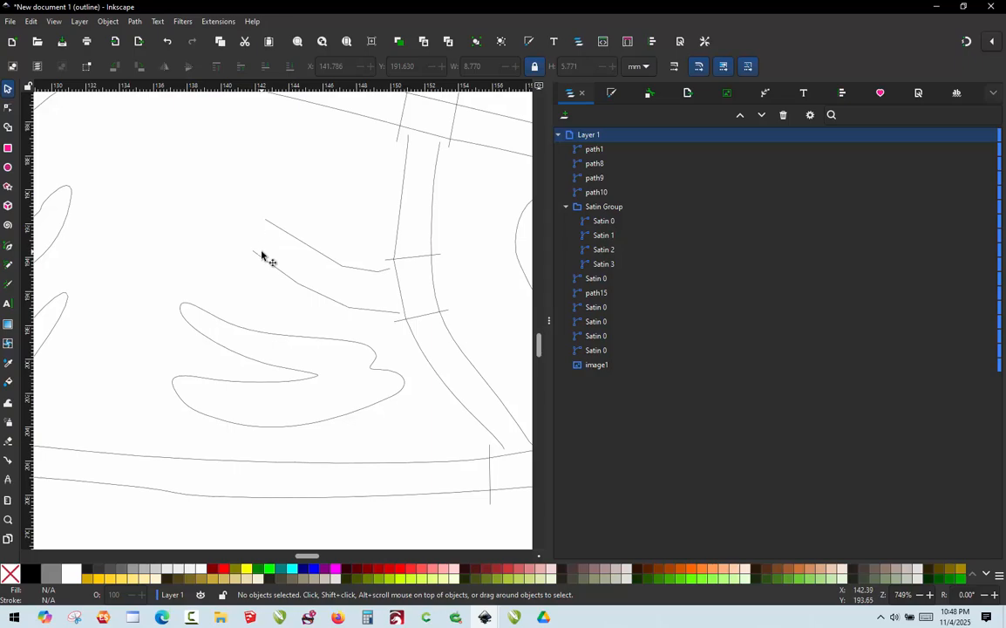
ctrl+scroll(409, 290, down, 4)
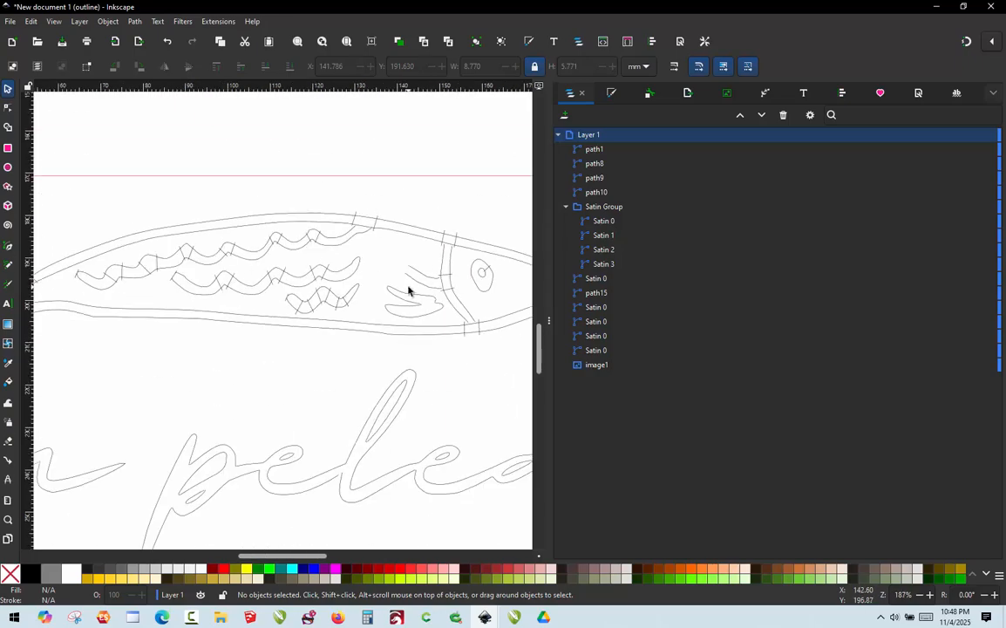
key(ctrl+z)
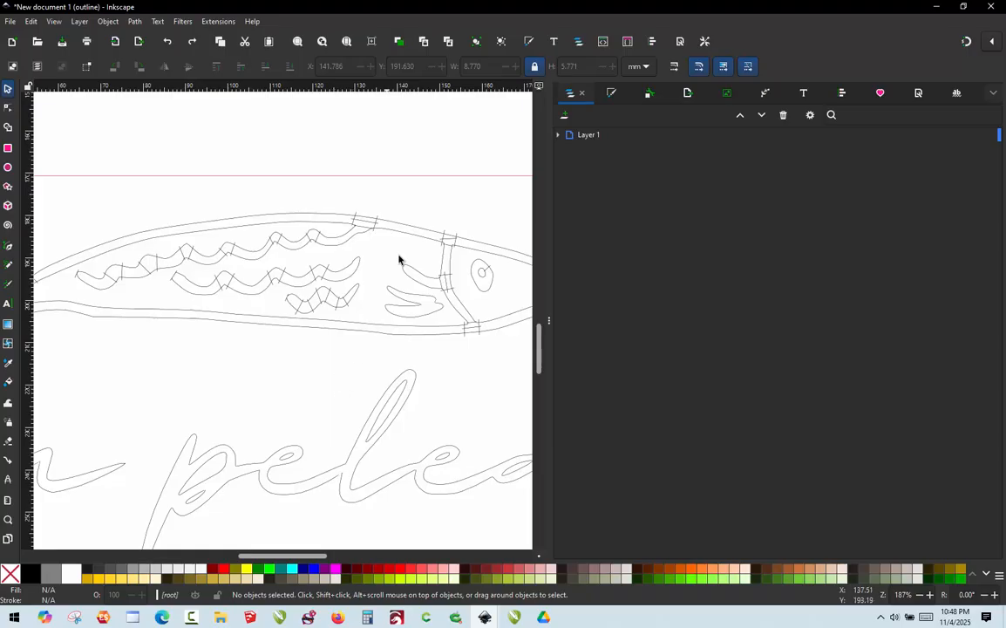
ctrl+scroll(410, 270, up, 6)
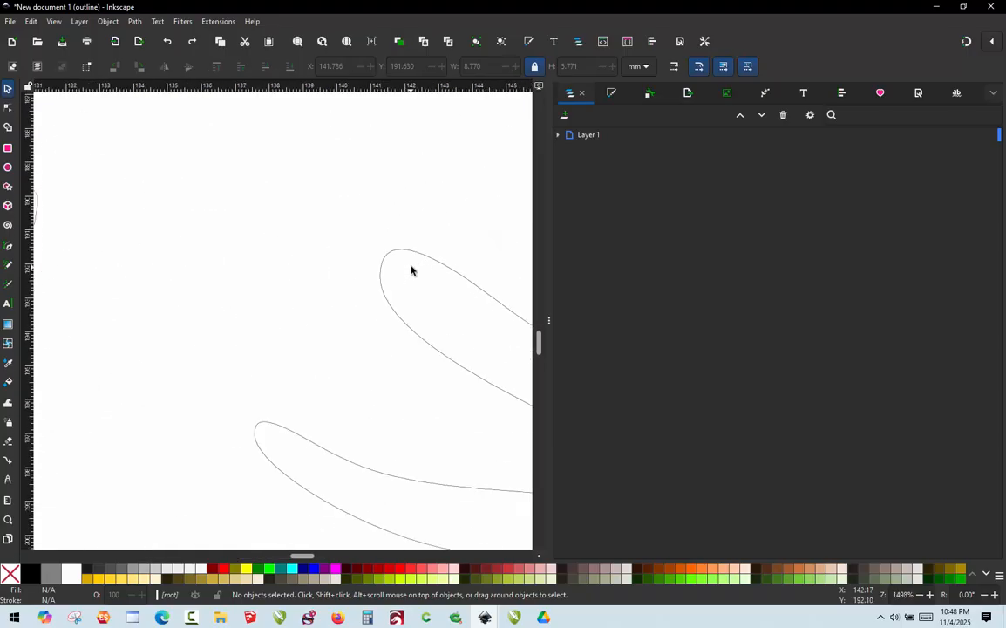
Draw a straight rung, about 1.5 by 2.65 mm, across the rounded tip of the upper fin mark behind the gill
key(p)
click(410, 212)
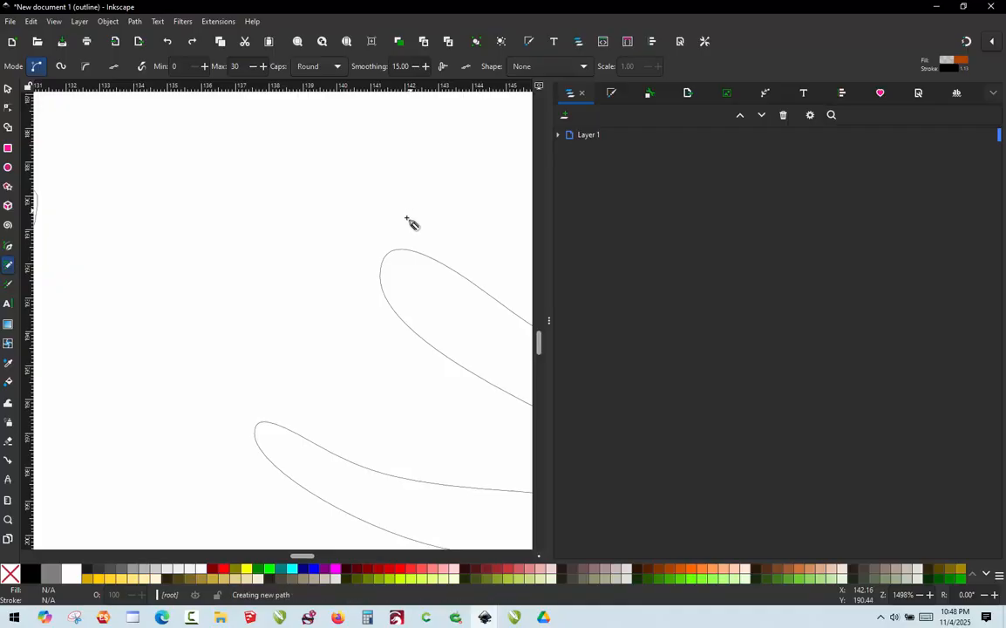
click(370, 289)
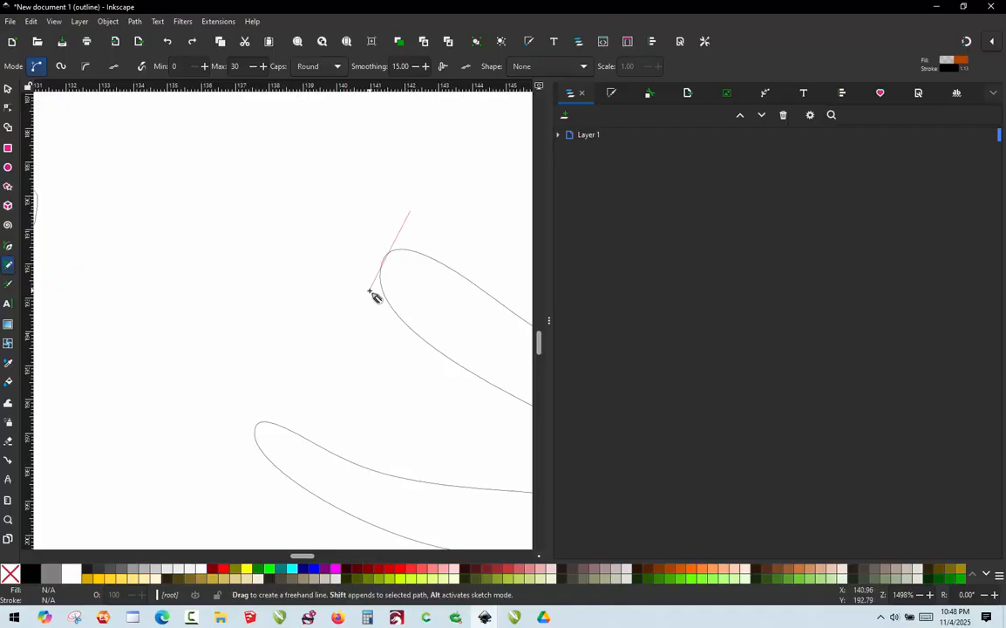
ctrl+scroll(390, 260, up, 4)
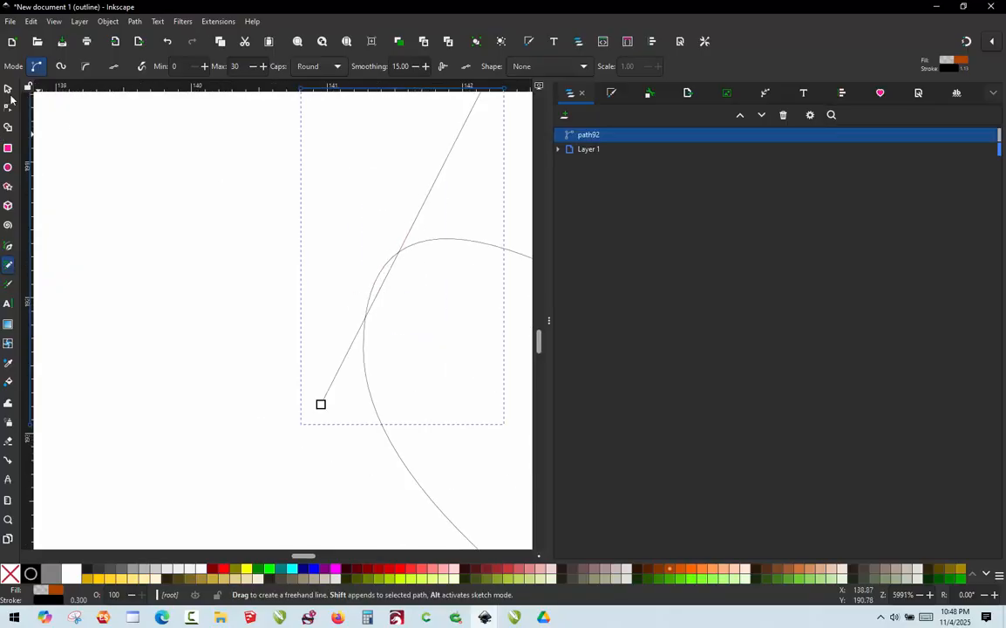
click(7, 88)
Select the whole fish with its rungs, and remove the two small tail marks from the selection
ctrl+scroll(321, 292, down, 13)
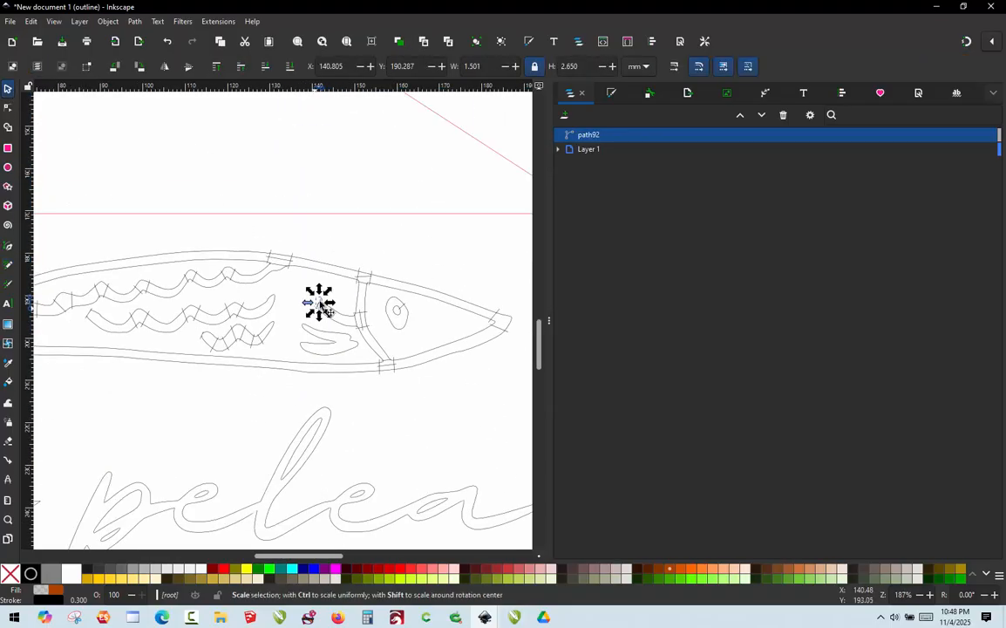
click(98, 358)
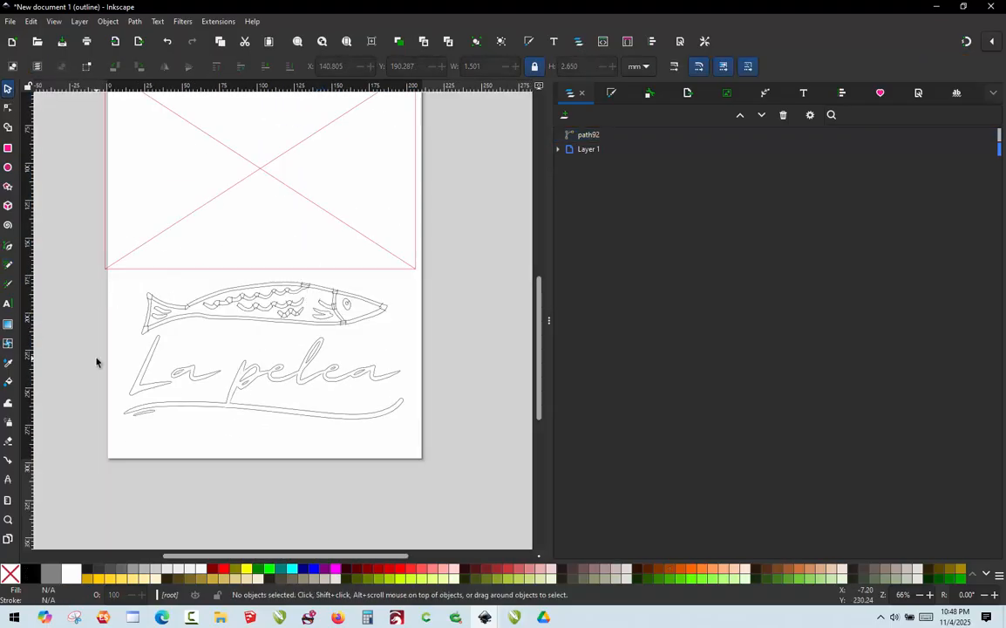
drag(97, 358, 434, 263)
scroll(162, 328, up, 5)
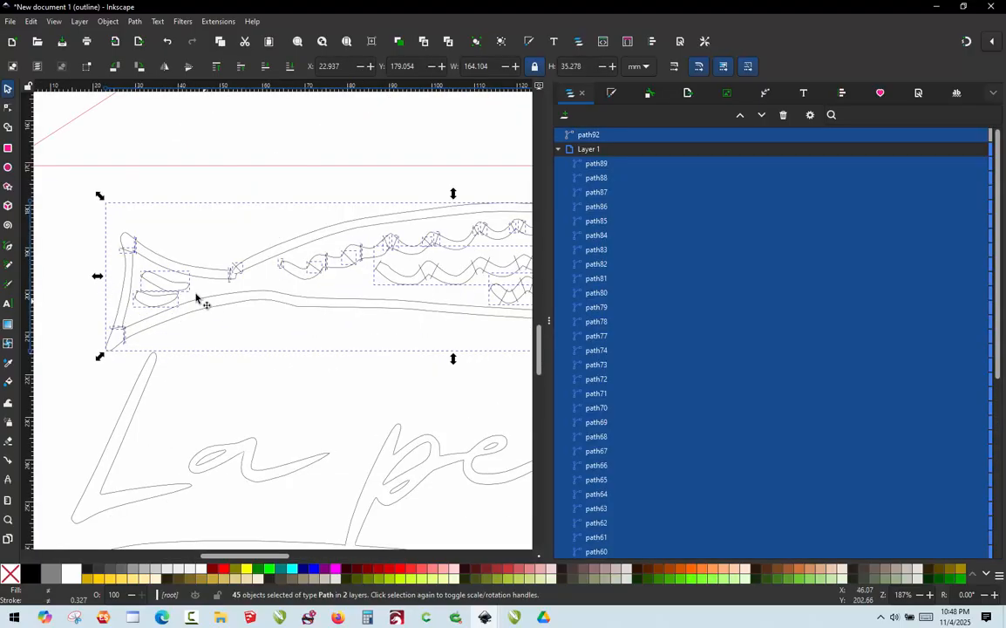
shift+click(150, 277)
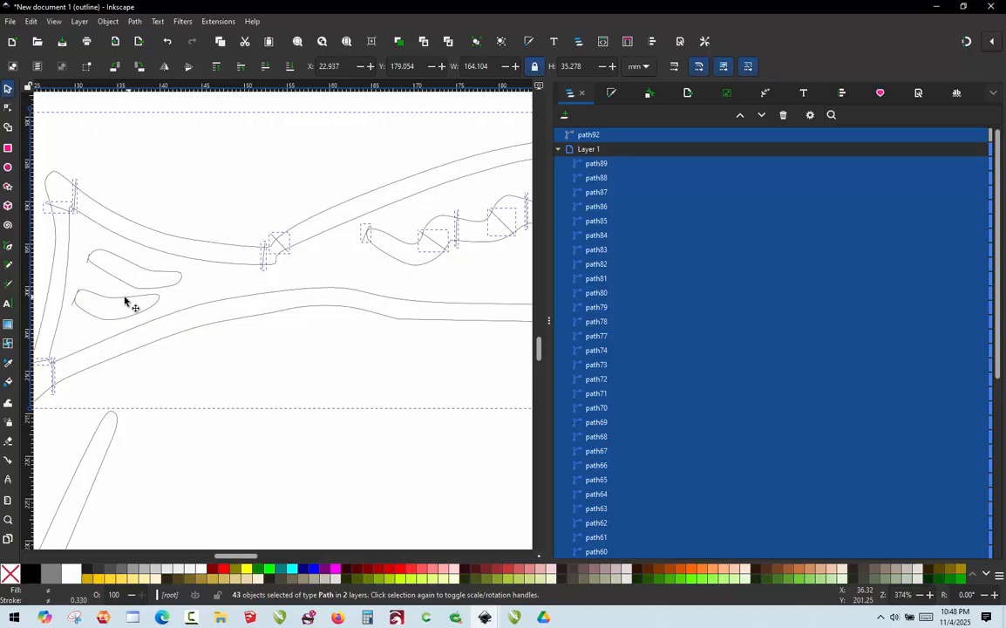
scroll(188, 286, down, 3)
scroll(381, 274, up, 2)
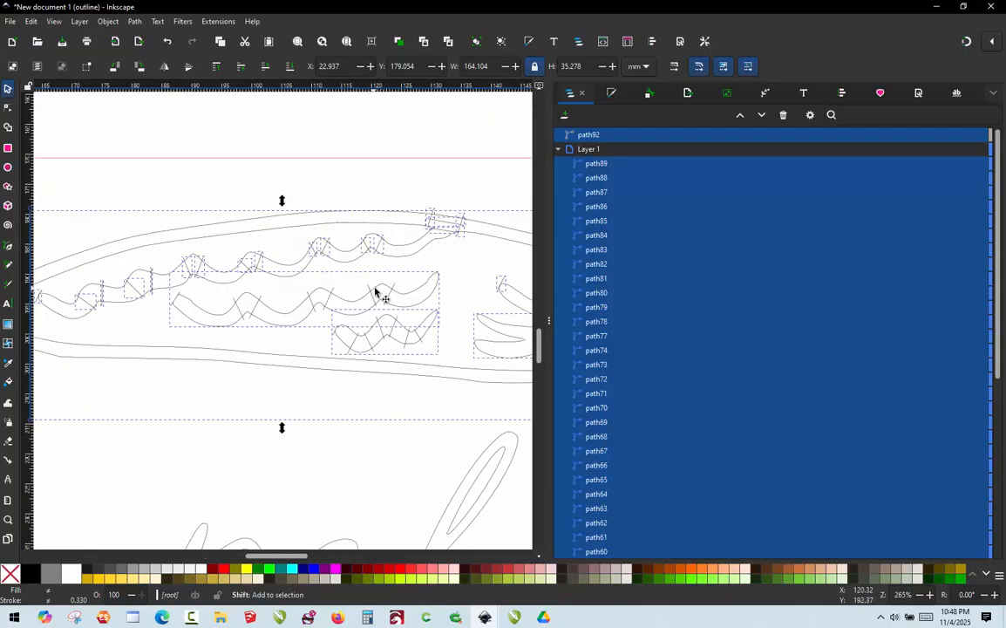
Remove the two lower waves, the eye and the lower fin mark behind the gill from the selection
shift+click(375, 293)
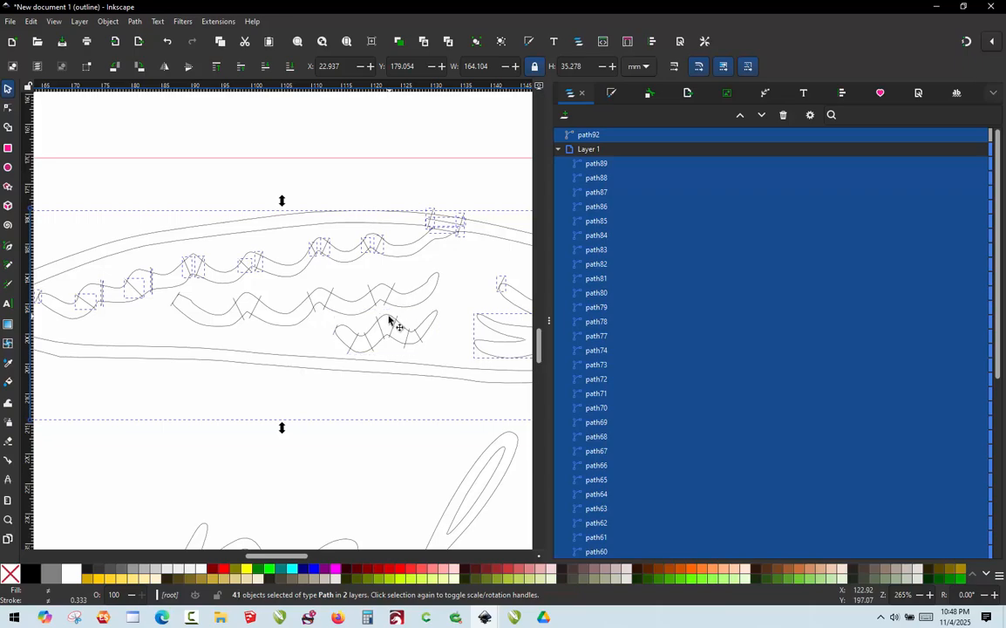
scroll(382, 310, down, 3)
scroll(377, 308, up, 3)
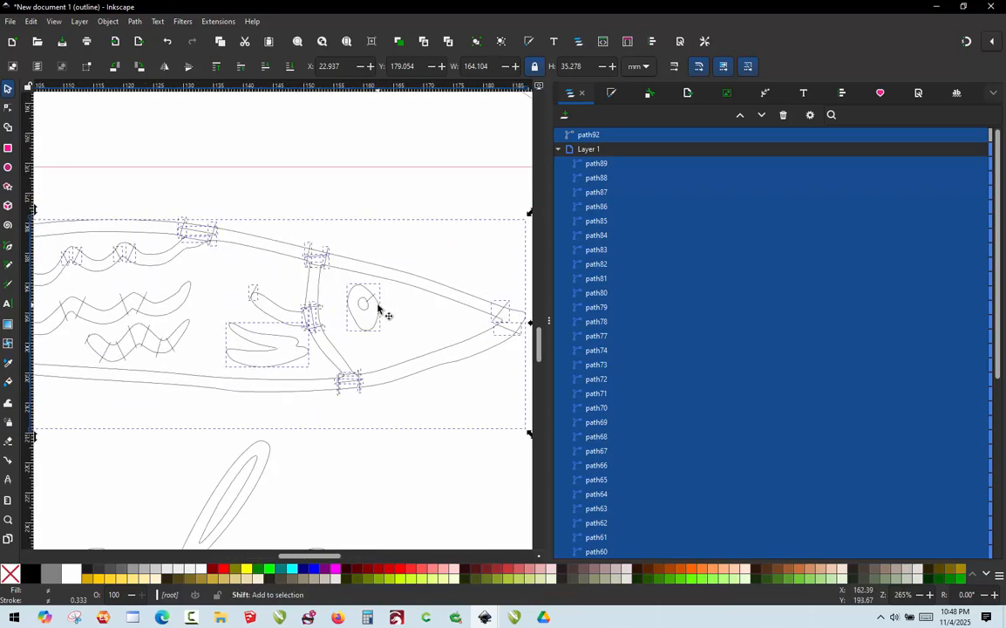
shift+click(378, 309)
shift+click(299, 361)
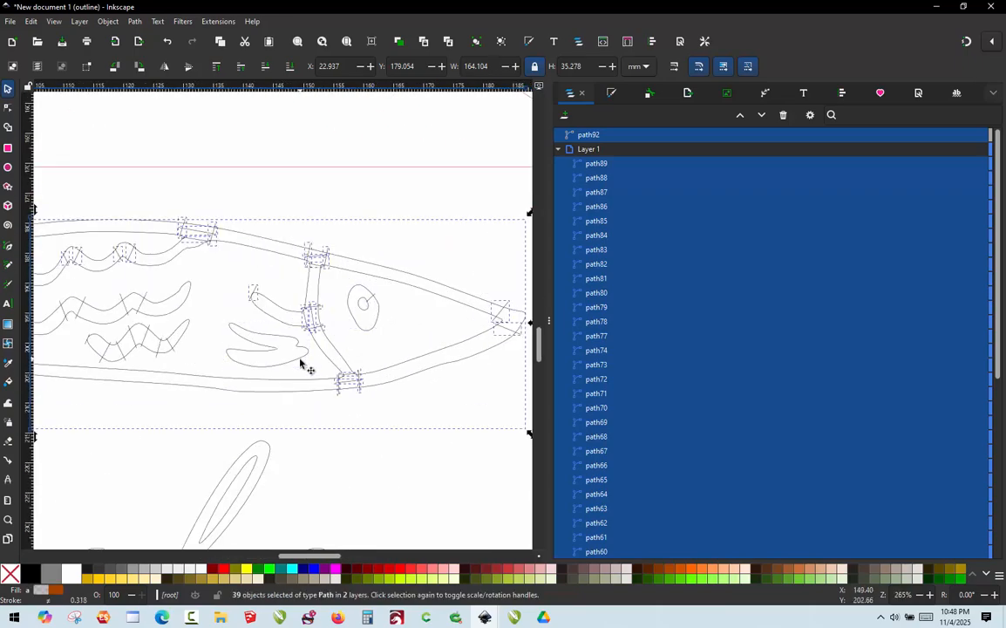
scroll(342, 297, down, 5)
scroll(340, 340, up, 2)
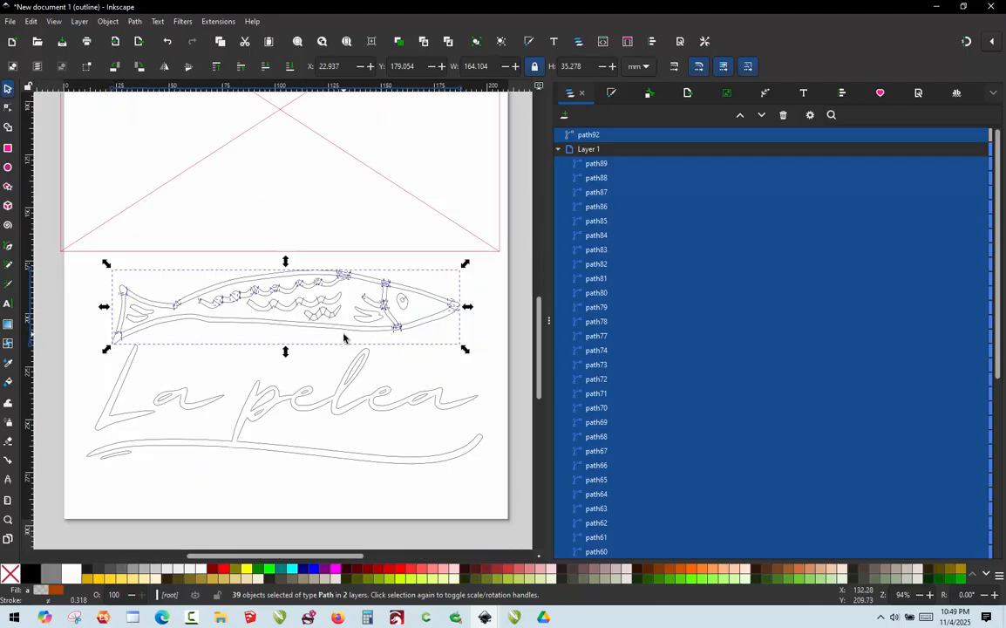
Convert the selected fish shapes and rungs with Ink/Stitch's Fill to satin, using 0.00 mm pull compensation, no underlays and without keeping the original fills
click(217, 21)
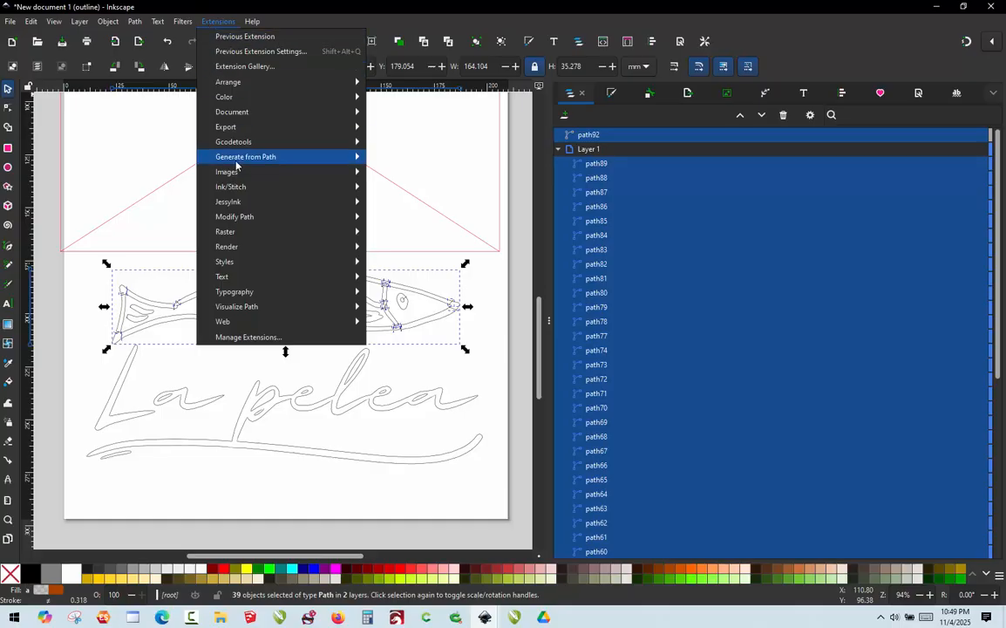
mouse_move(231, 186)
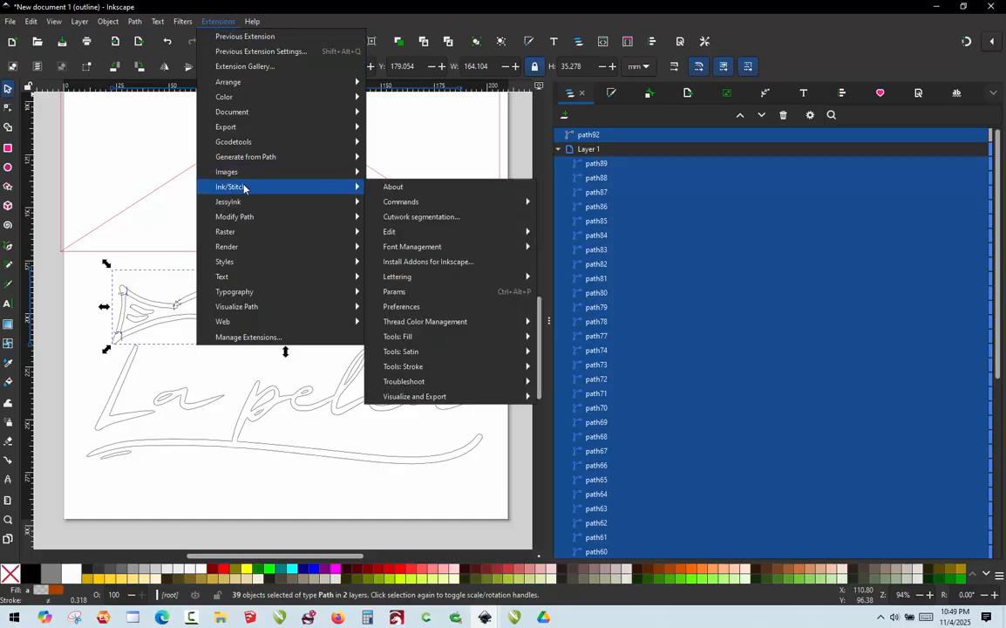
mouse_move(421, 351)
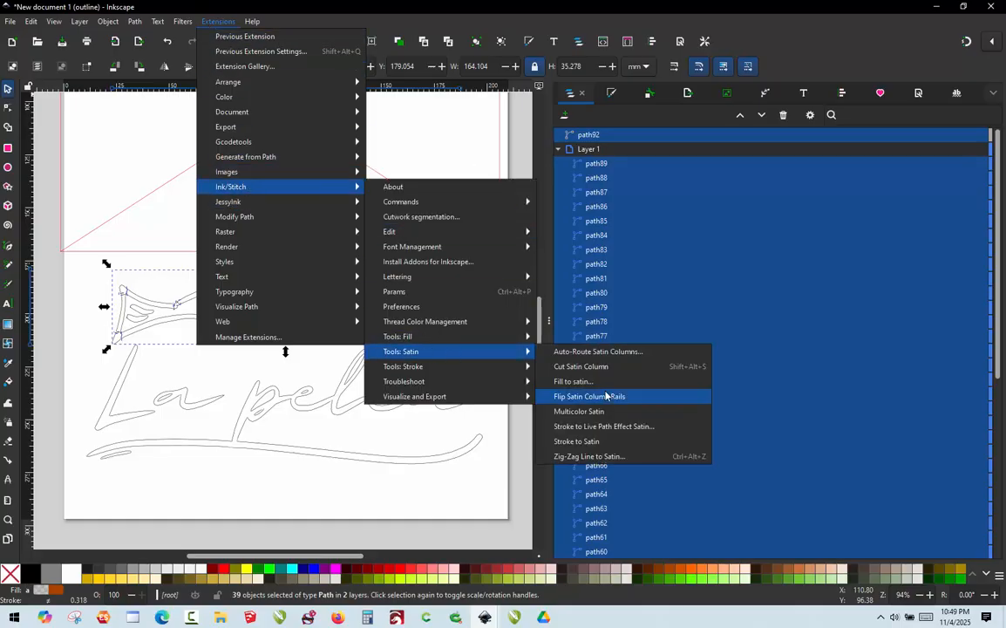
click(579, 381)
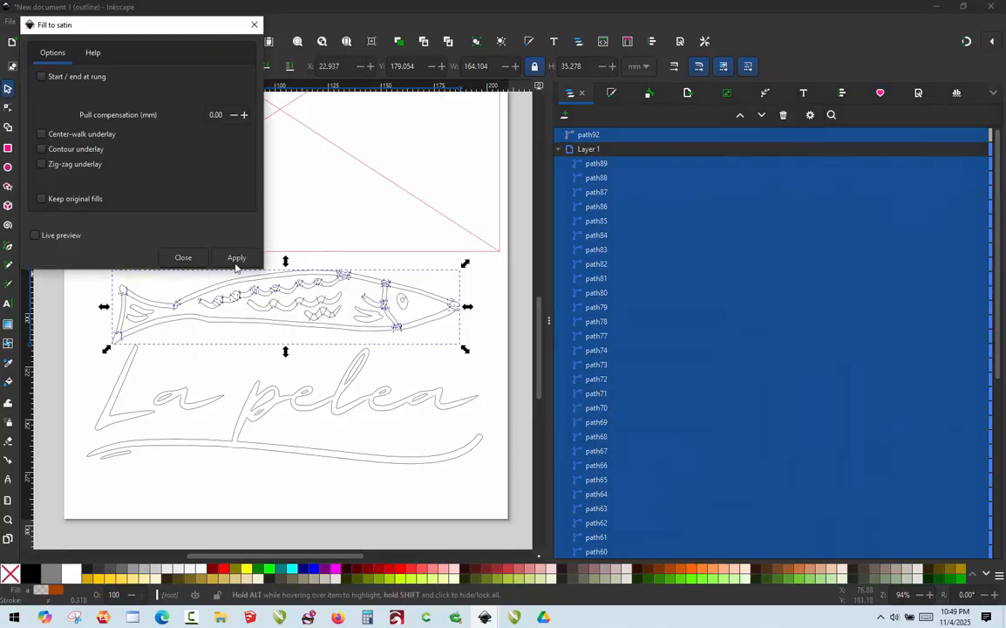
click(235, 259)
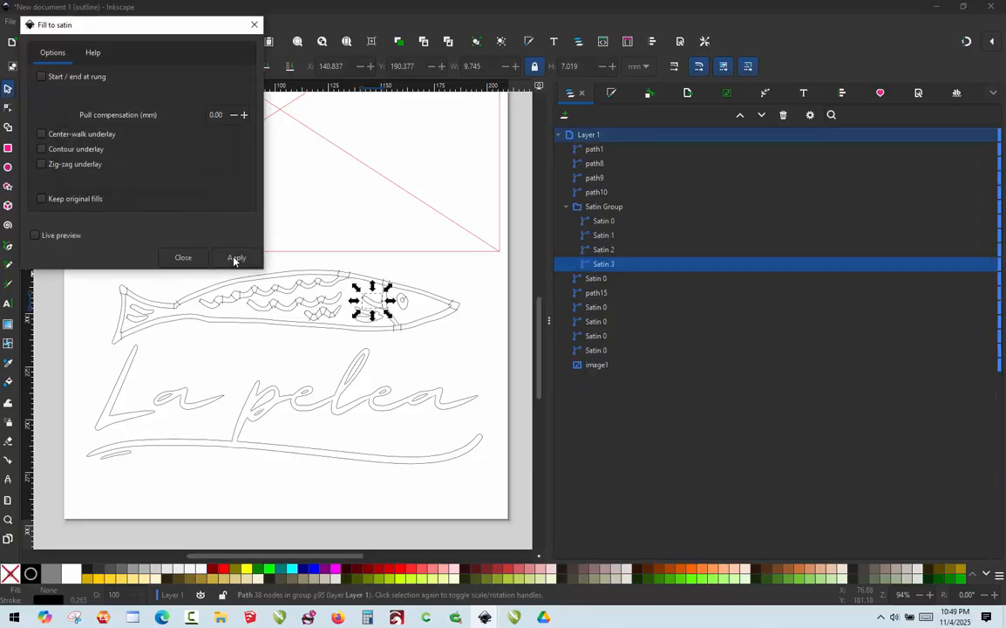
click(183, 257)
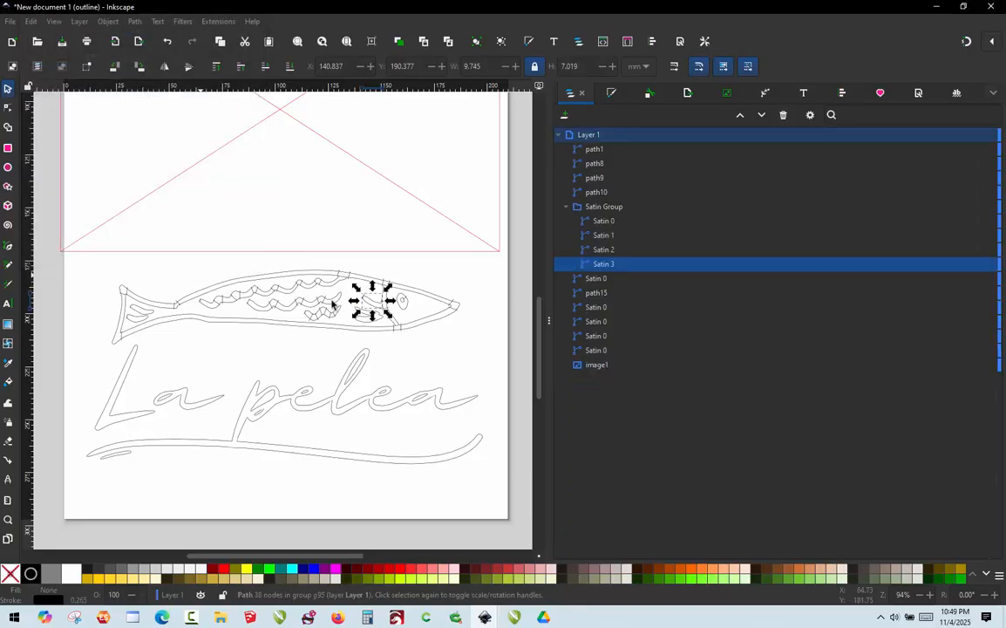
Examine the rung and rails at the tip of the converted upper fin mark, and clear the selection
scroll(375, 296, up, 6)
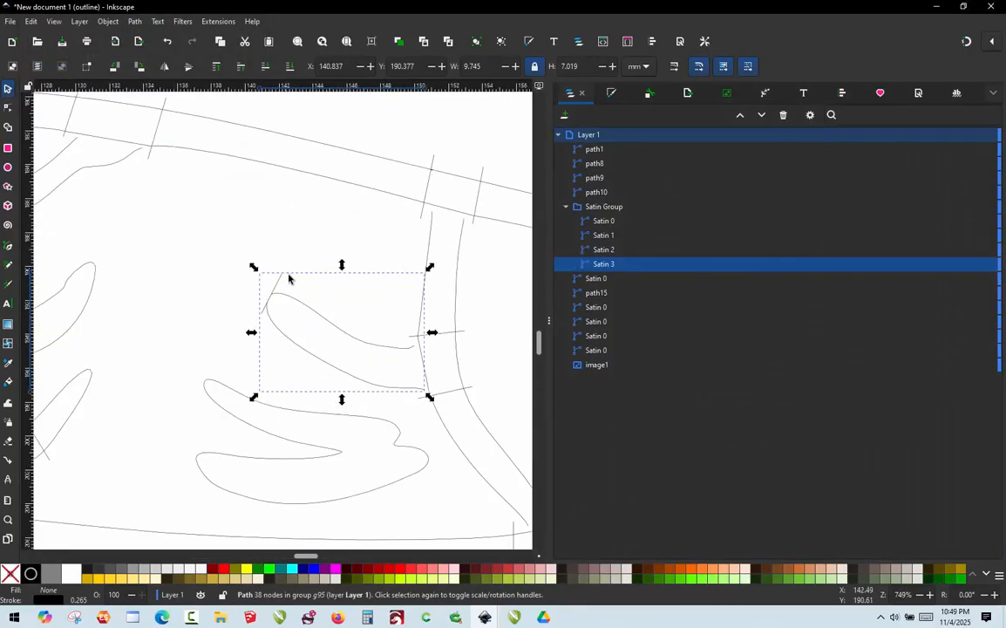
scroll(274, 286, up, 7)
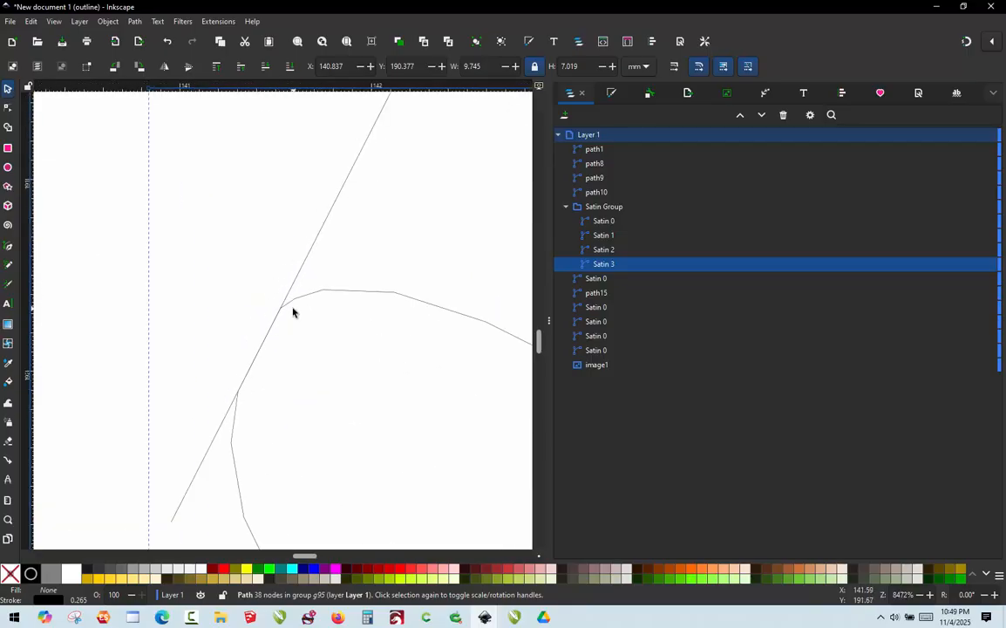
scroll(257, 350, down, 8)
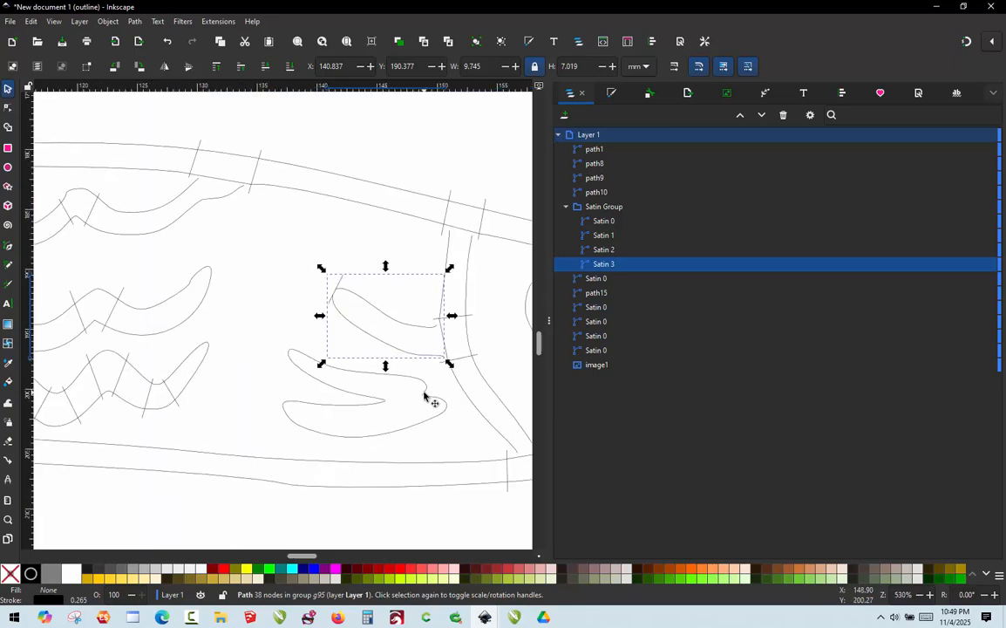
scroll(425, 396, down, 3)
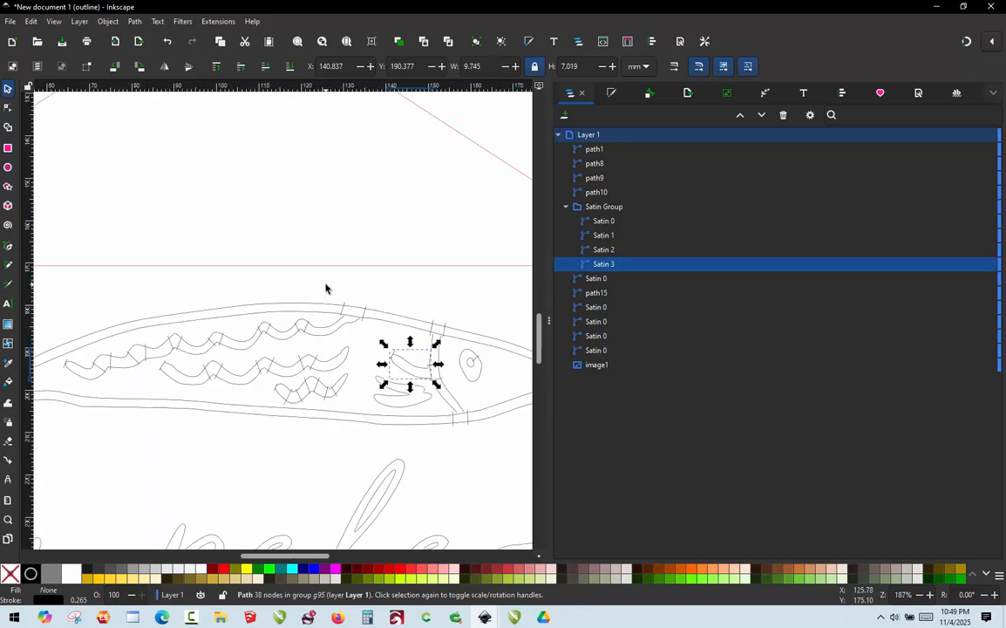
key(Escape)
scroll(318, 286, down, 2)
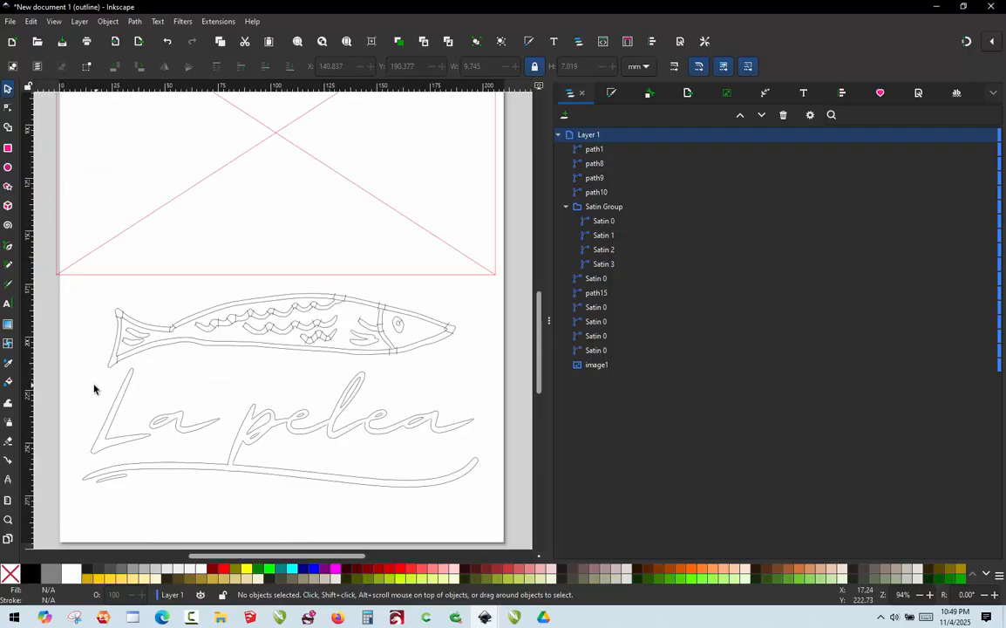
Preview the fish's satin group stitching in Ink/Stitch Params, apply its satin column settings and deselect the group
click(200, 340)
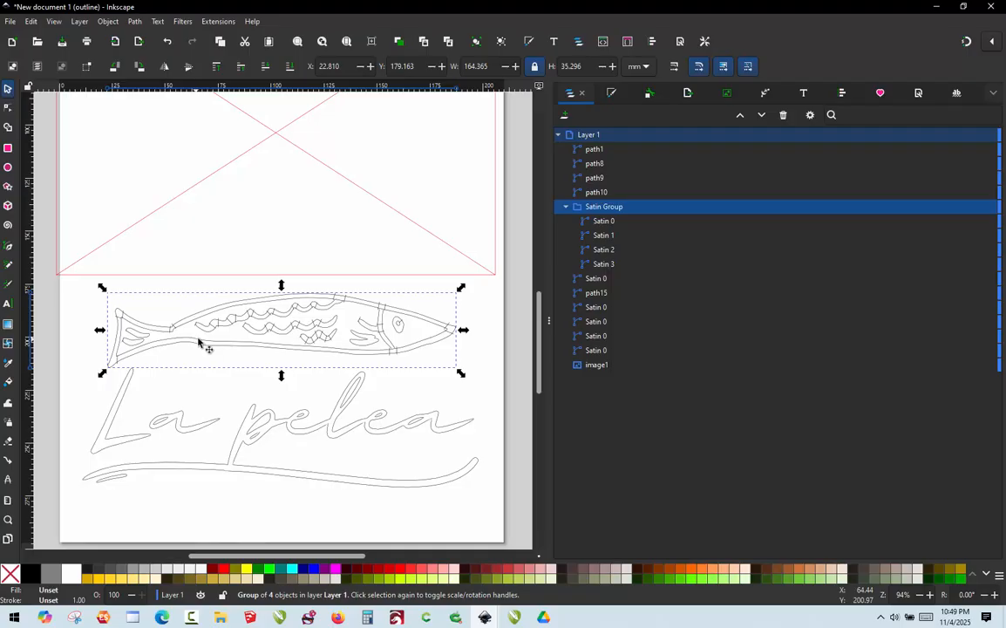
key(ctrl+alt+p)
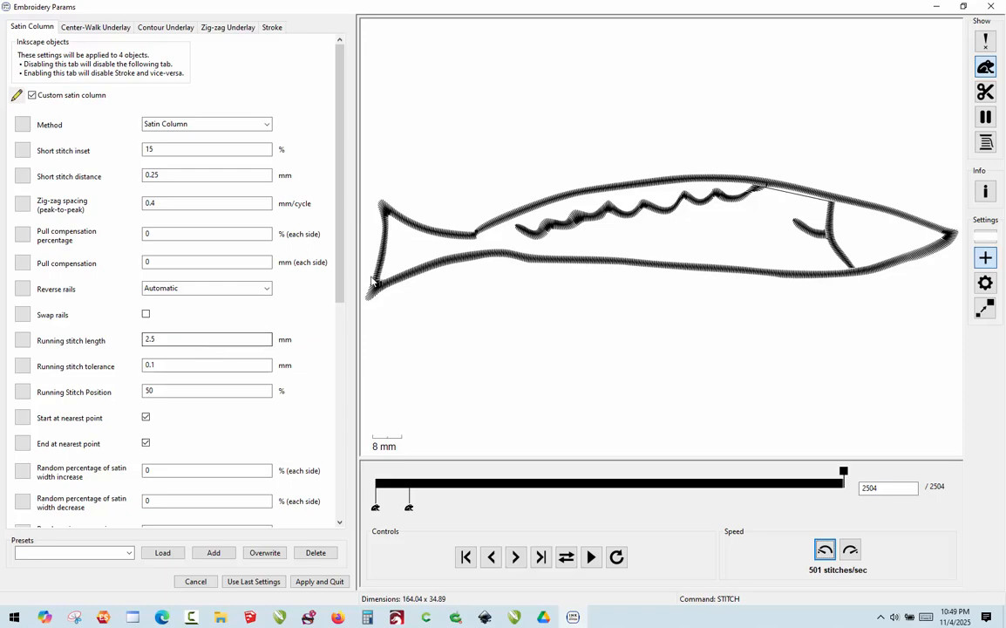
scroll(815, 195, up, 2)
scroll(828, 203, up, 1)
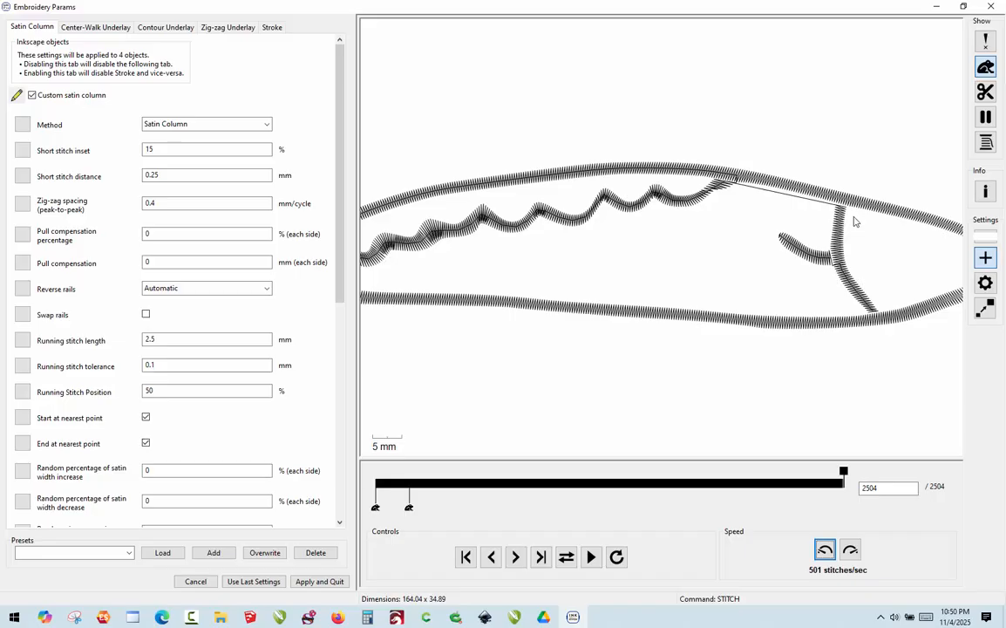
scroll(740, 208, down, 3)
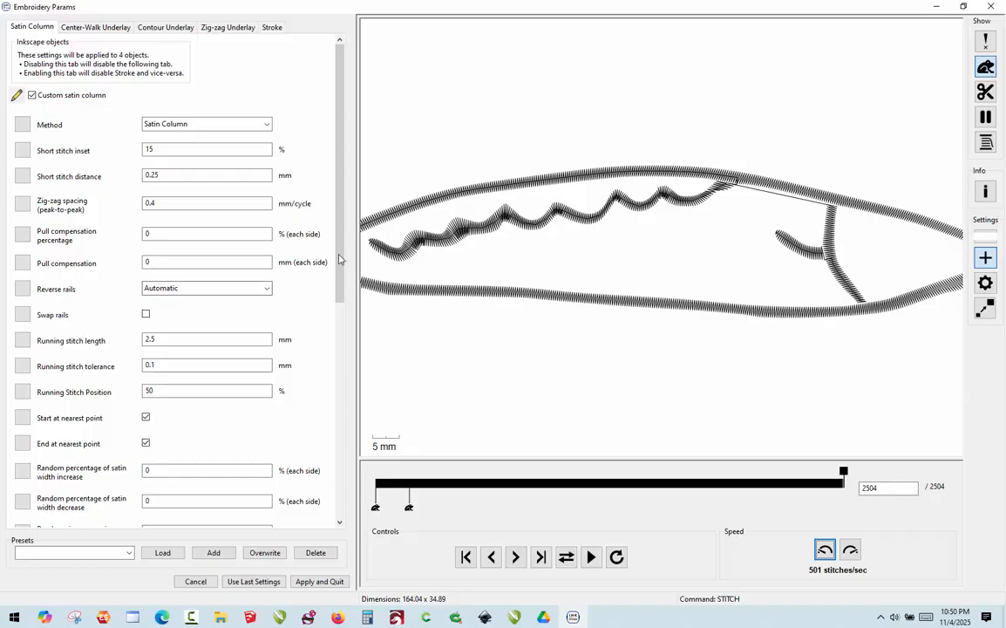
scroll(421, 251, up, 1)
scroll(421, 251, up, 2)
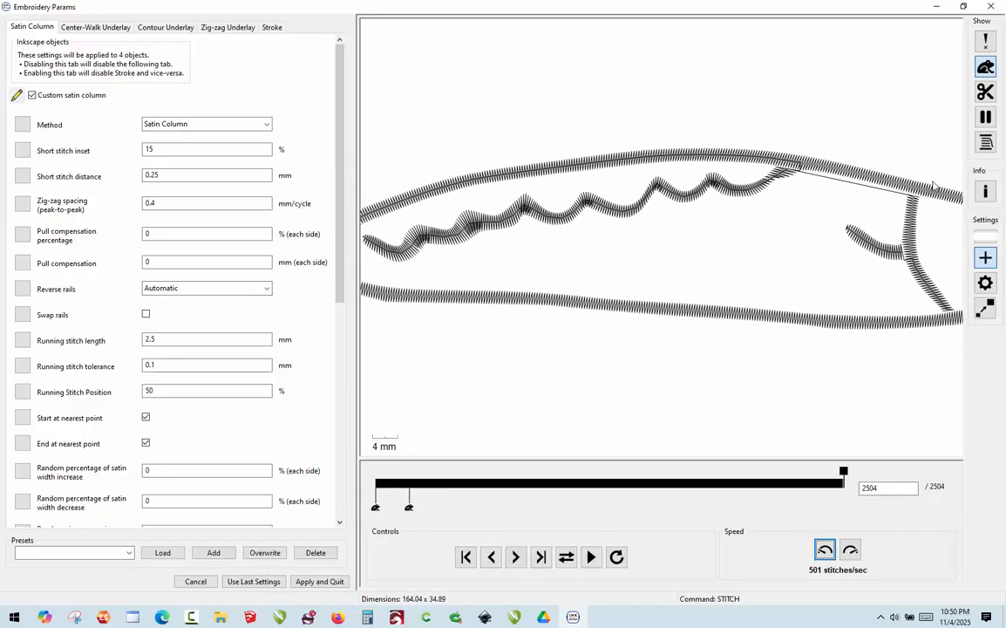
click(320, 582)
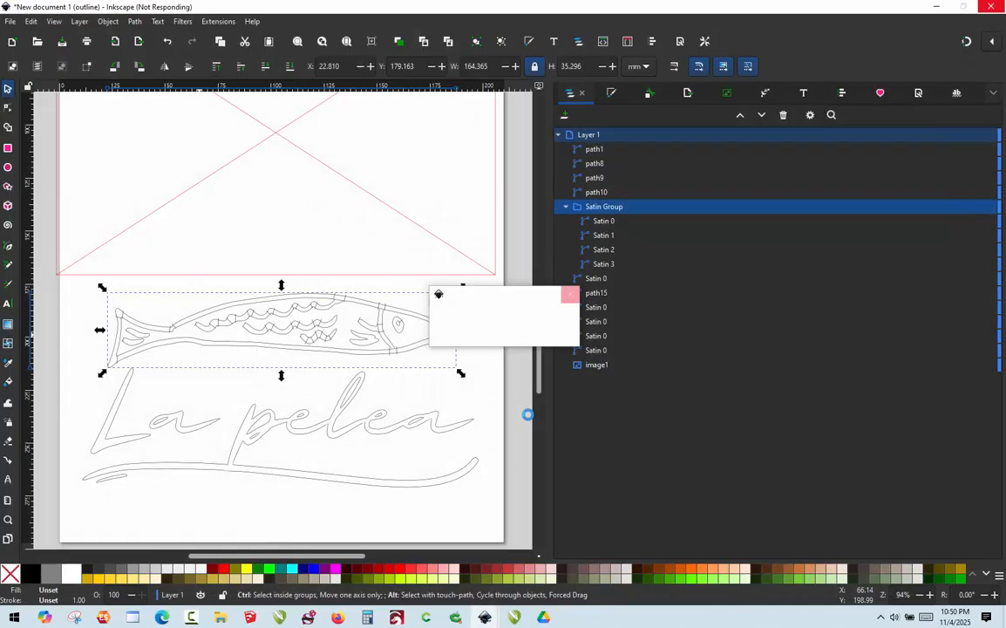
click(514, 389)
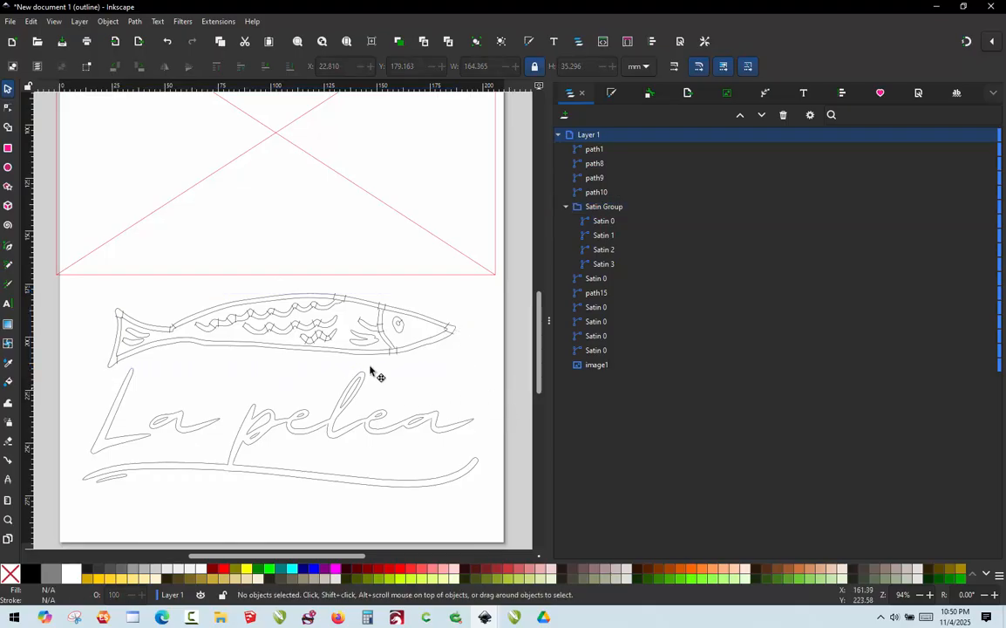
Edit the nodes of the gill satin and extend the lower end of its head-side rail into the belly outline
scroll(388, 352, up, 4)
scroll(416, 357, up, 3)
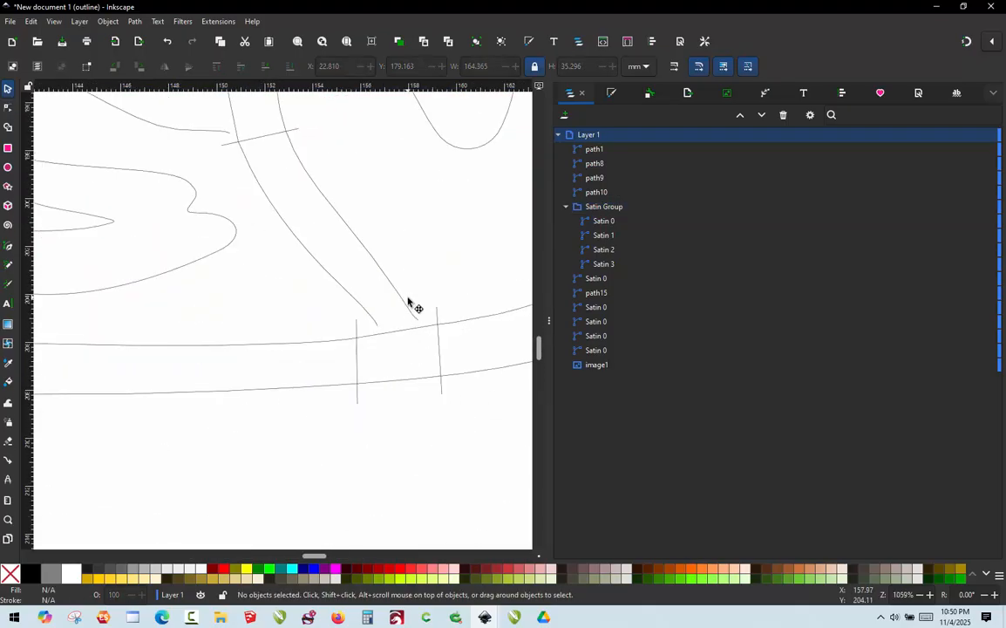
double_click(403, 304)
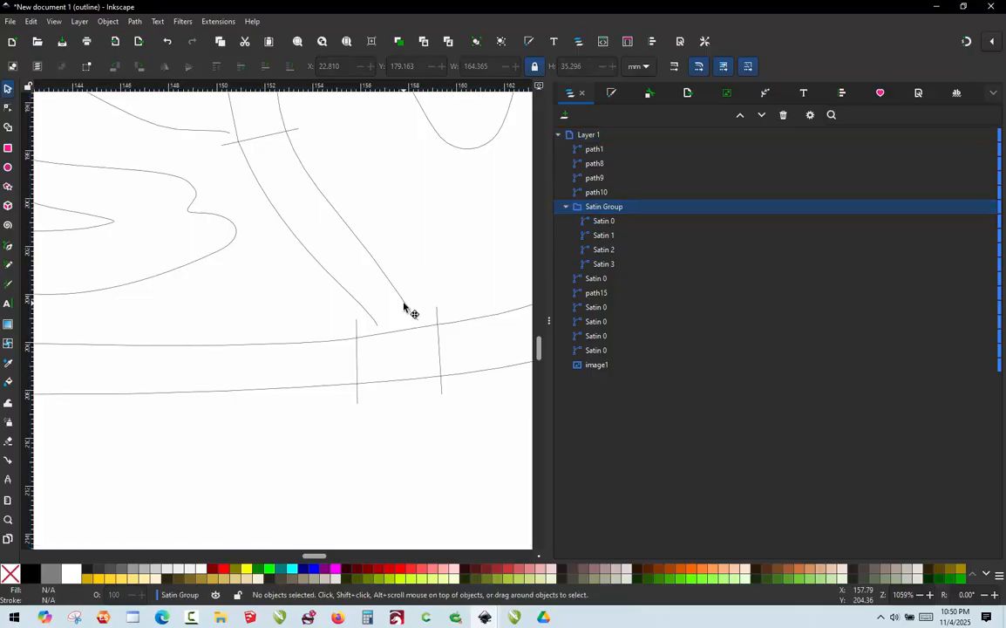
click(402, 299)
double_click(406, 306)
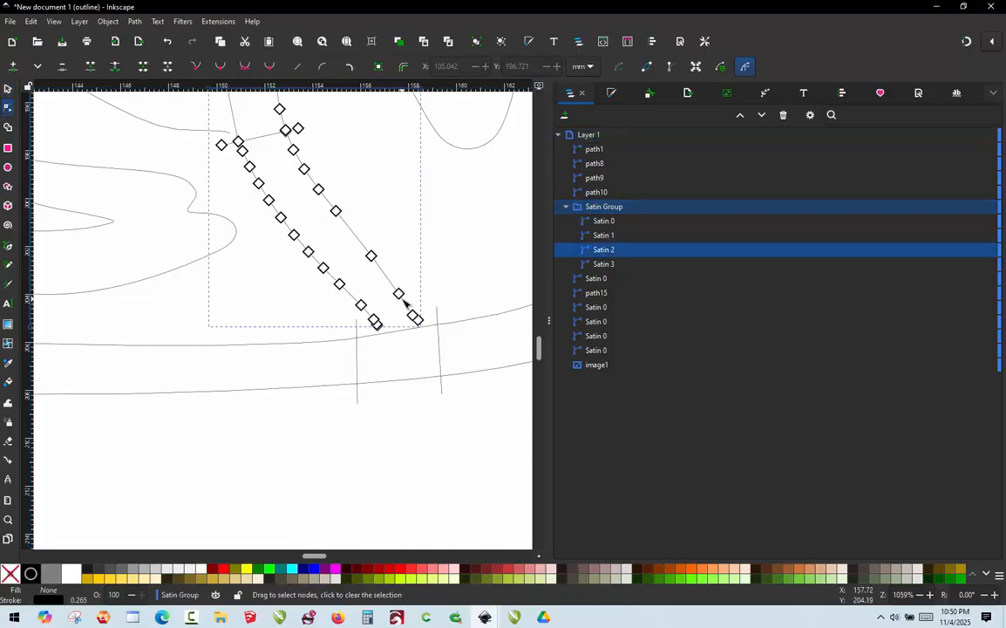
drag(420, 324, 436, 343)
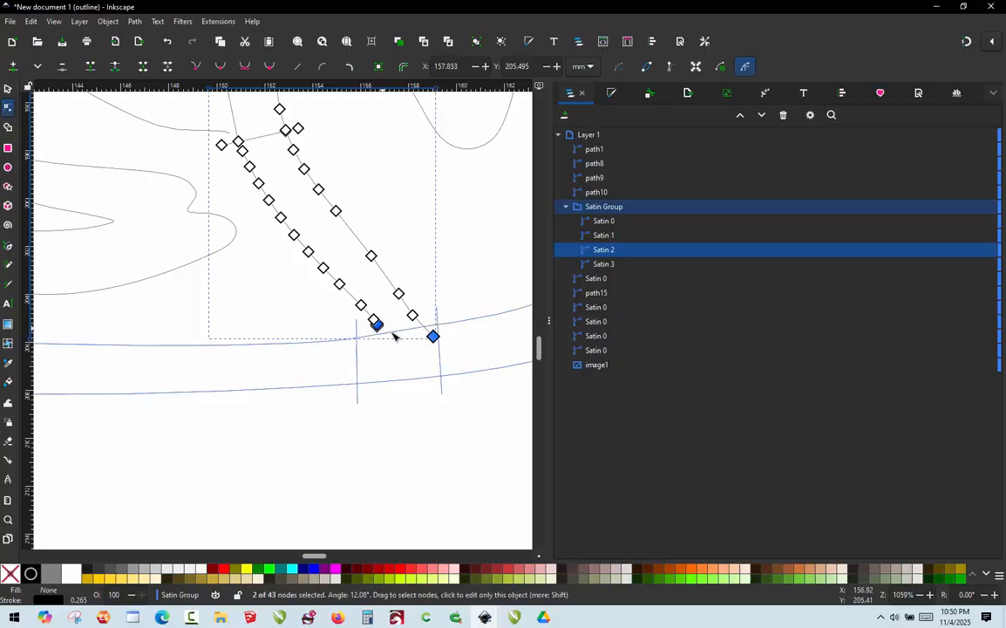
Adjust the gill satin's lower rail ends inside the belly outline, tail-side at about X 157.2, Y 206.0 mm and head-side at about X 159.0, Y 205.9 mm
scroll(381, 331, up, 6)
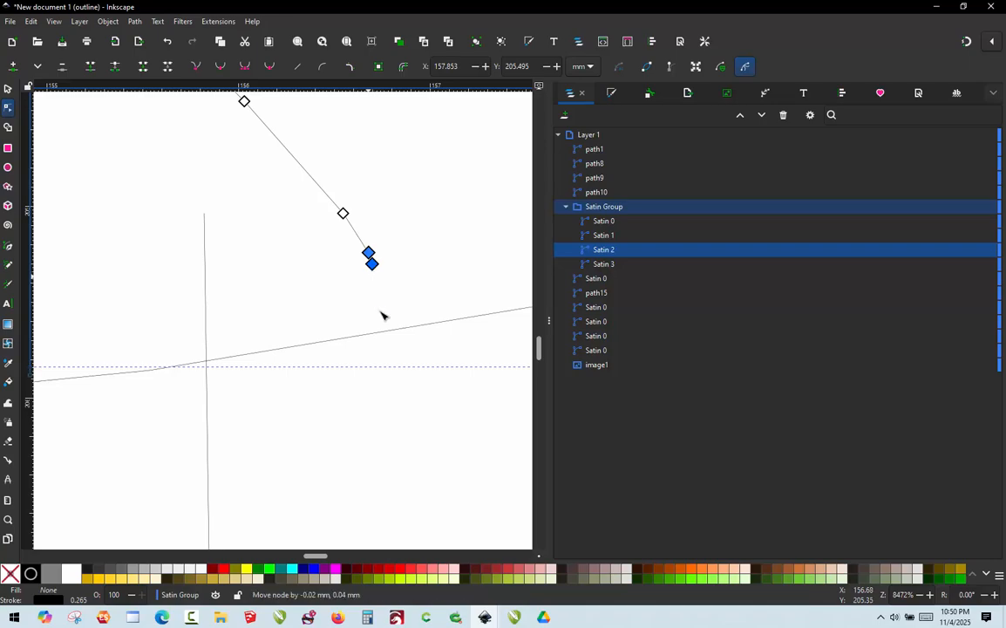
drag(374, 270, 450, 367)
scroll(336, 331, down, 4)
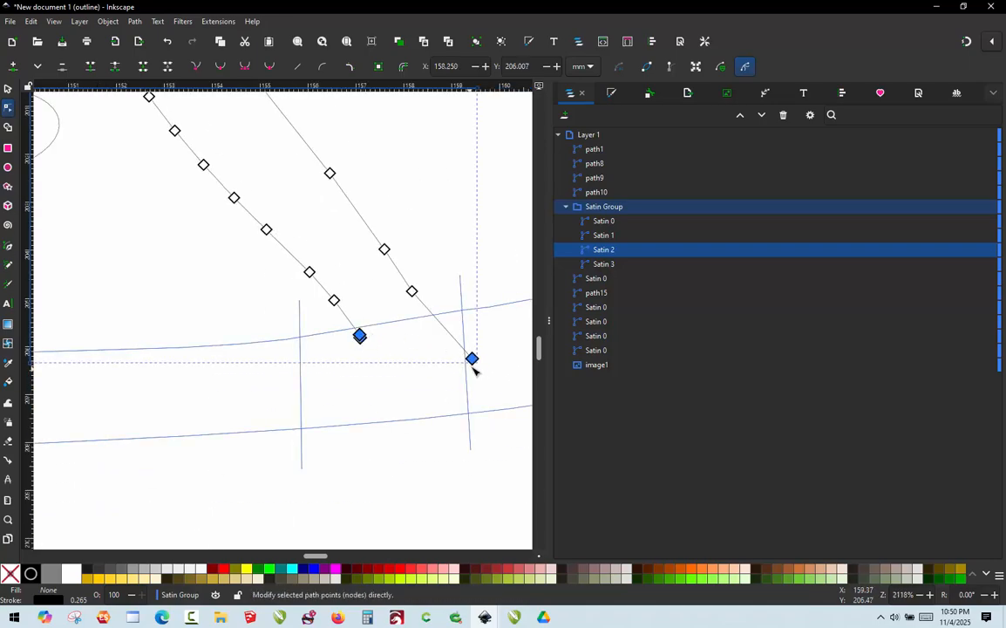
drag(472, 359, 451, 343)
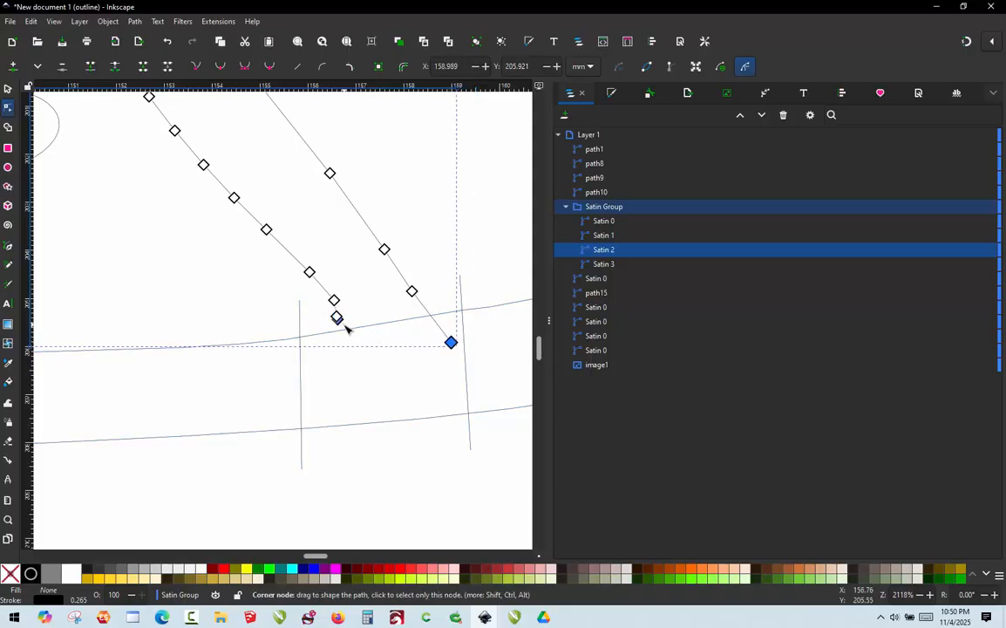
drag(340, 322, 370, 354)
shift+click(452, 343)
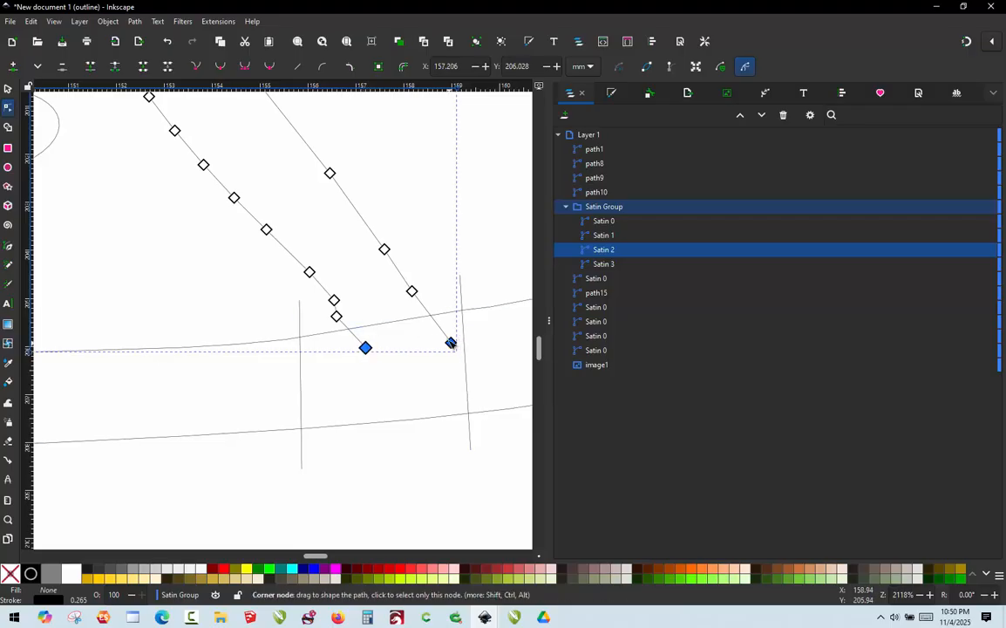
scroll(423, 342, down, 4)
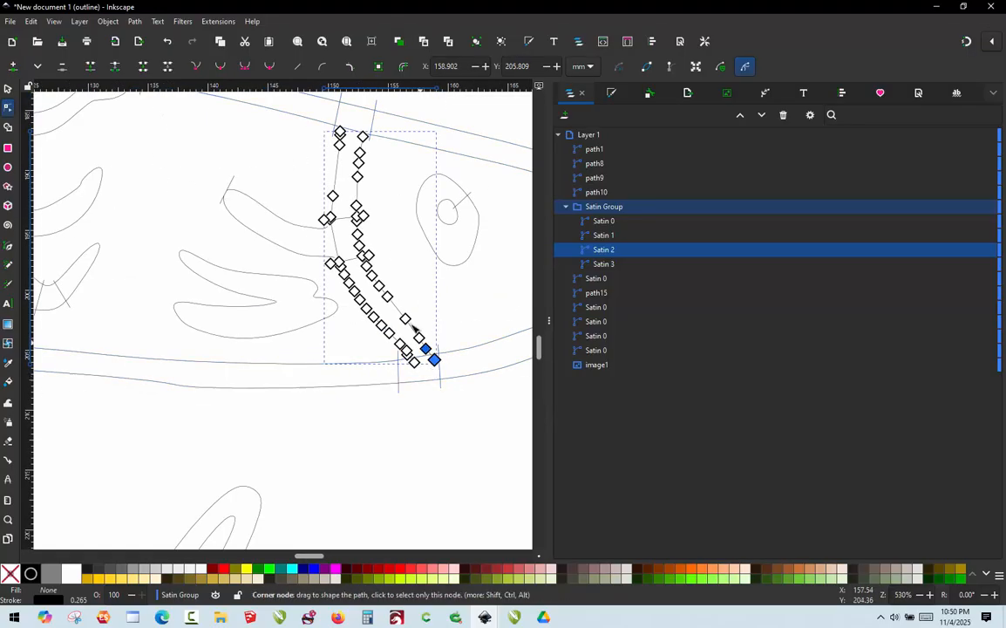
Extend the lower rail of the upper fin mark's satin under the gill, ending at about X 151.2, Y 197.4 mm
click(326, 218)
scroll(311, 214, up, 2)
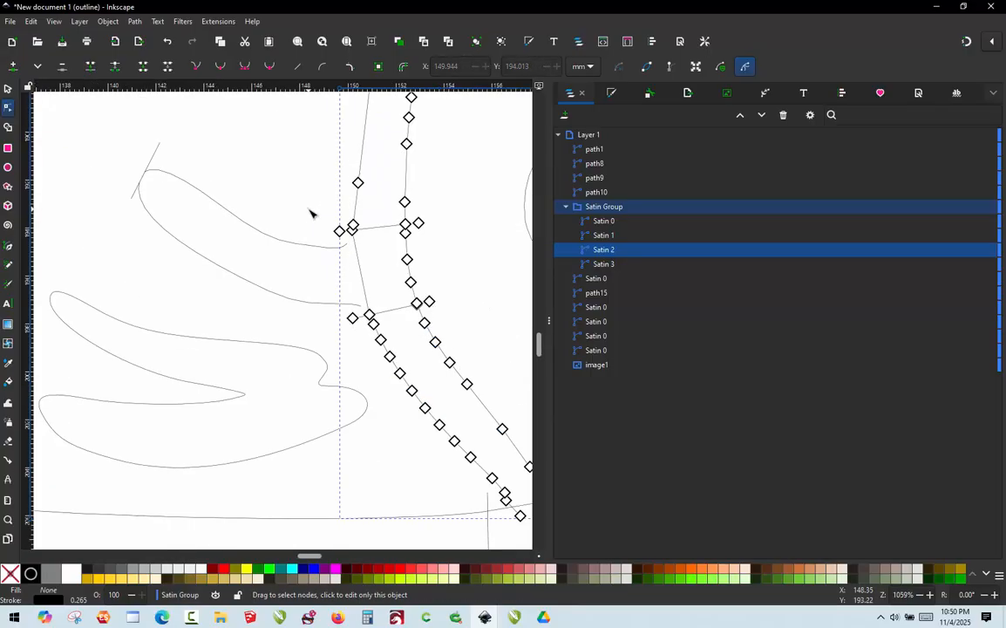
scroll(311, 213, up, 1)
click(353, 260)
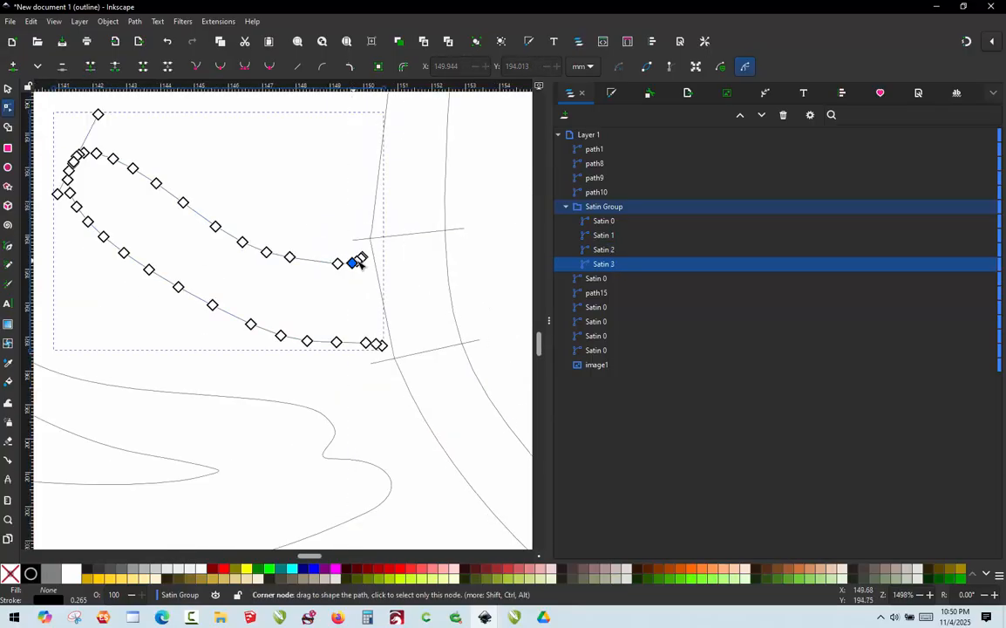
scroll(365, 378, up, 2)
click(404, 318)
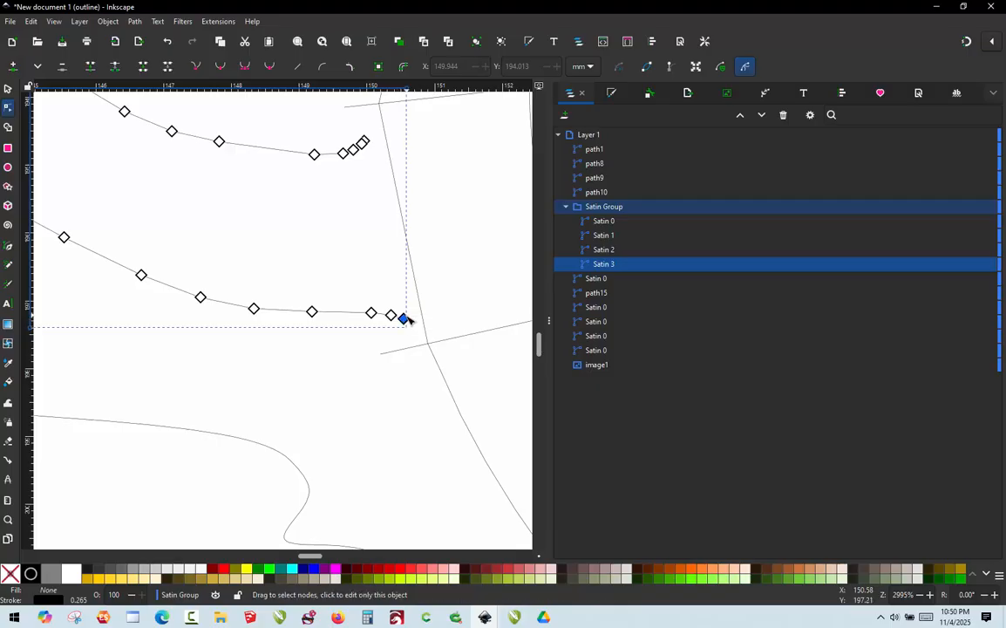
drag(404, 319, 449, 325)
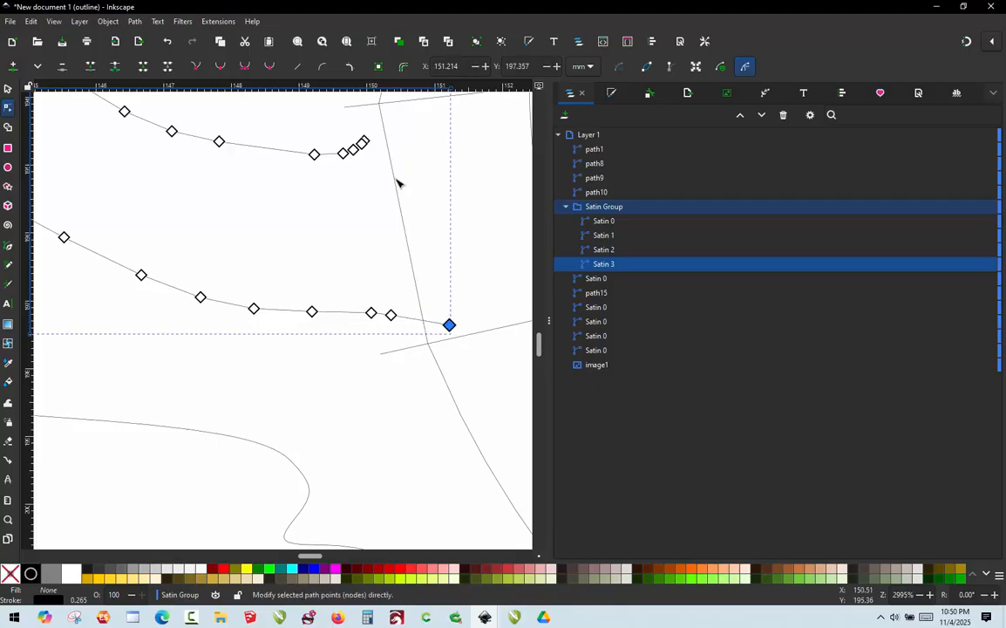
Extend the upper rail of the fin mark's satin under the gill, ending at about X 150.6, Y 194.5 mm
click(363, 141)
scroll(365, 140, up, 2)
click(373, 126)
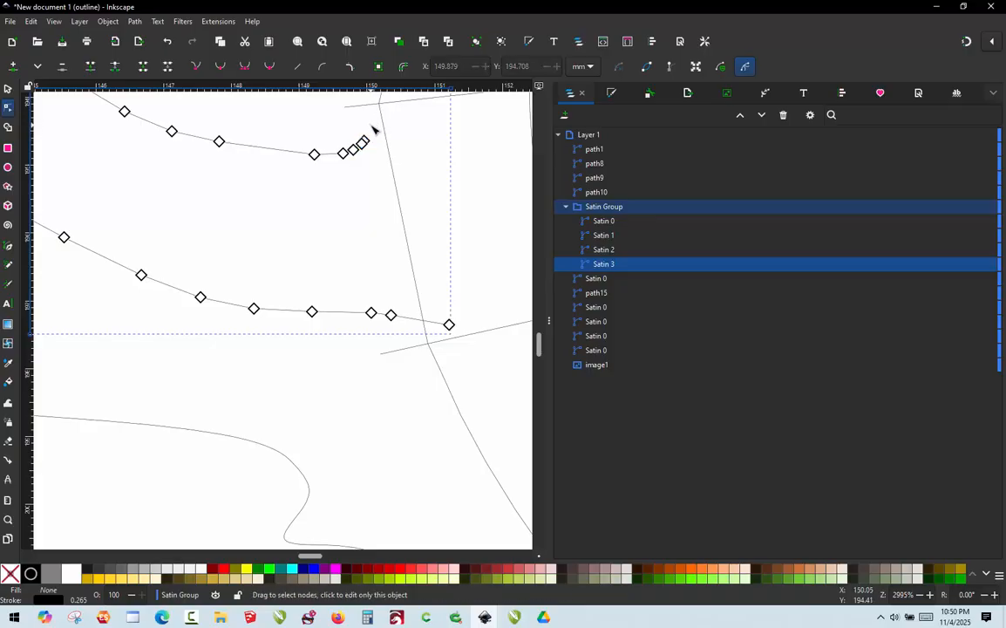
click(364, 141)
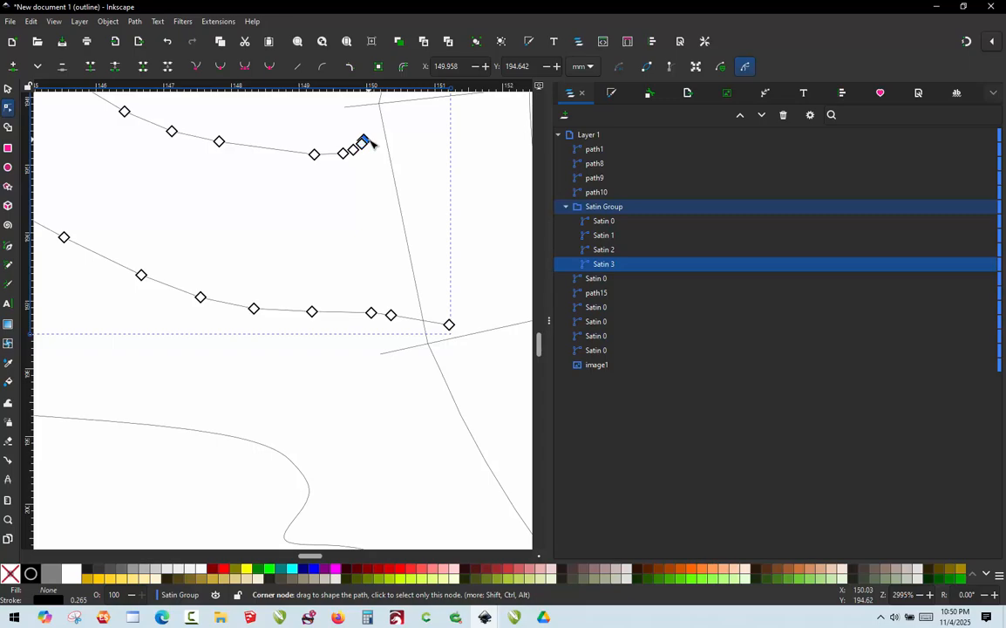
drag(367, 139, 417, 135)
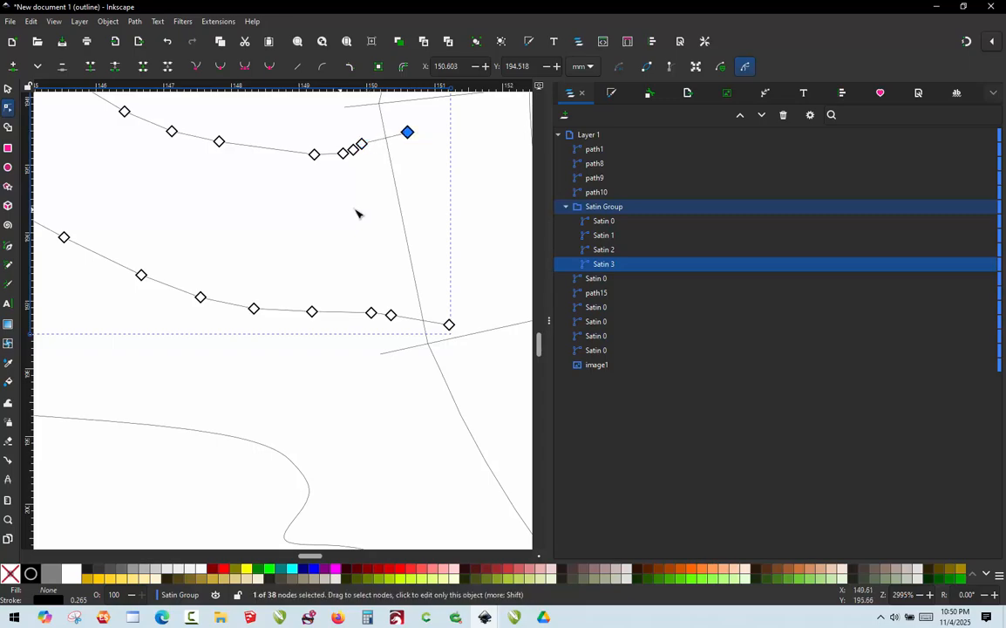
Delete the intermediate nodes along both fin mark rails, keeping the gill-side end nodes and the tip nodes, and deselect the satin
scroll(442, 283, down, 3)
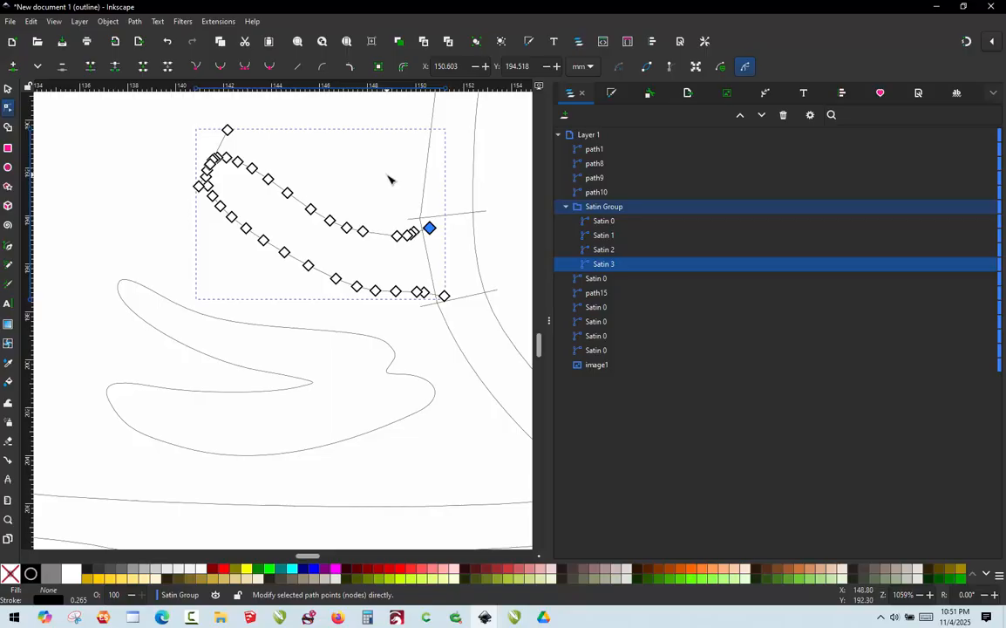
drag(241, 147, 429, 320)
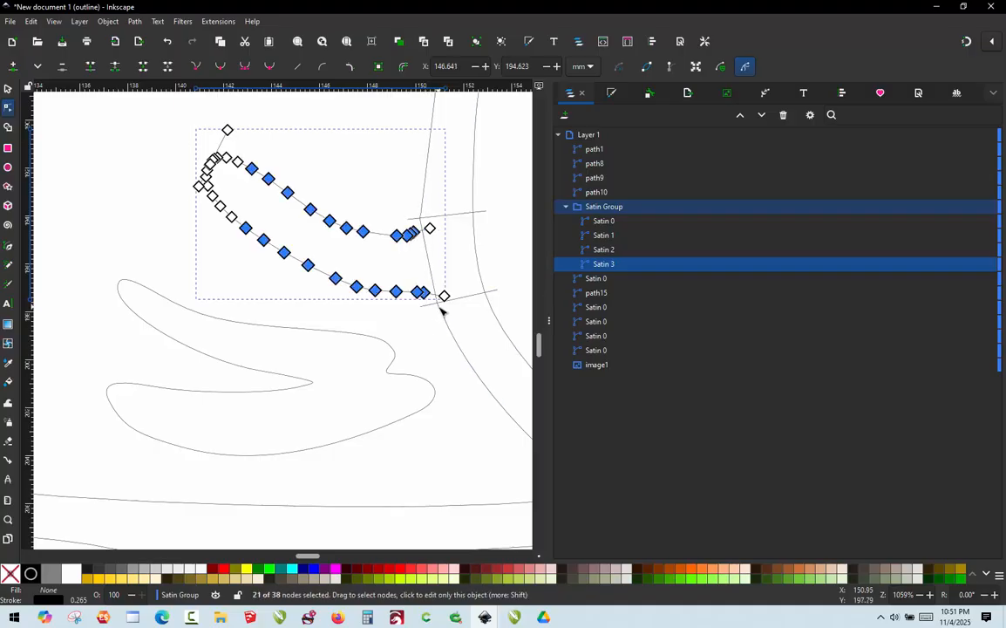
key(Delete)
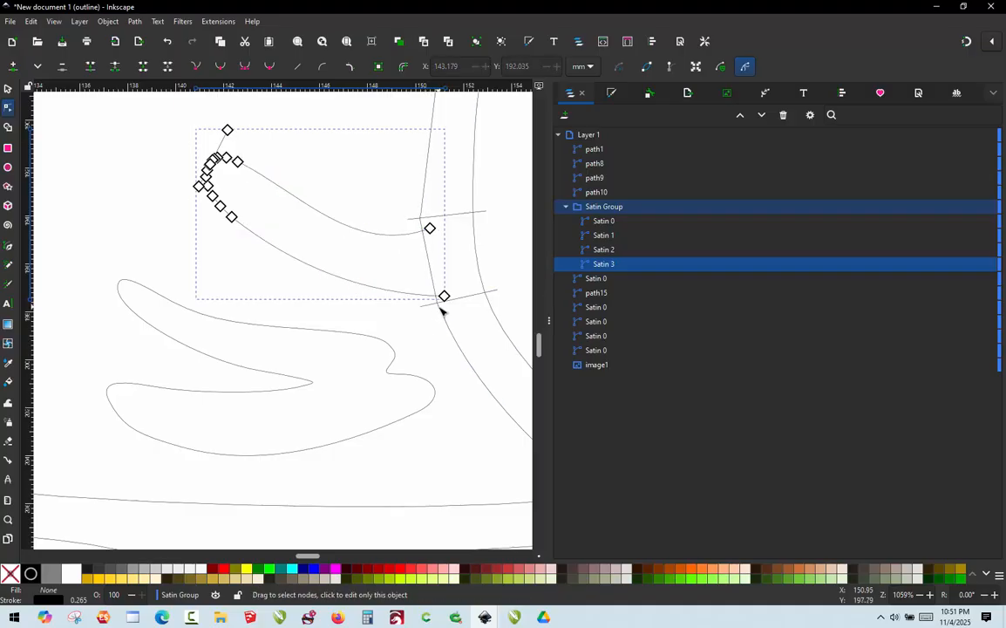
click(10, 88)
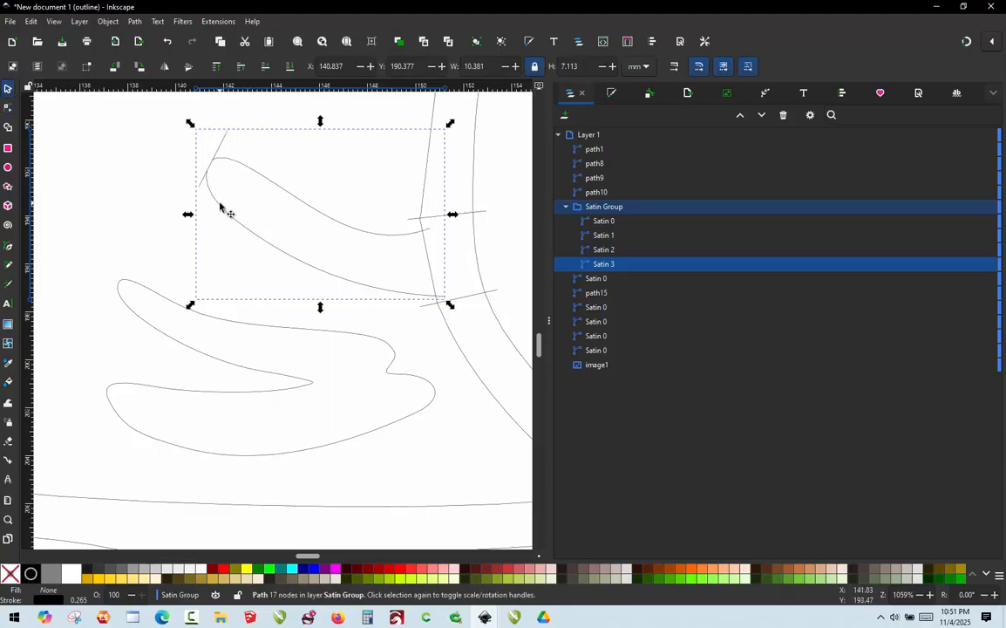
click(147, 241)
scroll(357, 415, down, 2)
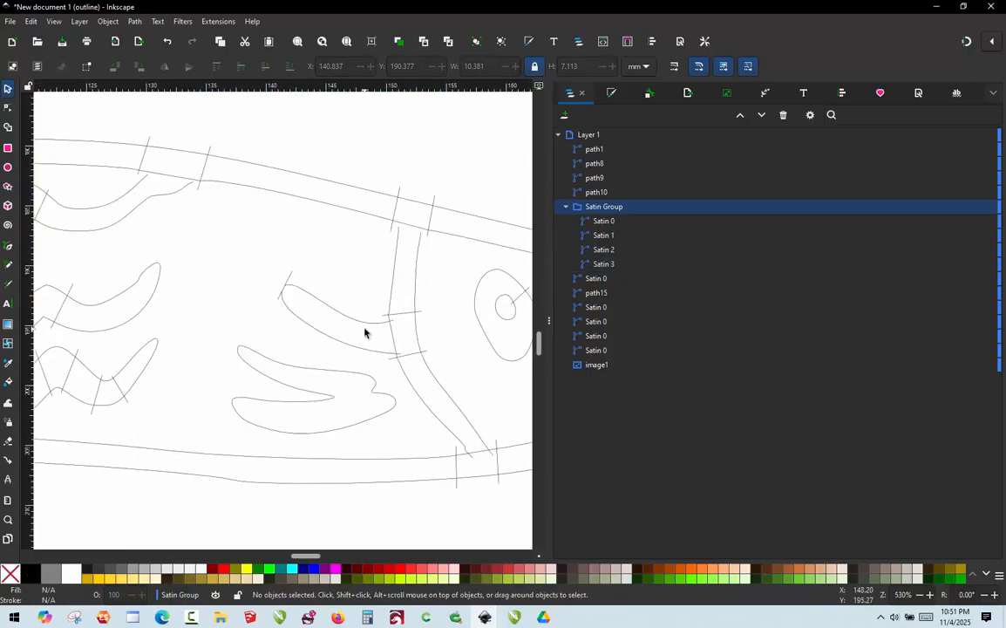
Extend both upper rail ends of the gill satin into the back outline, the tail-side one to about X 151.3, Y 185.8 mm
scroll(406, 231, up, 2)
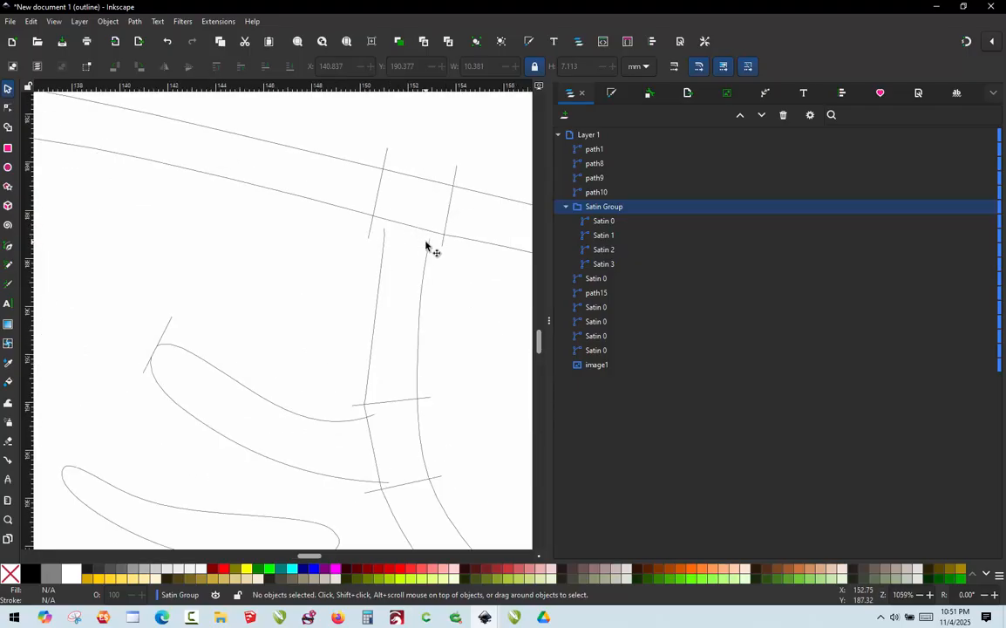
click(427, 247)
scroll(428, 248, up, 2)
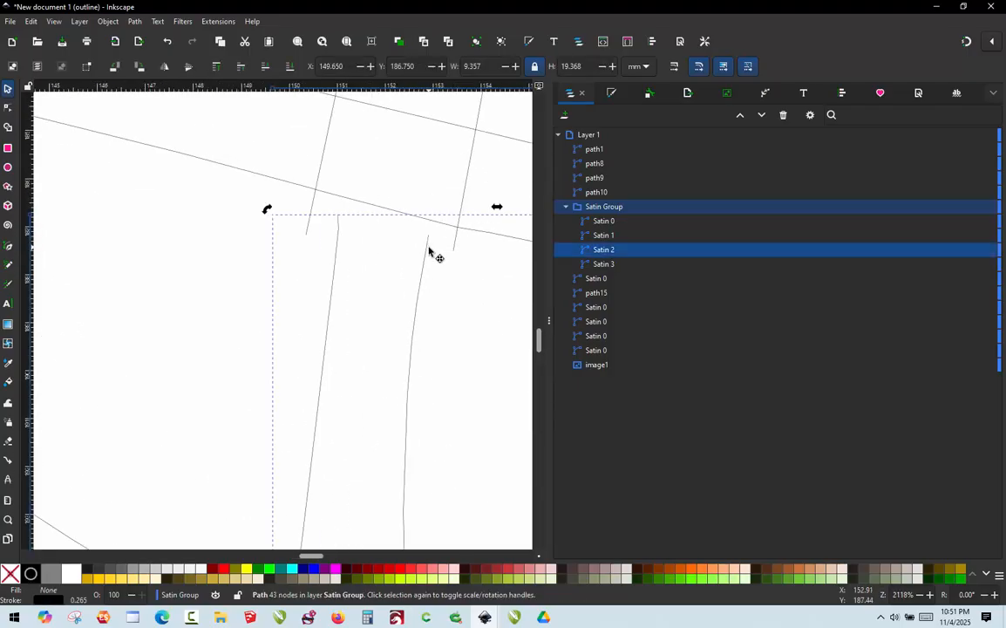
double_click(427, 247)
drag(427, 232, 437, 178)
drag(337, 215, 349, 166)
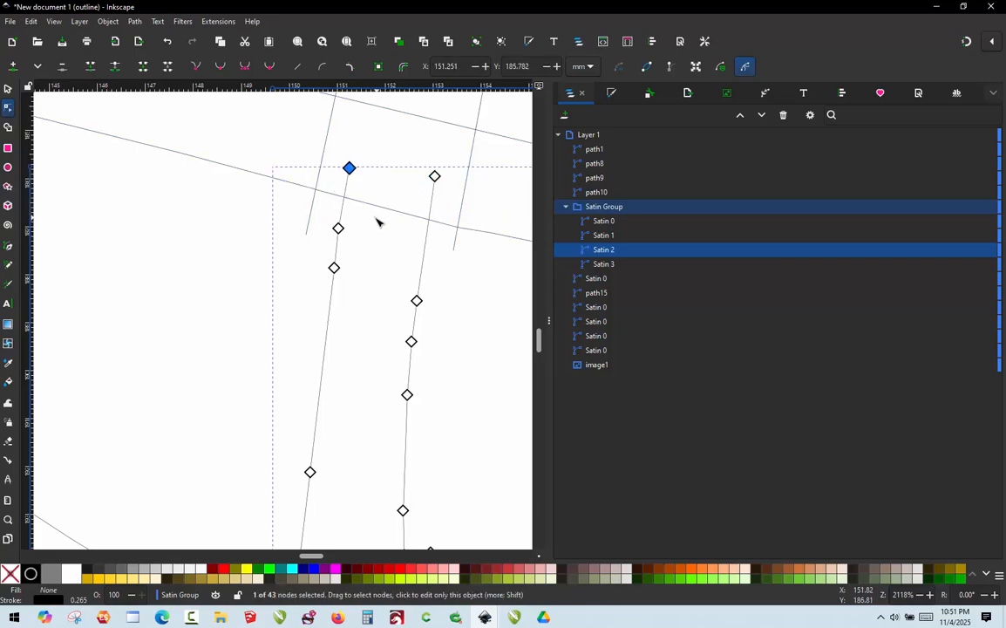
Extend the head-side end of the top wave's upper rail into the back outline, at about X 130.4, Y 181.9 mm
scroll(377, 219, down, 3)
scroll(417, 254, down, 3)
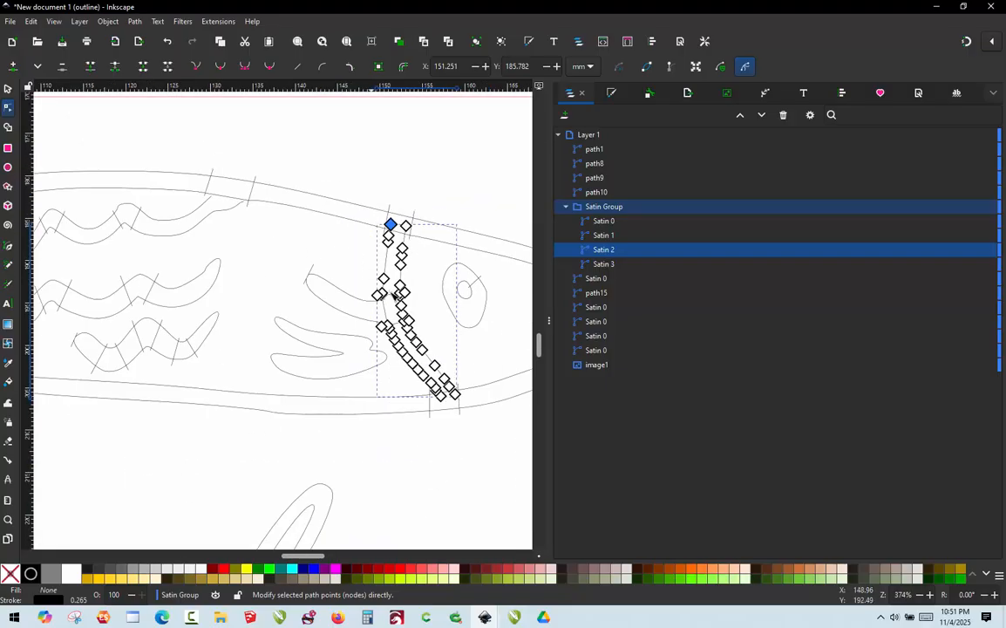
scroll(353, 263, up, 1)
scroll(267, 260, up, 3)
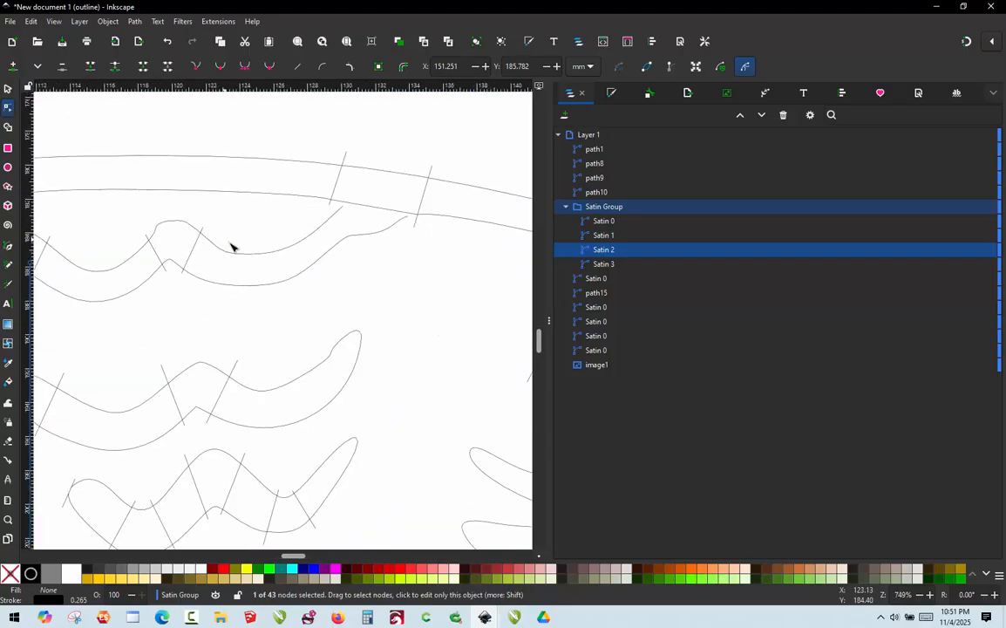
click(352, 200)
scroll(351, 200, up, 2)
drag(338, 219, 349, 199)
Extend the head-side end of the top wave's lower rail into the back outline, at about X 134.4, Y 182.5 mm, and deselect the wave
scroll(460, 237, up, 1)
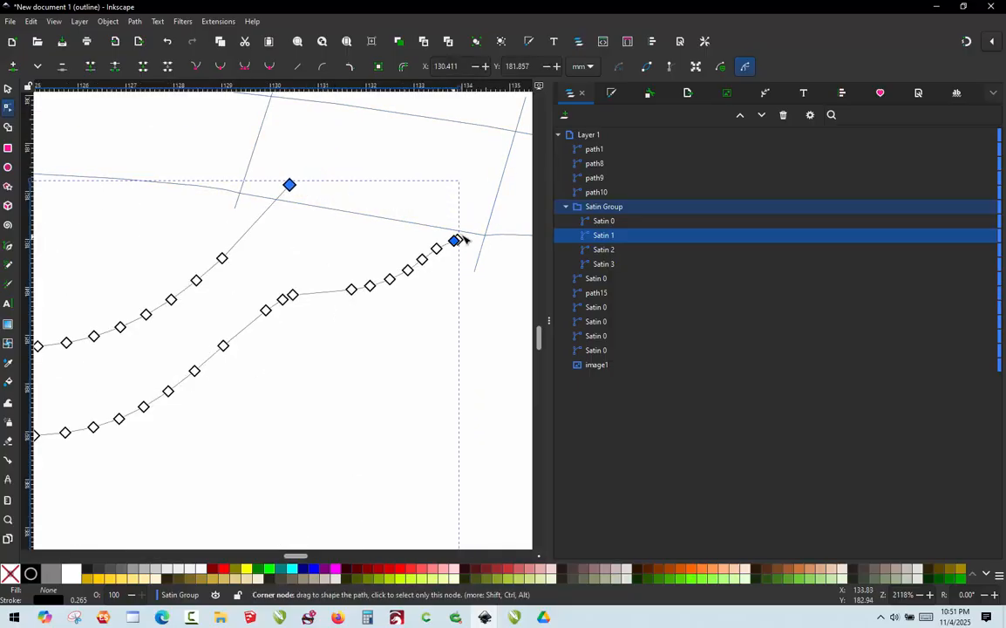
click(457, 240)
drag(463, 237, 491, 220)
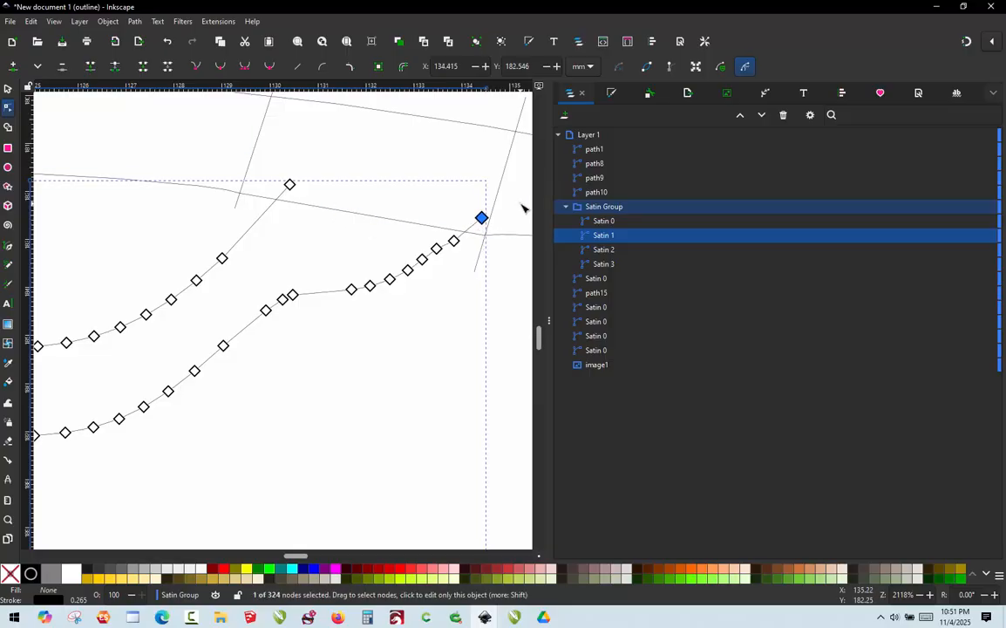
scroll(520, 210, down, 4)
click(8, 88)
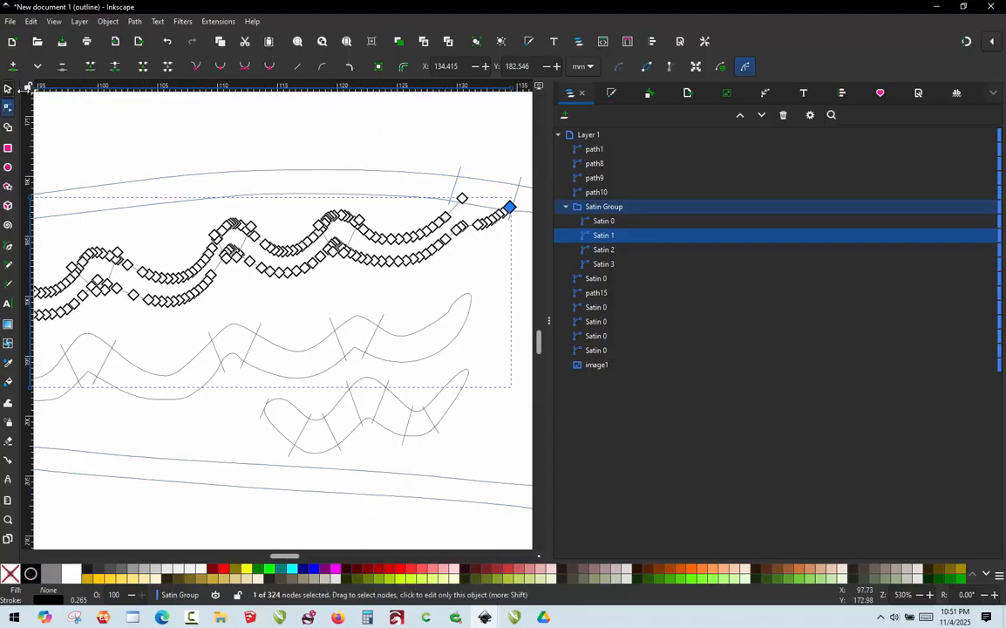
click(184, 123)
Preview the fish body outline's satin stitching in Ink/Stitch Params, close it without applying changes and deselect the outline
scroll(261, 197, down, 3)
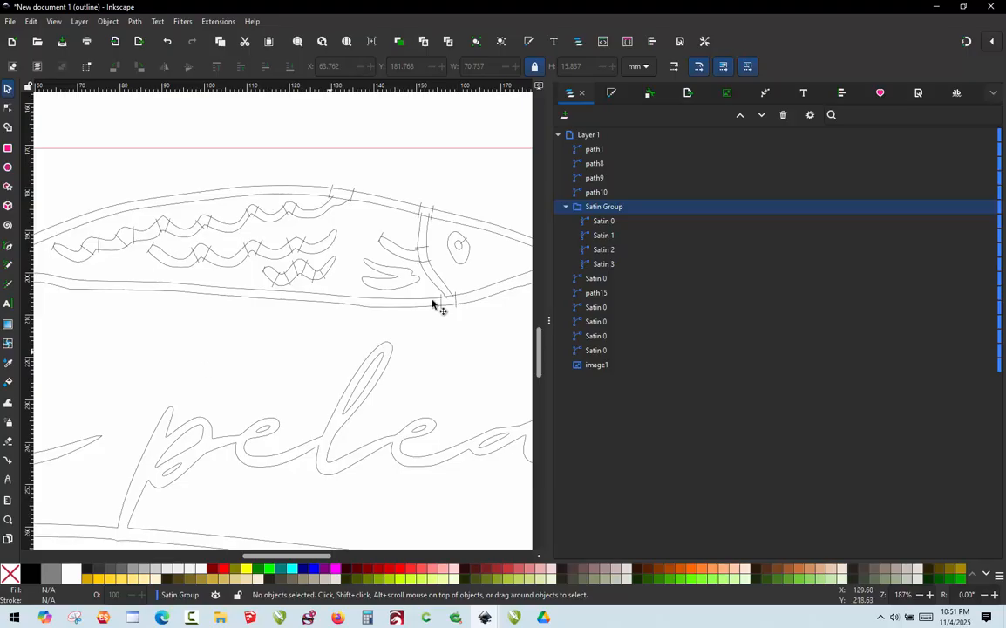
scroll(443, 279, down, 1)
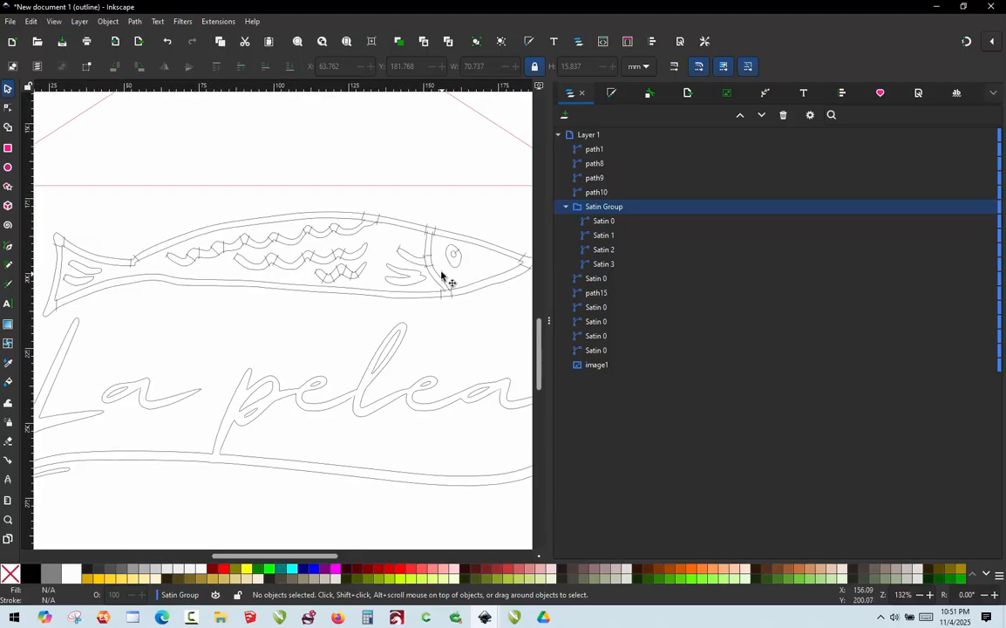
click(401, 295)
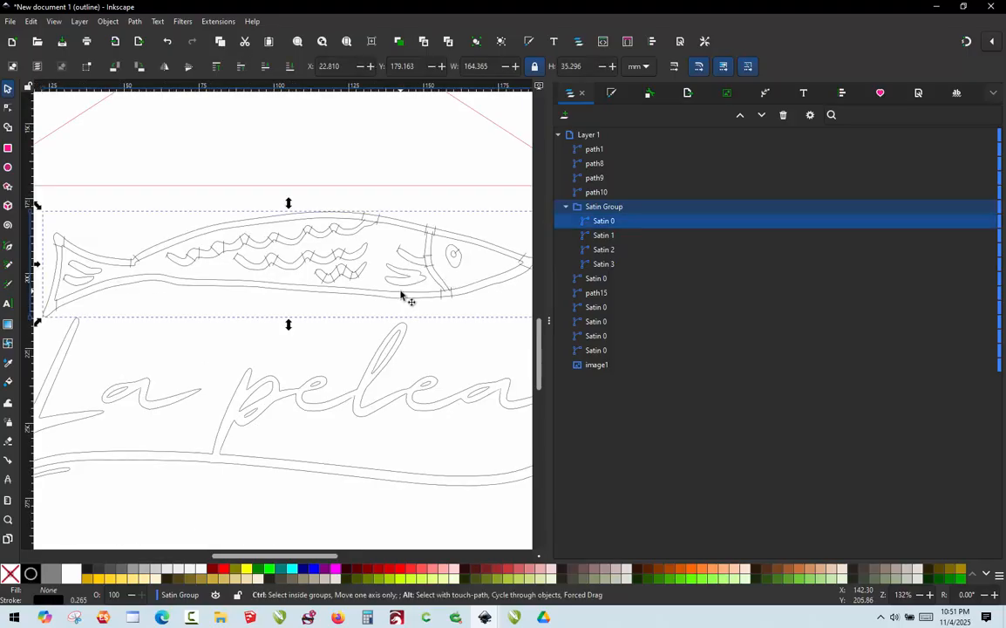
key(ctrl+alt+p)
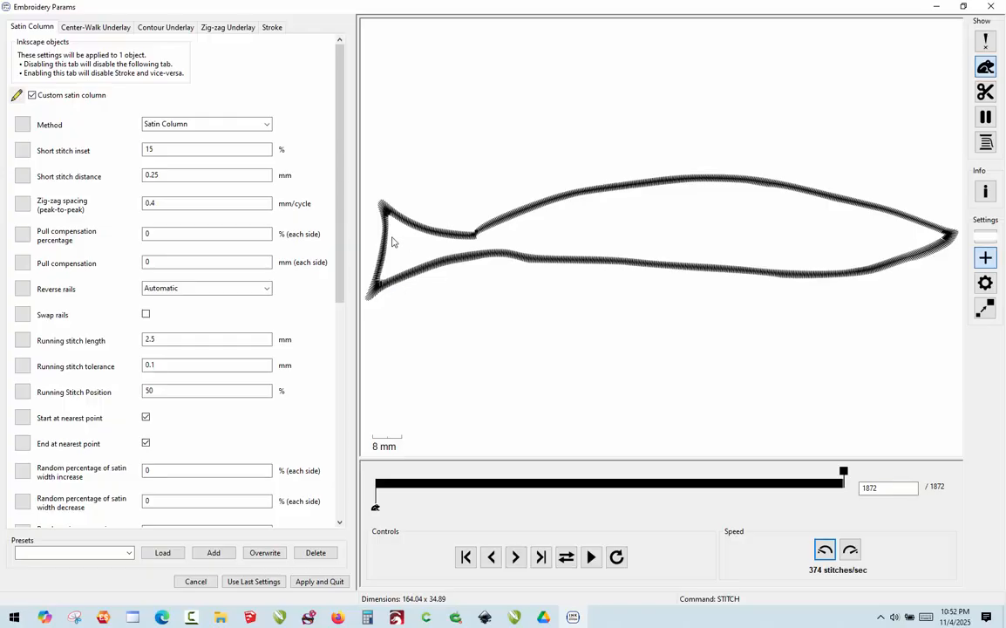
click(989, 7)
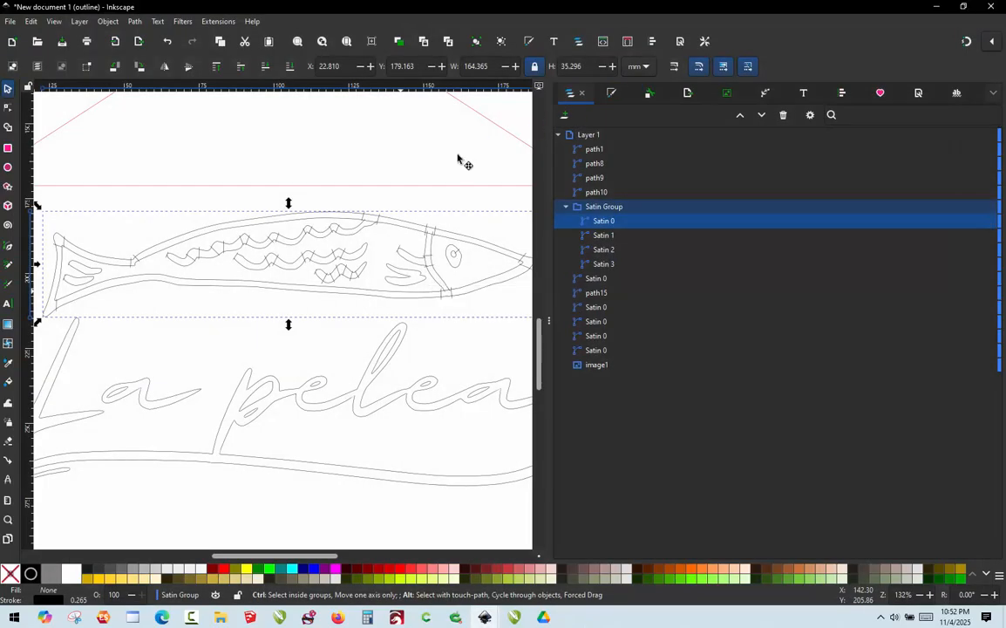
click(359, 206)
scroll(272, 224, down, 2)
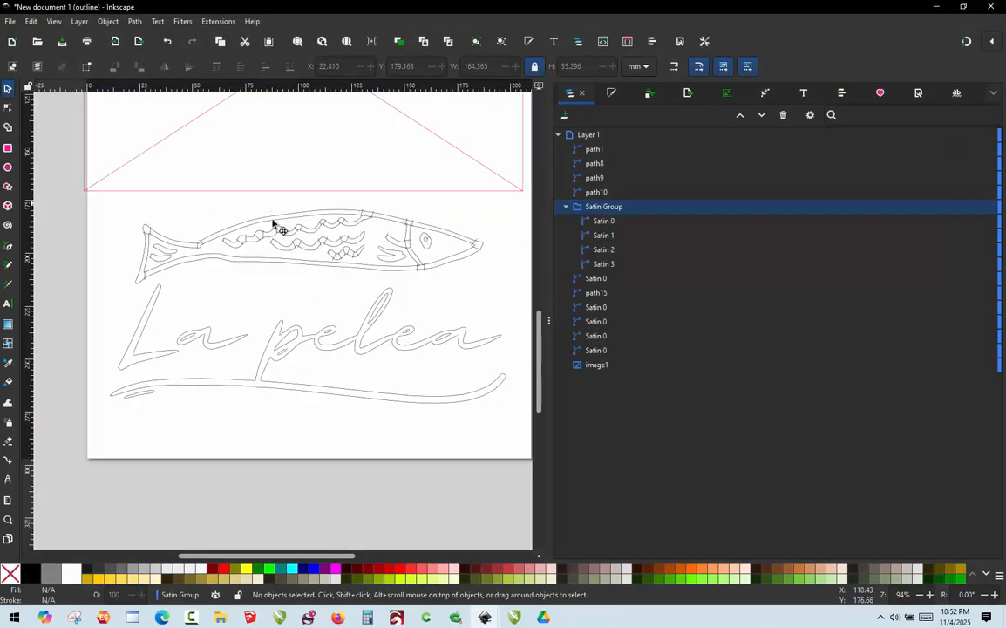
Select all the fish shapes, preview their combined stitching in Ink/Stitch Params, close the preview without applying changes and deselect
scroll(186, 238, up, 1)
scroll(68, 209, down, 3)
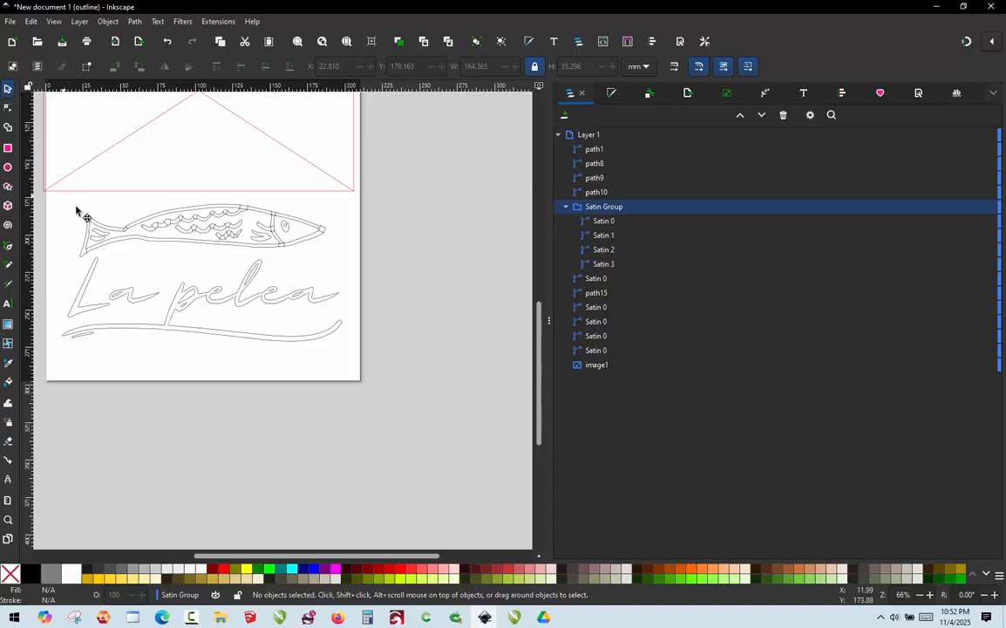
drag(77, 204, 301, 248)
key(ctrl+z)
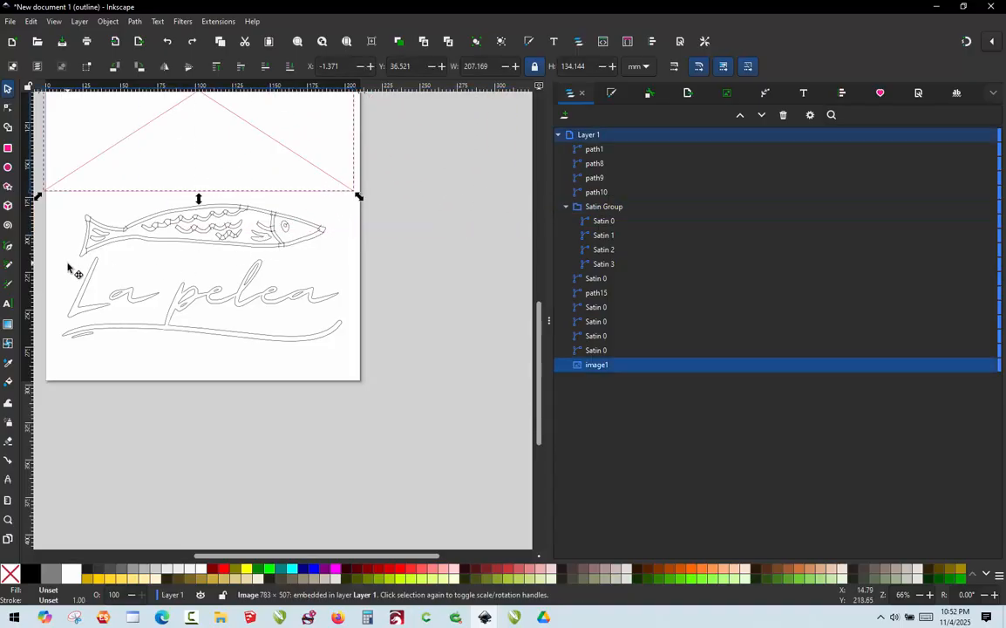
click(51, 265)
drag(54, 268, 352, 193)
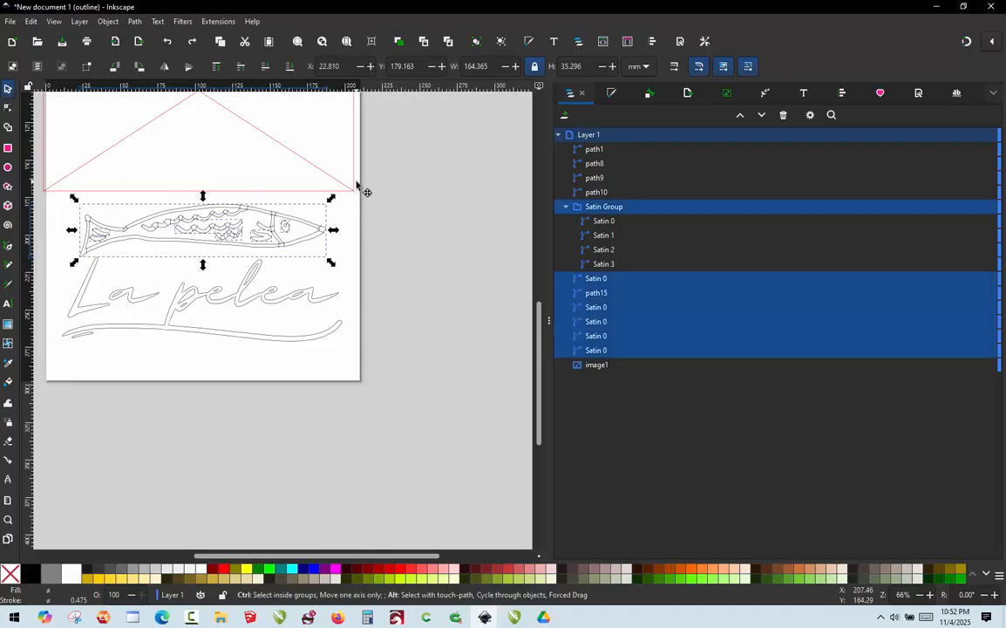
key(ctrl+alt+p)
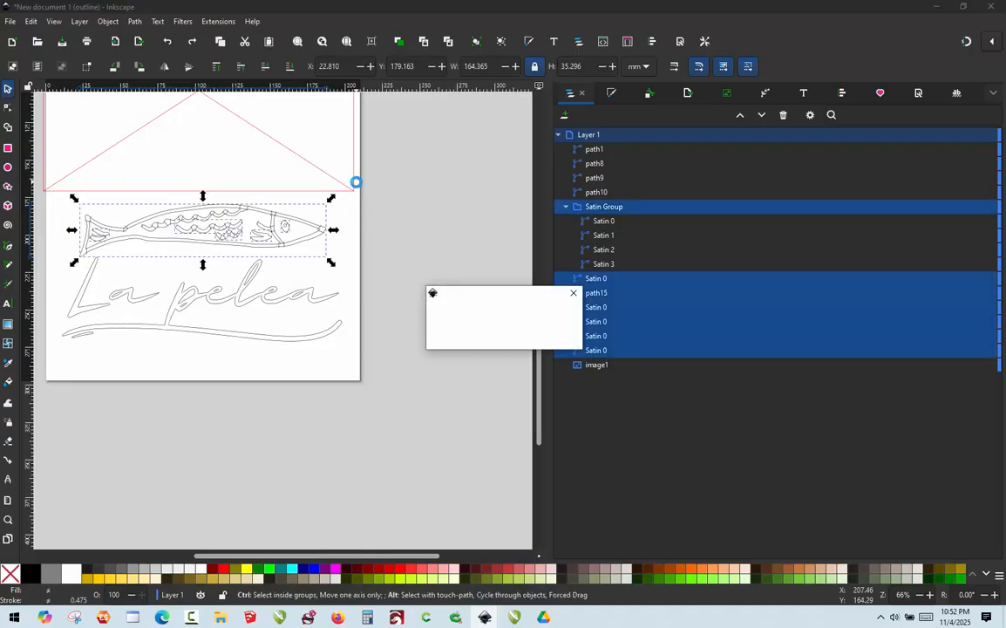
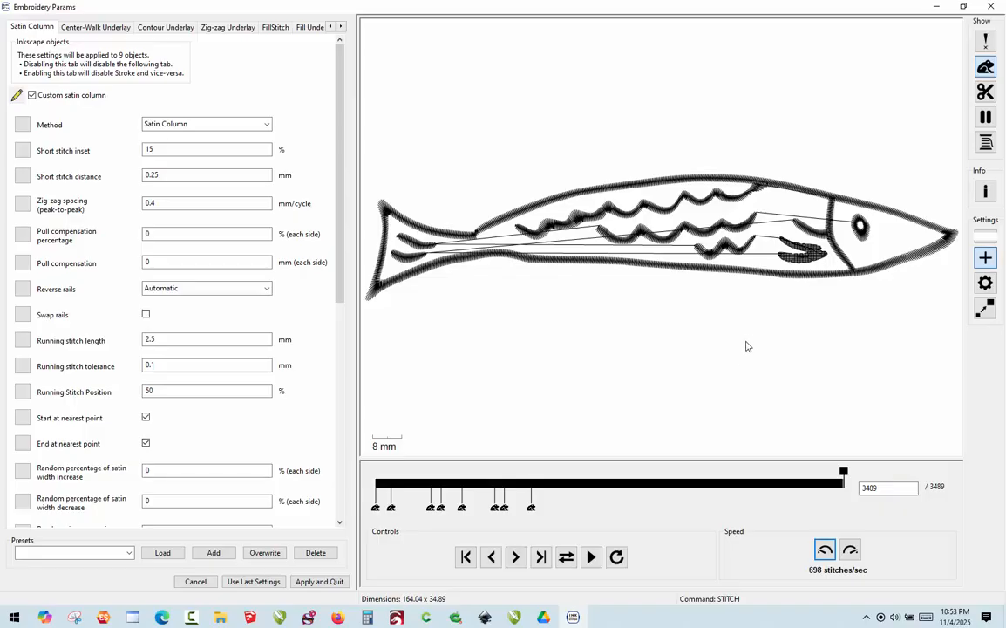
scroll(816, 247, up, 5)
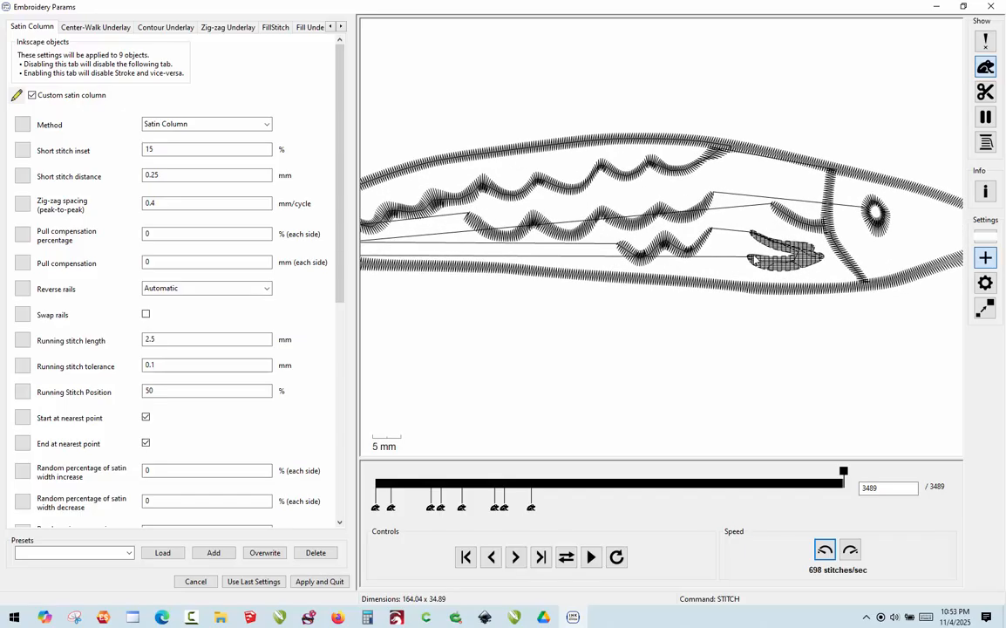
click(991, 6)
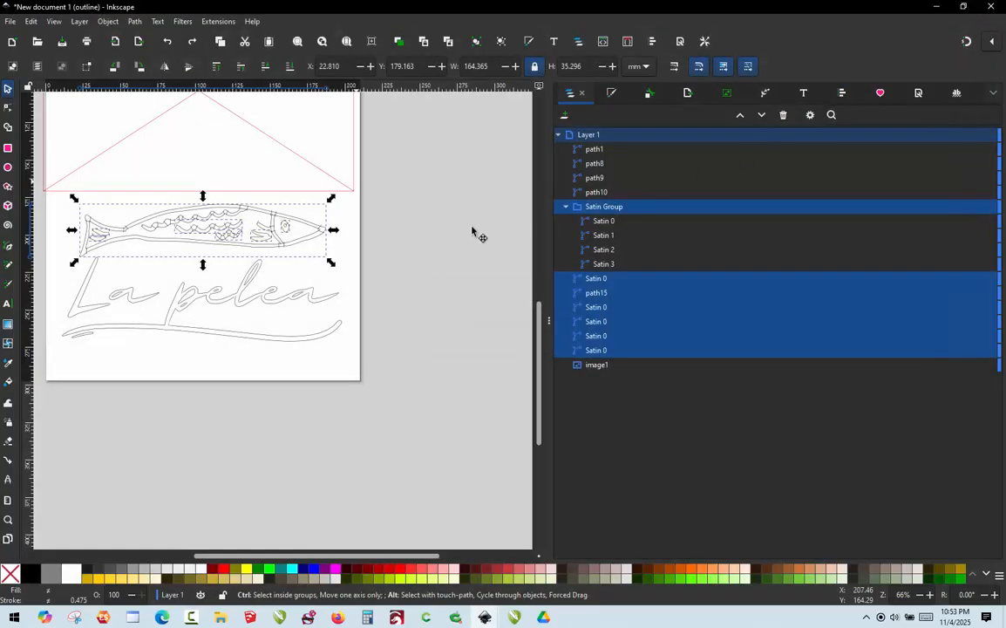
click(463, 233)
Examine the forked fin fill behind the gill, selecting its path to check its extent and deselecting it again
scroll(463, 239, down, 2)
scroll(349, 225, up, 3)
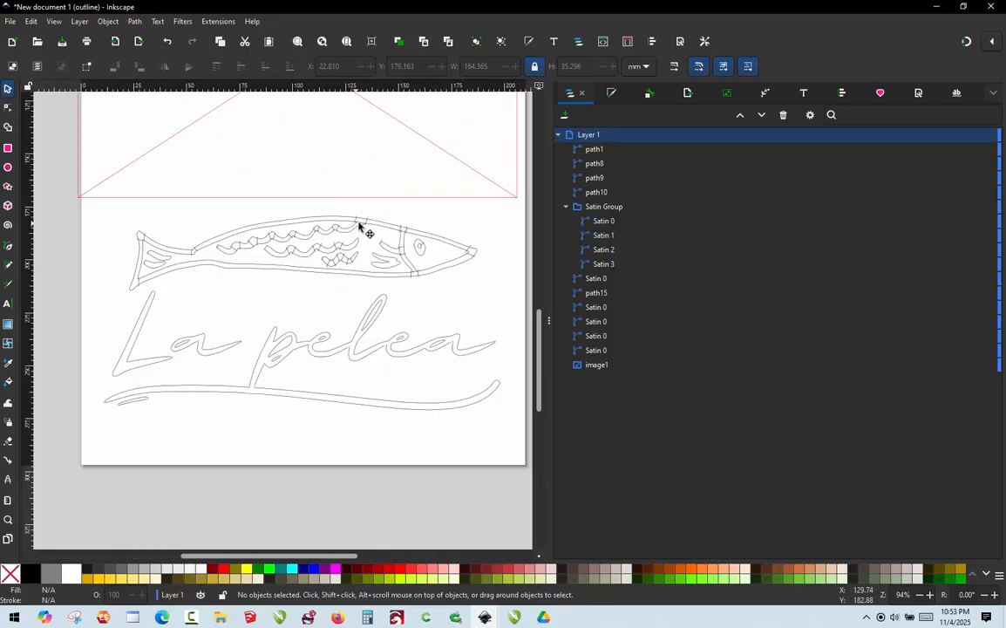
scroll(380, 253, up, 3)
scroll(363, 258, down, 3)
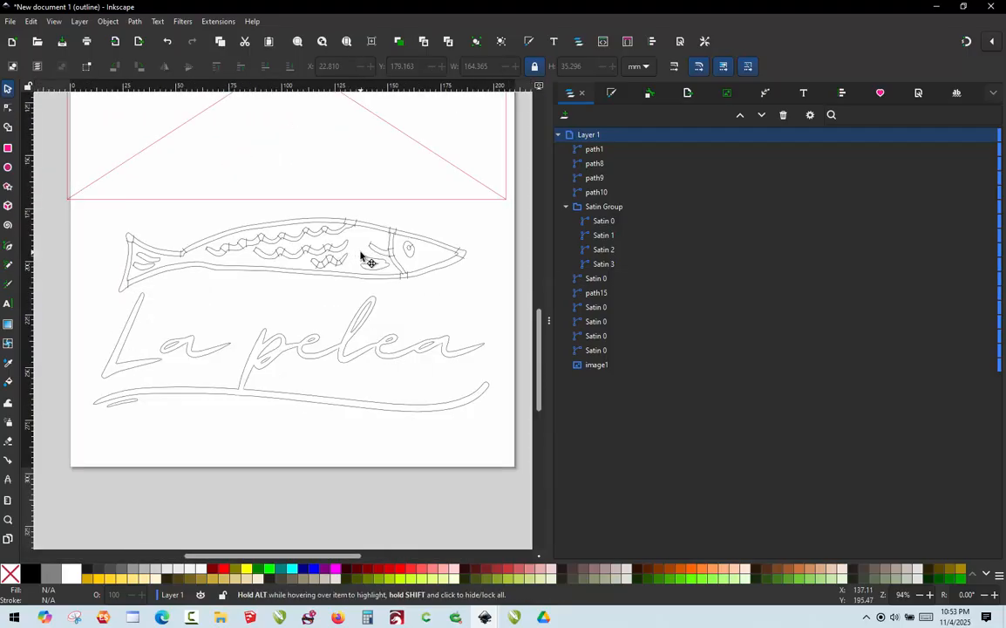
scroll(362, 251, up, 1)
scroll(363, 251, up, 4)
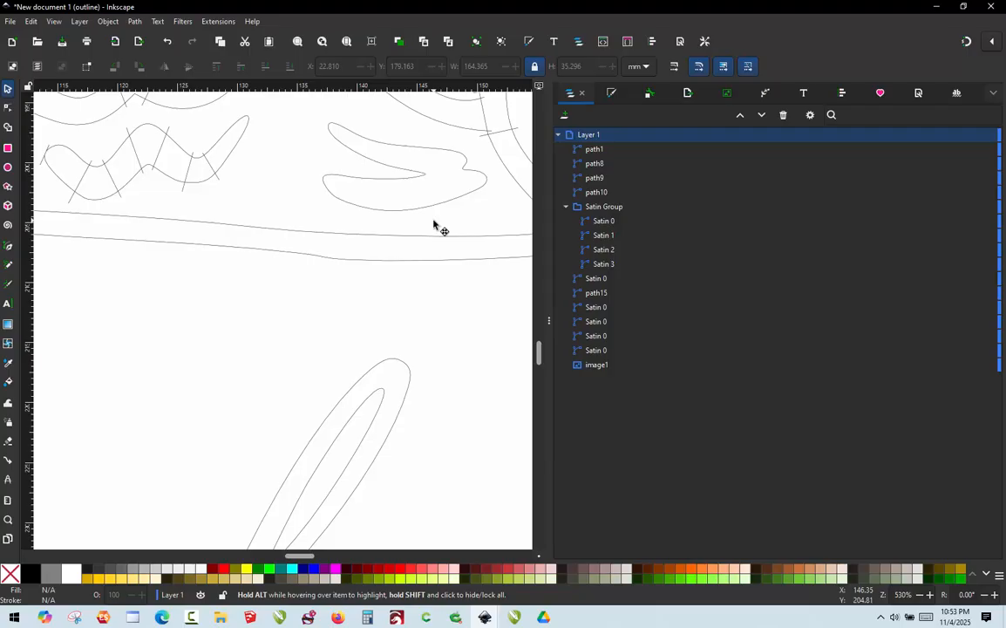
click(435, 148)
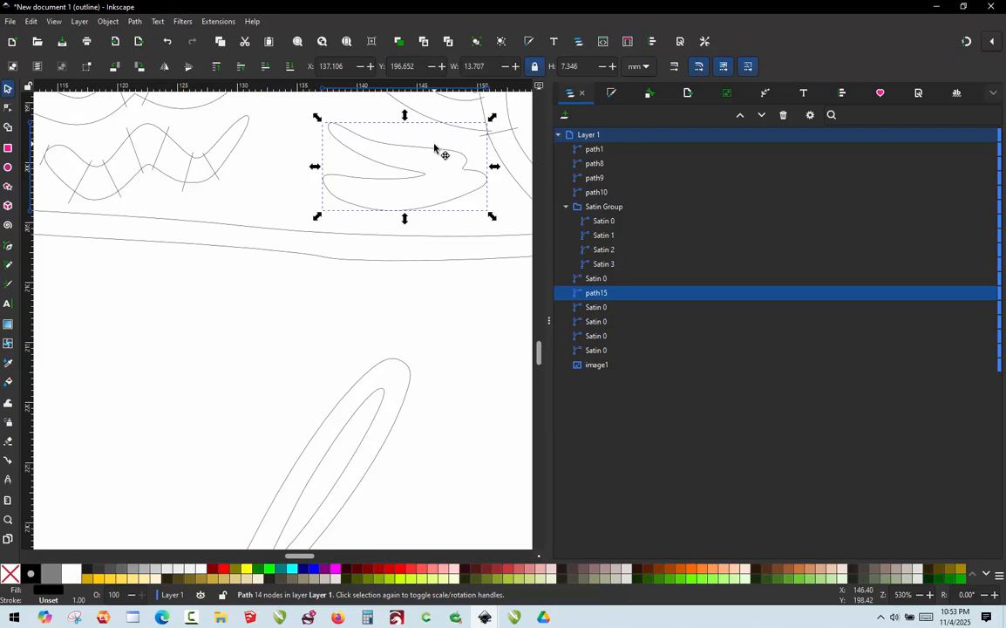
click(278, 175)
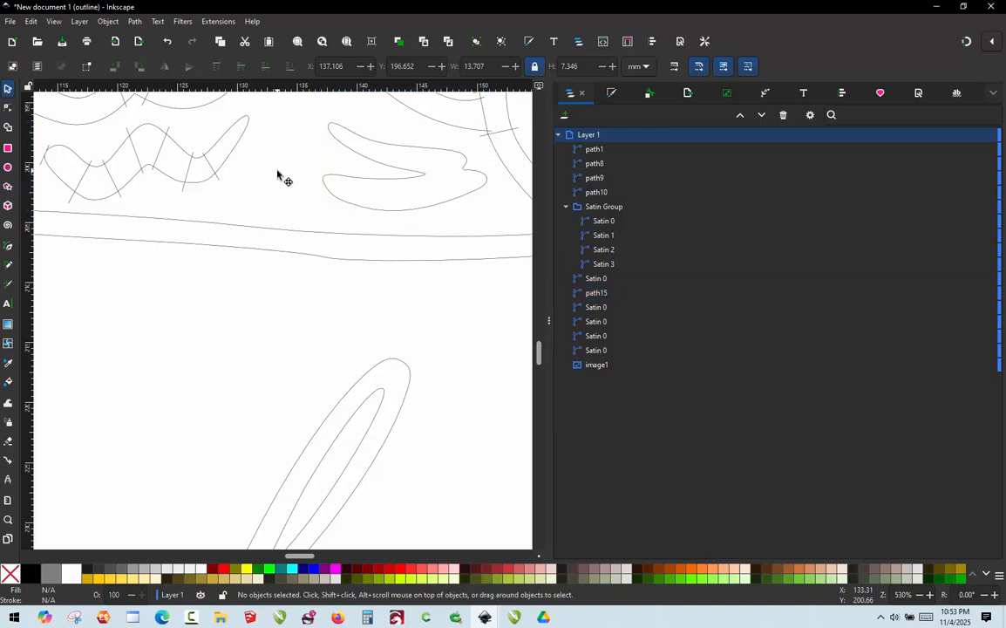
Draw a straight Pencil line through the forked fin, running from inside its tail-side notch past its head-side notch
scroll(260, 293, down, 2)
scroll(353, 232, up, 6)
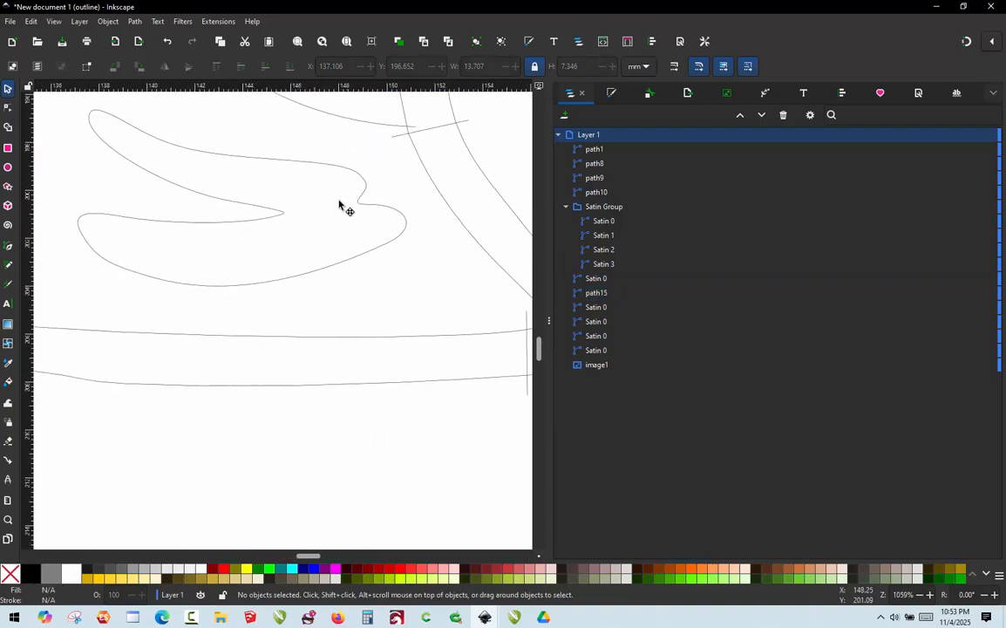
scroll(462, 241, down, 2)
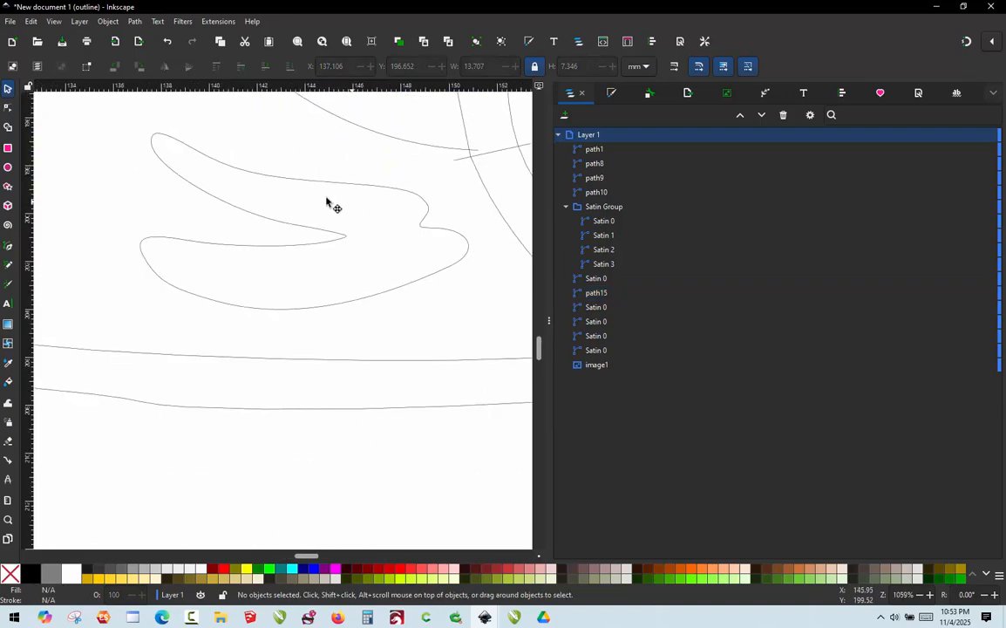
key(p)
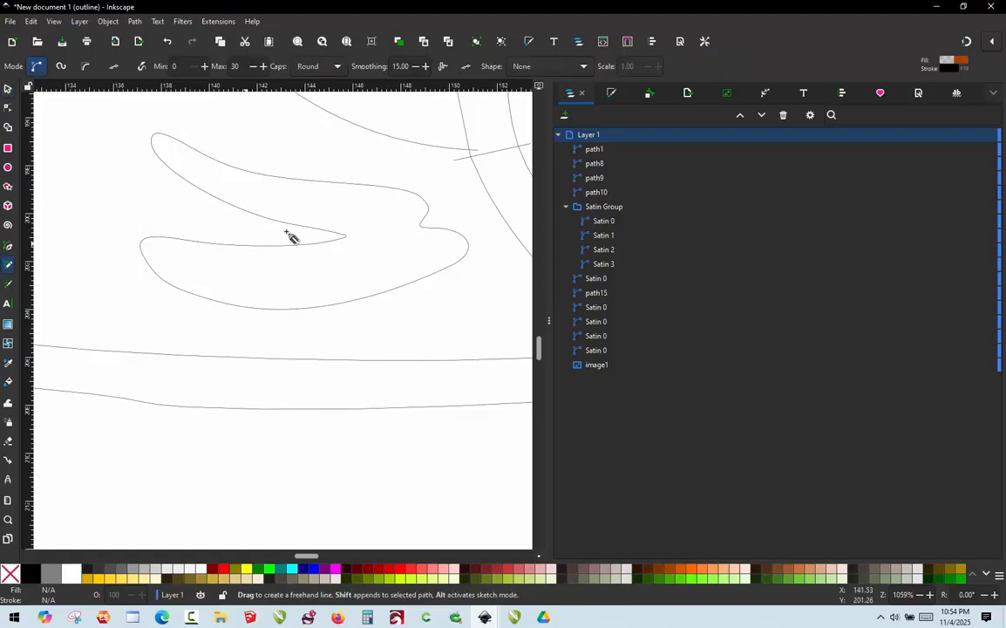
scroll(519, 203, up, 2)
scroll(363, 258, down, 1)
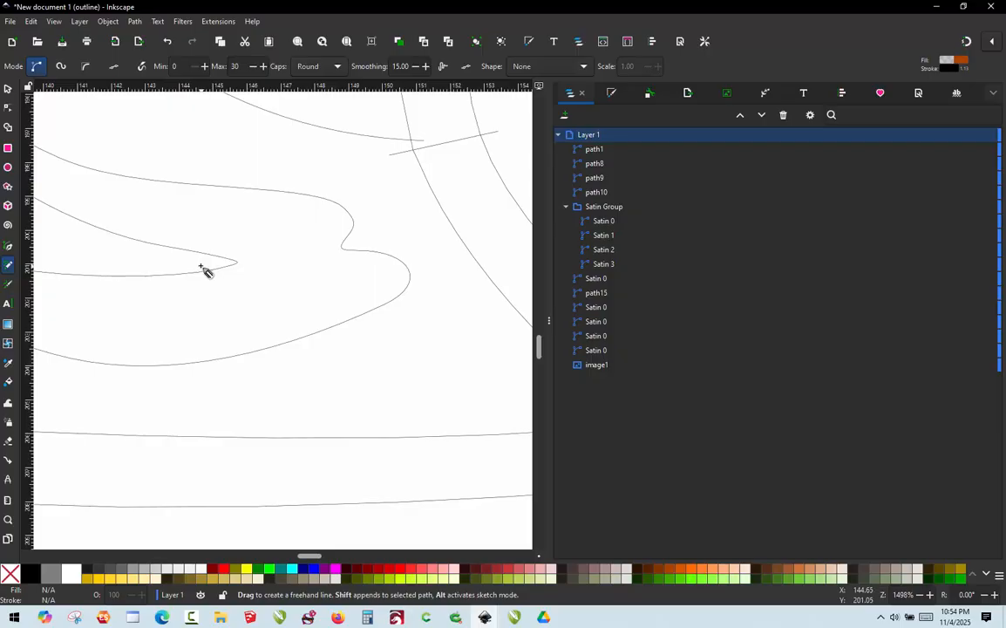
mouse_move(201, 265)
mouse_down()
mouse_move(347, 243)
mouse_move(387, 249)
mouse_move(395, 238)
mouse_up()
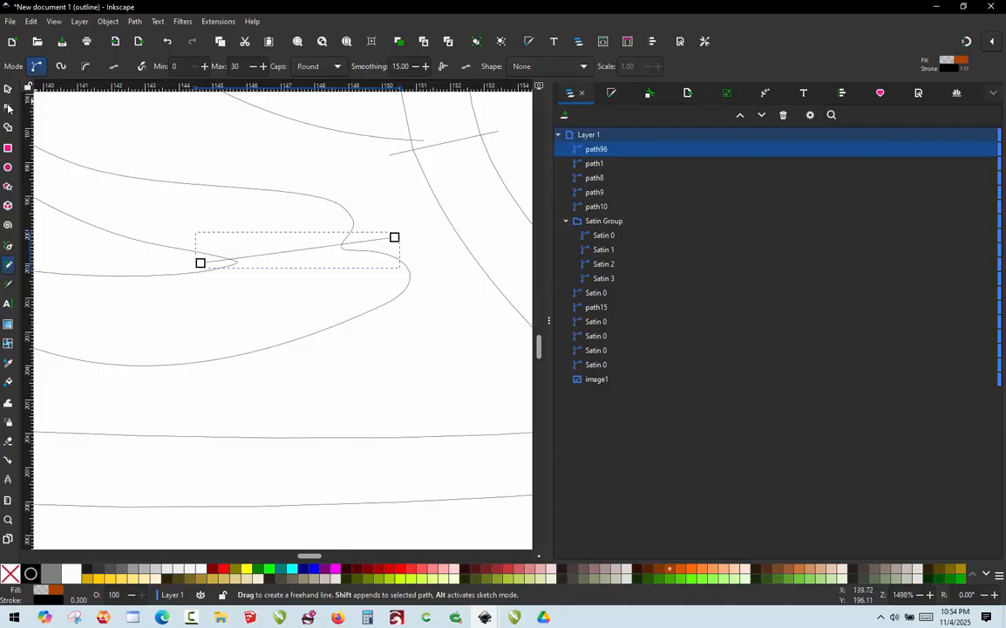
Add two nodes to the dividing line and move them onto the fin's notches, at about X 145.7, Y 200.9 and X 148.8, Y 200.5 mm
click(8, 106)
scroll(225, 271, up, 3)
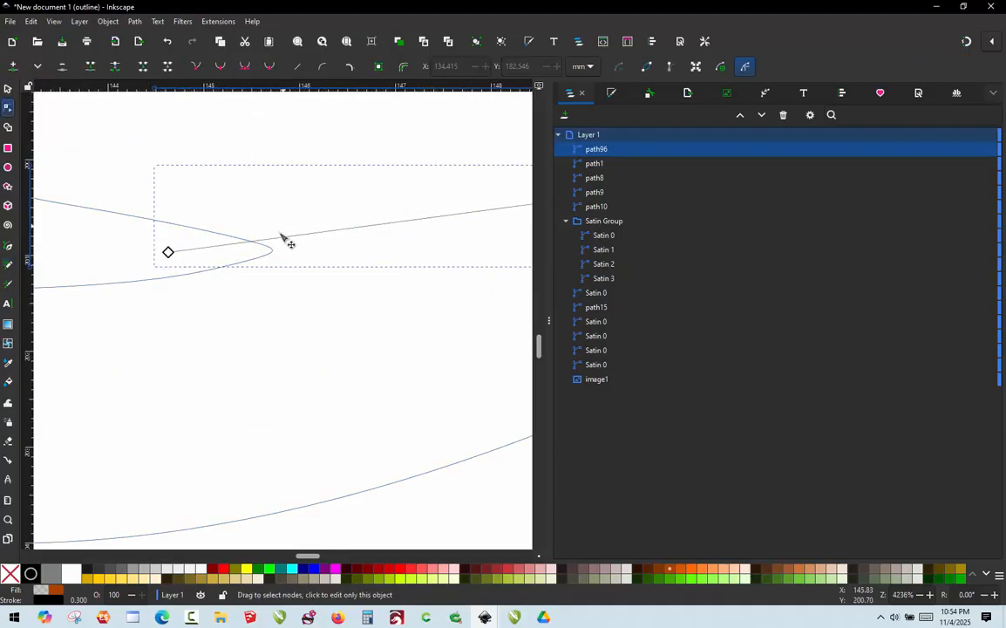
drag(277, 239, 276, 253)
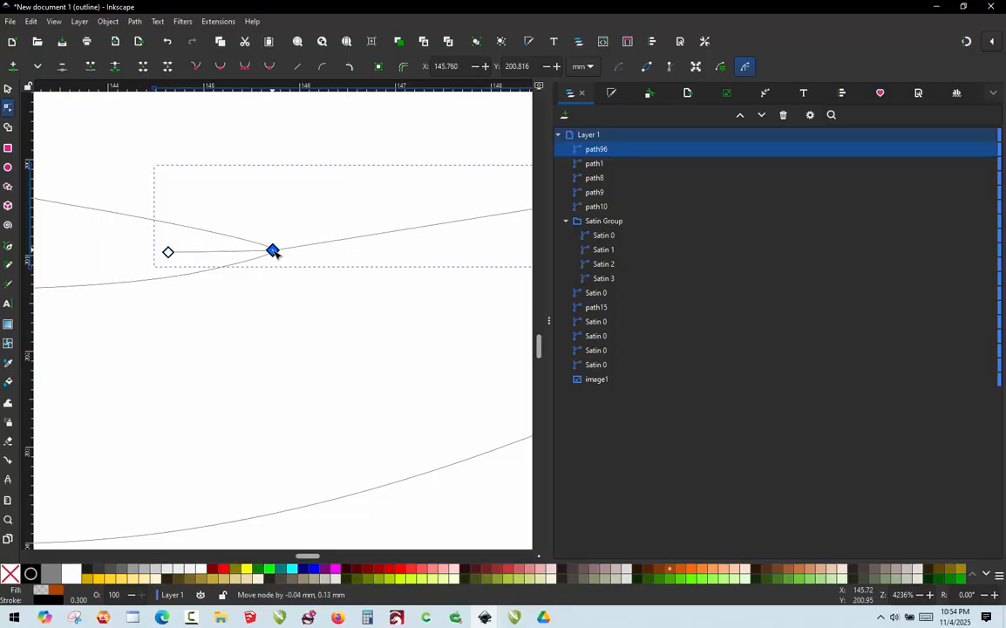
scroll(130, 274, down, 1)
scroll(447, 218, up, 2)
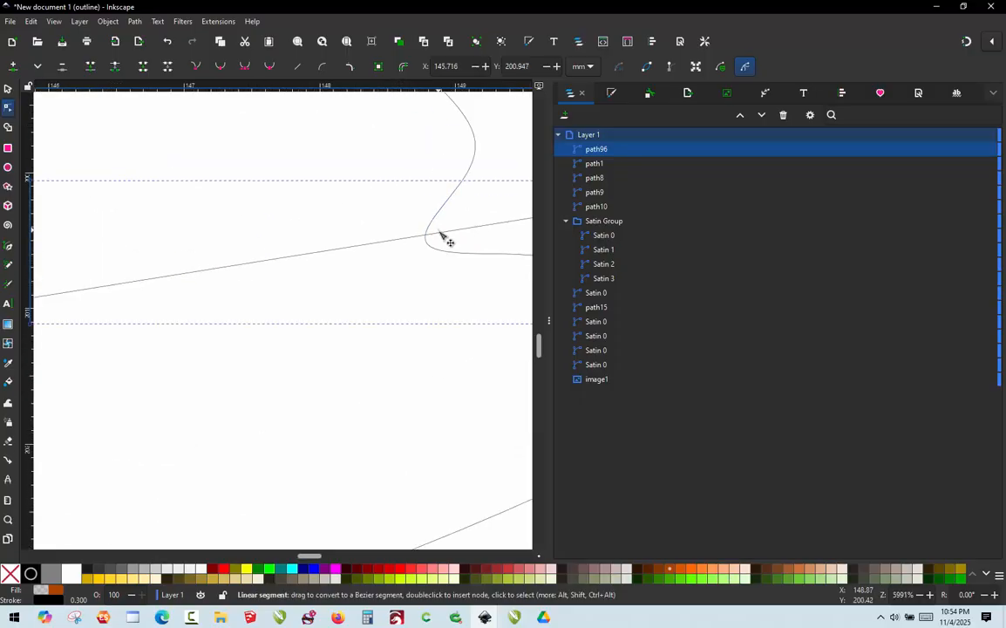
click(437, 233)
drag(437, 233, 425, 240)
scroll(406, 305, down, 3)
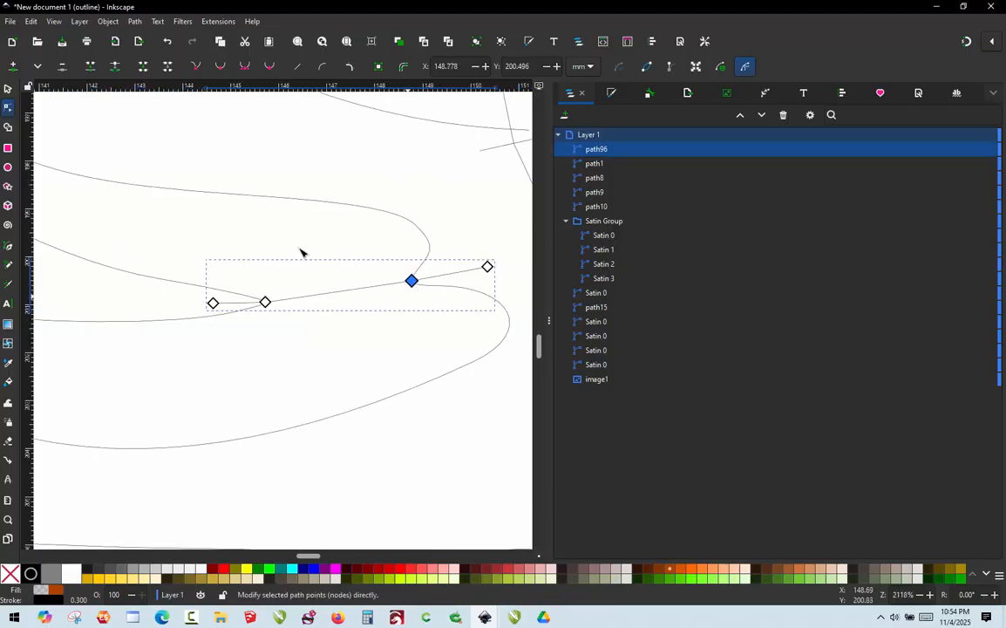
Split the fin fill into an upper and a lower piece with Division, using the dividing line as cutter, and deselect
click(8, 89)
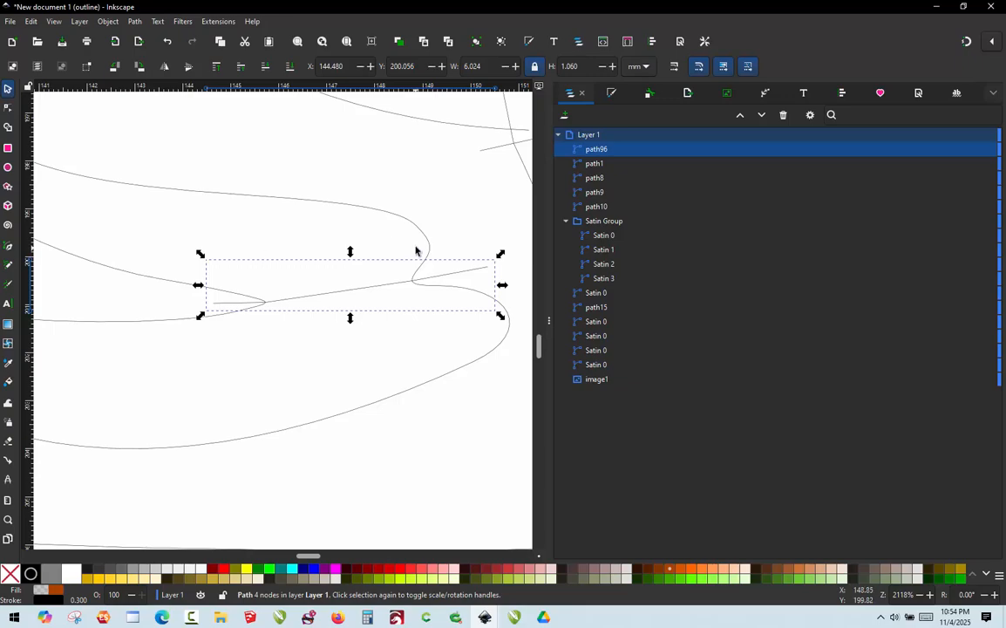
scroll(376, 225, down, 3)
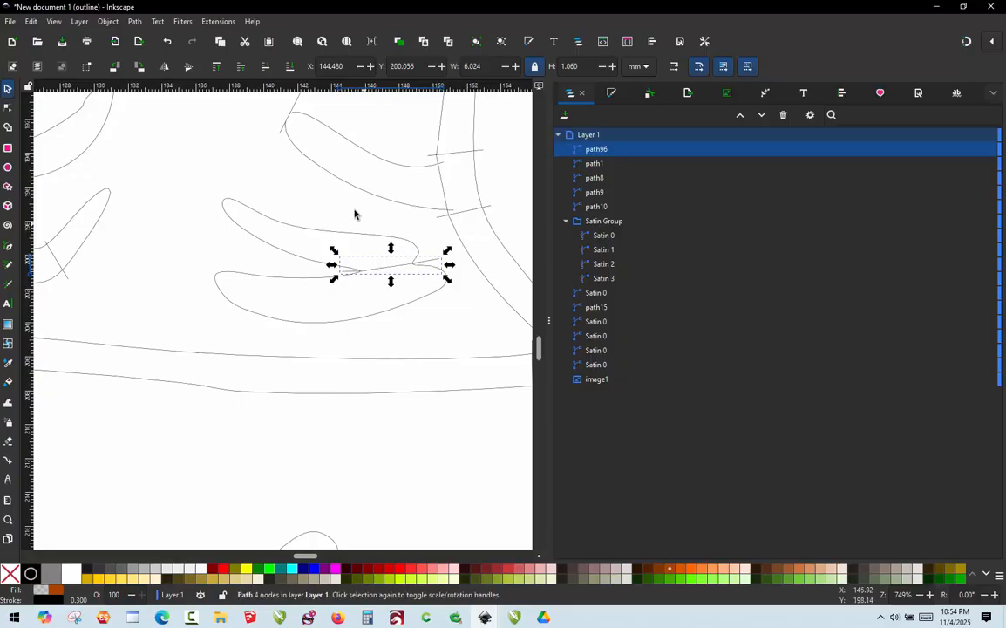
shift+click(334, 235)
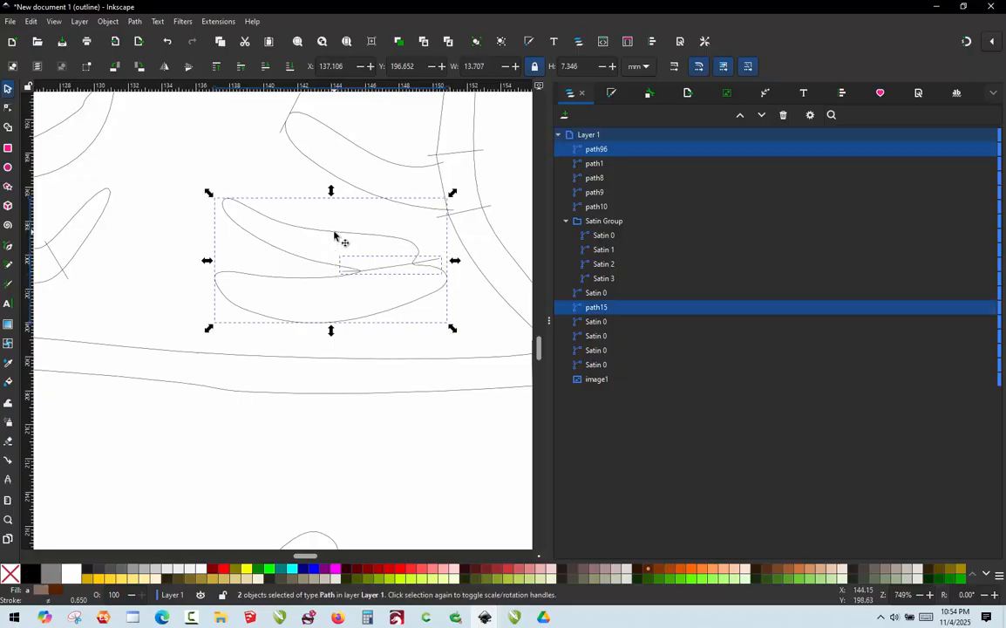
click(135, 21)
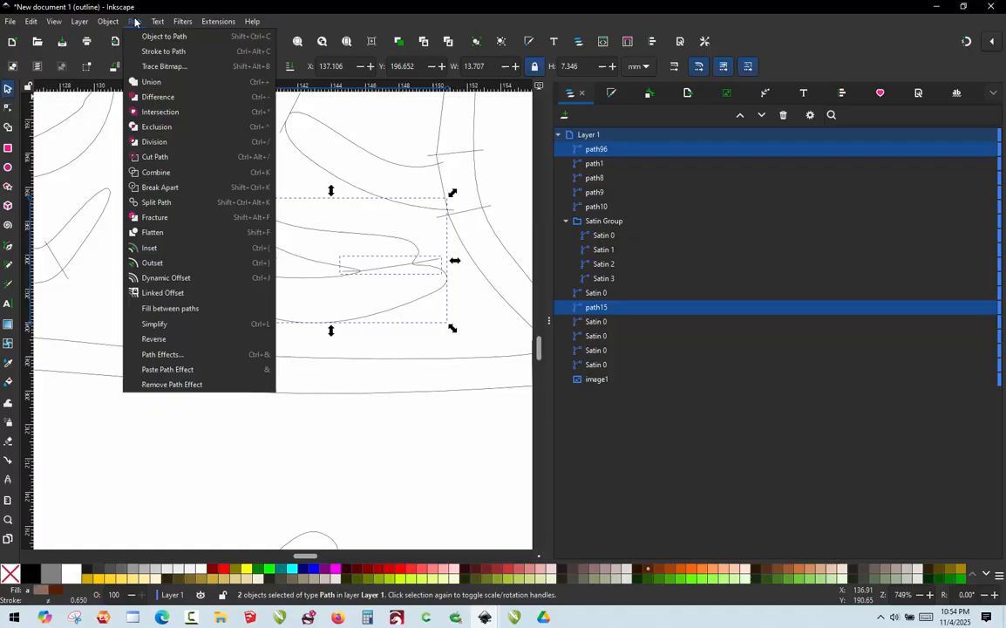
click(173, 145)
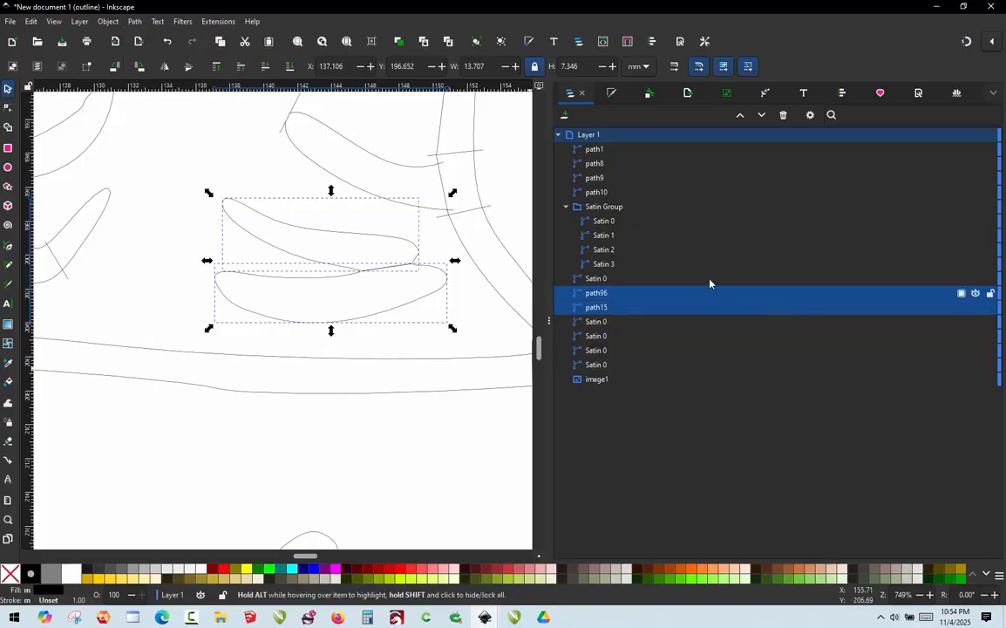
click(272, 456)
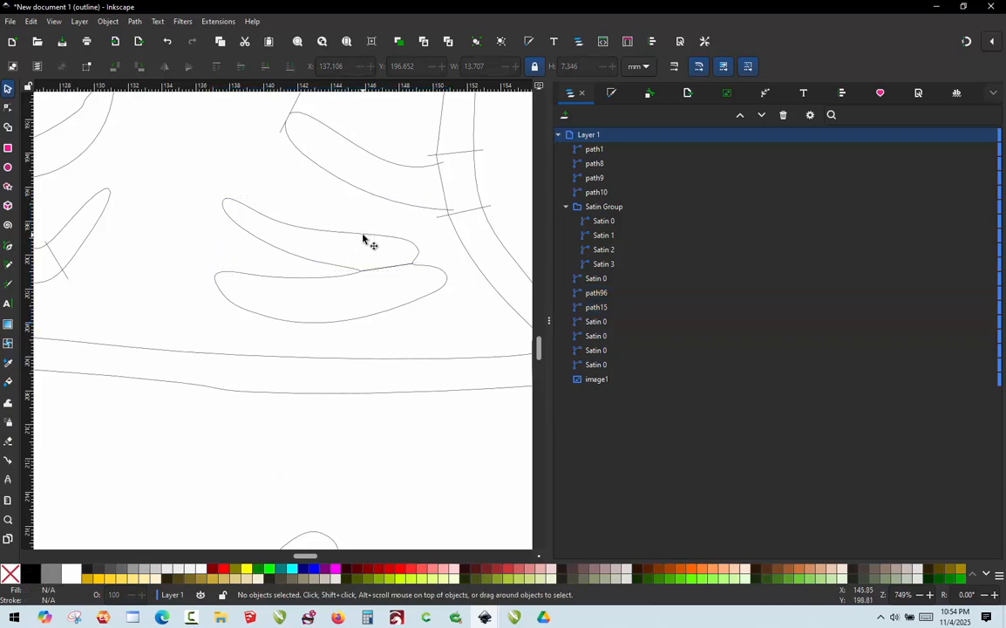
Move the upper fin piece away from the lower one to check the split, undo the move and deselect
click(366, 236)
drag(366, 235, 341, 218)
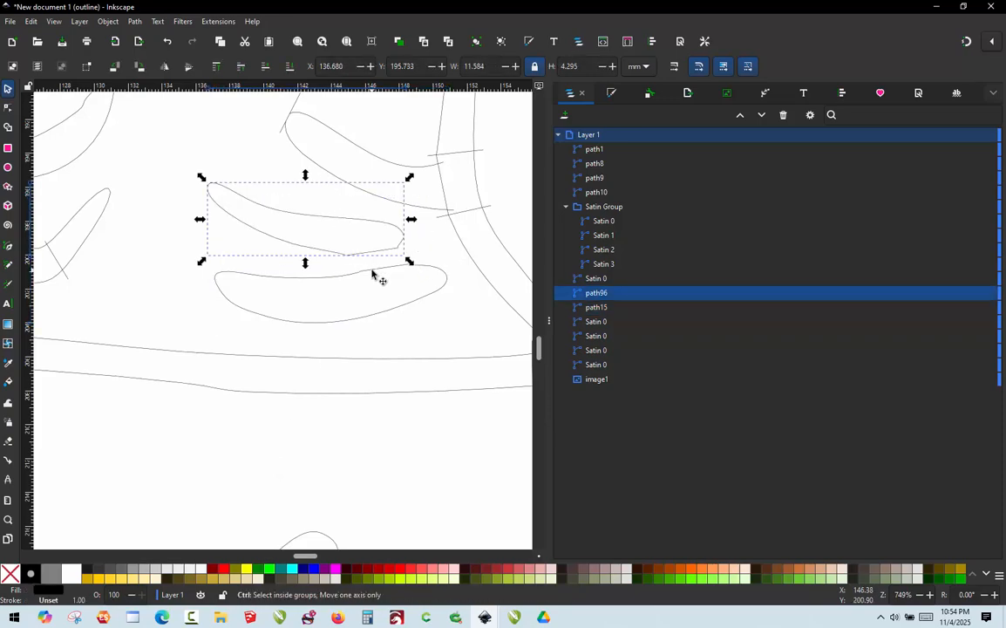
key(ctrl+z)
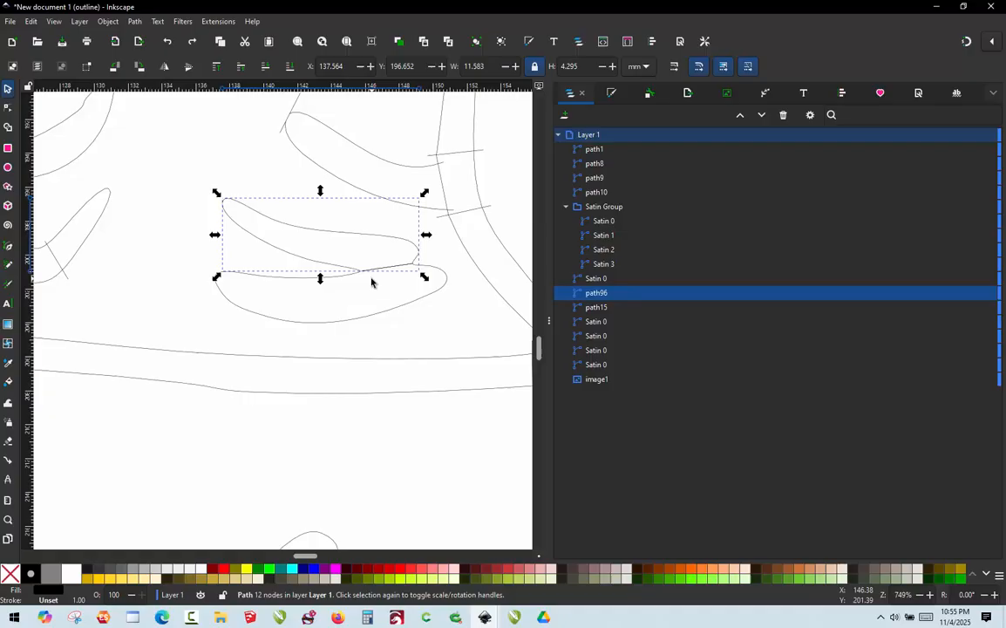
click(182, 267)
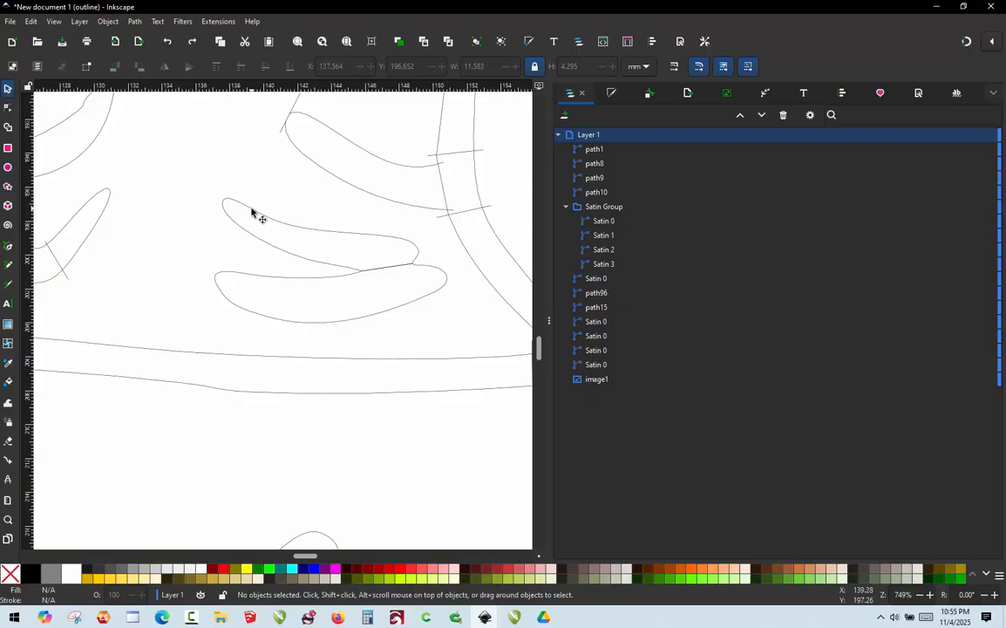
Draw a short Pencil line across the tail-side tip of the upper fin piece
key(p)
scroll(231, 210, up, 4)
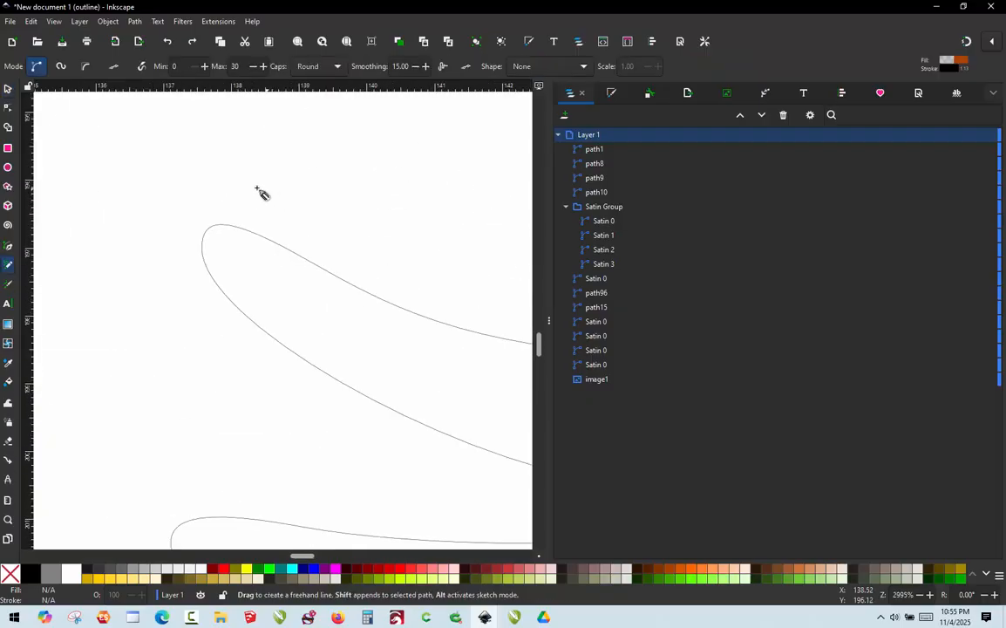
mouse_move(226, 200)
mouse_down()
mouse_move(183, 258)
mouse_move(191, 250)
mouse_move(201, 263)
mouse_up()
scroll(194, 253, up, 3)
scroll(201, 263, down, 4)
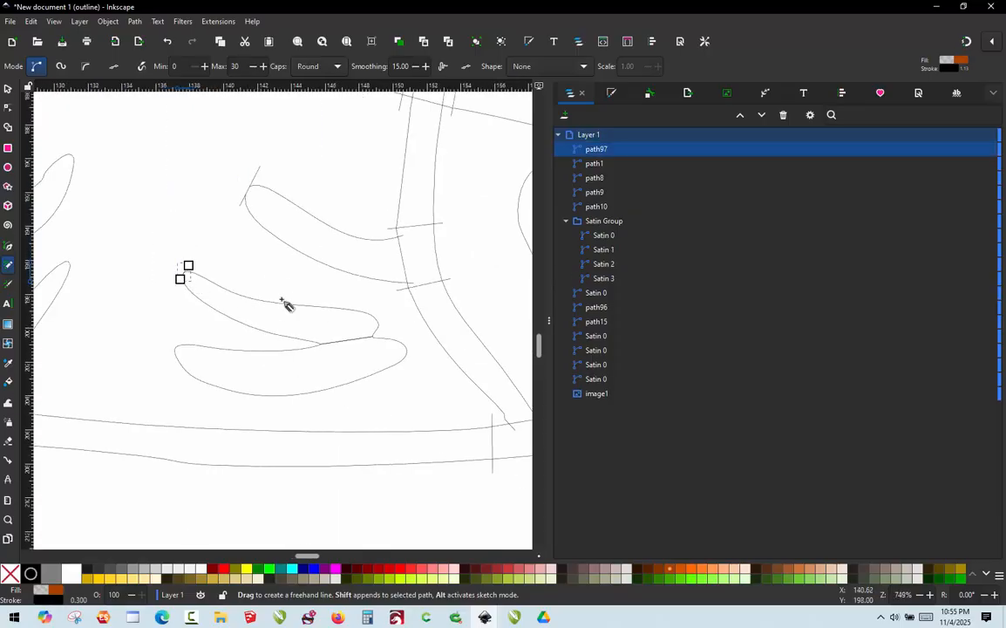
Draw short Pencil lines across the head-side ends of the upper and lower fin pieces
mouse_move(377, 297)
mouse_down()
mouse_move(387, 351)
mouse_move(465, 392)
mouse_move(468, 436)
mouse_up()
scroll(463, 352, down, 4)
scroll(236, 368, up, 4)
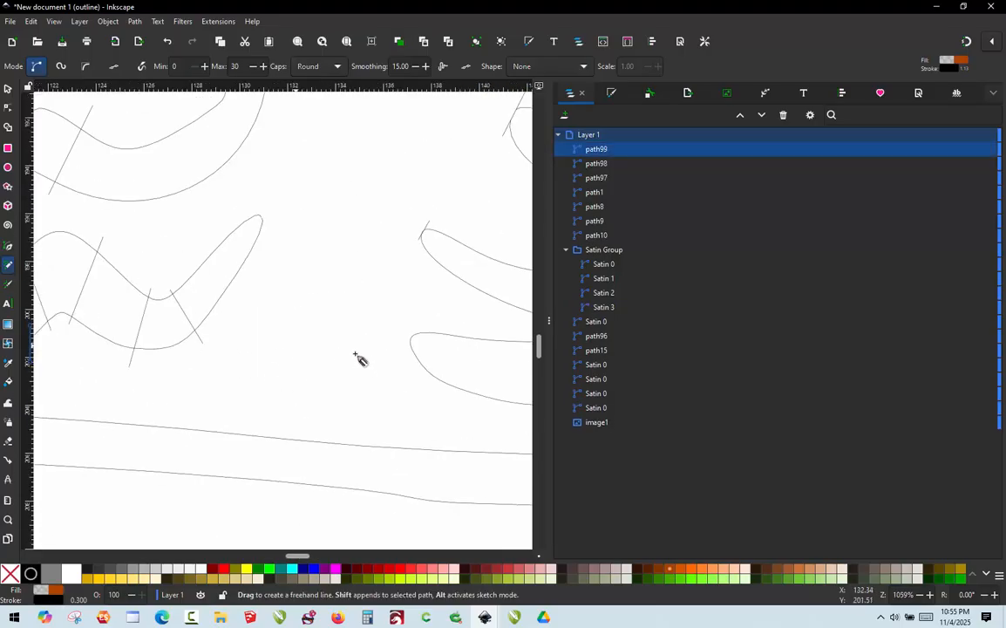
Draw a short Pencil line across the tail-side tip of the lower fin piece
scroll(336, 332, down, 1)
scroll(440, 316, up, 2)
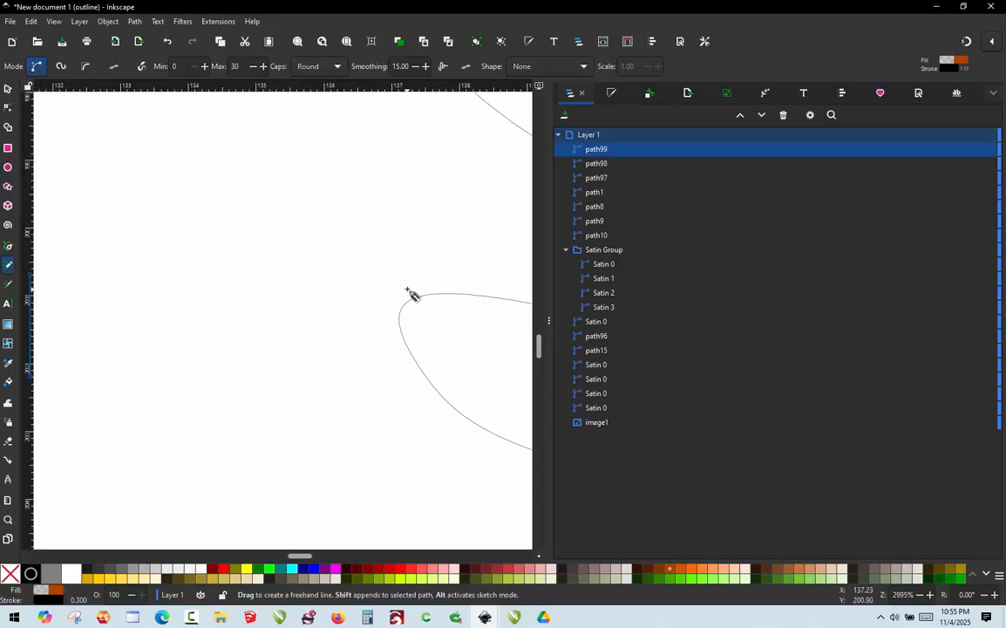
drag(419, 290, 394, 331)
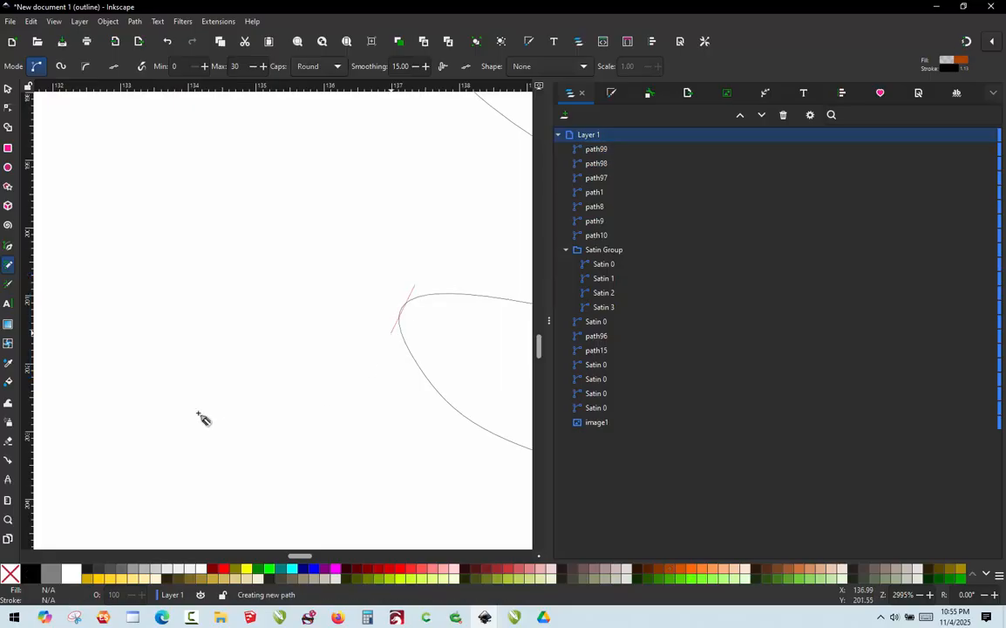
Select the two split fin pieces with their short Pencil lines, and check each of the four lines individually in the object list
scroll(206, 397, down, 4)
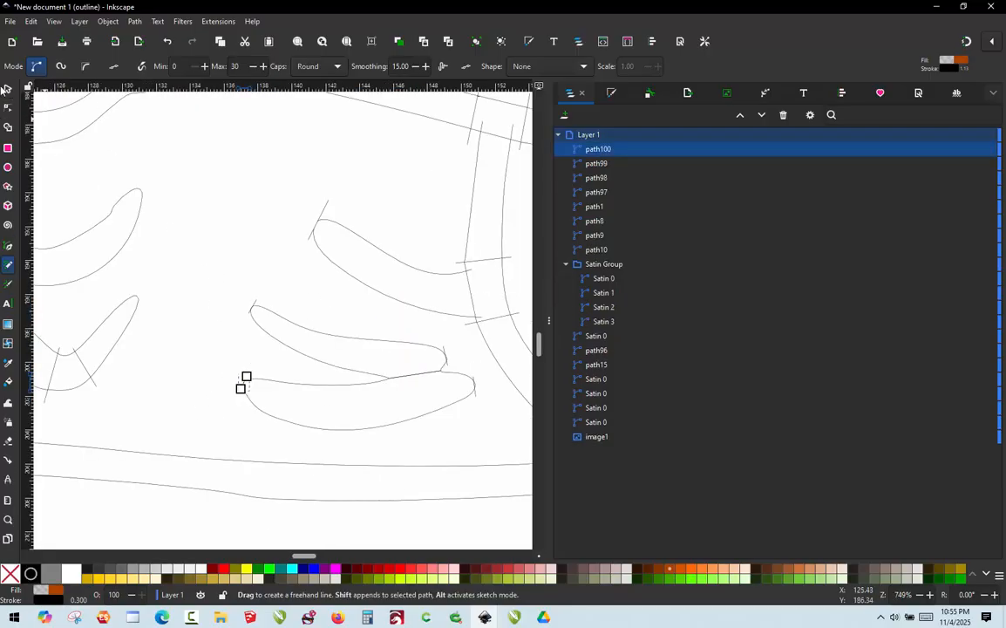
click(8, 89)
scroll(172, 150, down, 1)
scroll(175, 343, down, 1)
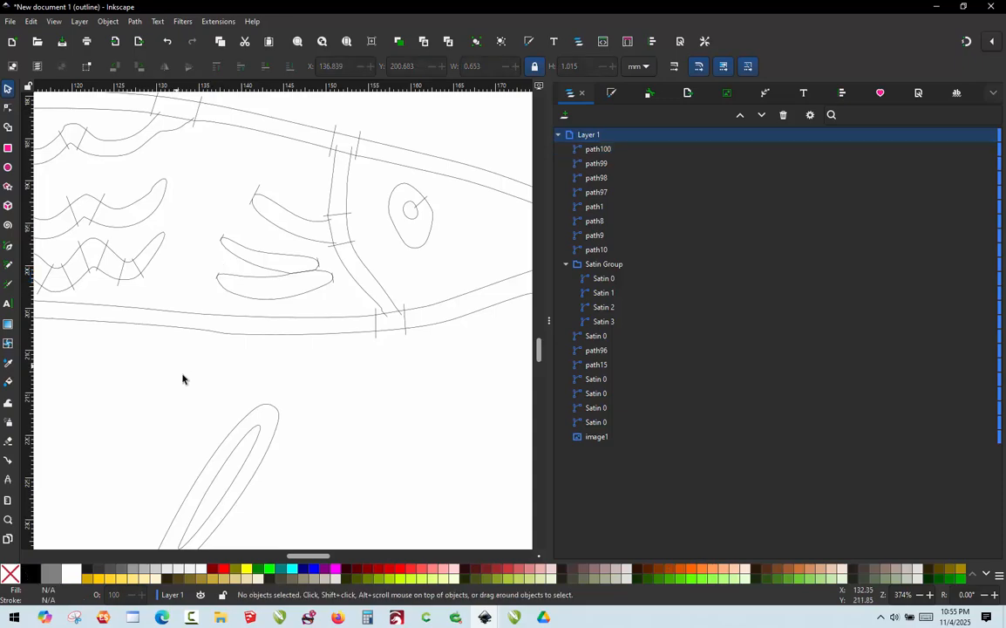
drag(183, 375, 343, 233)
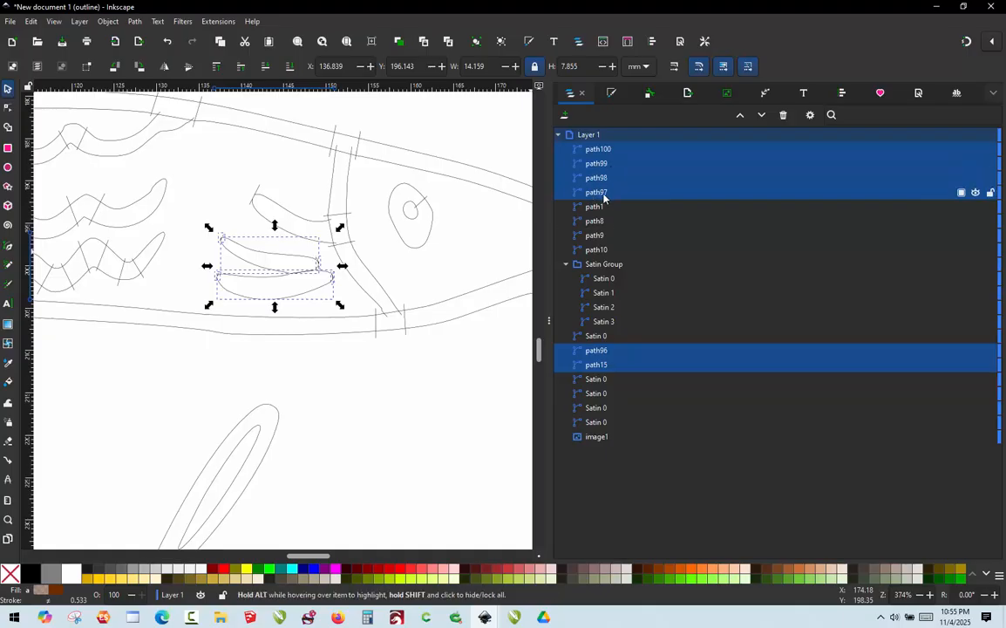
scroll(265, 253, up, 2)
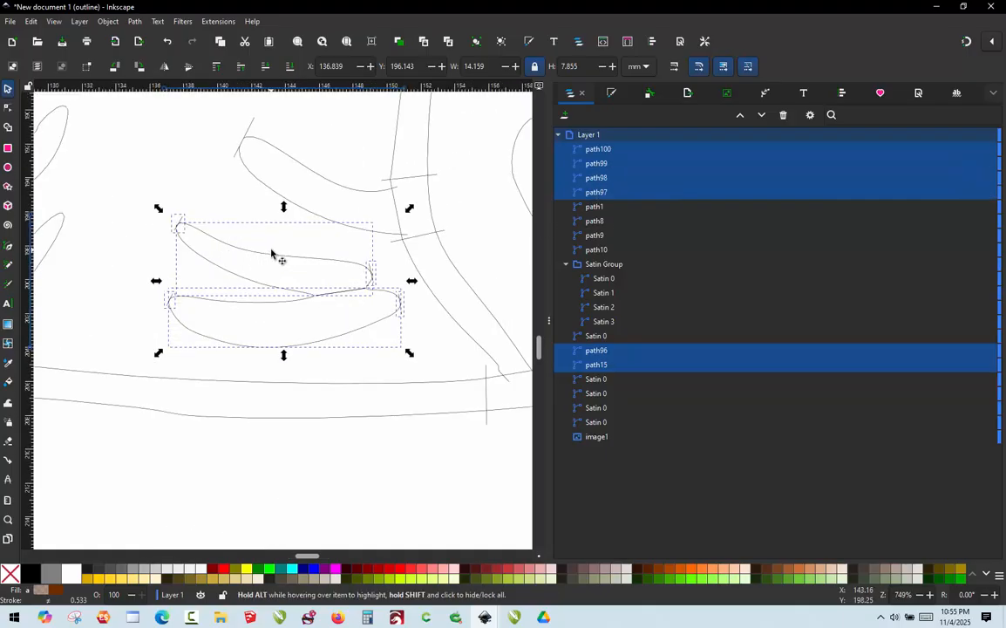
scroll(271, 253, up, 1)
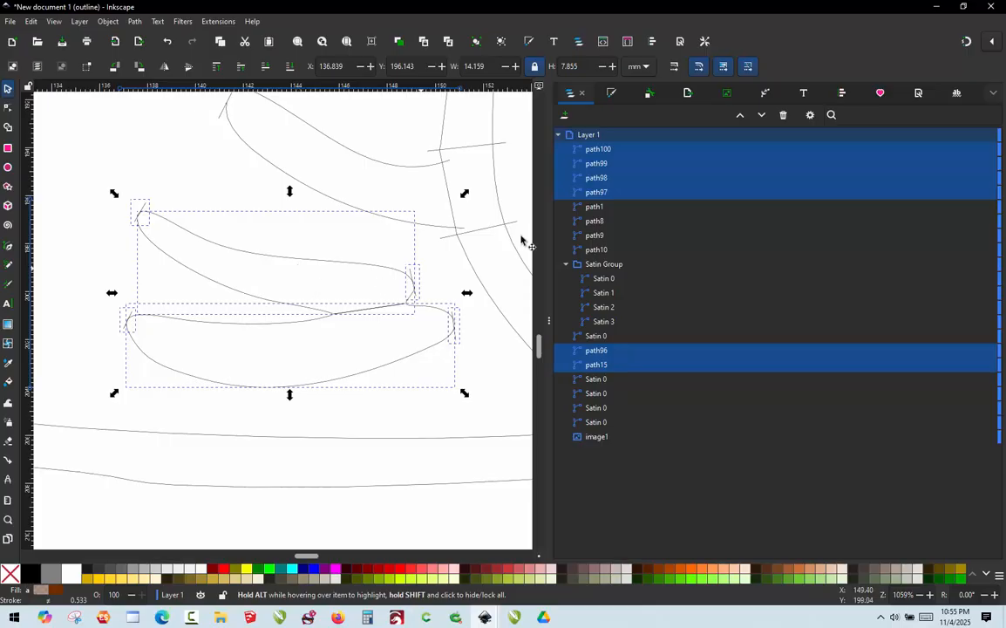
click(603, 152)
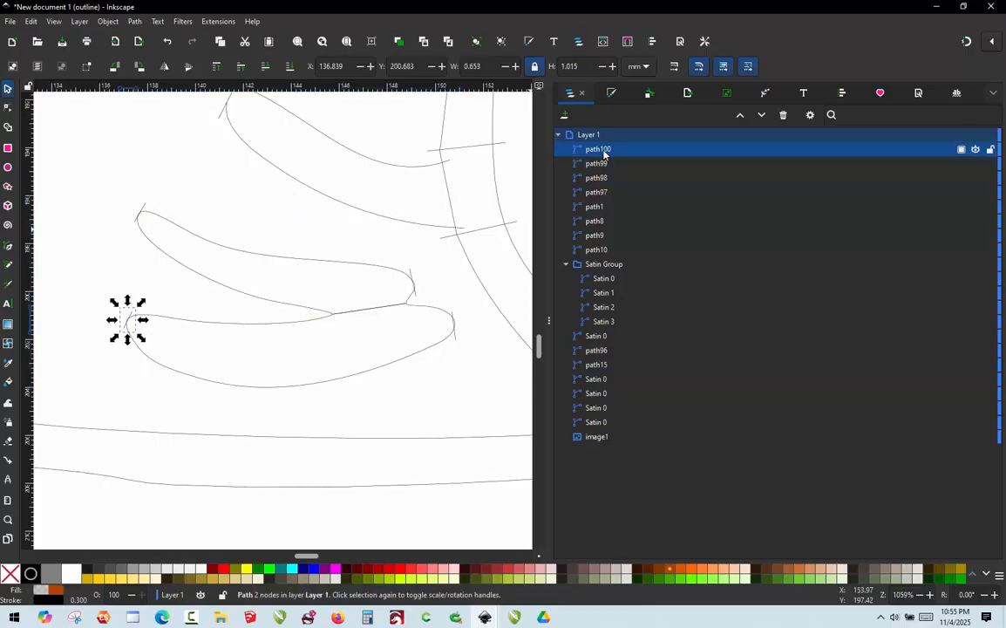
click(605, 163)
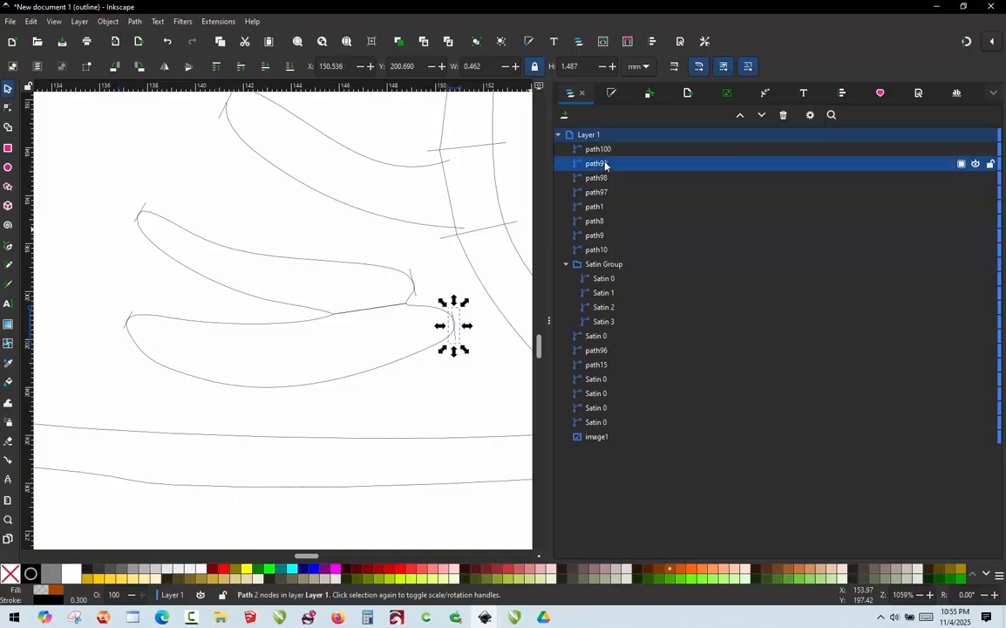
click(605, 179)
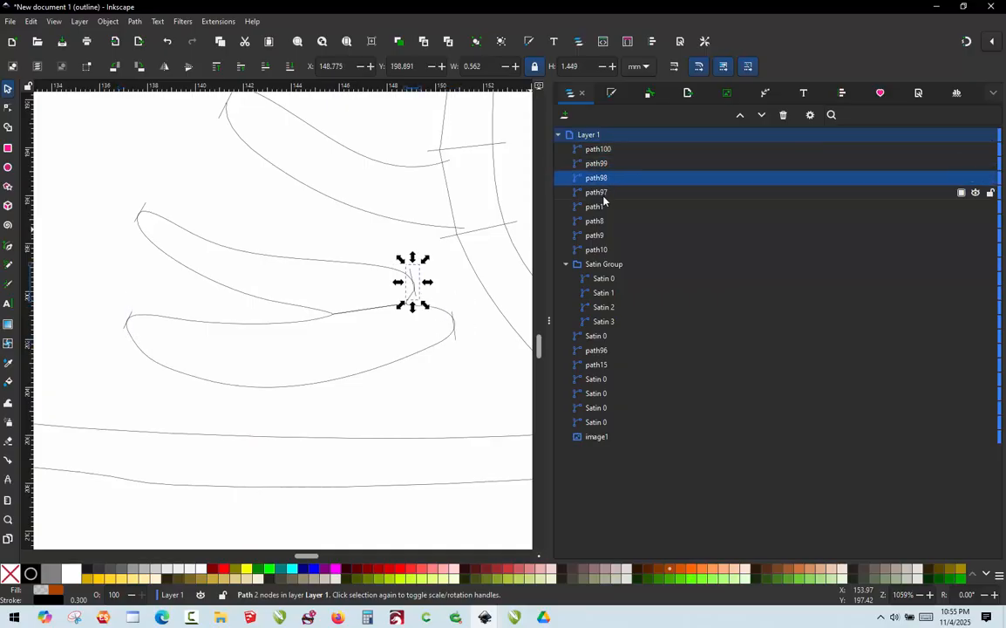
click(602, 193)
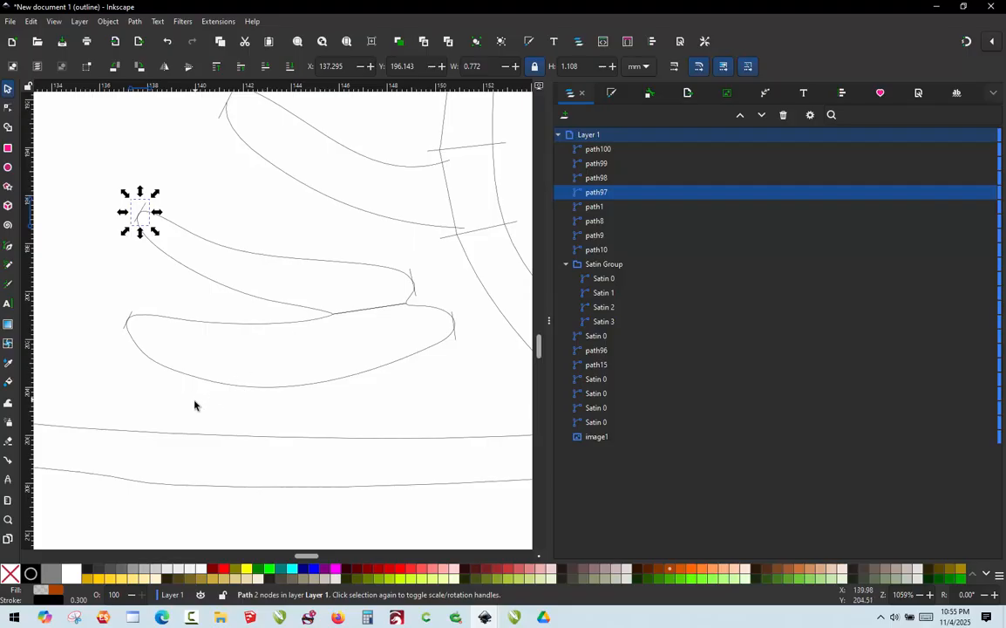
Convert both fin pieces and their four Pencil lines into satin columns with Ink/Stitch Fill to Satin, leaving pull compensation at 0.00 mm
scroll(237, 391, down, 2)
click(162, 475)
drag(163, 475, 357, 289)
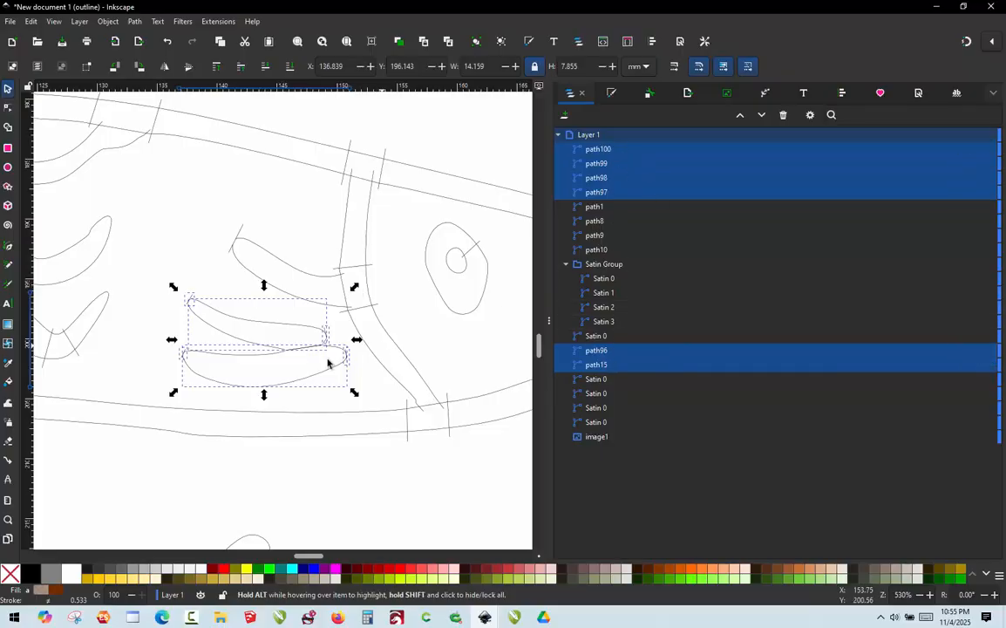
click(216, 22)
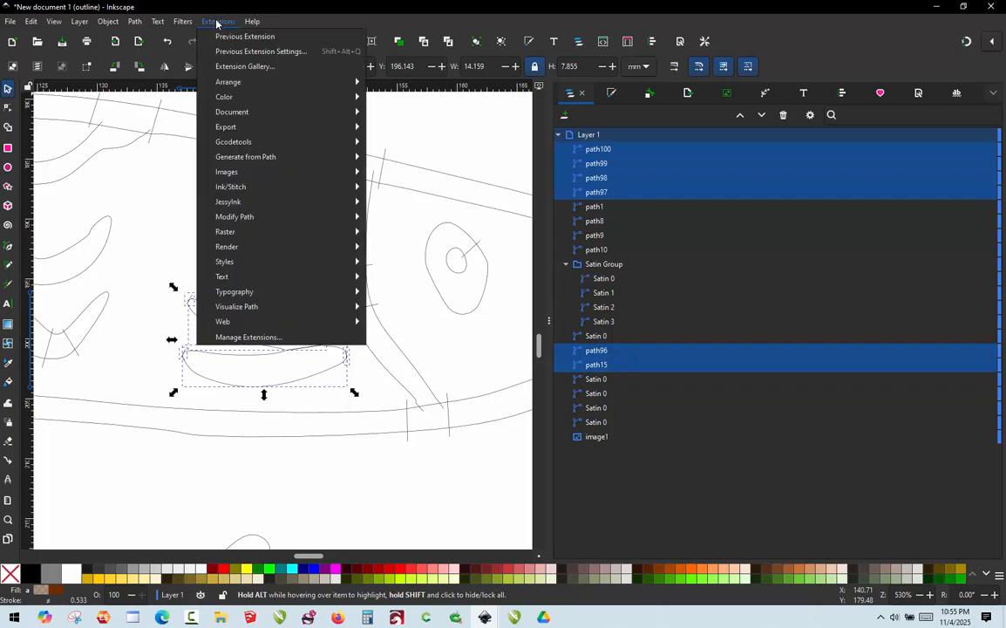
mouse_move(266, 194)
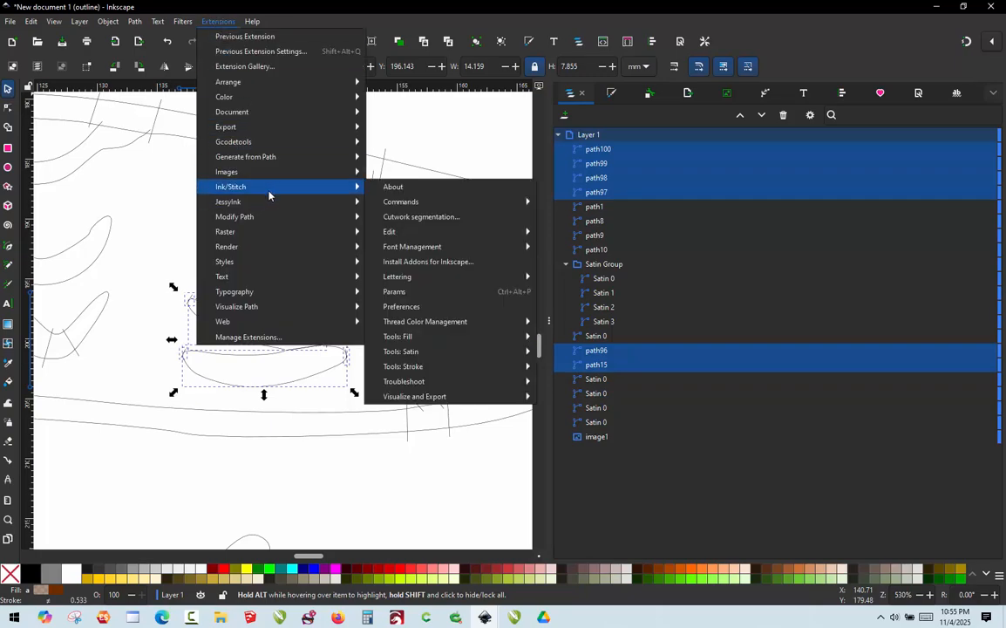
mouse_move(424, 365)
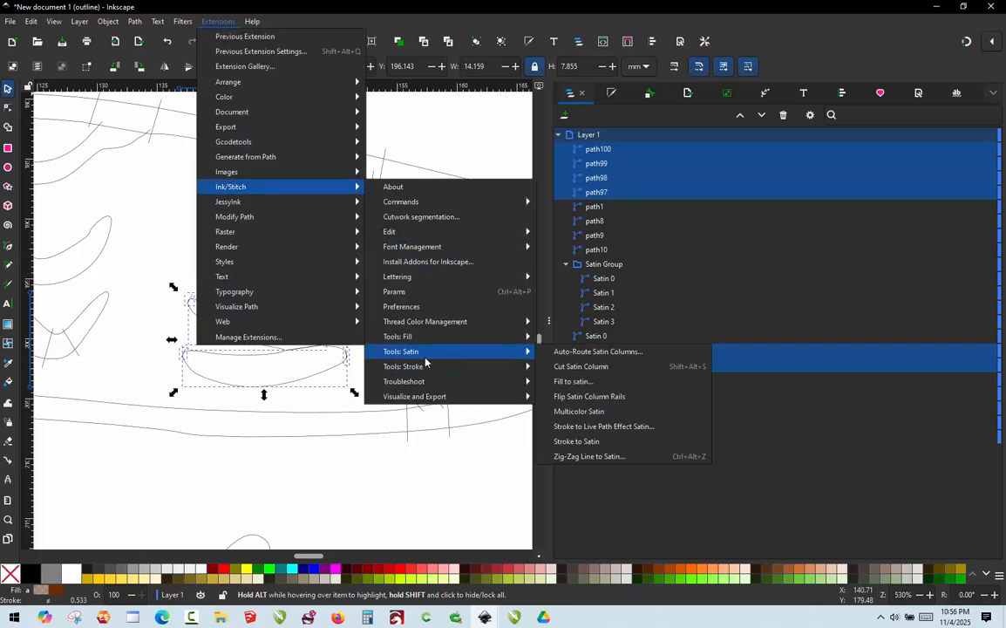
click(581, 384)
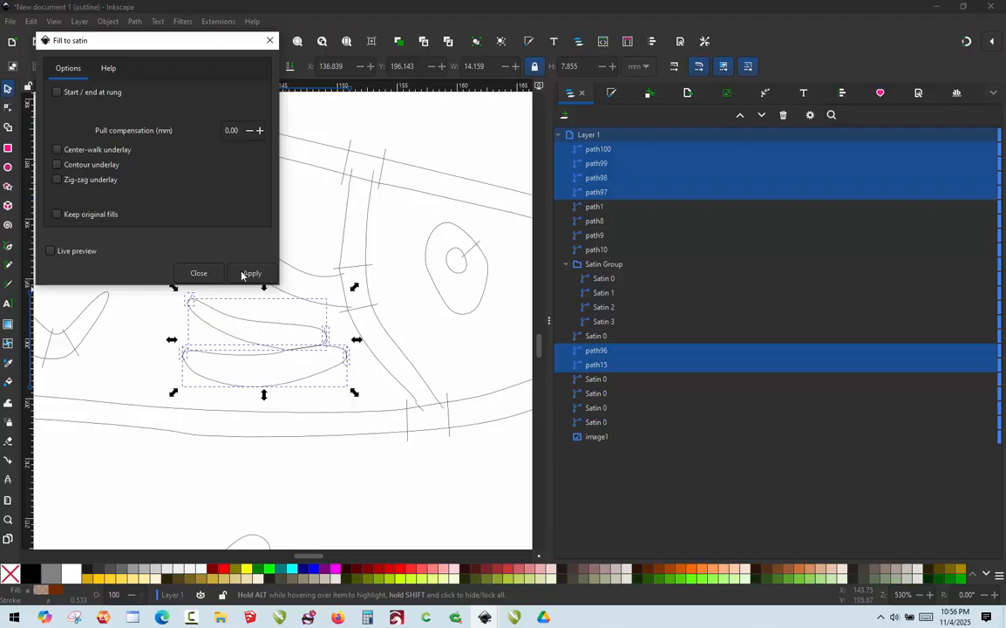
click(244, 274)
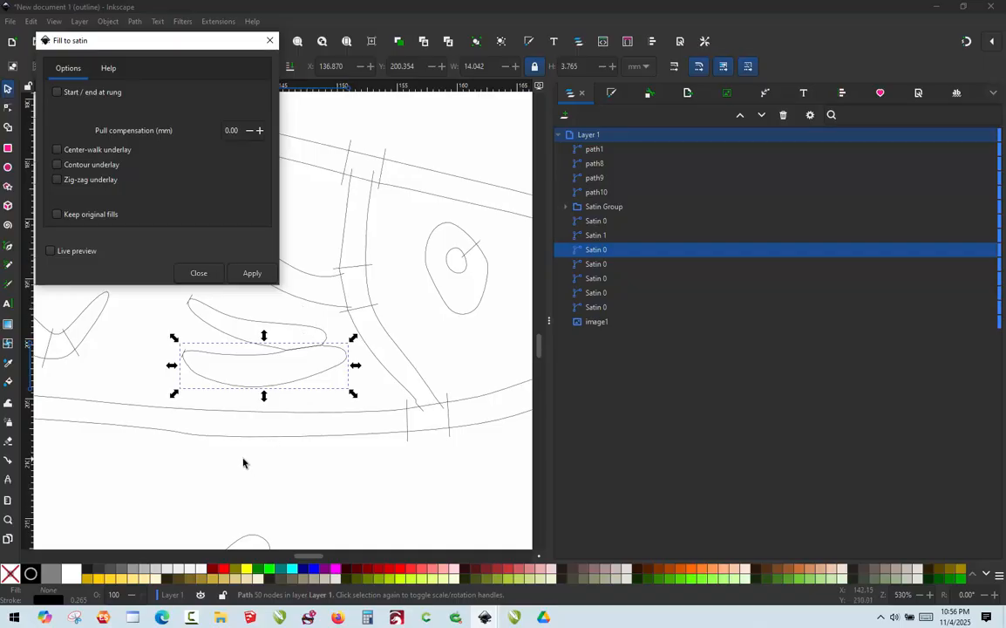
key(Escape)
Preview the two new fin satins together in Embroidery Params, apply their Satin Column settings and deselect them
click(224, 368)
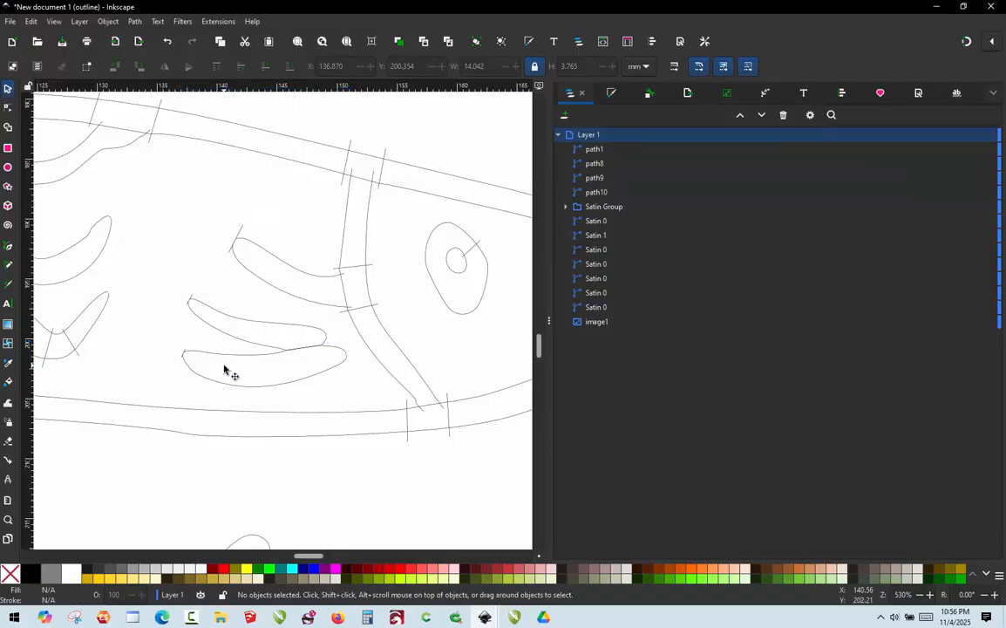
click(225, 358)
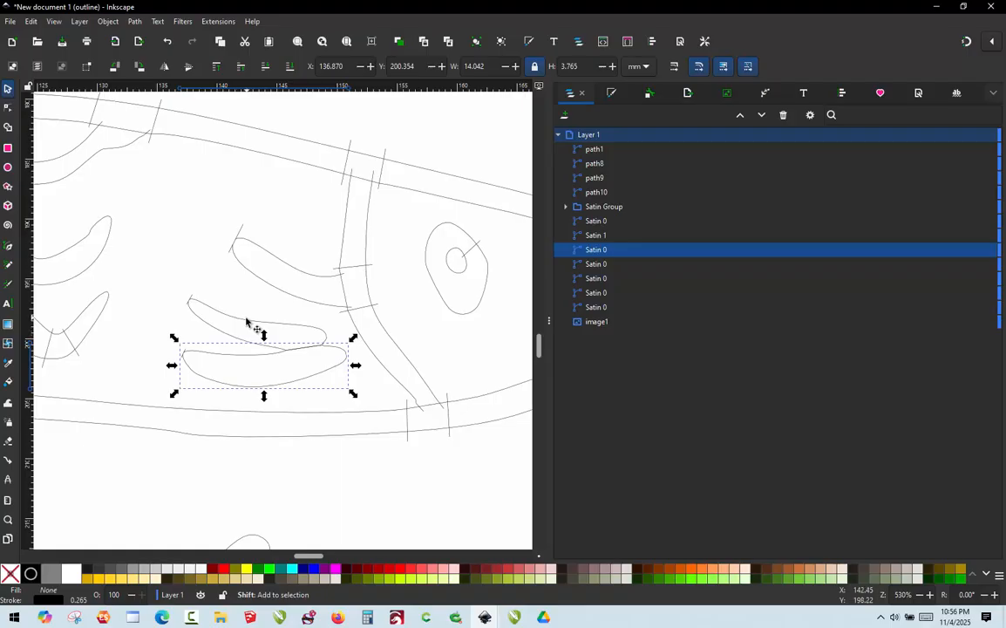
shift+click(245, 324)
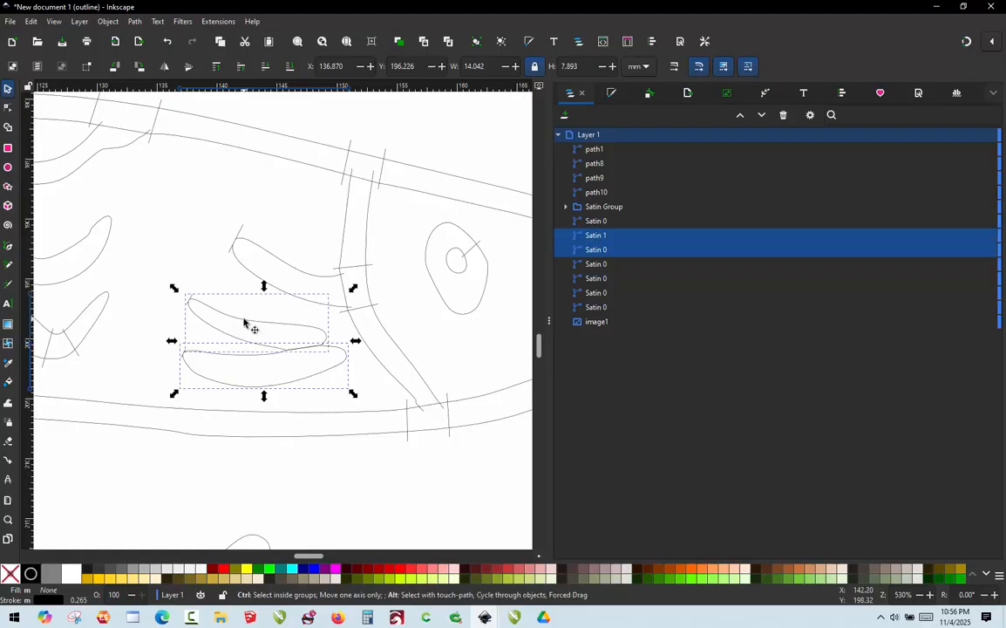
key(alt+q)
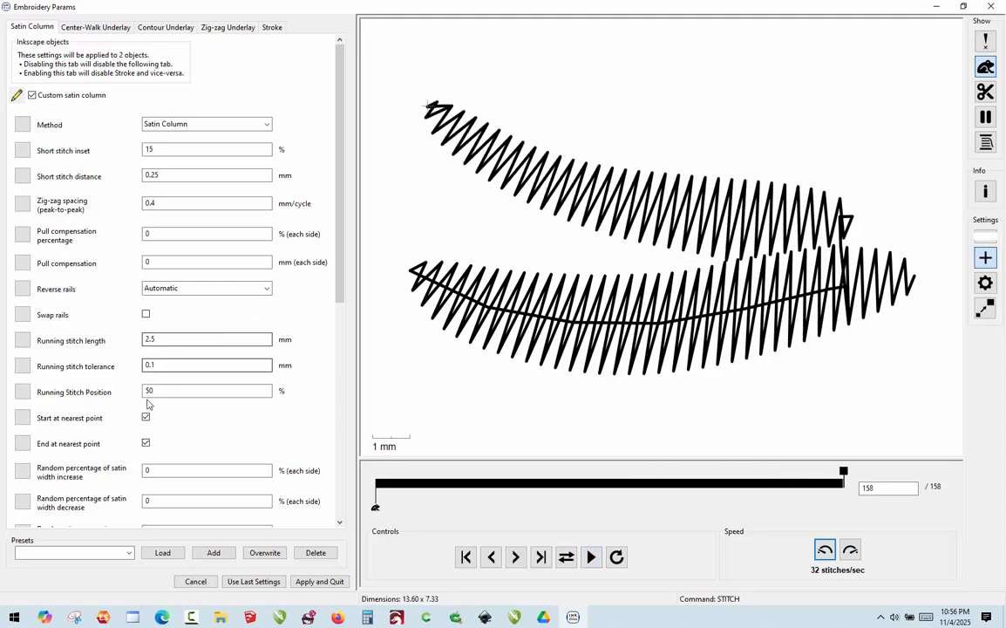
click(315, 584)
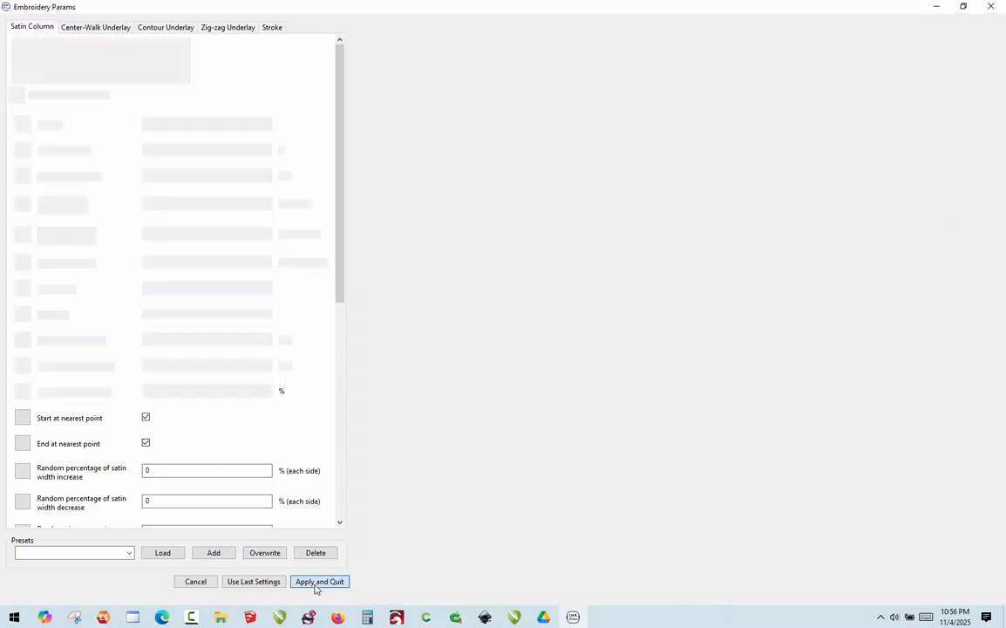
click(350, 467)
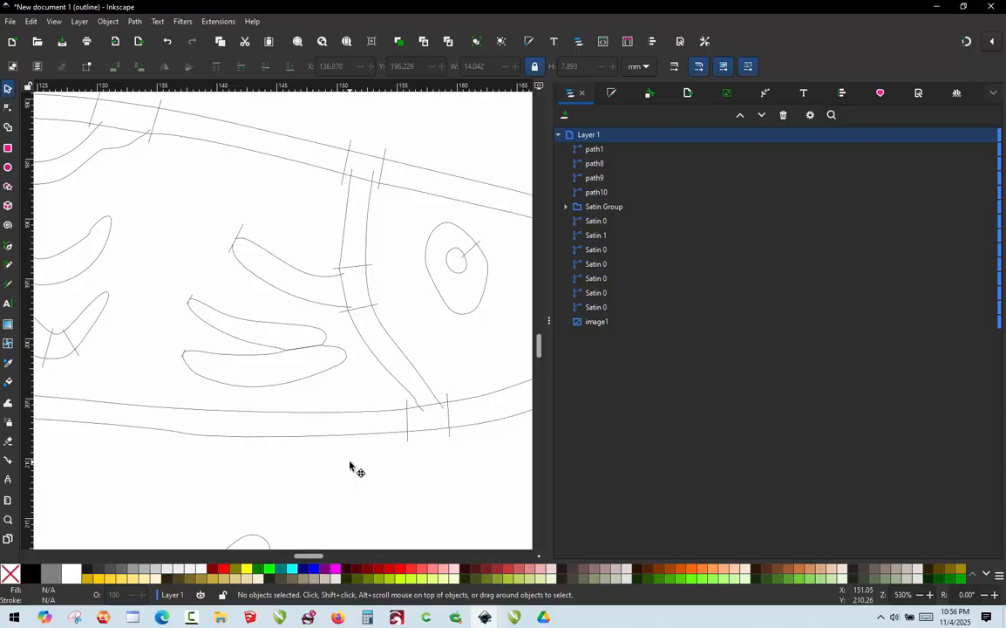
Expand the Satin Group and select each of its four satins in turn to identify it on the fish
scroll(350, 466, down, 5)
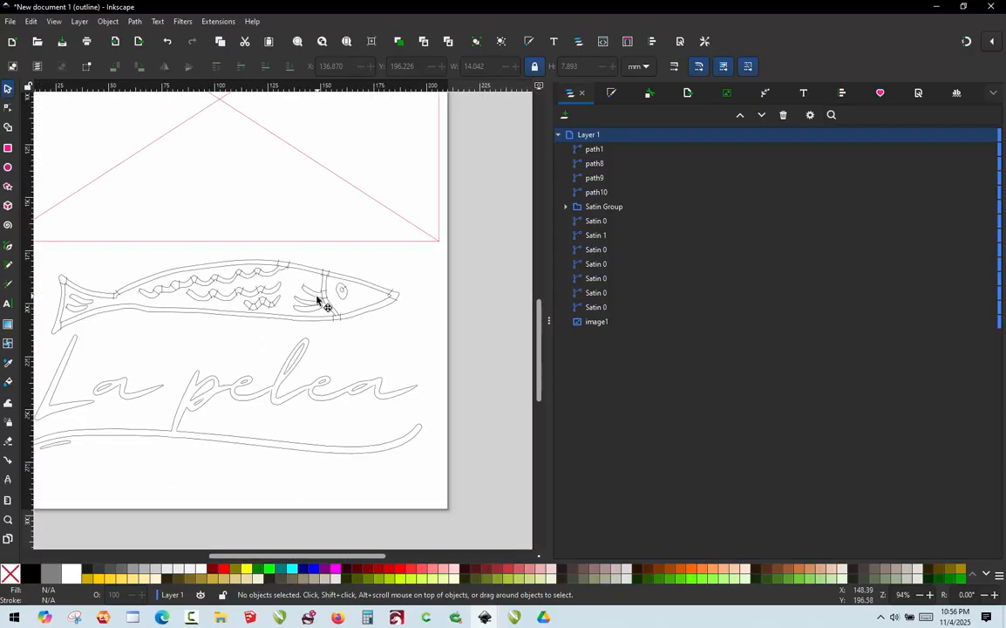
scroll(309, 281, down, 2)
scroll(292, 288, up, 3)
scroll(280, 288, down, 2)
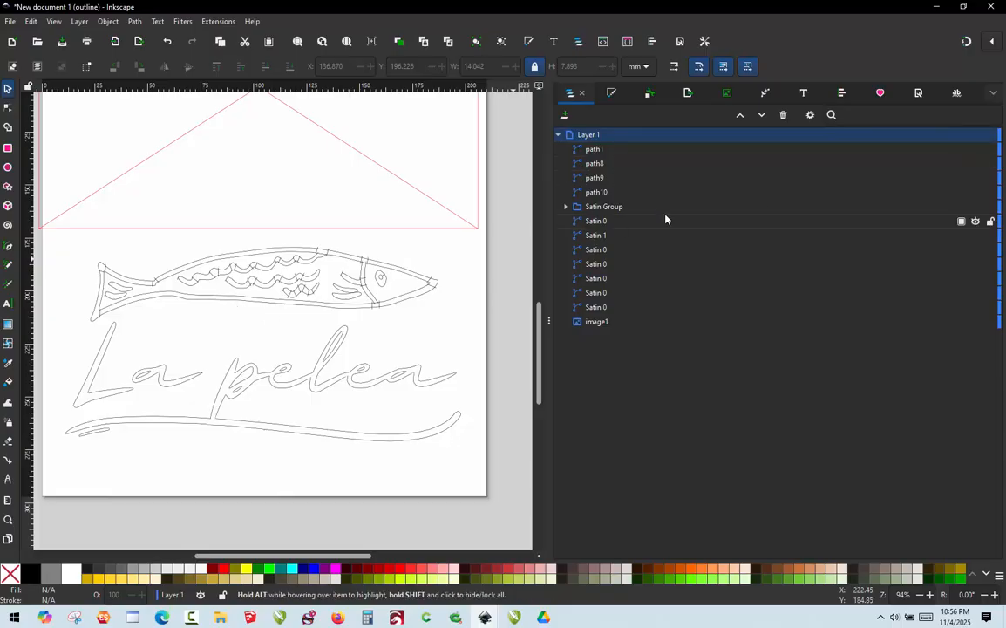
click(567, 207)
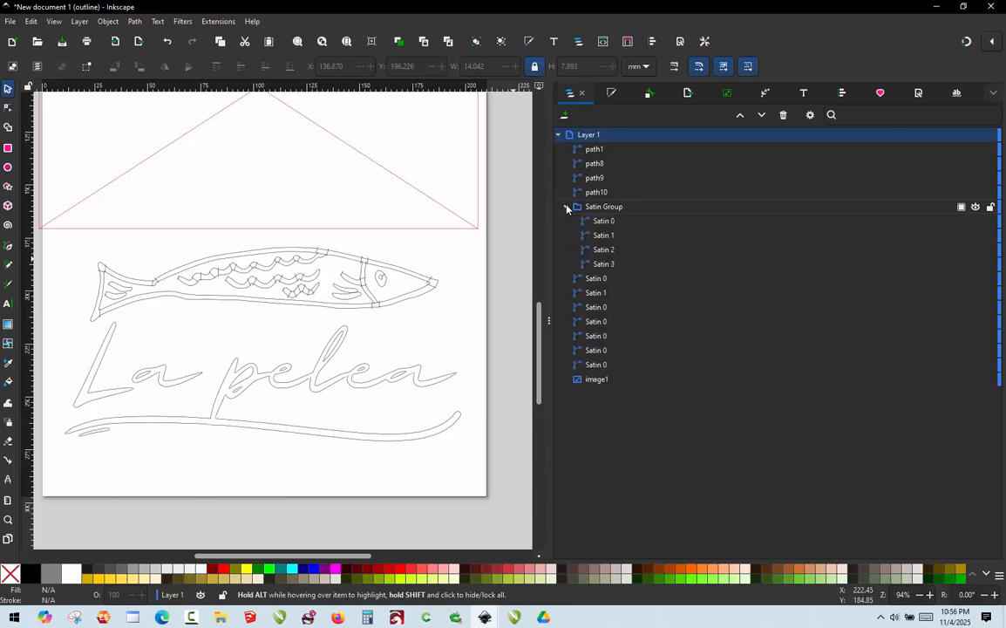
click(606, 223)
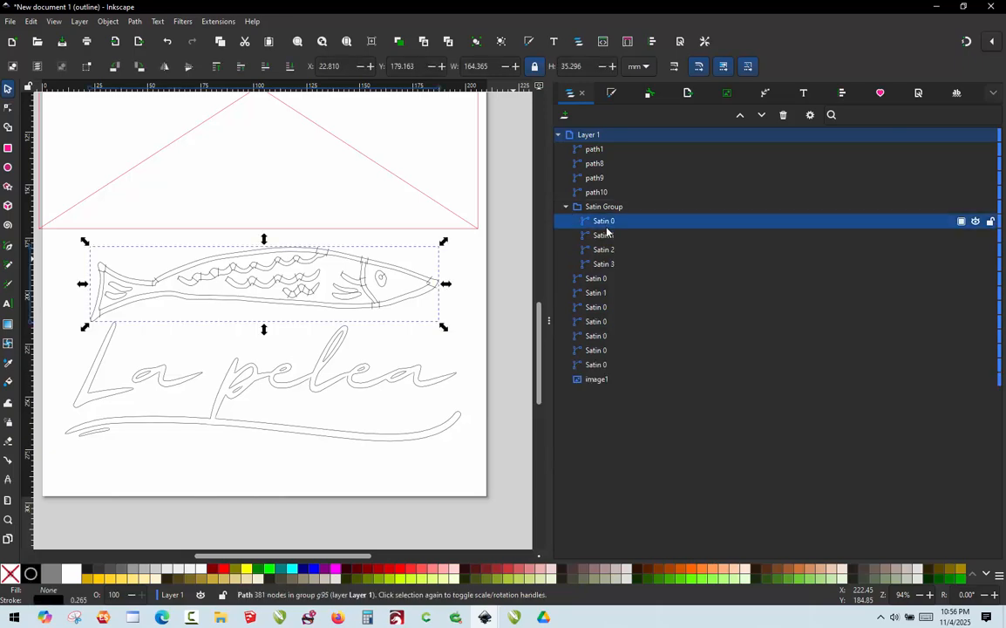
click(603, 235)
click(603, 249)
click(605, 264)
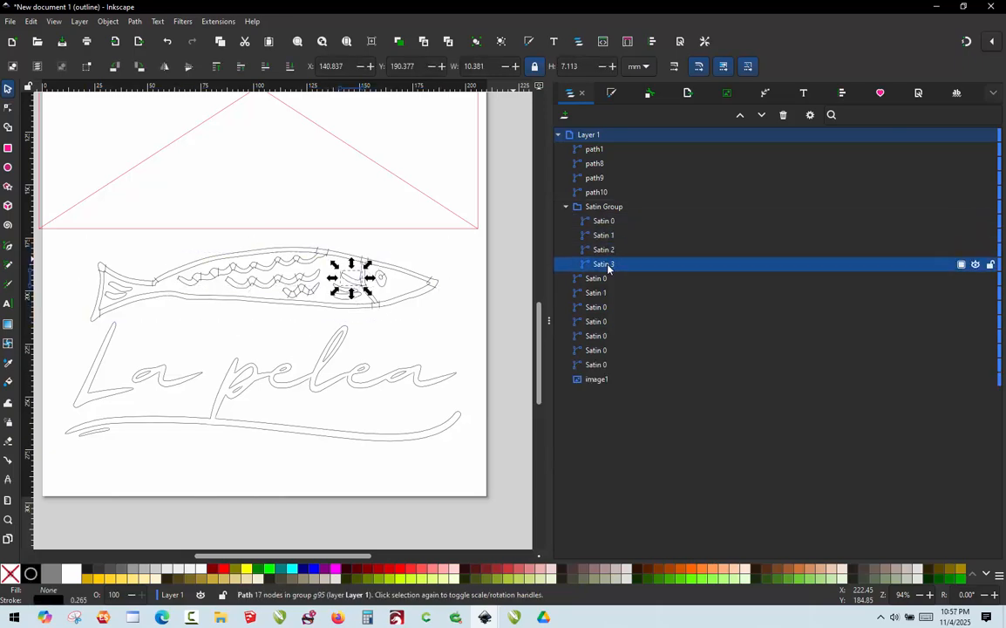
Move all four satins out of the Satin Group to the top of Layer 1 and delete the empty group
click(600, 222)
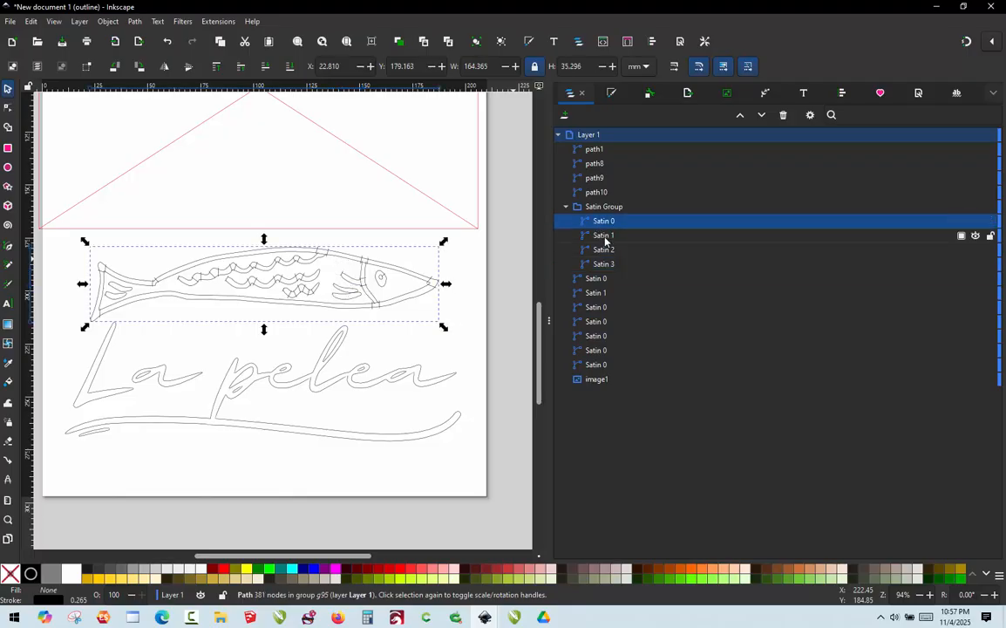
shift+click(605, 237)
shift+click(605, 250)
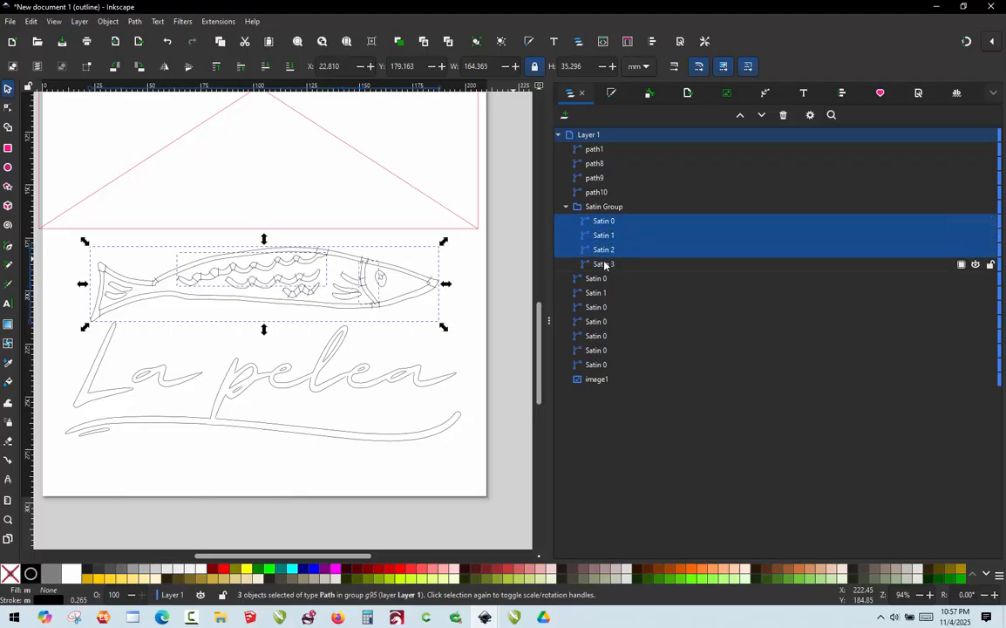
shift+click(605, 265)
drag(602, 219, 611, 148)
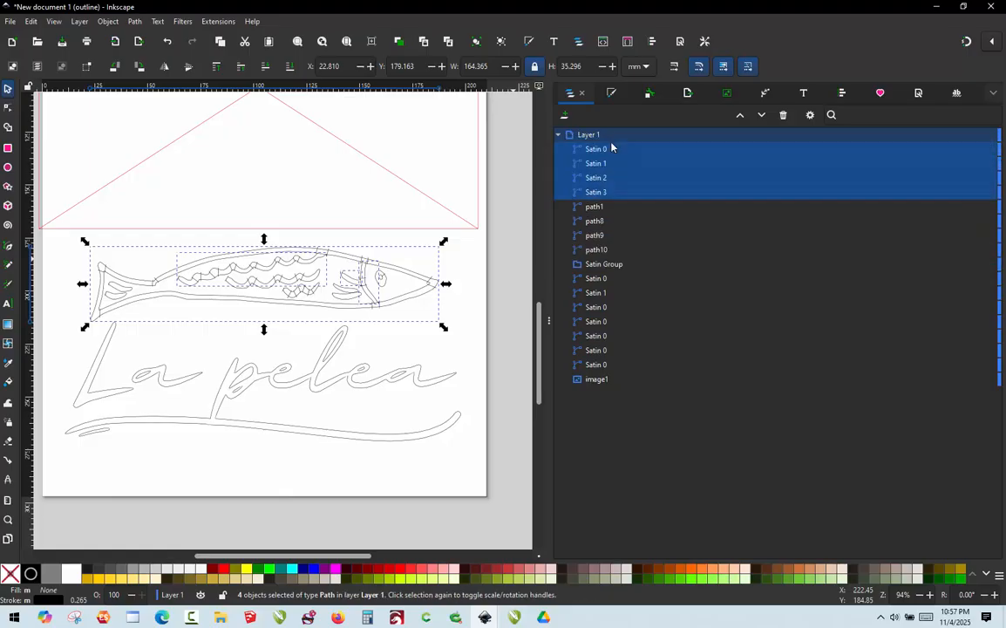
click(598, 265)
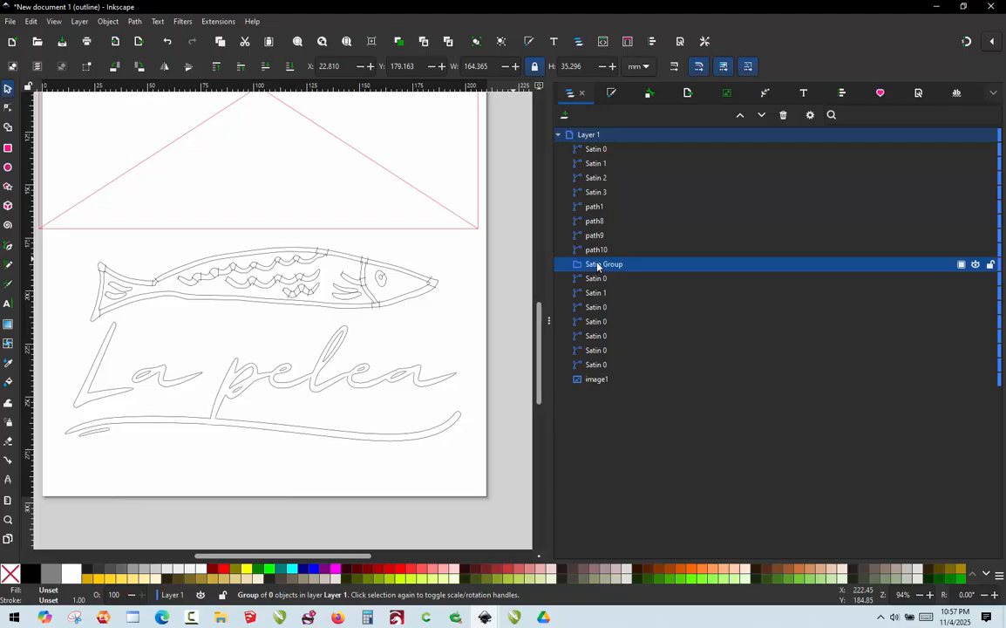
key(Delete)
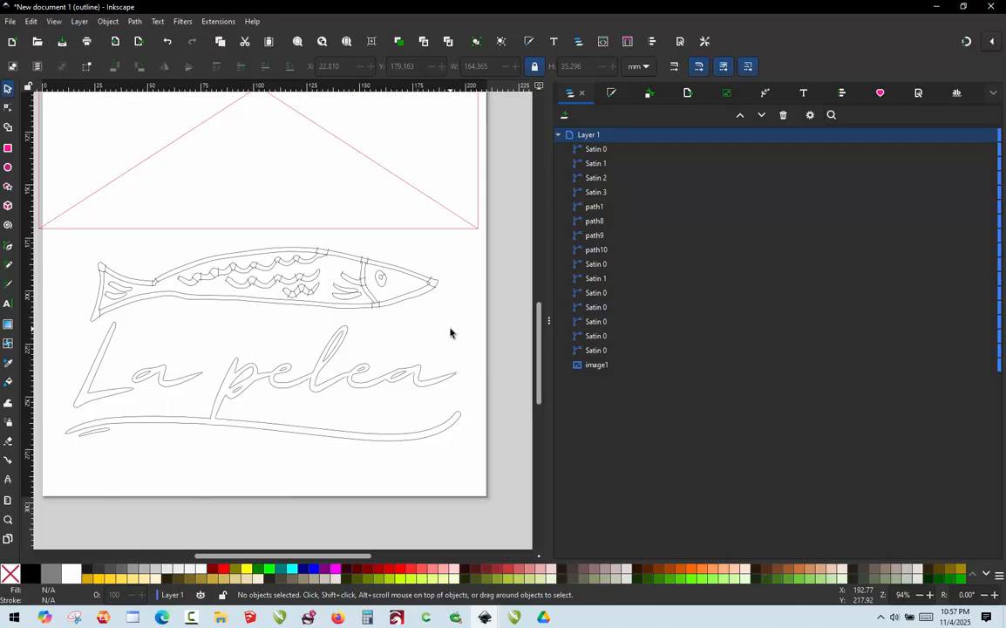
Move the fish's outer body satin away from the details to check what it covers, and undo the move
click(387, 270)
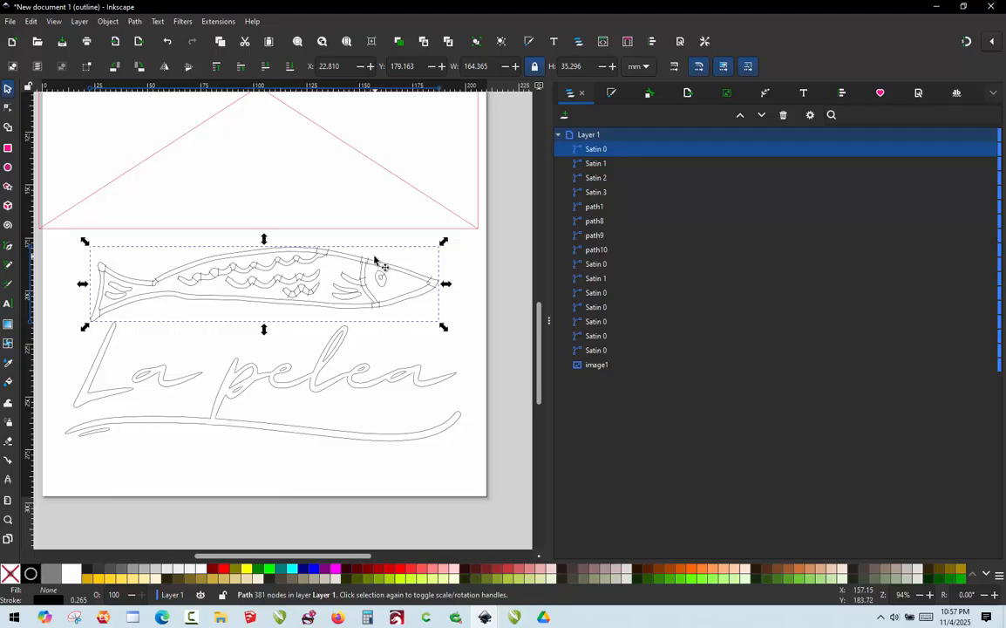
drag(378, 258, 359, 214)
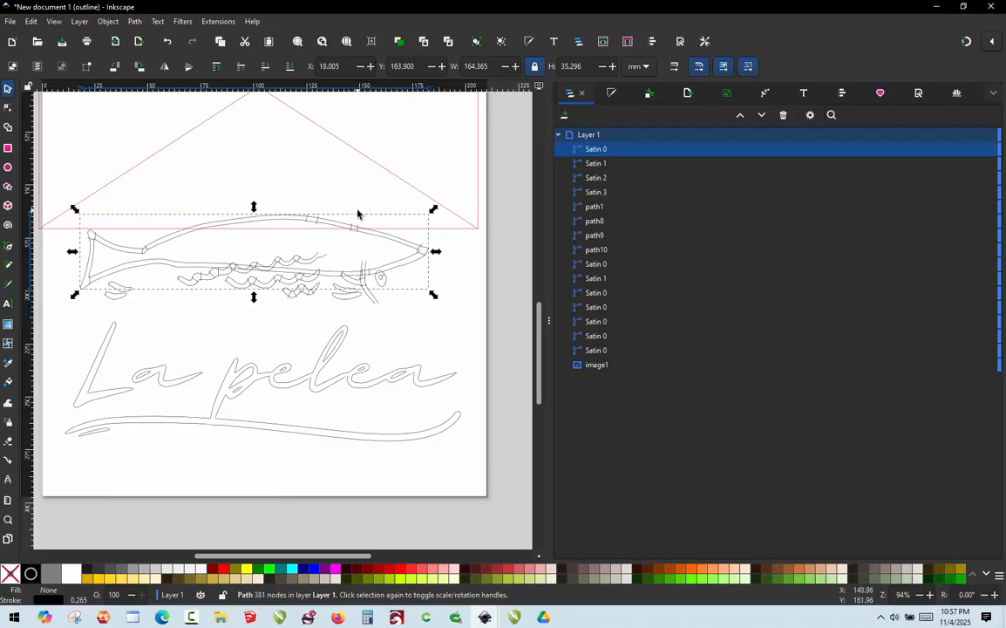
key(ctrl+z)
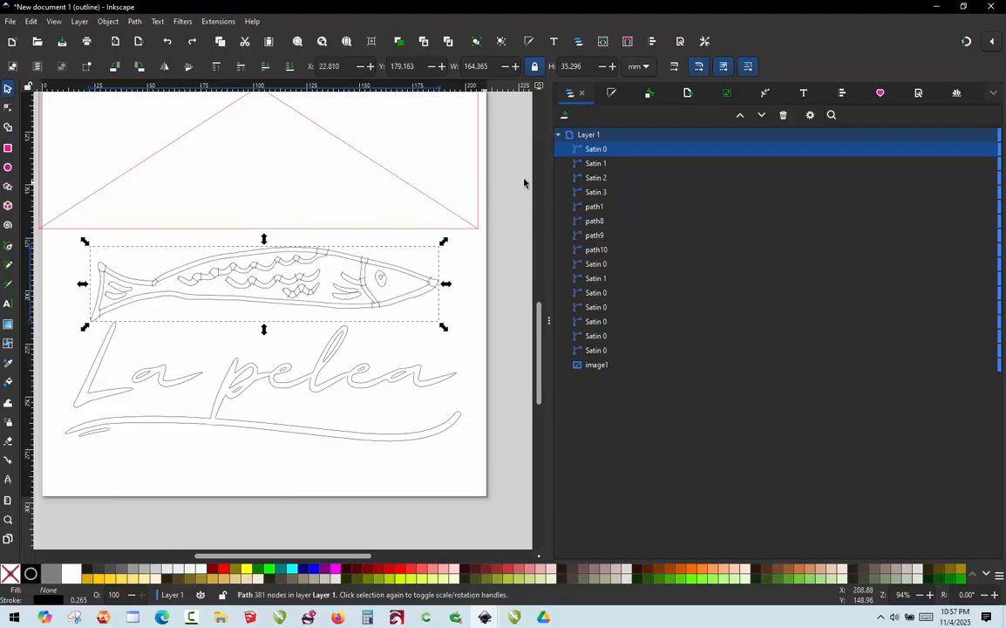
Rename the fish's outer body satin as "Main Fish Border" in the object list
double_click(602, 151)
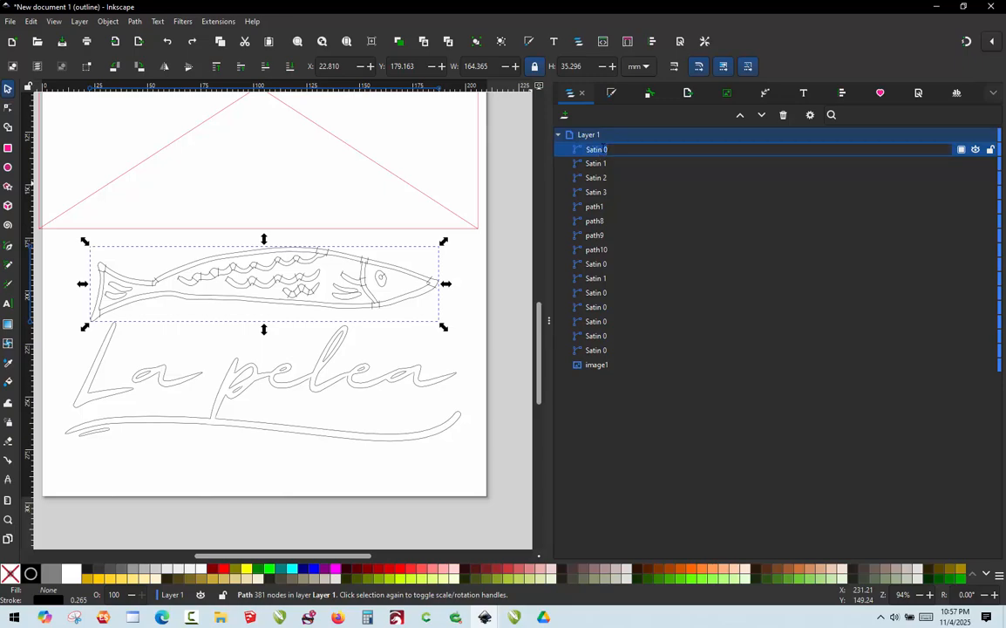
text(Main Fish Border)
key(Return)
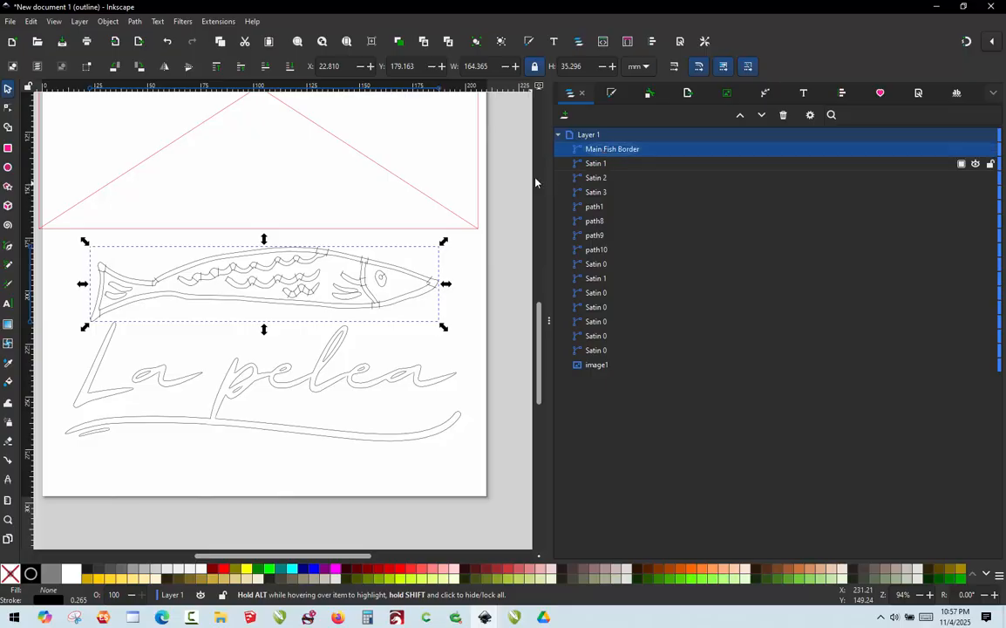
click(383, 223)
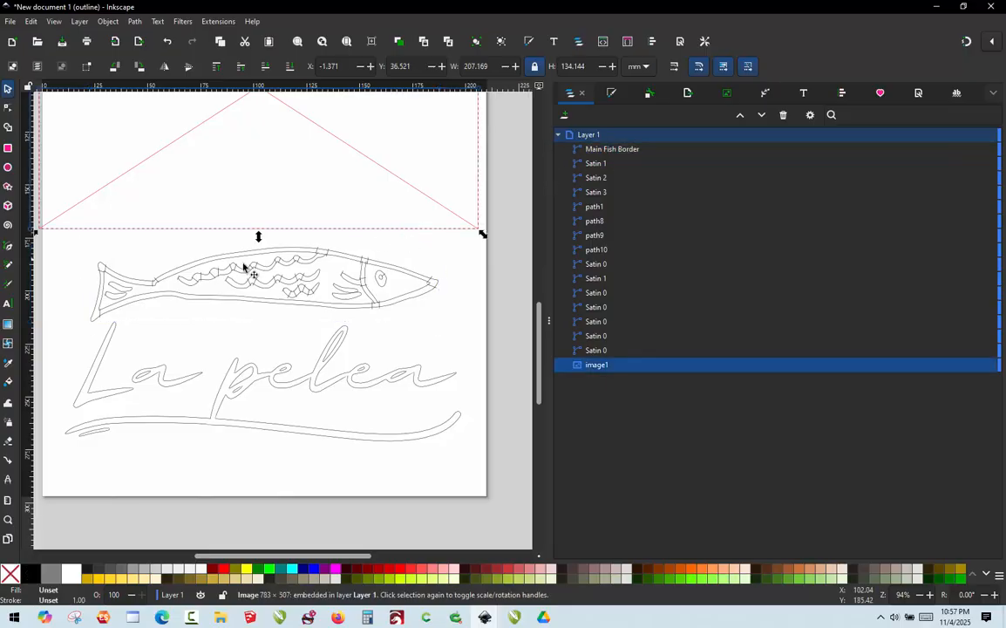
Rename the lower detail satin inside the fish's tail as "Tail Detail Bottom" and deselect it
click(116, 293)
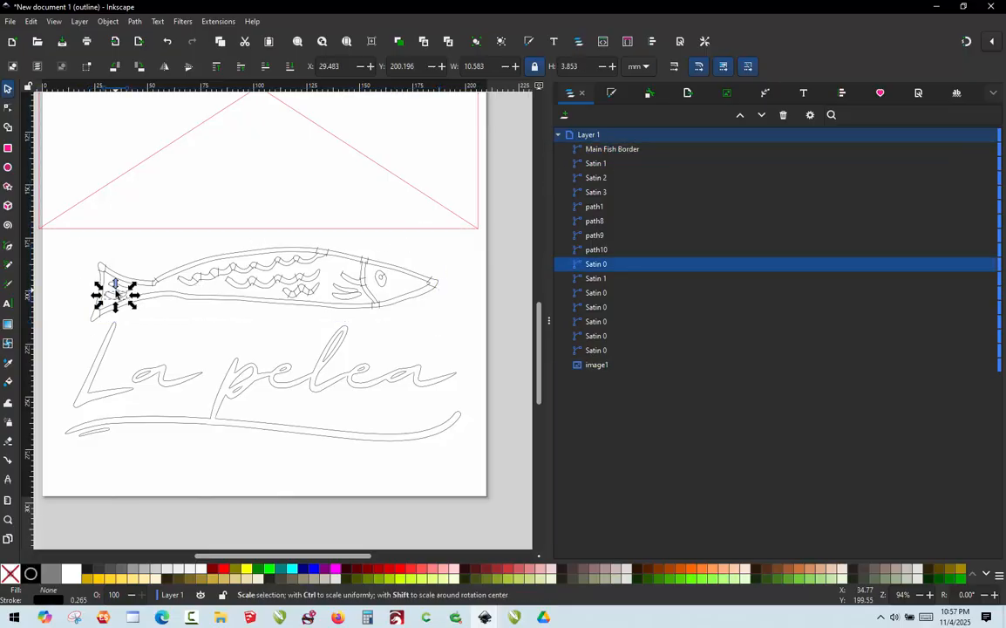
double_click(605, 265)
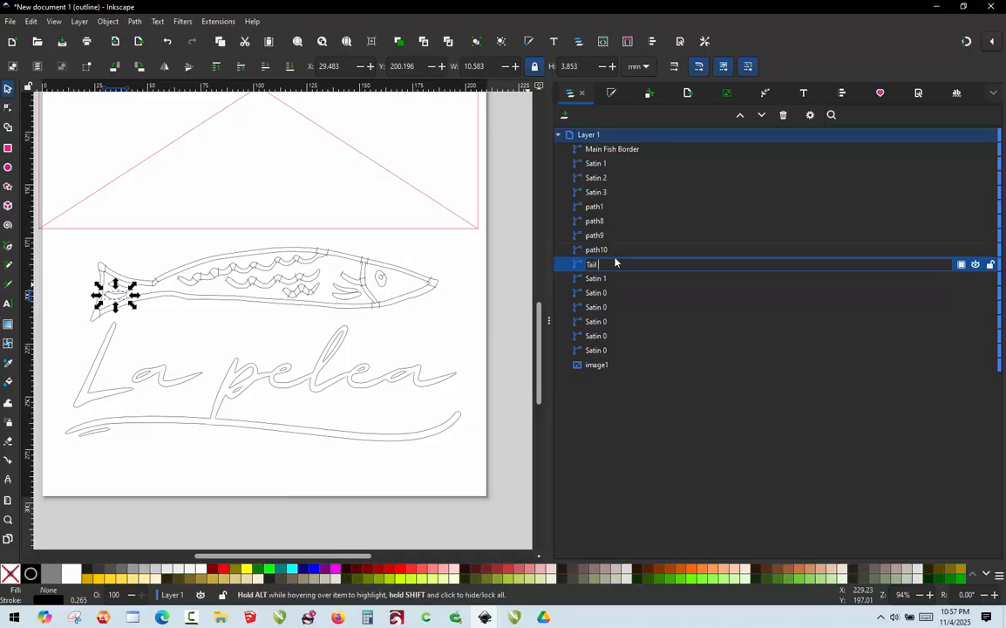
text(Tail Detail Bottonm)
key(BackSpace)
key(BackSpace)
text(m)
key(Return)
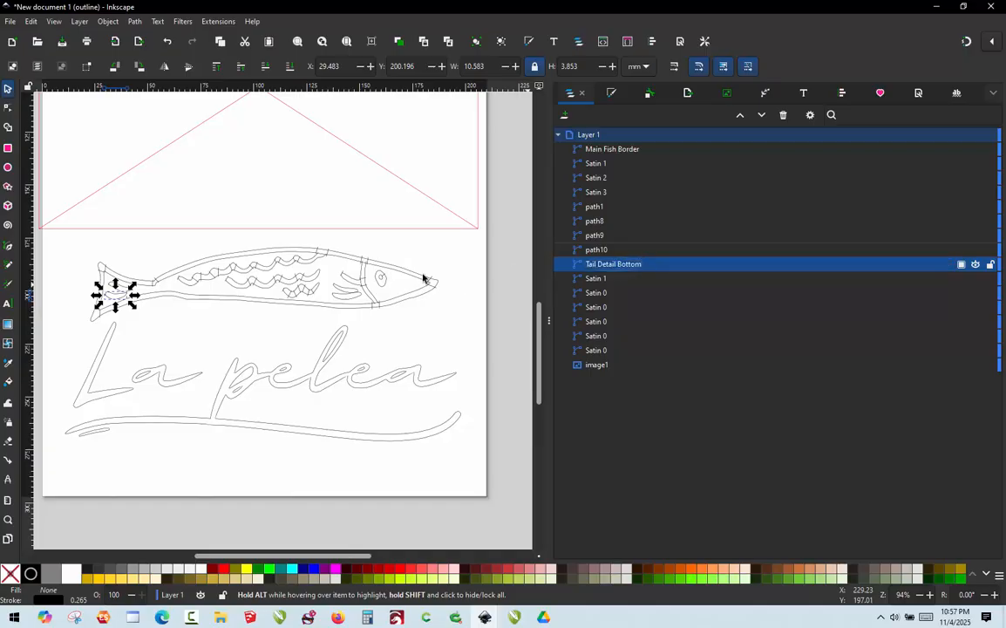
click(91, 272)
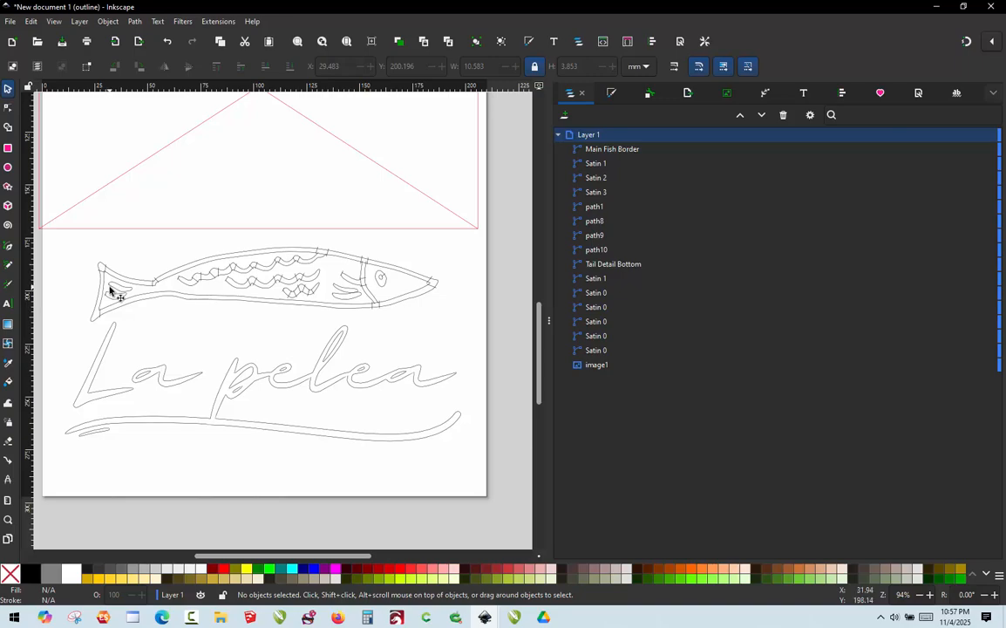
Rename the upper detail satin inside the fish's tail as "Tail Detail Top" and deselect it
click(111, 288)
scroll(109, 292, up, 3)
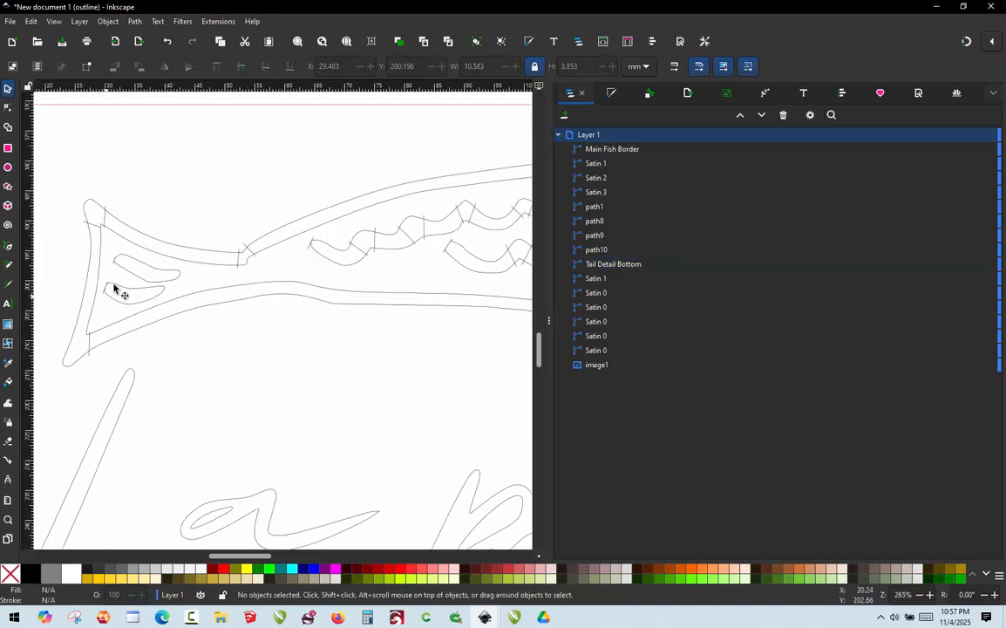
click(131, 270)
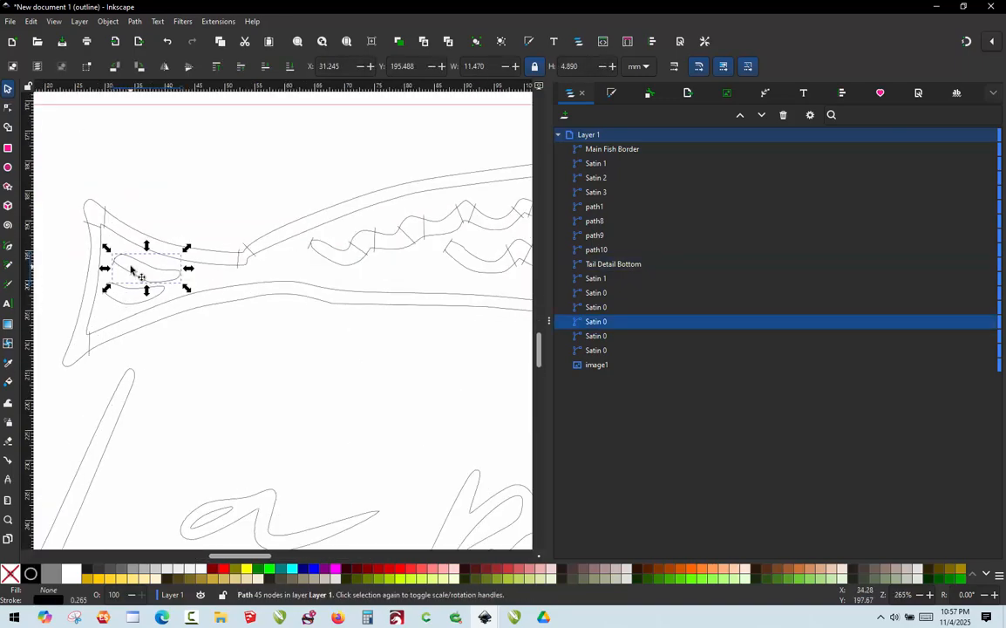
double_click(604, 324)
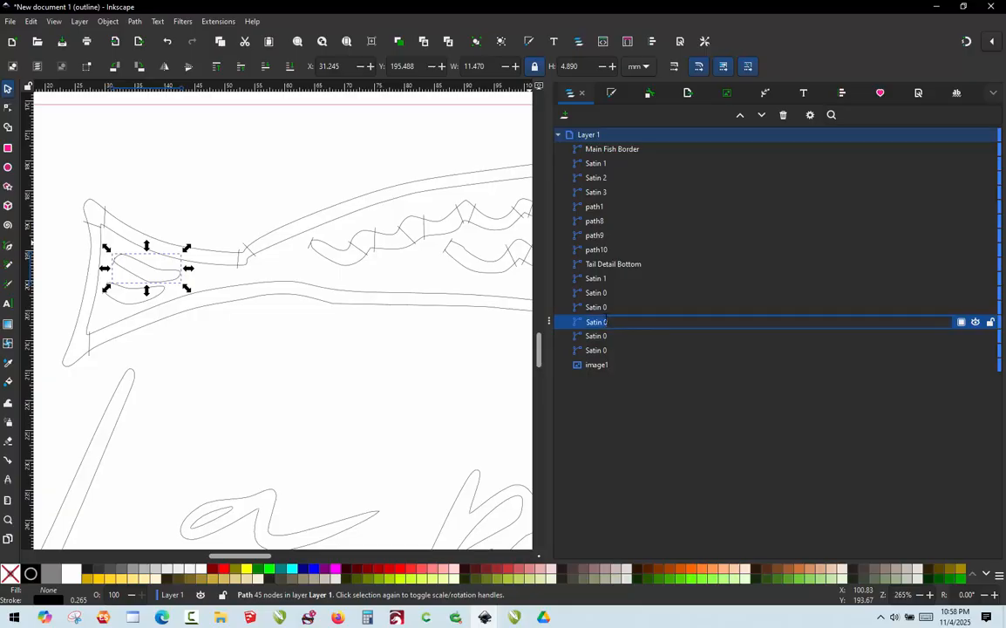
text(Tail Detail Top)
key(Return)
click(253, 332)
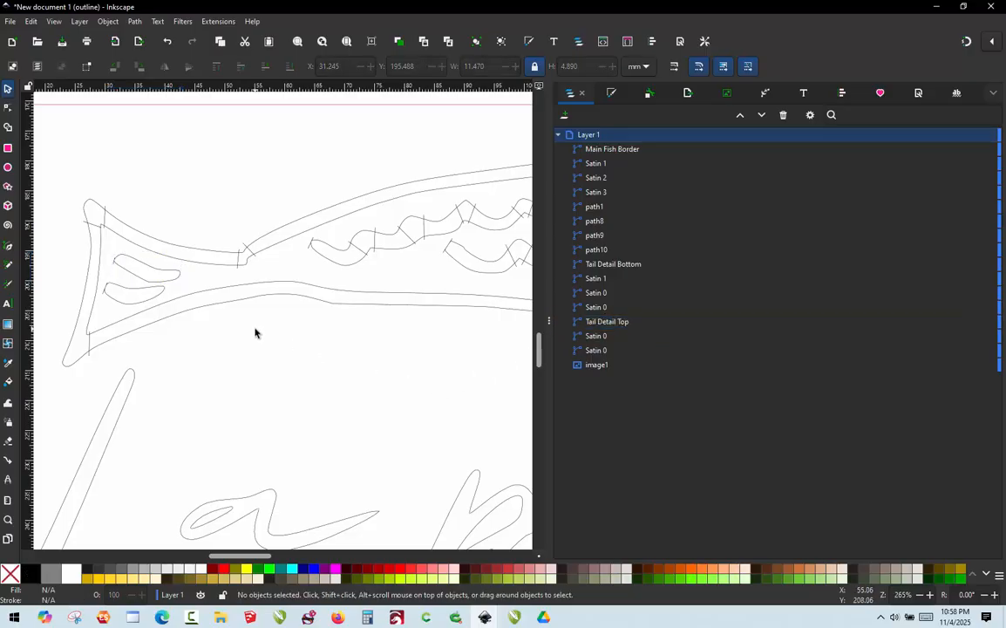
Rename the satin forming the fish's eye as "Eye" and deselect it
ctrl+scroll(227, 327, down, 3)
scroll(453, 300, up, 1)
click(476, 298)
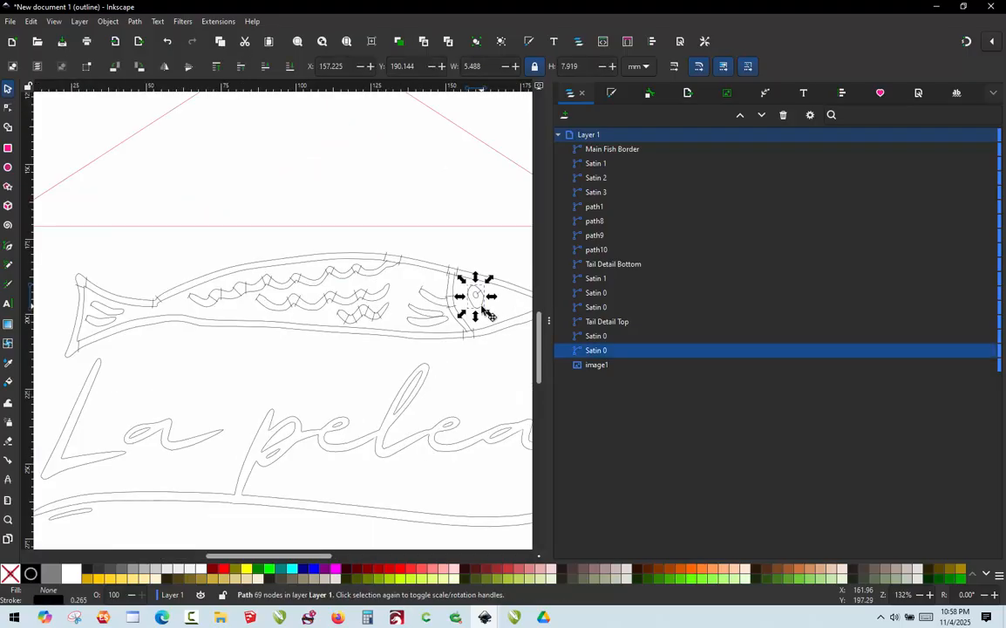
double_click(599, 351)
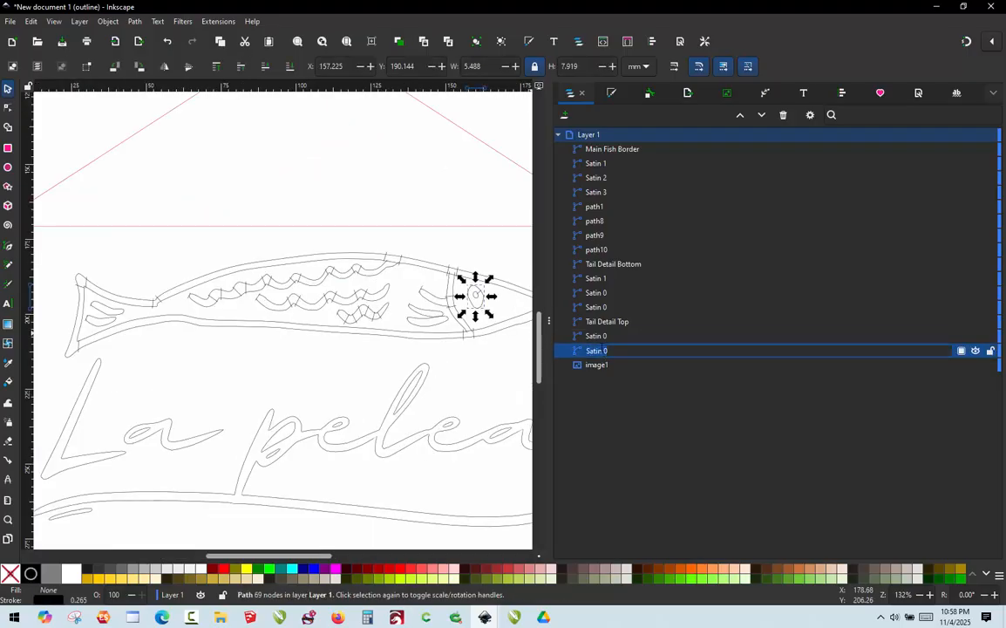
text(Eye)
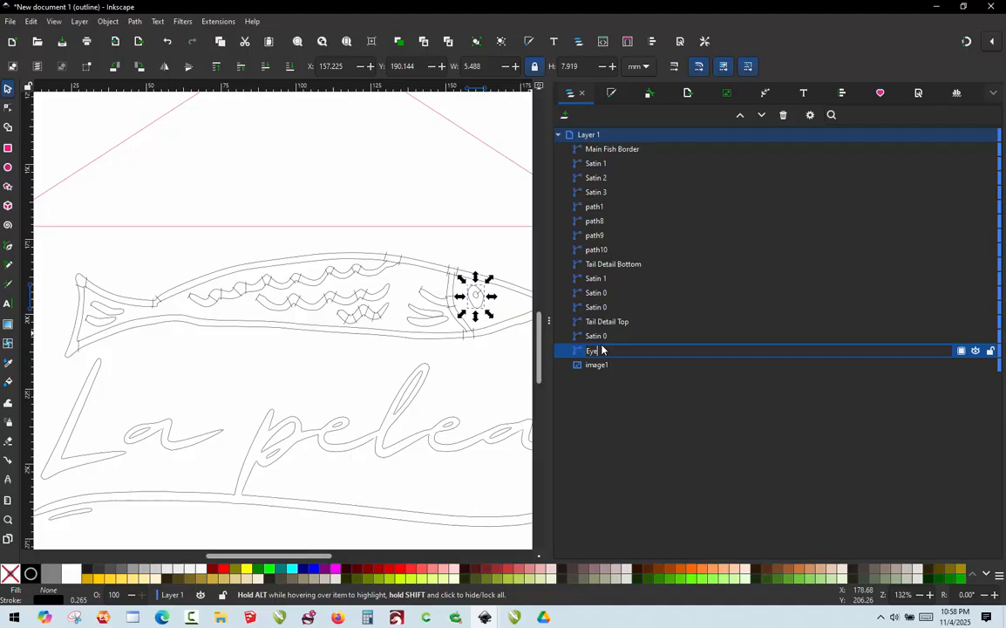
key(Return)
click(512, 389)
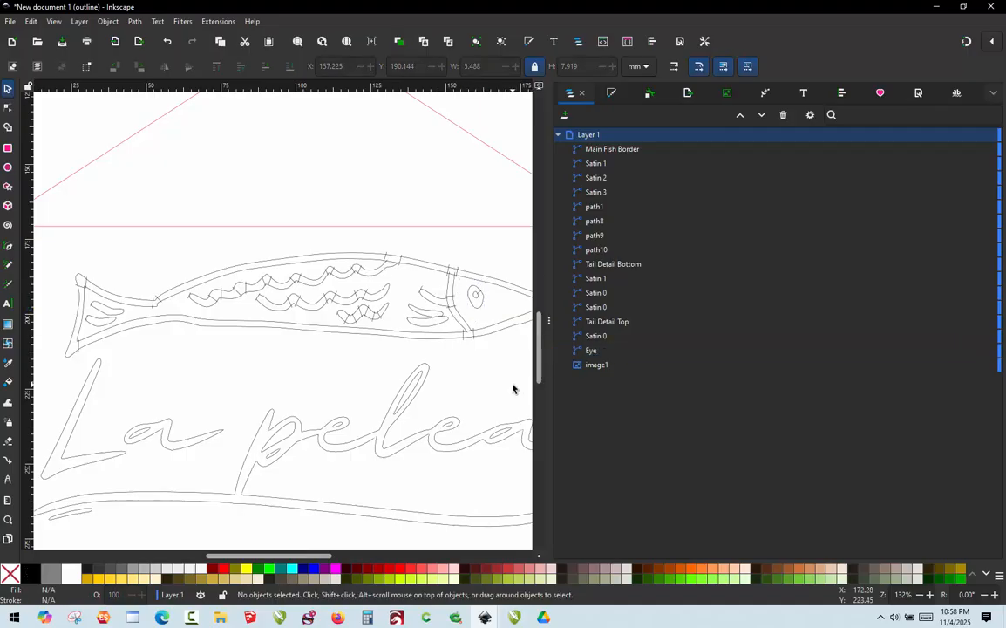
Rename the longest, uppermost wavy scale satin on the fish's body as "Top Fish Detail"
click(342, 280)
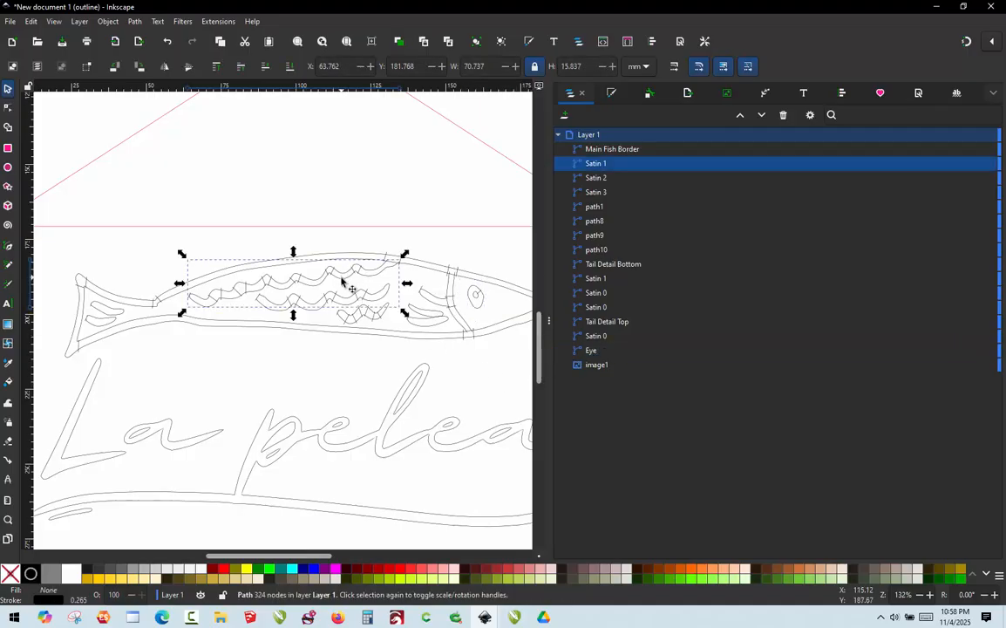
click(596, 164)
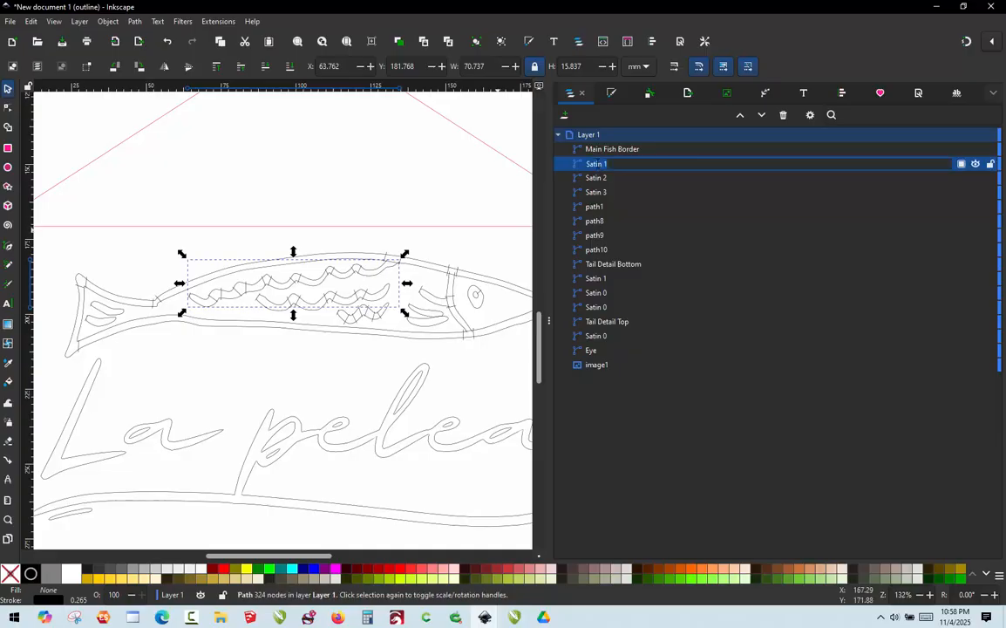
text(Main Fish)
key(BackSpace)
key(BackSpace)
key(BackSpace)
key(BackSpace)
key(BackSpace)
key(BackSpace)
key(BackSpace)
key(BackSpace)
key(BackSpace)
text(Top Fish Detail)
key(Return)
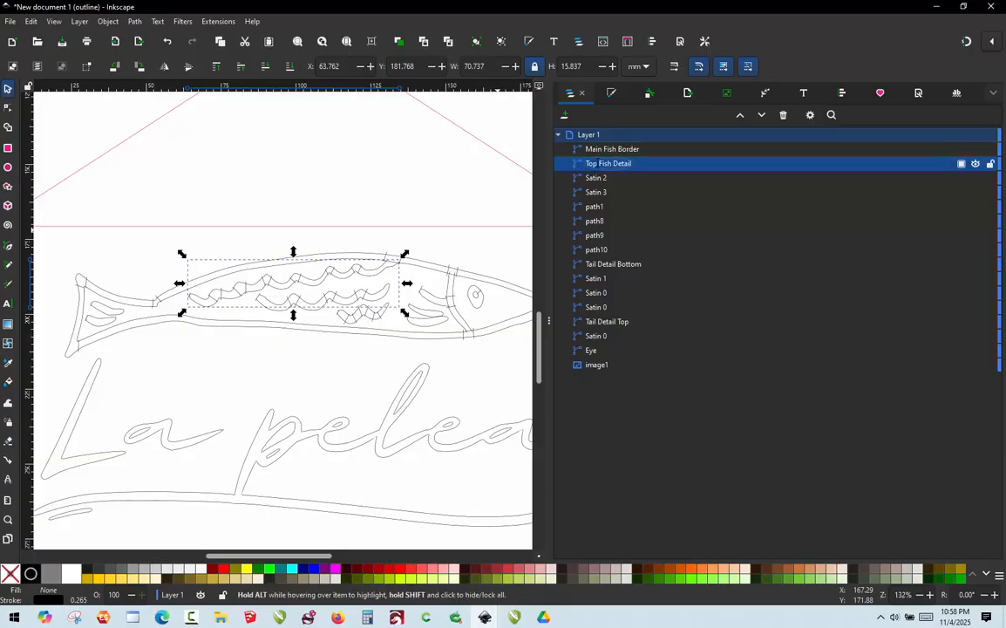
Rename the middle wavy scale satin on the fish's body as "Middle Fish Detail"
click(392, 294)
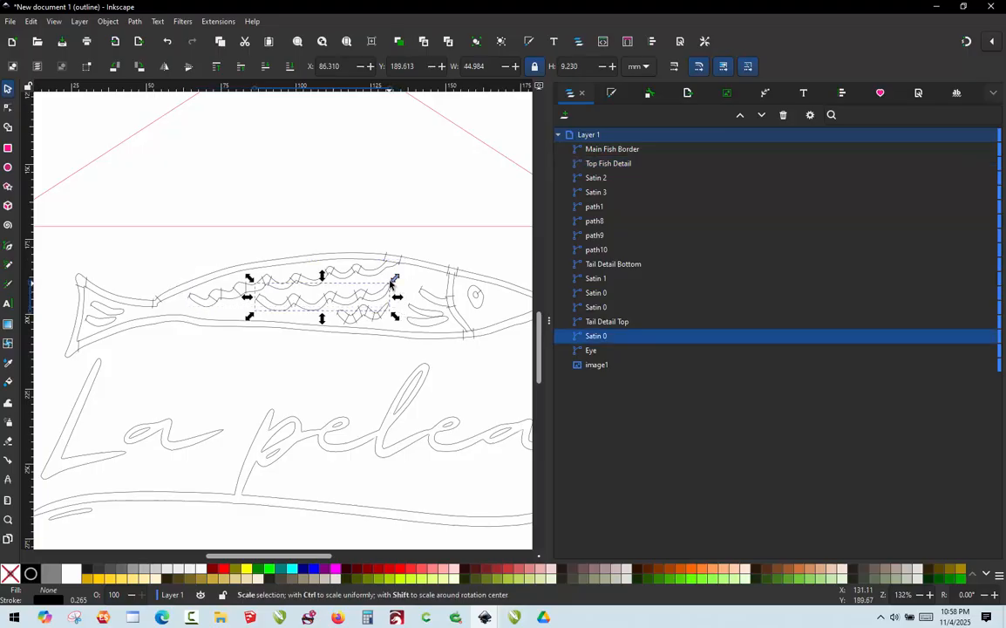
double_click(597, 337)
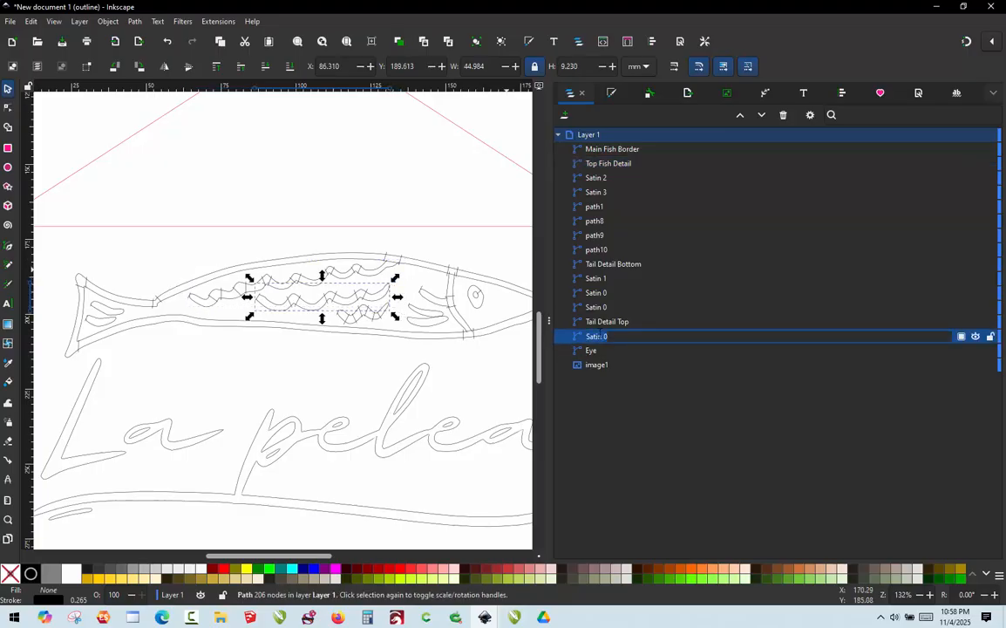
text(Middle)
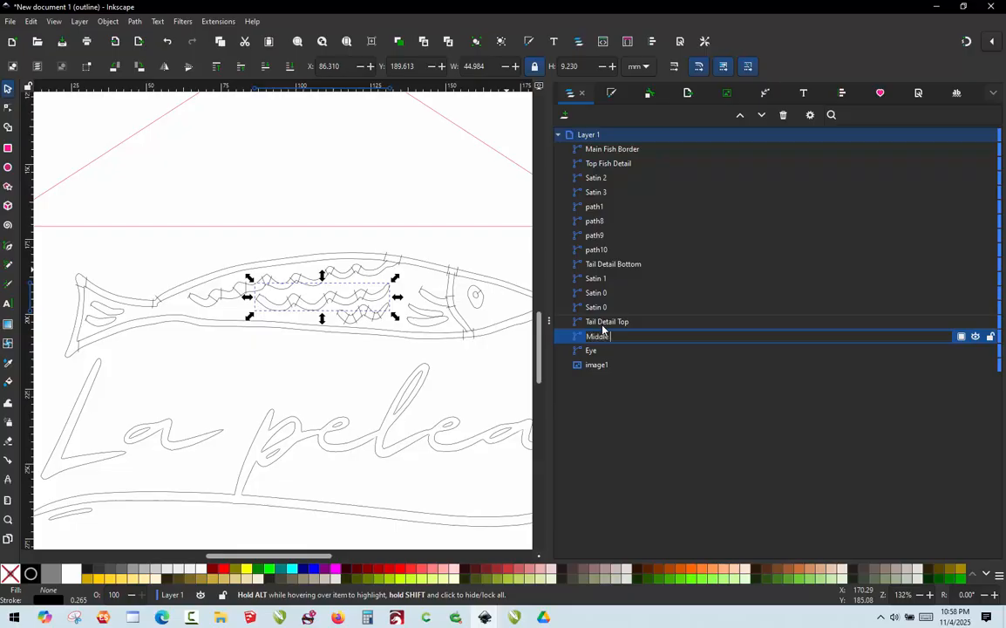
text( Fish Detail)
key(Return)
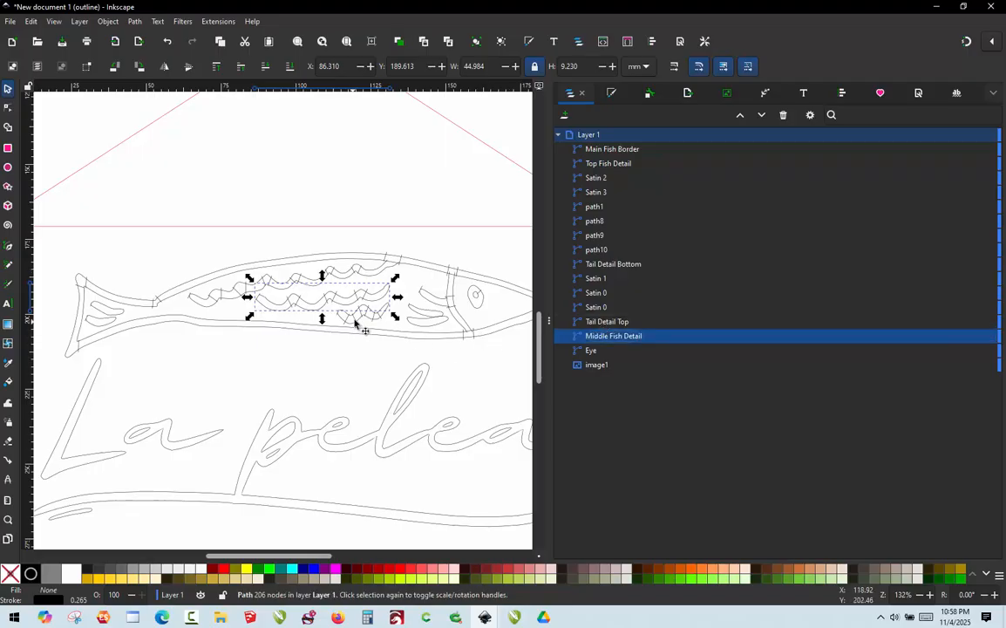
Rename the short, lowest wavy scale satin on the fish's body as "Bottom Fish Detail" and deselect it
click(359, 325)
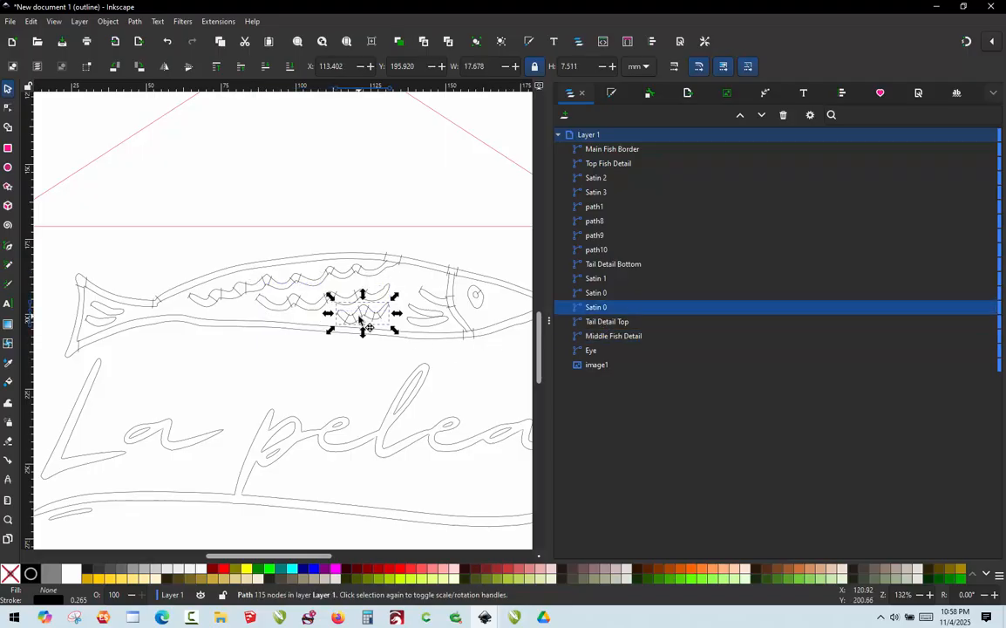
double_click(602, 307)
text(b)
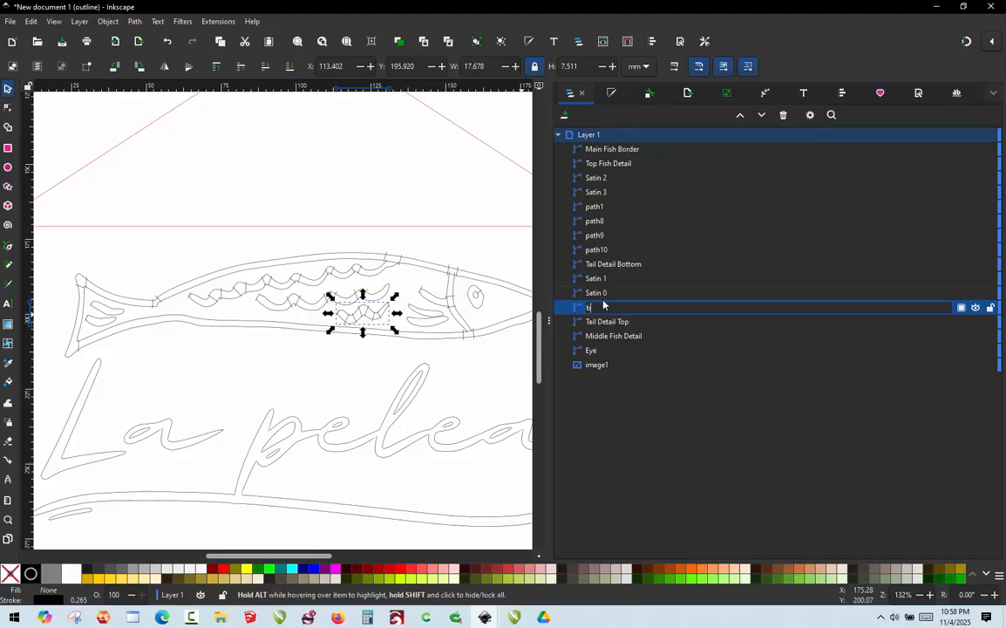
text(Bottom Fish Detail)
key(Return)
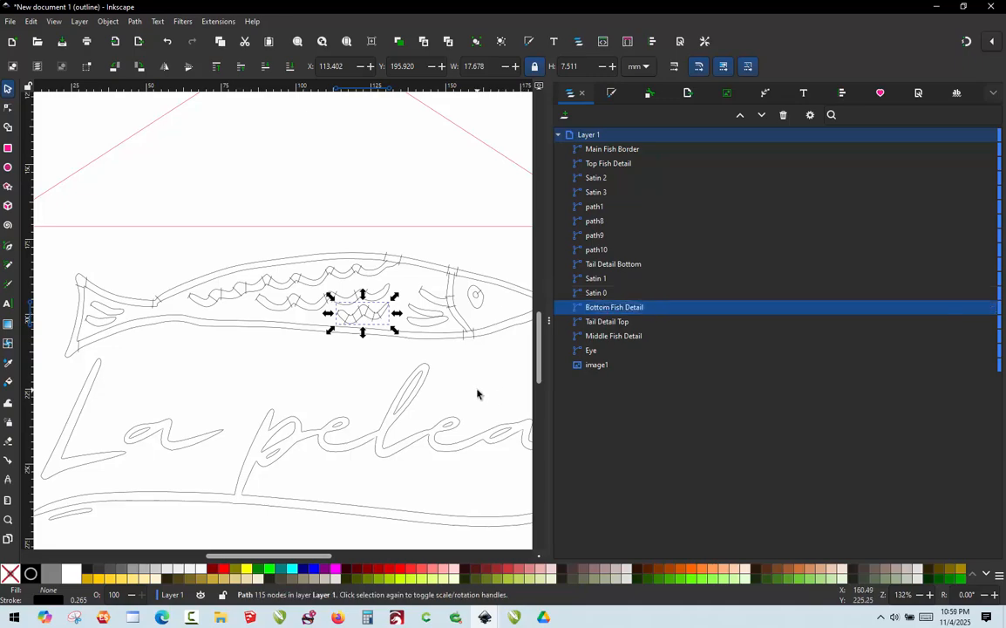
click(477, 394)
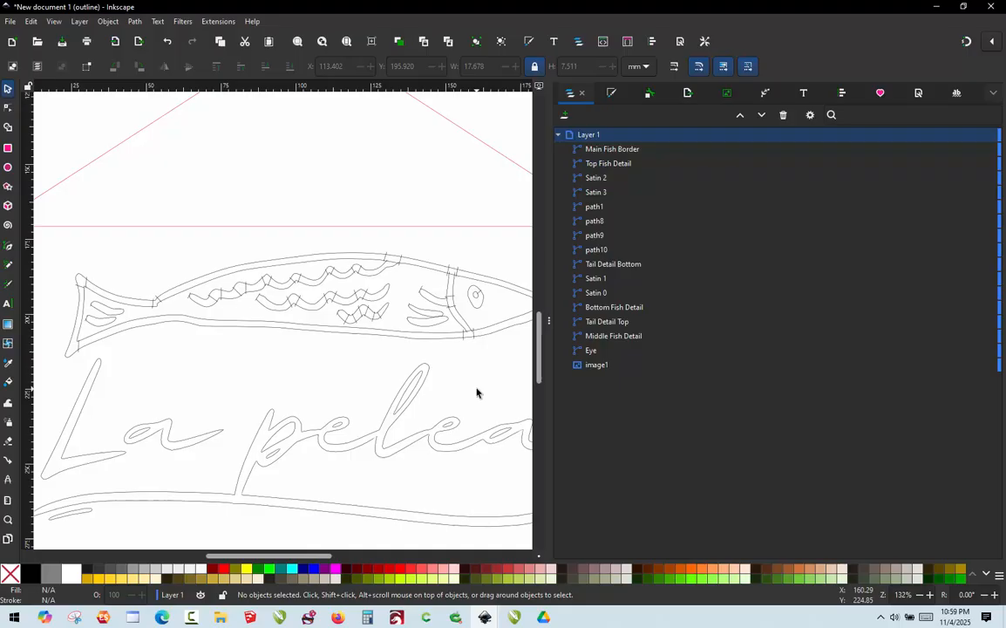
Rename the upper of the two separate fin satins behind the fish's head as "Front Top Detail"
click(424, 316)
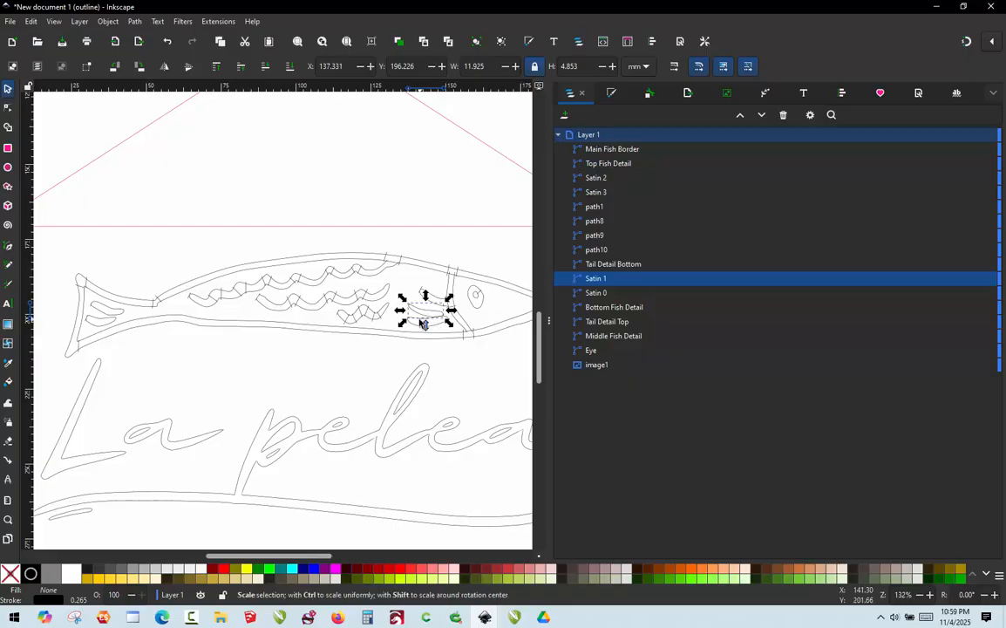
double_click(594, 279)
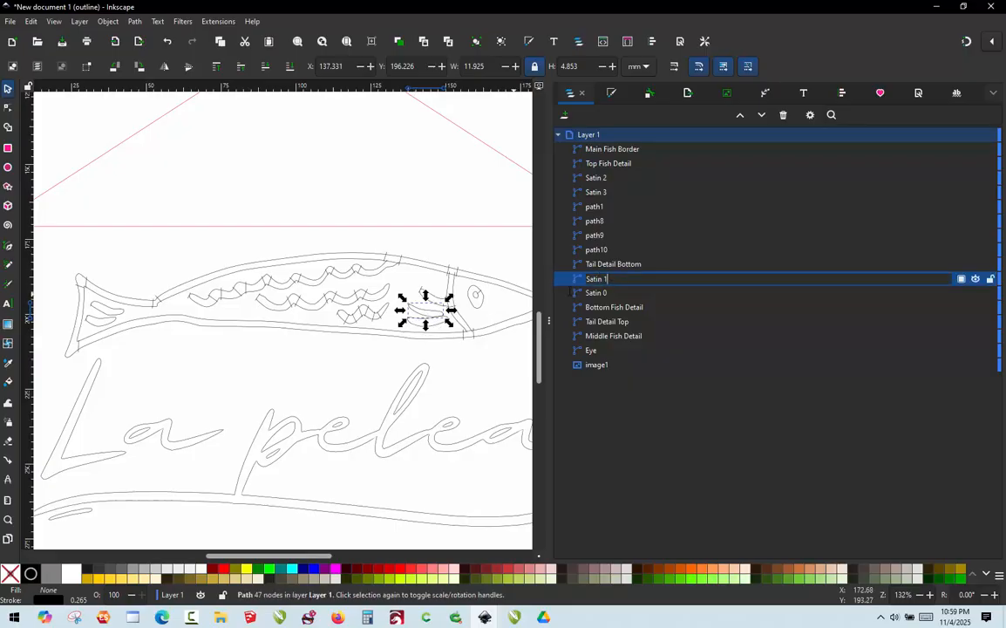
drag(569, 292, 567, 274)
text(F)
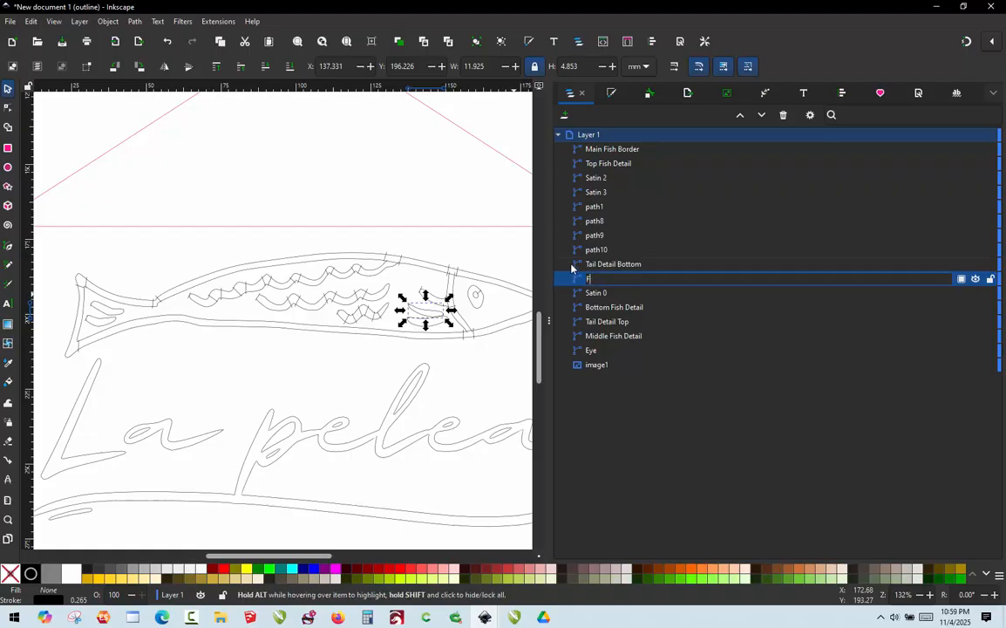
text(ront Top Detail)
key(Return)
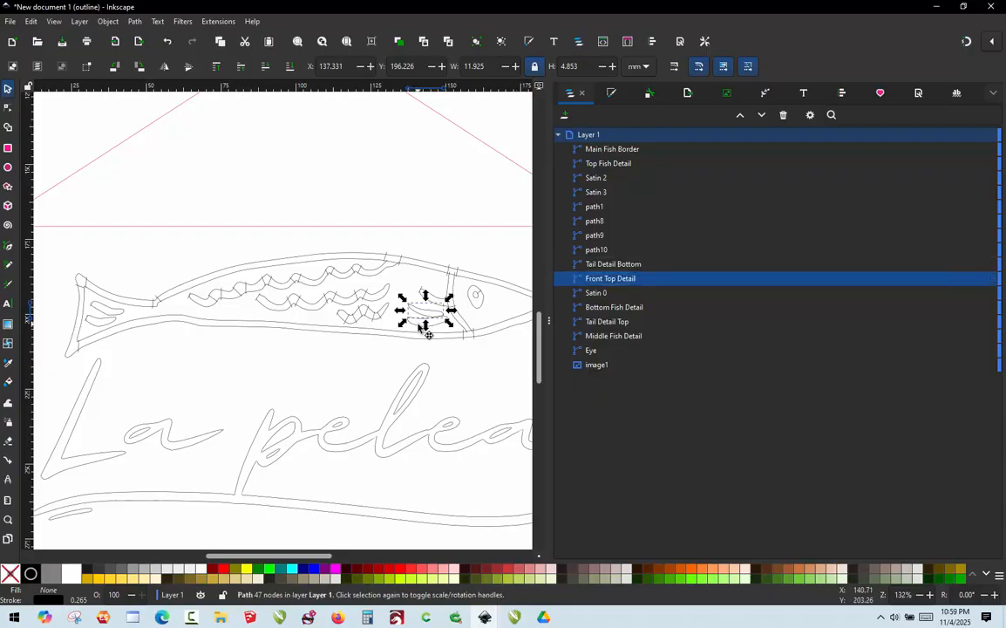
Rename the lowest fin satin behind the fish's head as "Front Bottom Detail" and deselect it
click(597, 293)
click(598, 294)
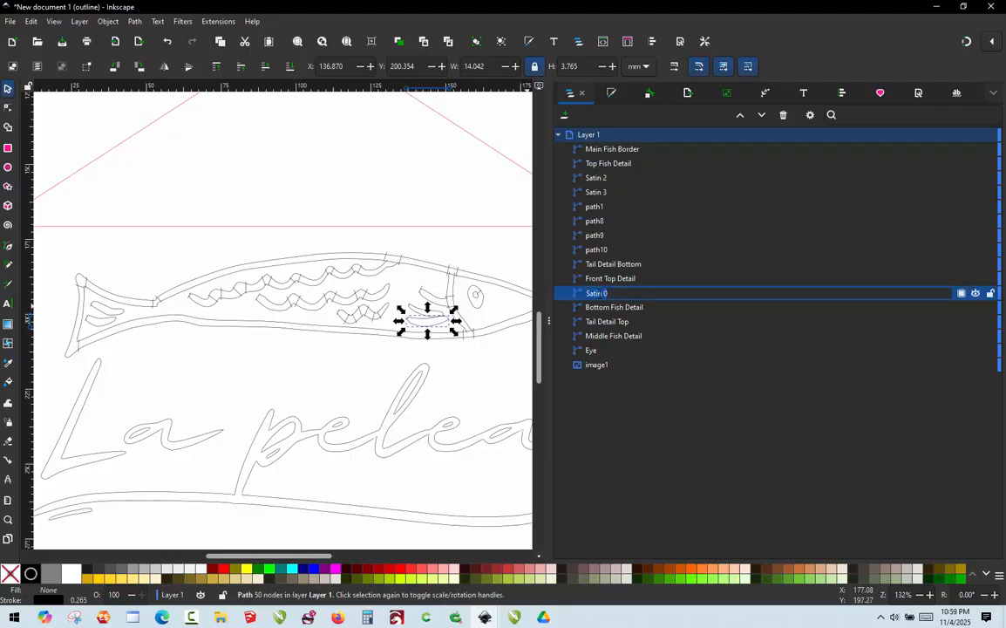
text(Front Bottom Detail)
key(Return)
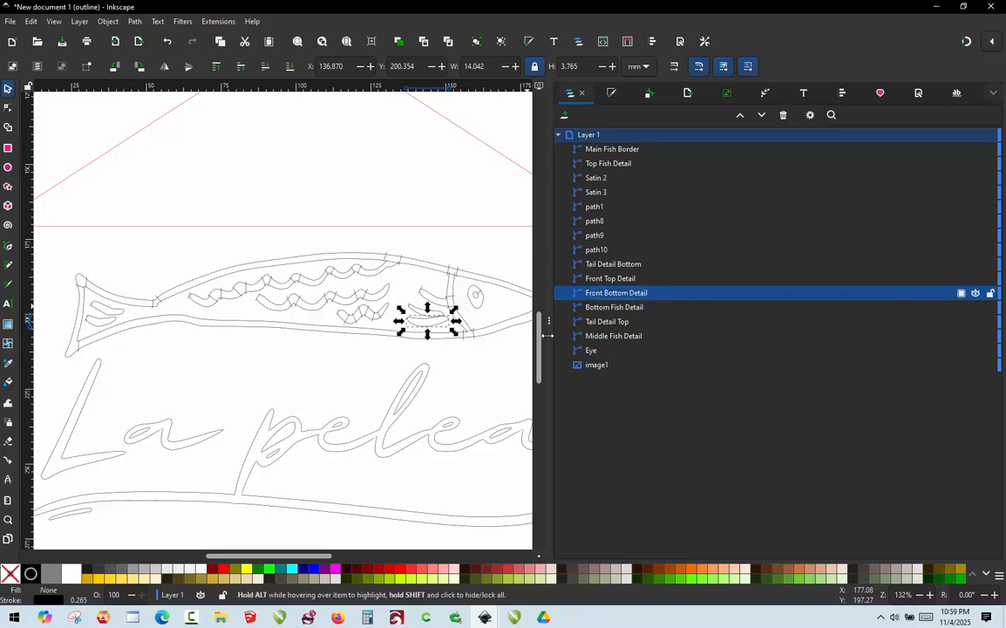
click(471, 246)
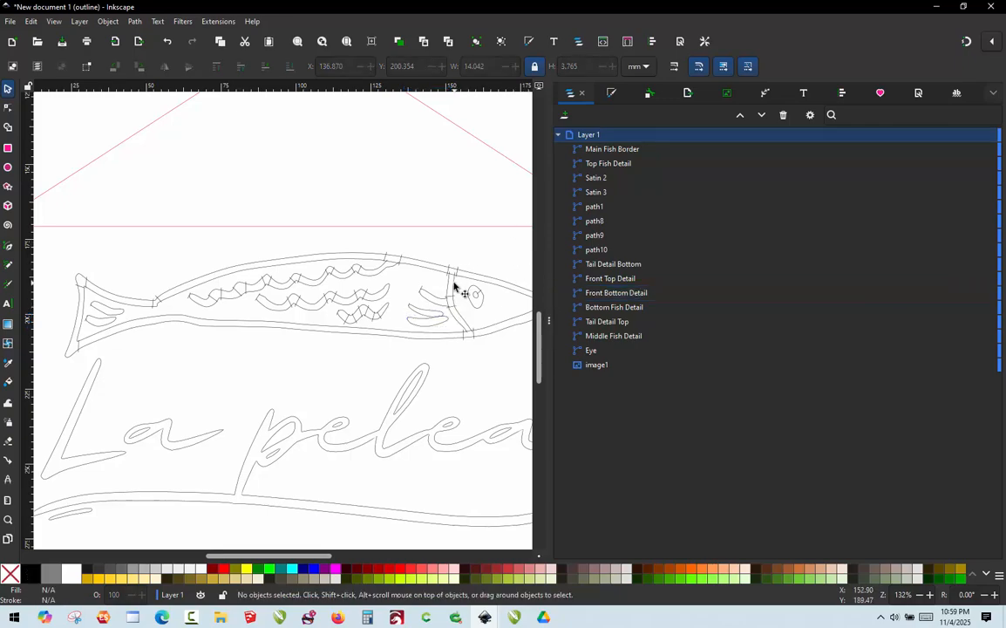
Rename the curved satin that separates the fish's head from its body as "Main Gill Detail"
click(453, 288)
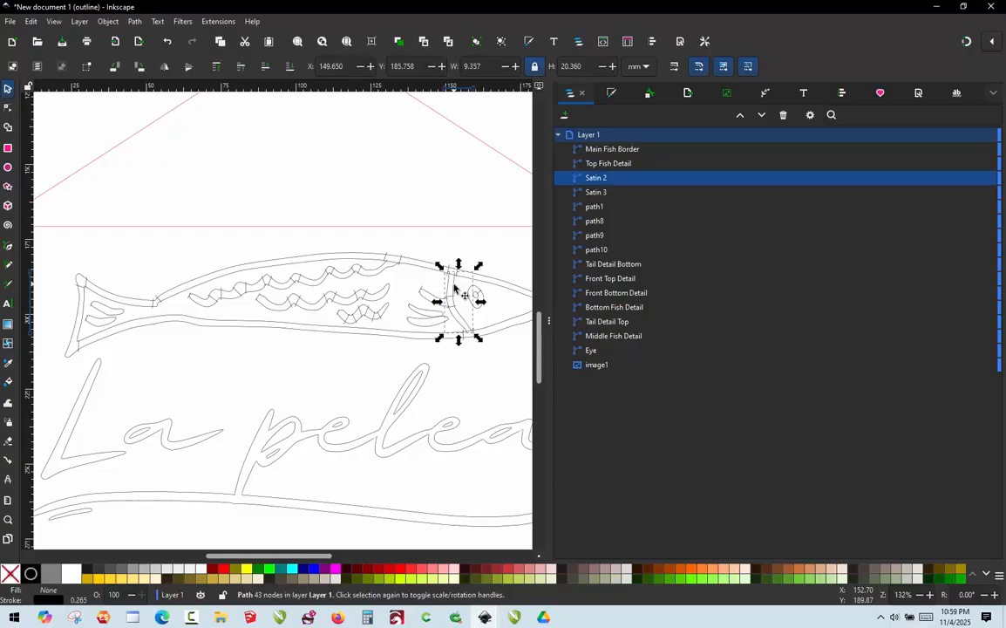
double_click(598, 178)
text(Ma)
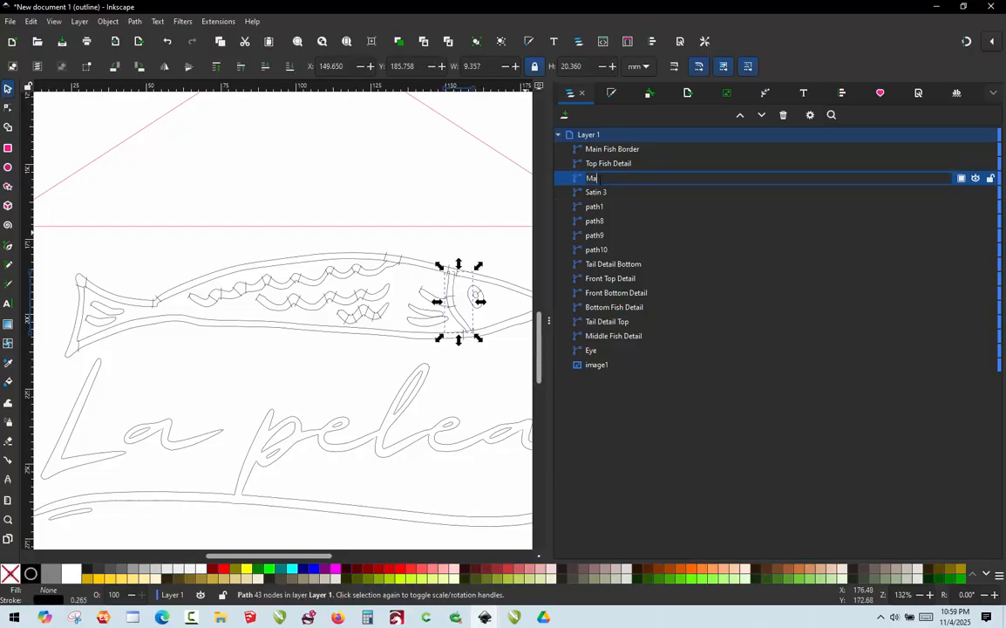
text(in Glll Detail)
key(Return)
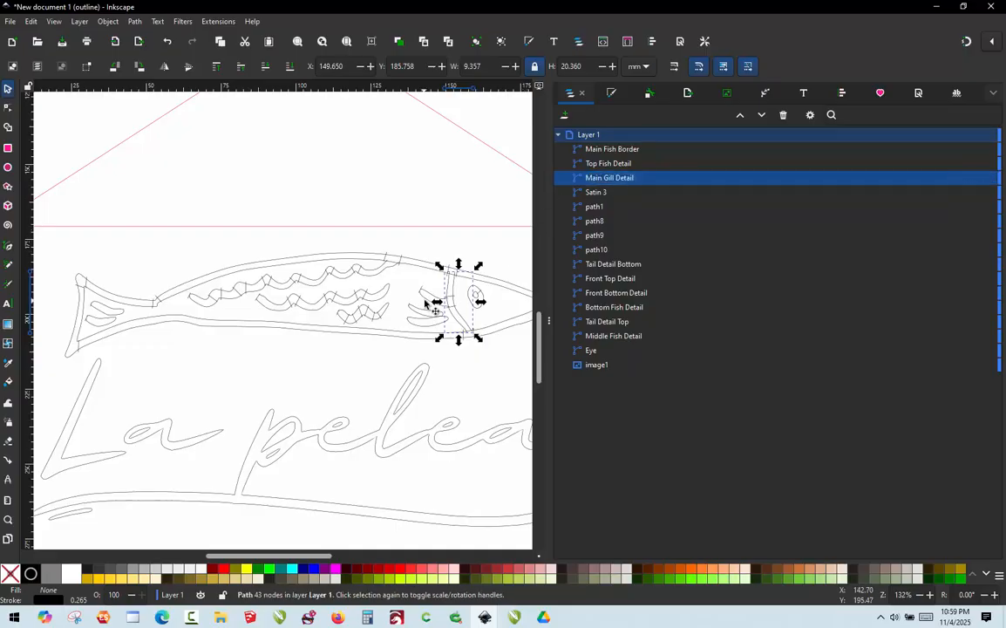
Rename the small fin satin that joins the main gill satin as "Gill Detail" and deselect it
click(426, 294)
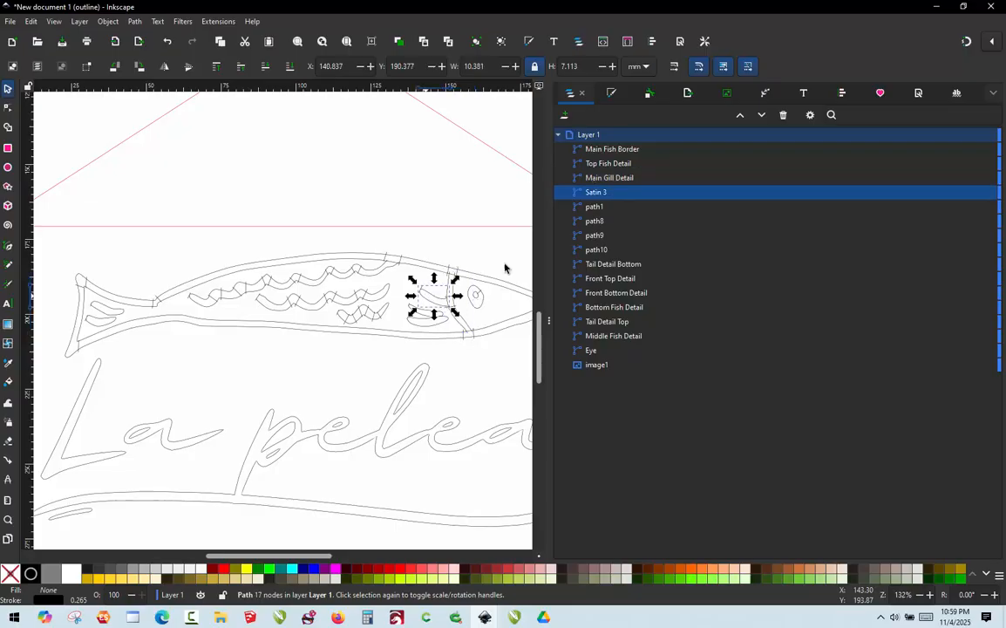
double_click(603, 193)
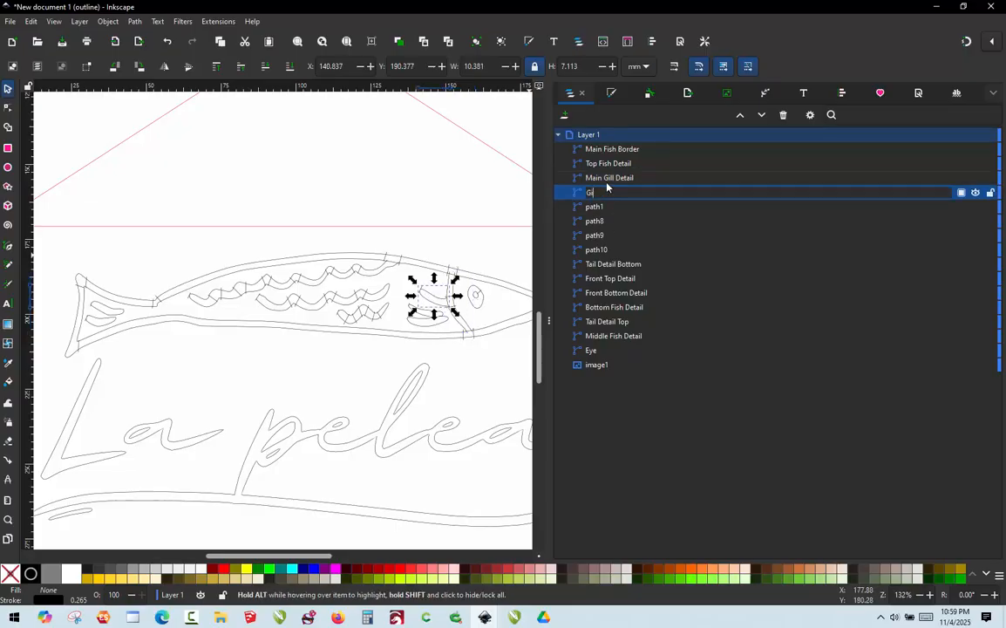
text(Gill Detail)
key(Return)
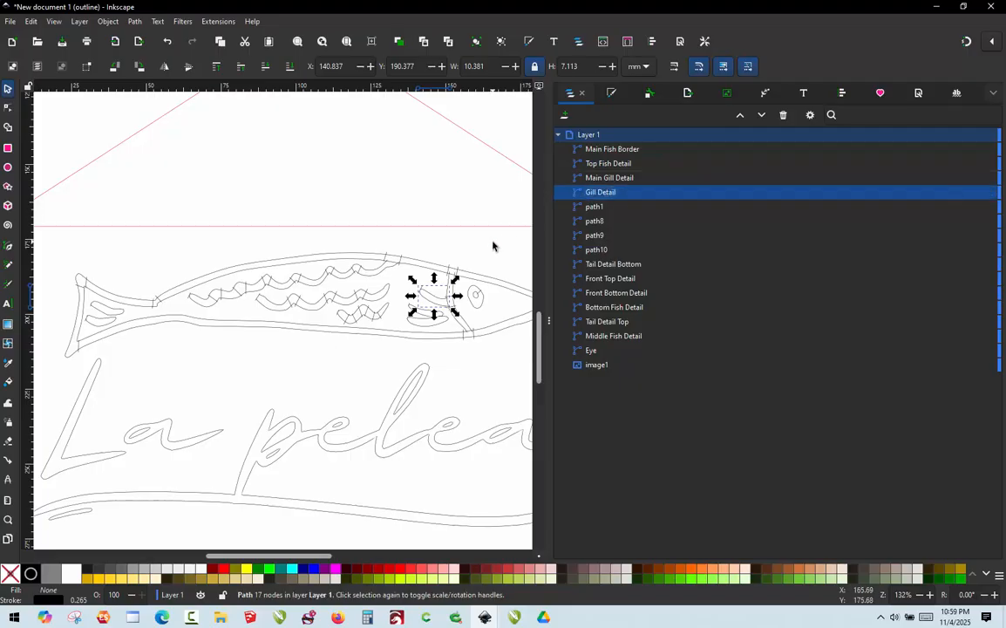
click(491, 247)
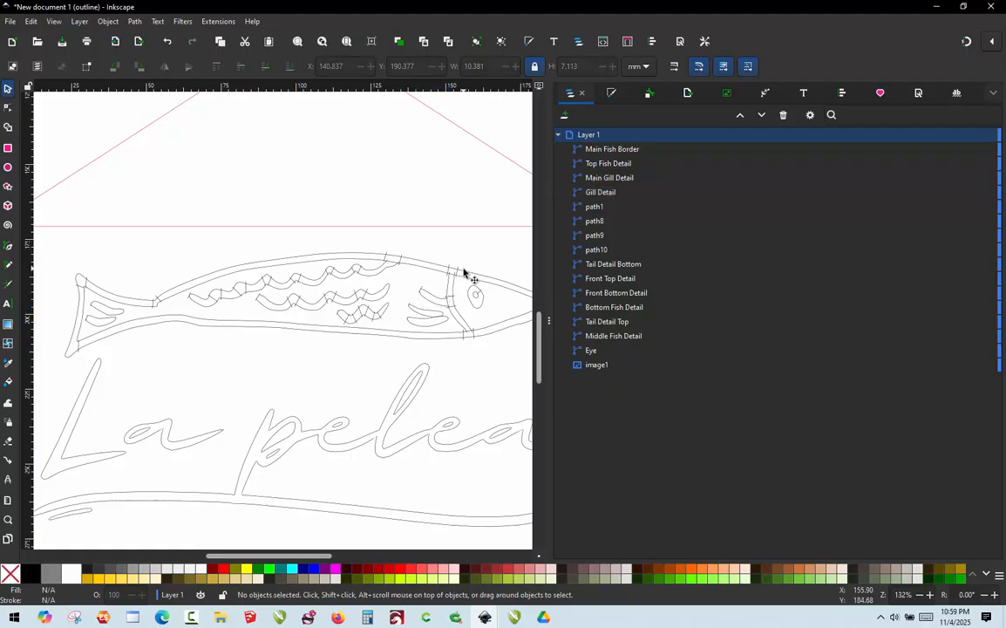
Check which parts of the artwork path10, path9, path8 and path1 are by selecting each in turn, and deselect
click(600, 253)
click(597, 234)
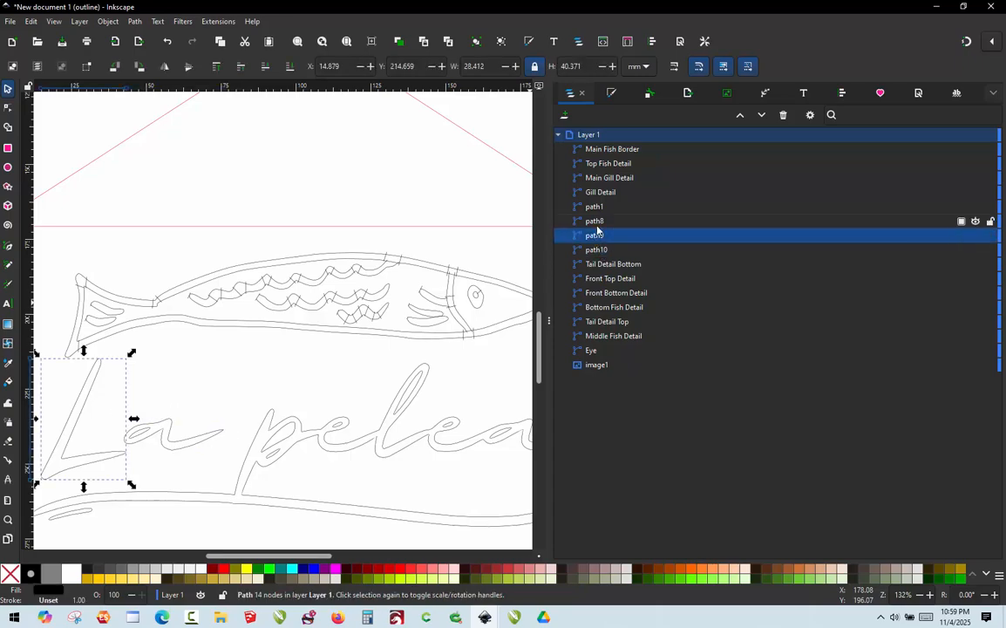
click(594, 221)
click(596, 206)
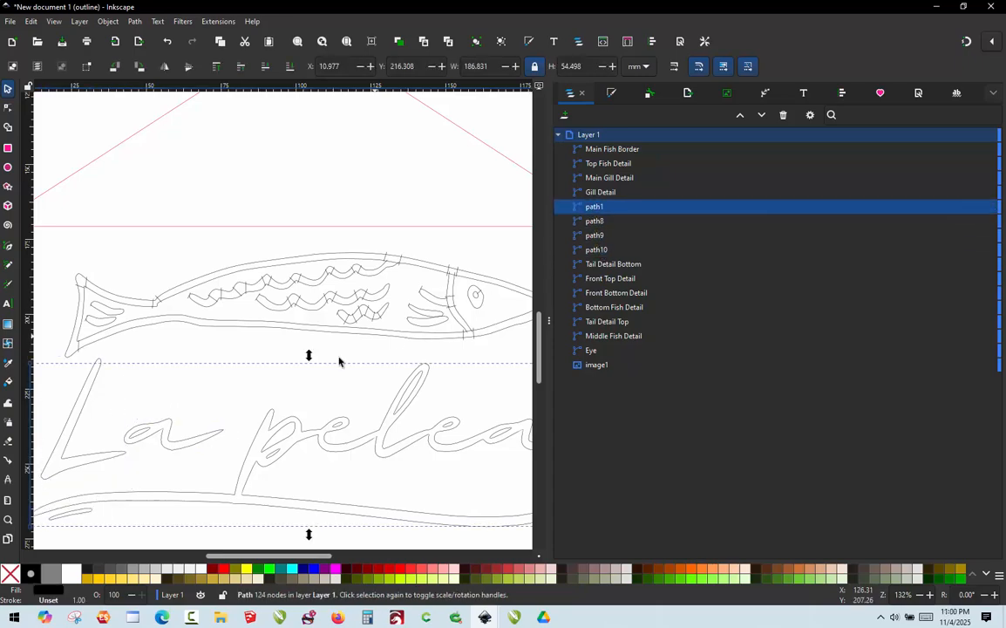
click(389, 236)
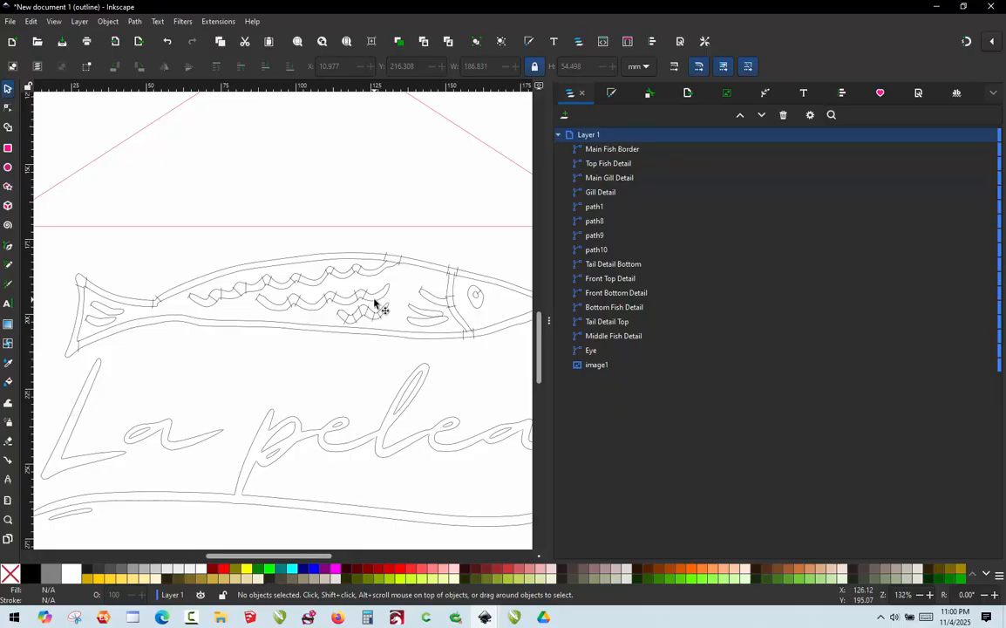
Select all the fish satins, preview their stitch-out and jumps in the Ink/Stitch Params window, close it and deselect
ctrl+scroll(375, 303, down, 1)
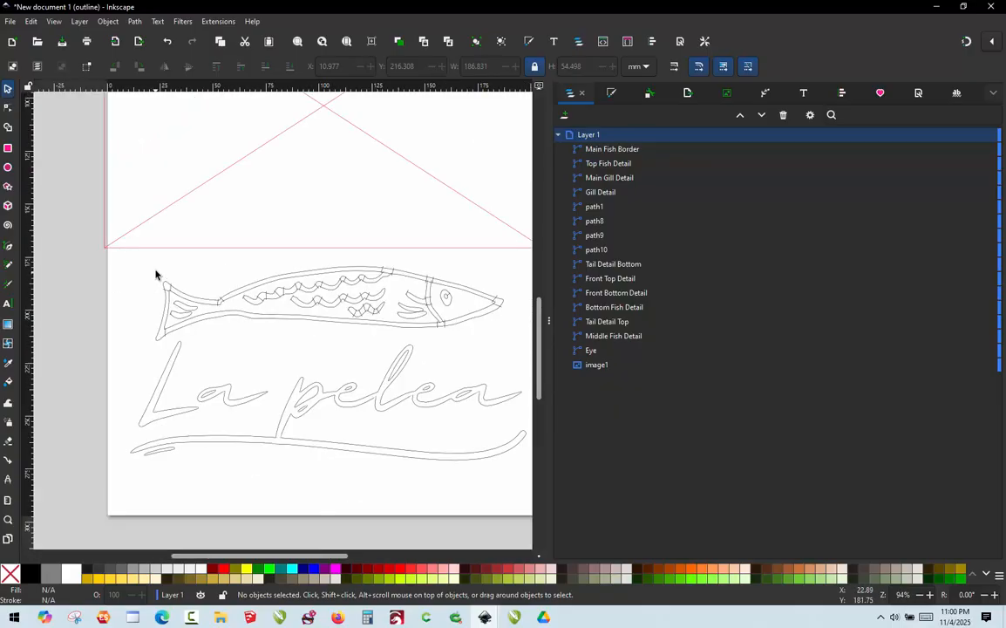
drag(157, 275, 523, 351)
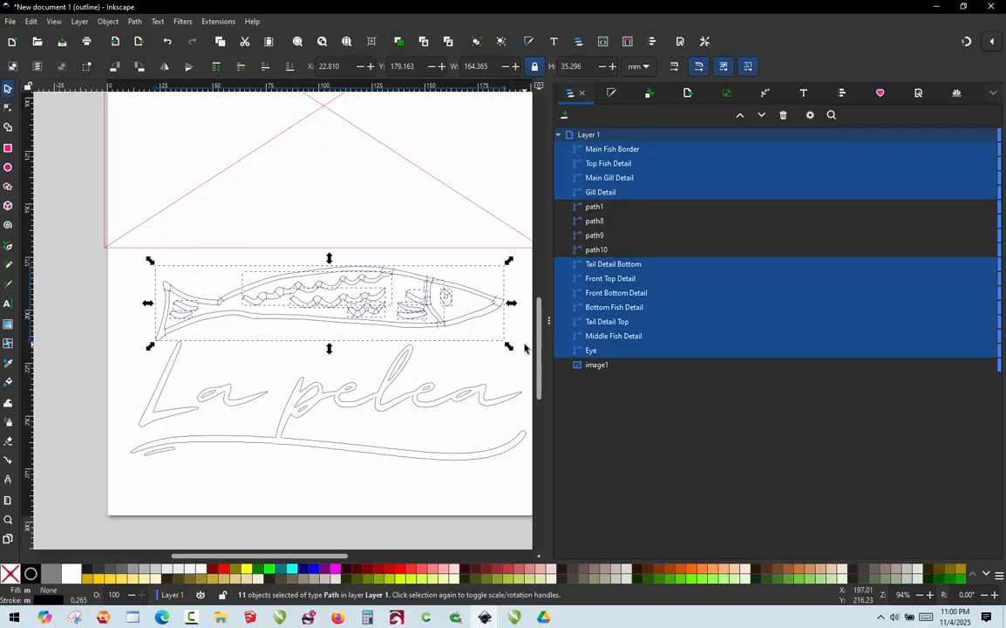
key(ctrl+alt+c)
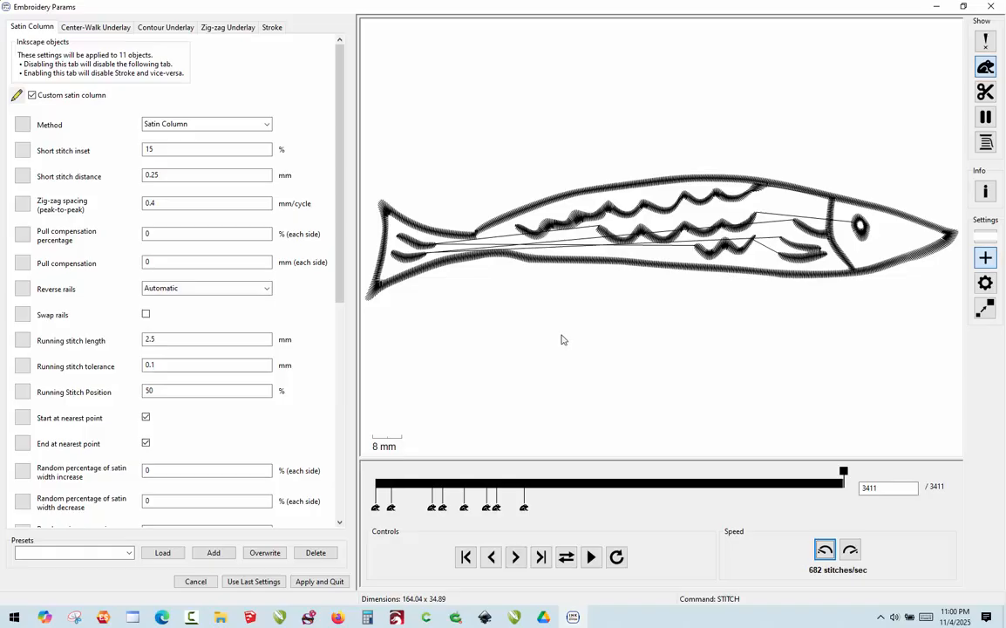
click(991, 7)
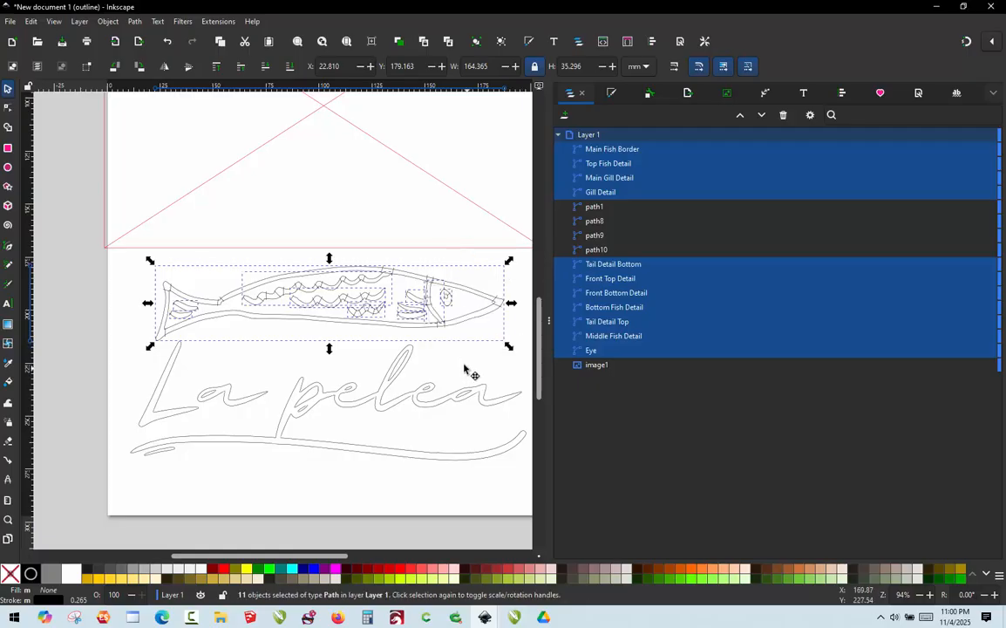
click(465, 367)
Begin a selection in stitching order with Tail Detail Top, Tail Detail Bottom, Middle Fish Detail and Bottom Fish Detail
scroll(406, 293, down, 2)
scroll(415, 317, up, 2)
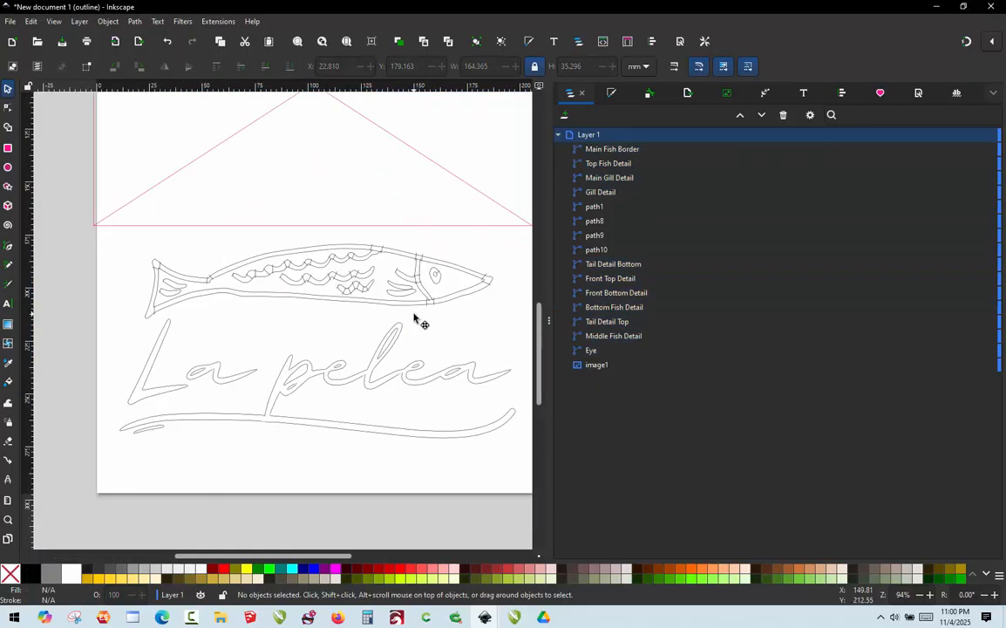
scroll(415, 318, down, 1)
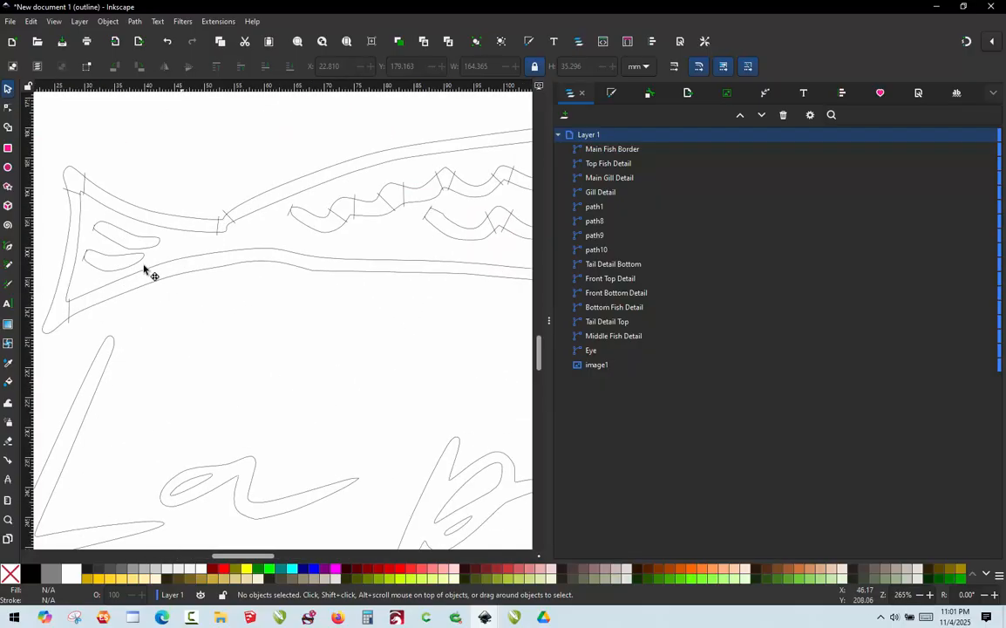
ctrl+scroll(202, 307, up, 3)
click(117, 244)
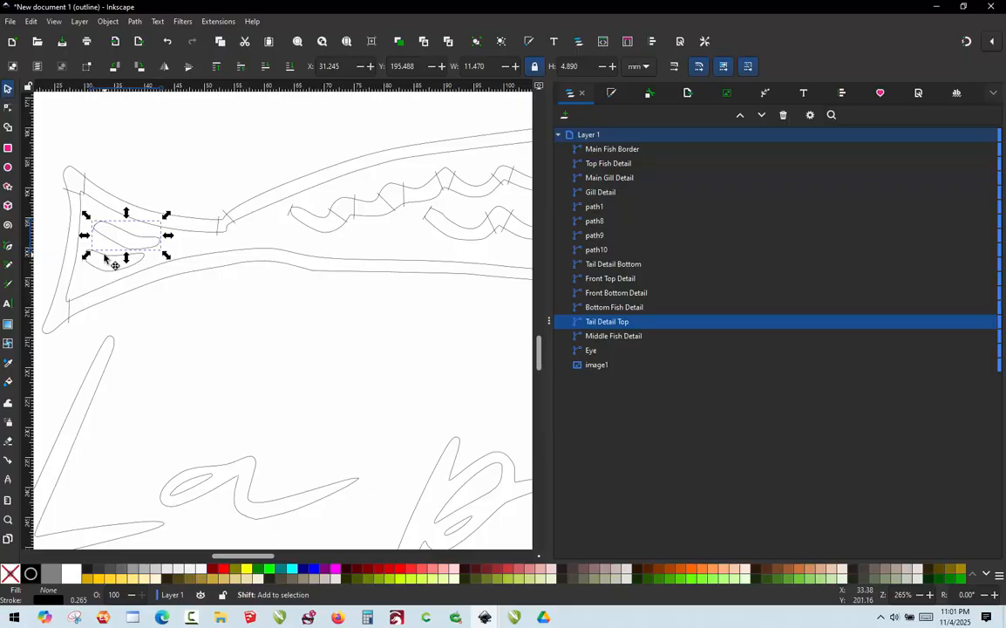
shift+click(107, 260)
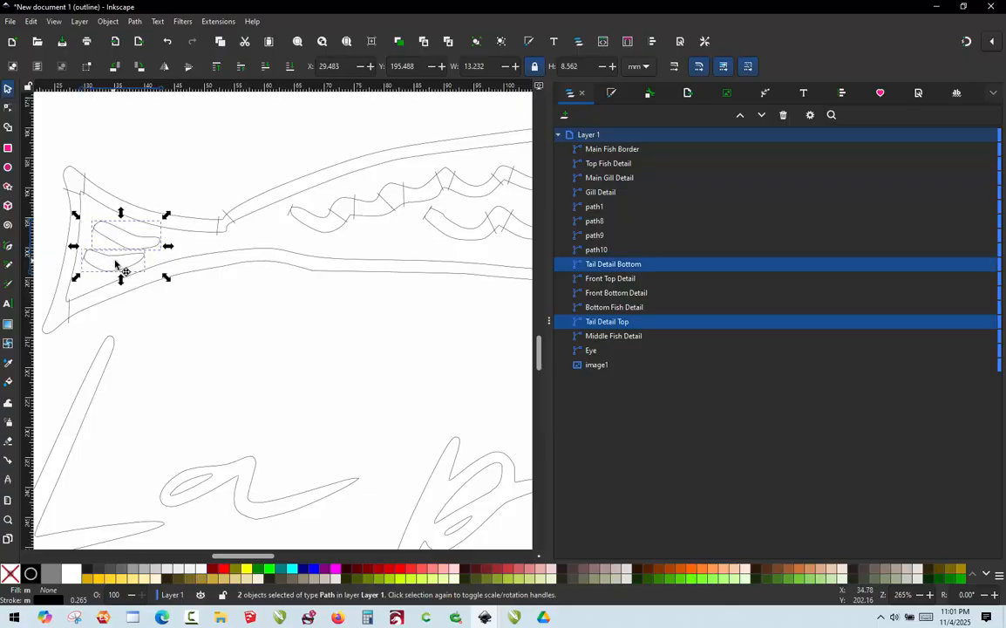
ctrl+scroll(114, 264, down, 1)
ctrl+scroll(117, 266, down, 2)
ctrl+scroll(265, 202, up, 3)
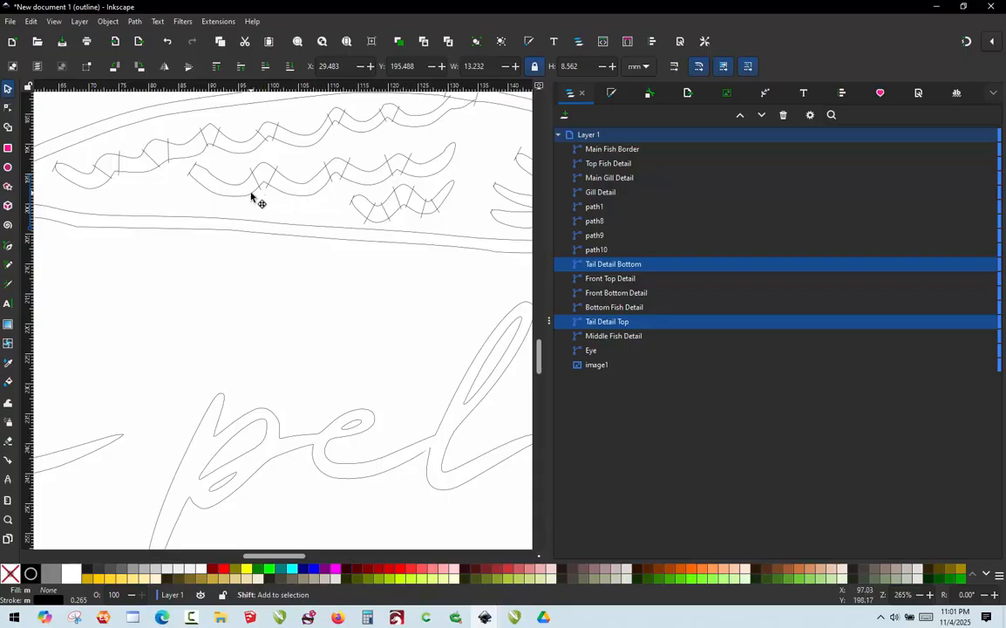
shift+click(252, 197)
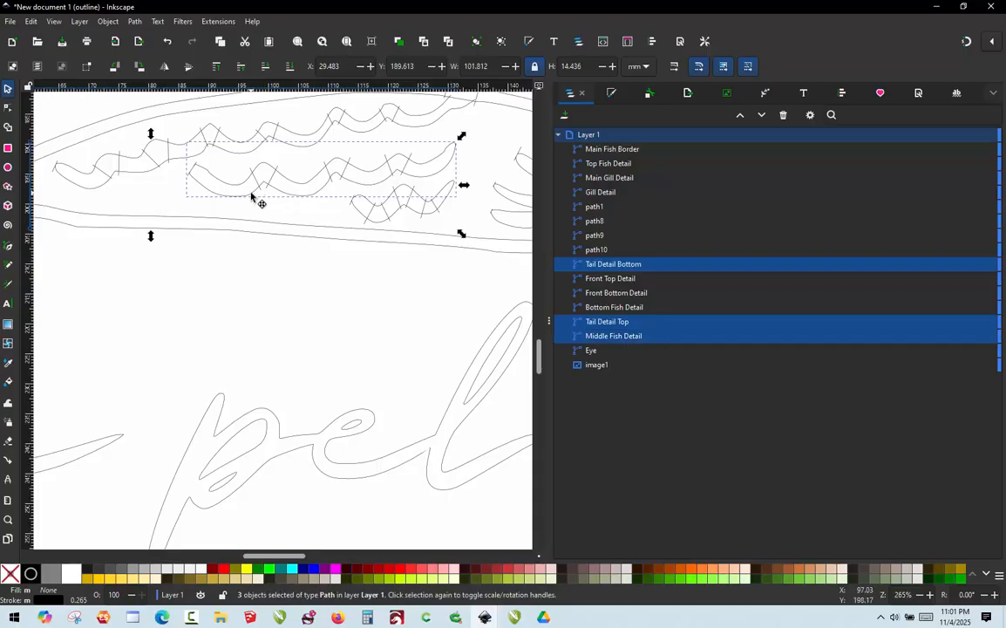
shift+click(384, 225)
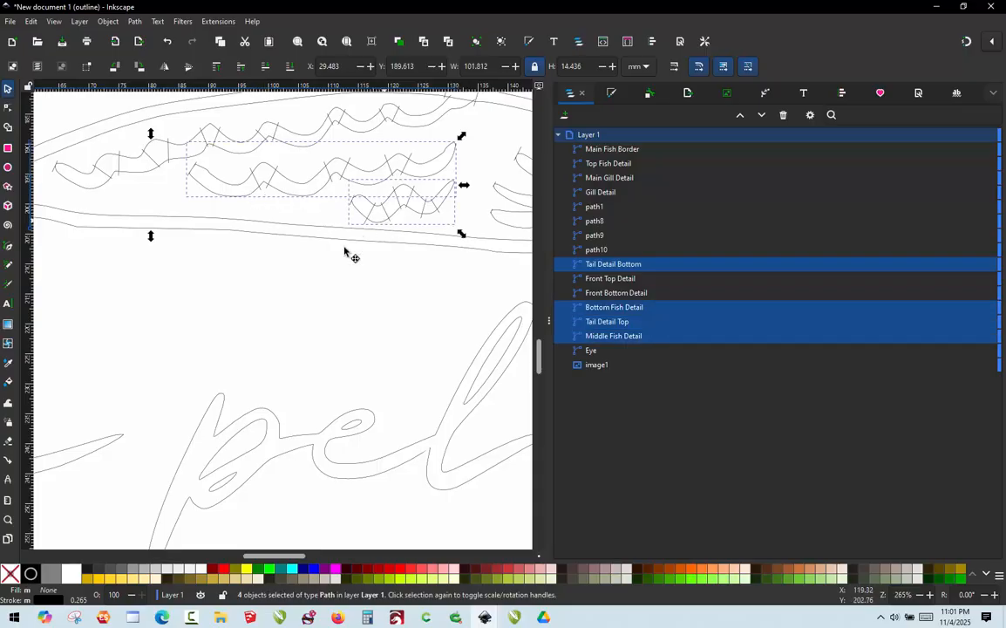
Add Front Top Detail, Front Bottom Detail and Eye, in that order, to the ordered selection
ctrl+scroll(275, 277, down, 2)
ctrl+scroll(383, 249, up, 1)
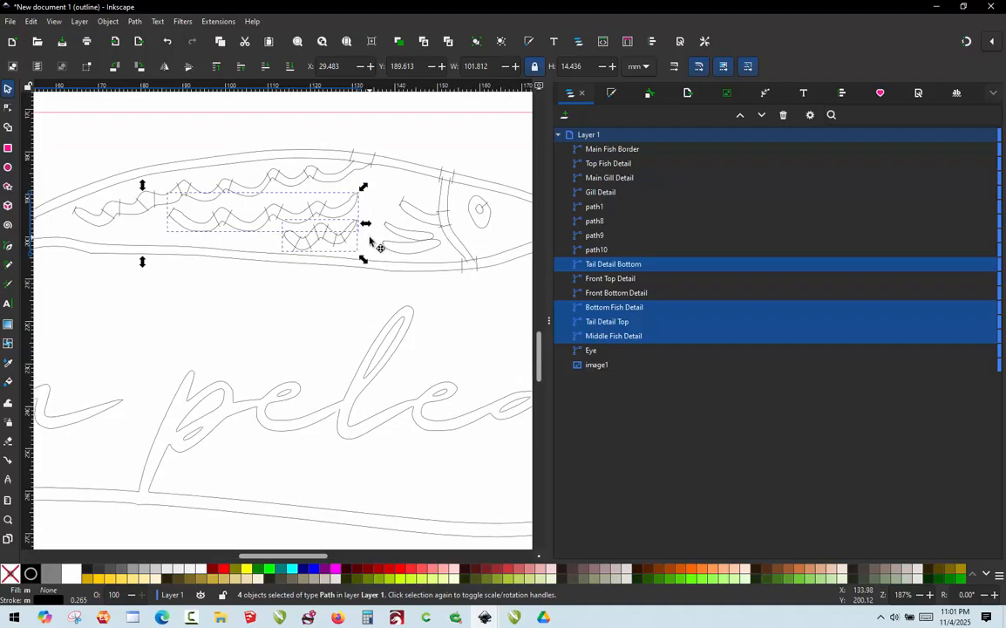
ctrl+scroll(420, 236, up, 2)
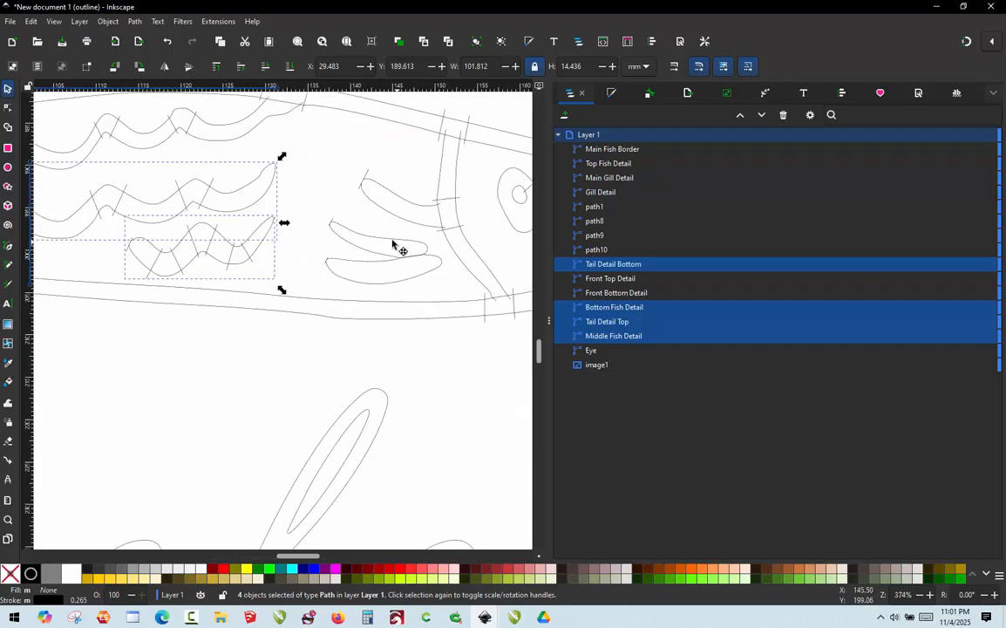
shift+click(390, 243)
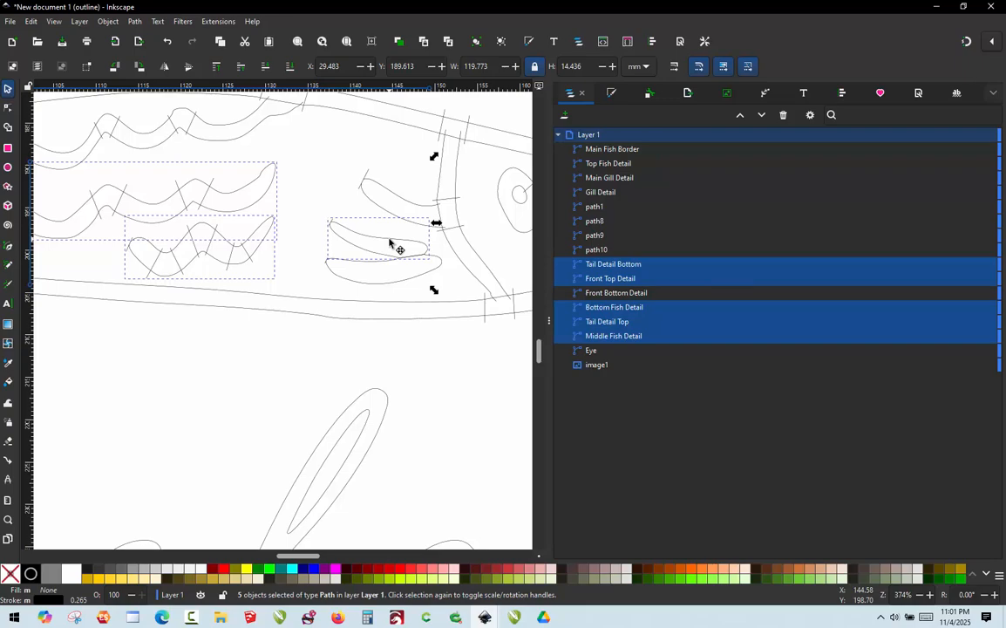
shift+click(399, 282)
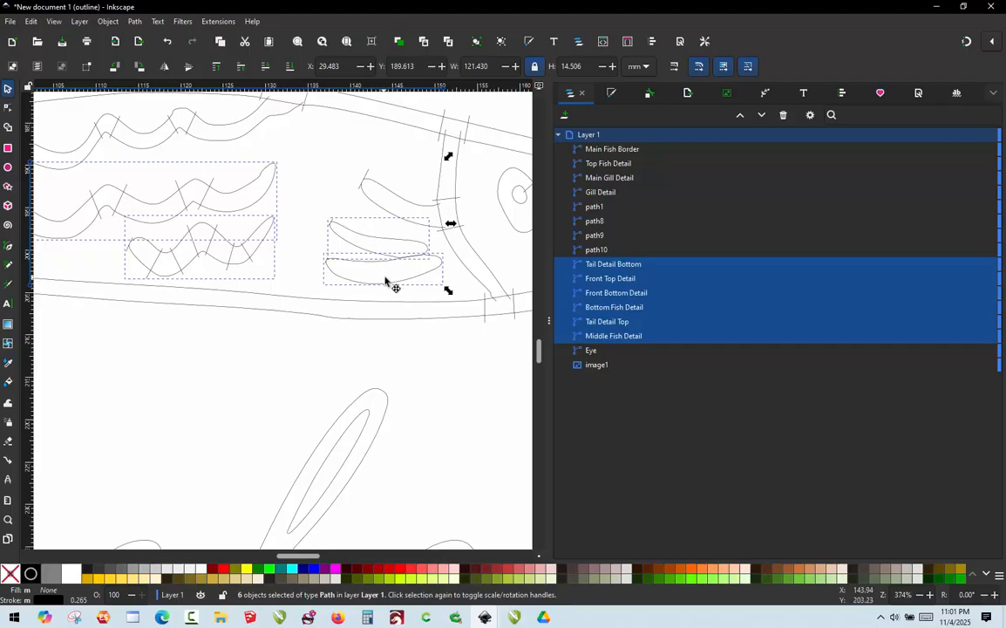
scroll(348, 254, down, 1)
scroll(349, 253, up, 1)
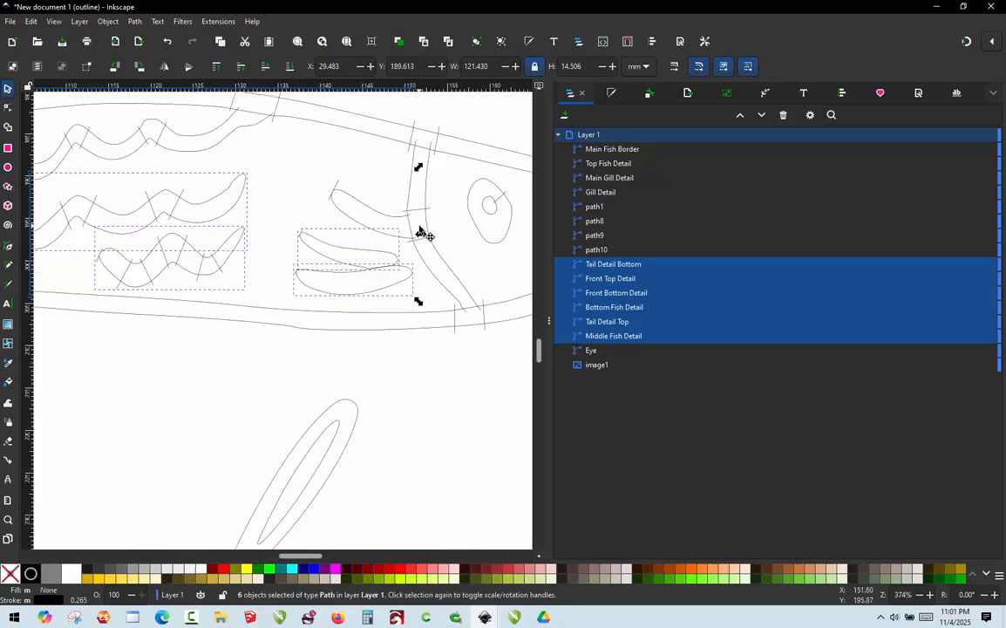
shift+click(481, 237)
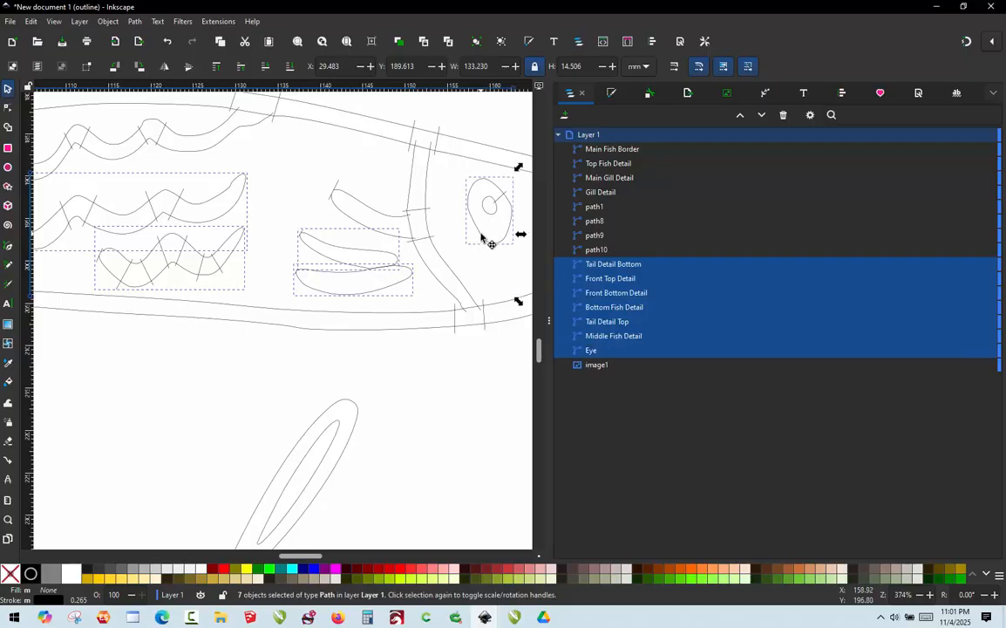
Complete the ordered selection by adding Gill Detail, Main Gill Detail, Top Fish Detail and finally Main Fish Border
scroll(452, 236, down, 2)
scroll(419, 190, up, 2)
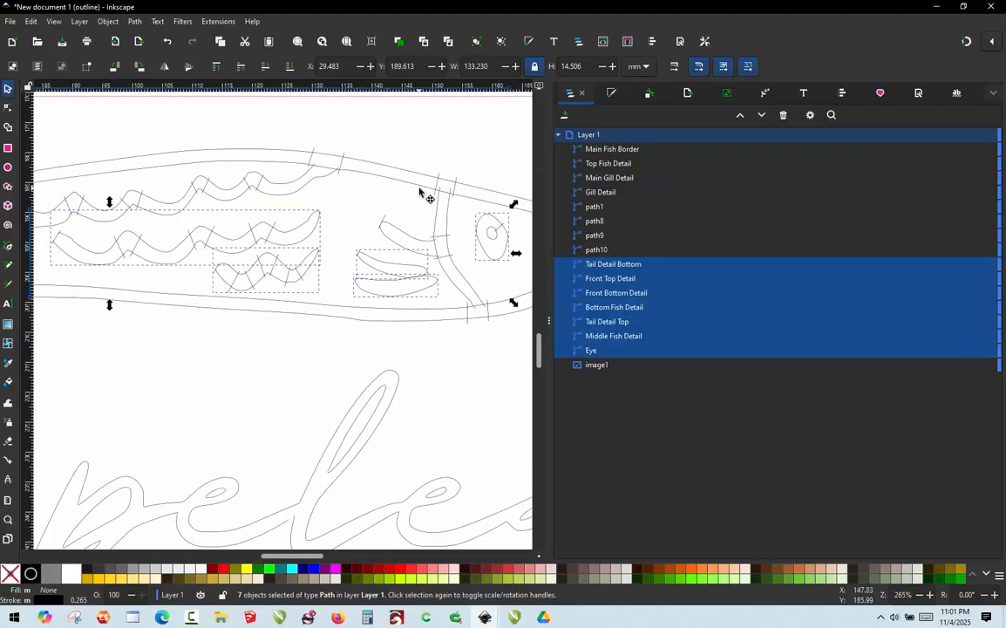
shift+click(392, 251)
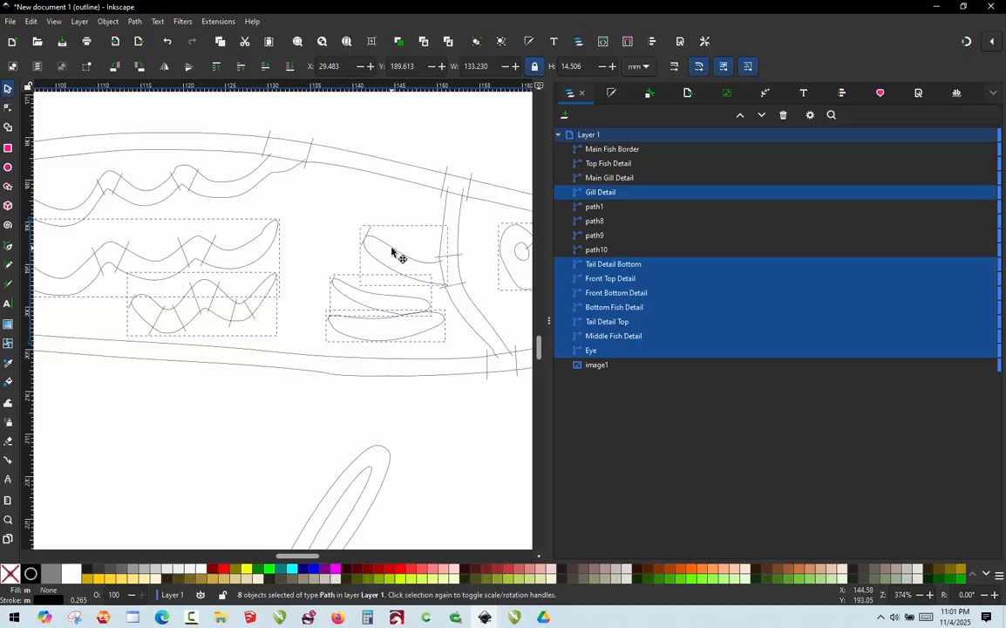
shift+click(458, 225)
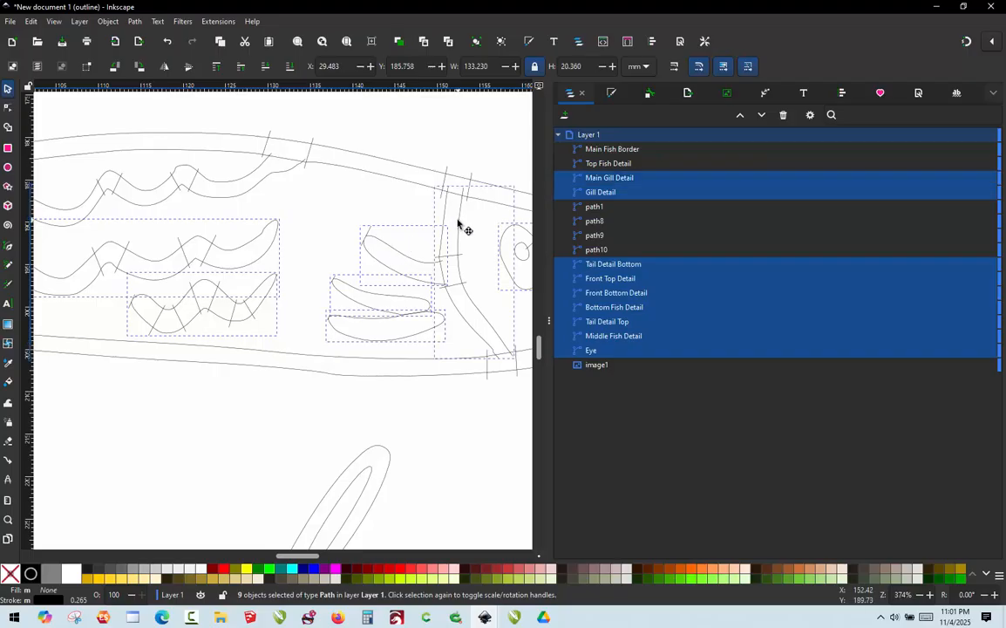
shift+click(257, 188)
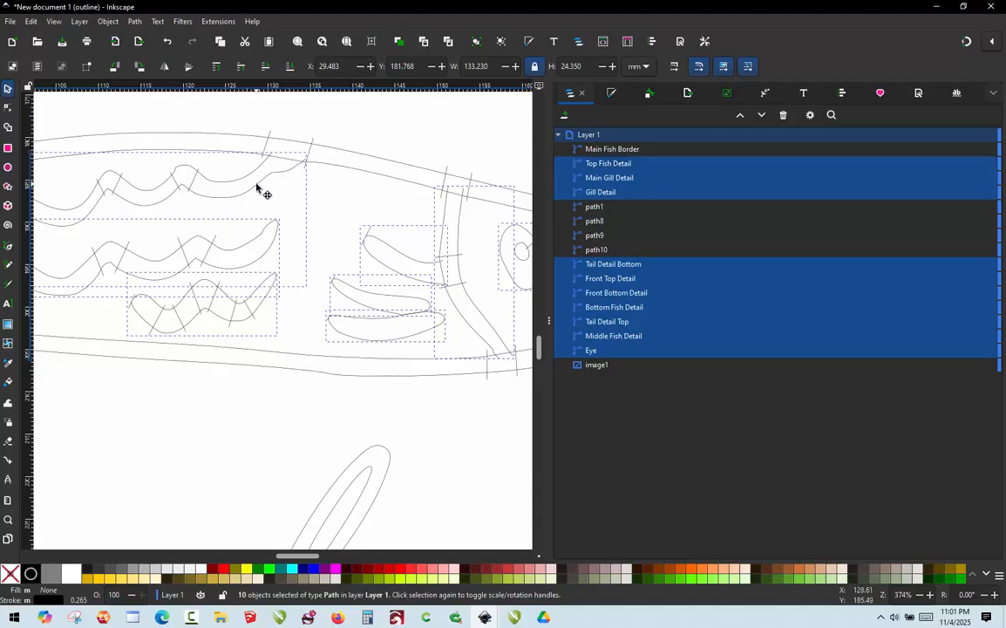
shift+click(354, 175)
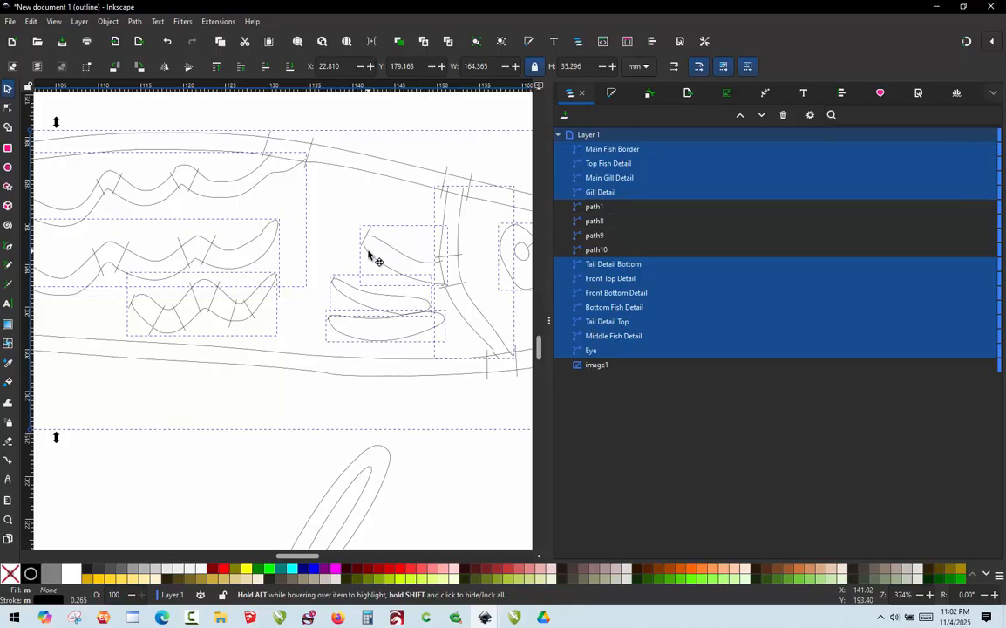
Re-stack the selected fish satins in order of selection with the Ink/Stitch edit command
click(215, 22)
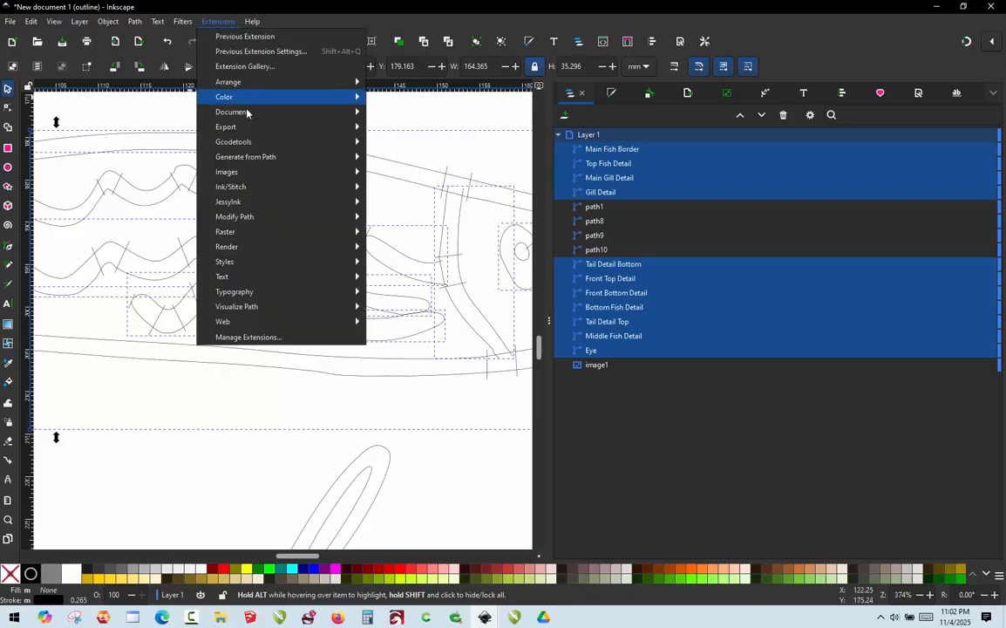
mouse_move(259, 189)
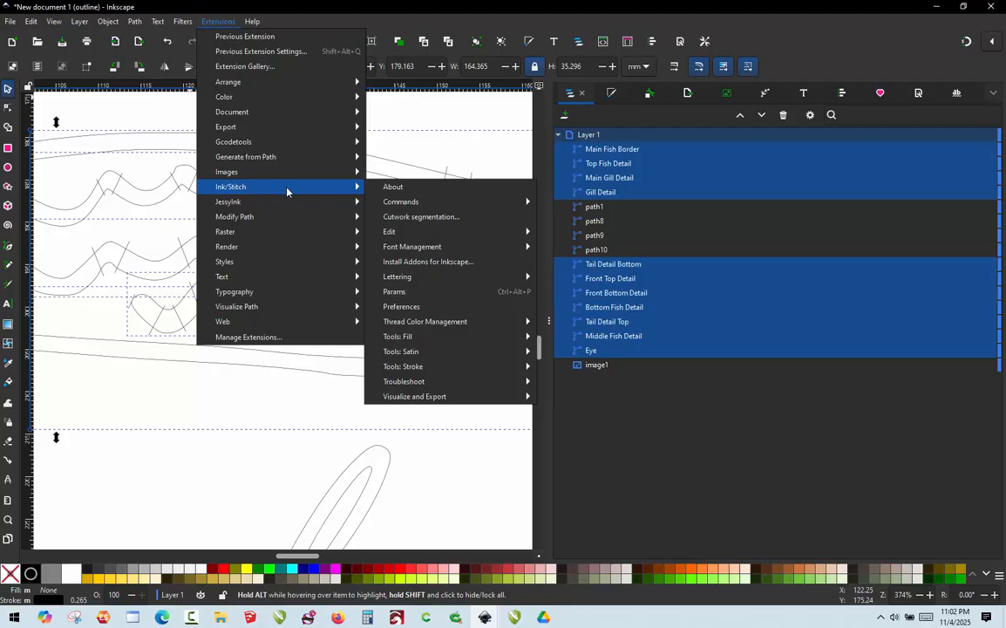
mouse_move(437, 254)
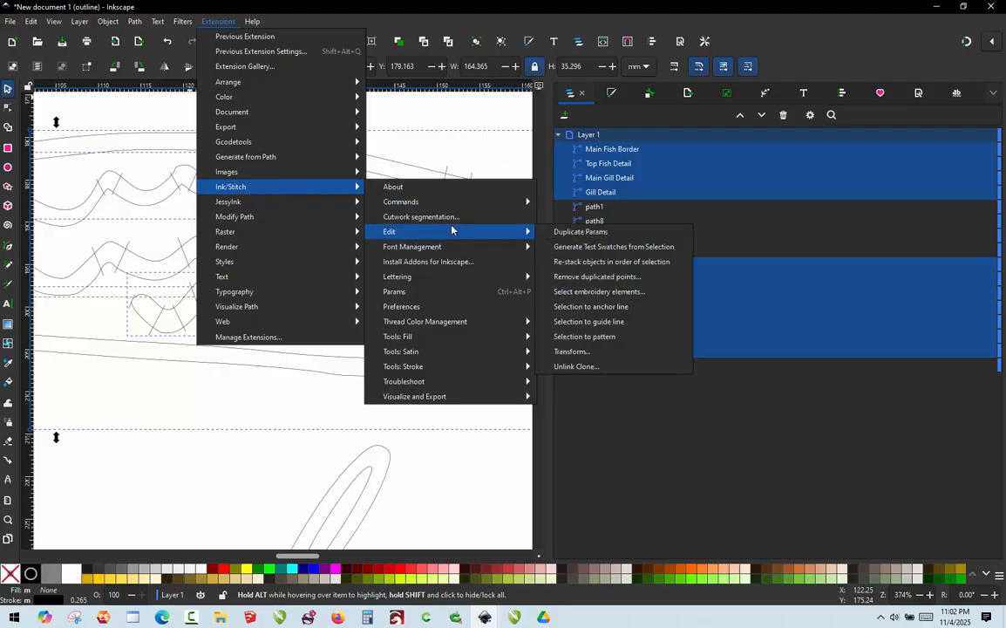
mouse_move(450, 236)
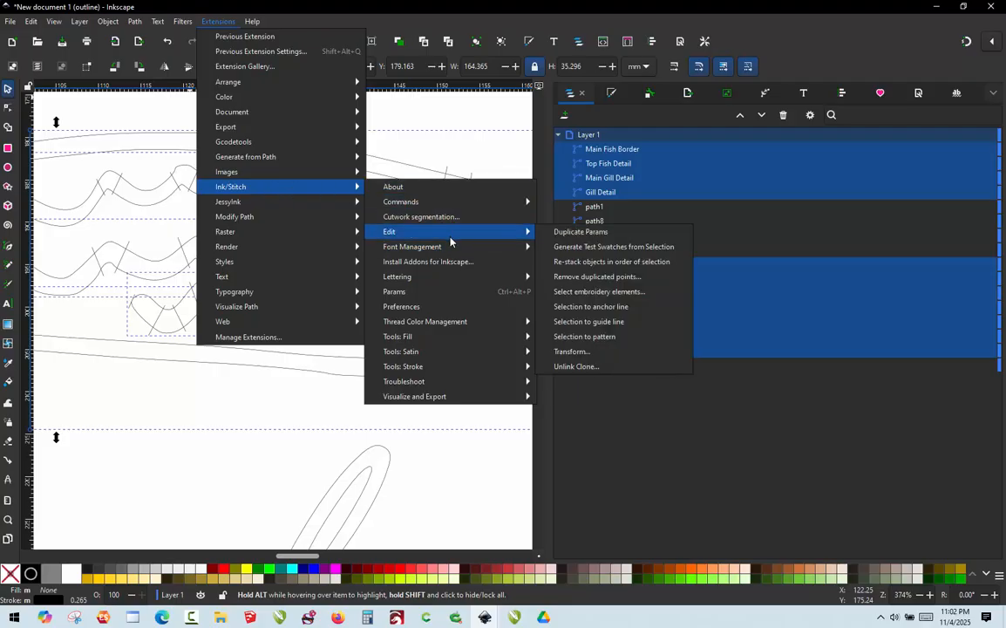
click(633, 264)
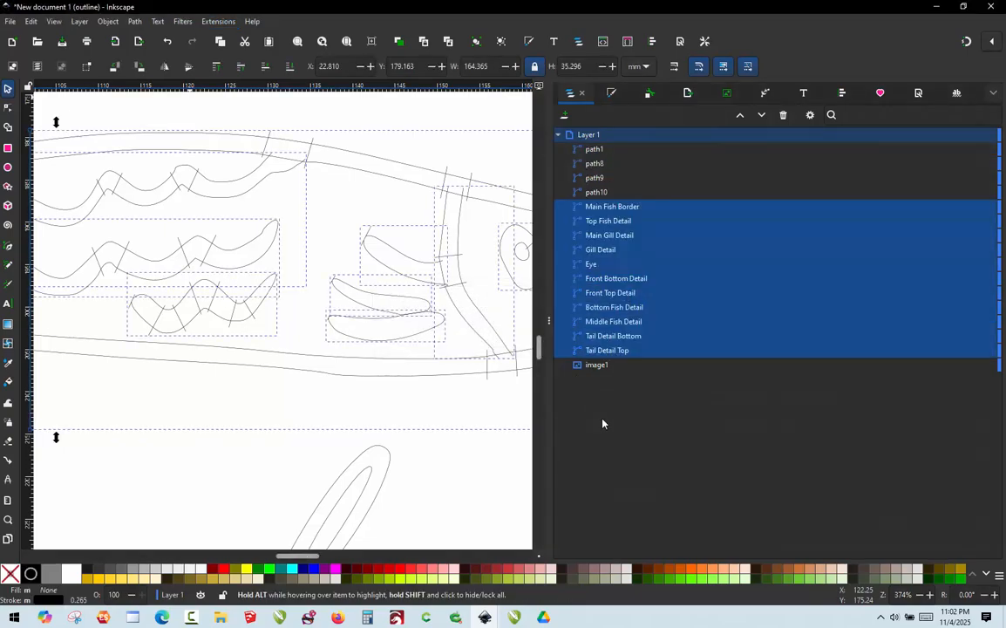
Preview the re-stacked fish in Ink/Stitch Params, examine the nearest-point start and end options and the remaining jumps, then apply and close
scroll(359, 229, down, 3)
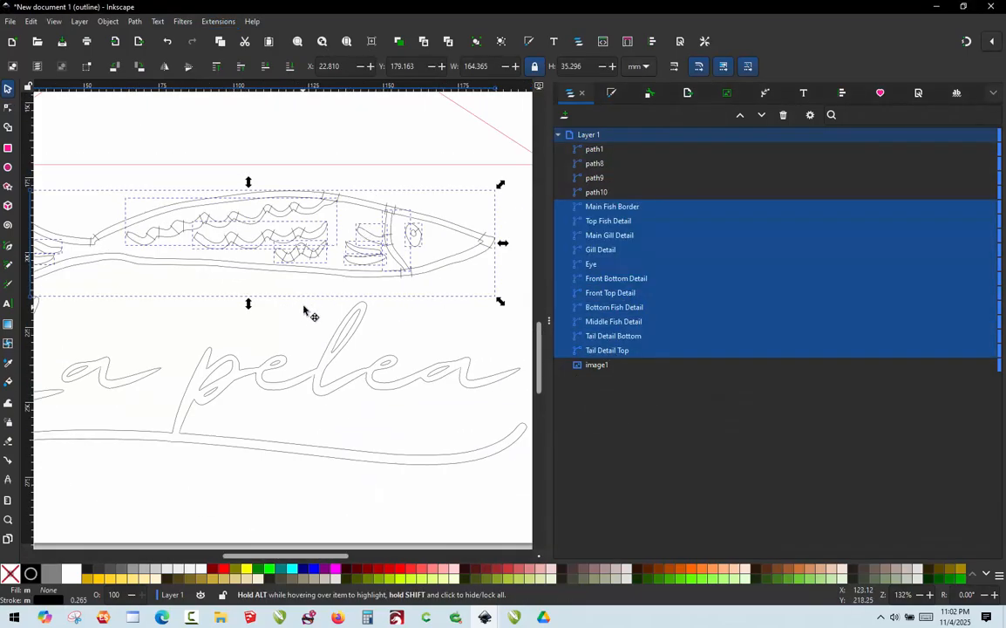
key(alt+q)
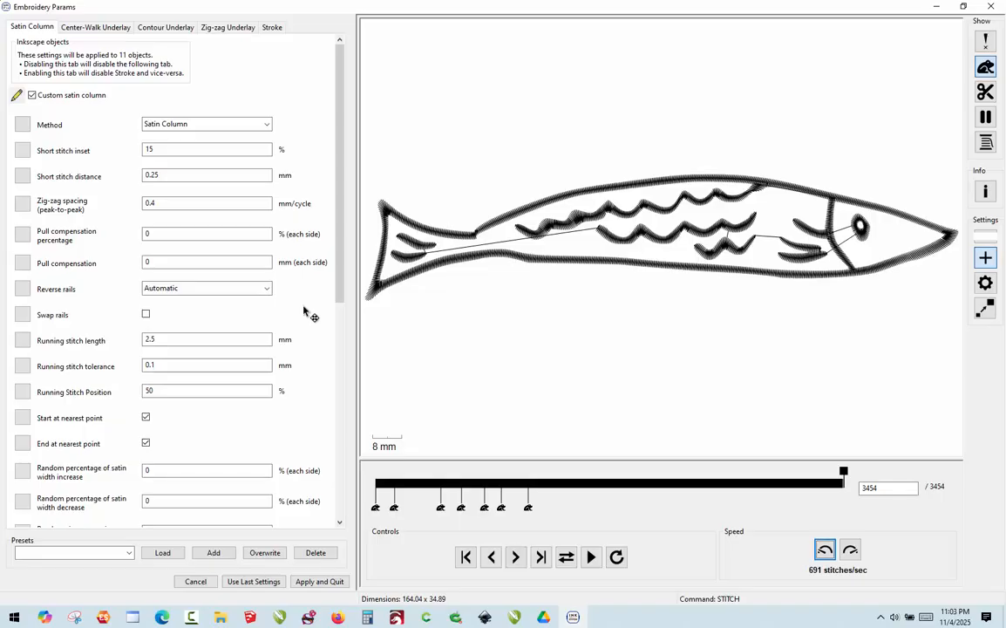
scroll(304, 313, down, 3)
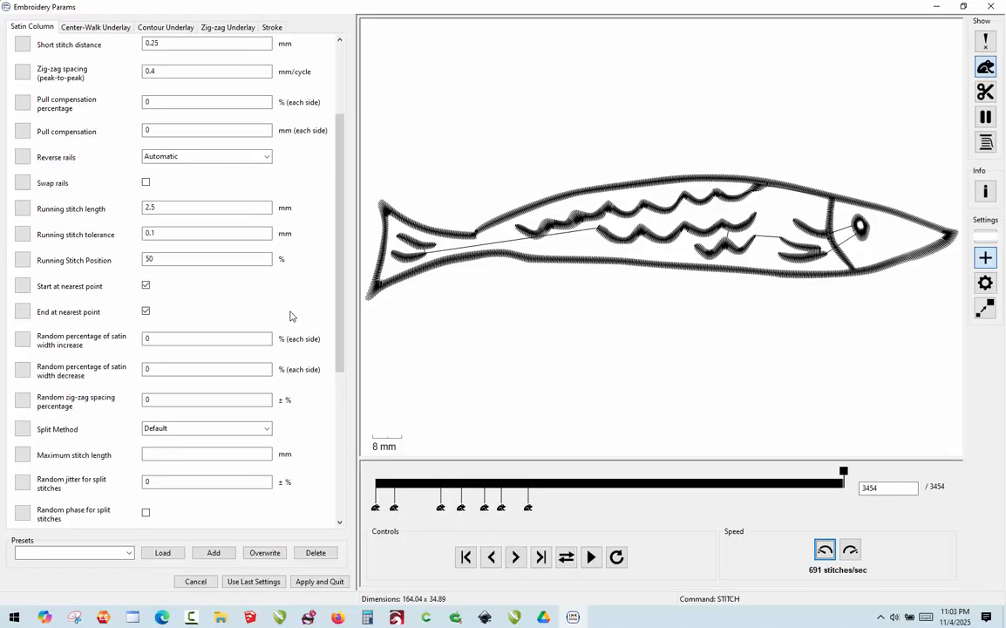
scroll(290, 316, down, 3)
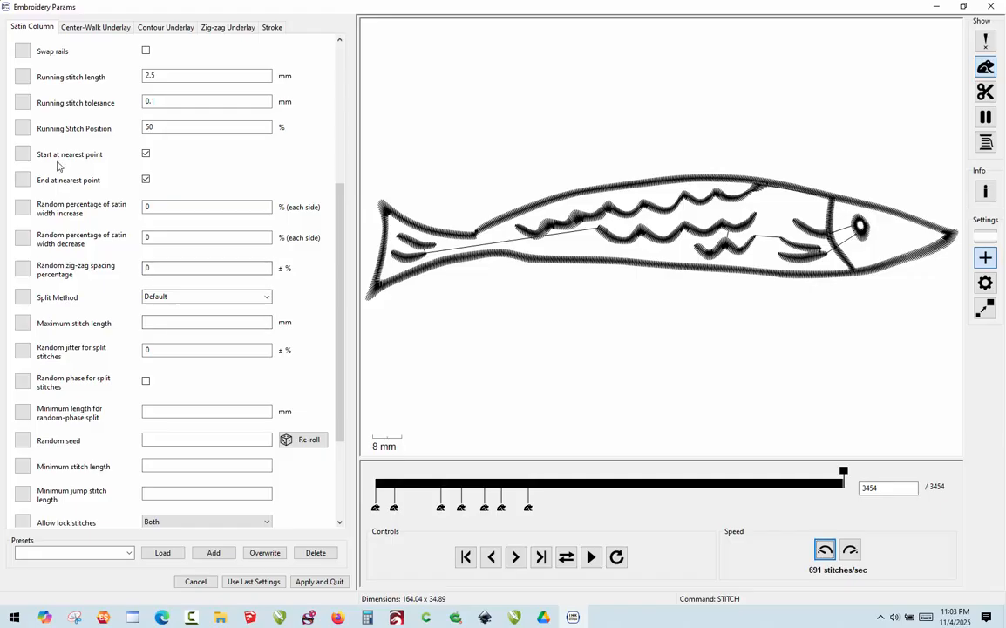
mouse_move(74, 183)
scroll(384, 245, up, 1)
scroll(425, 252, up, 2)
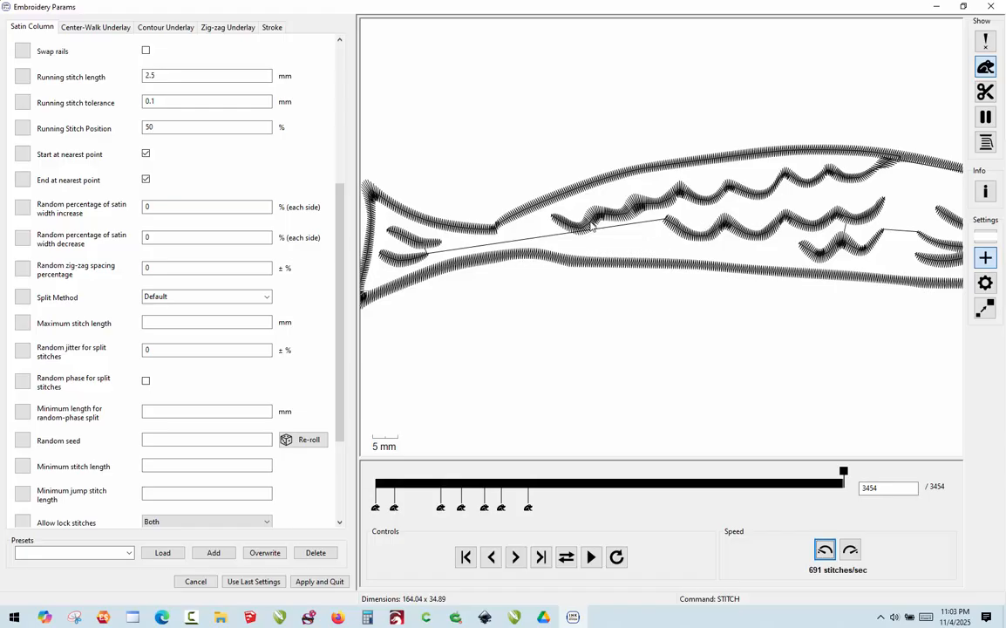
scroll(543, 251, down, 2)
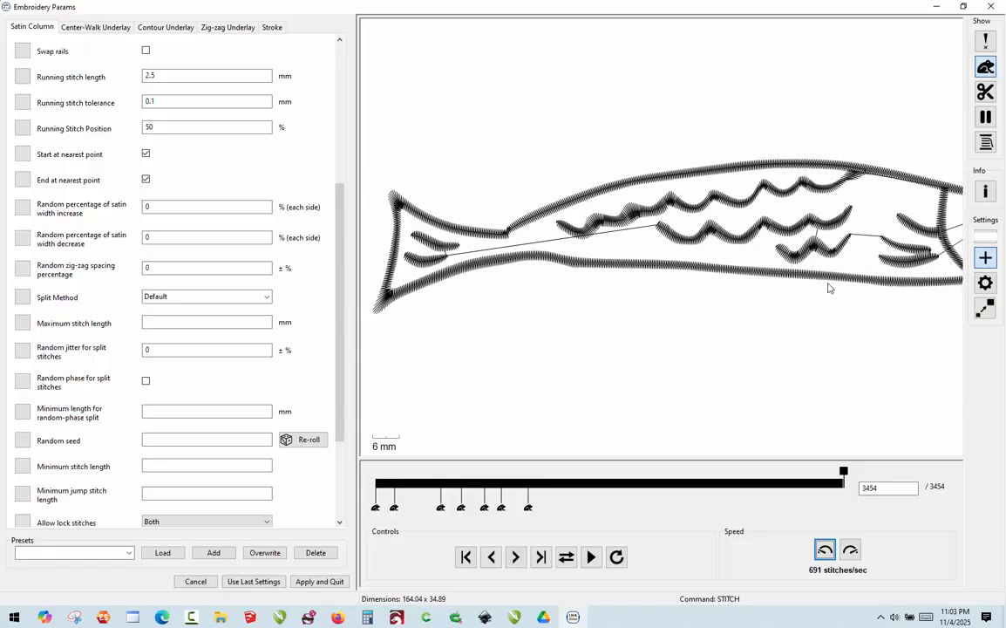
scroll(545, 257, down, 2)
scroll(660, 251, up, 3)
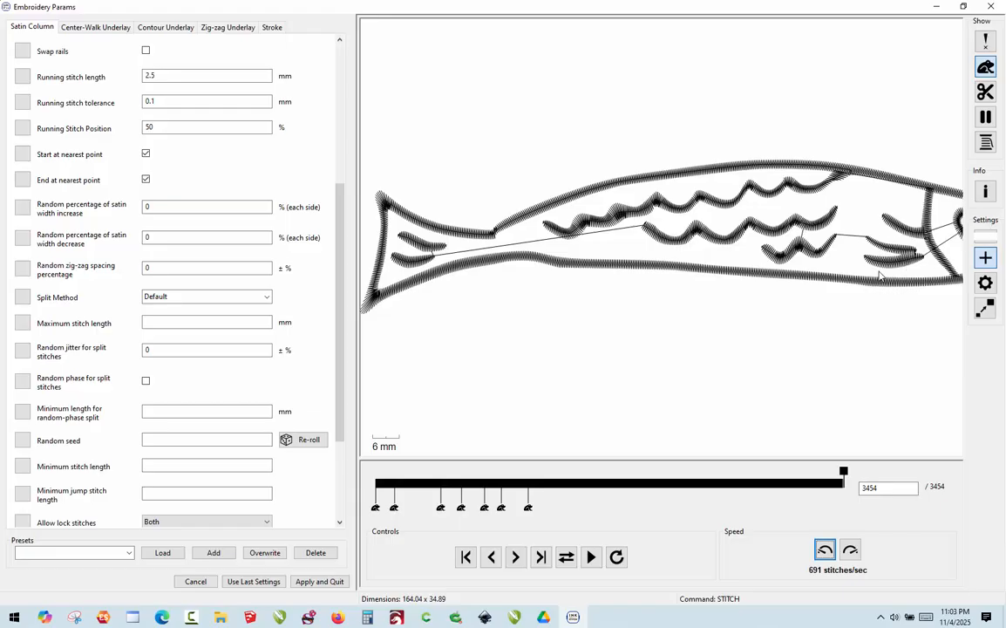
click(326, 580)
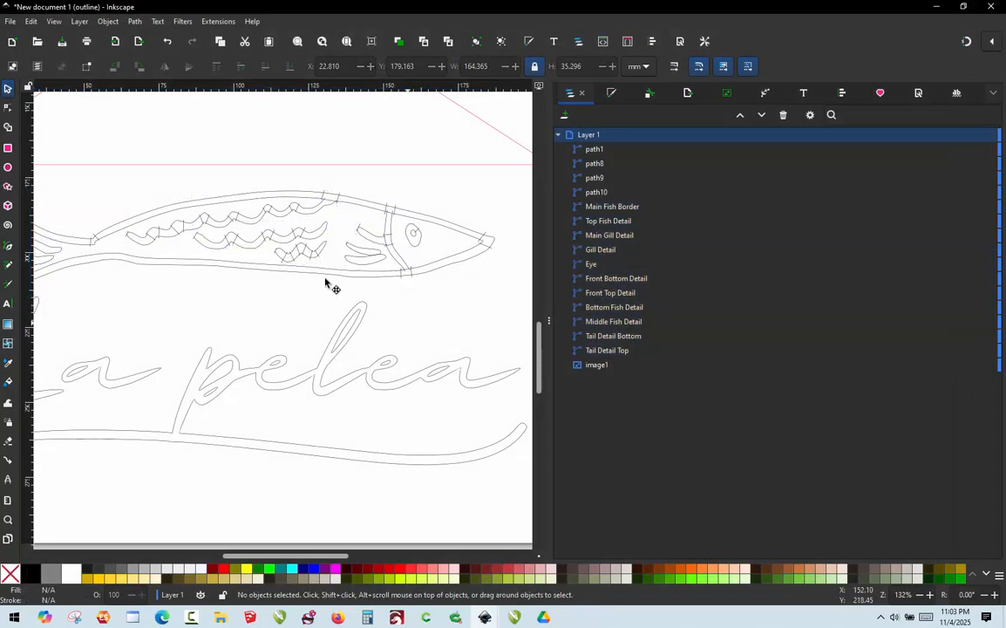
Move Bottom Fish Detail directly below Middle Fish Detail in the layer's stacking order
scroll(323, 251, up, 2)
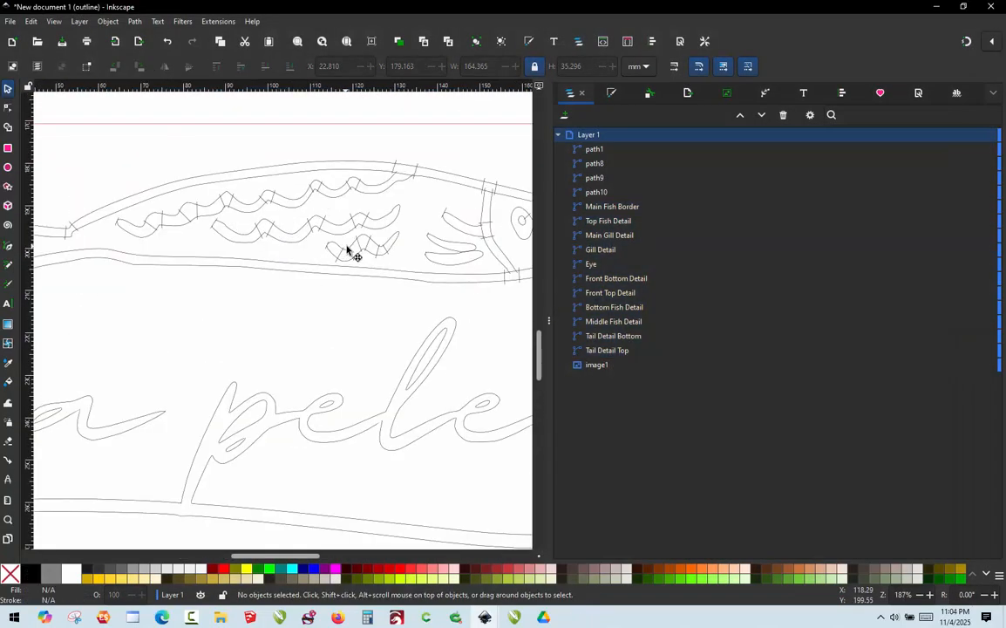
scroll(214, 268, down, 3)
scroll(179, 252, up, 2)
click(177, 251)
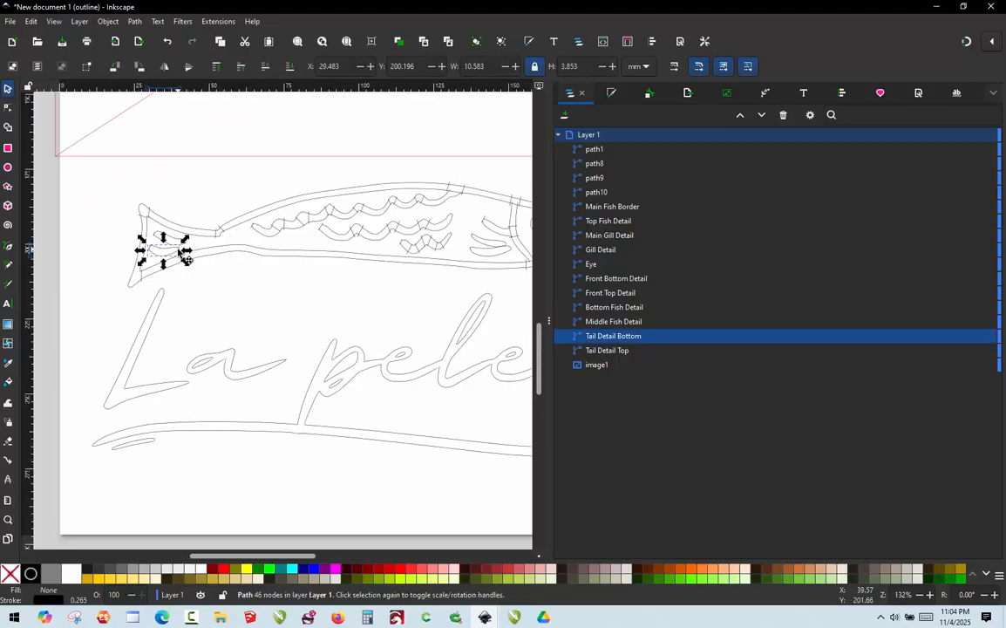
click(419, 255)
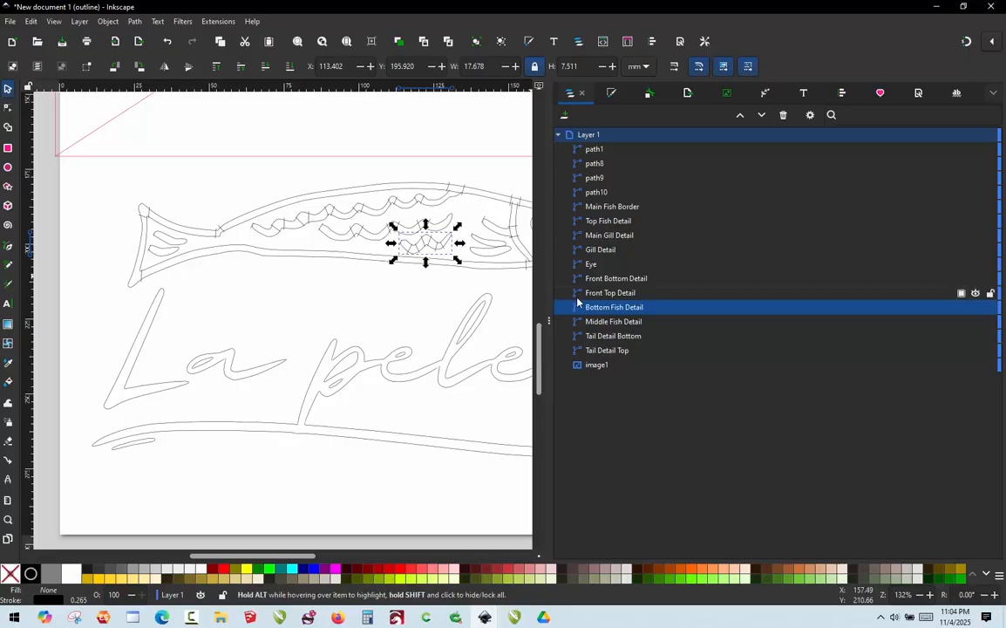
drag(593, 310, 602, 327)
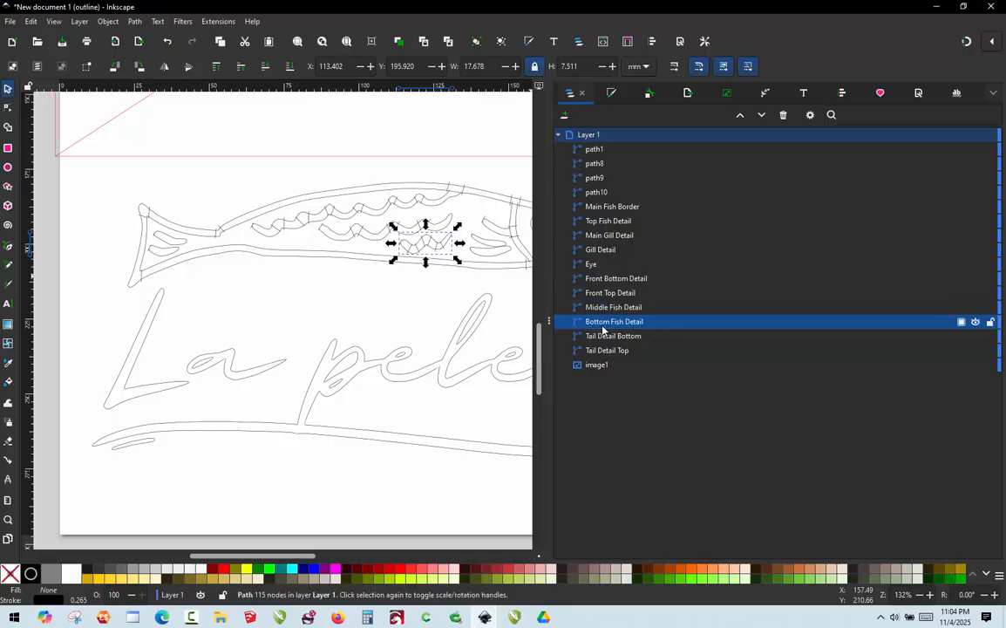
Check the stitching order by selecting Middle Fish Detail, Front Top Detail, Front Bottom Detail and Eye in turn, then deselect
click(612, 308)
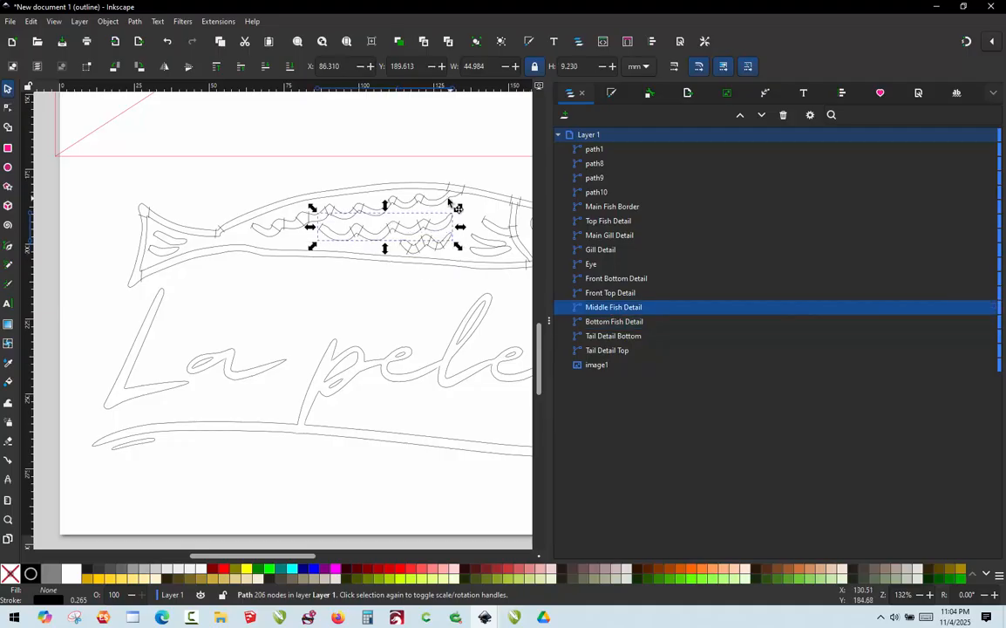
click(577, 291)
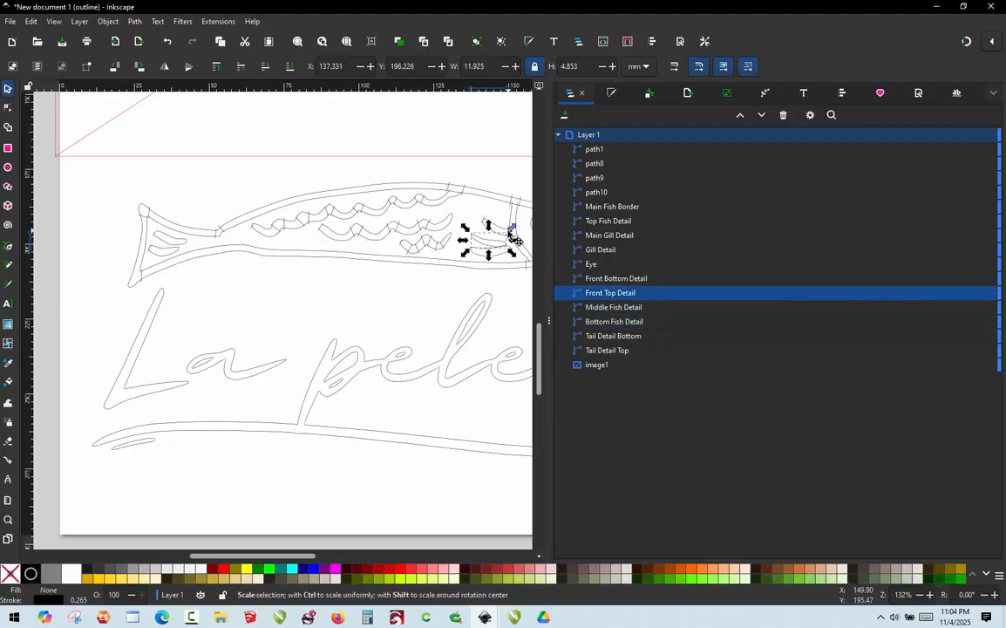
click(607, 279)
scroll(327, 301, down, 1)
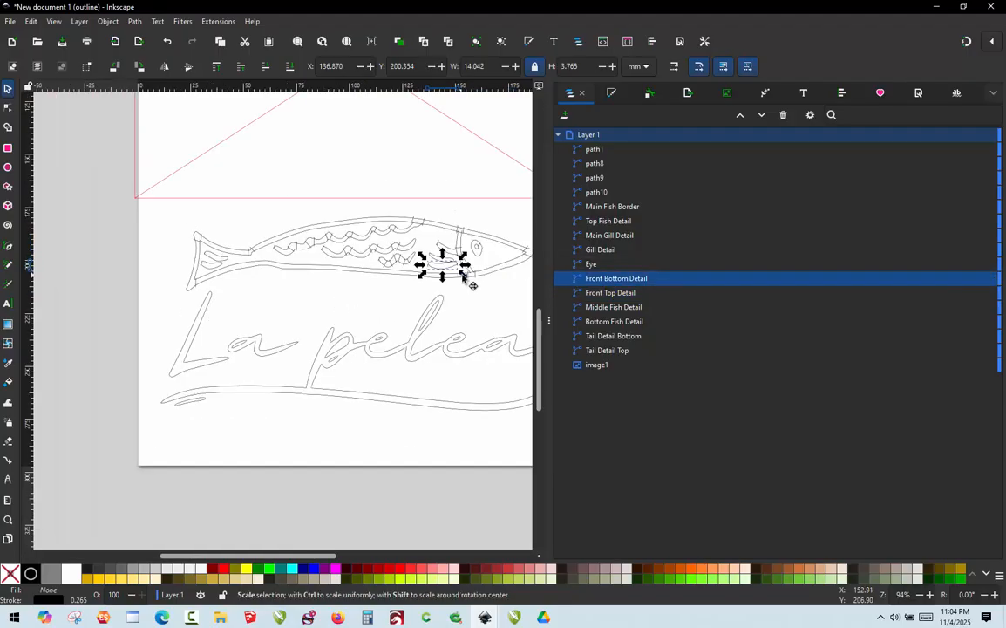
scroll(461, 266, up, 1)
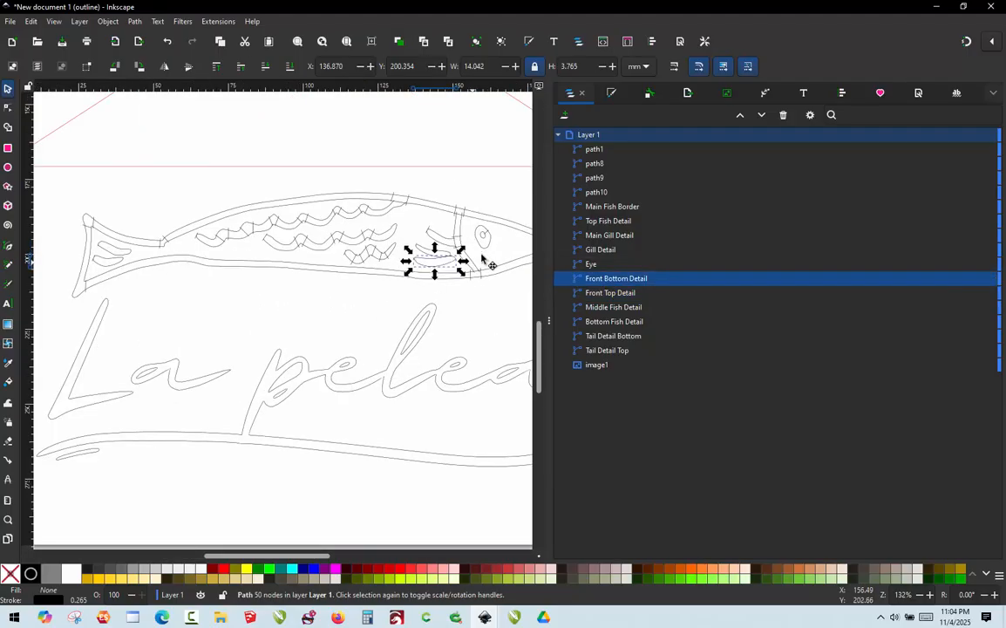
click(590, 264)
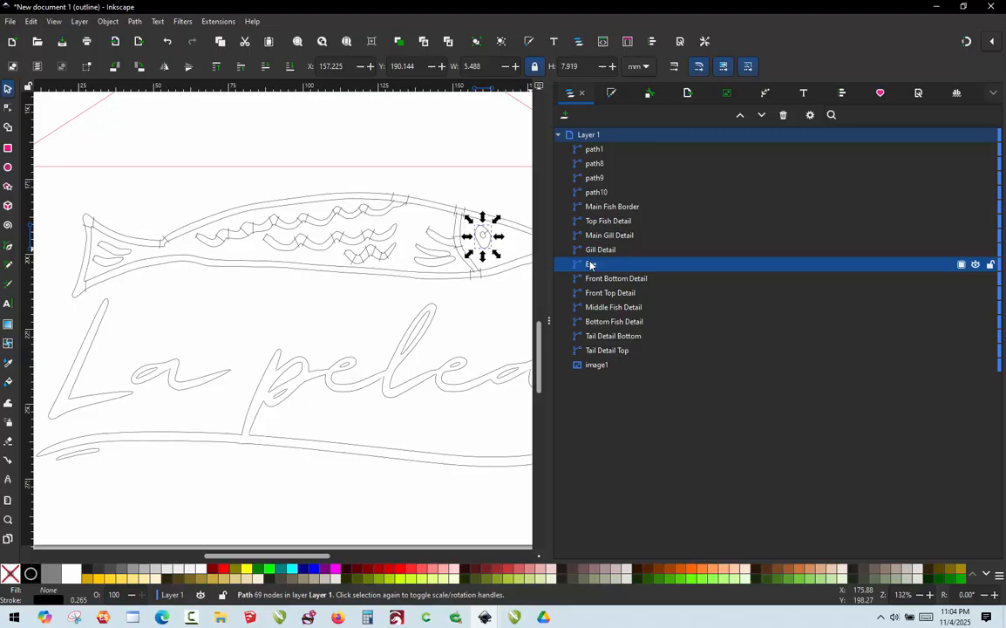
click(477, 304)
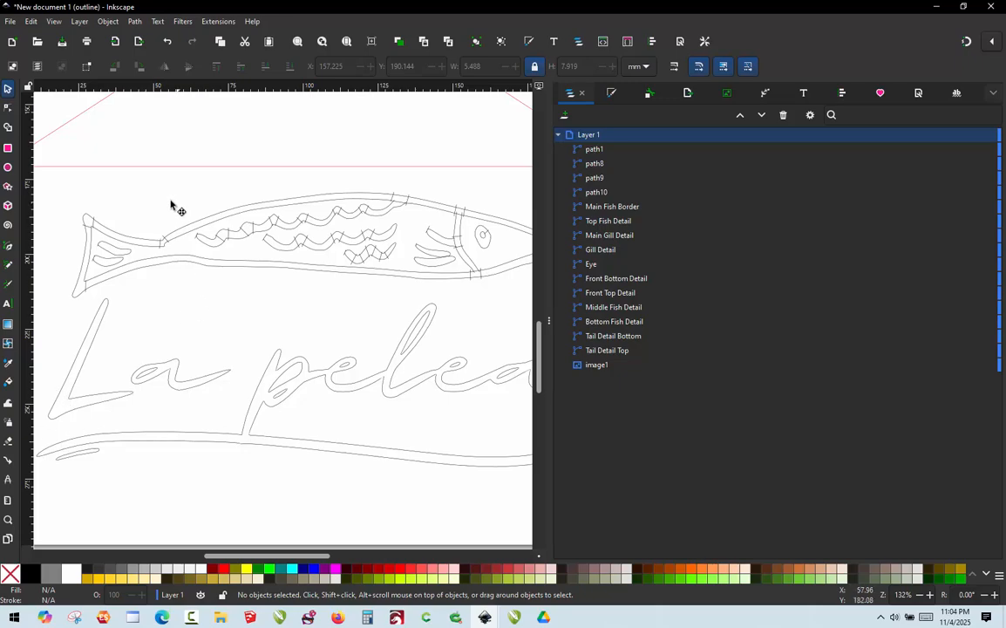
Select all the fish satins, preview the revised stitch-out in Ink/Stitch Params, apply and close it, and deselect
ctrl+scroll(389, 262, down, 1)
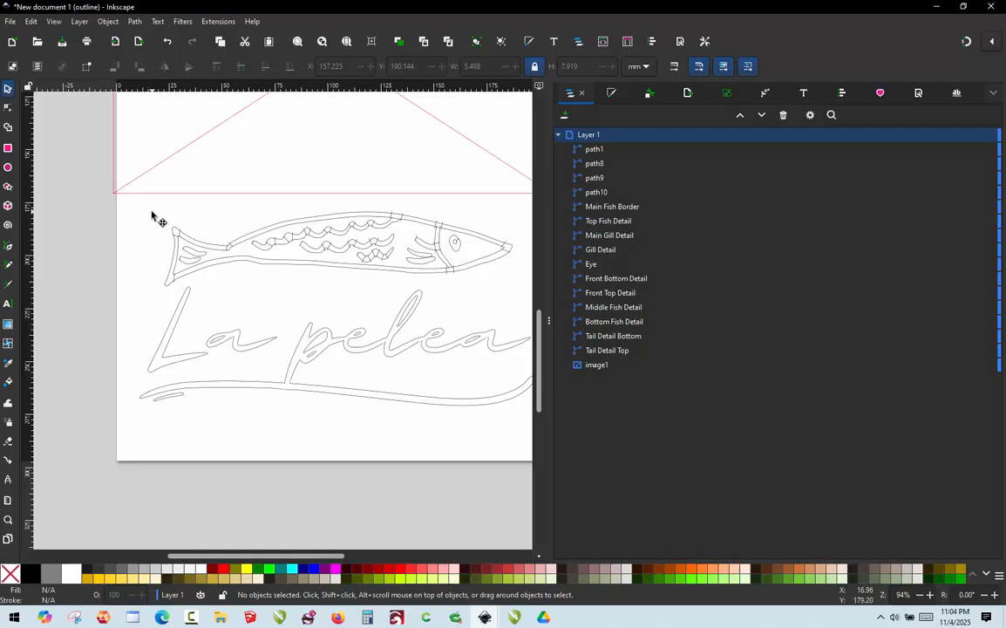
drag(148, 207, 522, 294)
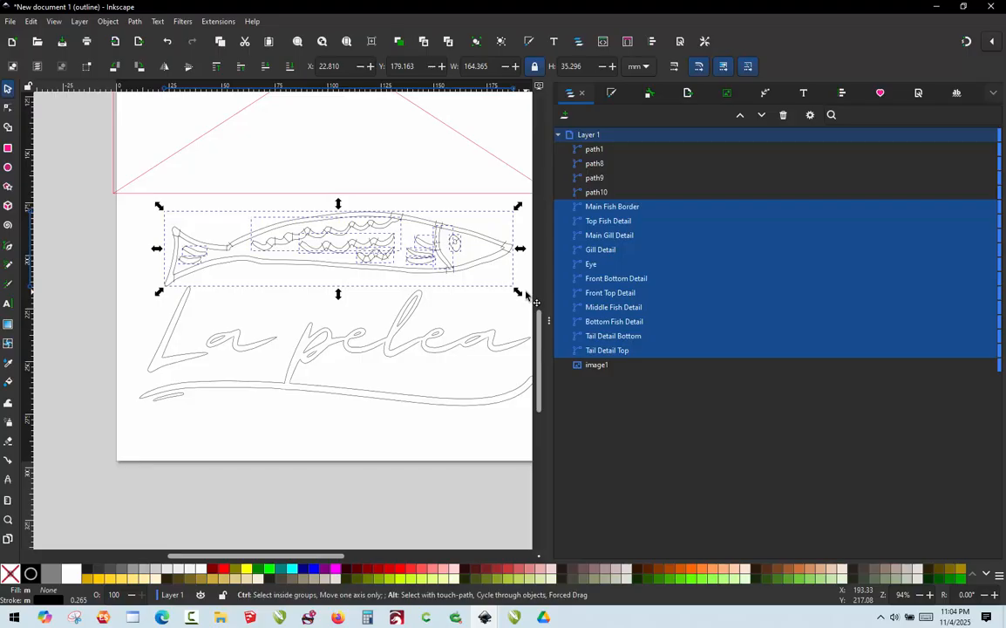
key(ctrl+alt+l)
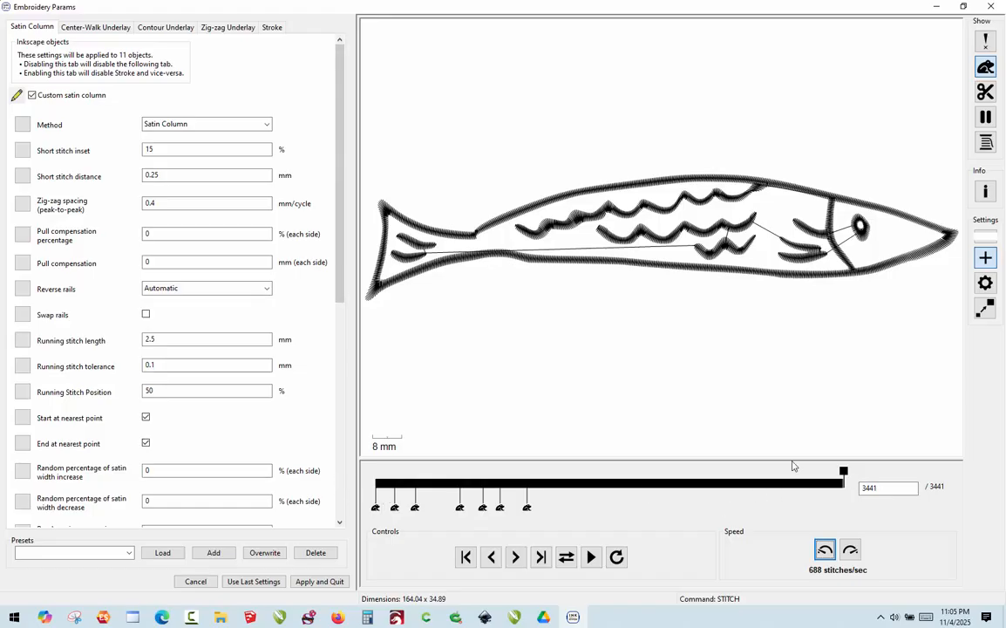
click(319, 582)
click(340, 432)
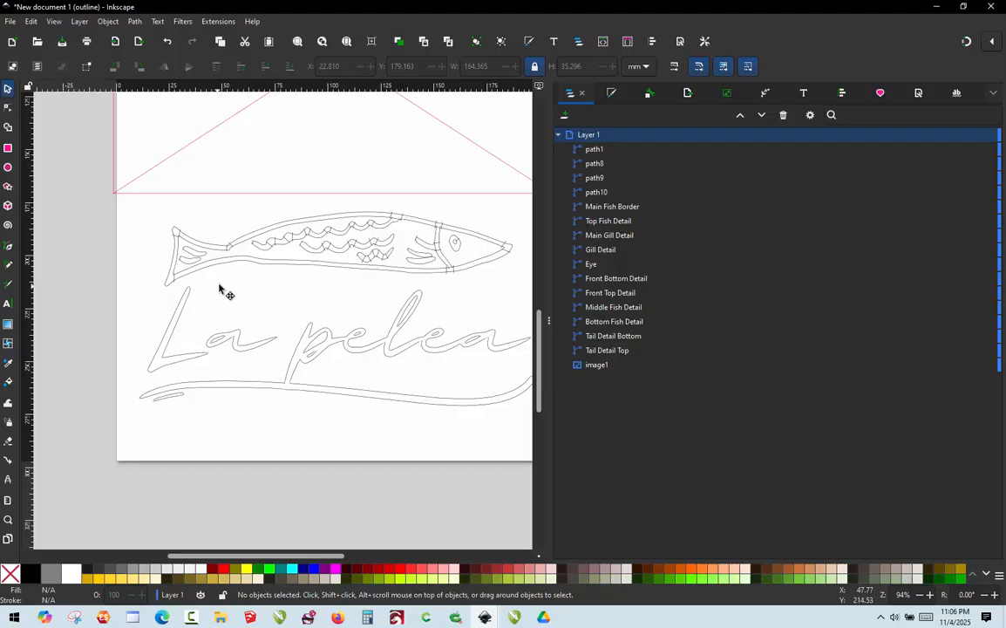
Examine the tail details and the gap between them and the wavy body details up close, leaving nothing selected
scroll(217, 277, up, 2)
scroll(179, 240, down, 3)
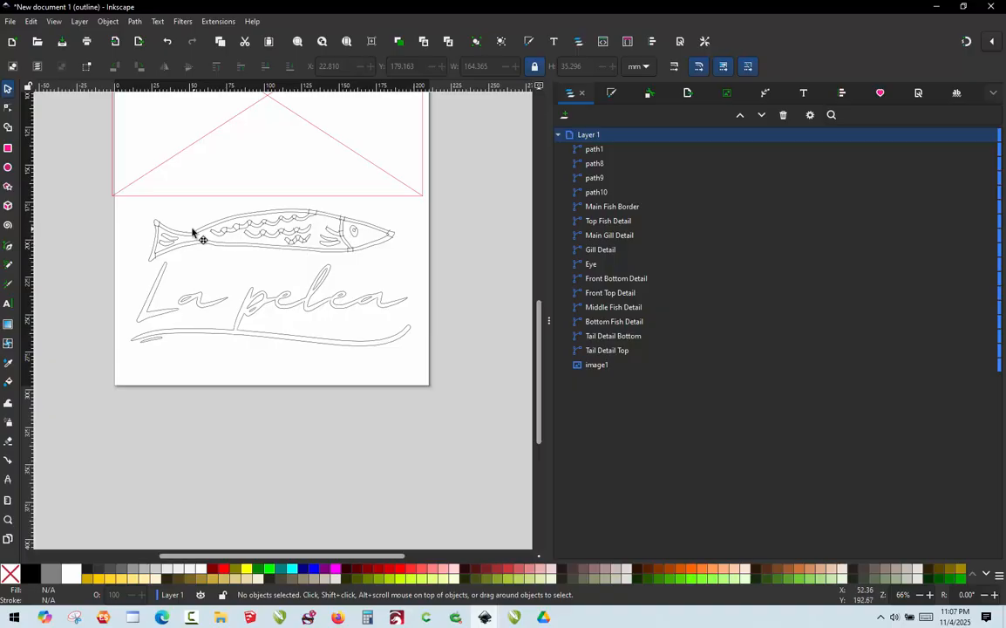
scroll(183, 232, up, 1)
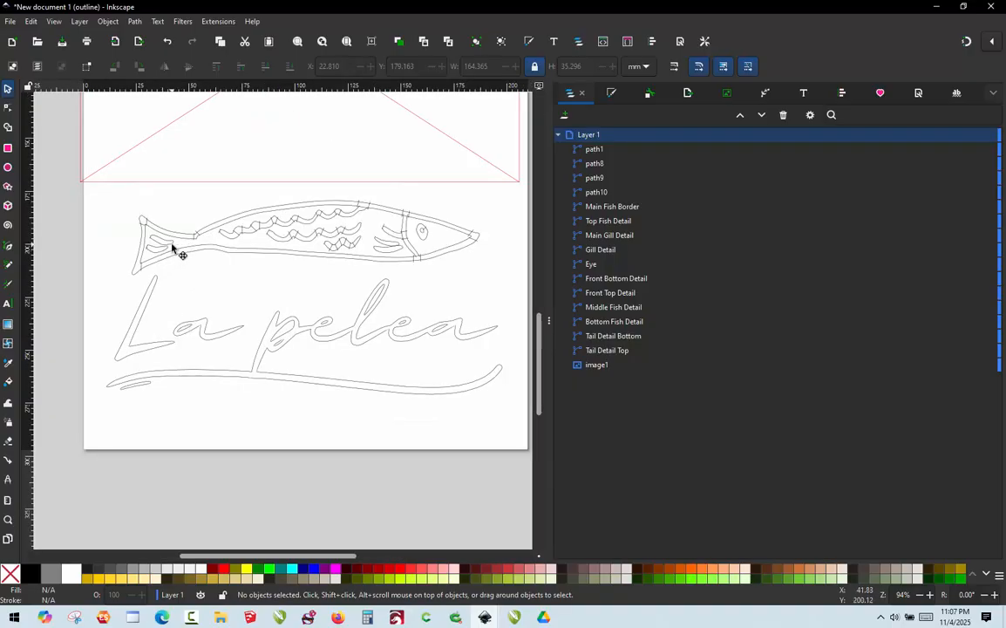
scroll(109, 273, up, 6)
scroll(108, 271, up, 2)
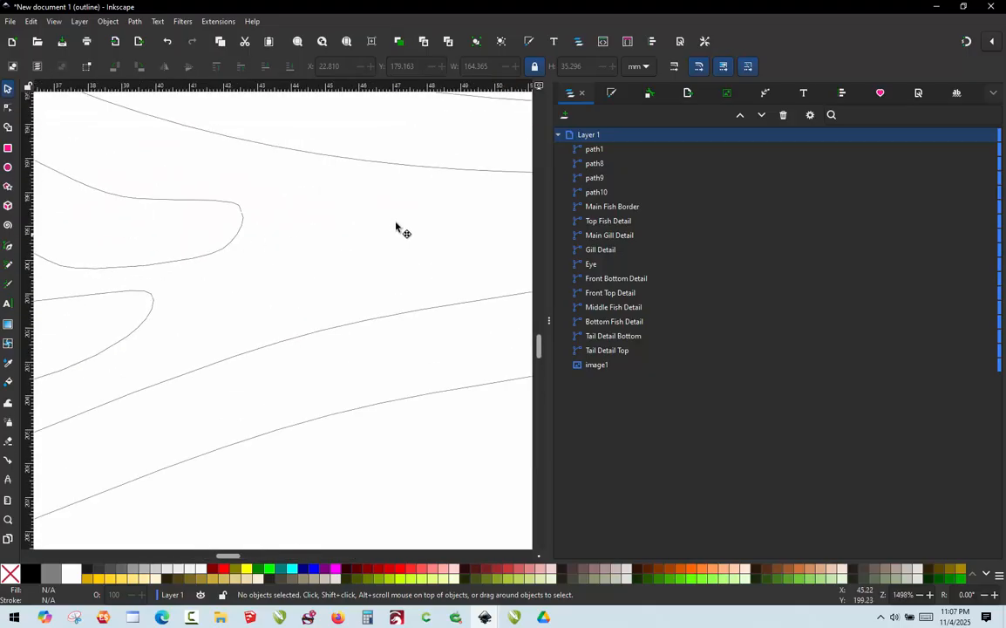
scroll(395, 223, down, 2)
scroll(265, 239, up, 1)
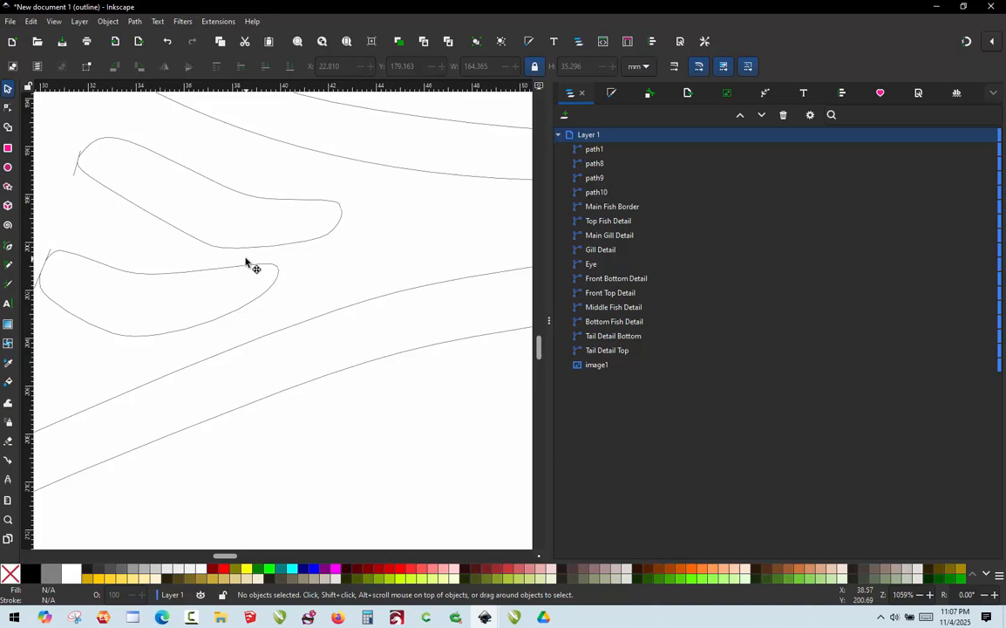
scroll(219, 266, down, 1)
scroll(219, 266, down, 5)
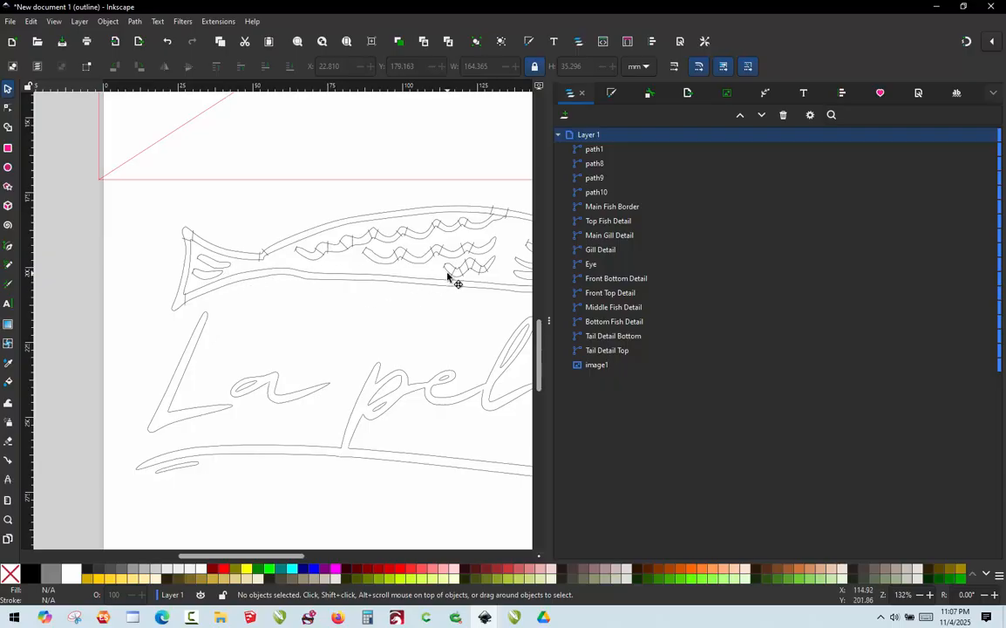
click(219, 277)
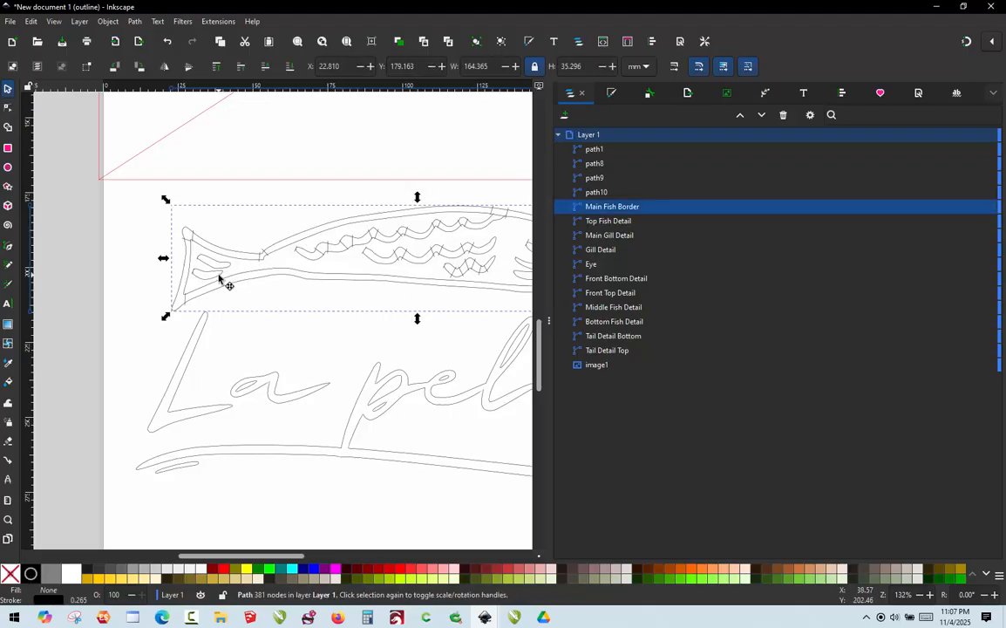
click(219, 277)
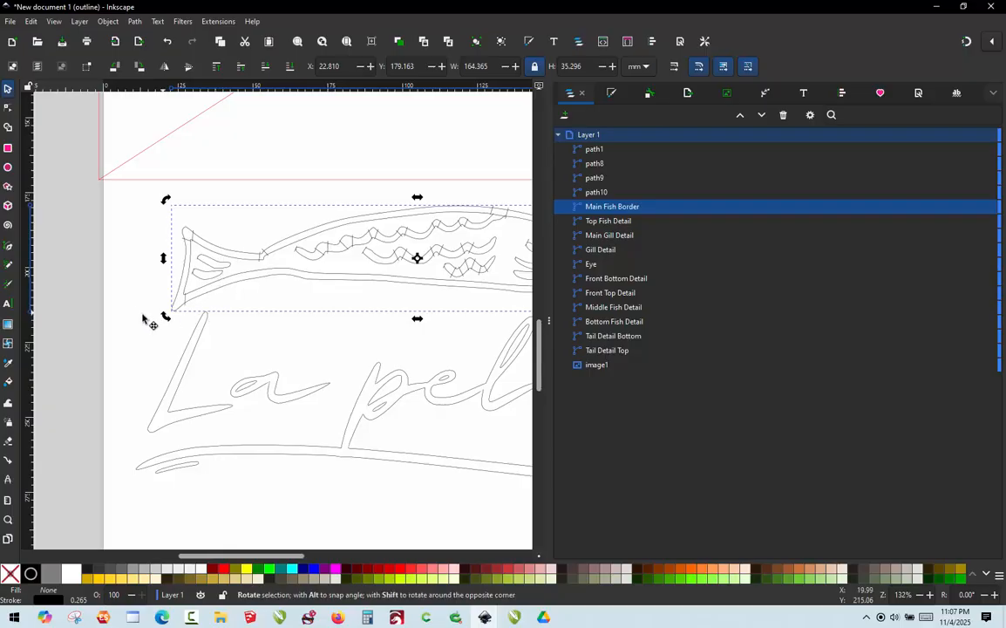
key(Escape)
scroll(248, 273, up, 3)
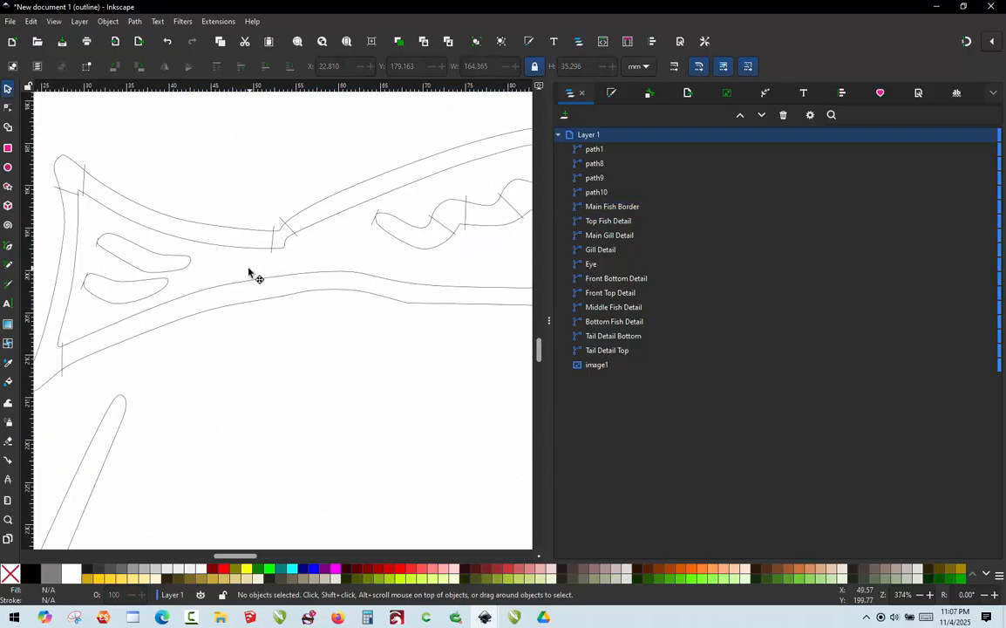
Connect Tail Detail Bottom and Bottom Fish Detail with Jump Stitch to Stroke, converting jumps of at least 2.00 mm, and close the dialog
click(170, 286)
scroll(170, 283, down, 3)
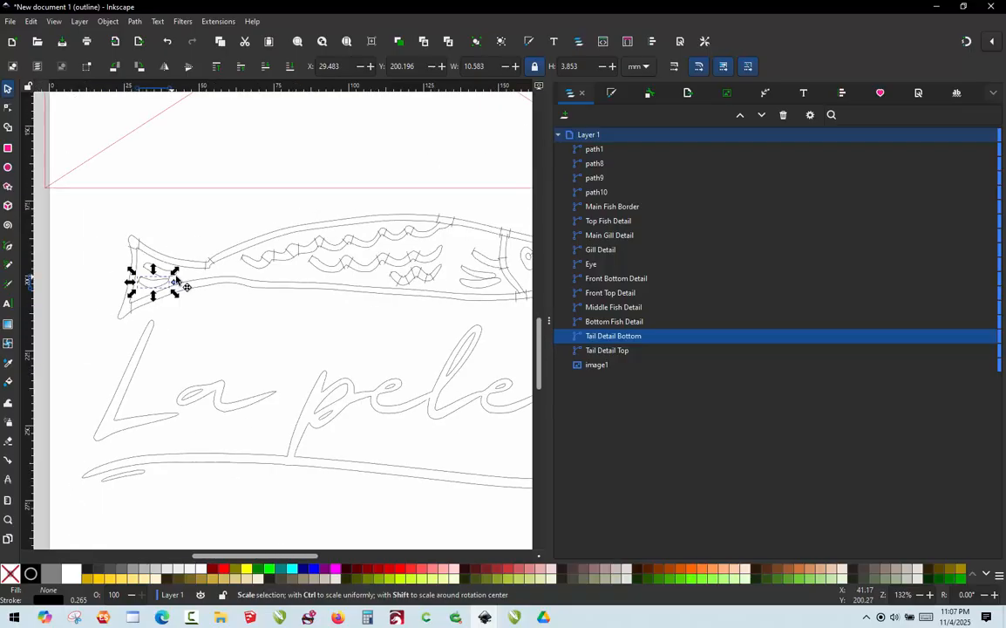
scroll(428, 281, up, 3)
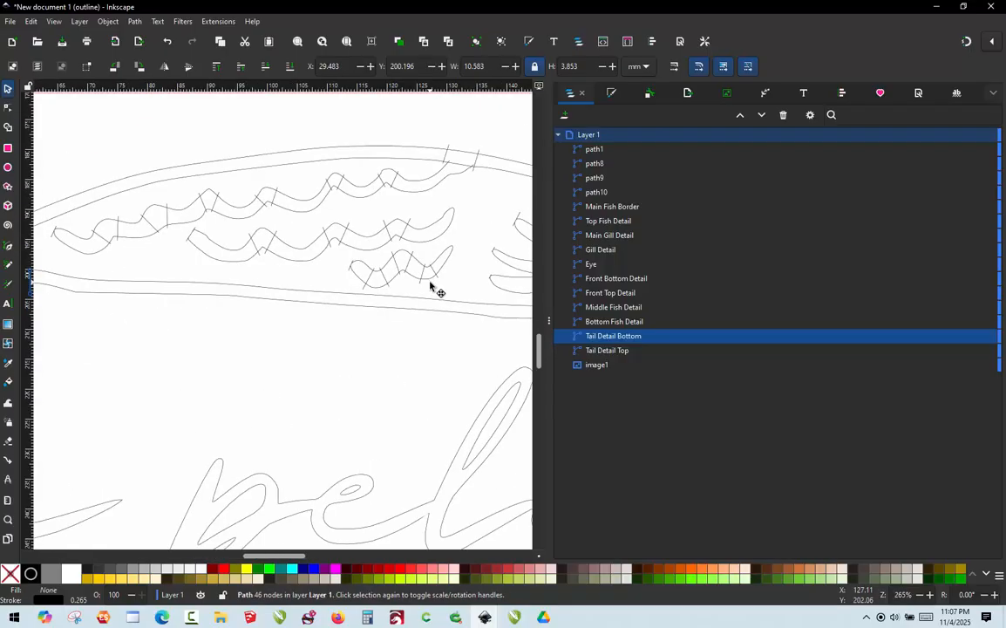
shift+click(343, 264)
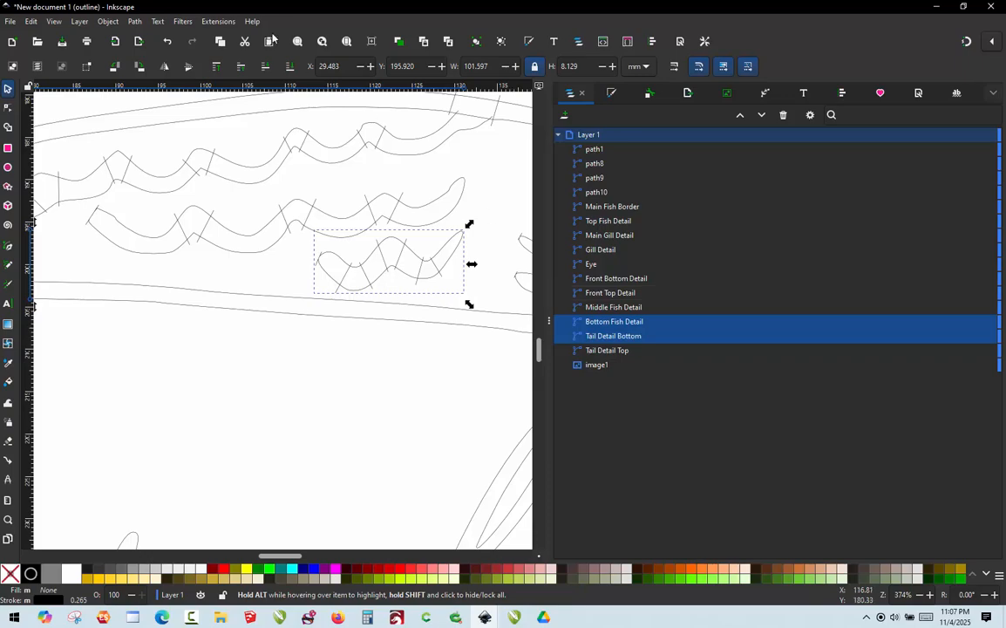
click(212, 22)
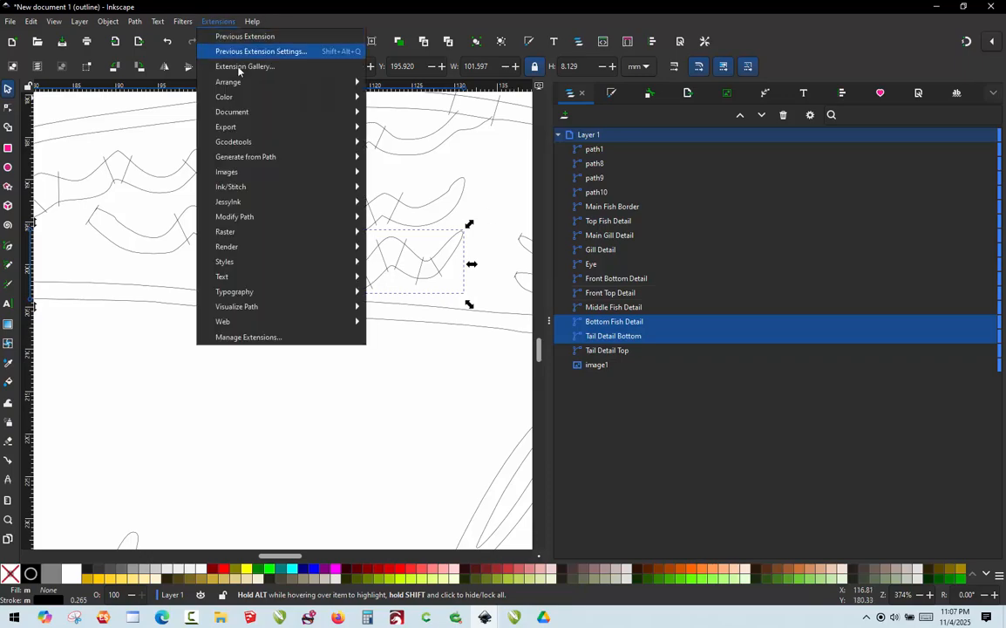
mouse_move(262, 186)
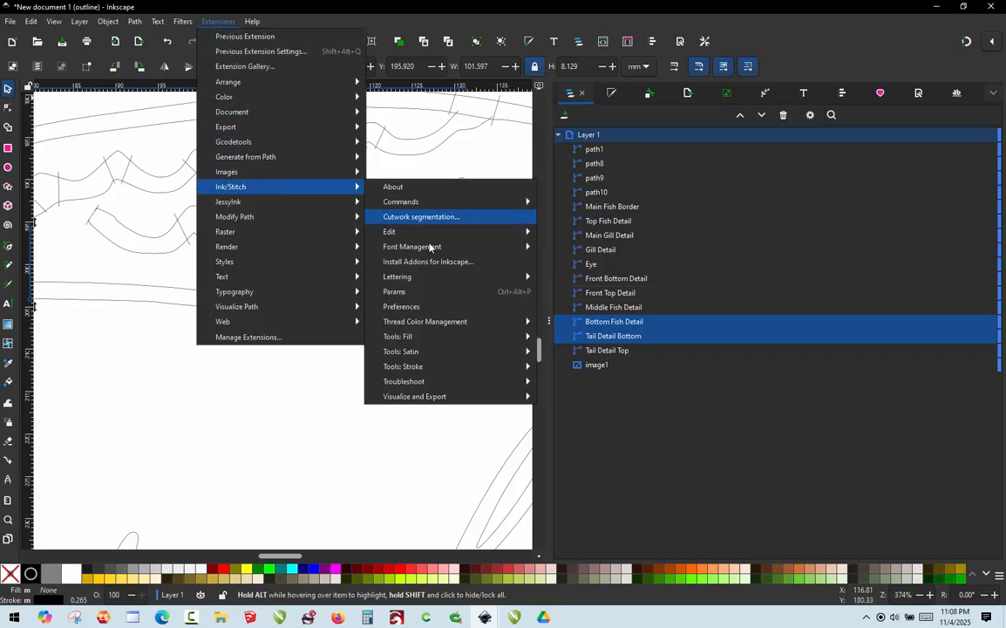
mouse_move(432, 351)
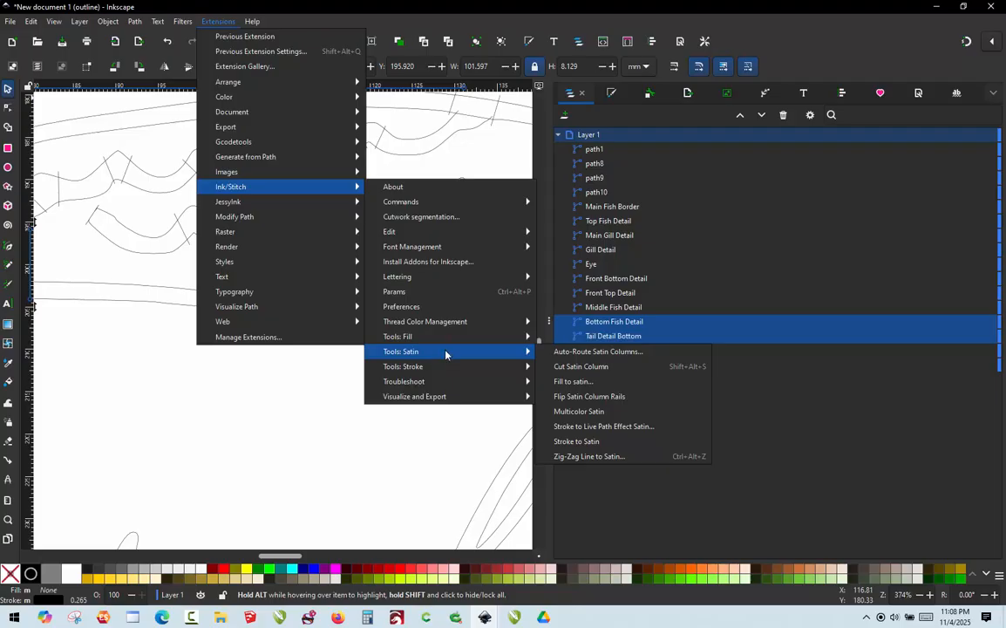
mouse_move(442, 372)
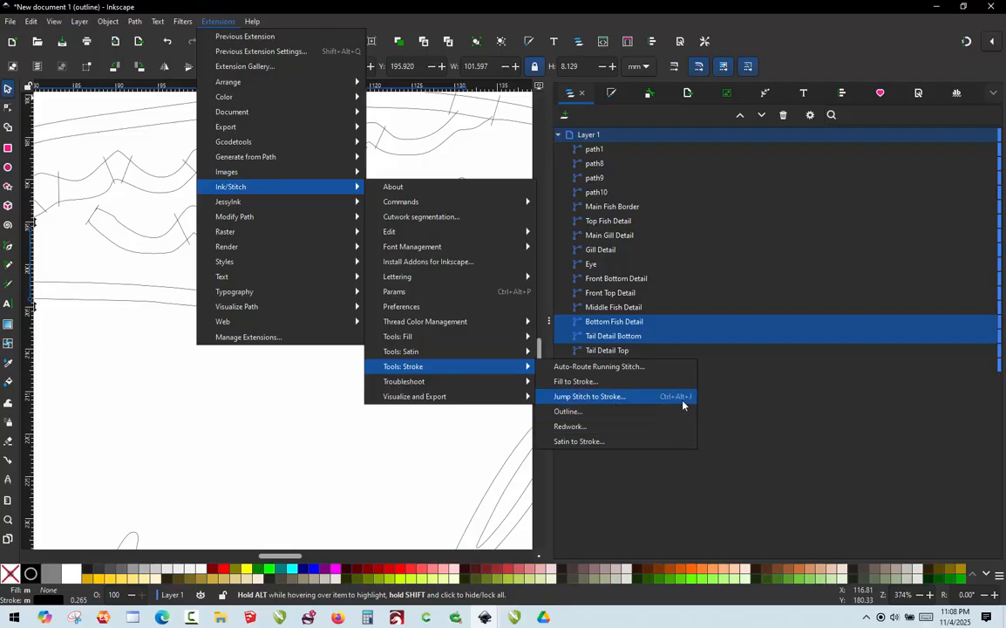
click(625, 398)
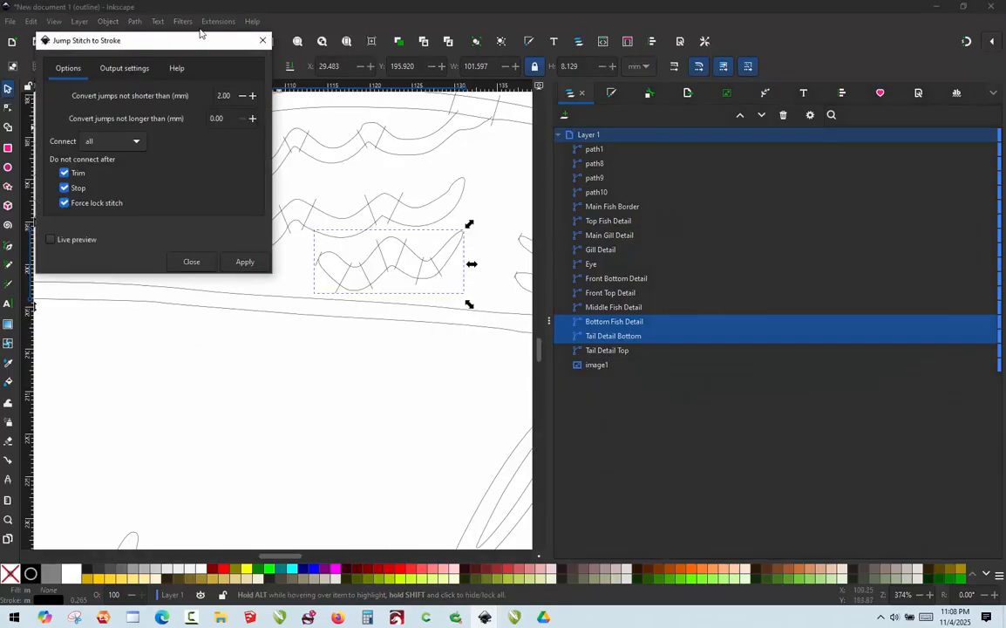
drag(199, 46, 305, 72)
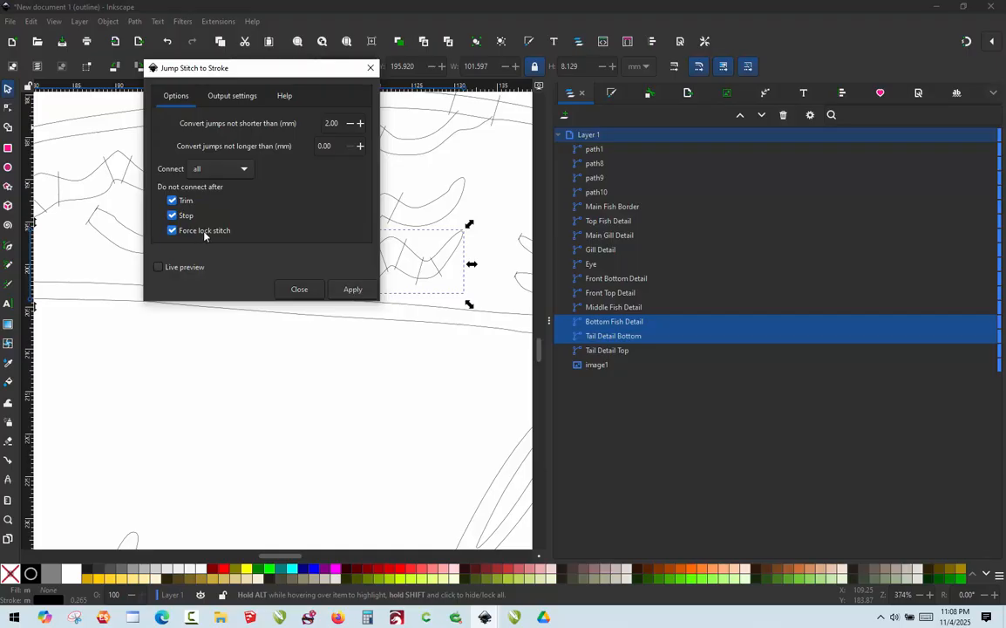
click(349, 291)
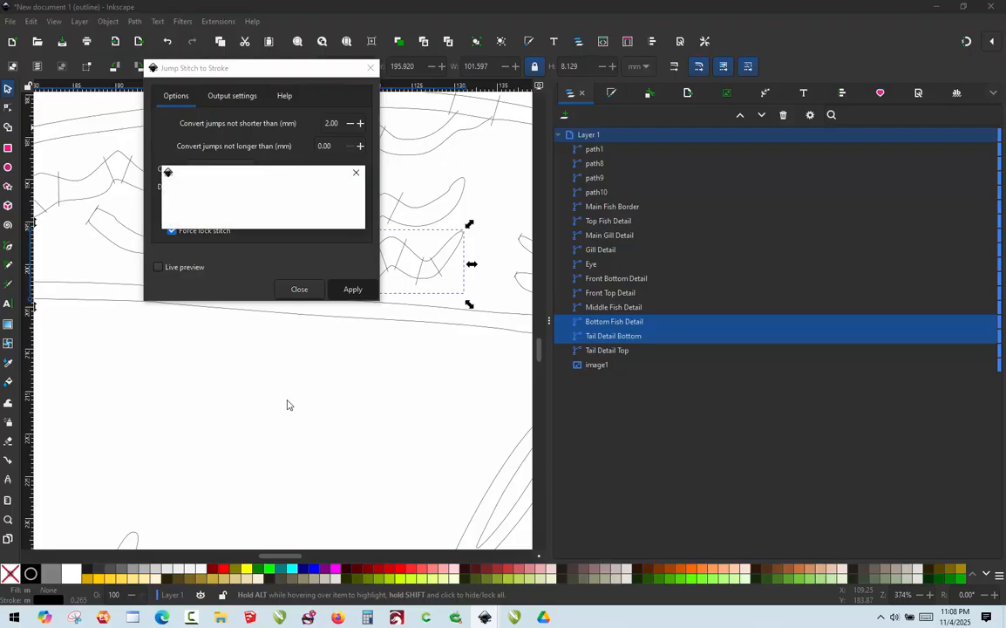
click(295, 288)
Inspect the new connecting stroke between the tail and body details, and switch the canvas from outline to normal display mode
ctrl+scroll(265, 258, down, 2)
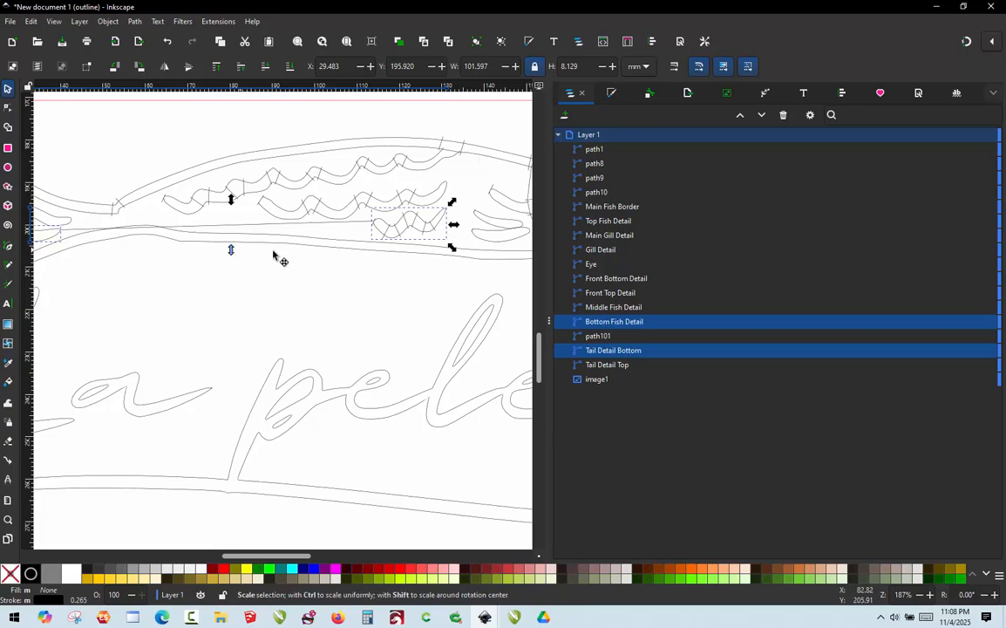
ctrl+scroll(288, 262, down, 2)
ctrl+scroll(288, 262, up, 2)
ctrl+scroll(266, 255, down, 2)
ctrl+scroll(253, 260, up, 2)
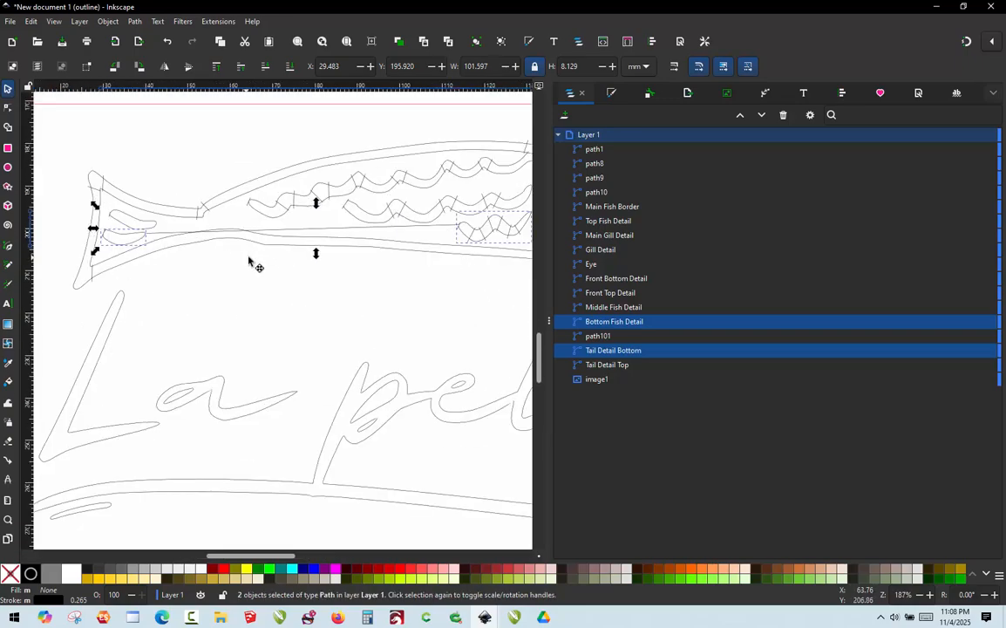
key(alt)
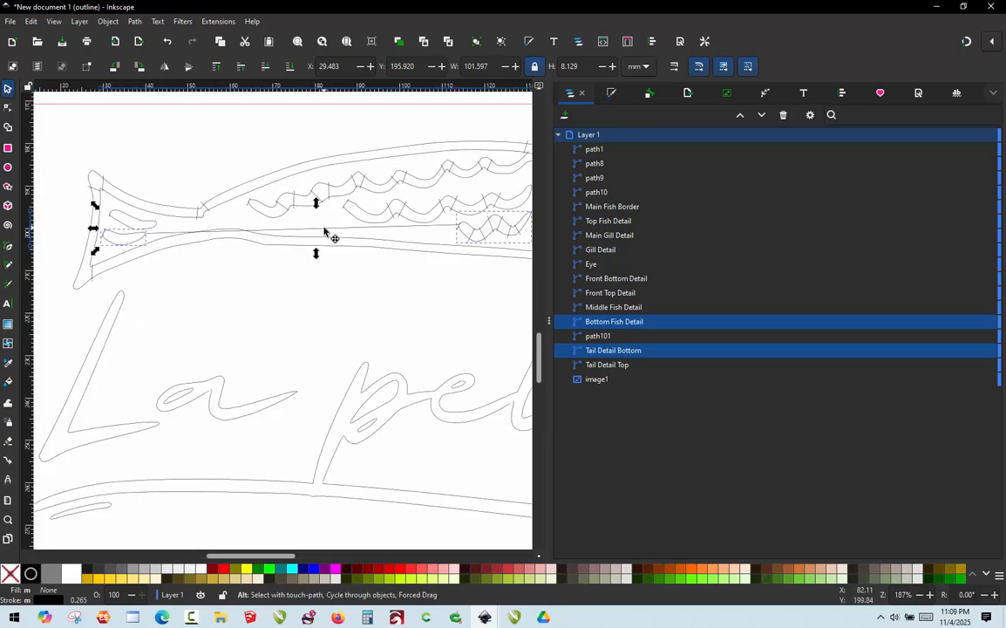
key(ctrl+KP_5)
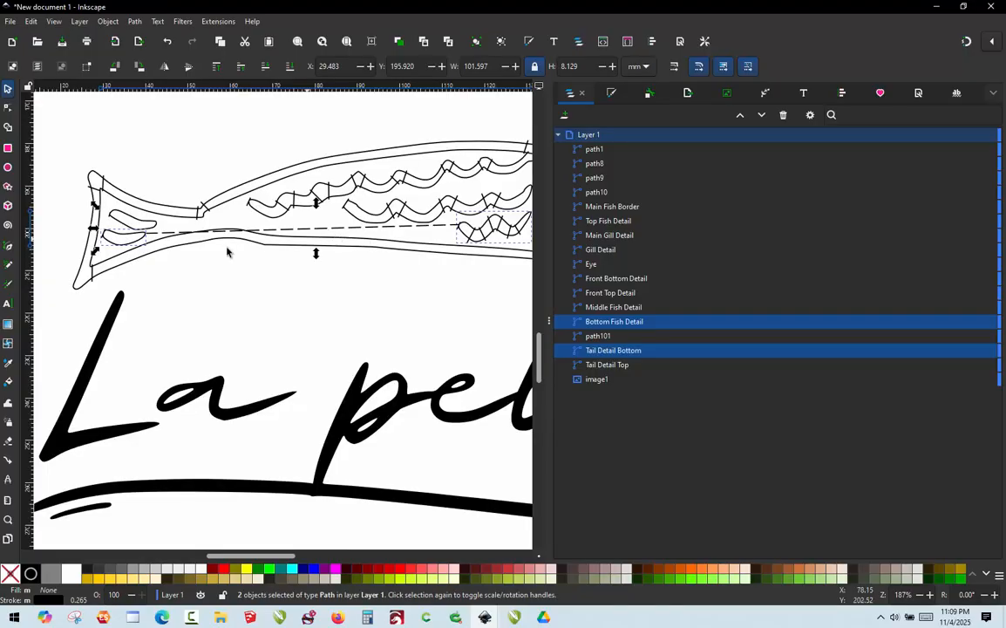
Add a node near the tail end of the dashed connecting path and move it down into the fish's lower border
ctrl+scroll(174, 229, up, 5)
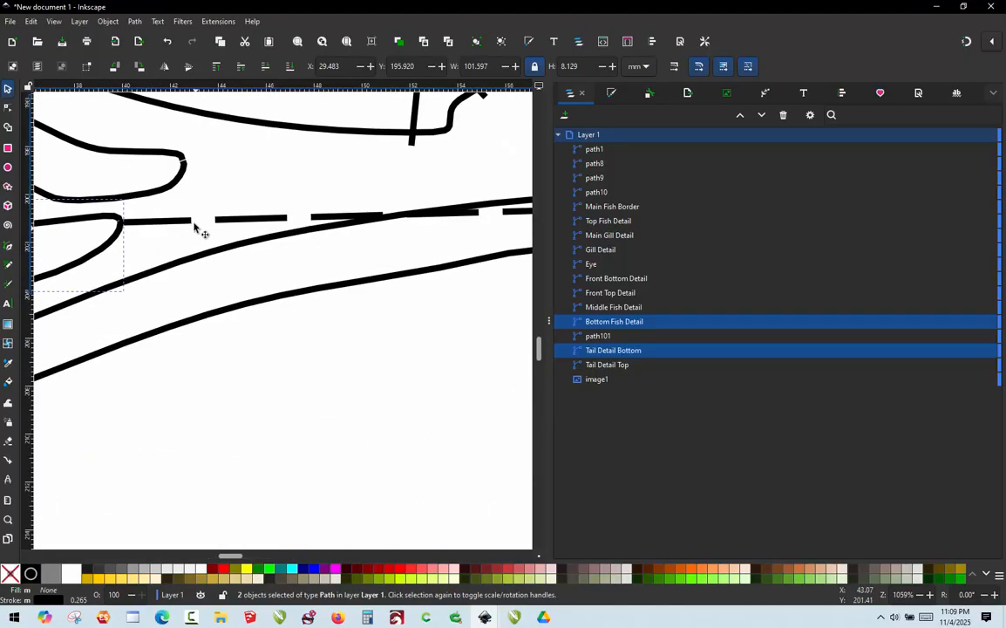
double_click(197, 227)
click(198, 229)
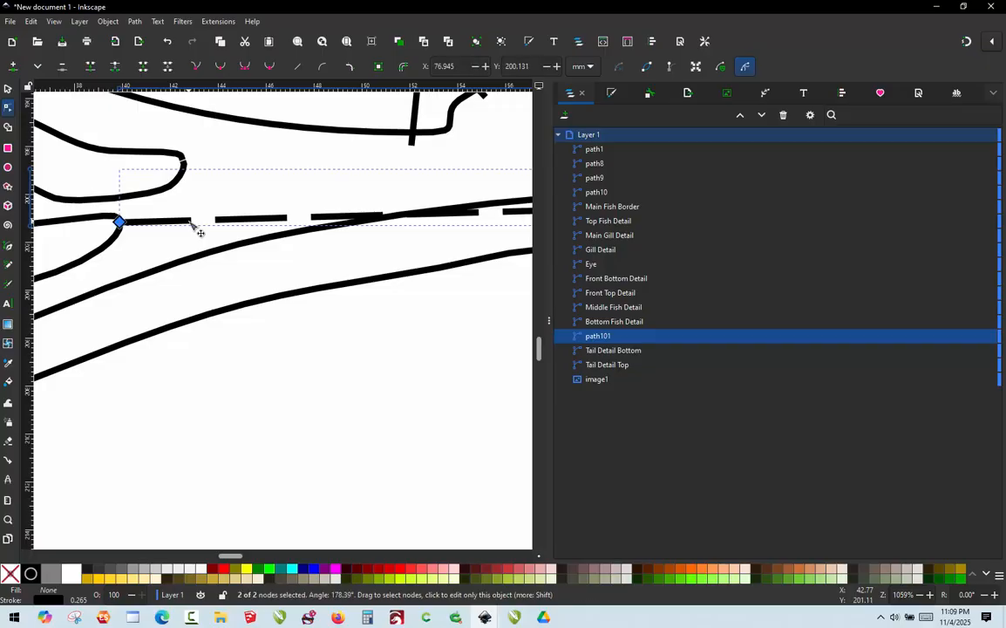
click(190, 222)
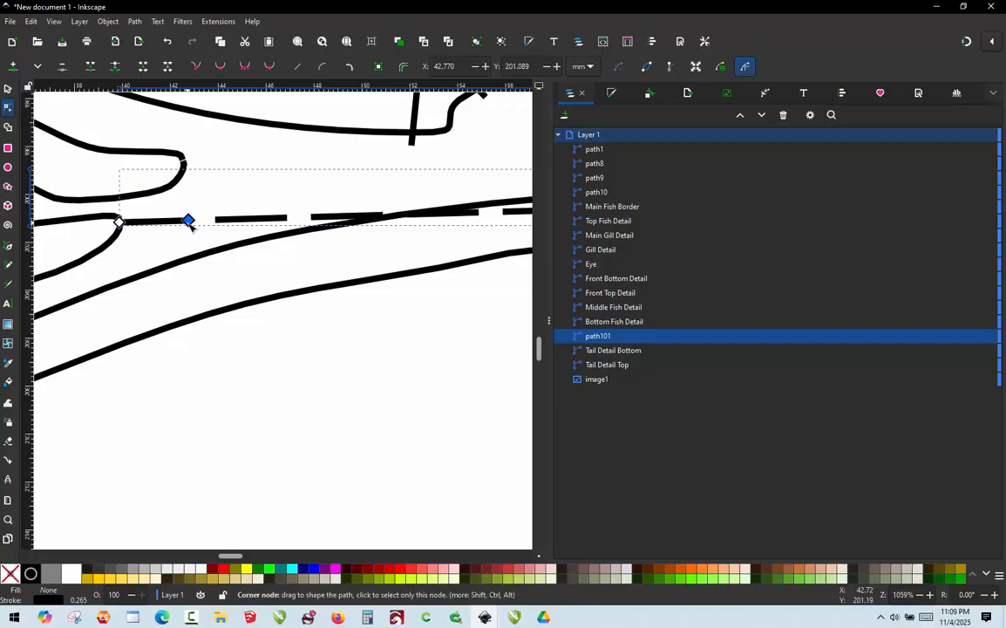
drag(190, 223, 141, 302)
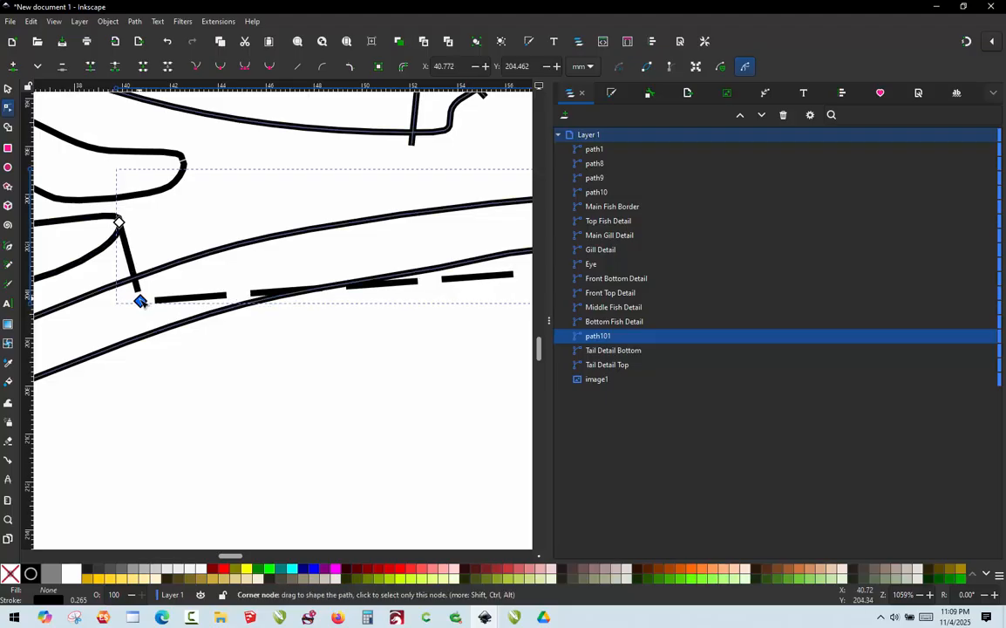
Add two more nodes along the dashed connecting path and position them inside the curved part of the lower border, just past the tail
scroll(95, 248, down, 4)
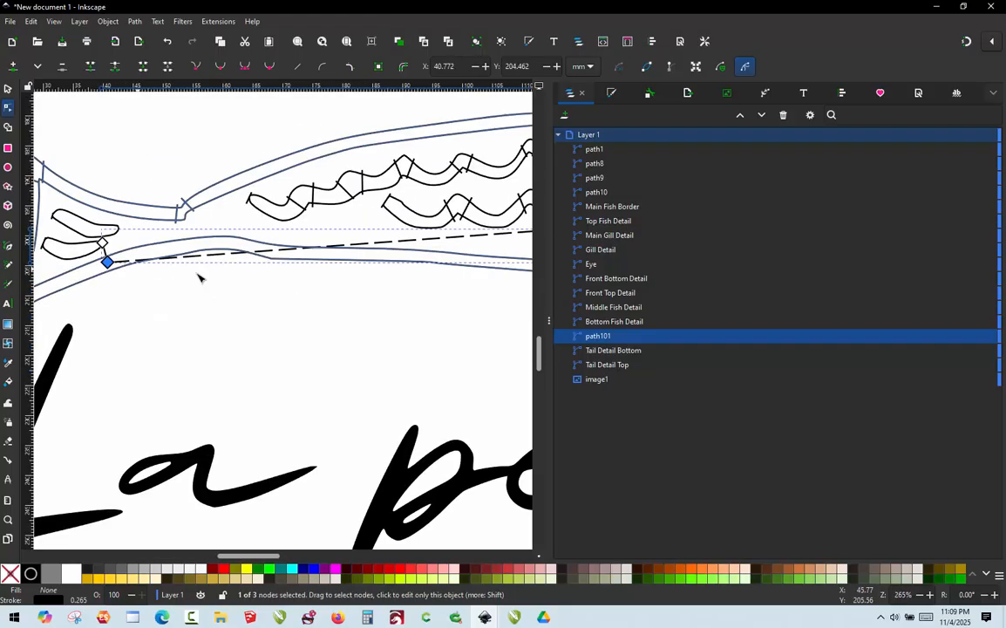
scroll(230, 256, up, 3)
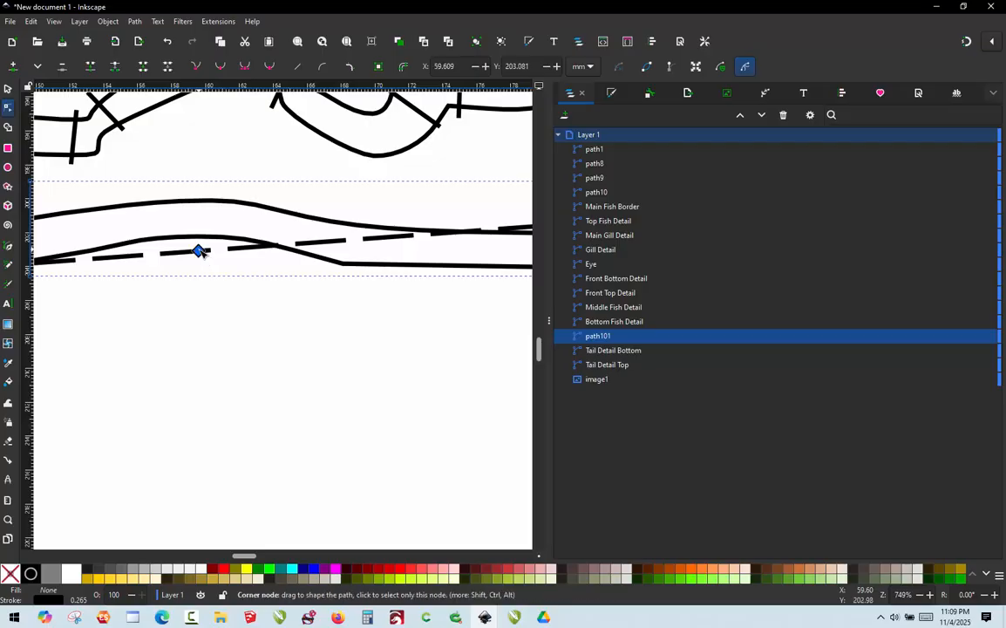
drag(198, 252, 168, 217)
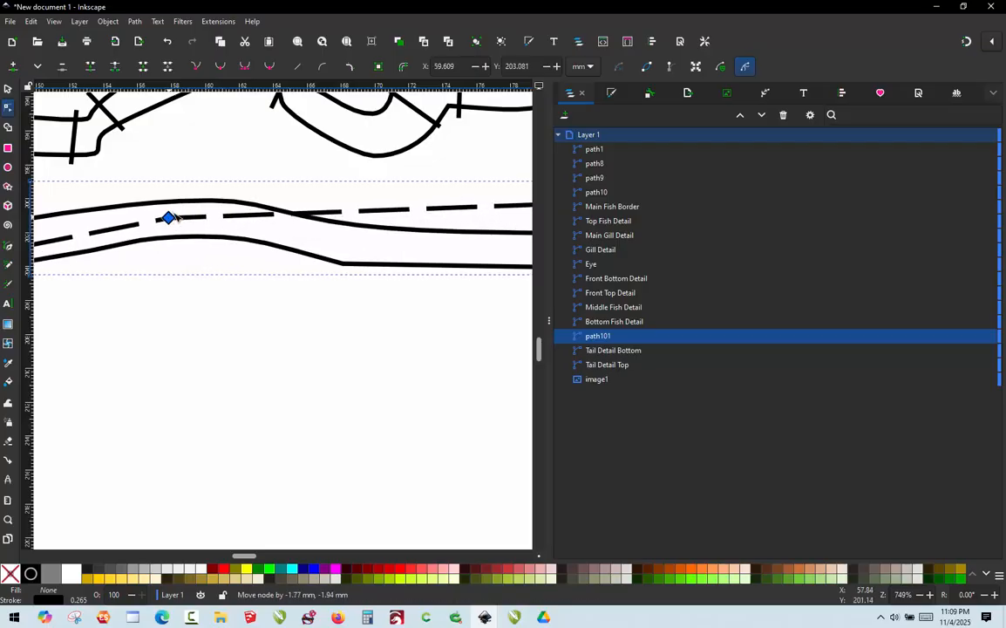
click(253, 213)
drag(253, 211, 269, 224)
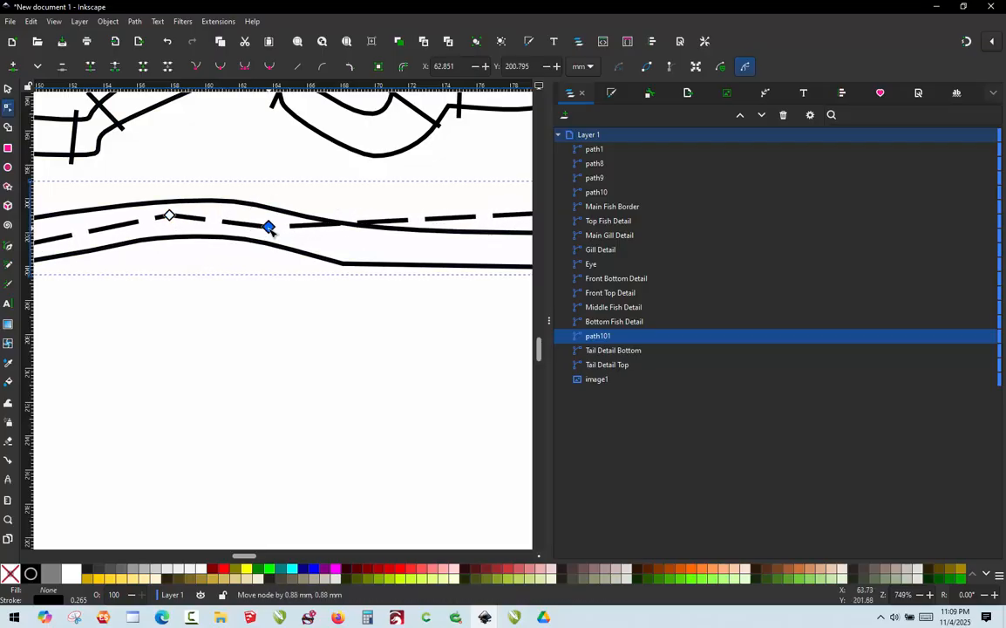
Add two nodes to the dashed path and place them inside the lower fish border at about X 70 mm and X 82.6 mm
double_click(387, 218)
drag(390, 220, 394, 258)
scroll(336, 251, down, 3)
scroll(400, 247, up, 2)
double_click(390, 242)
click(242, 253)
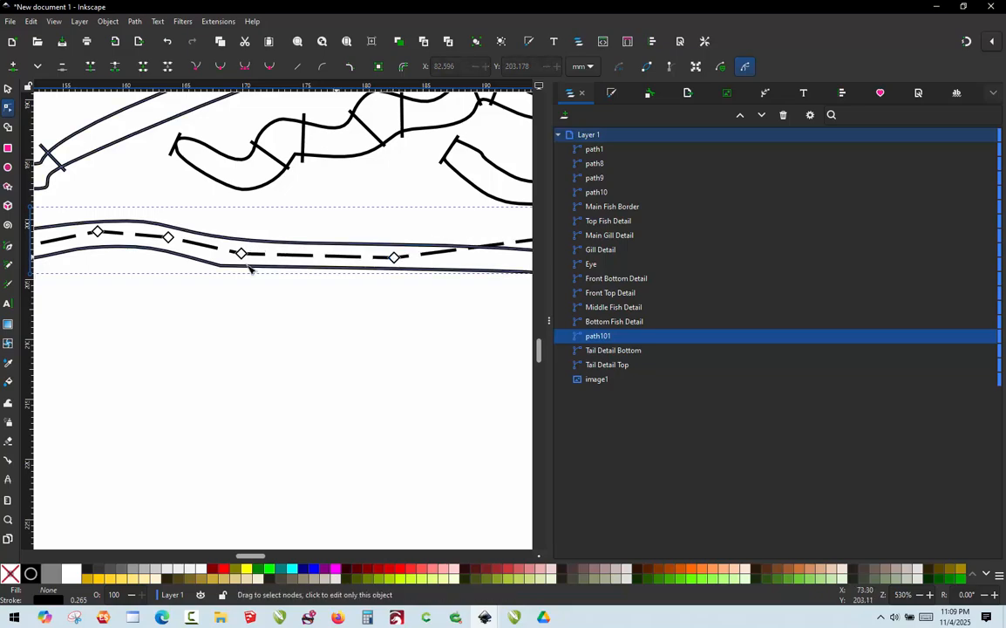
Add a node near the dashed path's head-side end and move it into the lower border at about X 113.8, Y 204.8 mm
scroll(249, 269, down, 2)
scroll(457, 239, up, 2)
scroll(278, 212, down, 1)
scroll(386, 225, down, 1)
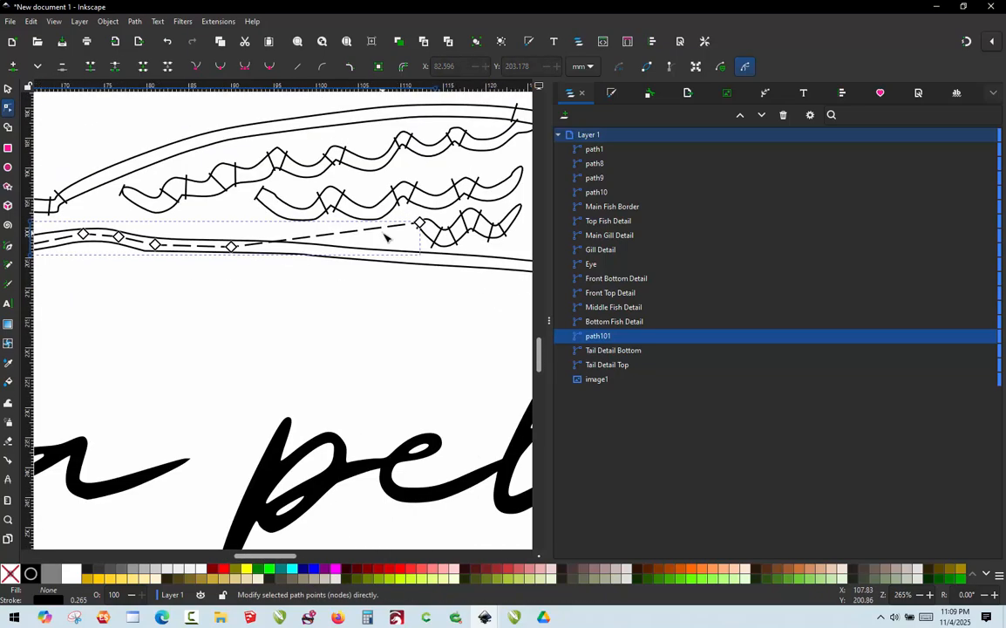
scroll(447, 215, up, 2)
click(407, 219)
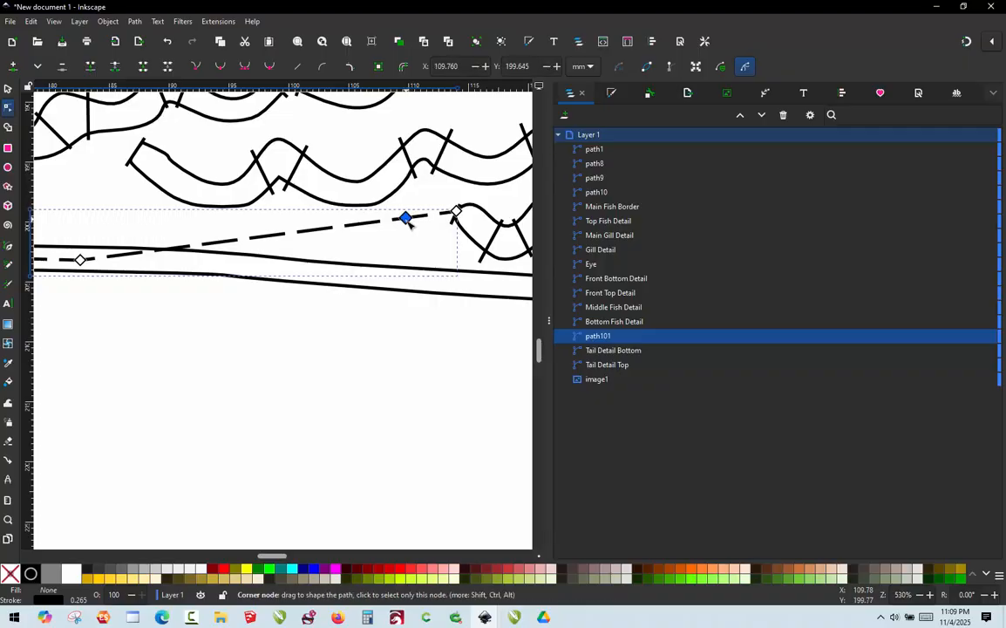
drag(407, 221, 454, 279)
scroll(353, 213, down, 2)
scroll(418, 202, up, 2)
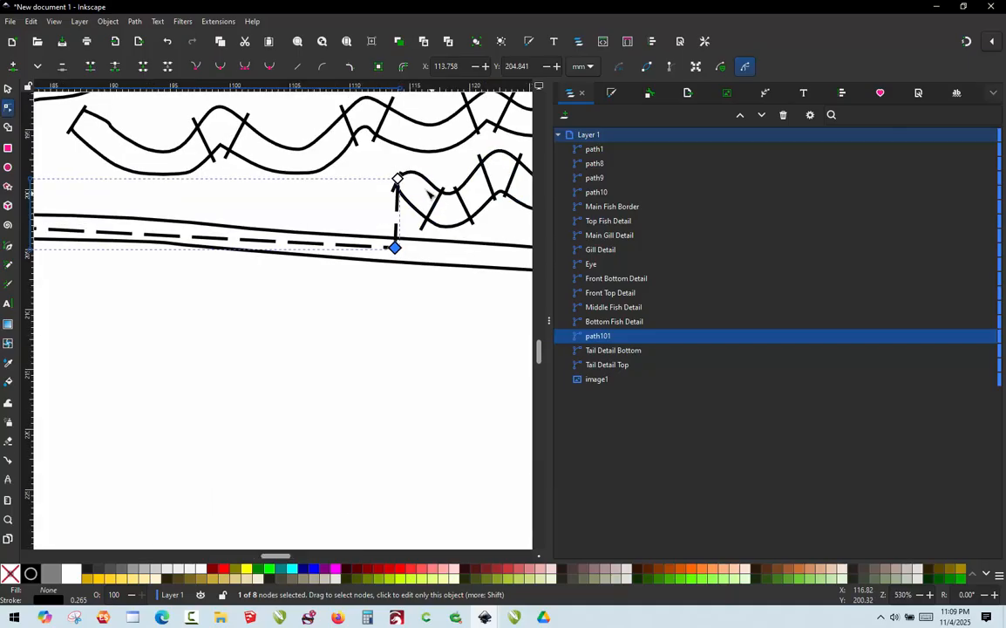
Move the dashed path's end node onto the bottom fish detail at about X 117.9, Y 203 mm, and its neighbour to about X 117.5, Y 205.2 mm
drag(398, 179, 445, 226)
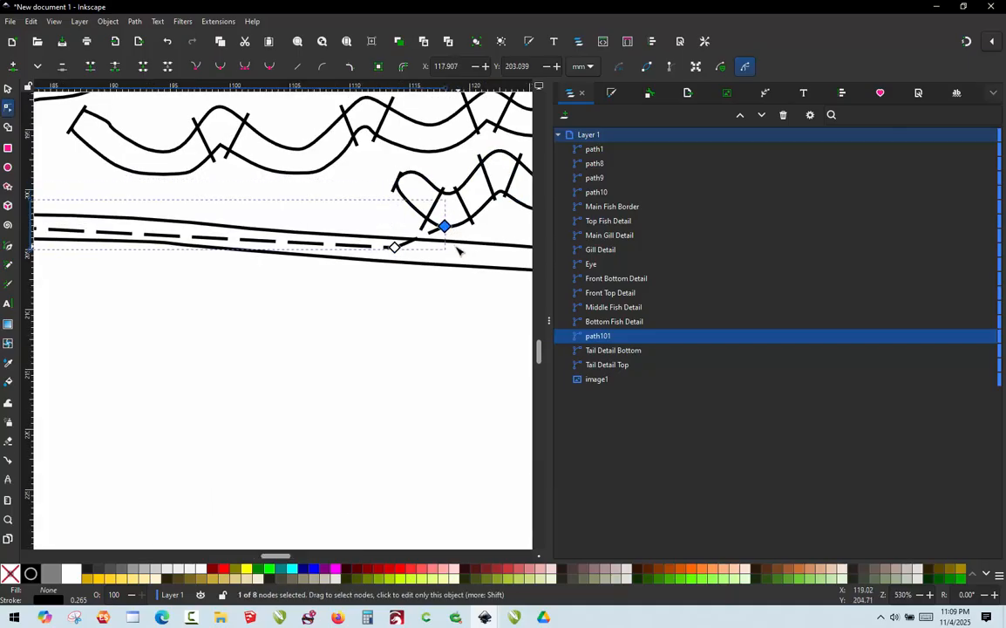
scroll(458, 250, up, 2)
drag(396, 249, 430, 264)
scroll(429, 222, down, 5)
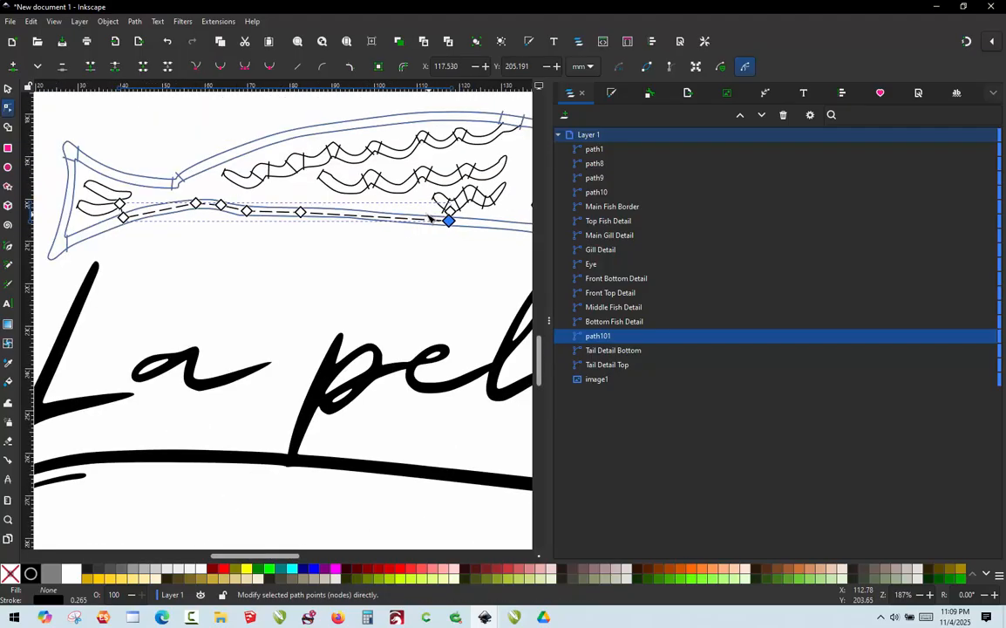
Add a node midway along the dashed path's long straight section and centre it in the border at about X 94.9, Y 203.5 mm
scroll(429, 218, up, 3)
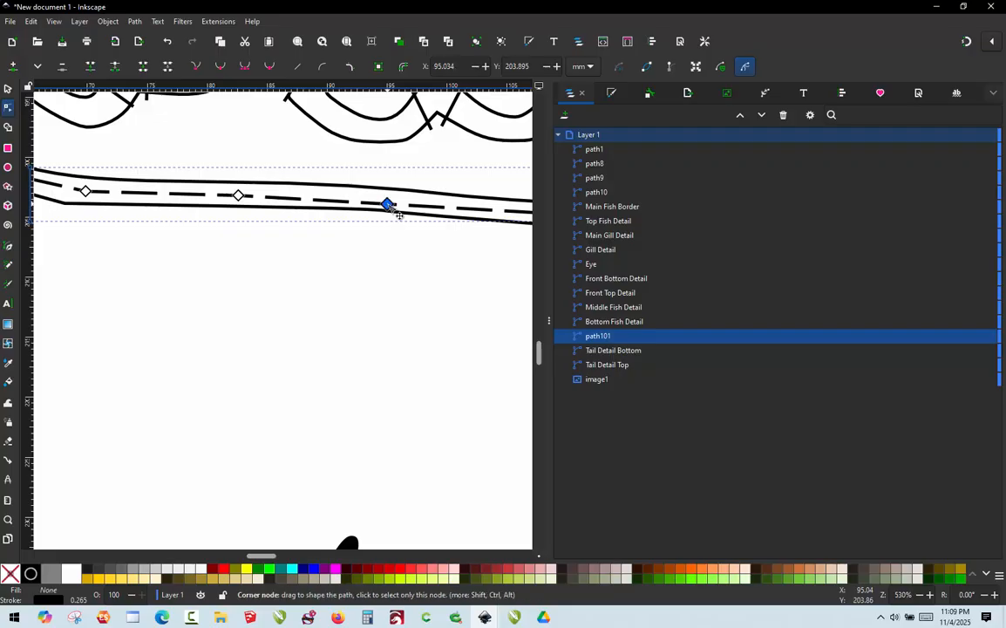
drag(390, 204, 388, 200)
scroll(387, 218, down, 3)
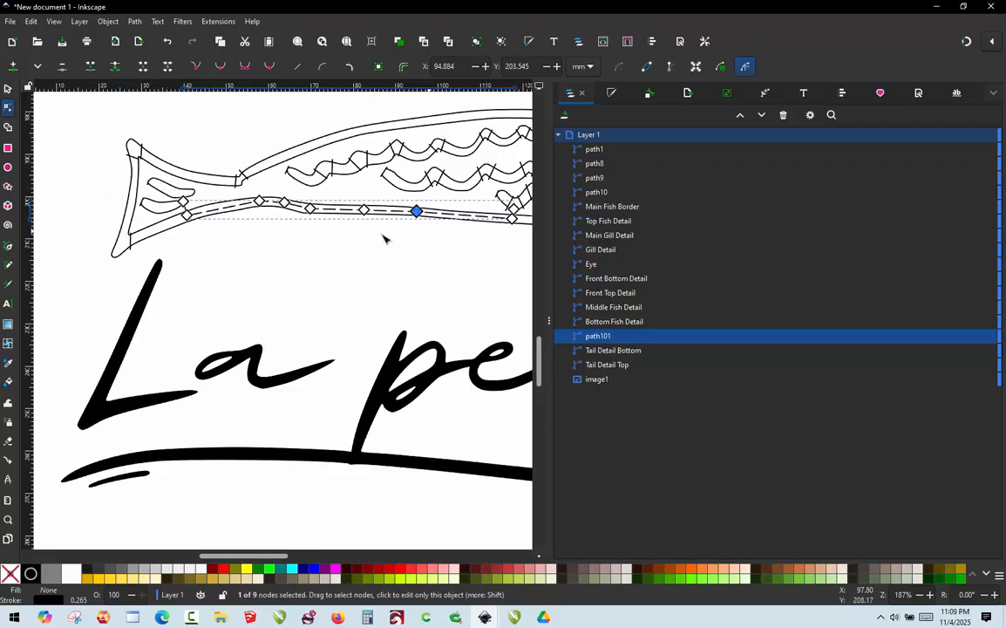
scroll(235, 206, up, 2)
scroll(131, 209, up, 1)
scroll(174, 211, down, 3)
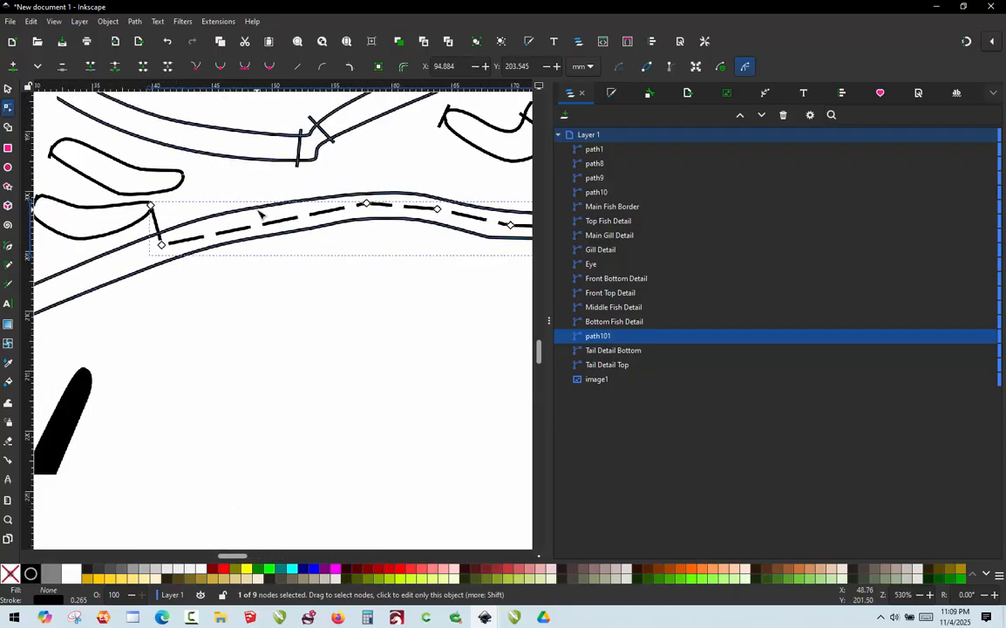
Move the dashed path's tail-side end node along the lower tail detail and its neighbour to about X 37.6, Y 205.7 mm inside the border
scroll(174, 212, up, 3)
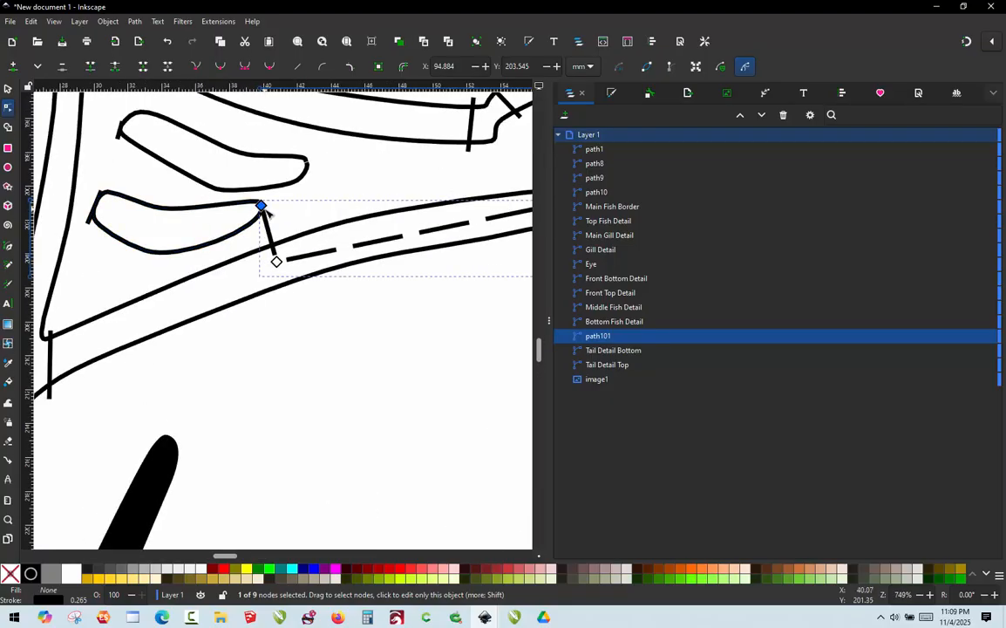
drag(260, 205, 211, 245)
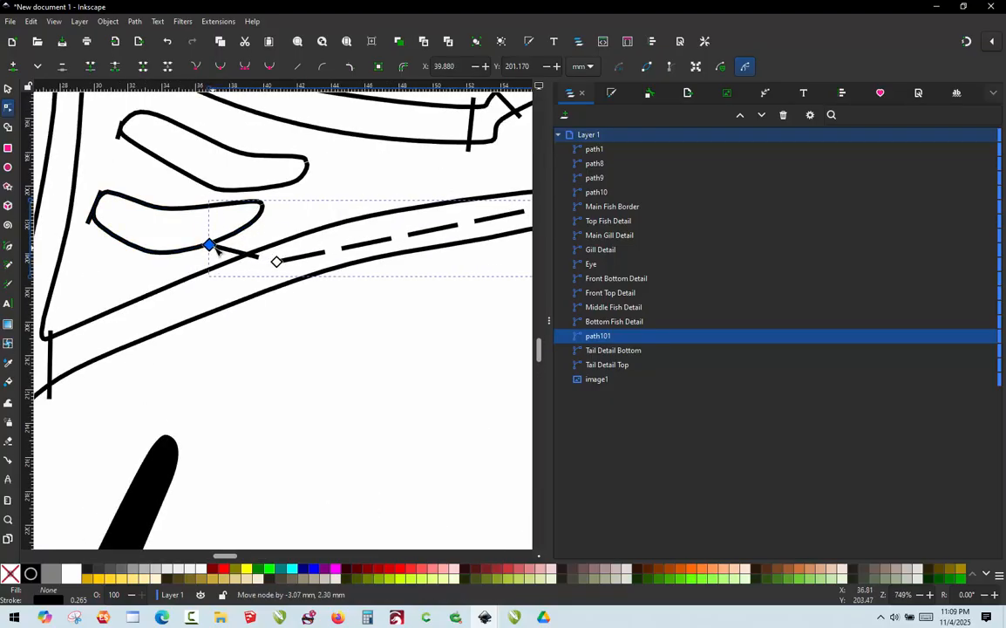
click(276, 261)
drag(276, 262, 223, 282)
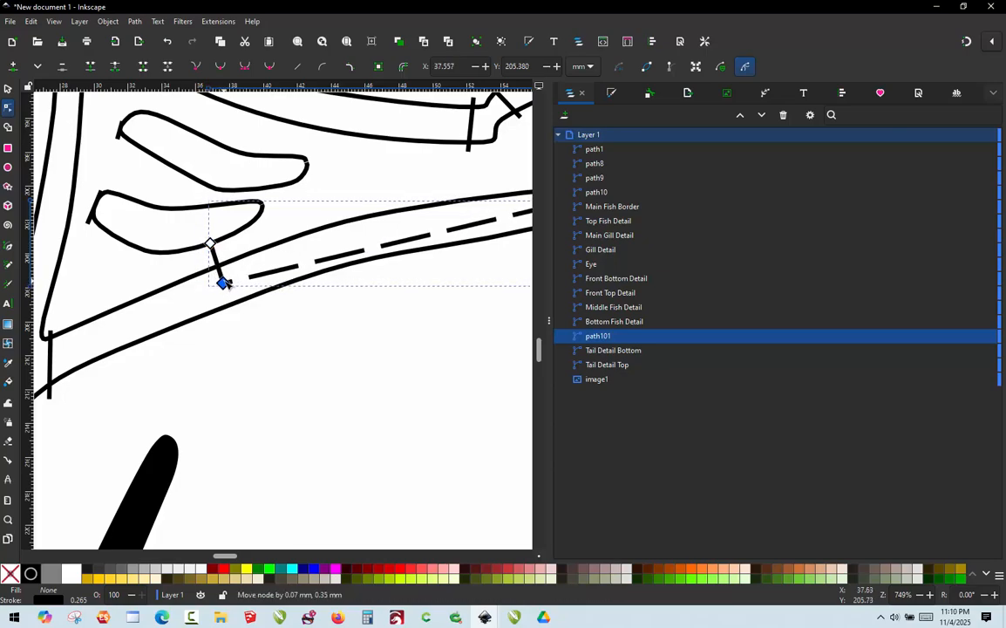
key(Escape)
scroll(178, 274, down, 5)
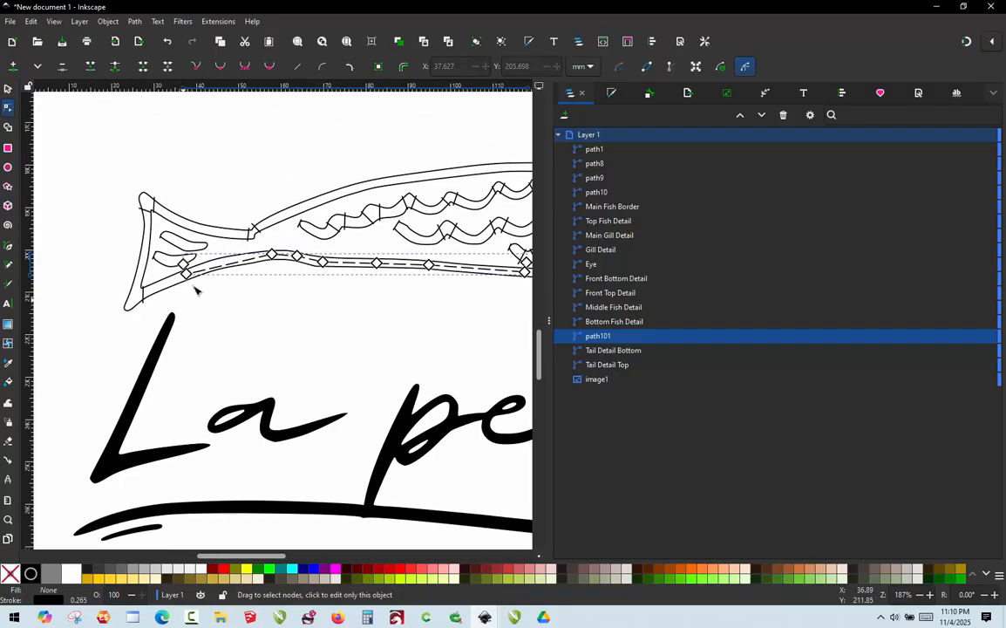
Add a node on the dashed path near the tail and move it to about X 45.8, Y 203.1 mm inside the curved border
scroll(196, 287, up, 4)
click(249, 244)
double_click(248, 243)
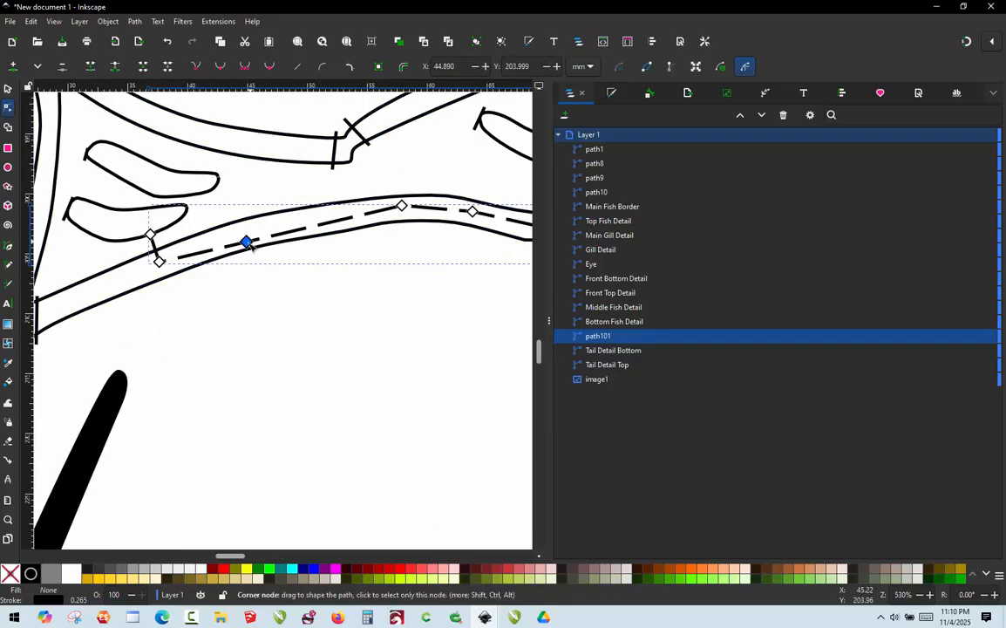
drag(247, 243, 257, 230)
key(Escape)
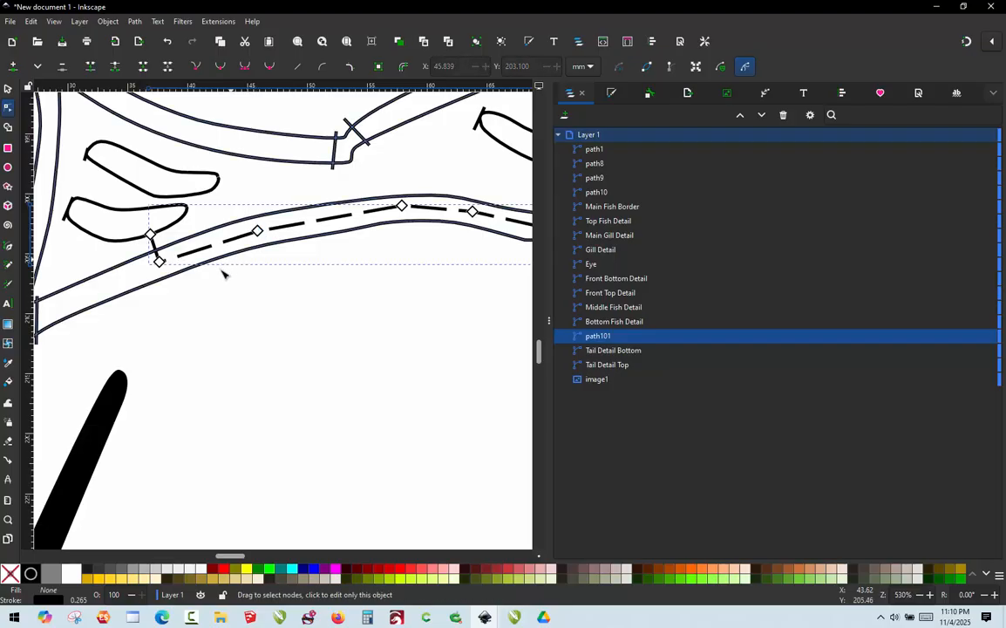
scroll(214, 273, down, 7)
scroll(226, 277, up, 3)
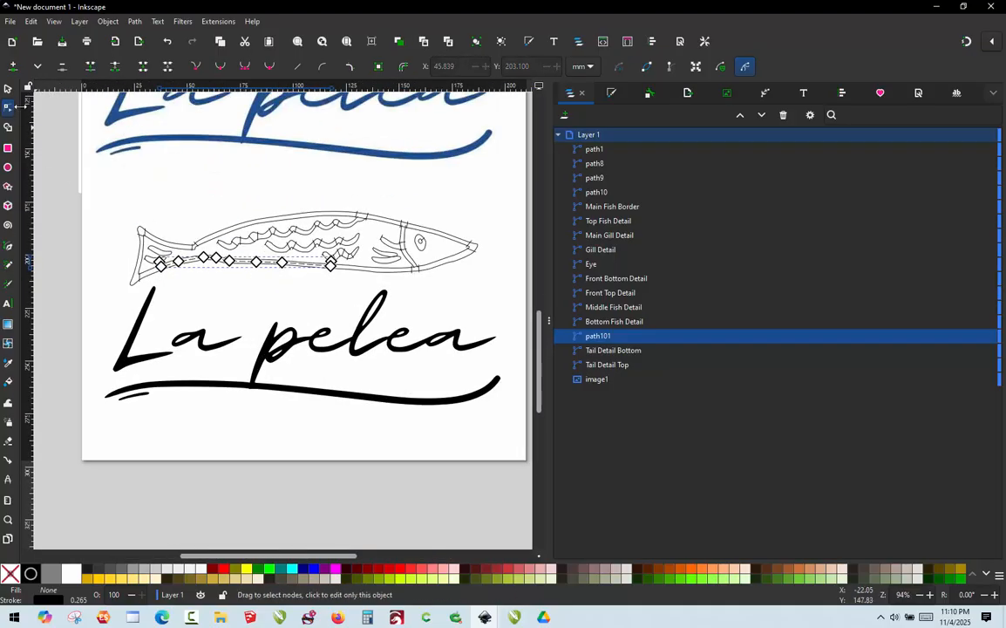
Select only the dashed path, open its embroidery parameters and apply them as a running stitch
click(8, 89)
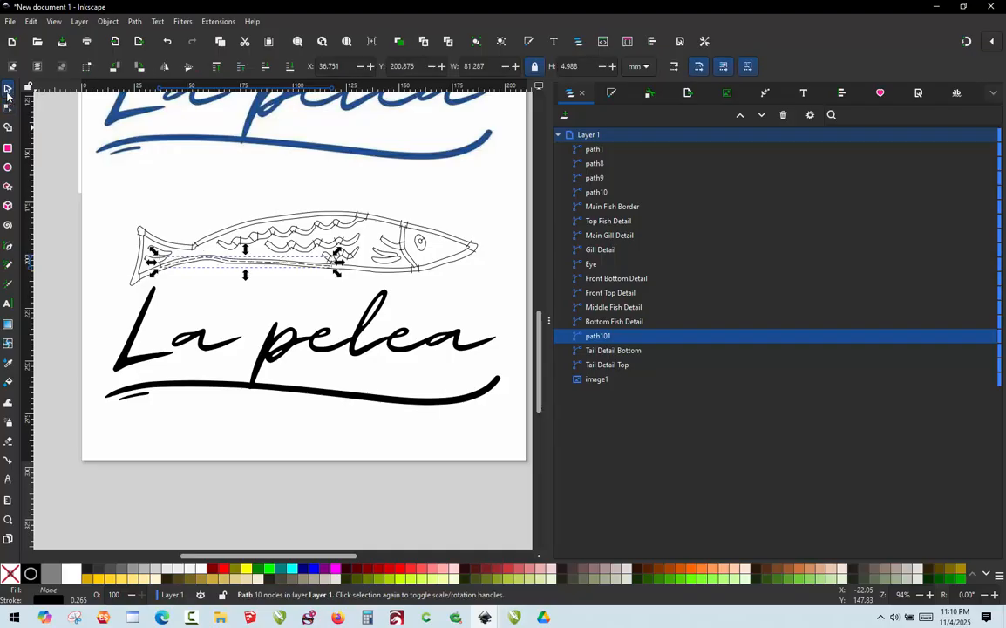
click(85, 190)
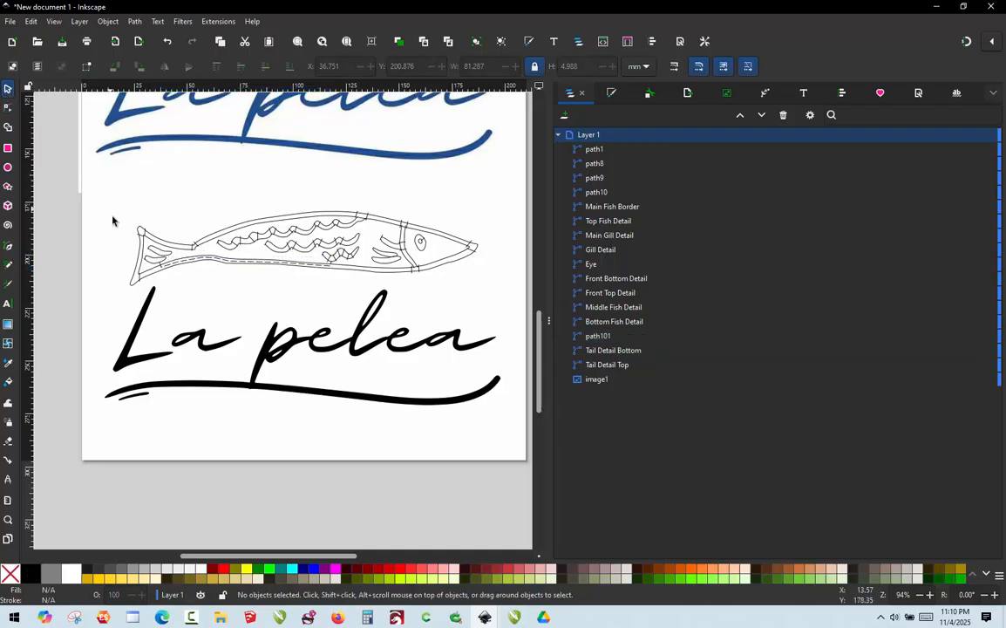
click(196, 261)
scroll(196, 261, up, 2)
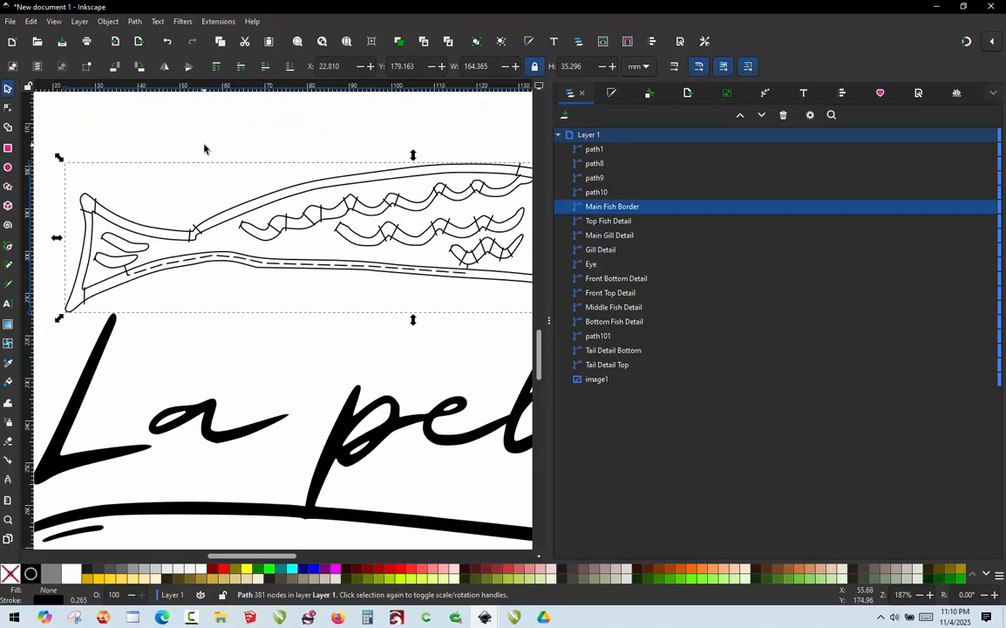
click(204, 147)
scroll(142, 271, up, 3)
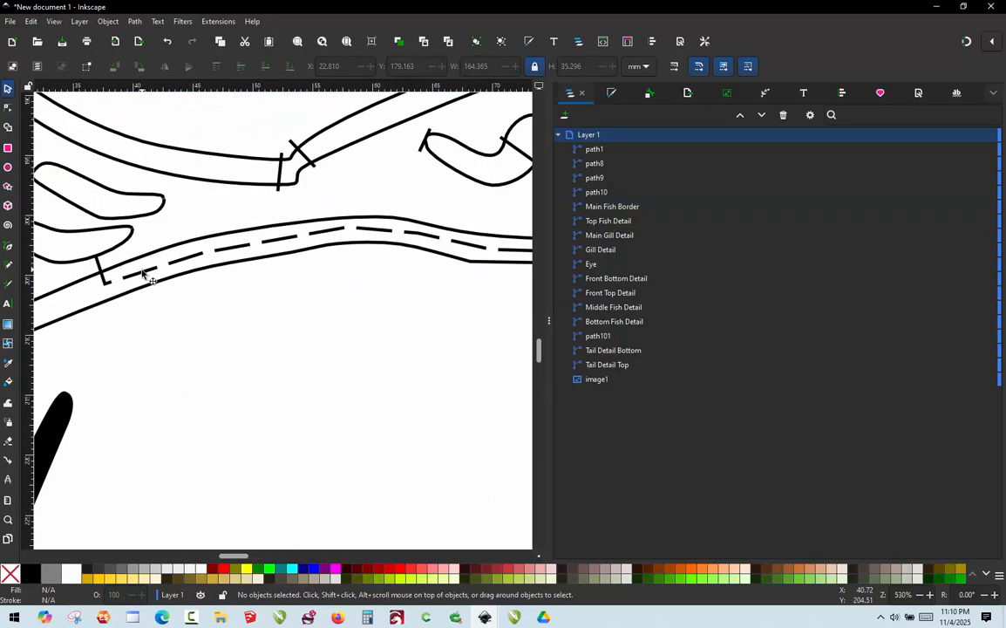
click(142, 275)
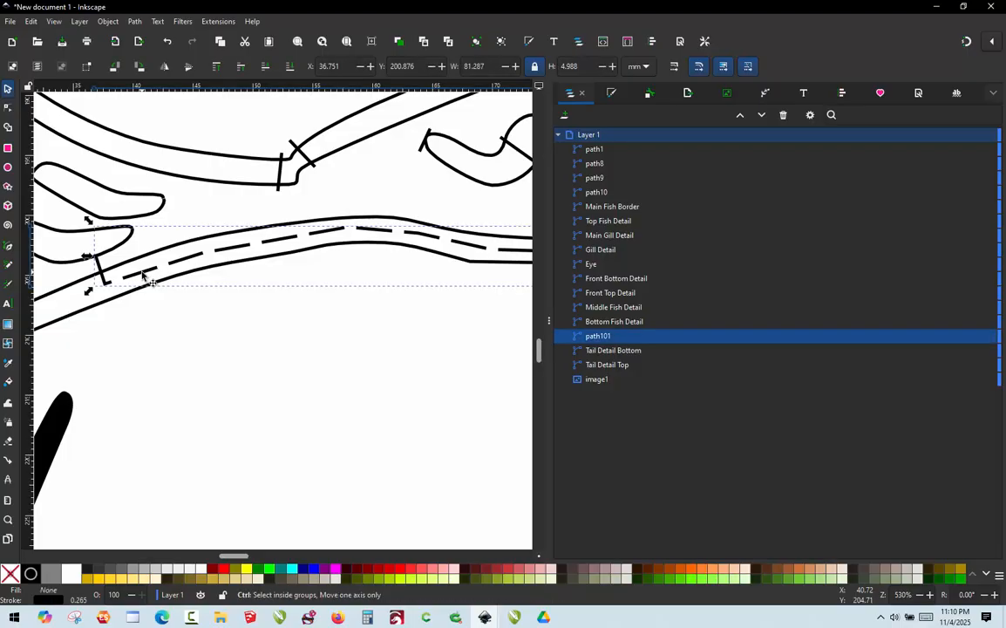
key(ctrl+alt+c)
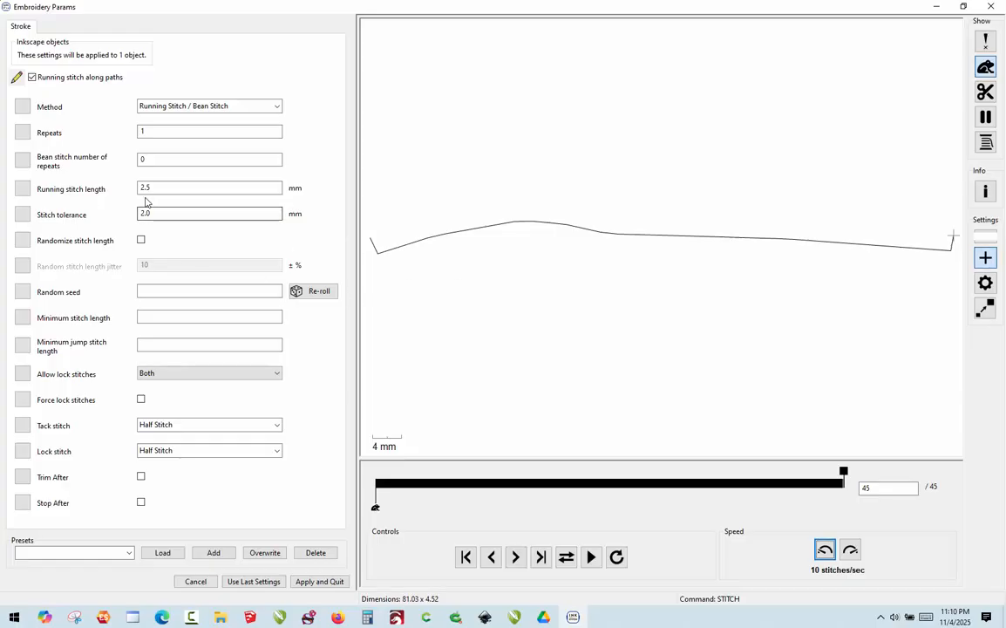
click(319, 581)
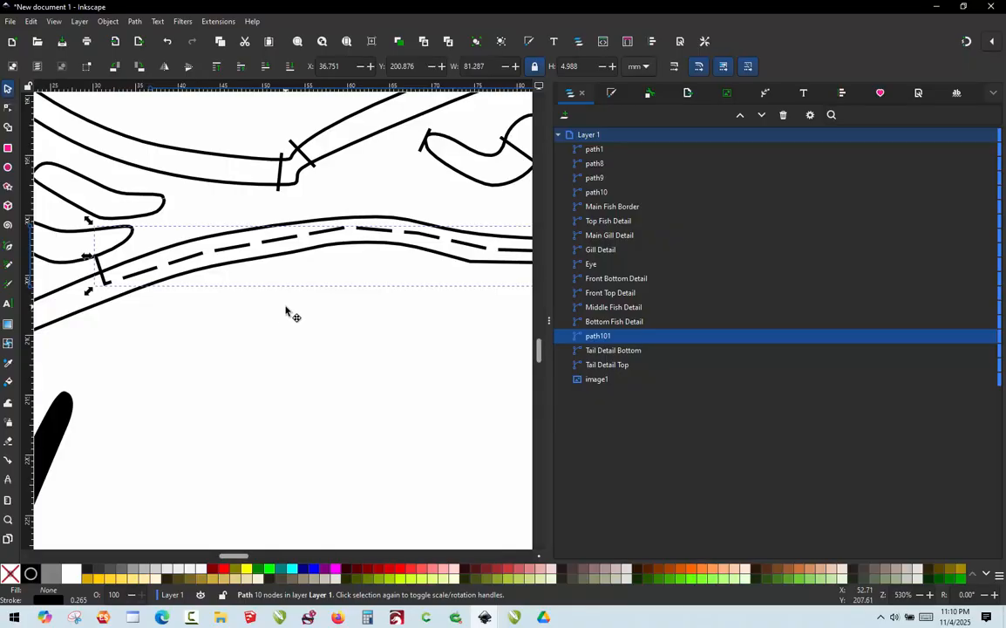
Select all the fish paths, preview their stitching in the embroidery parameters and apply the settings
scroll(286, 307, down, 5)
scroll(454, 318, up, 1)
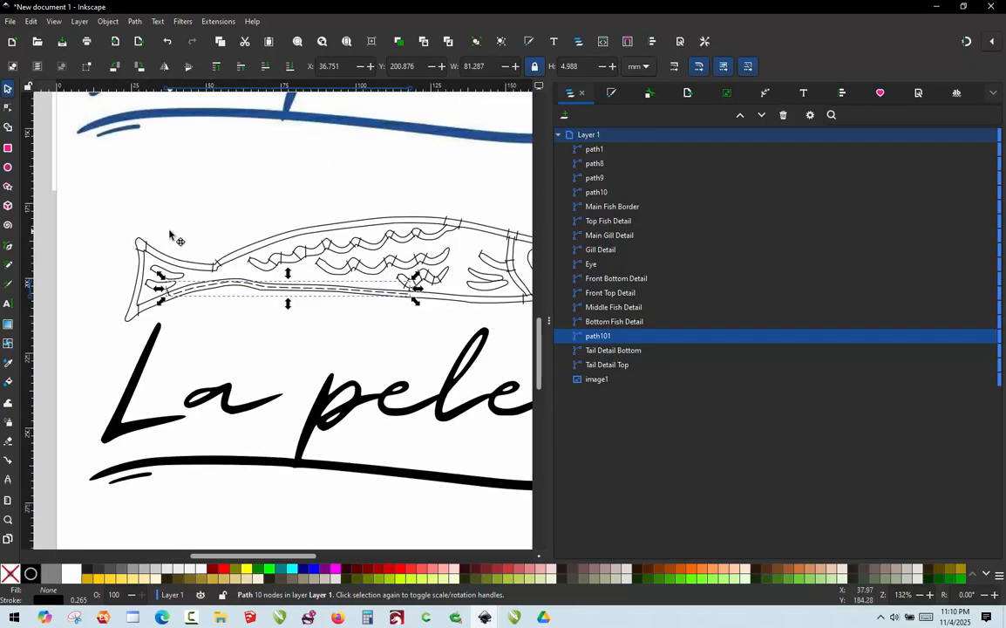
scroll(169, 231, down, 1)
click(110, 200)
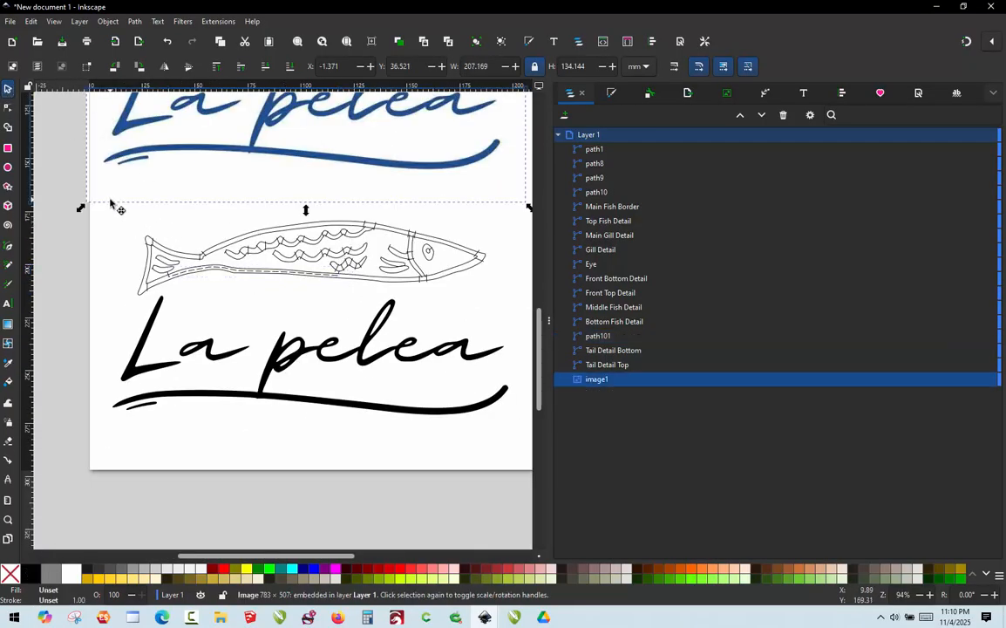
click(110, 223)
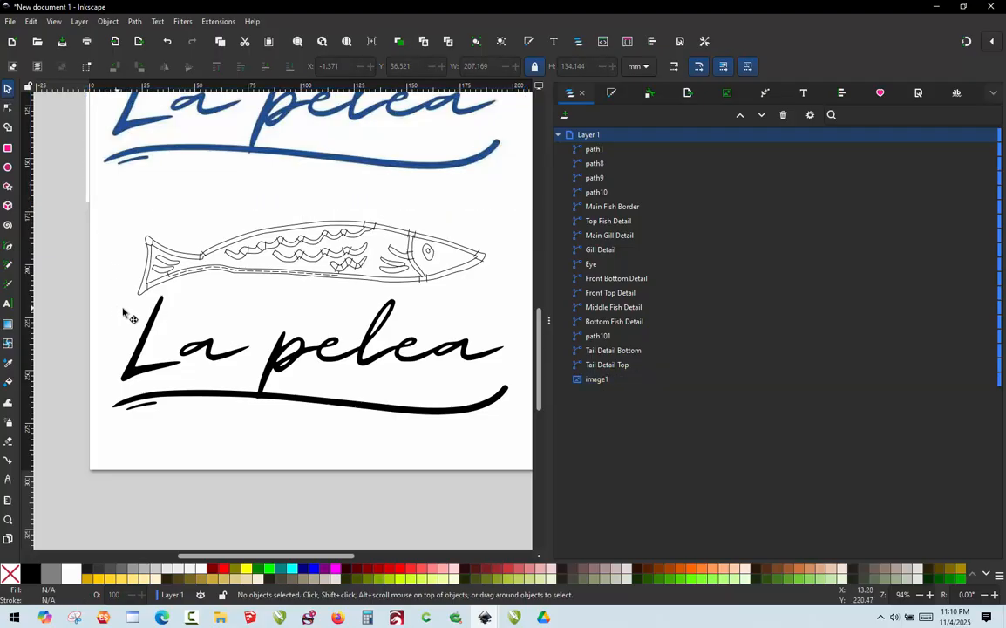
drag(119, 305, 505, 216)
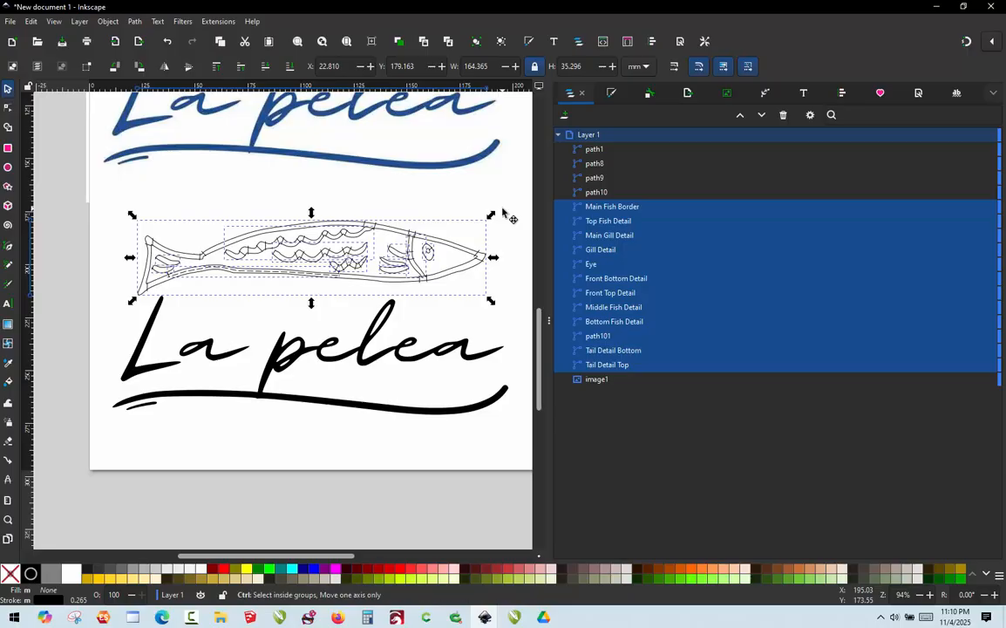
key(ctrl+alt+c)
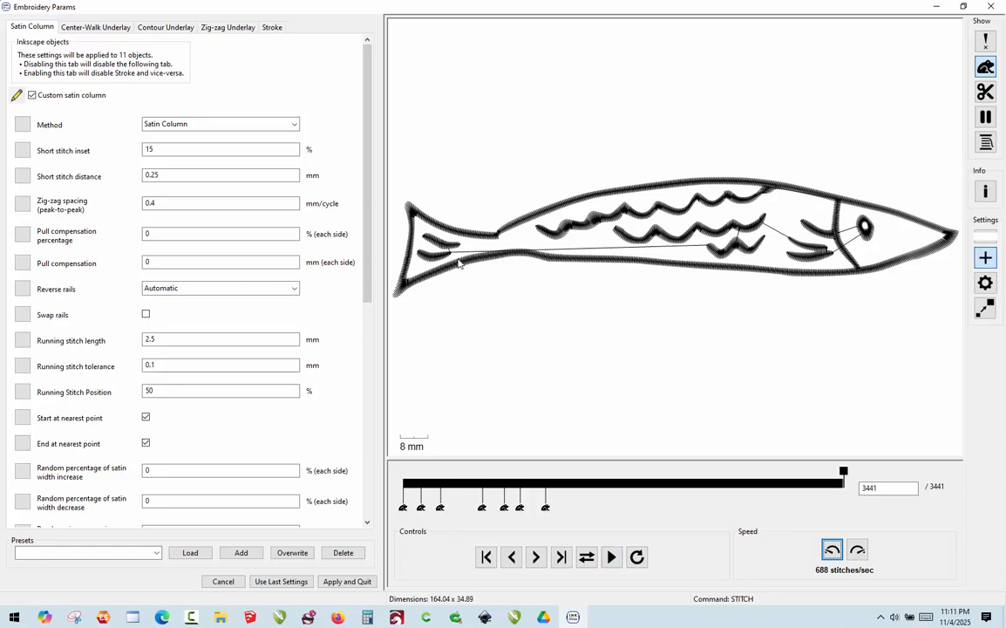
click(347, 580)
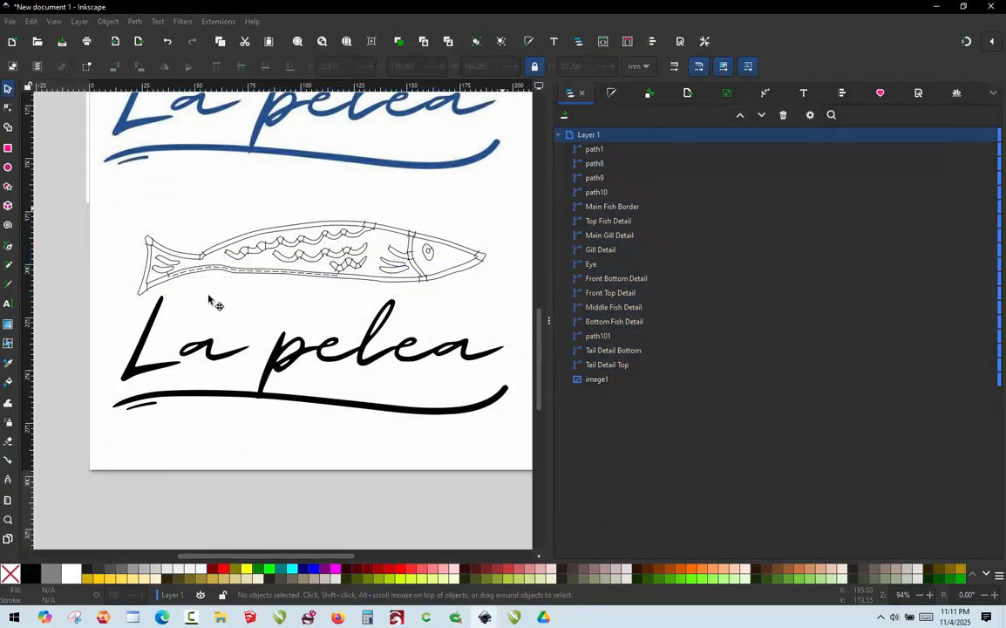
Select all the fish paths from border to tail details, run the embroidery stitch simulation on them and close it
click(113, 301)
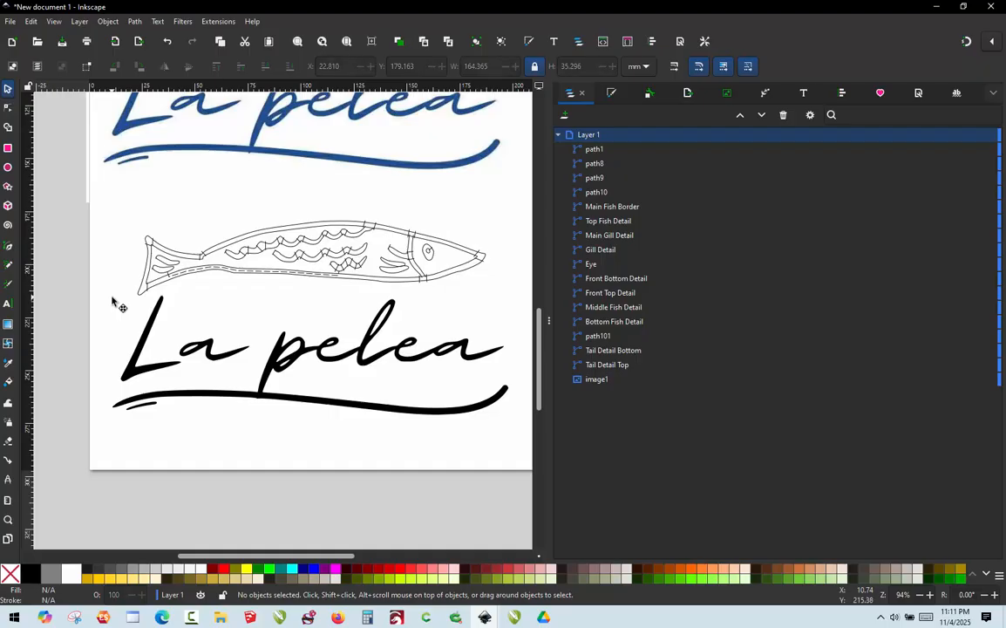
scroll(294, 281, up, 1)
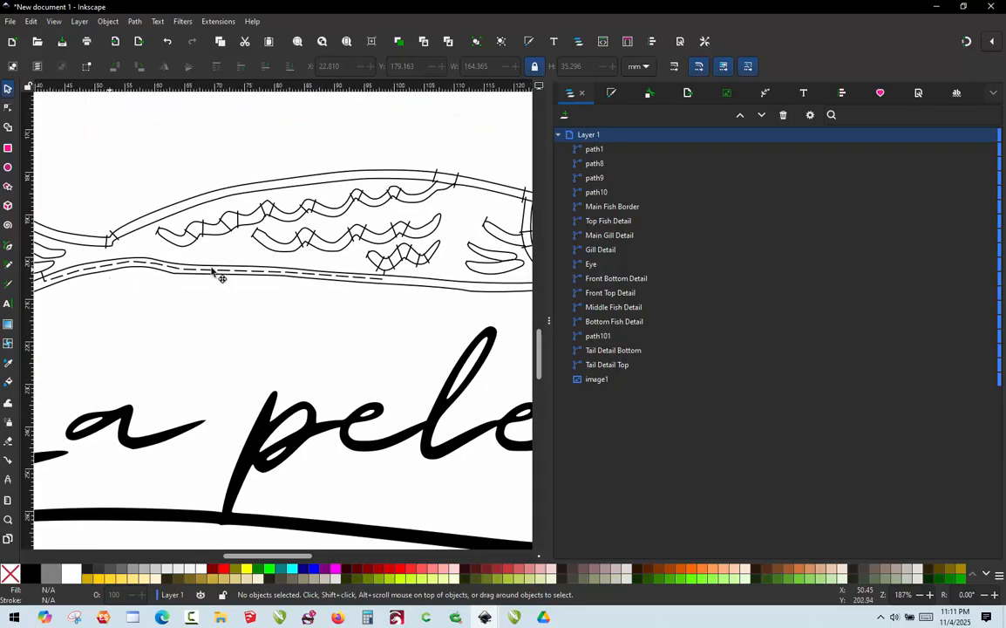
scroll(415, 214, up, 2)
scroll(415, 213, down, 4)
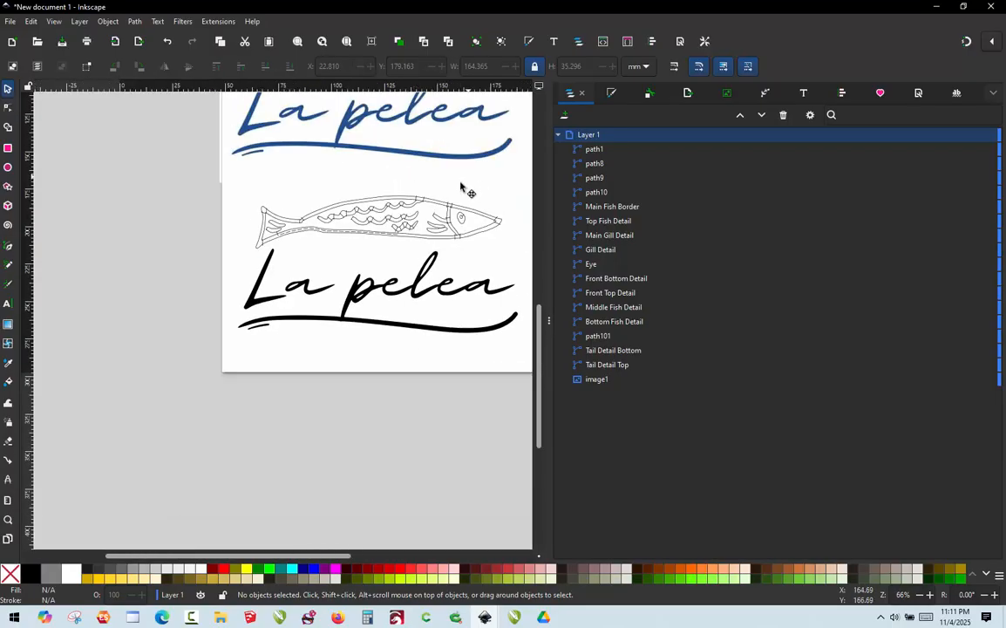
scroll(460, 191, down, 2)
scroll(360, 218, up, 3)
scroll(355, 253, down, 1)
scroll(303, 238, up, 1)
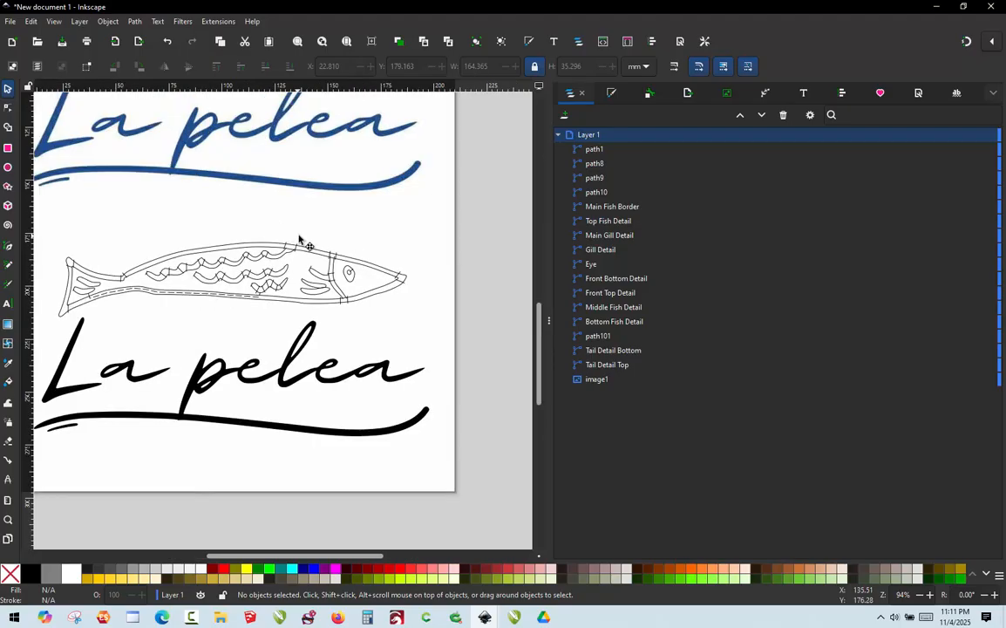
scroll(291, 248, down, 1)
scroll(244, 261, up, 1)
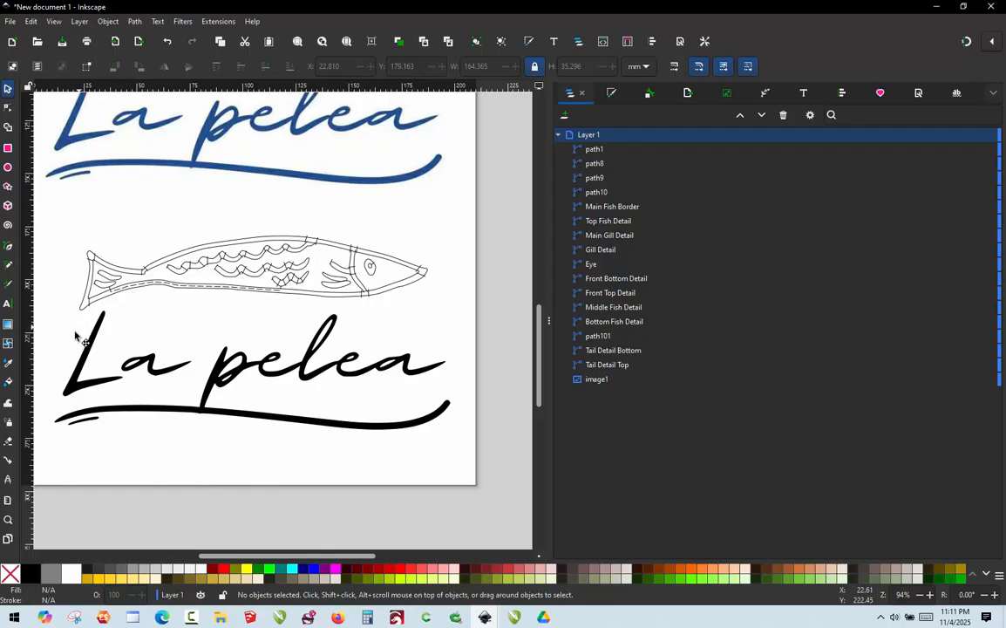
drag(59, 298, 452, 228)
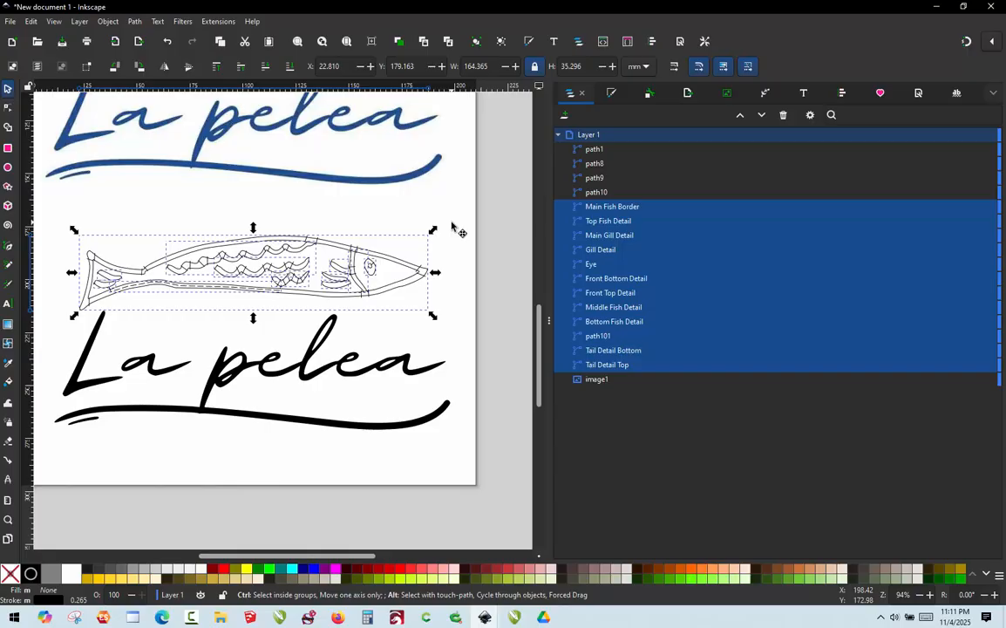
key(shift+l)
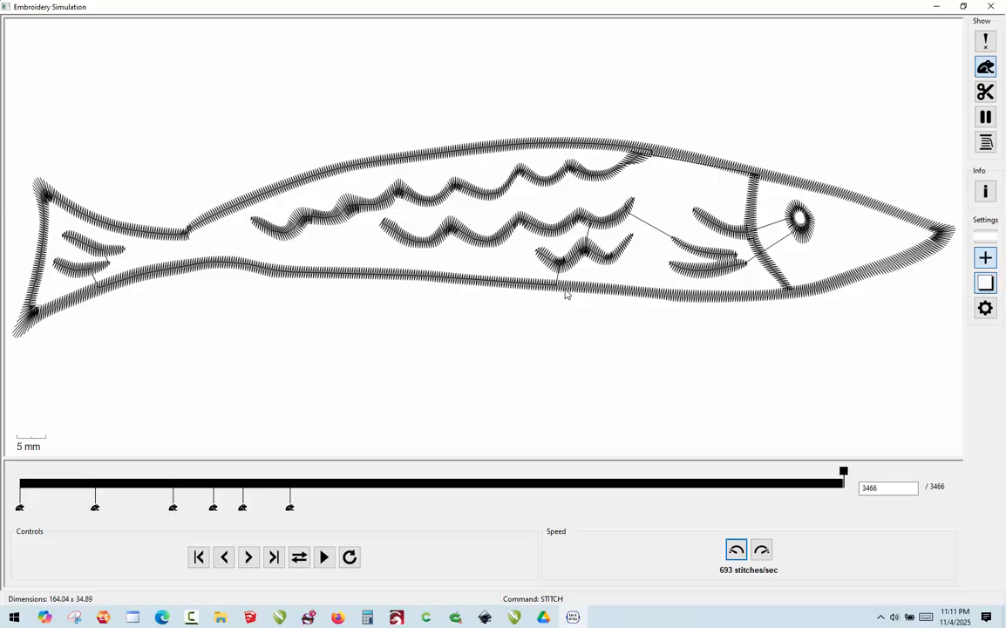
click(991, 6)
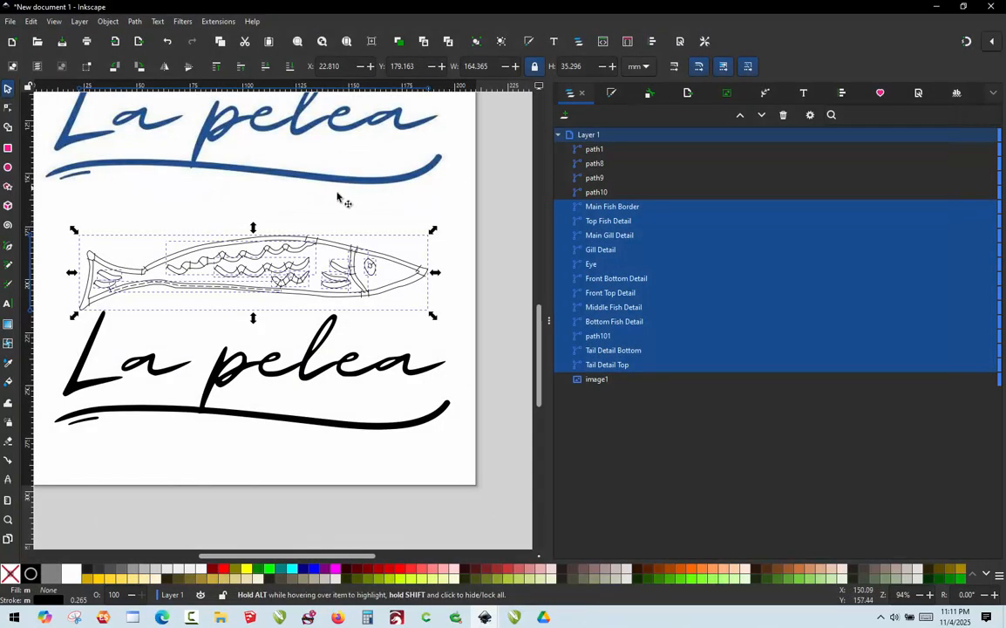
Select only the dashed travel path by the tail, open its embroidery parameters and enable running stitch along paths
click(324, 225)
scroll(61, 299, up, 1)
scroll(61, 299, up, 2)
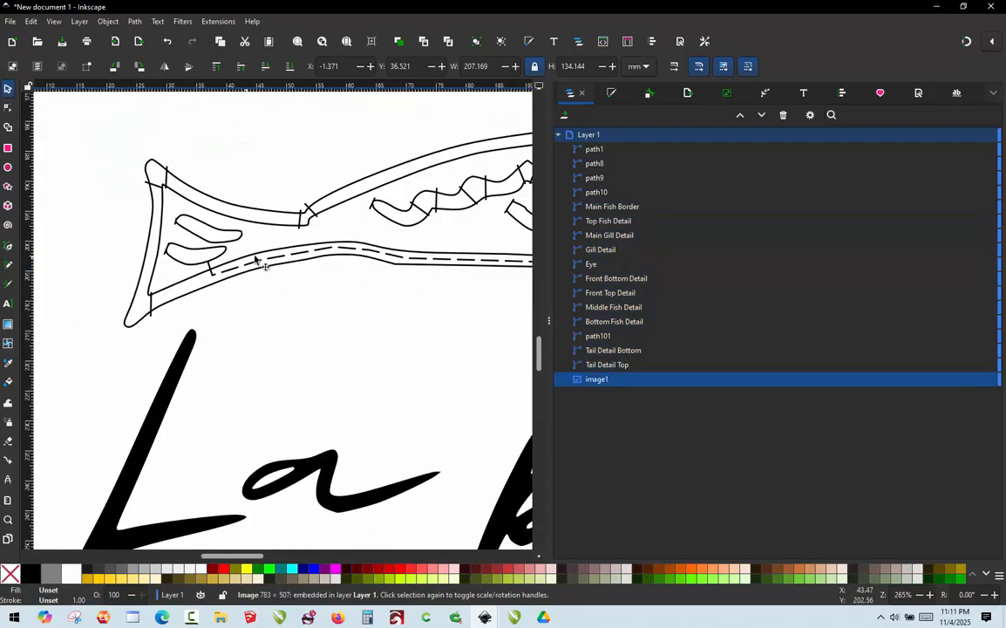
click(234, 272)
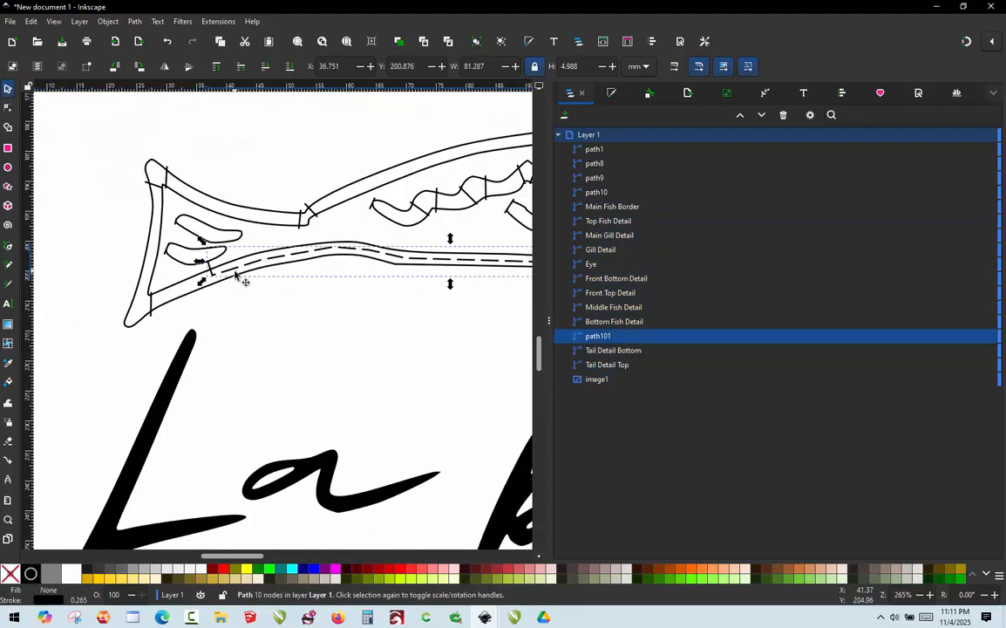
key(ctrl+alt+p)
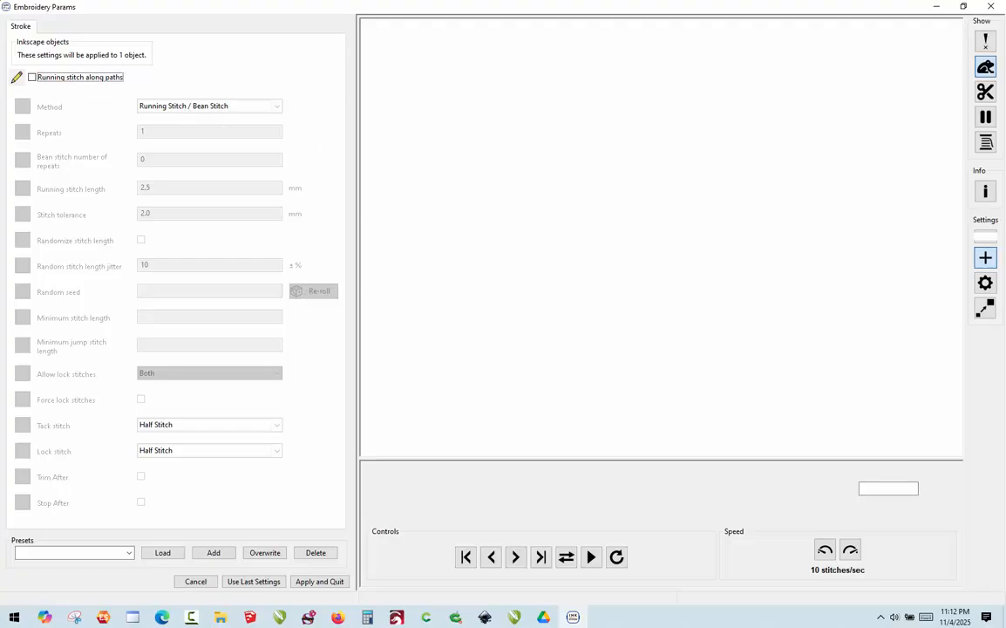
click(37, 81)
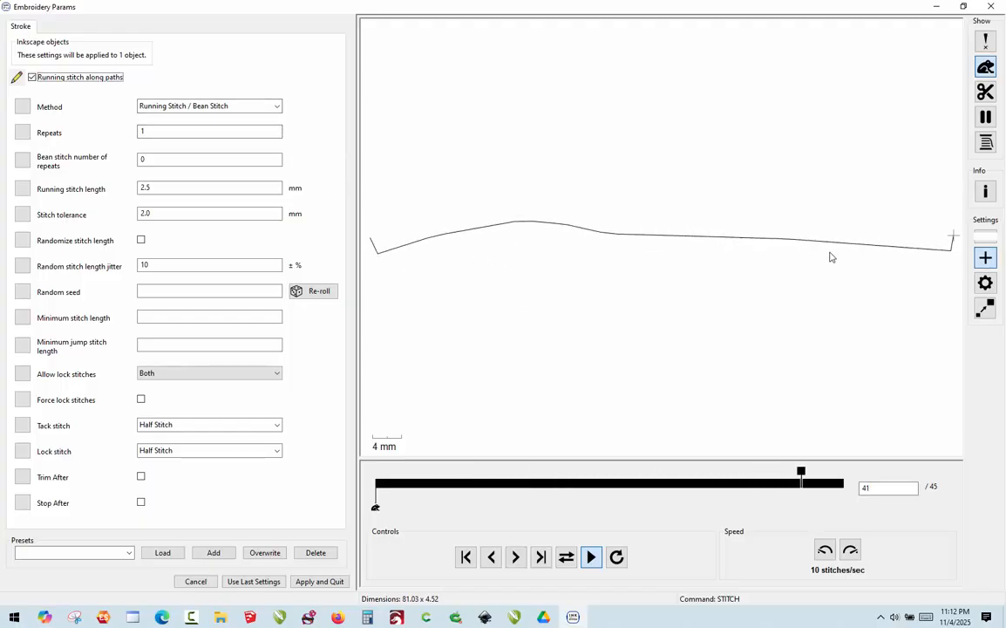
Set the dashed path's method to Manual Stitch with a max stitch length of 2.5 mm and apply the parameters
click(183, 107)
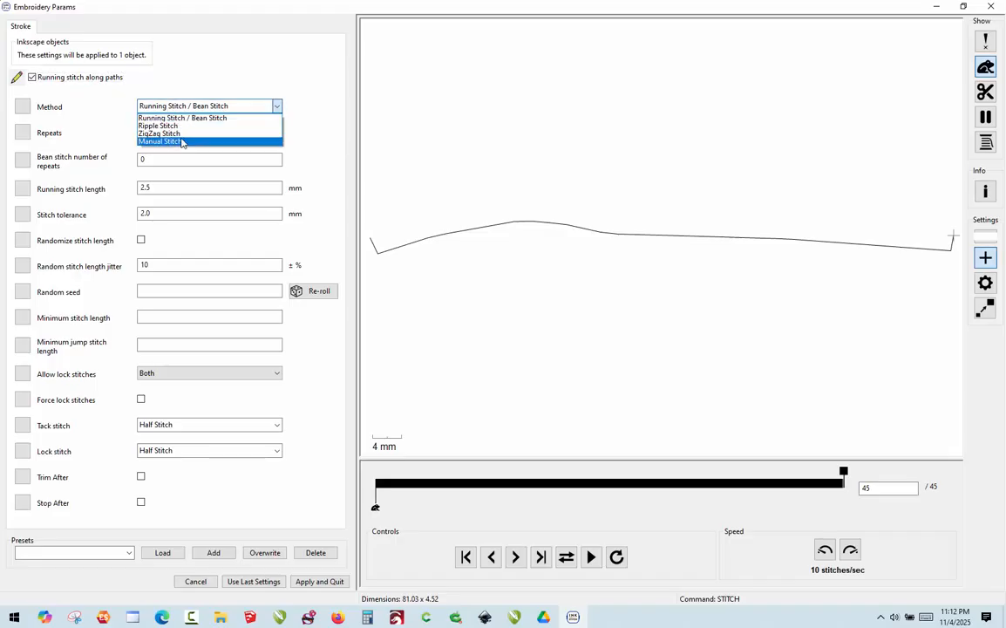
click(182, 141)
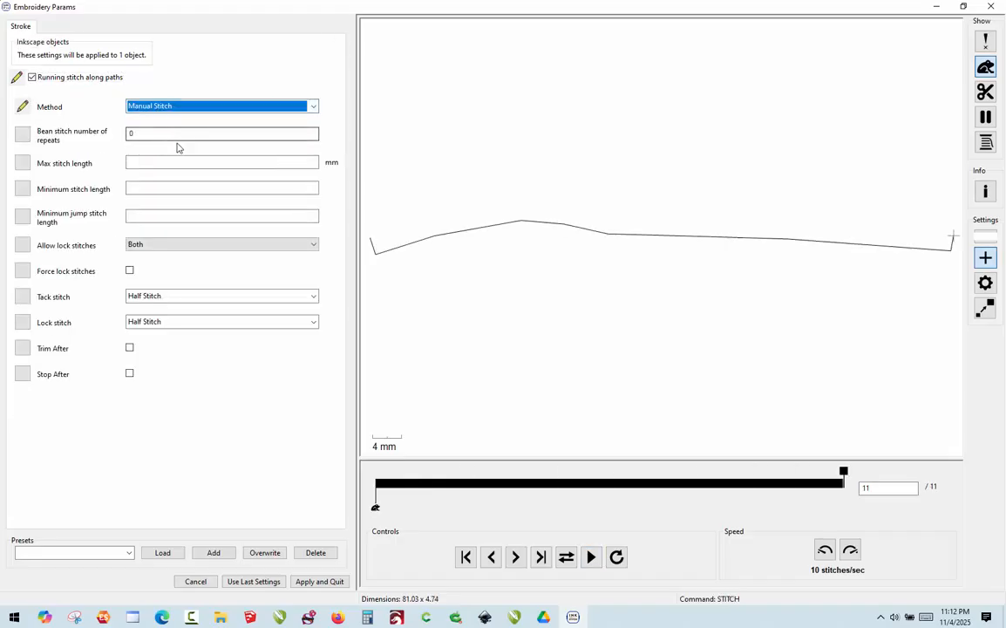
click(163, 161)
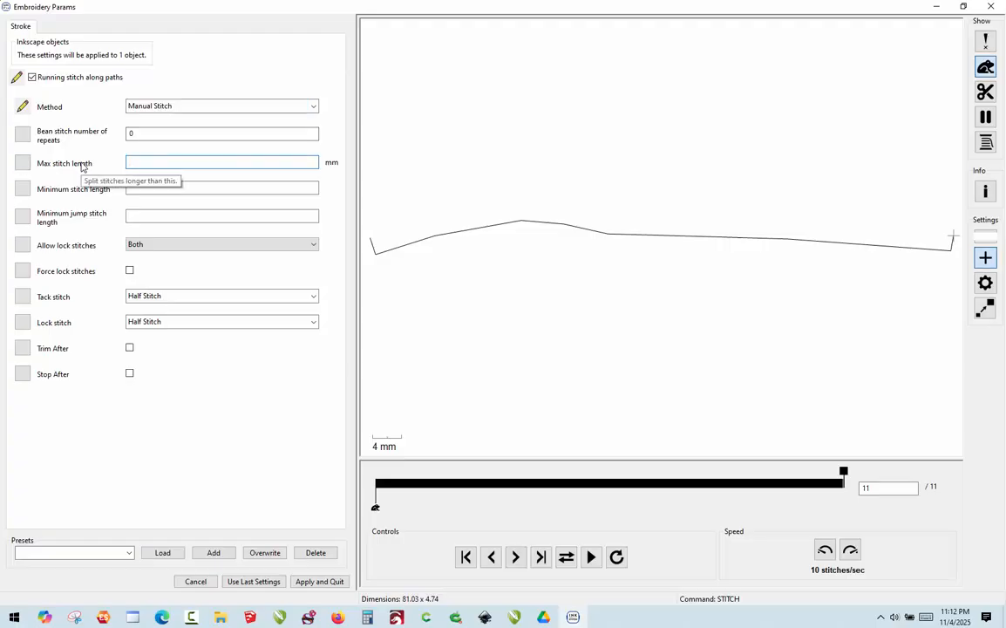
text(2.5)
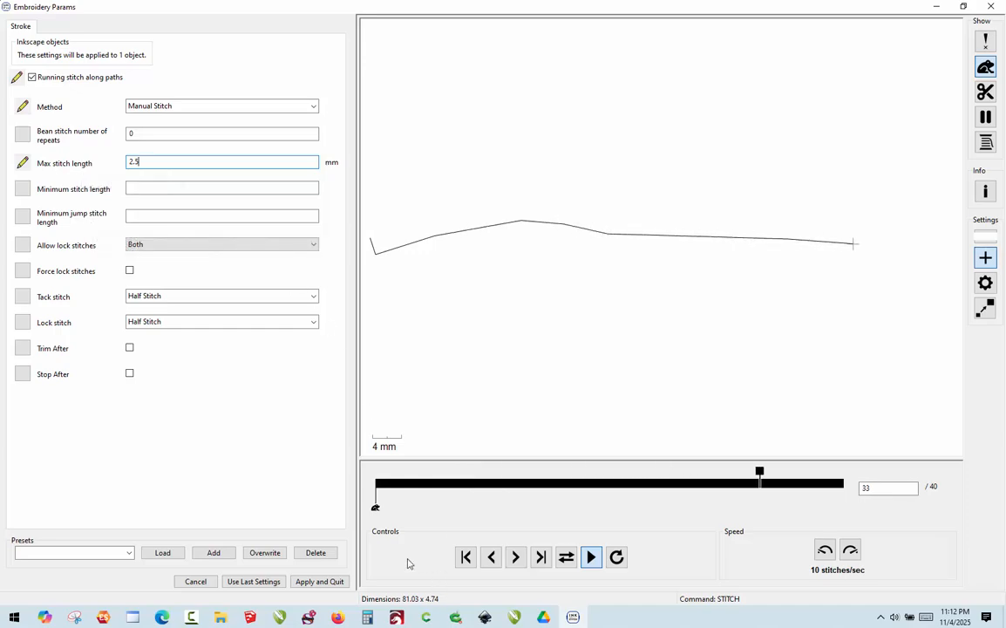
click(319, 581)
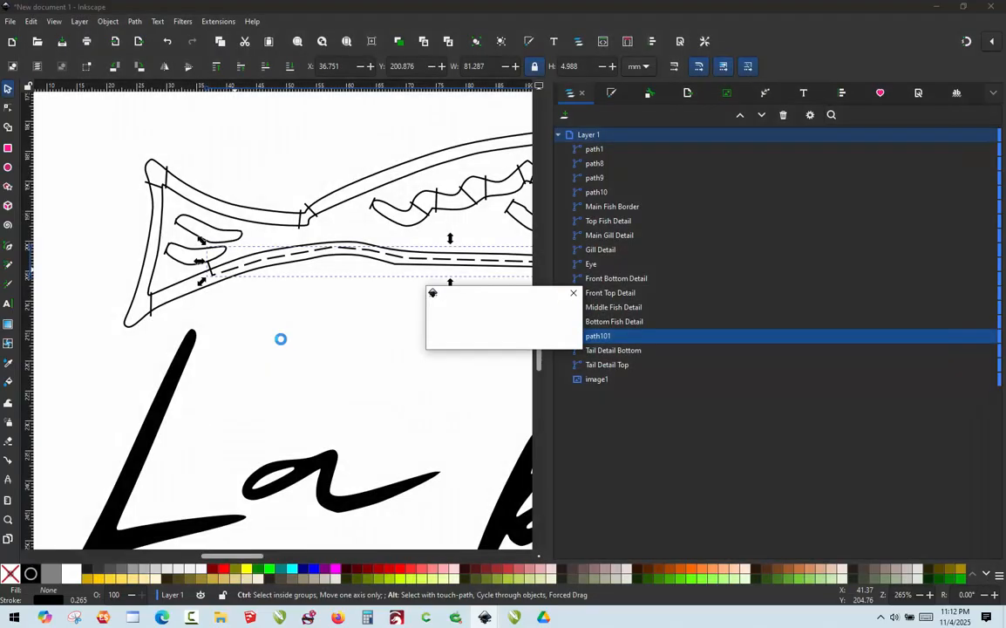
Select all the fish paths, preview their combined stitching in the embroidery parameters and apply the settings
click(87, 246)
scroll(156, 256, down, 3)
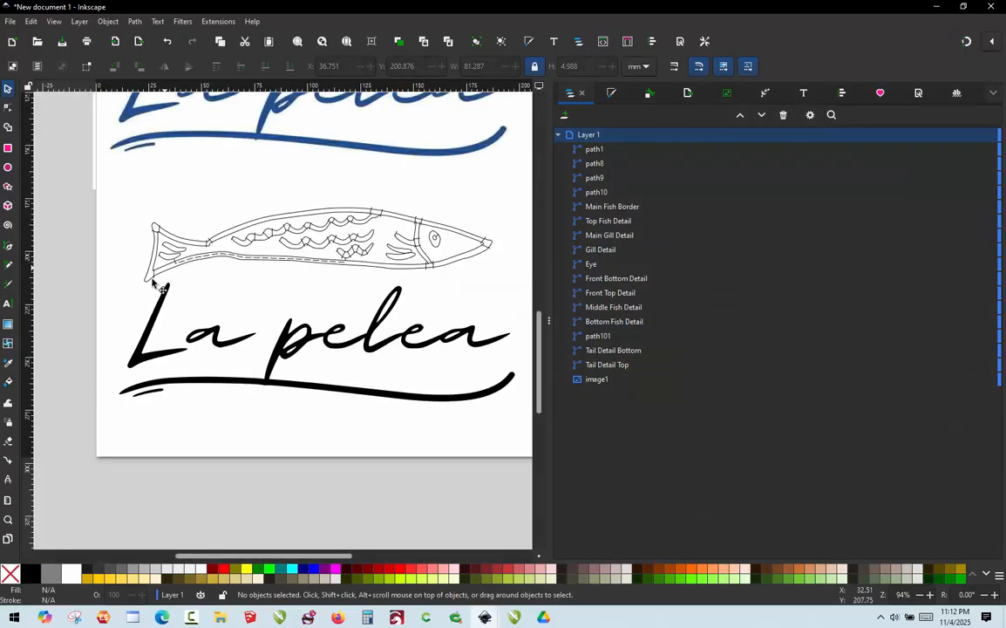
drag(128, 298, 521, 203)
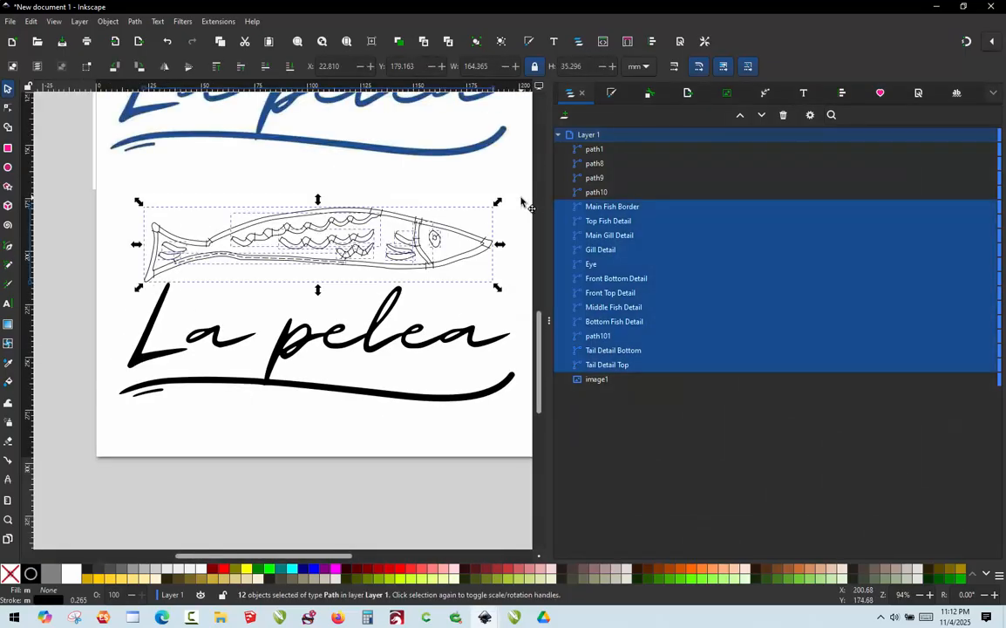
key(ctrl+alt+p)
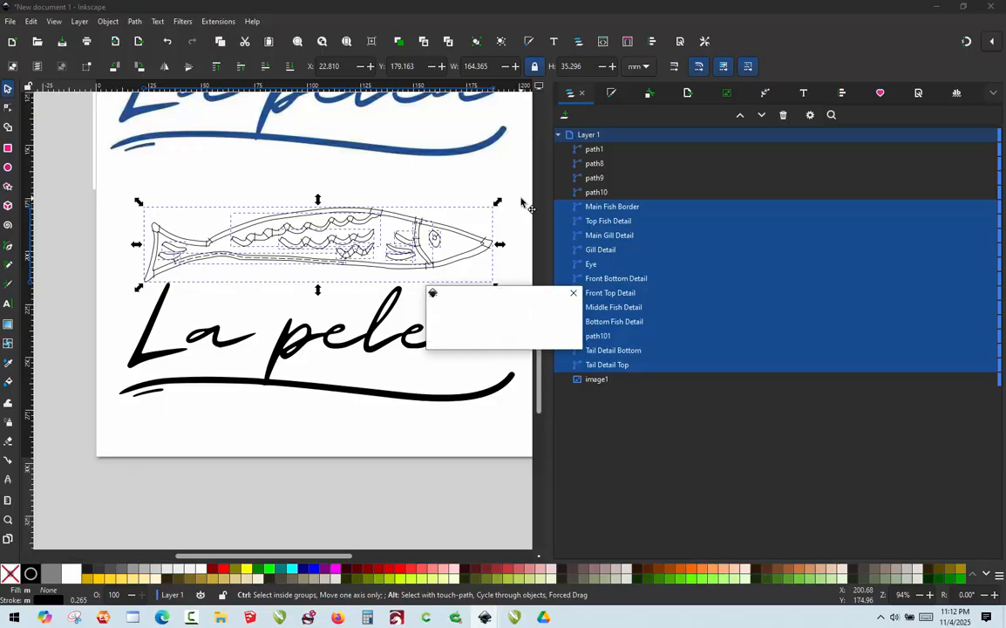
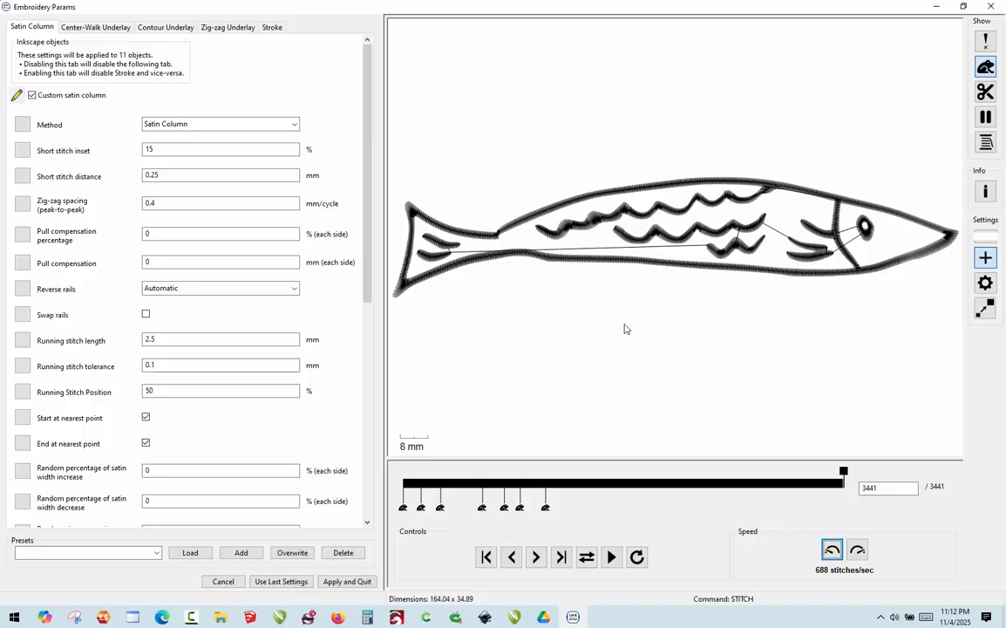
click(347, 582)
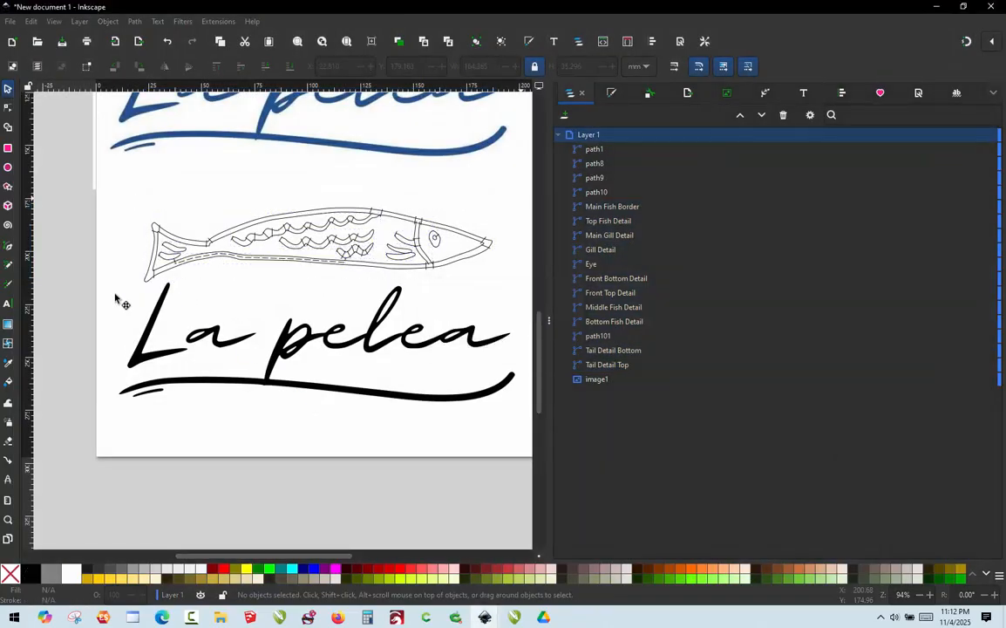
Select the dashed path alone, re-enable running stitch along paths in its embroidery parameters and apply
scroll(157, 270, up, 4)
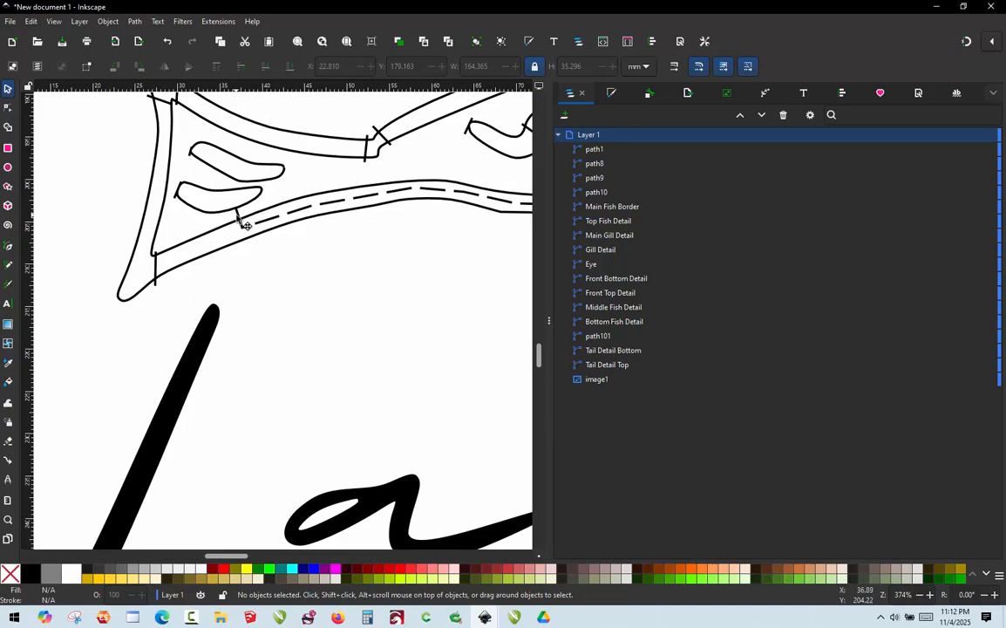
click(240, 217)
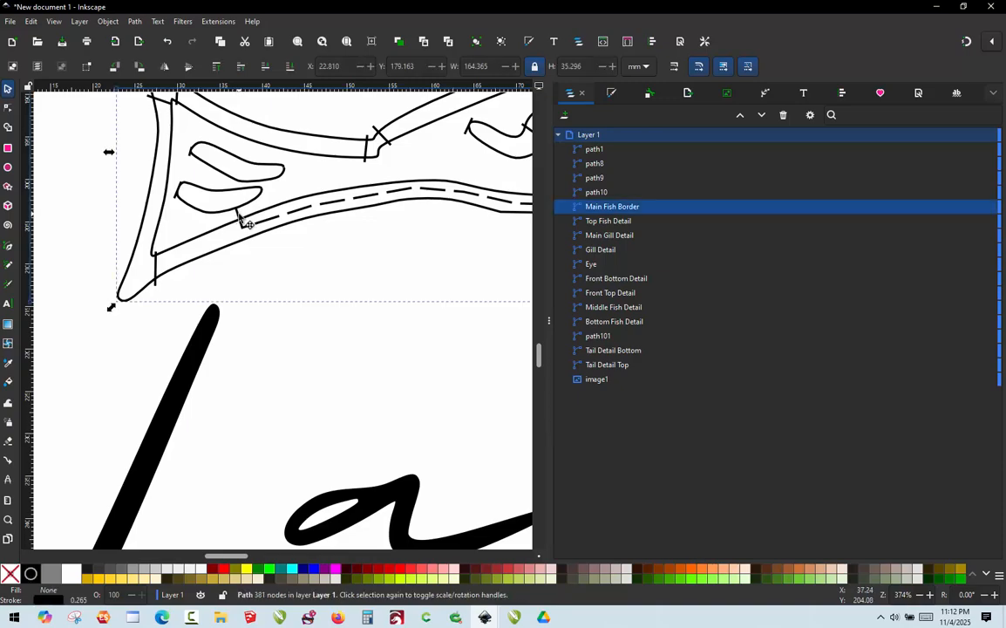
click(268, 248)
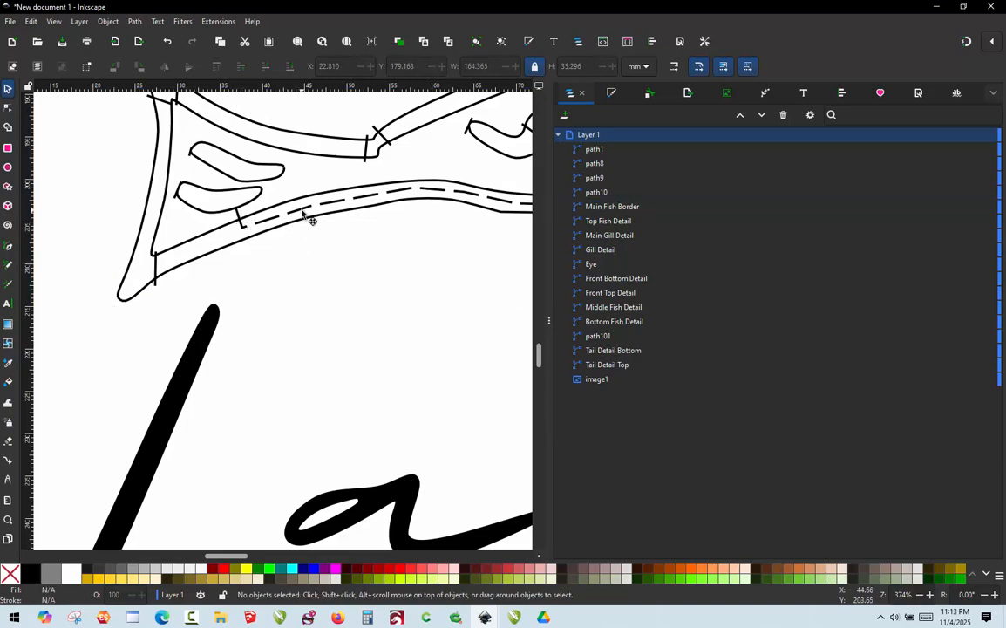
click(304, 212)
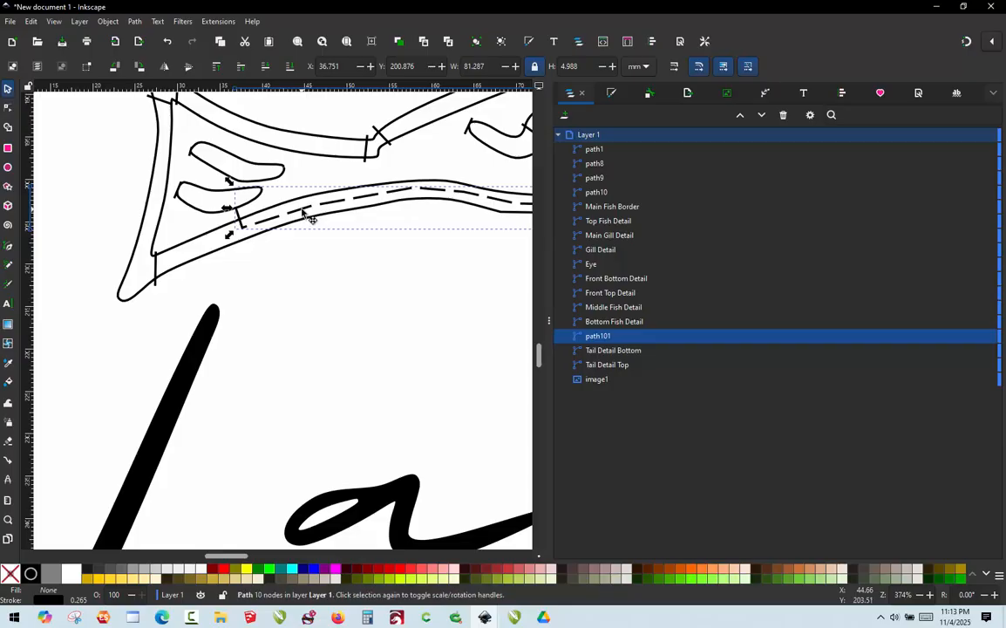
key(ctrl+alt+c)
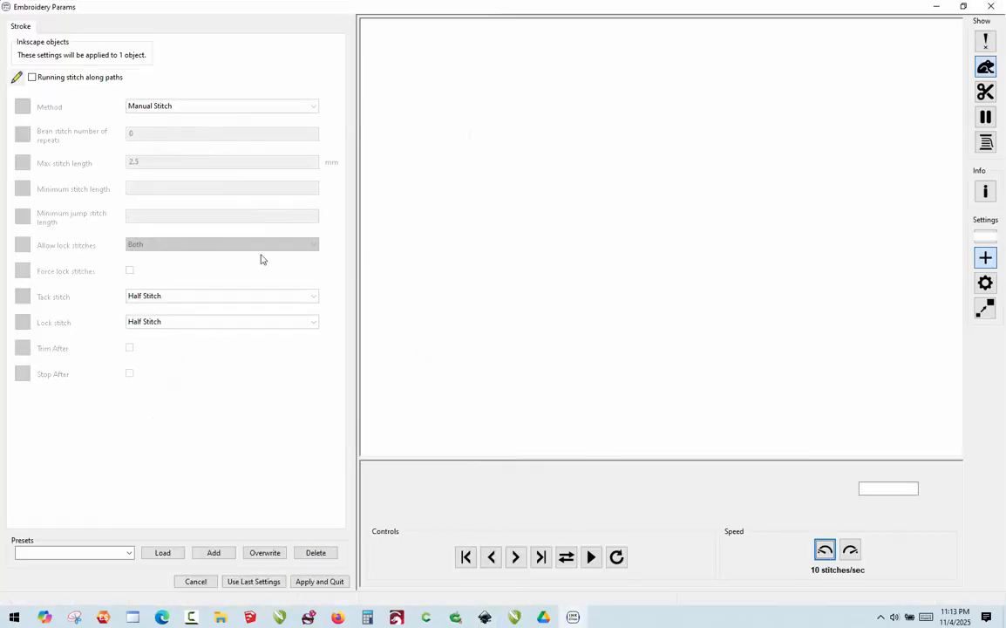
click(32, 78)
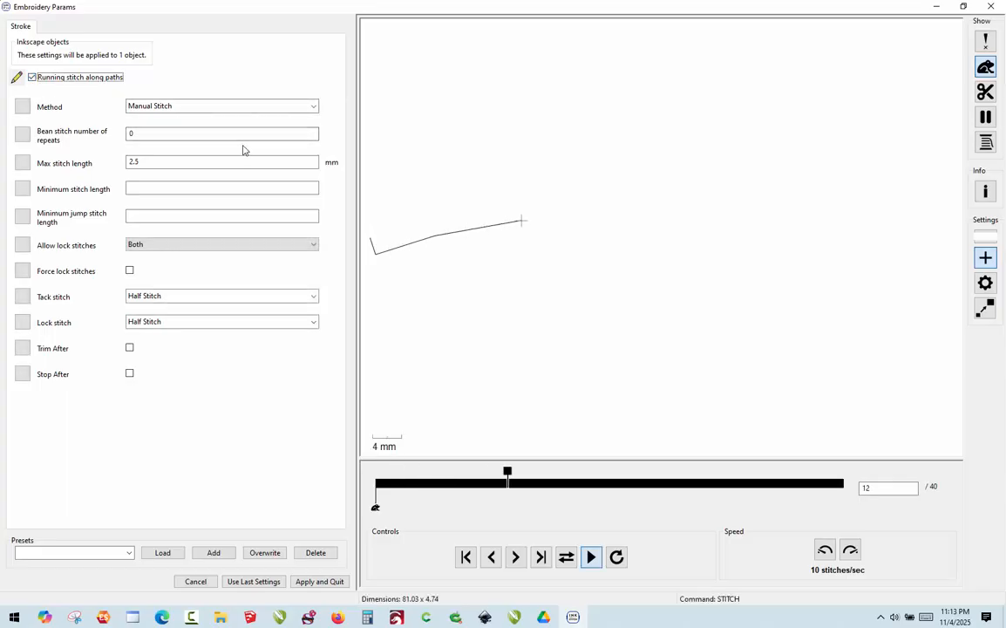
click(319, 582)
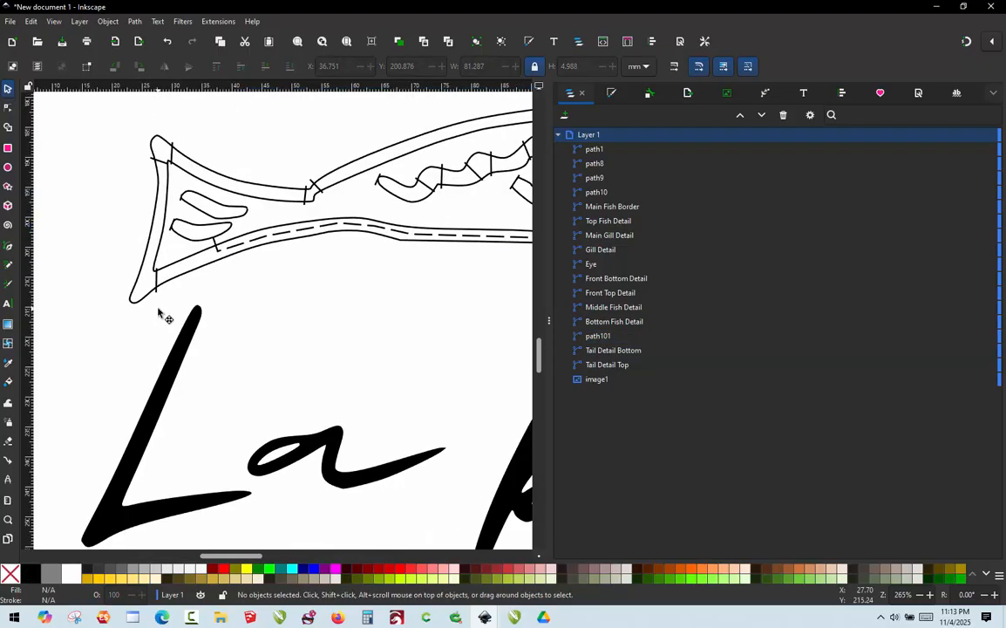
Select the whole fish again, play its stitch preview in the embroidery parameters and apply the settings
ctrl+scroll(161, 315, down, 3)
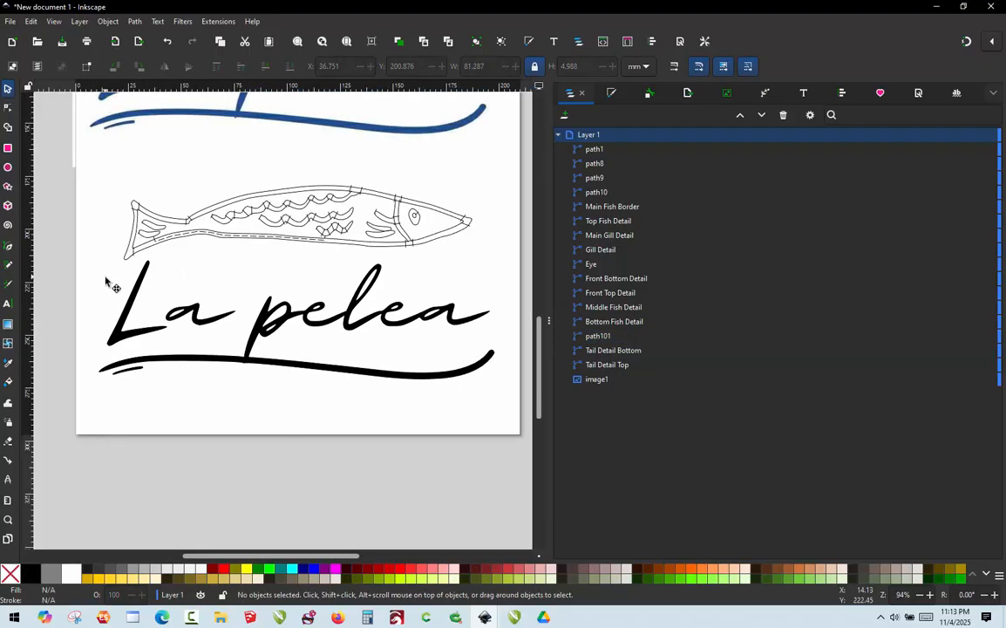
drag(106, 281, 485, 168)
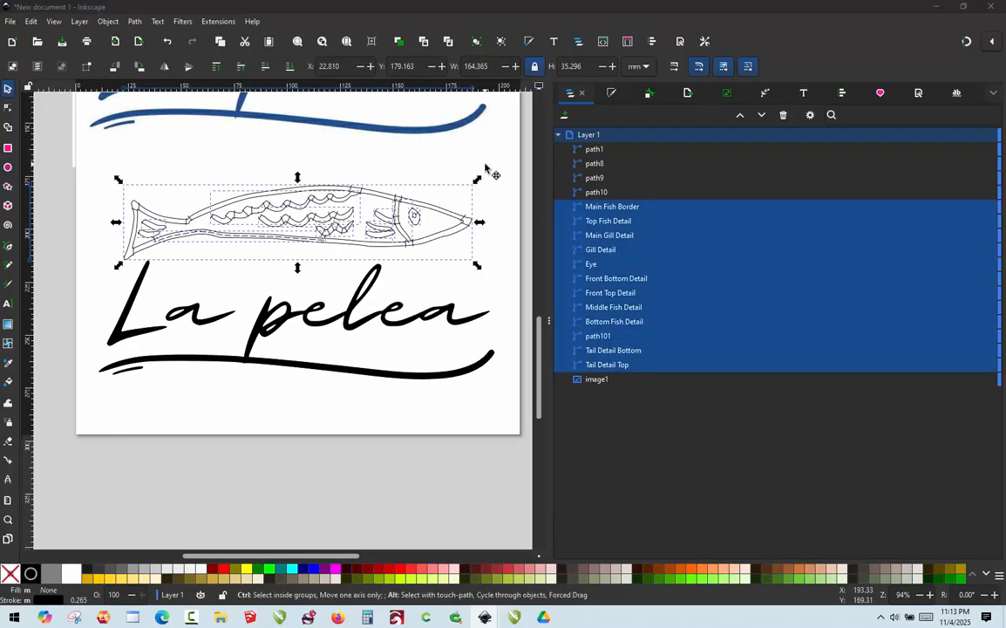
key(alt+q)
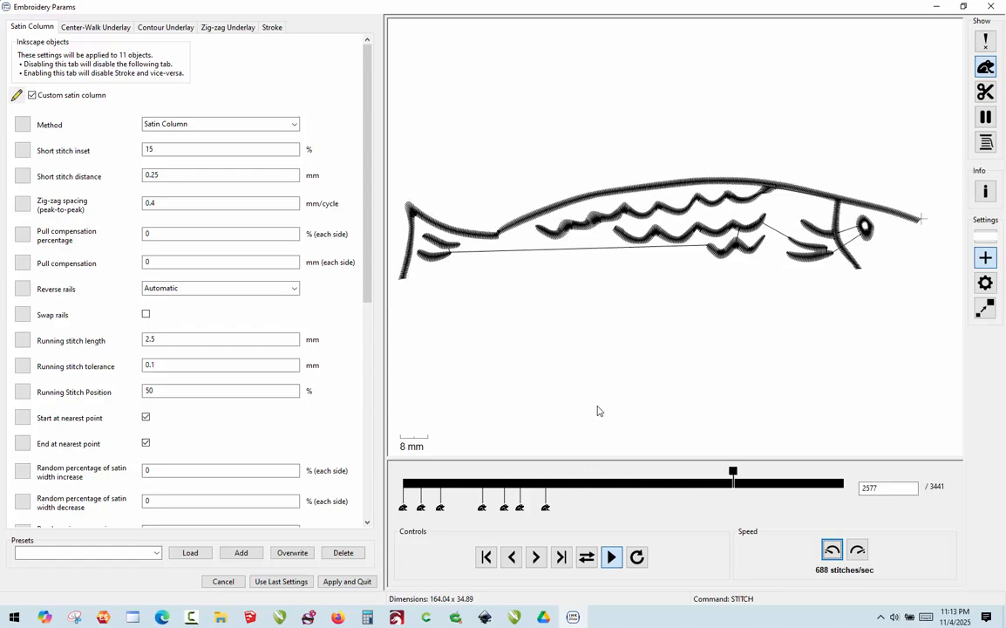
click(347, 581)
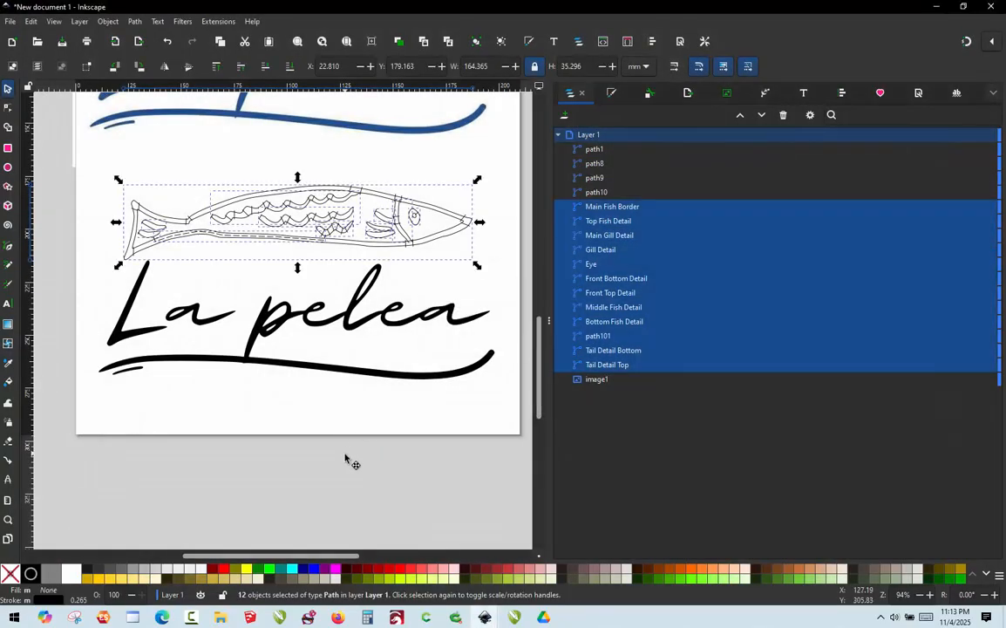
Select the whole fish, examine the jump stitches between its details in the embroidery parameters preview and apply the settings
click(347, 460)
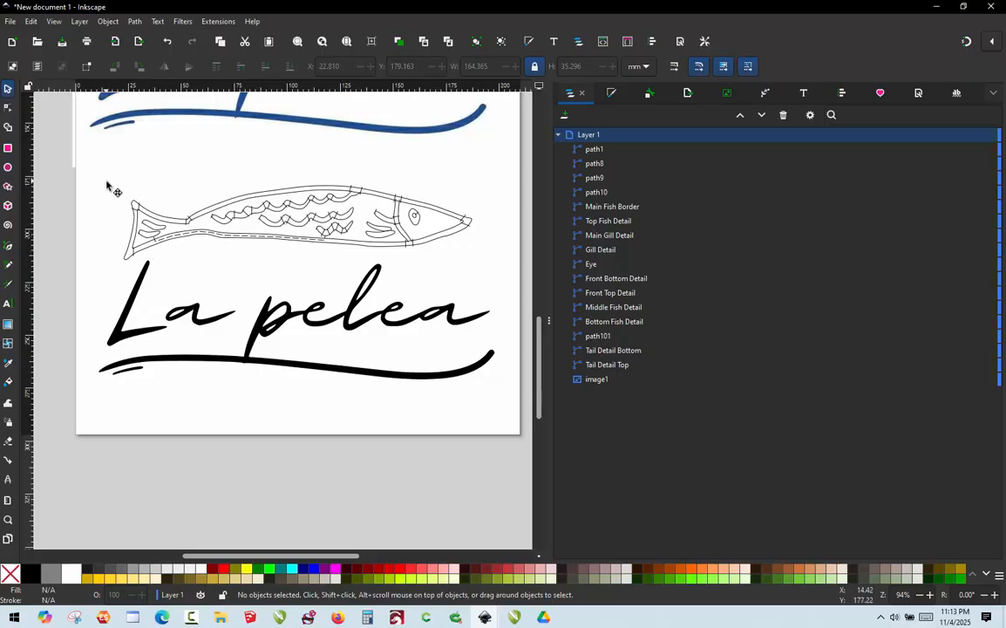
drag(108, 278, 506, 177)
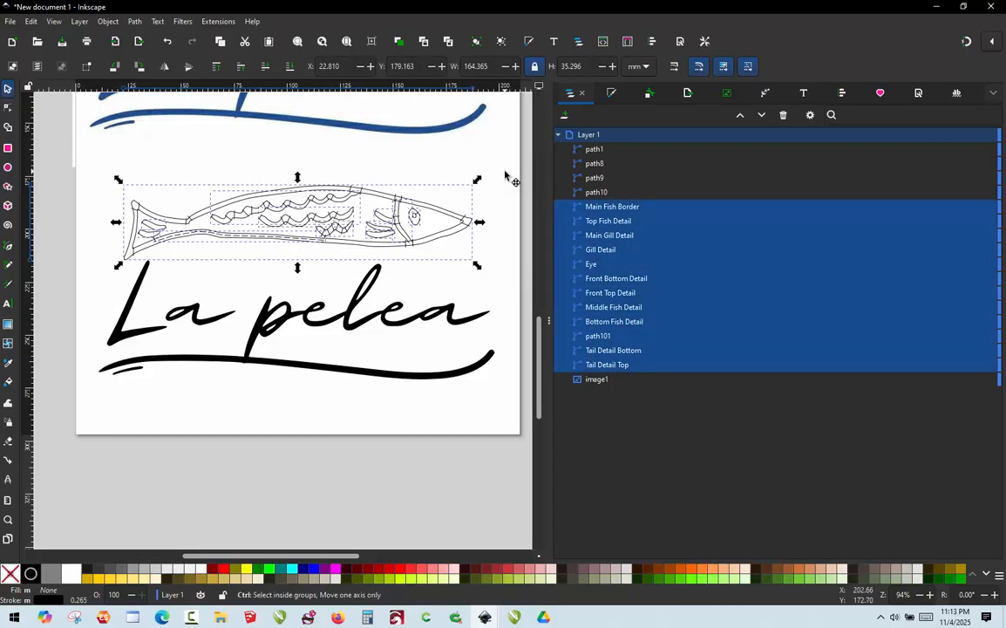
key(ctrl+alt+c)
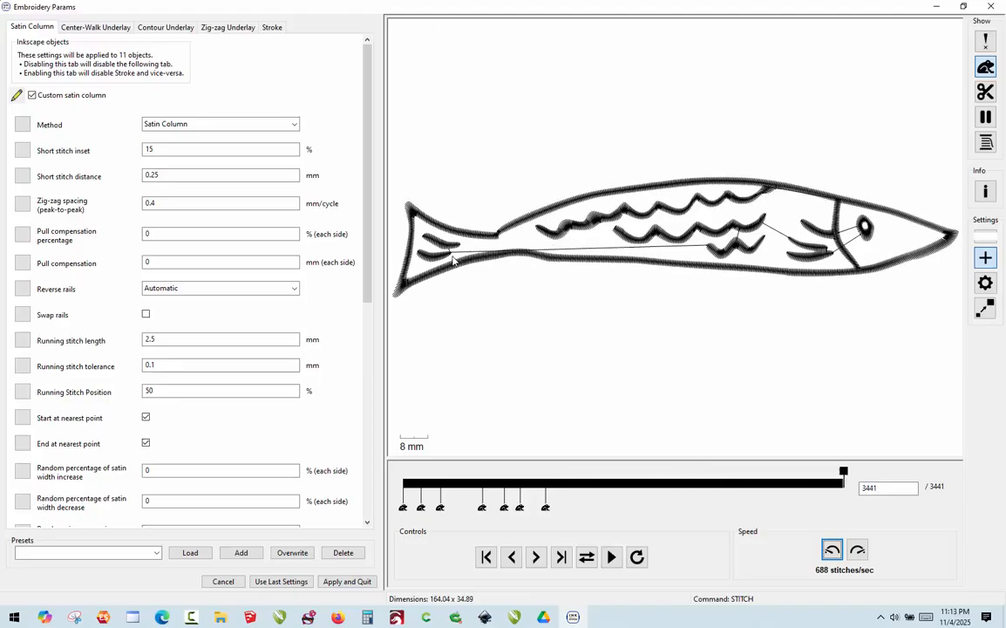
scroll(451, 253, up, 3)
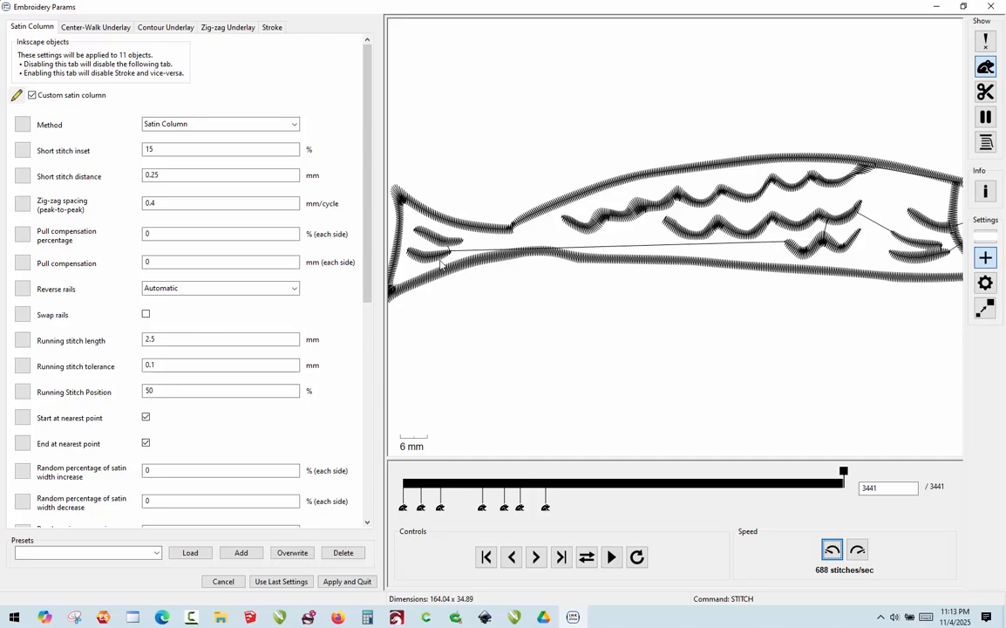
scroll(442, 268, down, 4)
scroll(783, 264, up, 4)
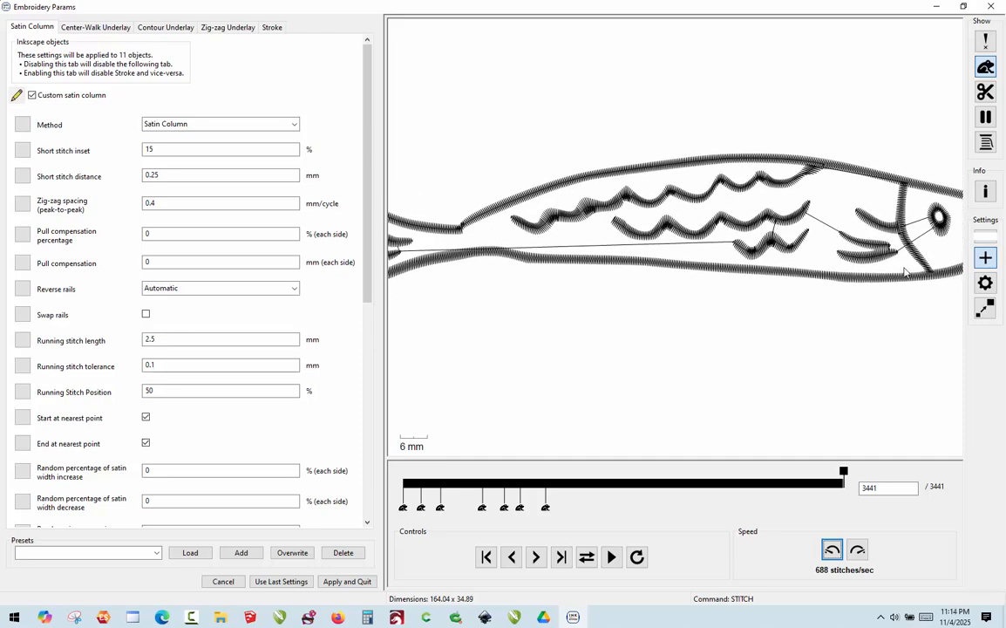
scroll(813, 231, up, 1)
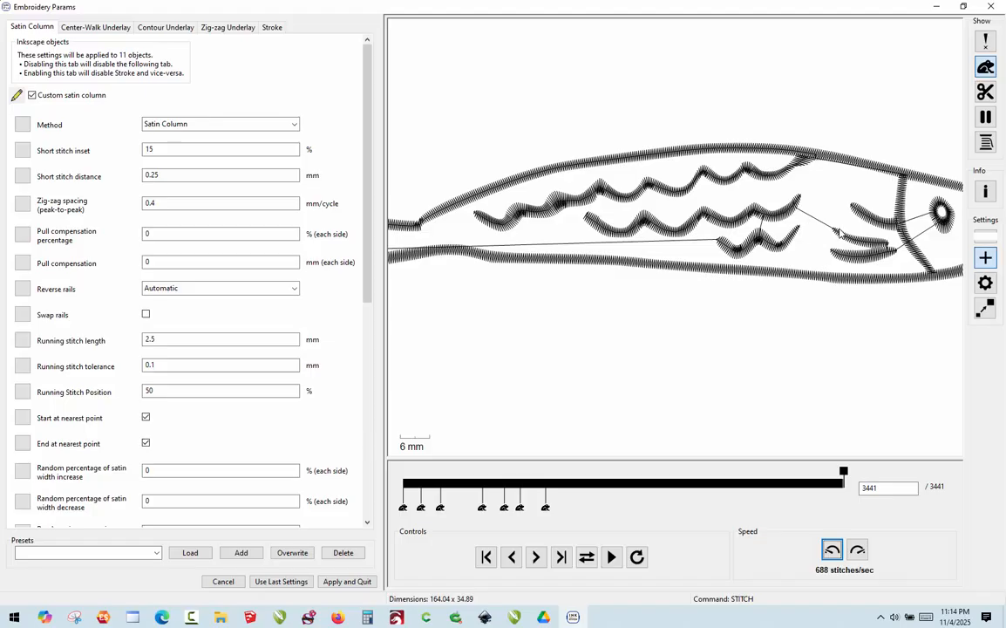
scroll(772, 260, up, 3)
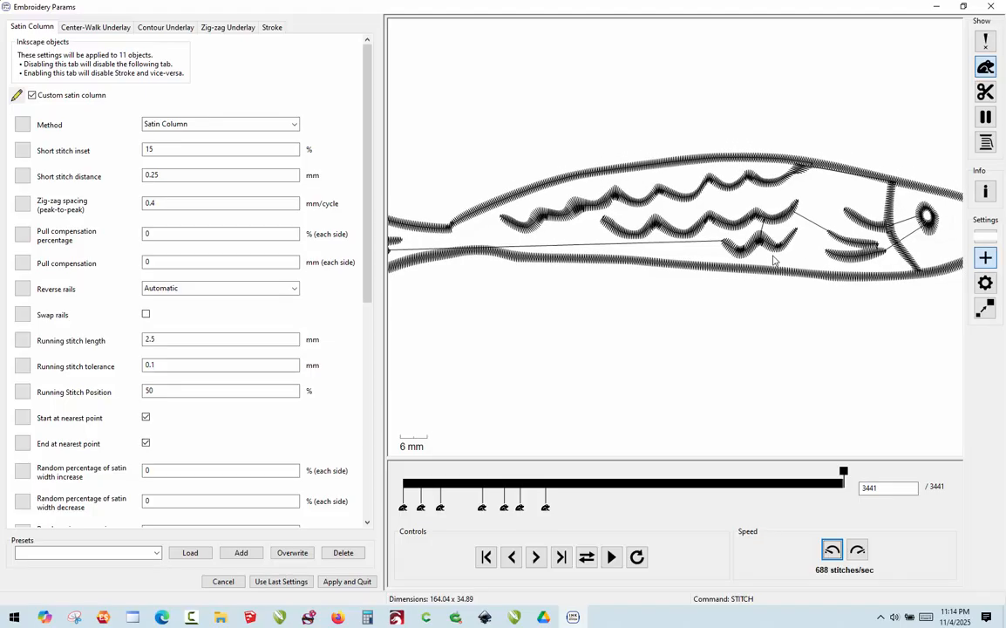
scroll(937, 231, up, 1)
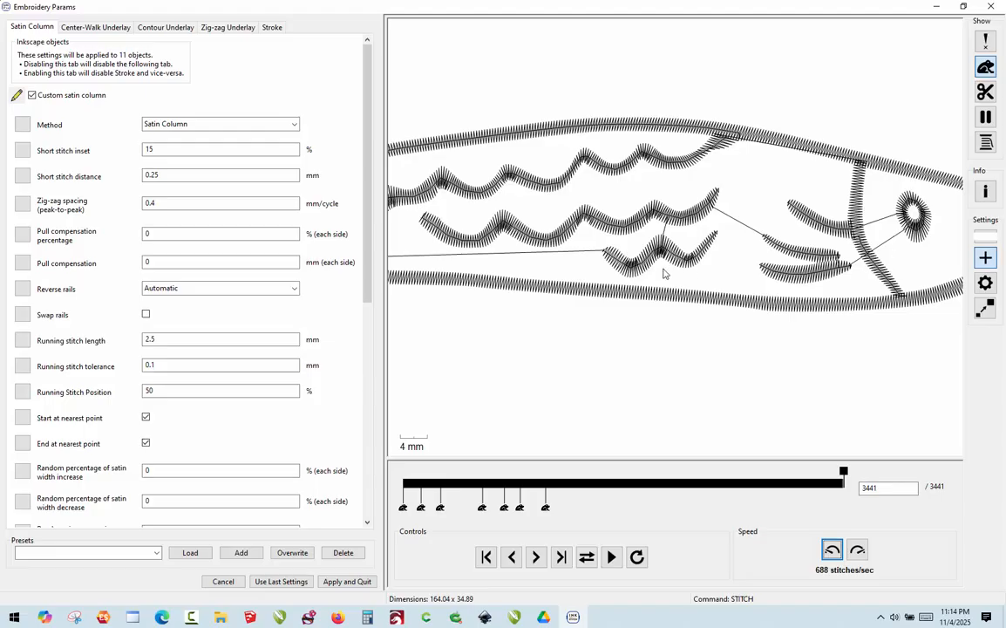
scroll(666, 273, down, 4)
scroll(909, 219, up, 5)
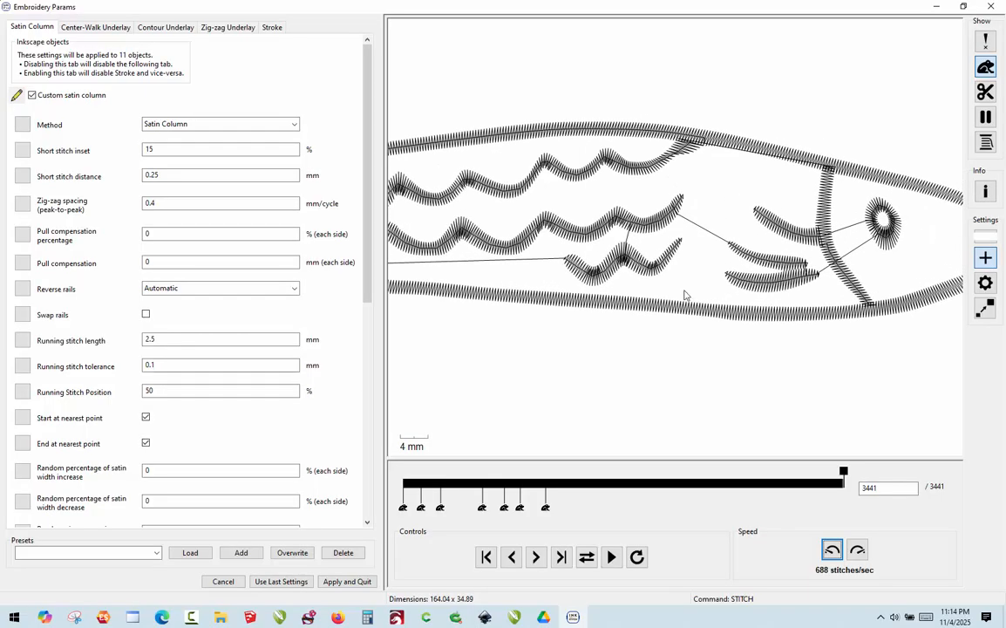
click(359, 581)
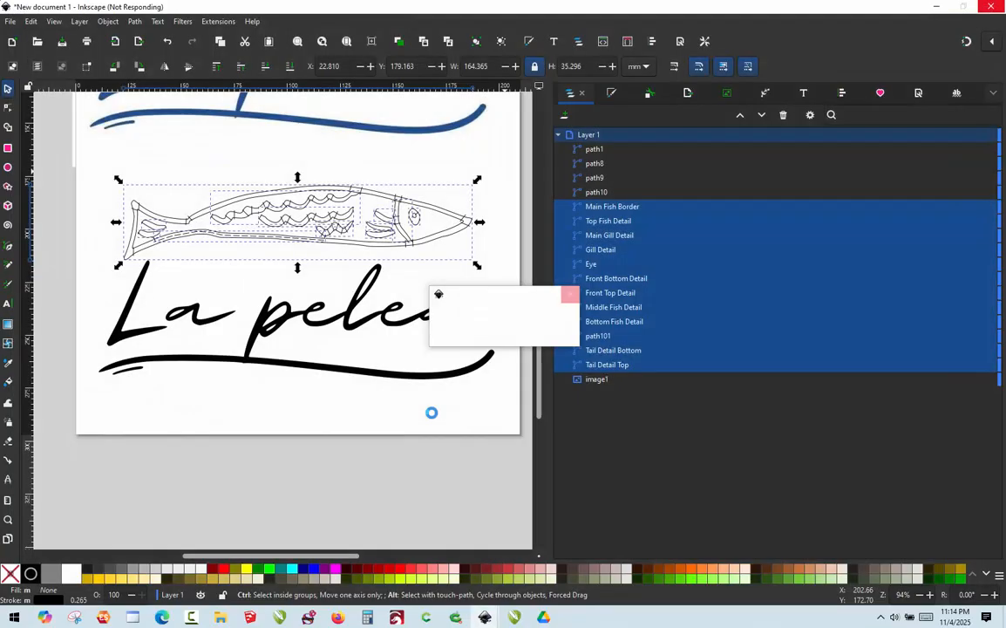
click(433, 419)
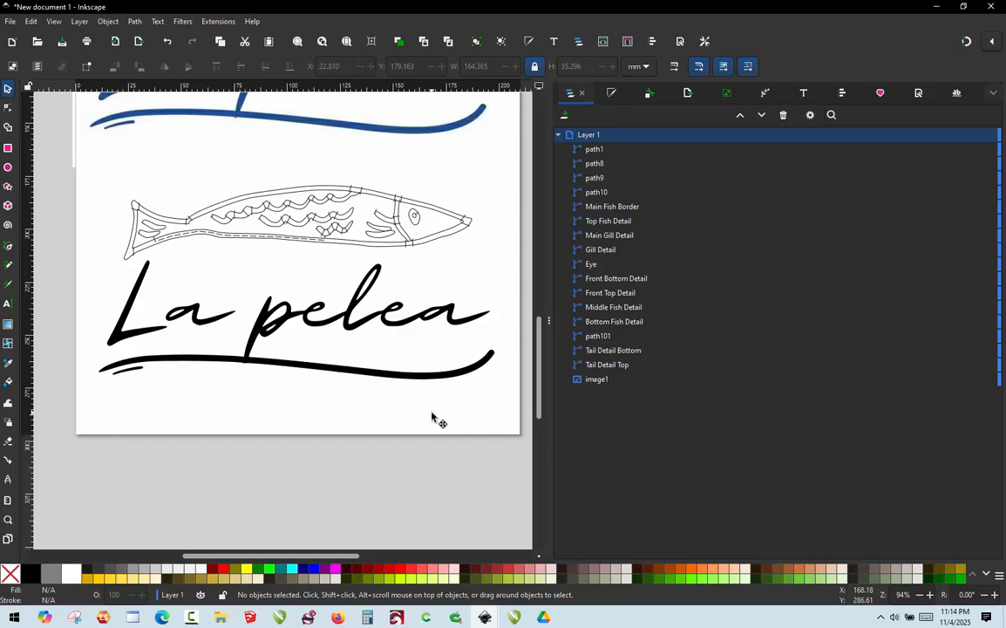
Convert the jump stitch between Front Bottom Detail and Eye to a stroke, with a 2 mm minimum jump length
scroll(344, 229, up, 5)
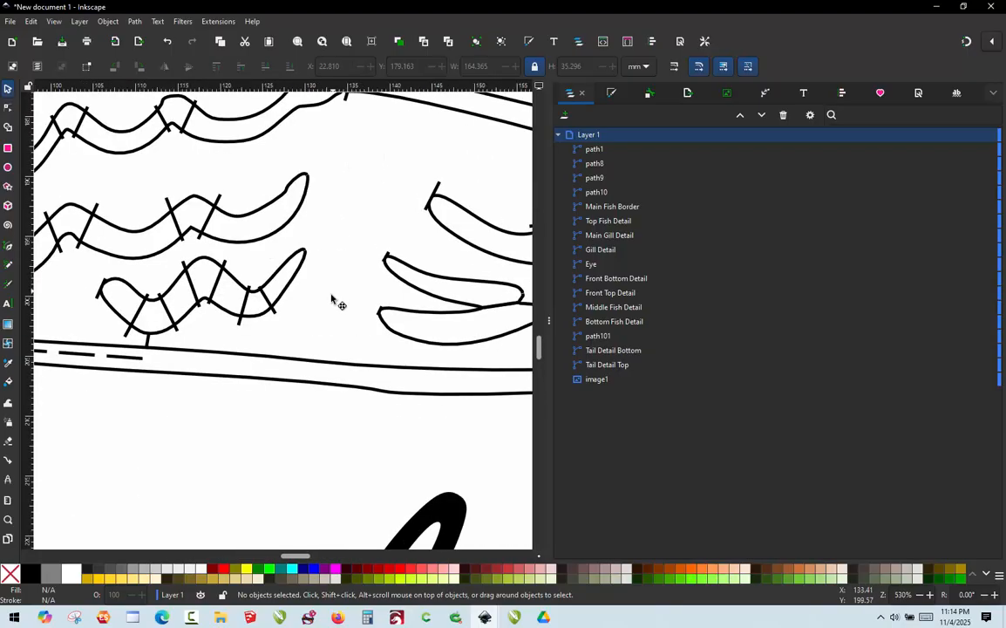
scroll(331, 301, down, 5)
scroll(225, 355, up, 5)
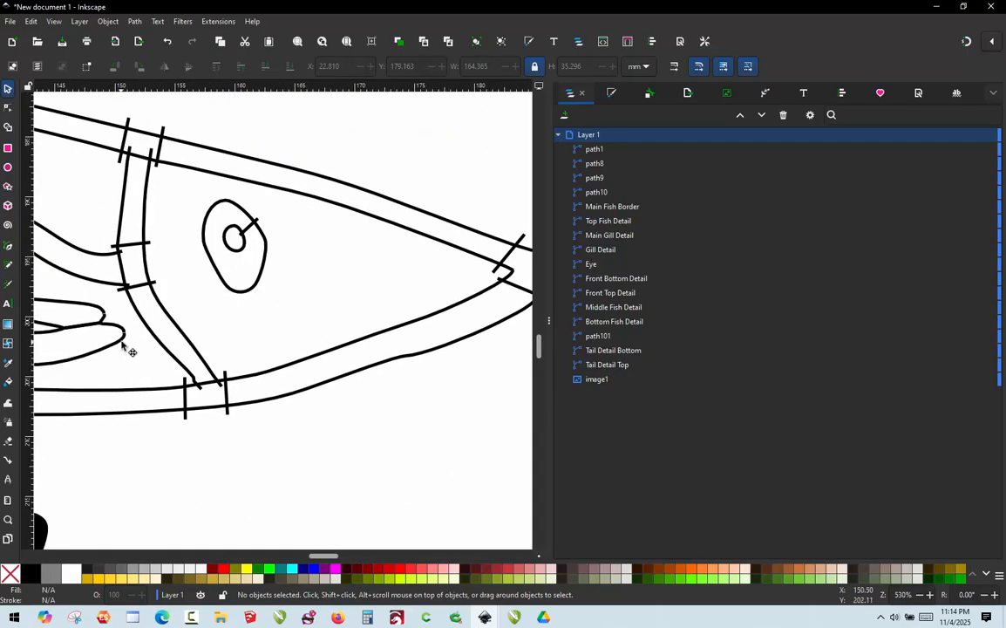
click(123, 343)
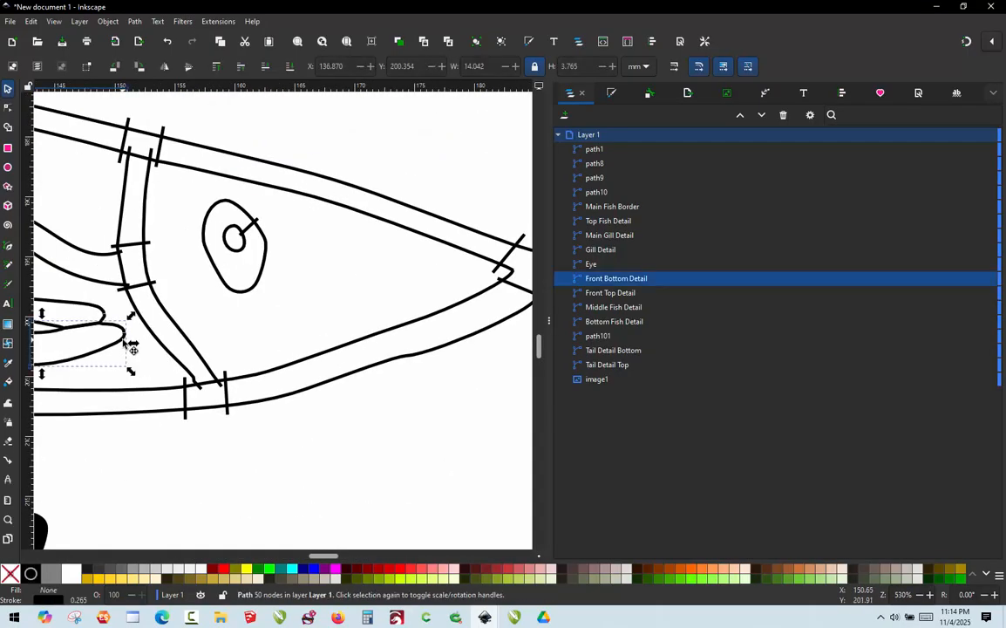
shift+click(215, 271)
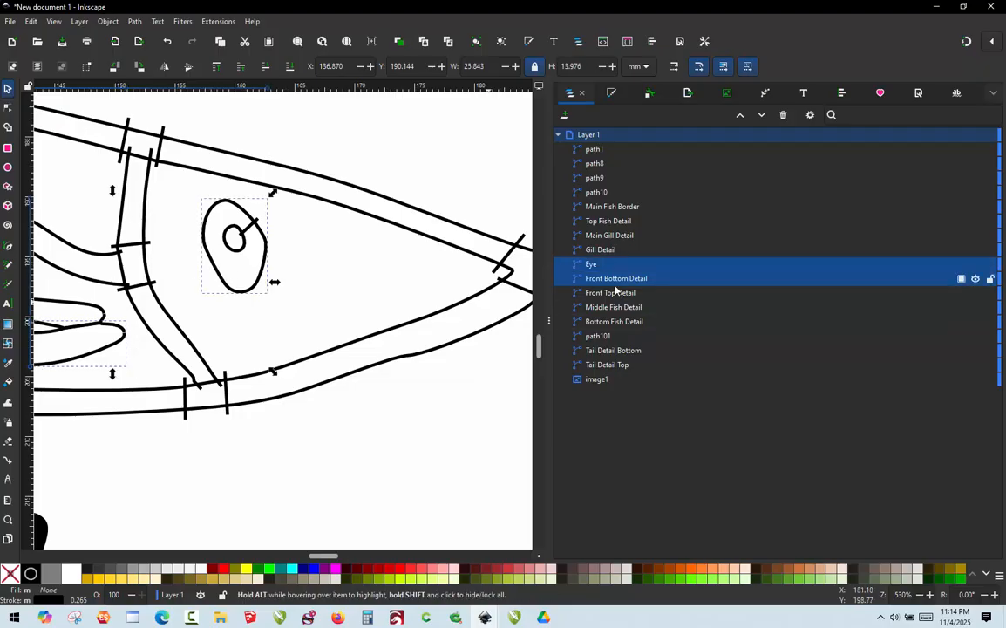
click(218, 21)
mouse_move(271, 189)
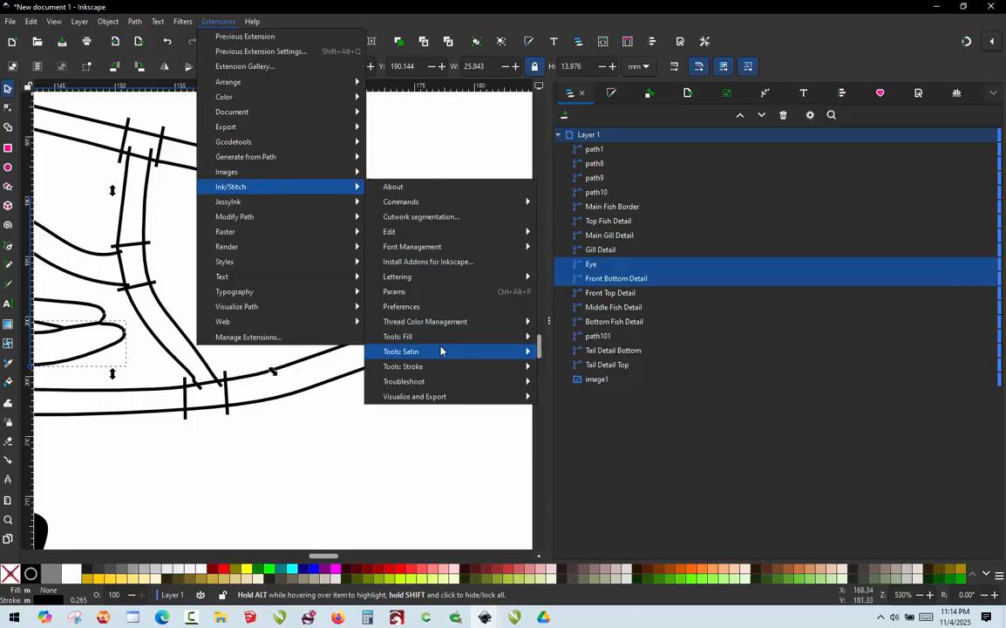
mouse_move(440, 351)
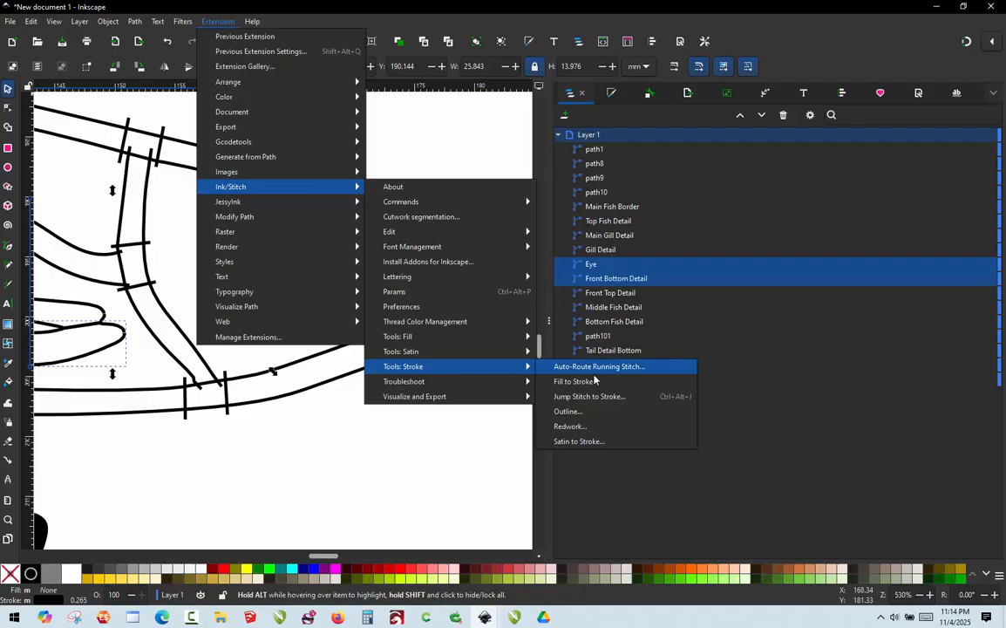
click(590, 396)
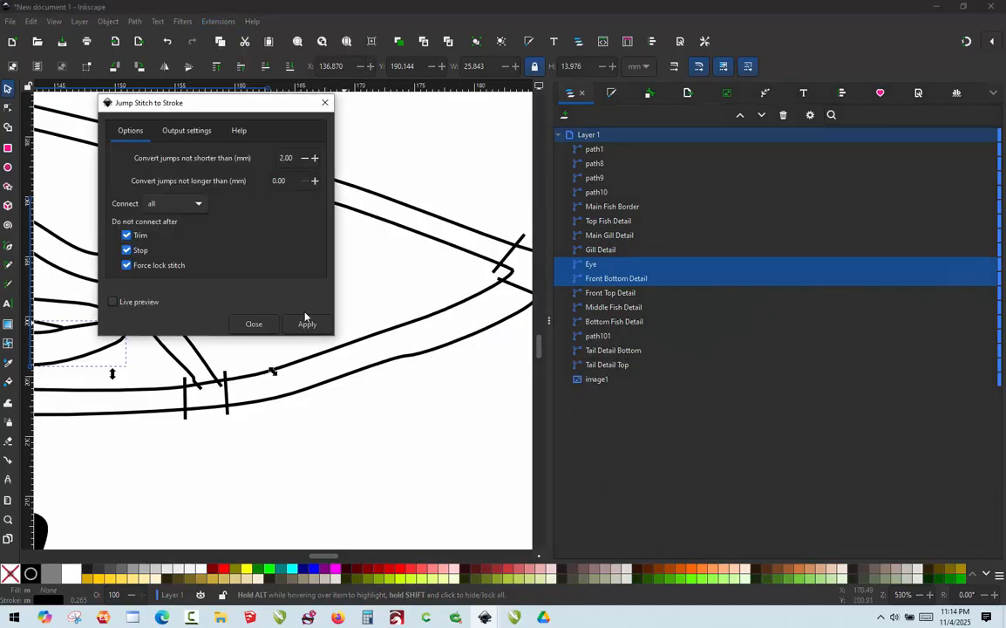
click(301, 324)
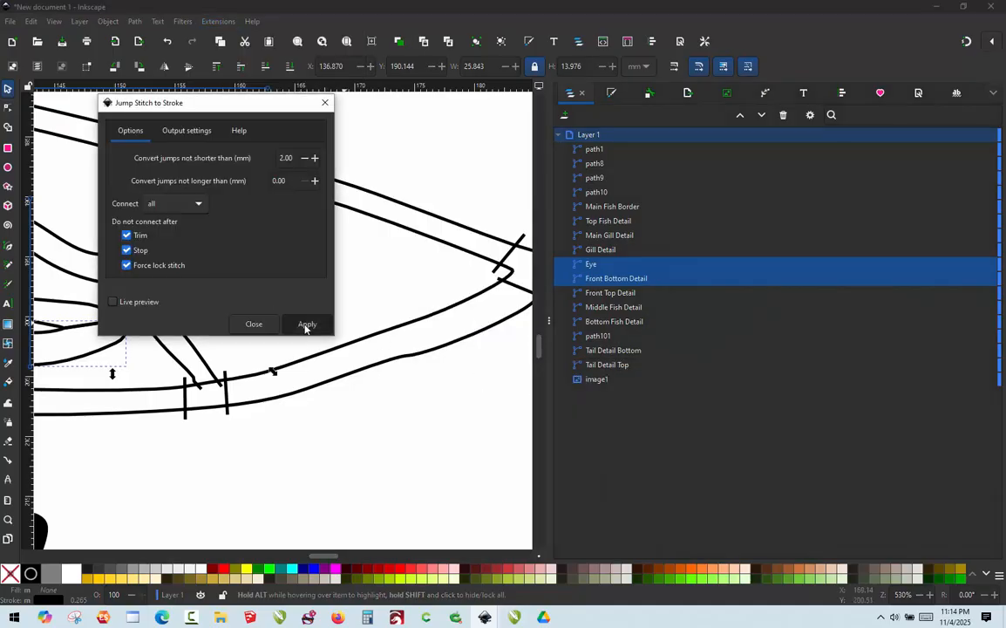
click(252, 324)
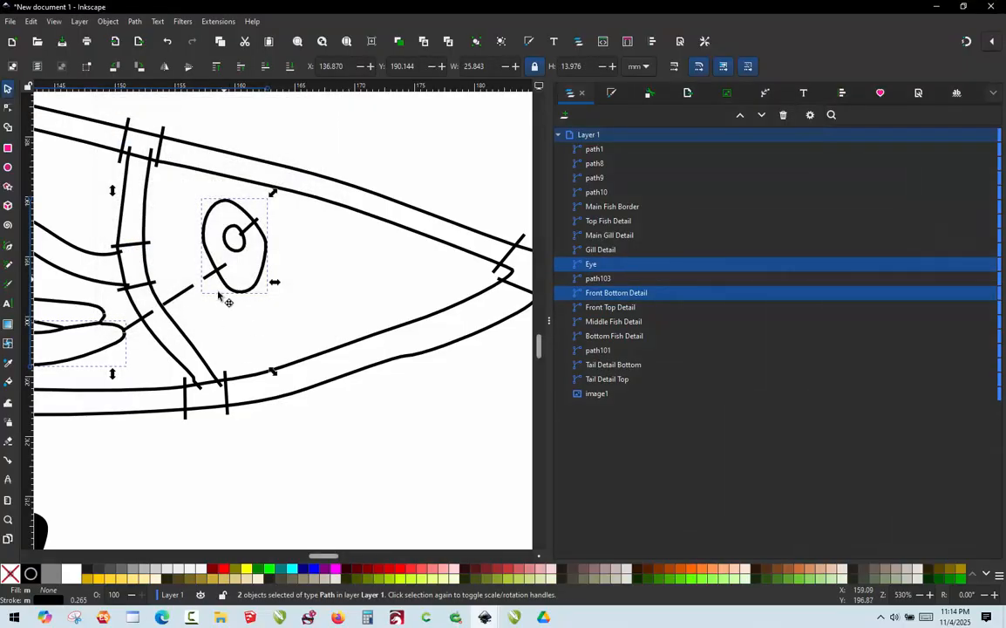
Insert three nodes in the dashed connector to the eye and bend it up inside the main gill column
click(349, 411)
scroll(383, 406, down, 2)
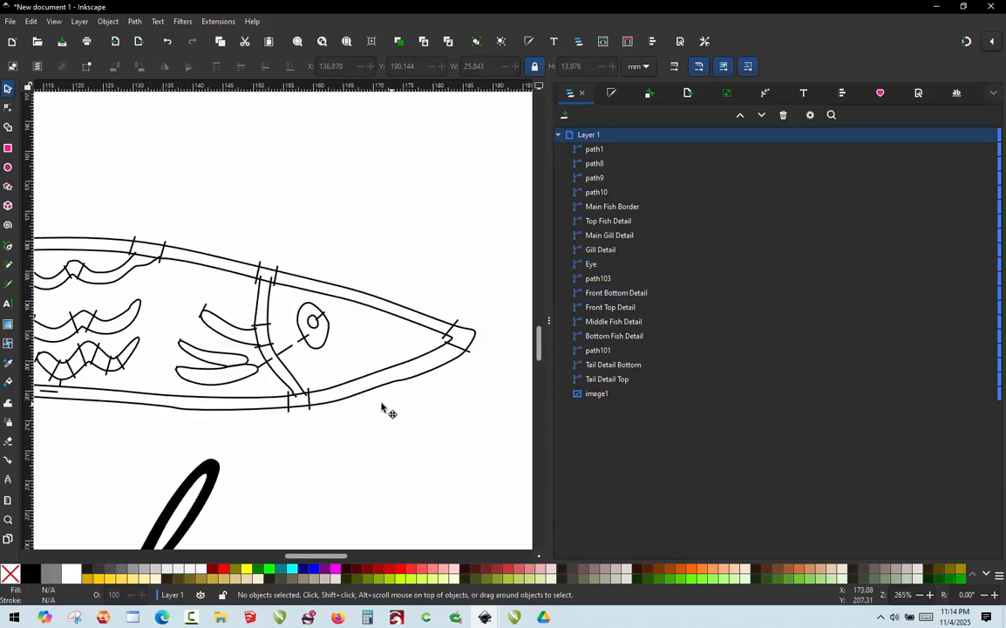
scroll(218, 364, up, 4)
double_click(318, 360)
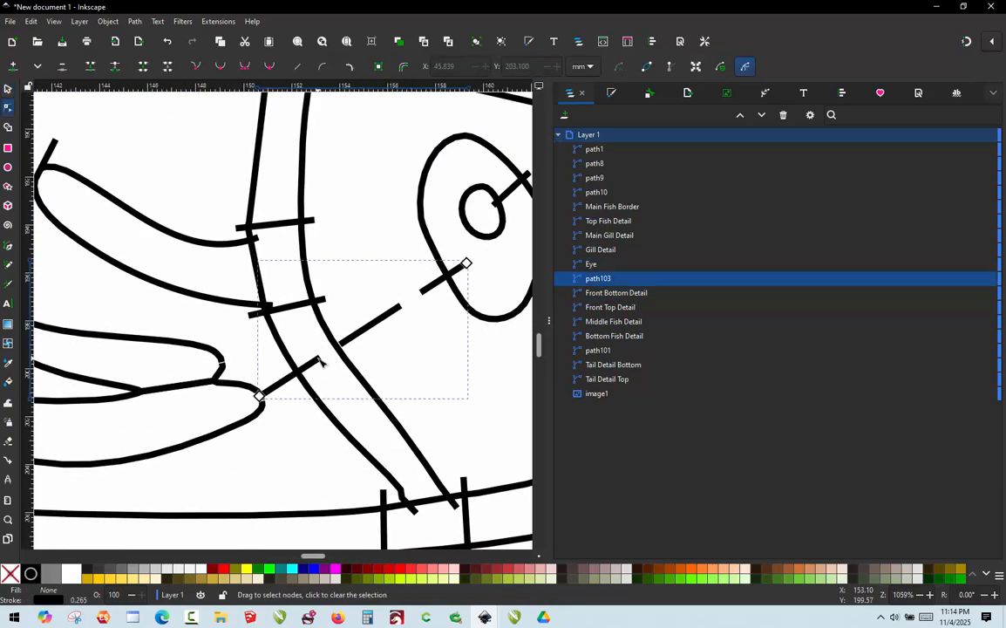
click(317, 359)
drag(317, 359, 295, 290)
double_click(361, 334)
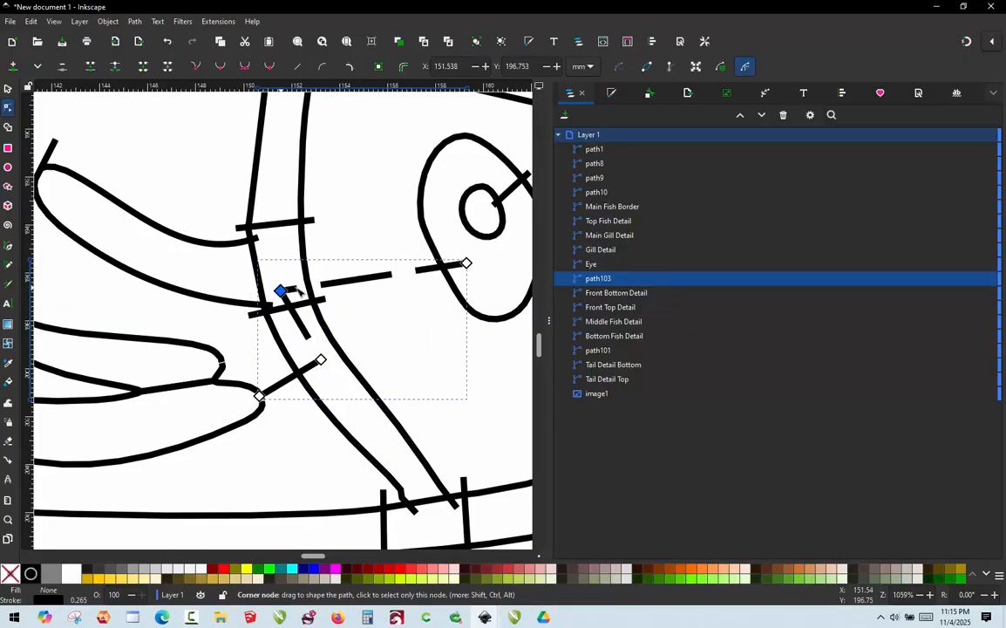
double_click(384, 275)
drag(384, 275, 291, 190)
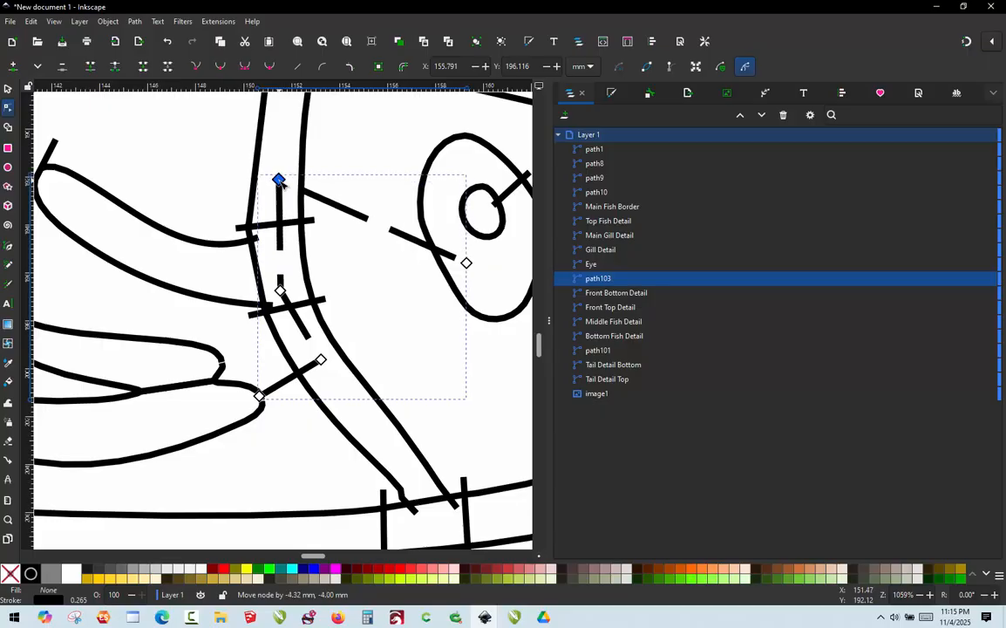
Add two more connector nodes routing it through the upper fish border, and move its end node to the top of the eye
scroll(401, 271, down, 3)
scroll(315, 290, up, 2)
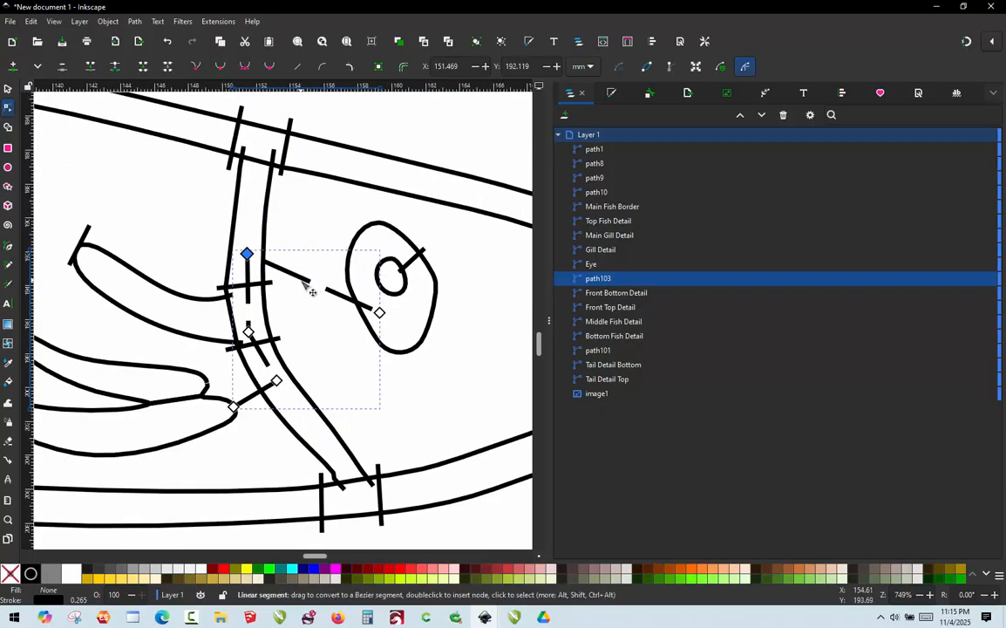
click(309, 285)
double_click(299, 276)
drag(299, 276, 257, 138)
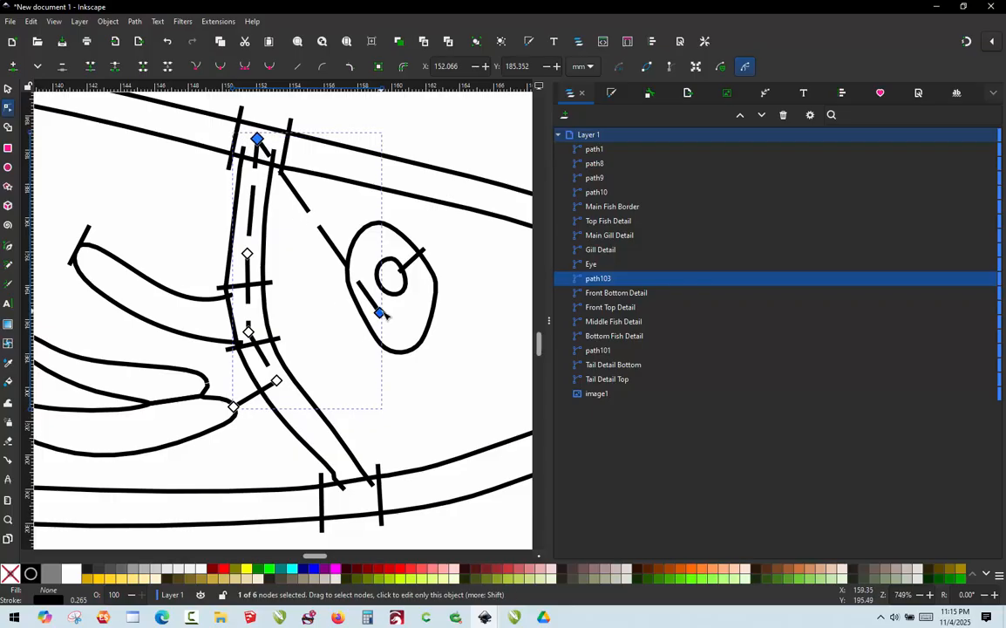
drag(381, 314, 378, 223)
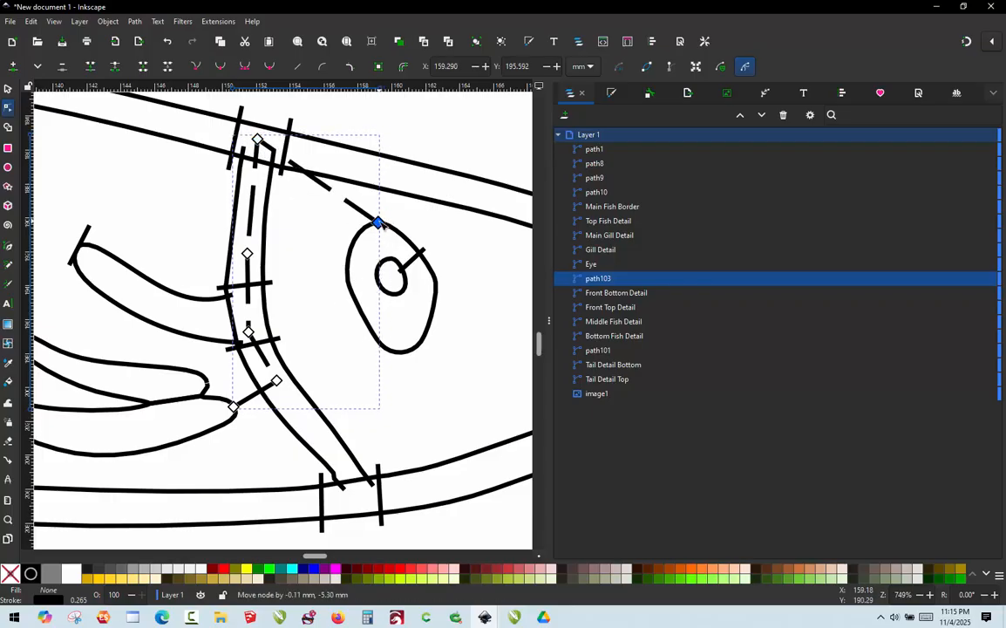
double_click(349, 202)
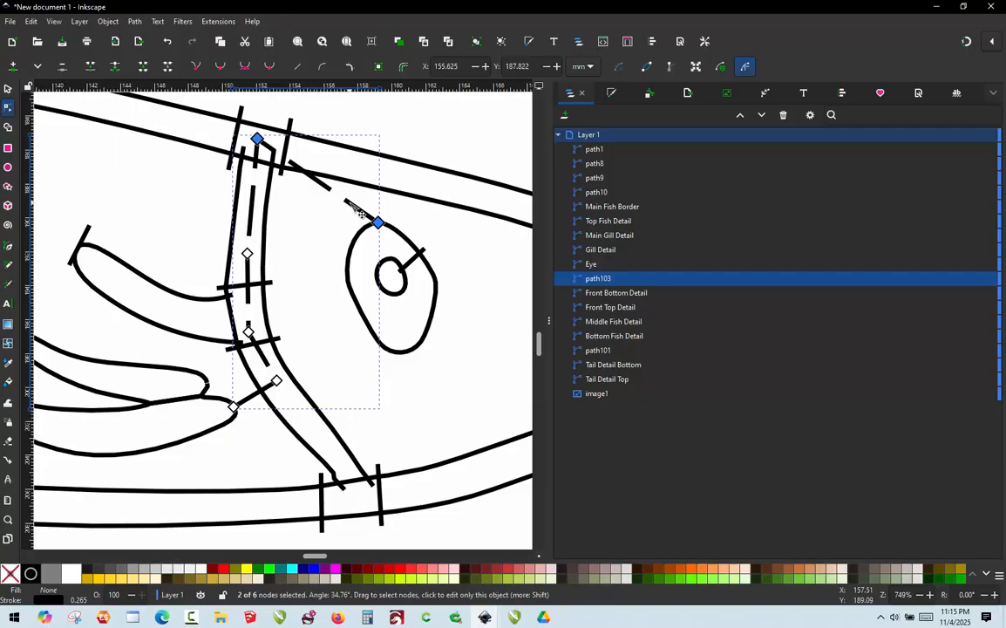
drag(348, 202, 383, 174)
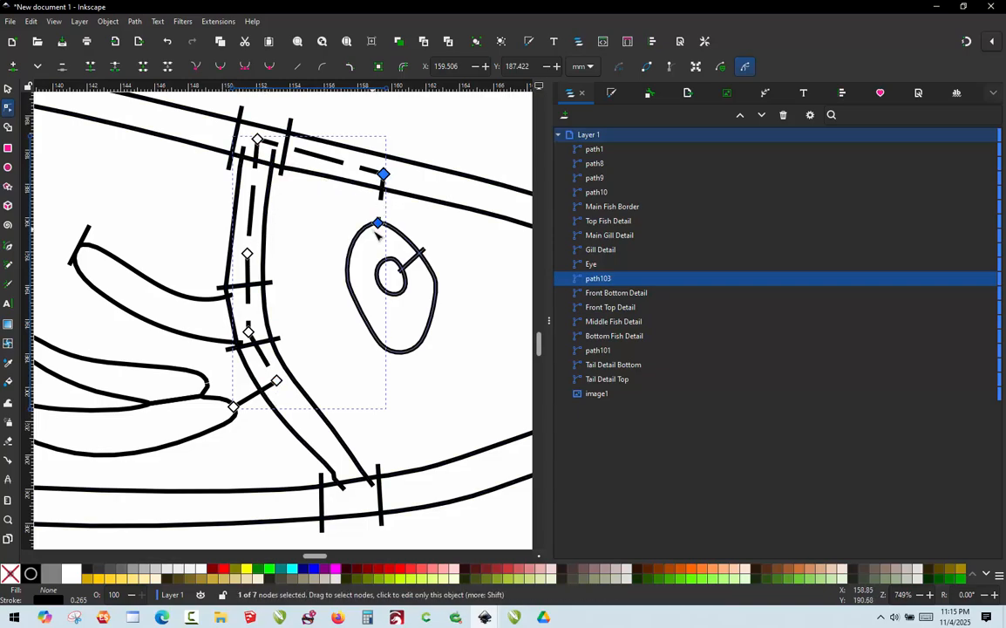
ctrl+scroll(456, 320, down, 3)
ctrl+scroll(397, 301, up, 3)
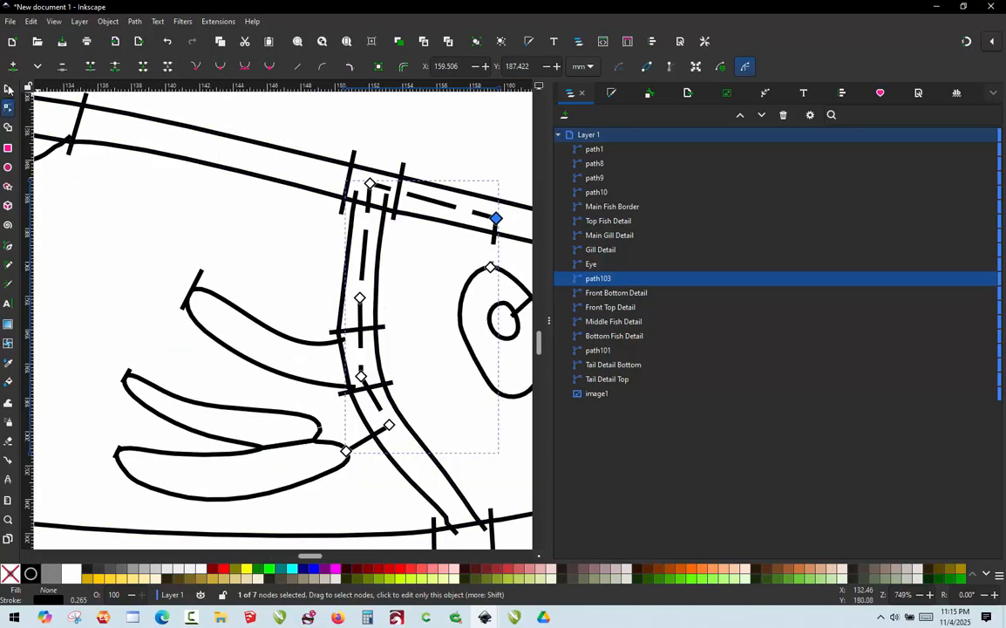
click(8, 89)
click(302, 131)
Convert the jump stitch between Eye and Gill Detail to a stroke, with a 2 mm minimum jump length
ctrl+scroll(294, 142, down, 1)
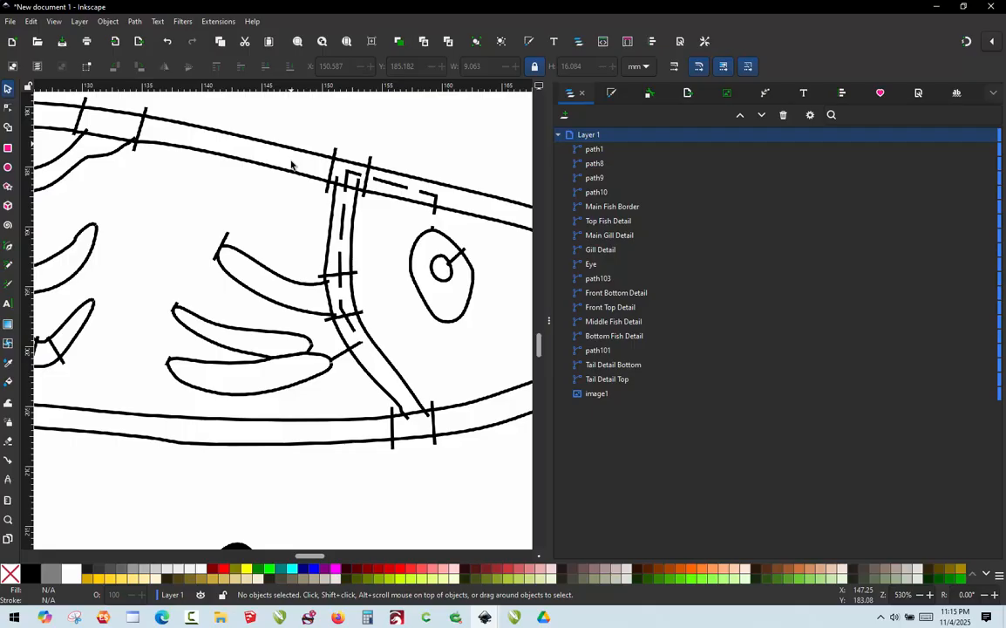
ctrl+scroll(416, 279, up, 1)
click(416, 283)
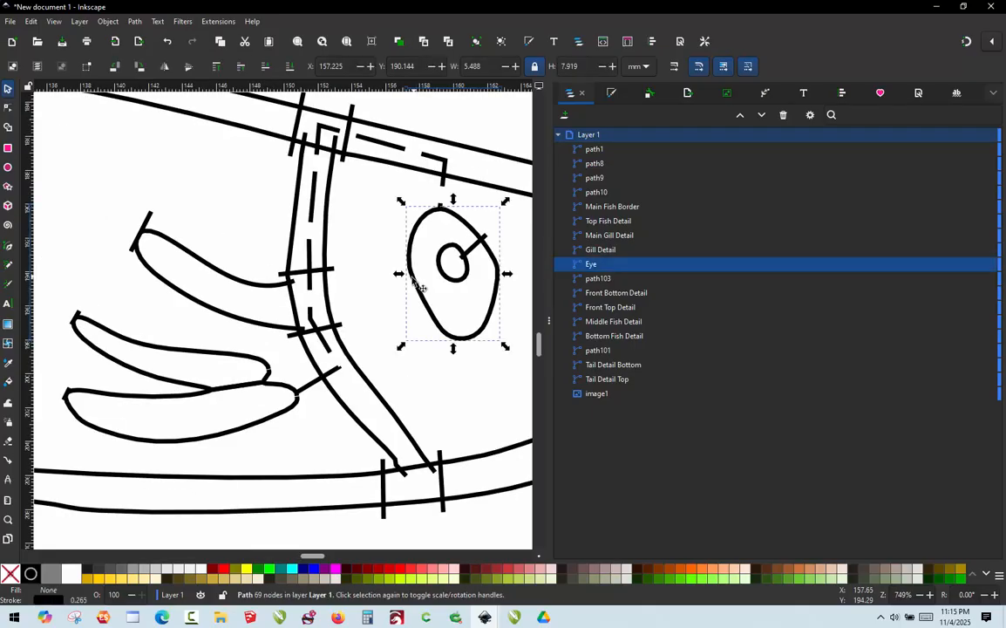
key(shift)
shift+click(243, 283)
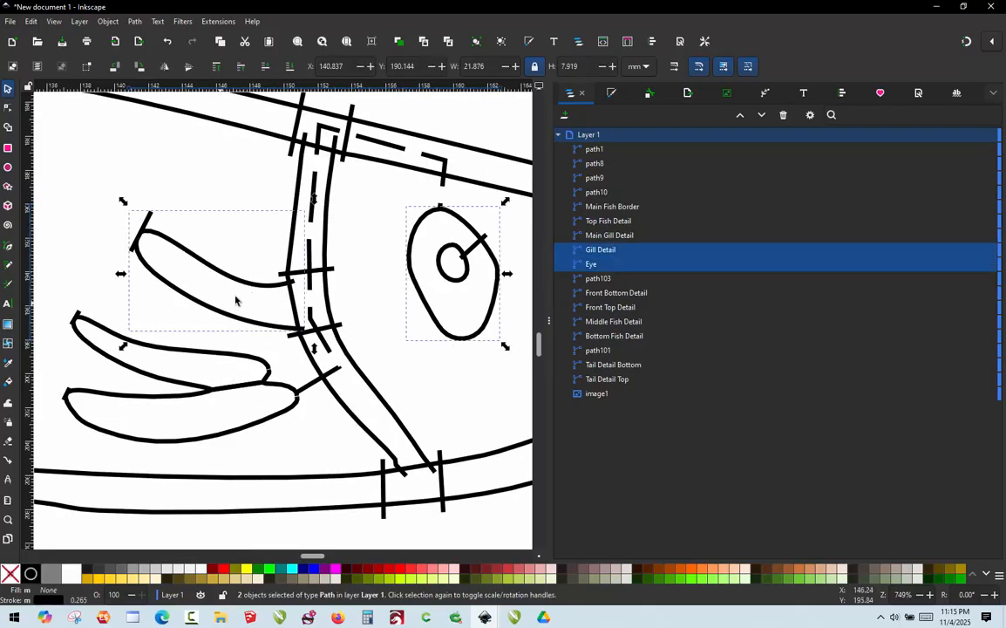
click(218, 21)
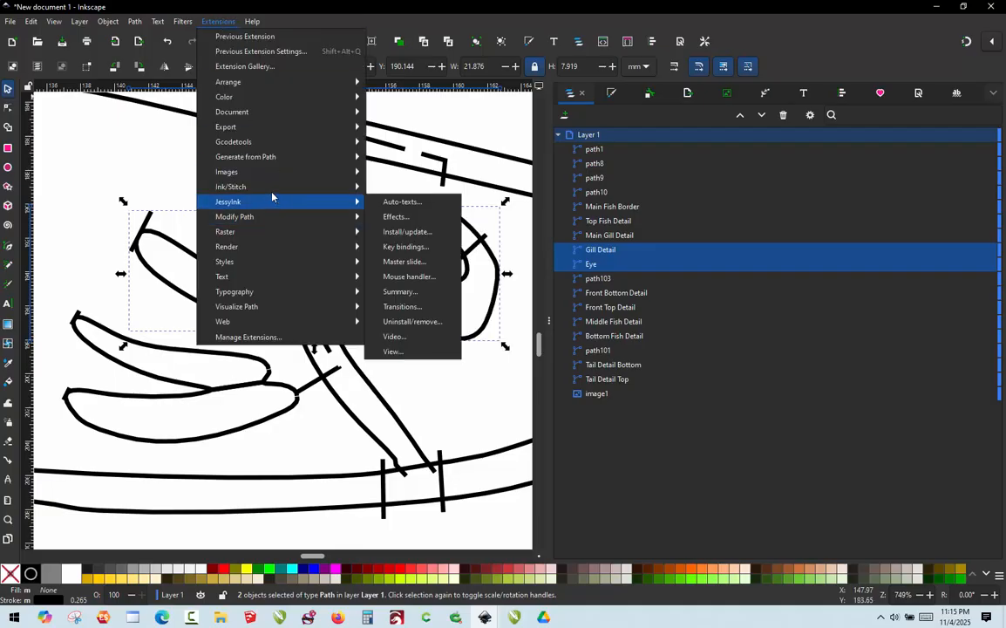
mouse_move(272, 186)
mouse_move(436, 367)
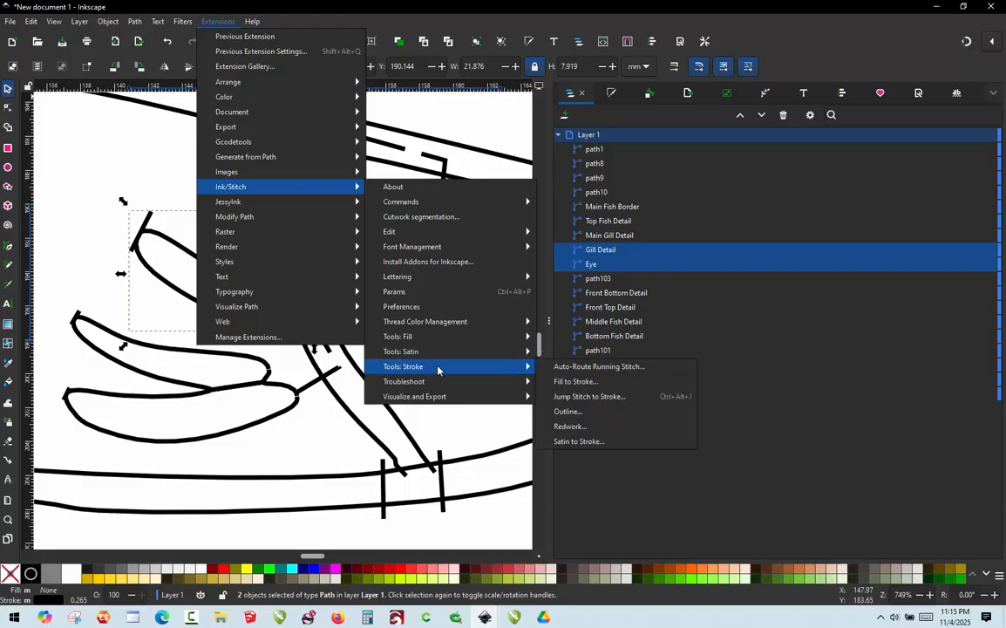
click(610, 397)
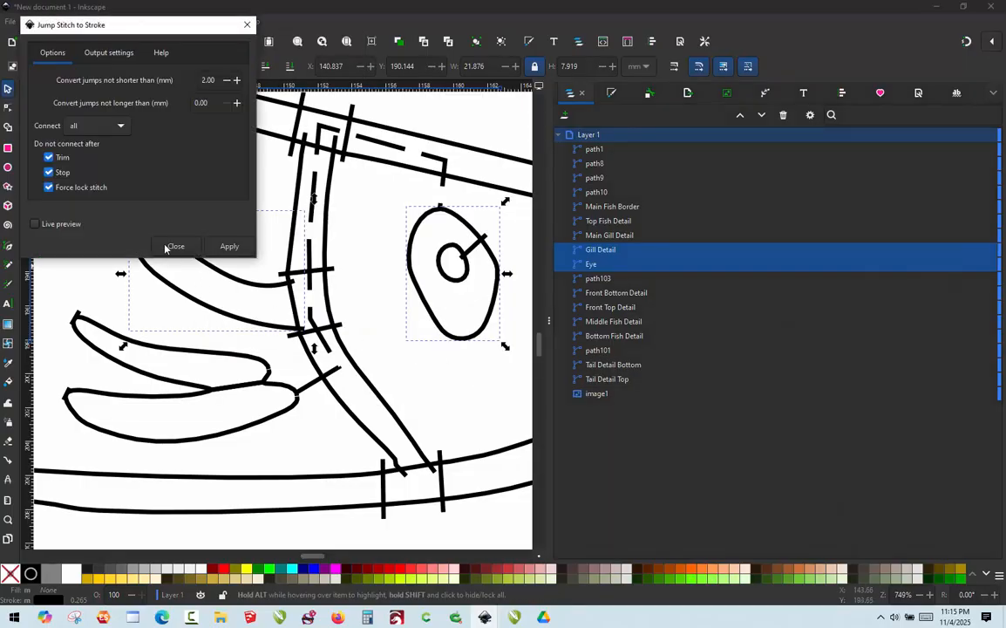
click(235, 247)
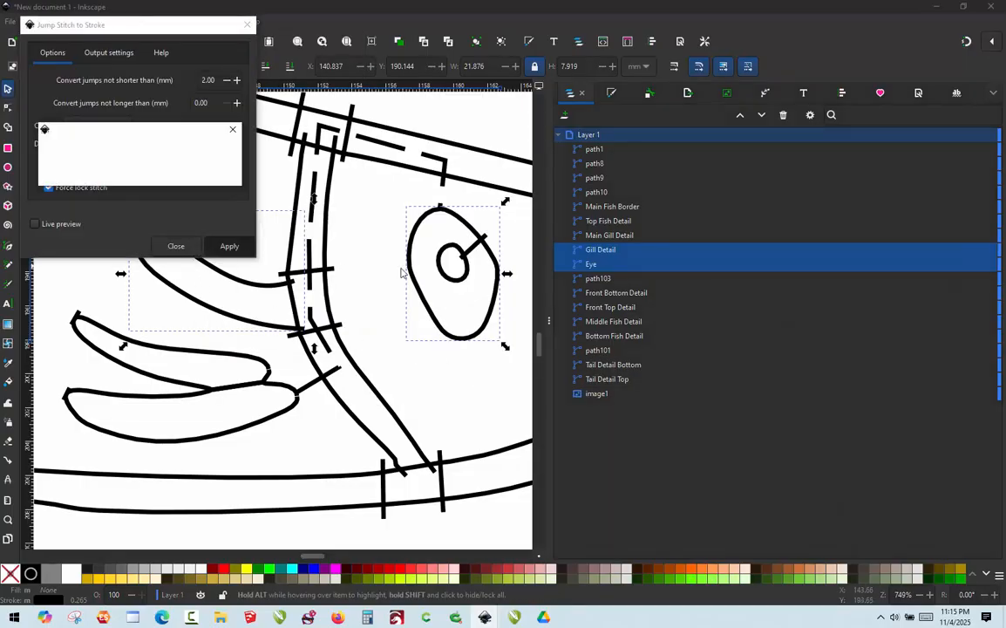
click(179, 248)
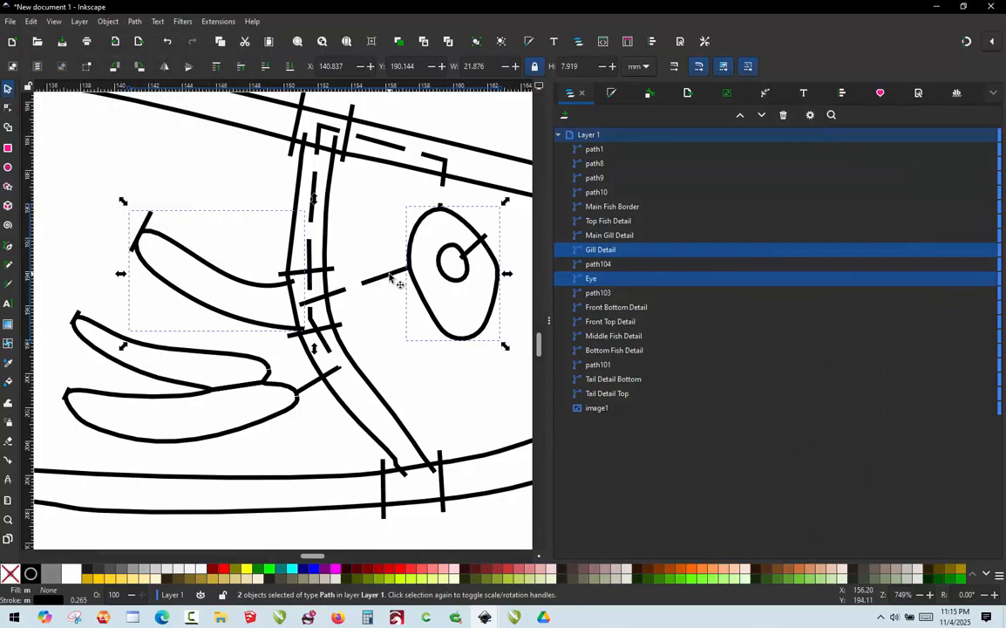
Move the new connector's eye-side end node to the top of the eye and insert a node placed inside the upper border above it
click(389, 277)
key(n)
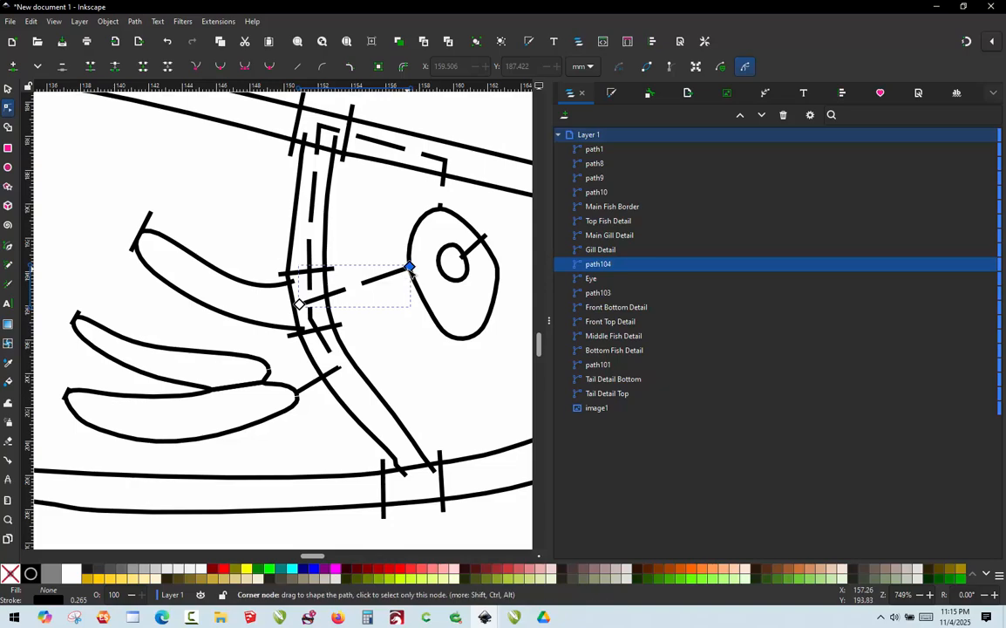
drag(409, 269, 441, 209)
double_click(365, 259)
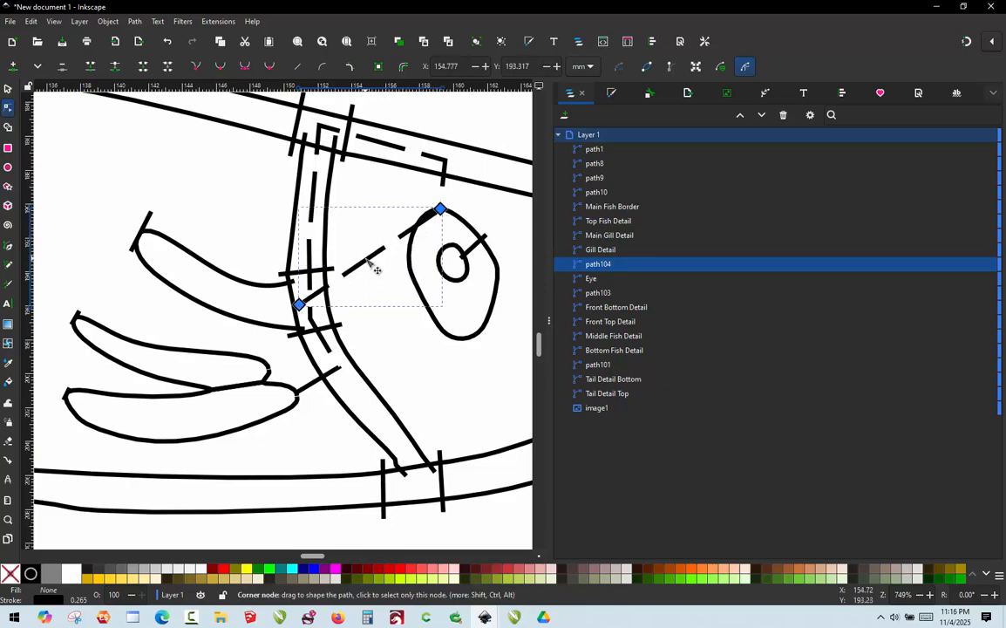
drag(366, 260, 457, 158)
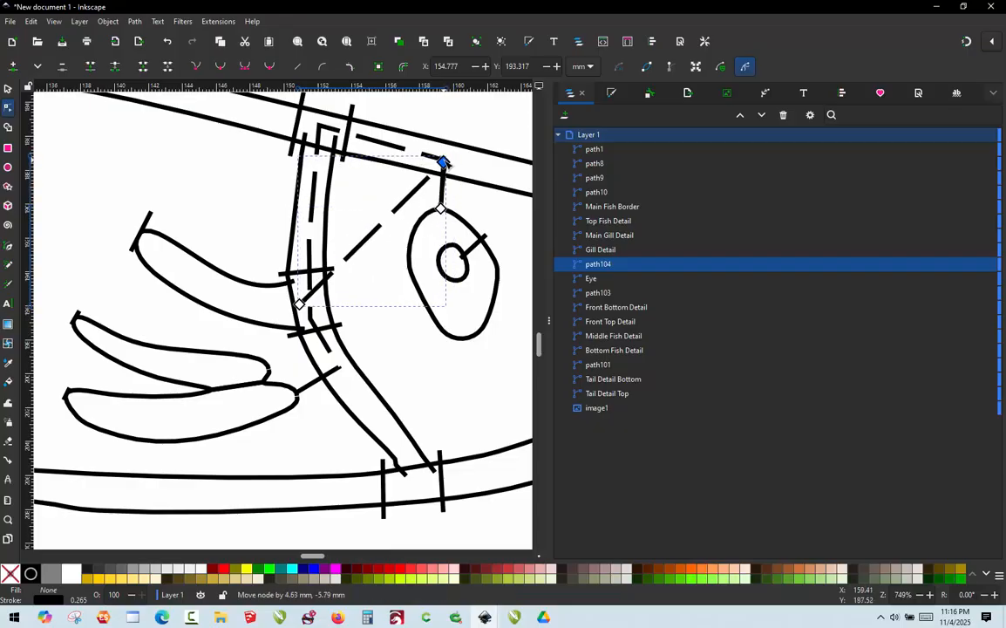
Insert two more connector nodes, one in the border at the main gill's upper end and one inside the gill column
double_click(398, 210)
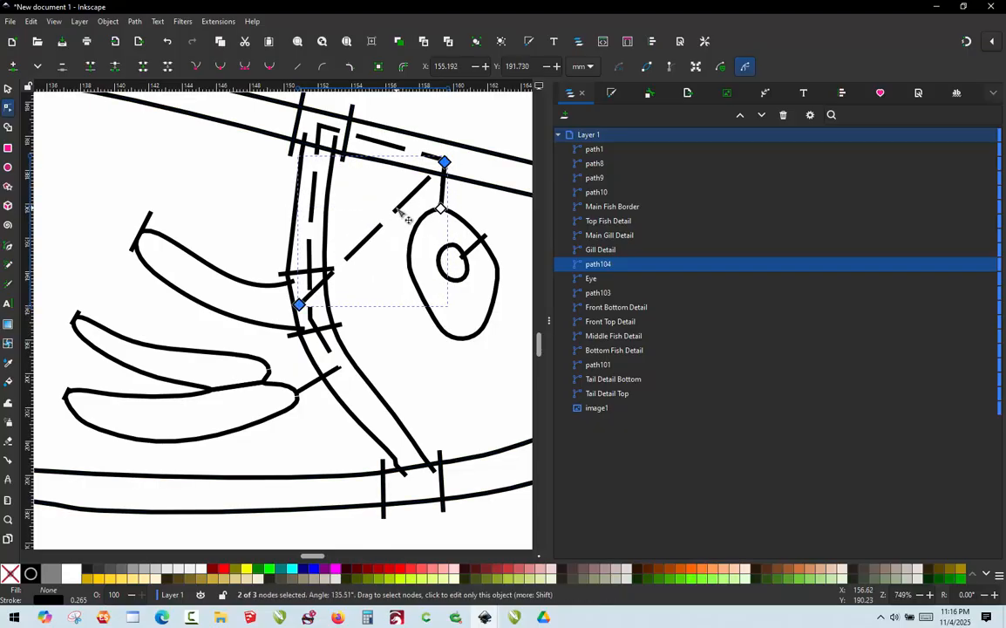
drag(398, 209, 318, 127)
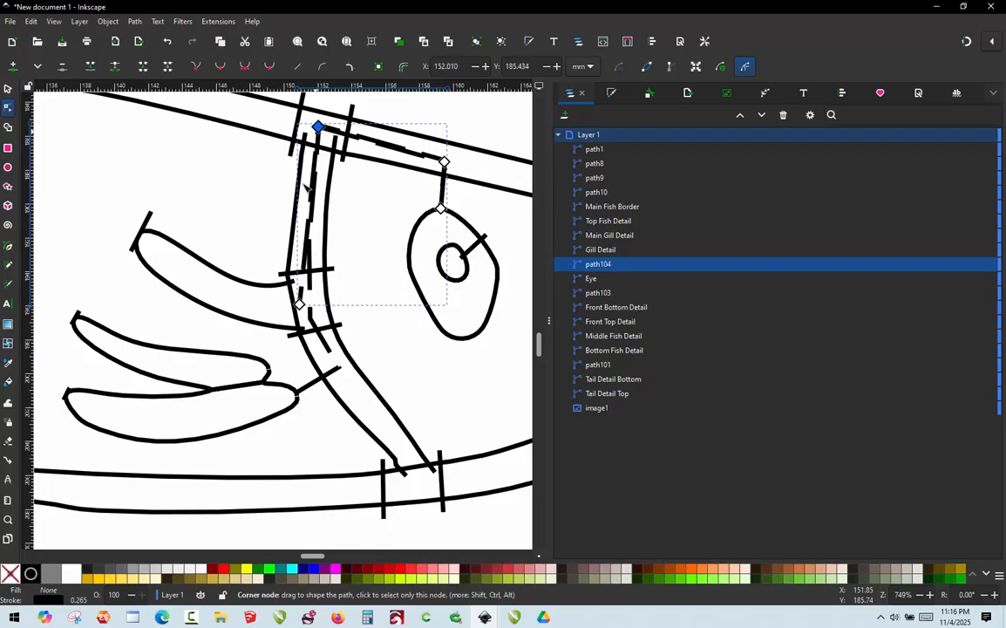
double_click(306, 243)
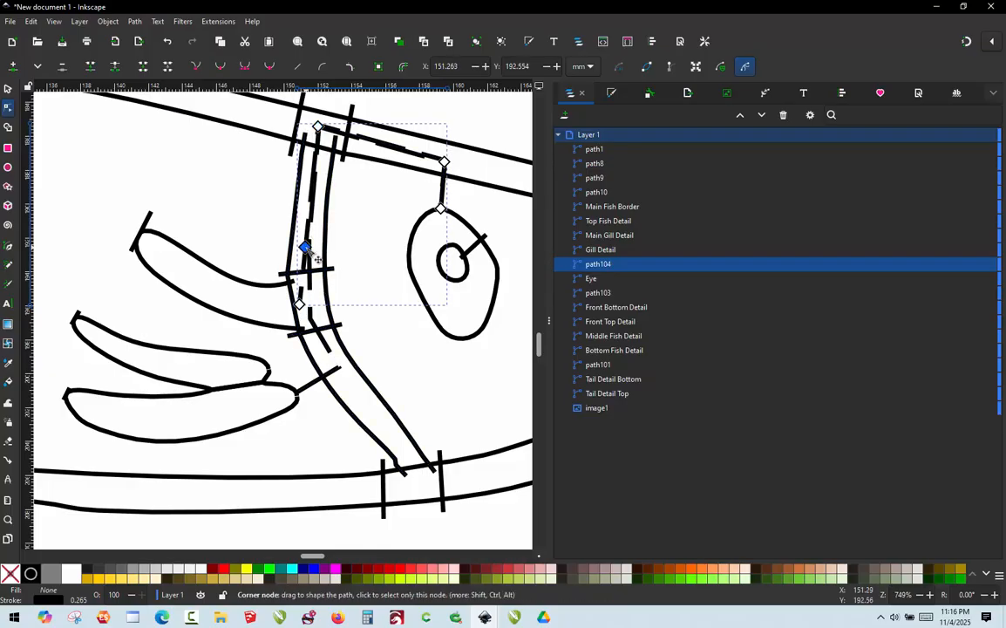
drag(305, 243, 309, 271)
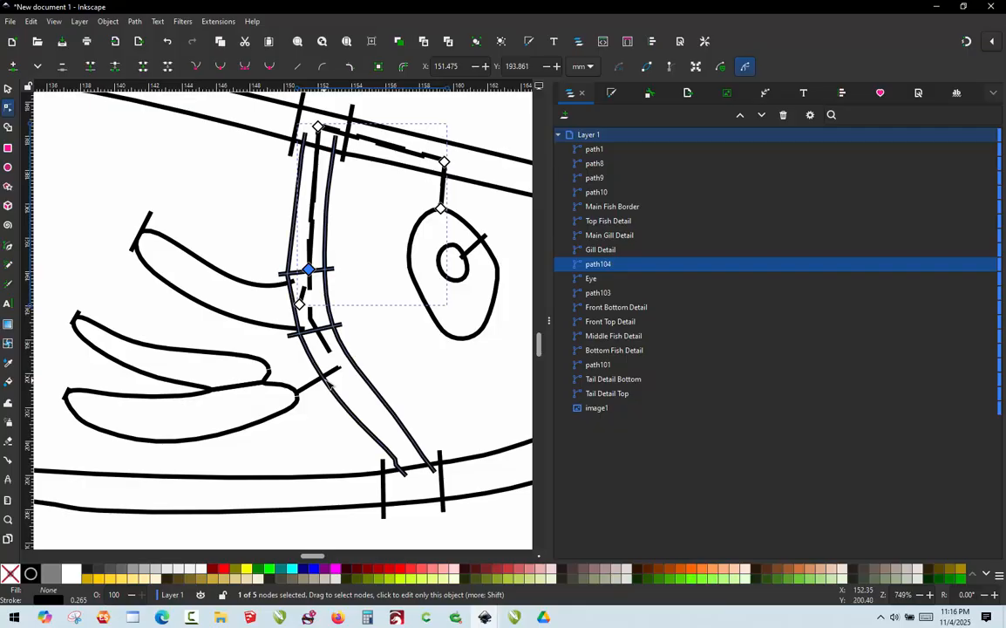
scroll(329, 383, down, 3)
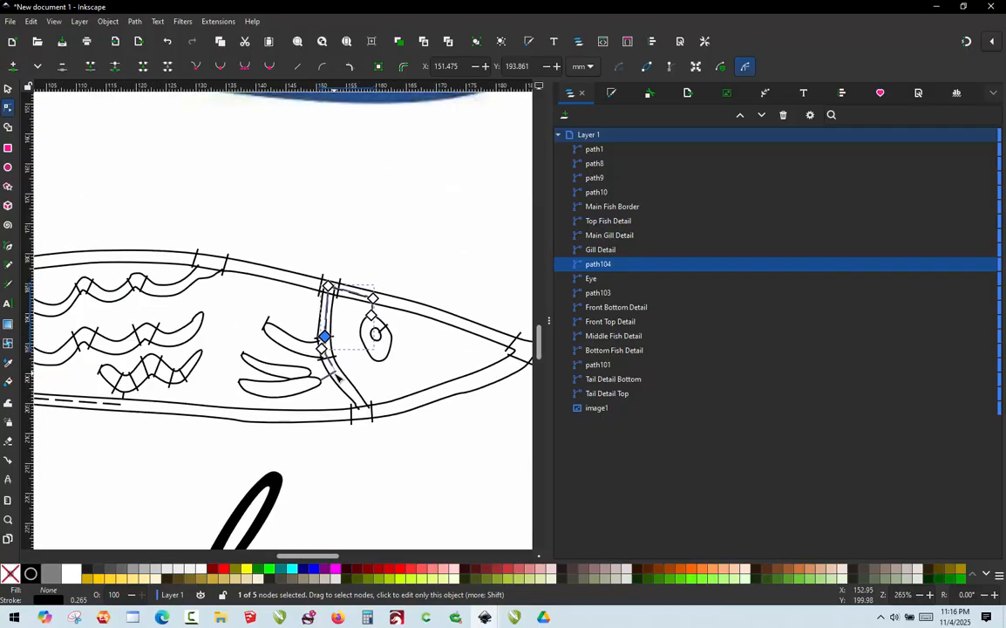
scroll(276, 321, up, 1)
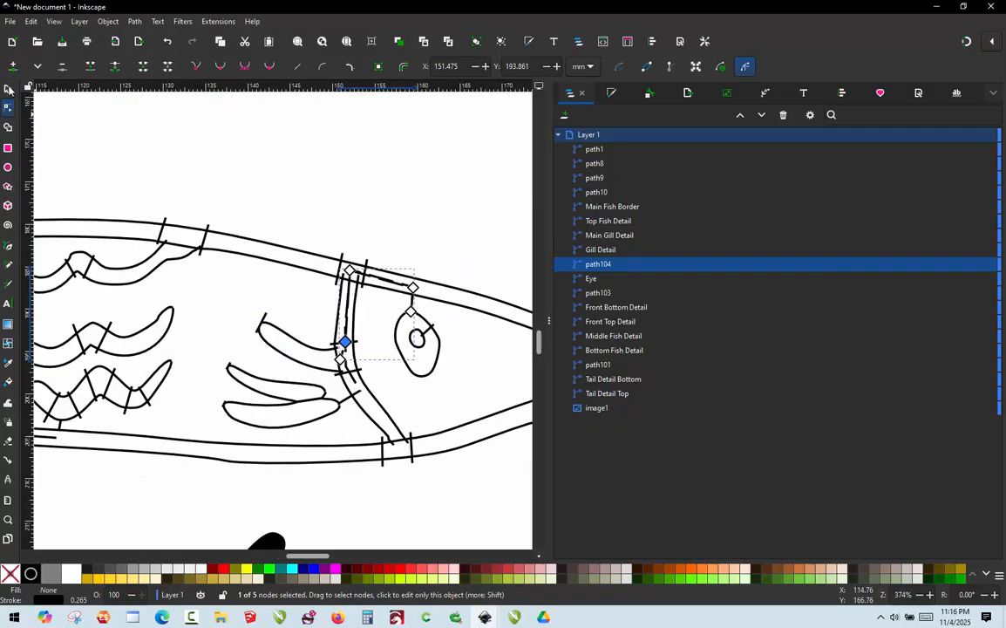
click(8, 89)
click(287, 170)
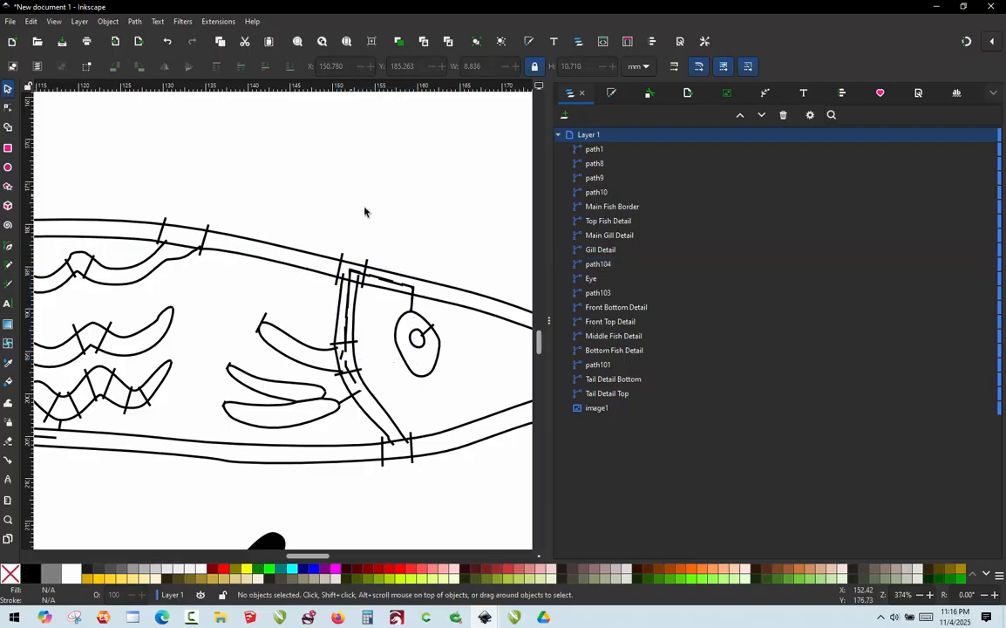
Convert the jump stitch between Main Gill Detail and Top Fish Detail to a stroke, with a 2 mm minimum jump length
scroll(345, 206, down, 1)
scroll(313, 231, up, 1)
scroll(272, 252, up, 1)
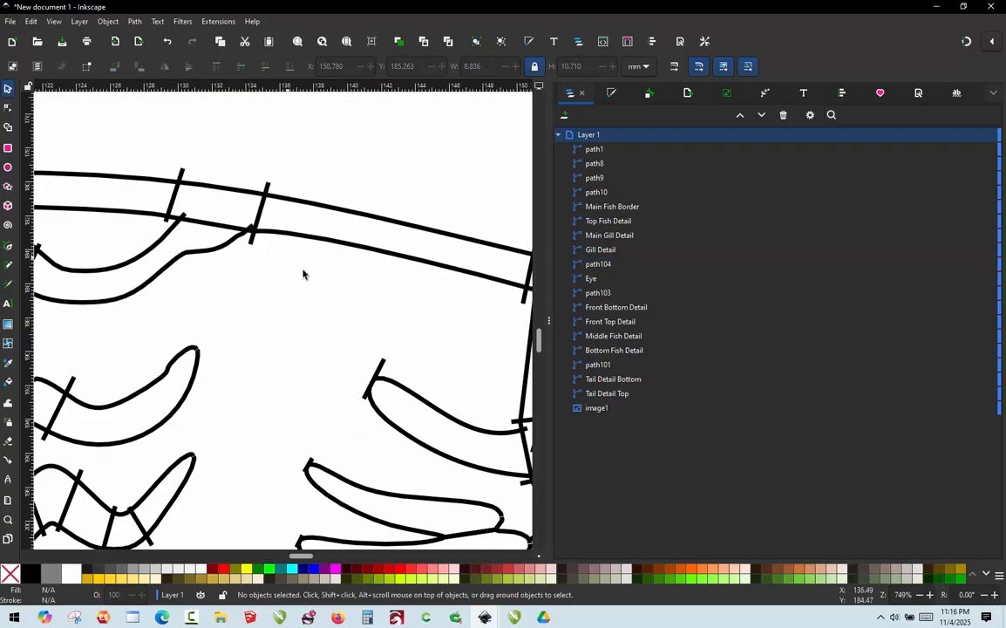
scroll(304, 273, down, 1)
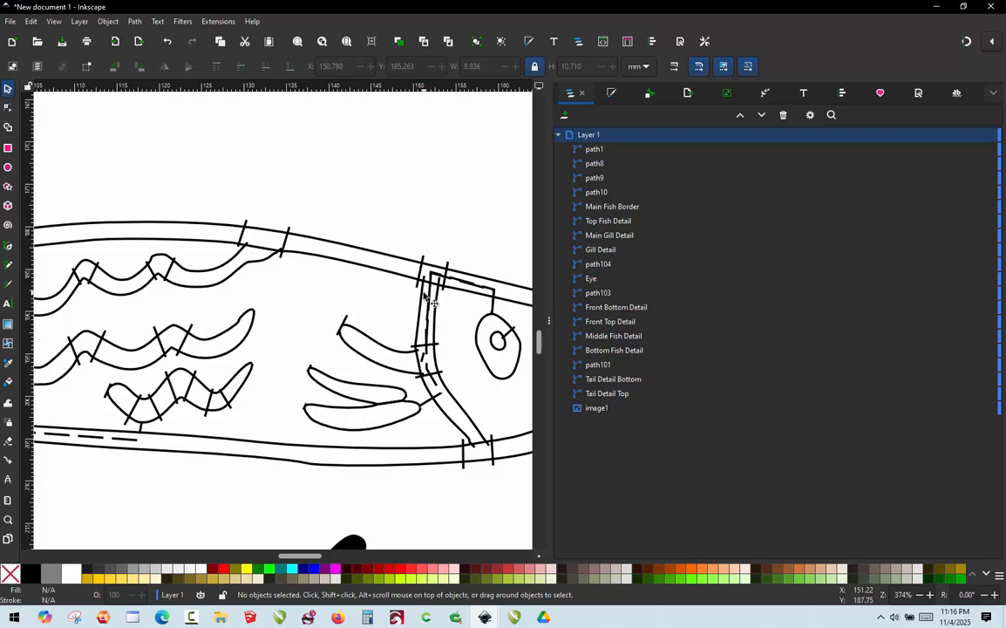
click(425, 296)
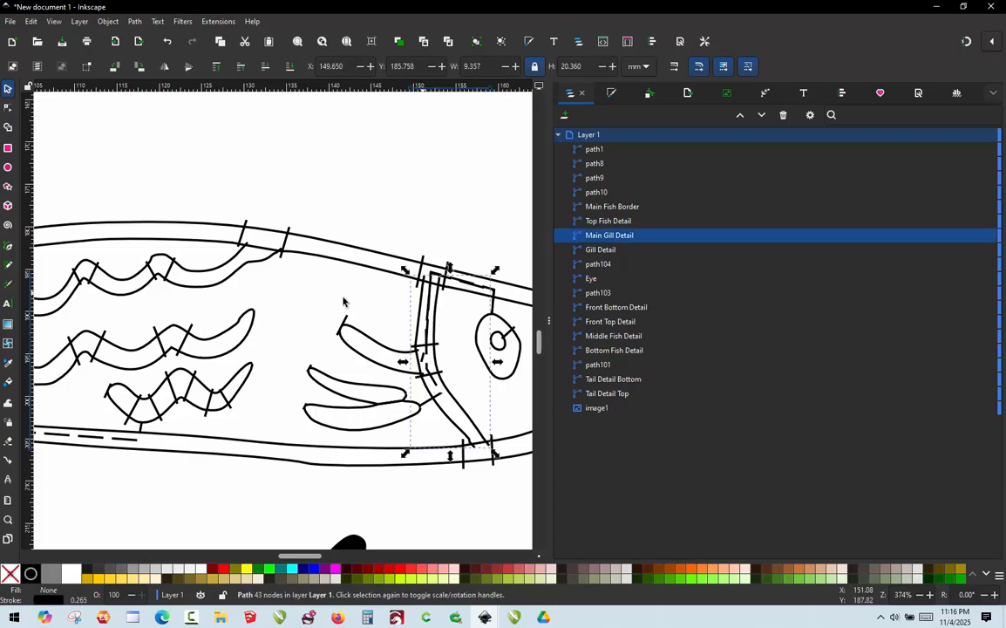
shift+click(272, 260)
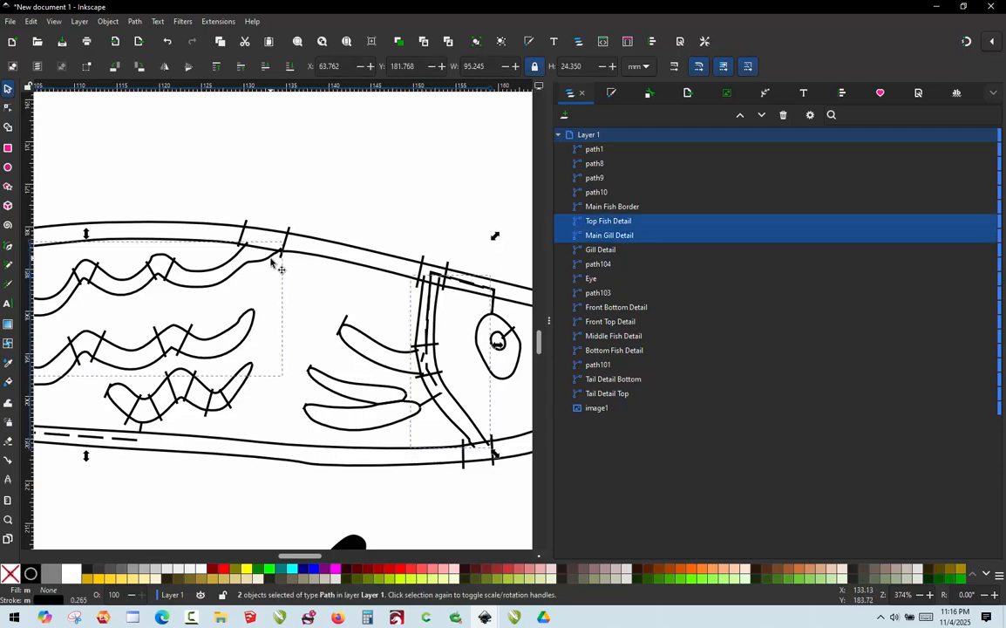
click(217, 27)
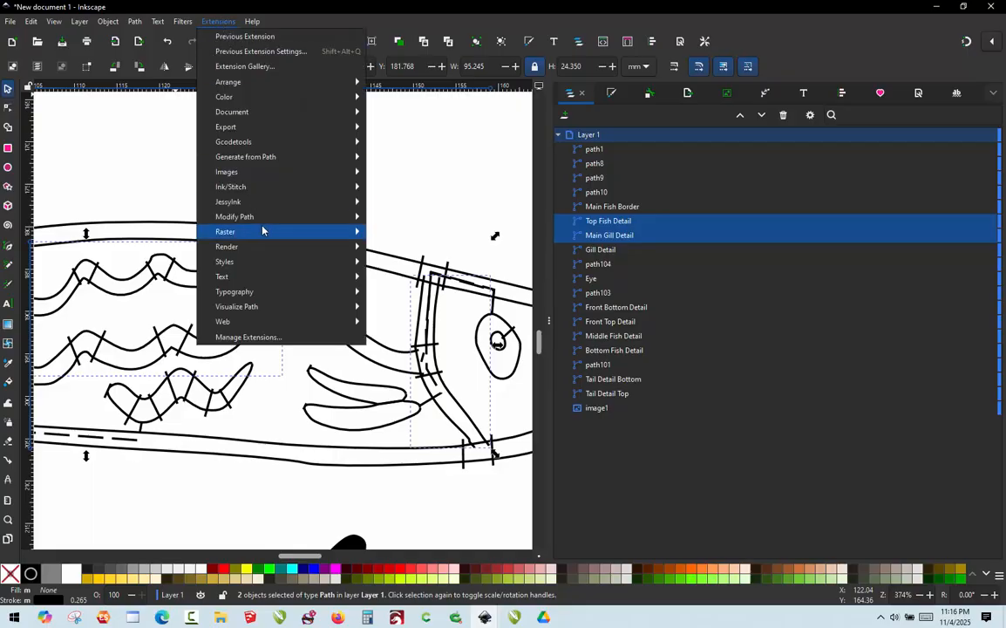
mouse_move(269, 207)
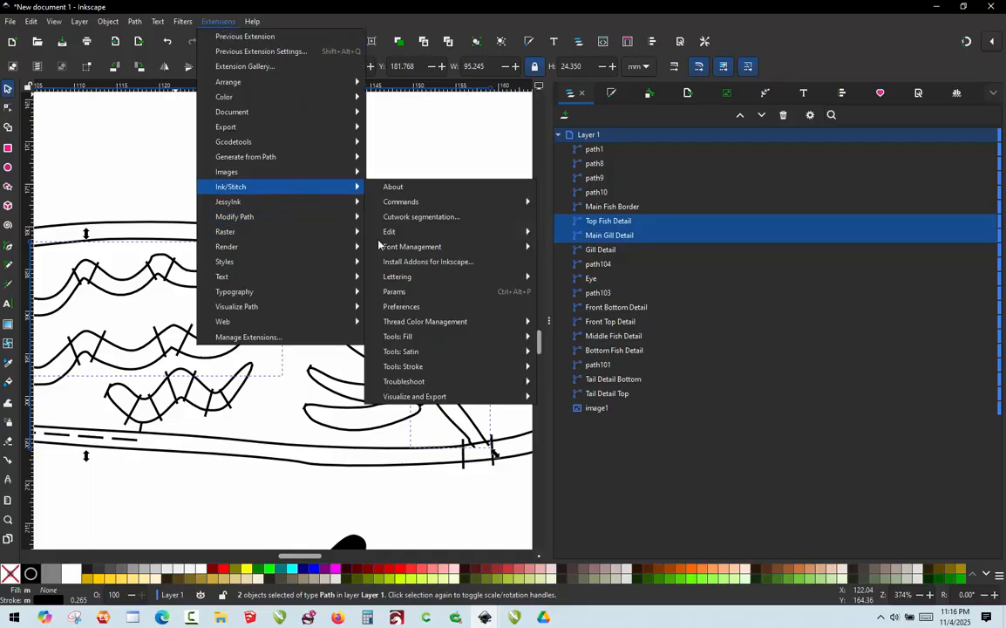
mouse_move(396, 366)
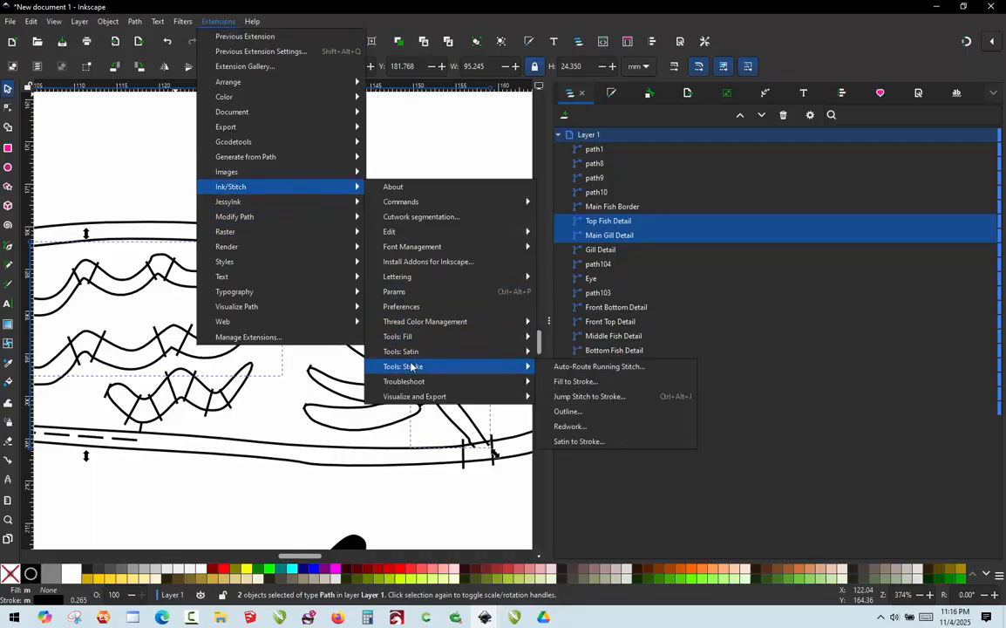
click(574, 397)
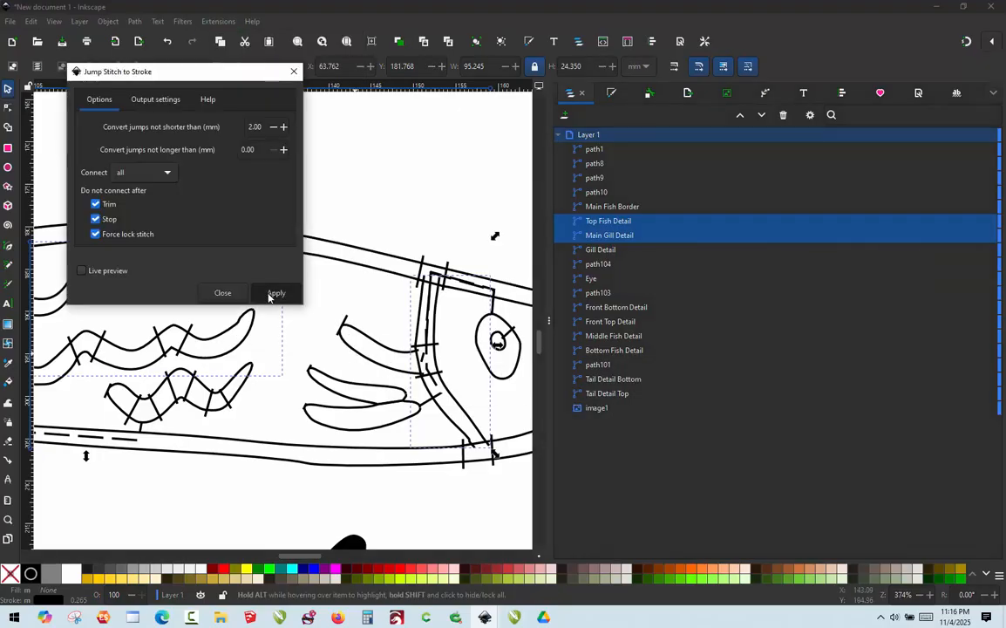
click(272, 294)
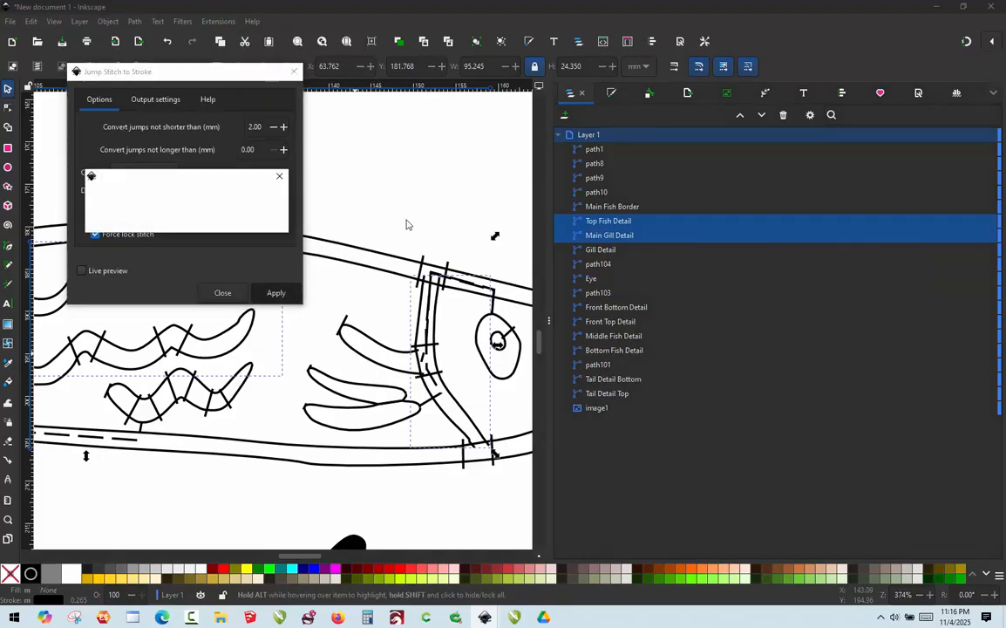
click(223, 293)
Insert two nodes in the connector between the gill and the top detail and move them inside the upper fish border
scroll(400, 273, up, 2)
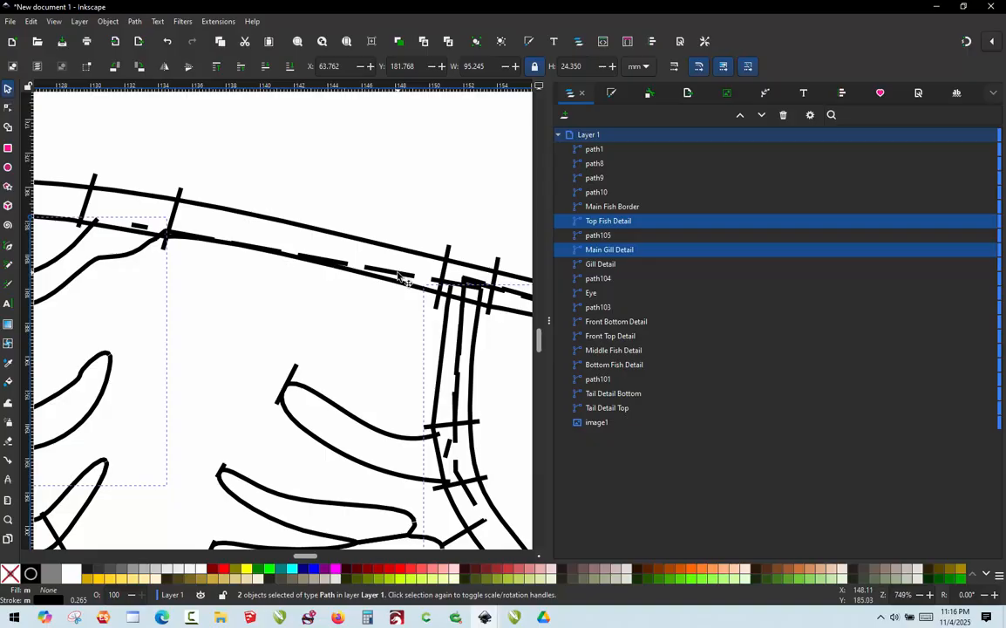
double_click(398, 275)
double_click(405, 281)
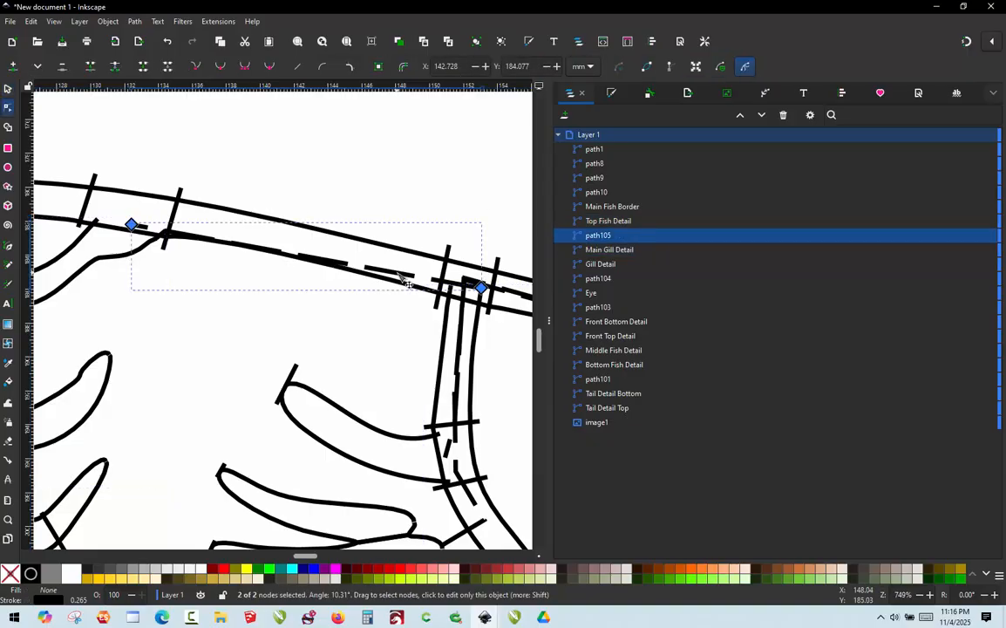
drag(404, 281, 387, 261)
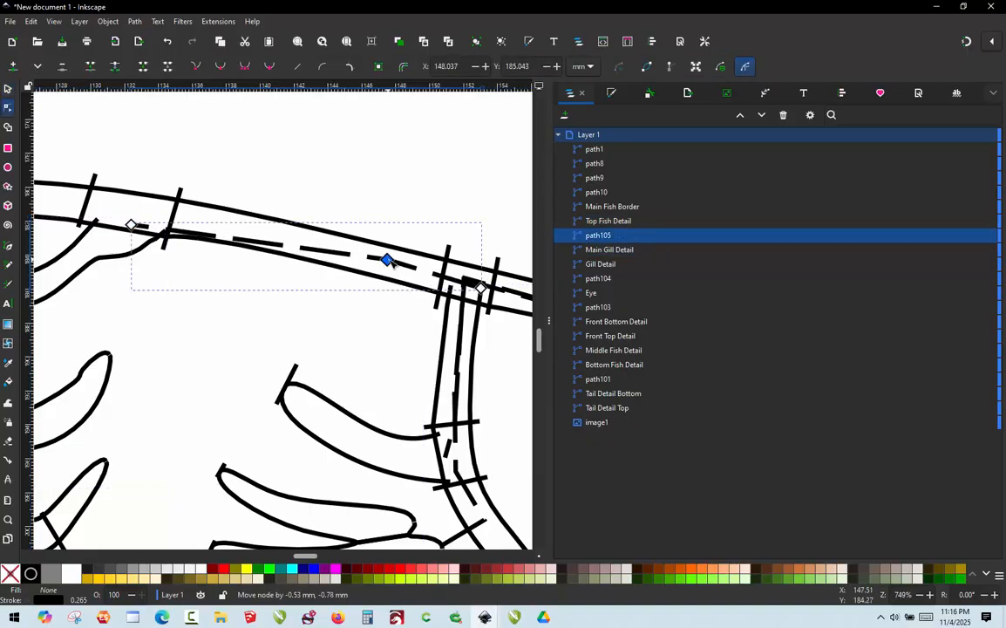
double_click(192, 234)
drag(192, 234, 149, 213)
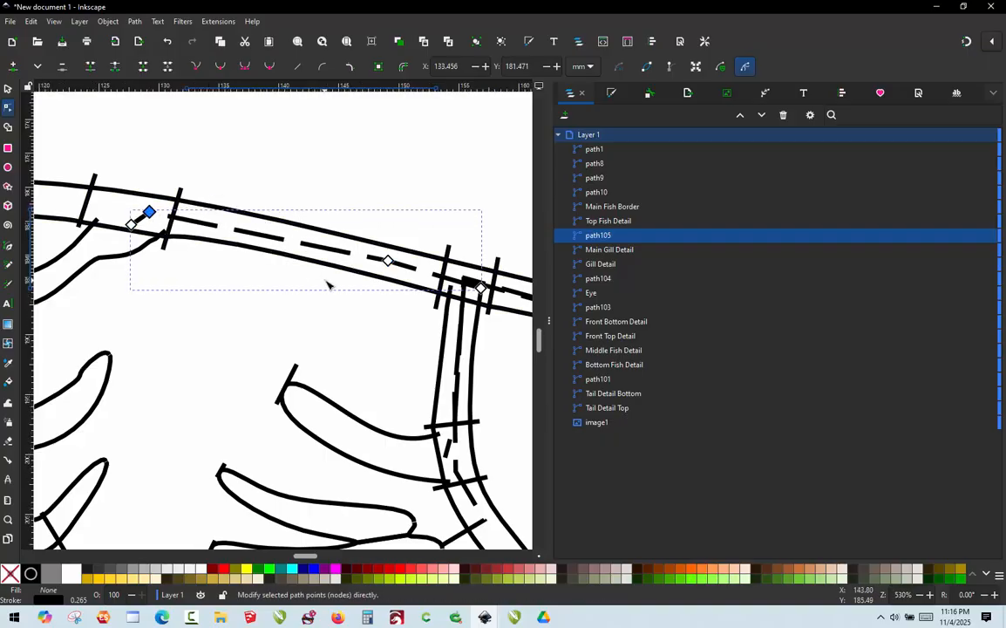
scroll(331, 285, down, 3)
click(7, 90)
click(292, 215)
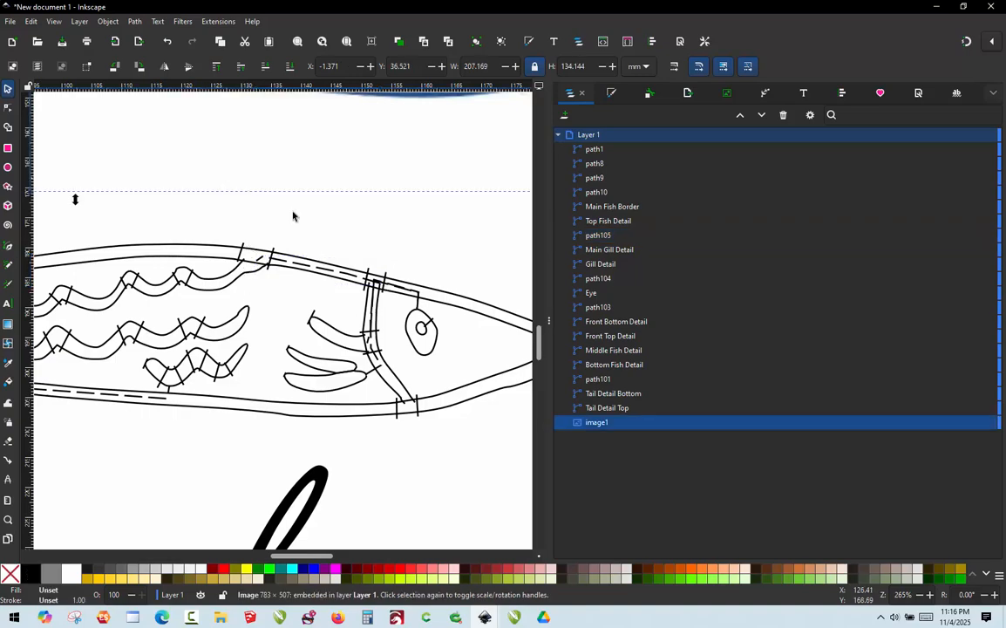
scroll(326, 173, down, 4)
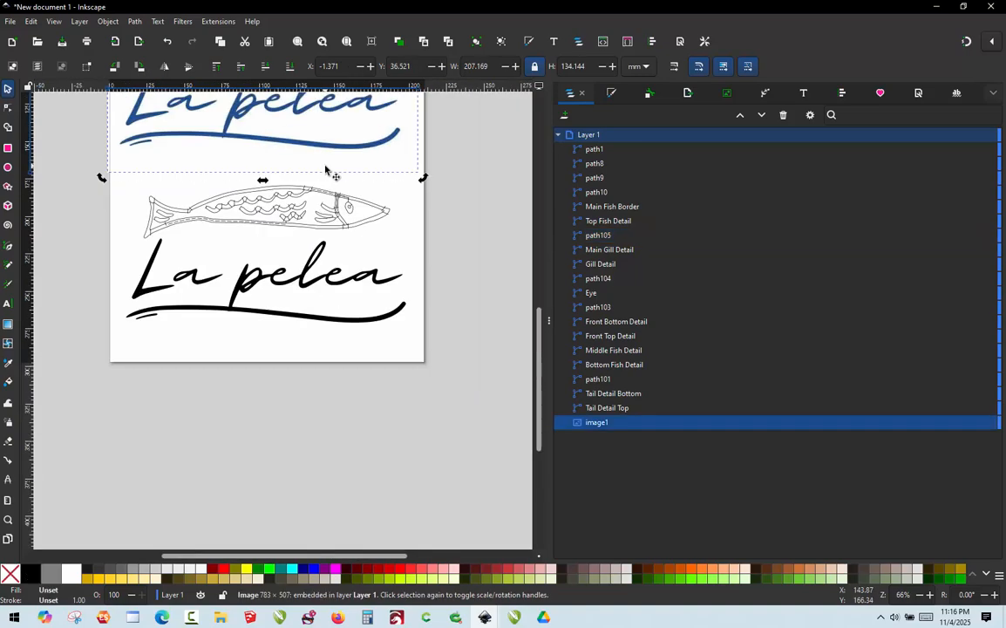
click(89, 220)
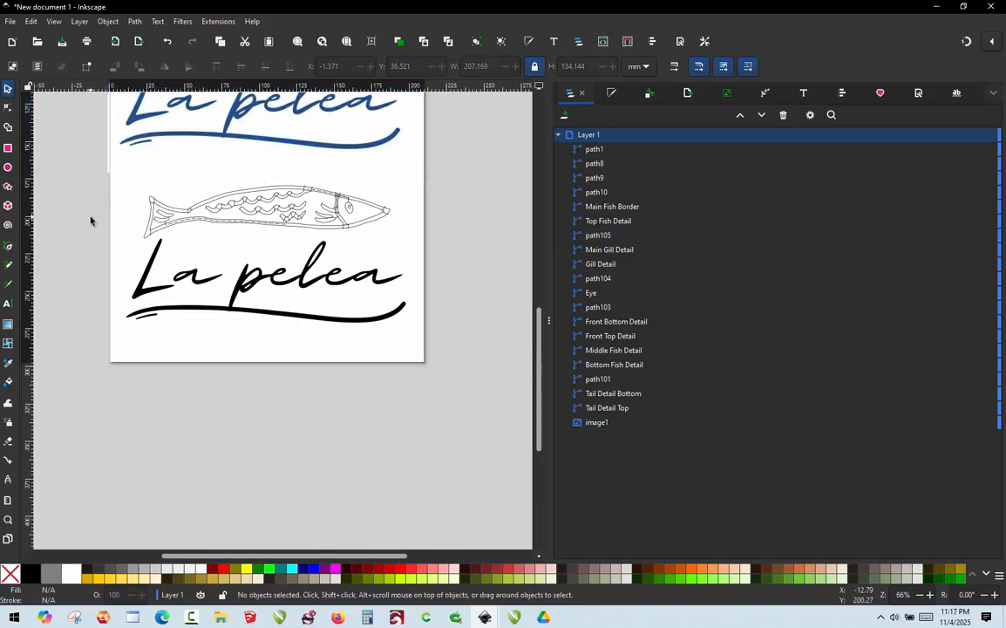
scroll(169, 171, up, 1)
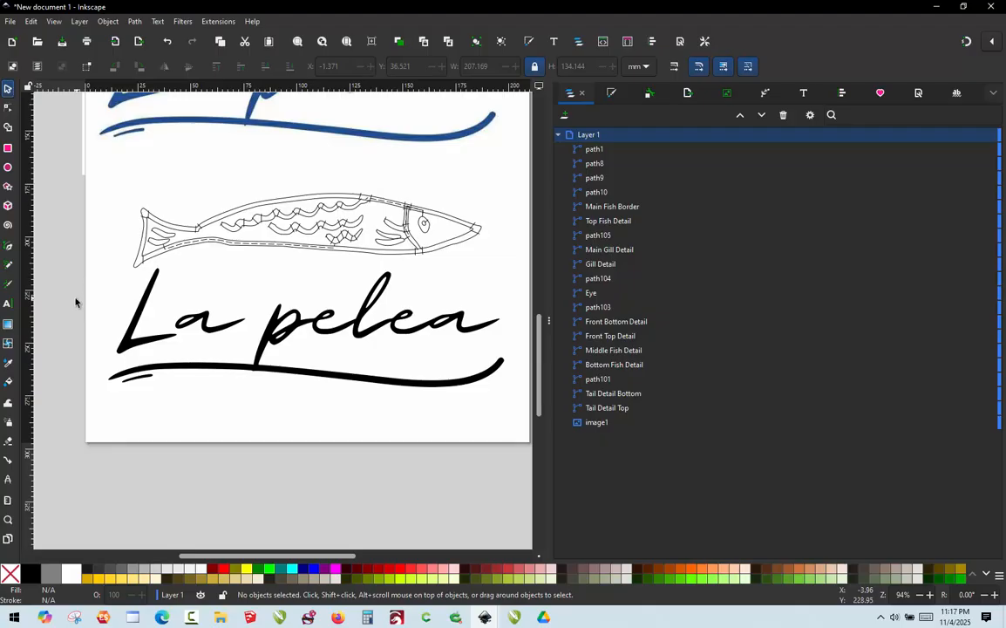
Simulate the stitch-out of all the fish paths and scrub through the stitch sequence from the first stitch to the last
drag(76, 298, 500, 180)
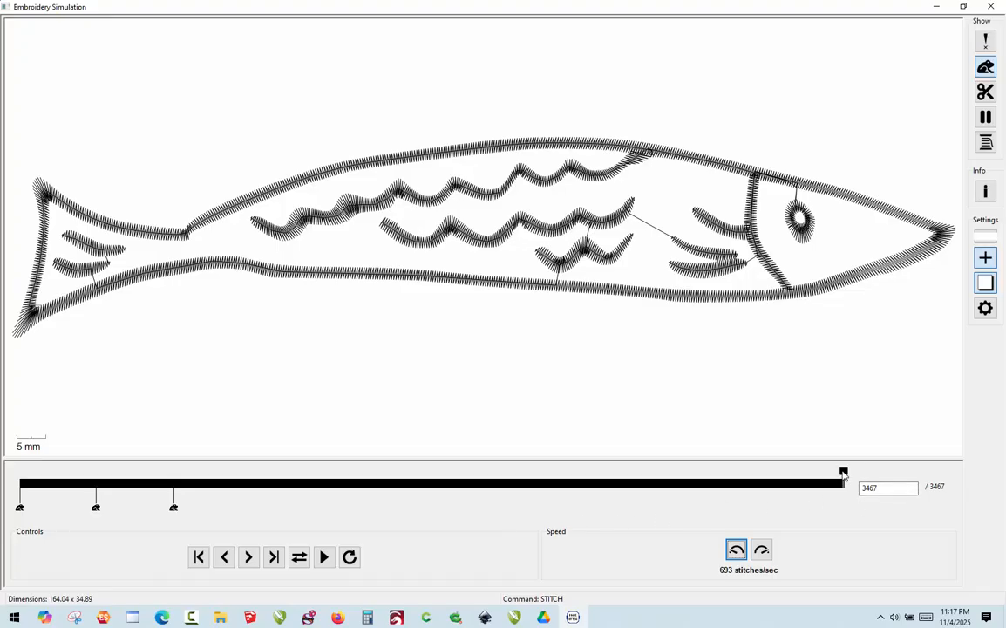
drag(773, 472, 3, 475)
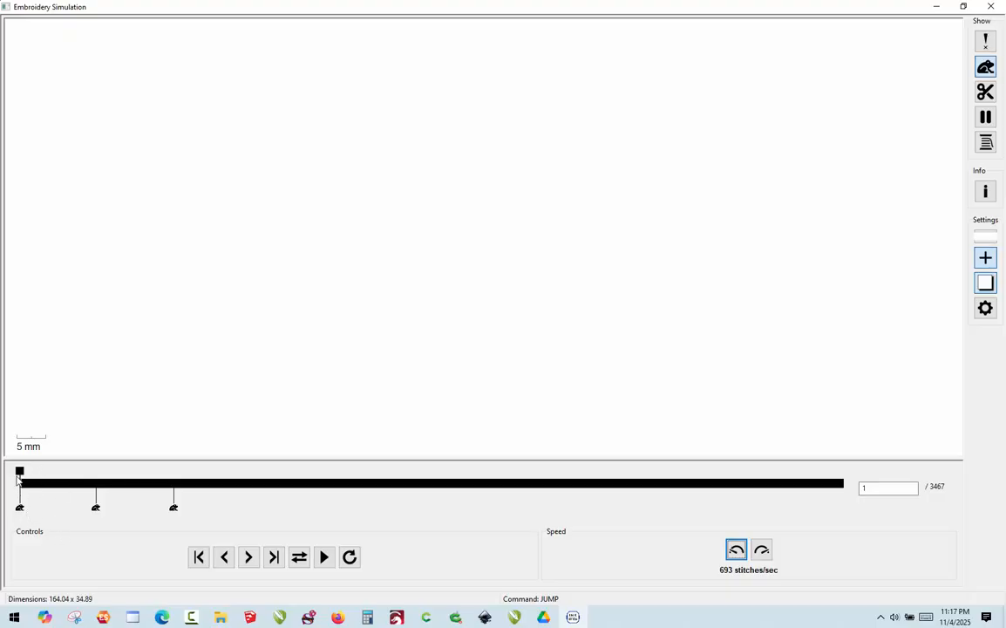
drag(19, 474, 79, 474)
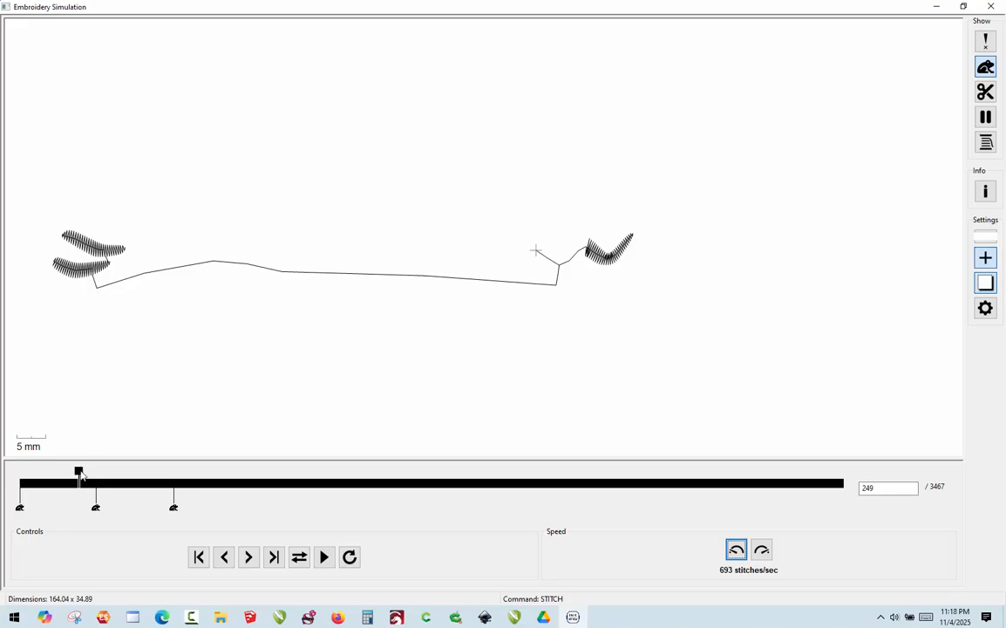
mouse_move(79, 473)
mouse_down()
mouse_move(111, 469)
mouse_move(90, 467)
mouse_move(173, 428)
mouse_up()
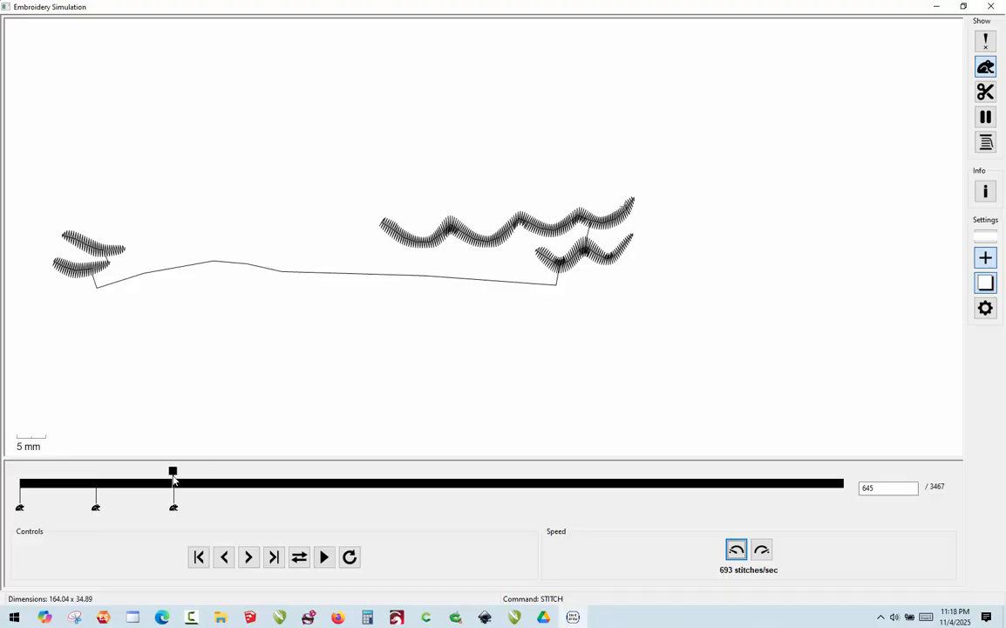
drag(173, 471, 291, 474)
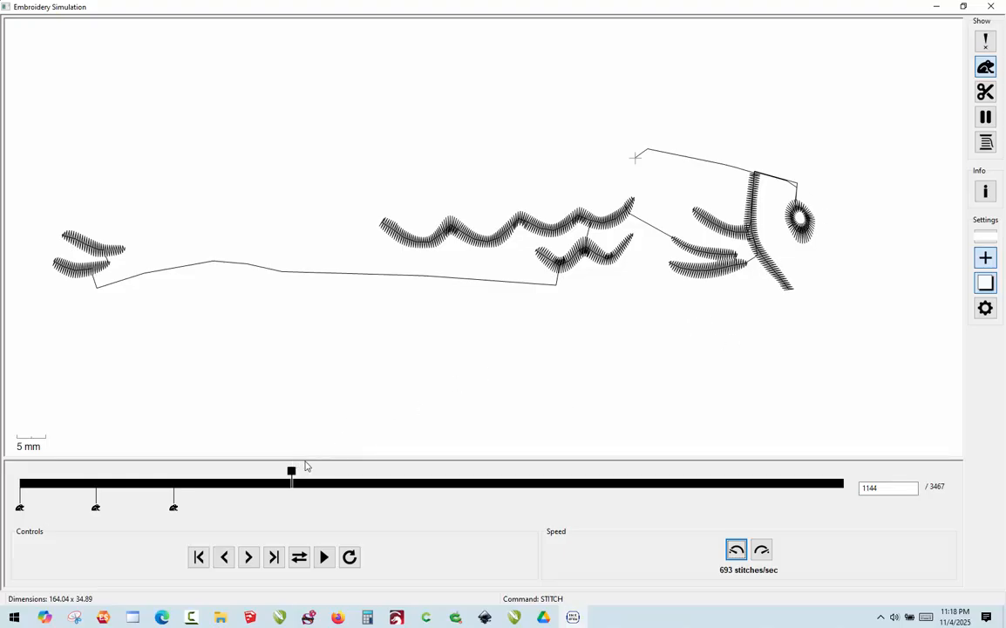
mouse_move(291, 474)
mouse_down()
mouse_move(555, 450)
mouse_move(714, 464)
mouse_move(877, 416)
mouse_up()
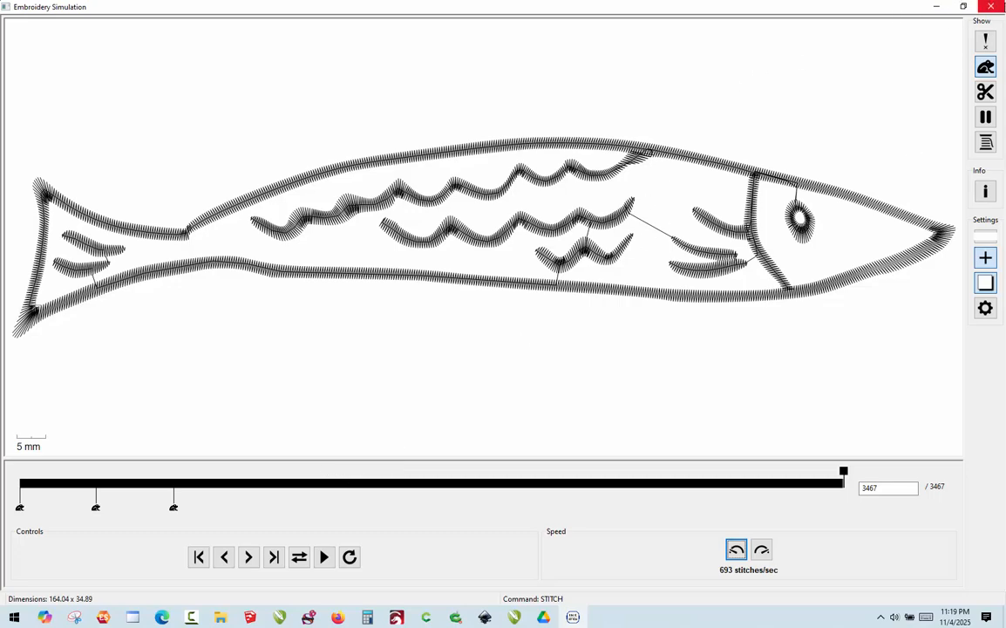
click(992, 8)
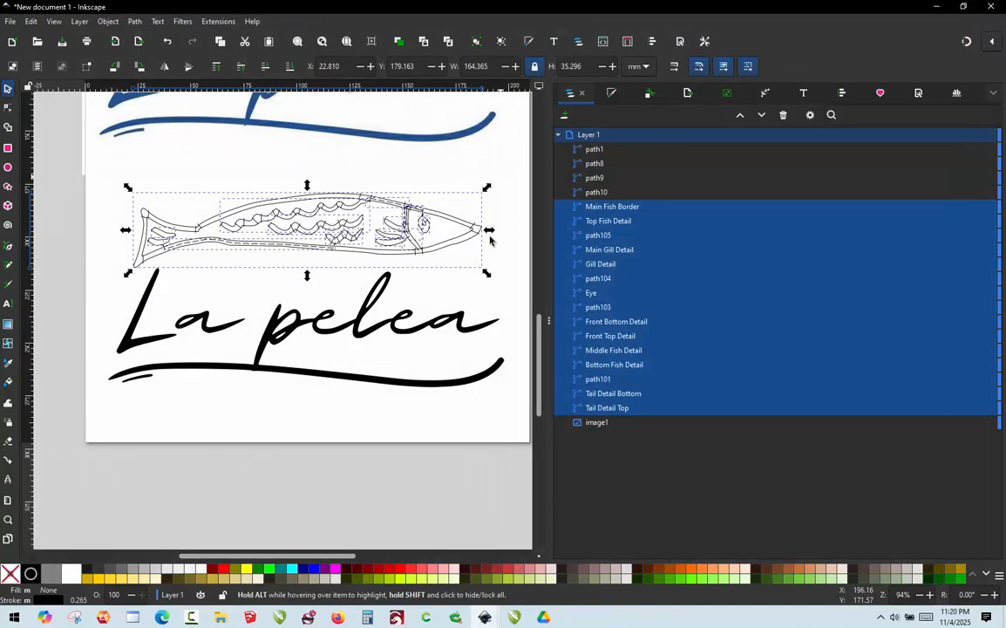
click(429, 289)
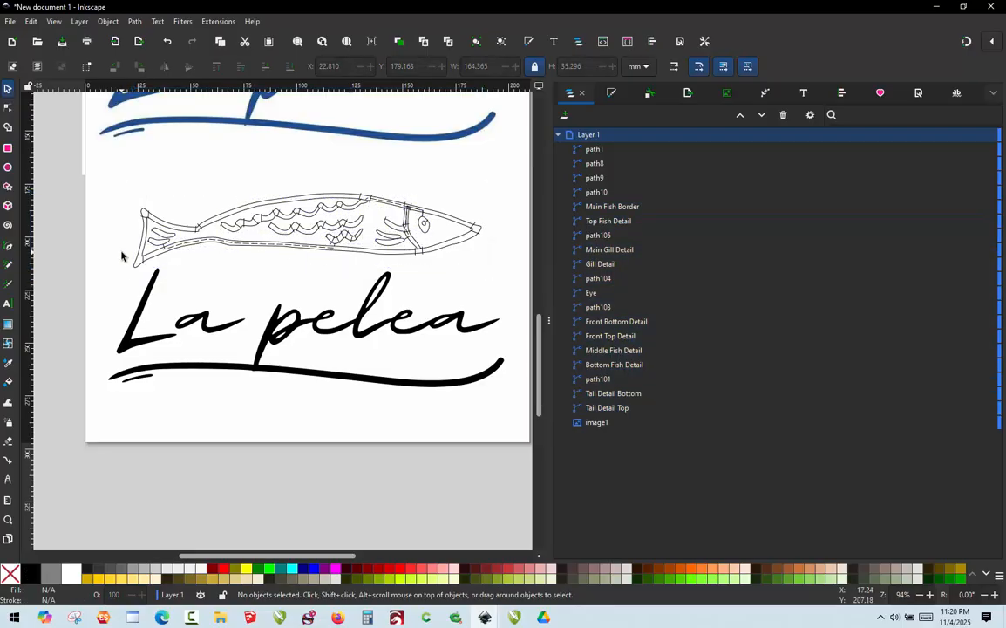
Measure the connector segment running from the lower tail detail into the lower fish border
scroll(125, 251, up, 4)
scroll(265, 209, up, 5)
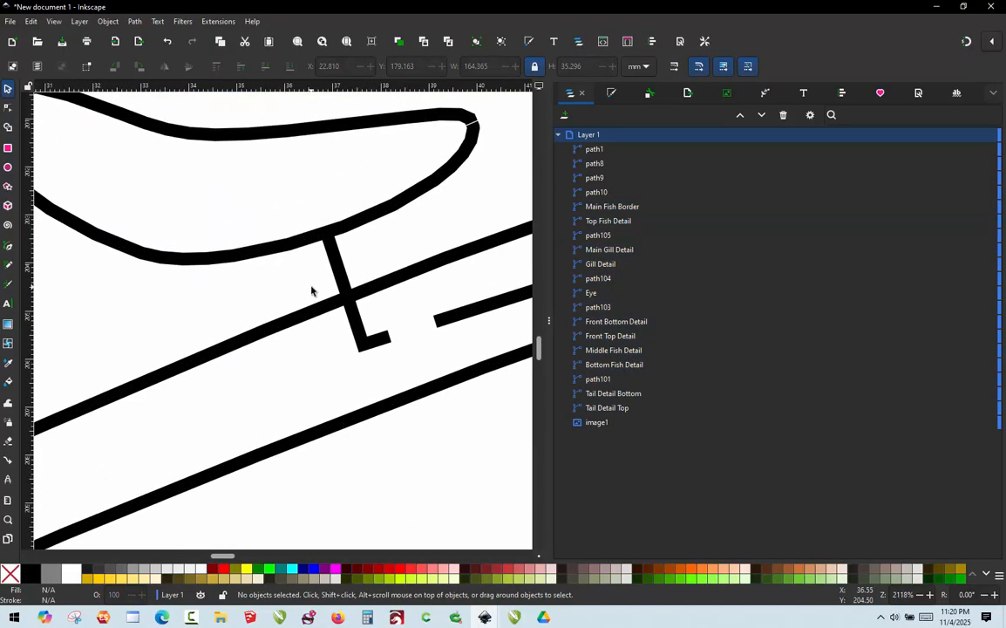
key(m)
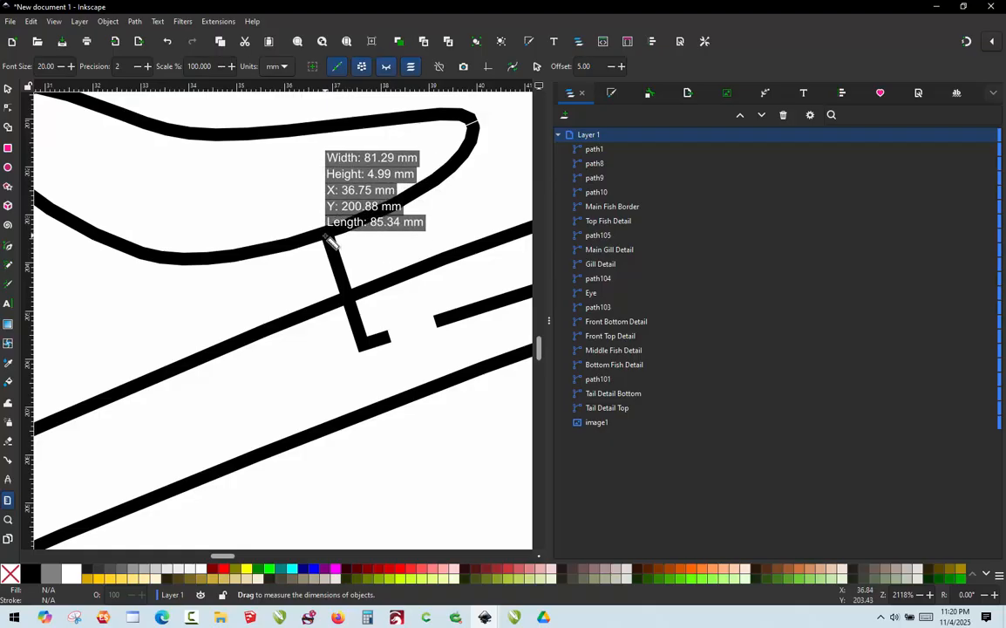
drag(326, 234, 436, 114)
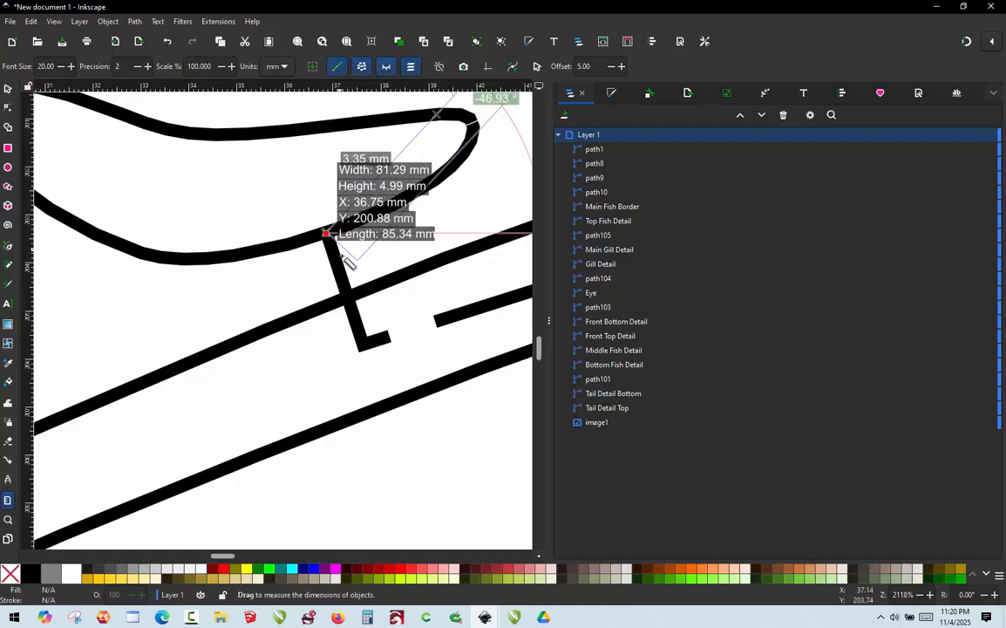
click(361, 348)
drag(362, 348, 293, 276)
click(325, 234)
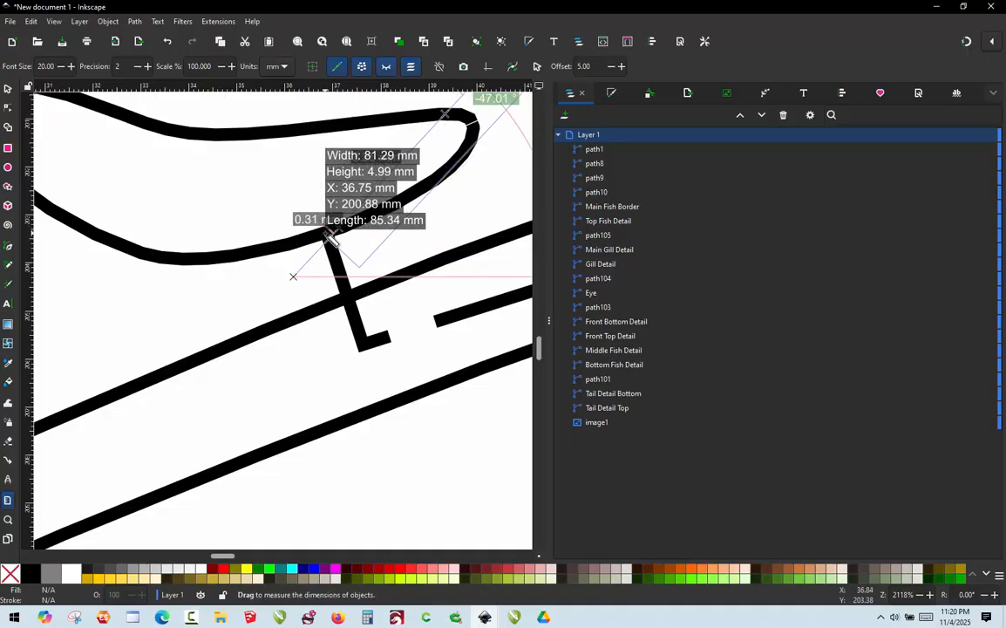
drag(330, 237, 370, 347)
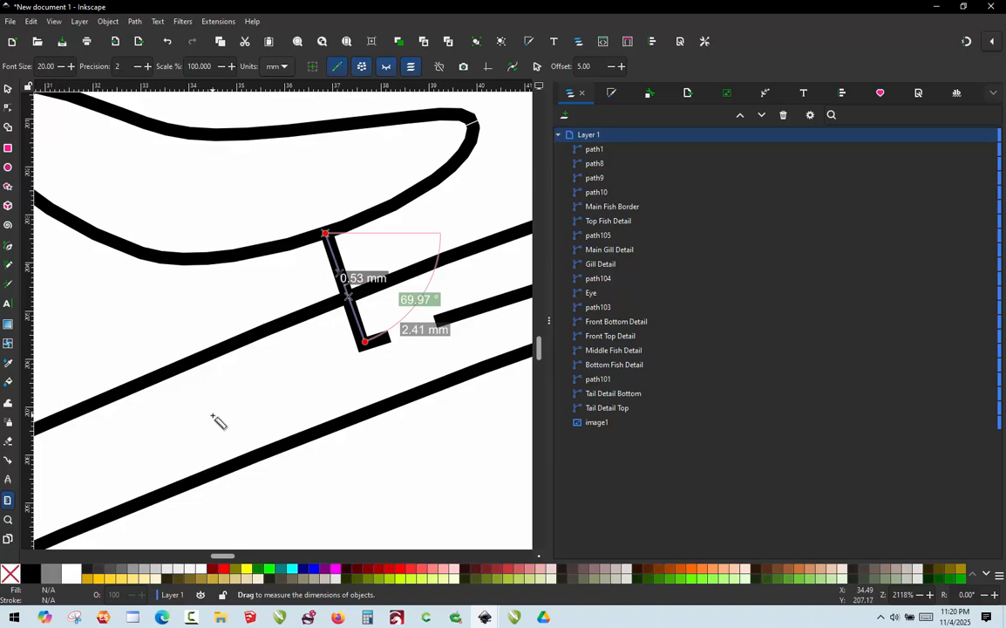
Measure the connector from the lower fish border's travel path to the bottom edge of Bottom Fish Detail
ctrl+scroll(218, 422, down, 4)
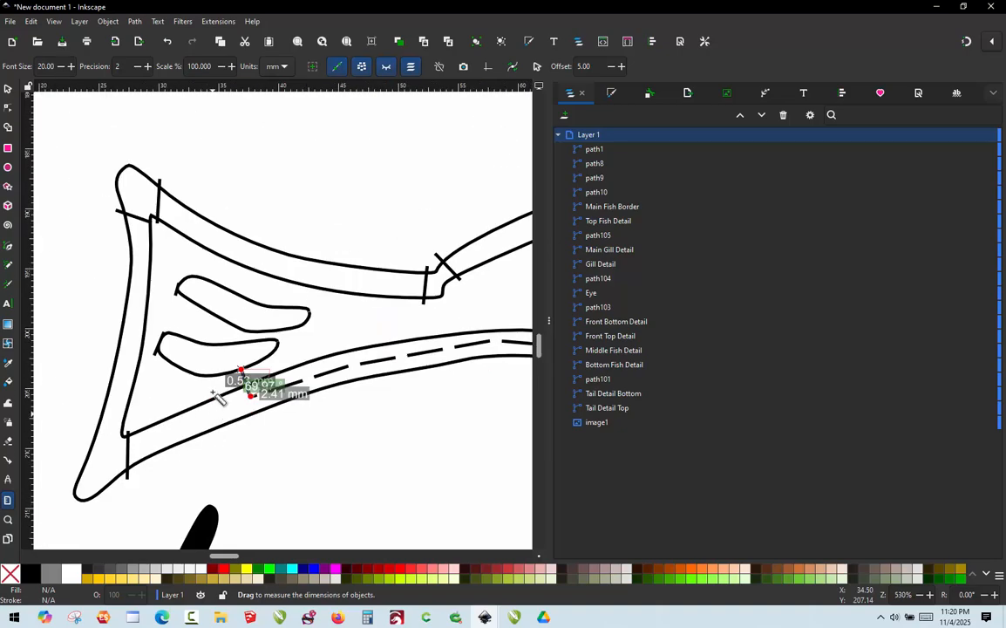
ctrl+scroll(165, 336, down, 2)
ctrl+scroll(170, 326, down, 2)
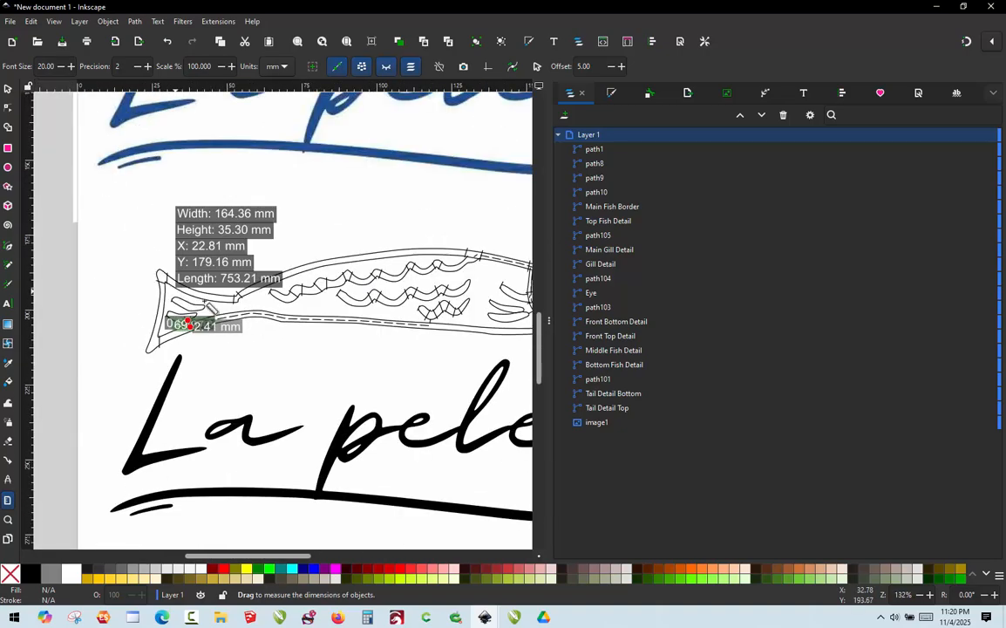
ctrl+scroll(443, 328, up, 4)
ctrl+scroll(443, 328, up, 5)
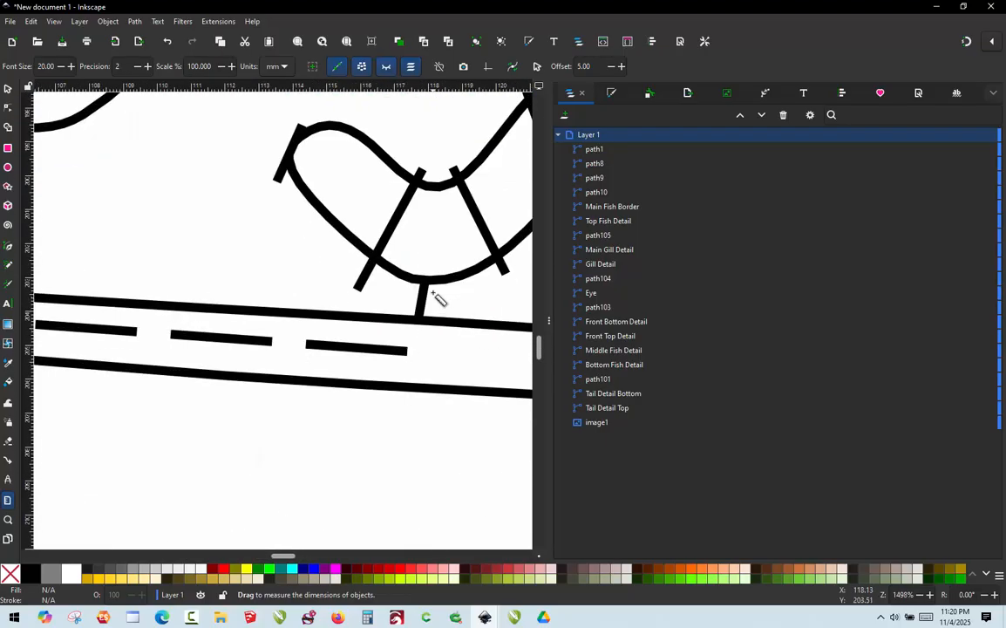
ctrl+scroll(436, 292, up, 1)
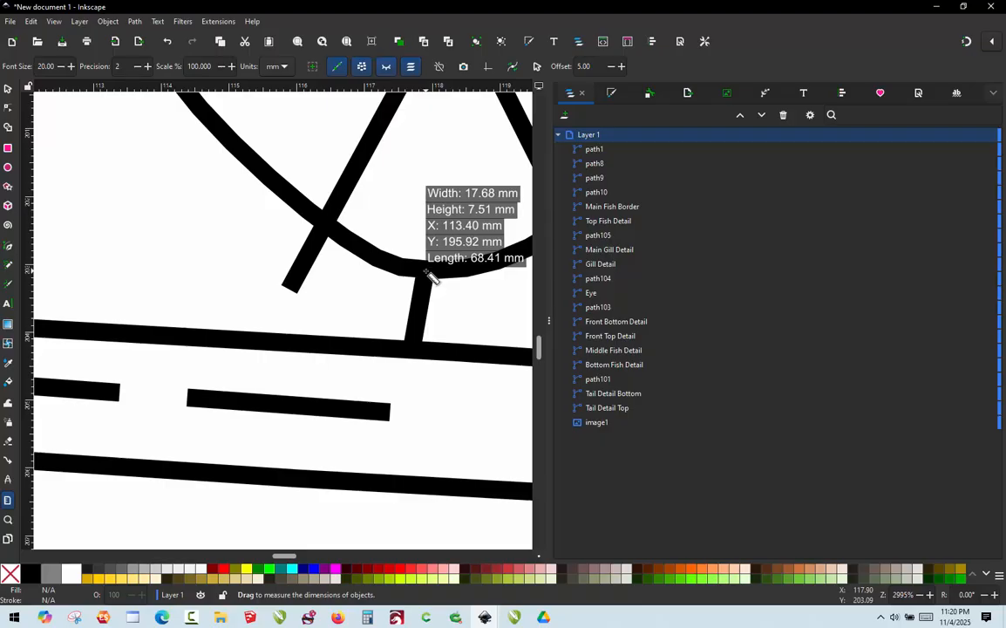
drag(425, 272, 395, 413)
Measure the gap between the crest of Bottom Fish Detail and the lower edge of Middle Fish Detail
ctrl+scroll(292, 364, down, 3)
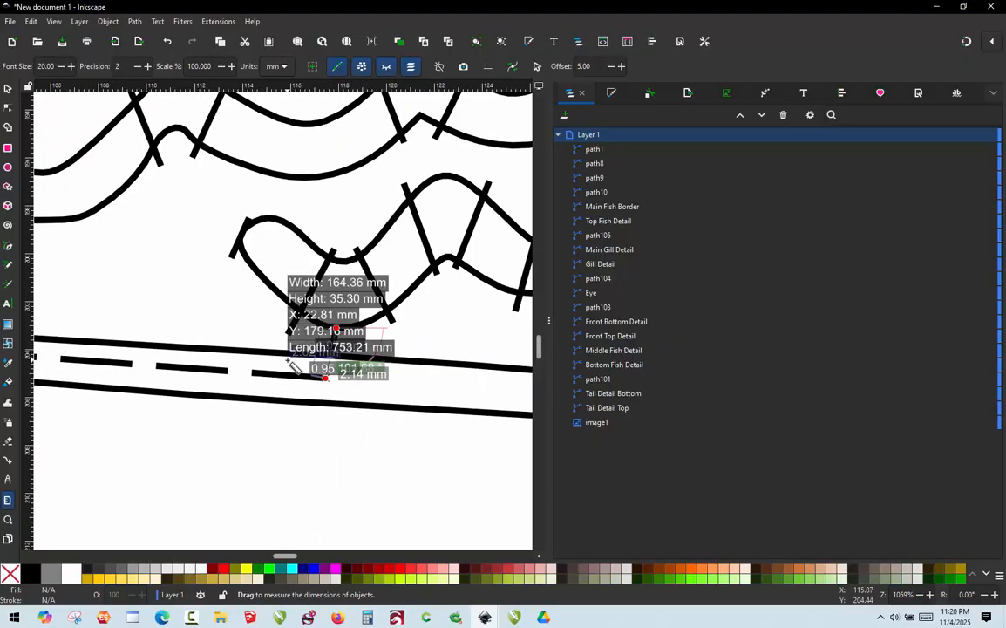
ctrl+scroll(292, 364, down, 1)
ctrl+scroll(366, 267, up, 2)
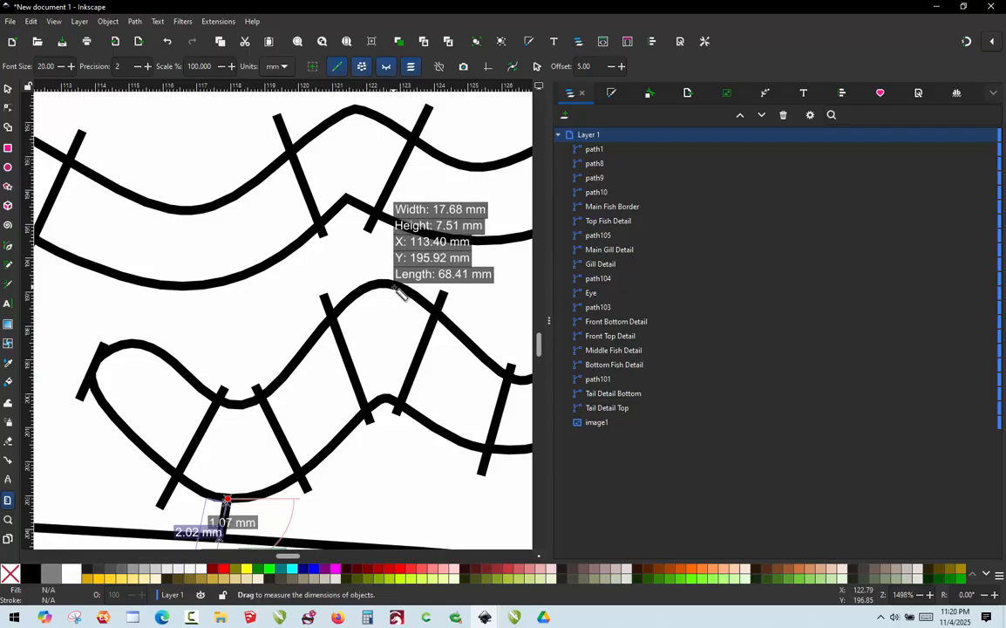
ctrl+scroll(370, 273, down, 2)
ctrl+scroll(398, 280, up, 2)
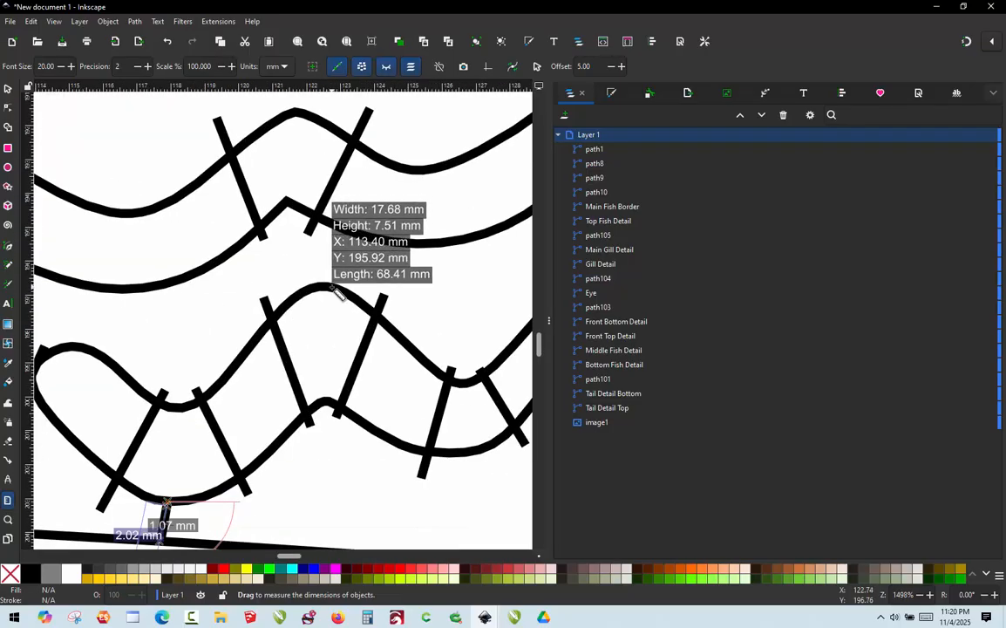
drag(331, 286, 351, 226)
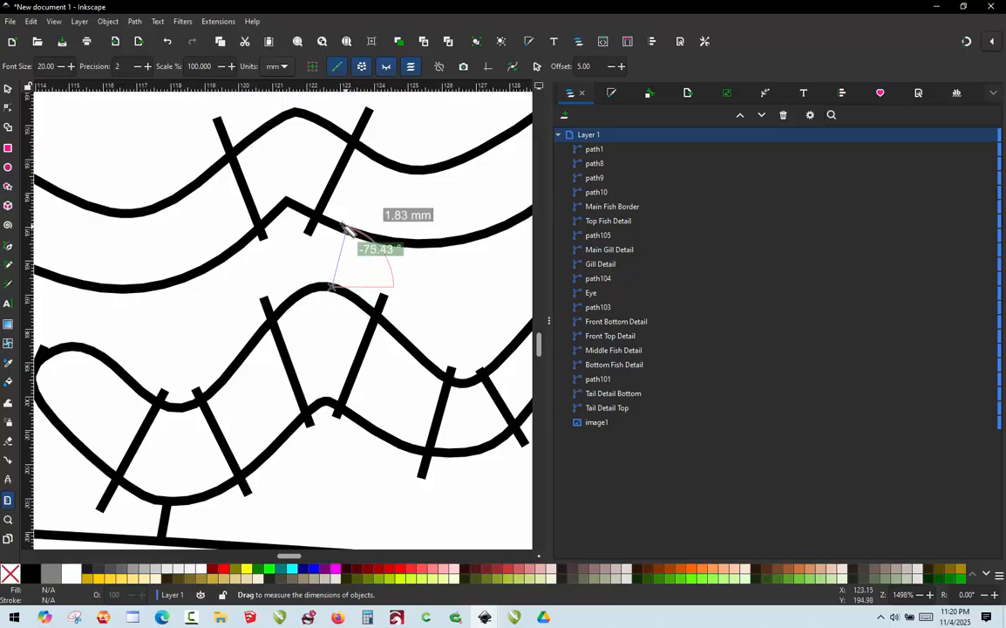
drag(359, 231, 376, 235)
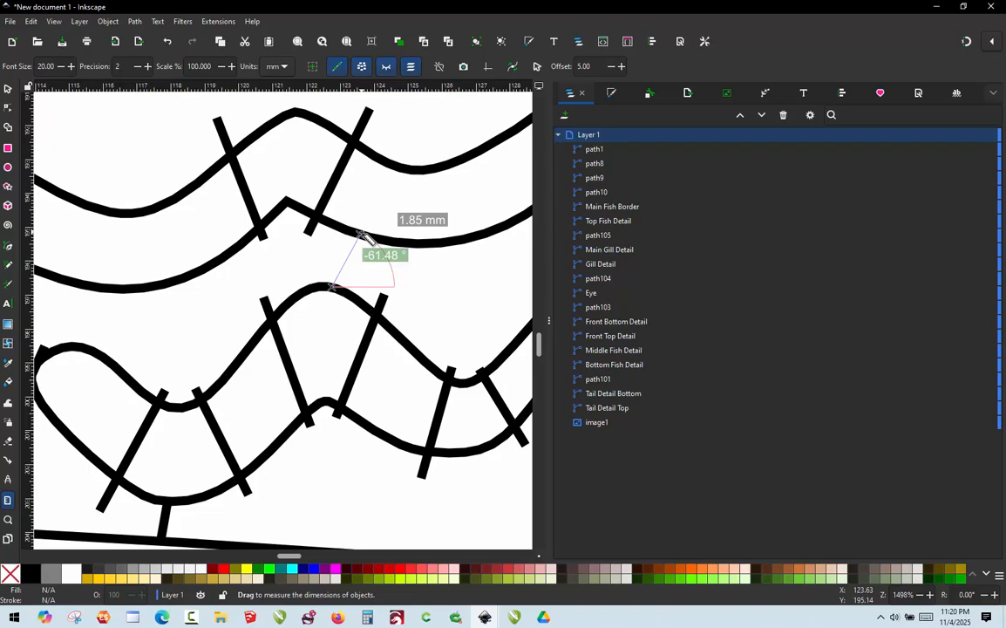
drag(362, 236, 362, 235)
scroll(337, 309, down, 2)
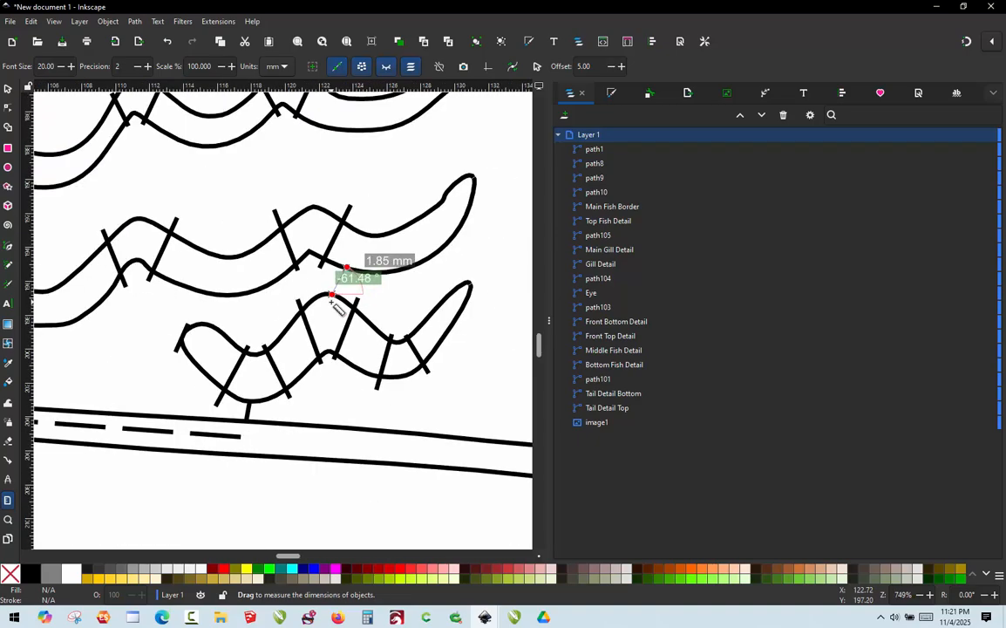
scroll(270, 277, down, 2)
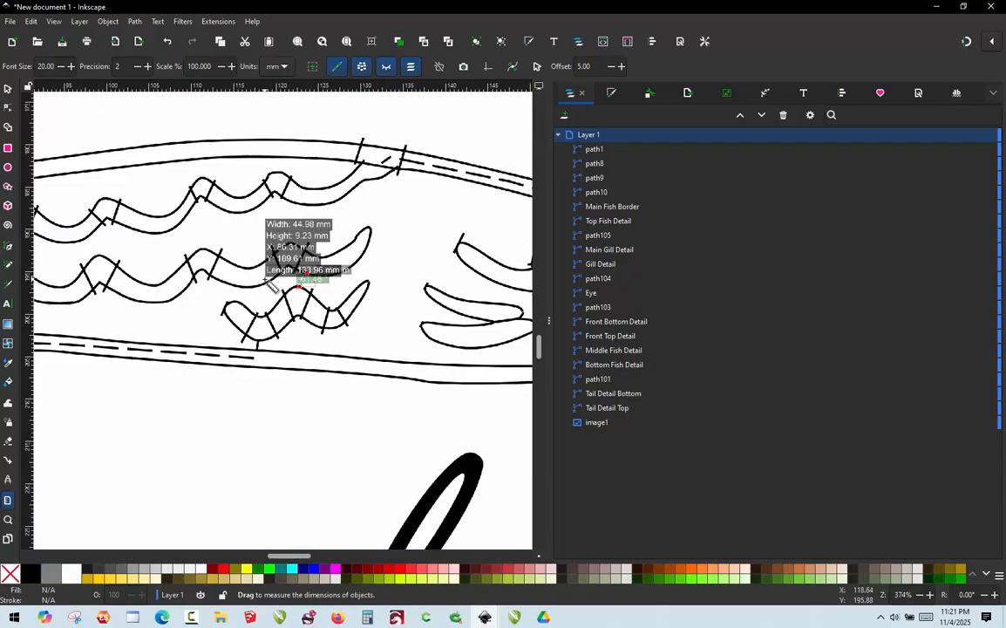
Measure the gap from Middle Fish Detail's tip to Front Top Detail, and the connector from Front Bottom Detail into the main gill
scroll(409, 251, up, 2)
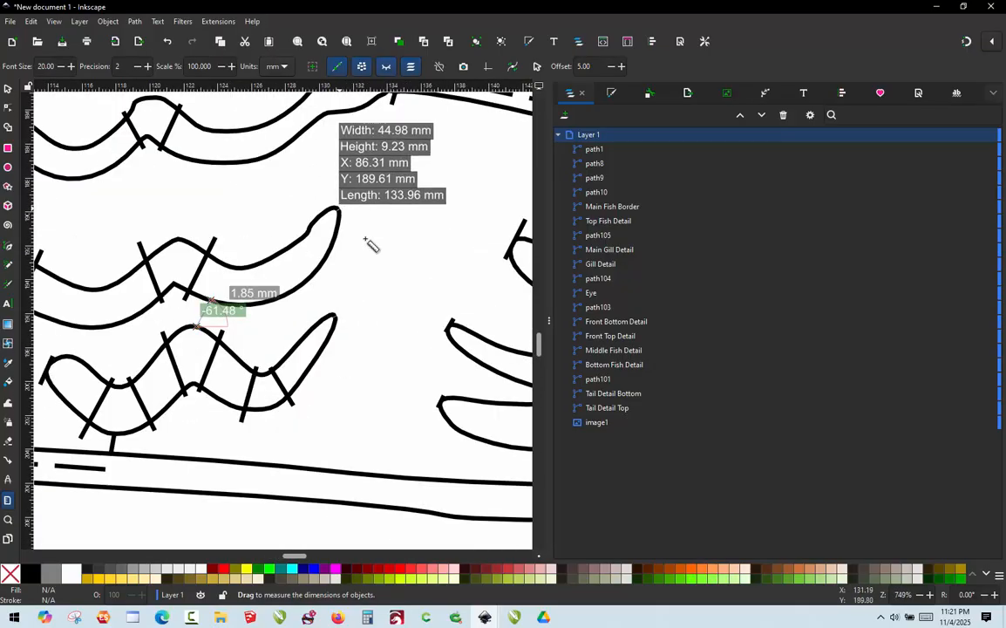
drag(339, 209, 450, 323)
scroll(259, 237, down, 2)
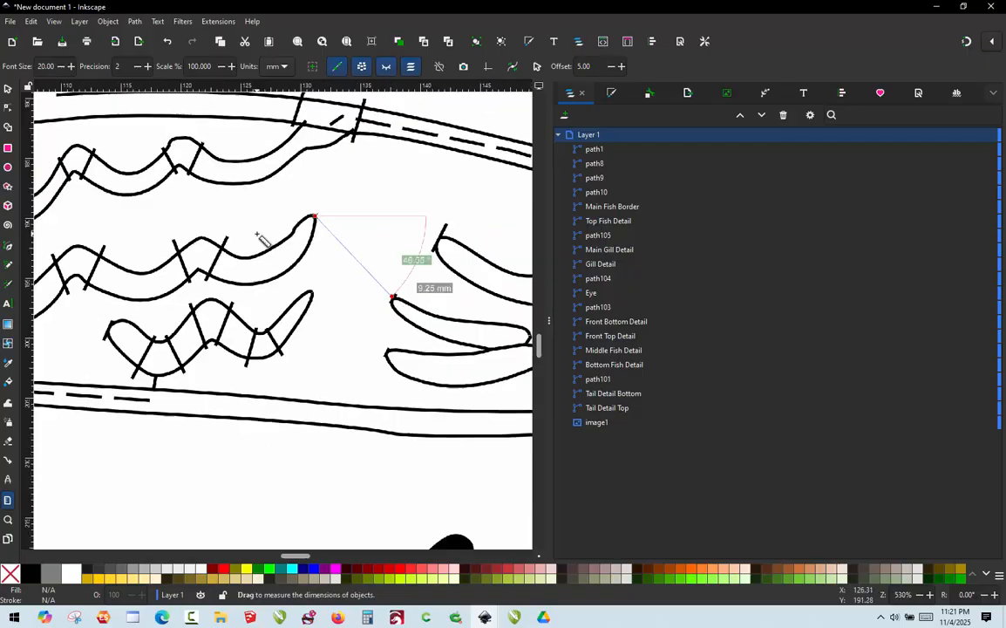
scroll(488, 325, up, 3)
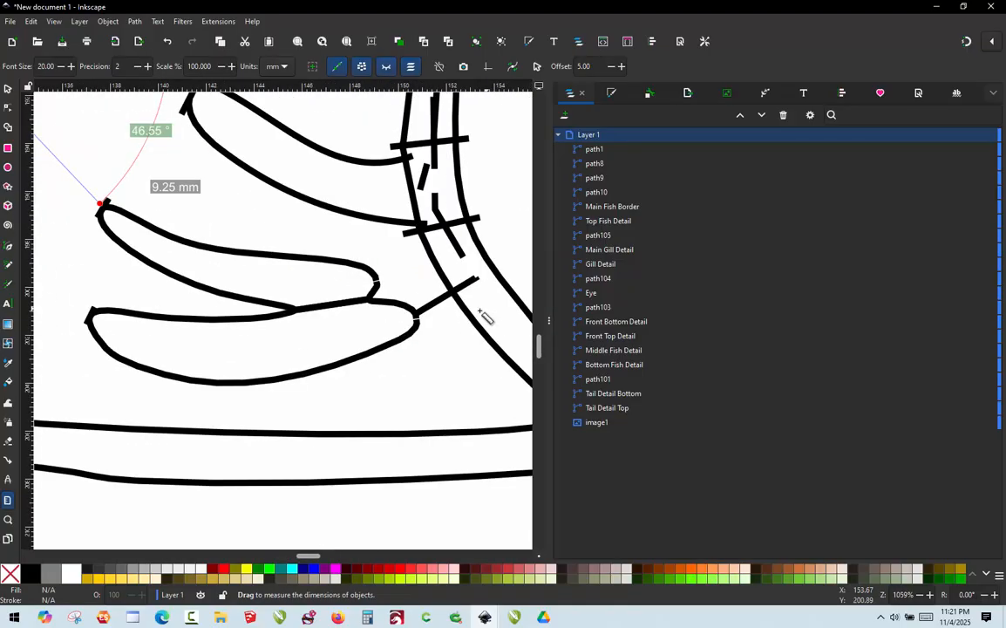
click(415, 311)
drag(466, 301, 478, 282)
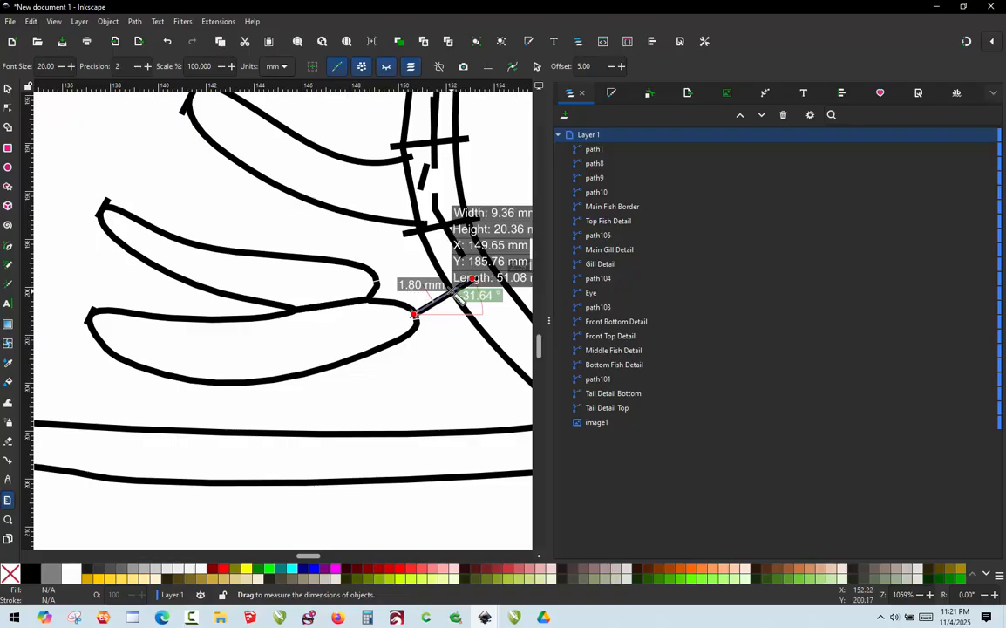
Measure the distance from Bottom Fish Detail's crest up into the body of Middle Fish Detail
scroll(453, 289, down, 4)
scroll(209, 287, up, 3)
scroll(424, 265, up, 1)
mouse_move(401, 266)
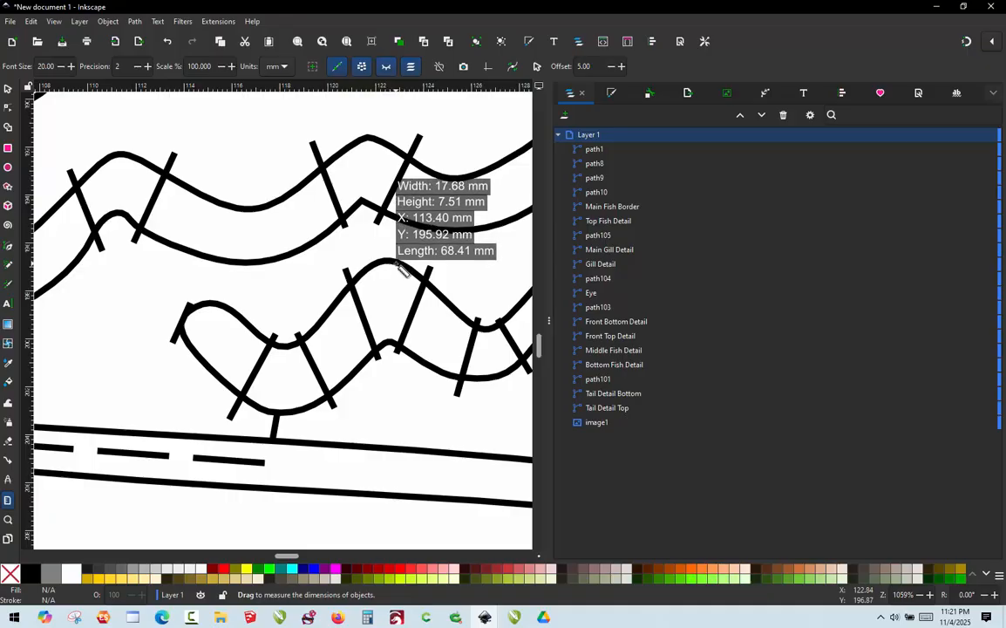
drag(397, 262, 441, 202)
scroll(218, 228, down, 1)
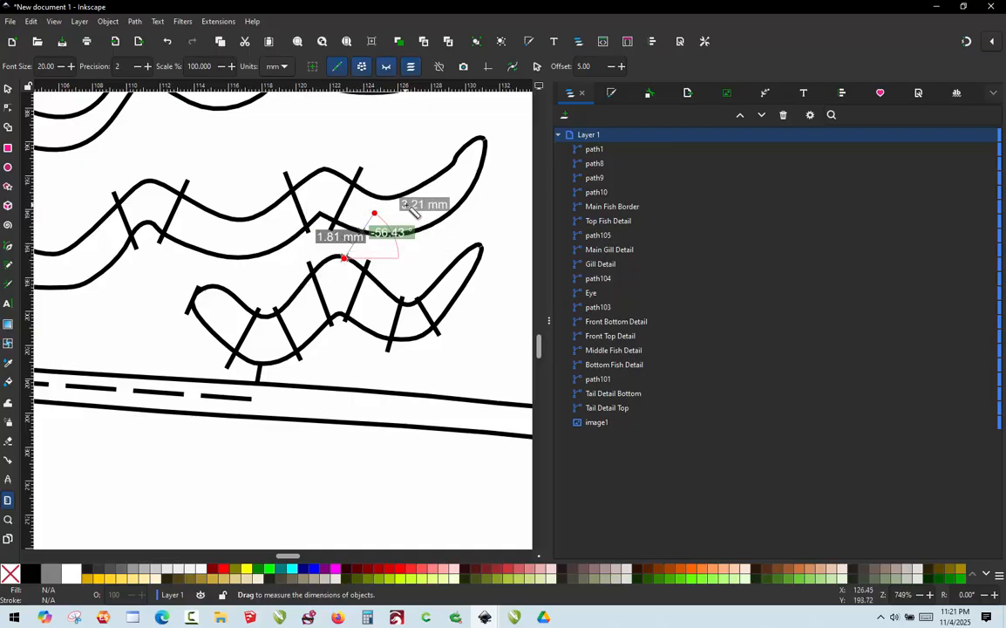
scroll(231, 318, down, 3)
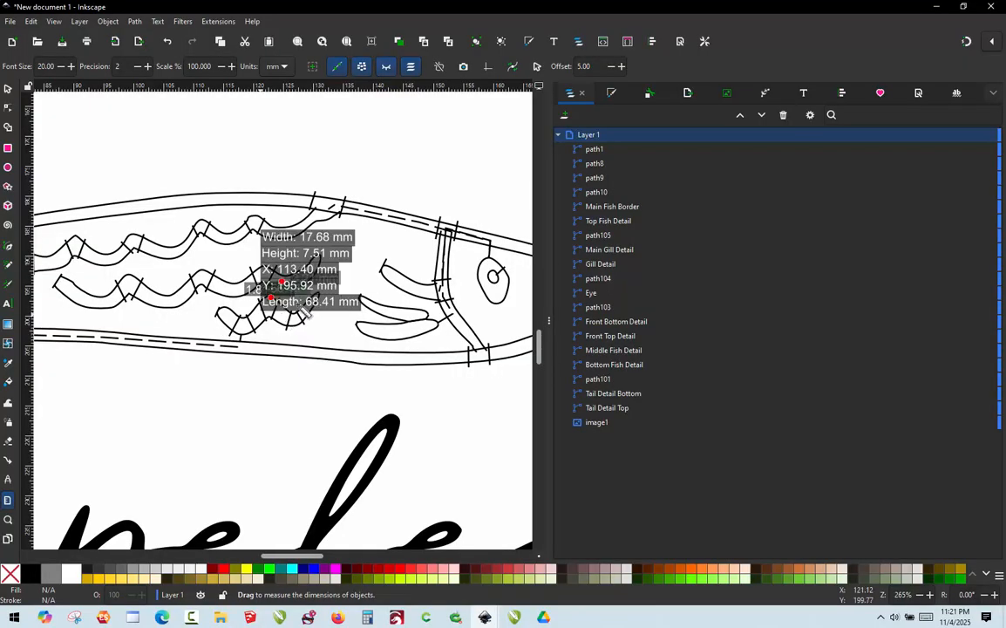
Measure the connector segment between the upper border's travel path and the top of the eye
scroll(483, 343, up, 6)
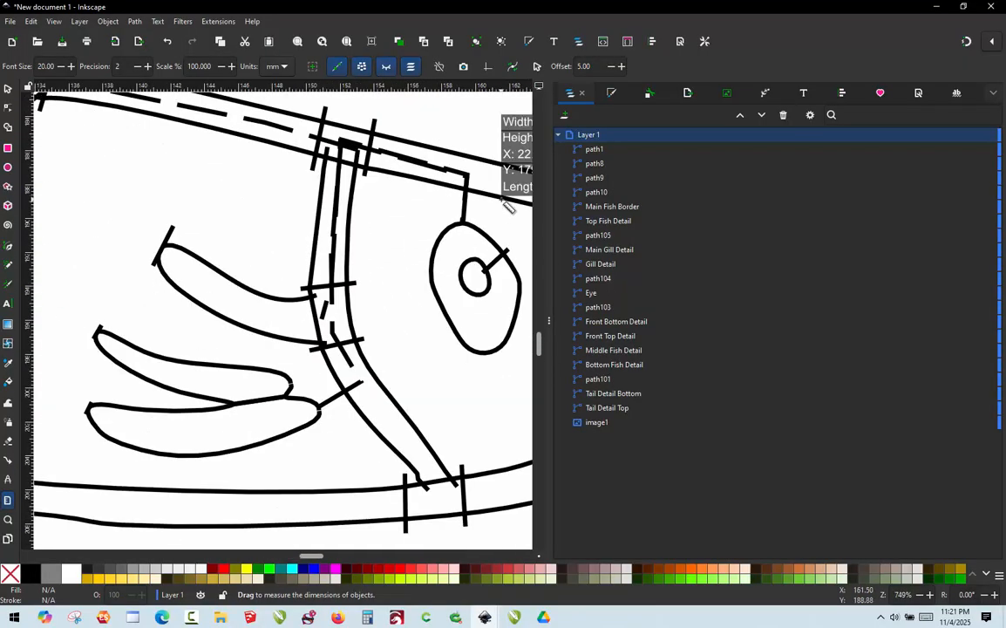
mouse_move(390, 267)
mouse_down()
mouse_move(407, 135)
mouse_move(399, 131)
mouse_up()
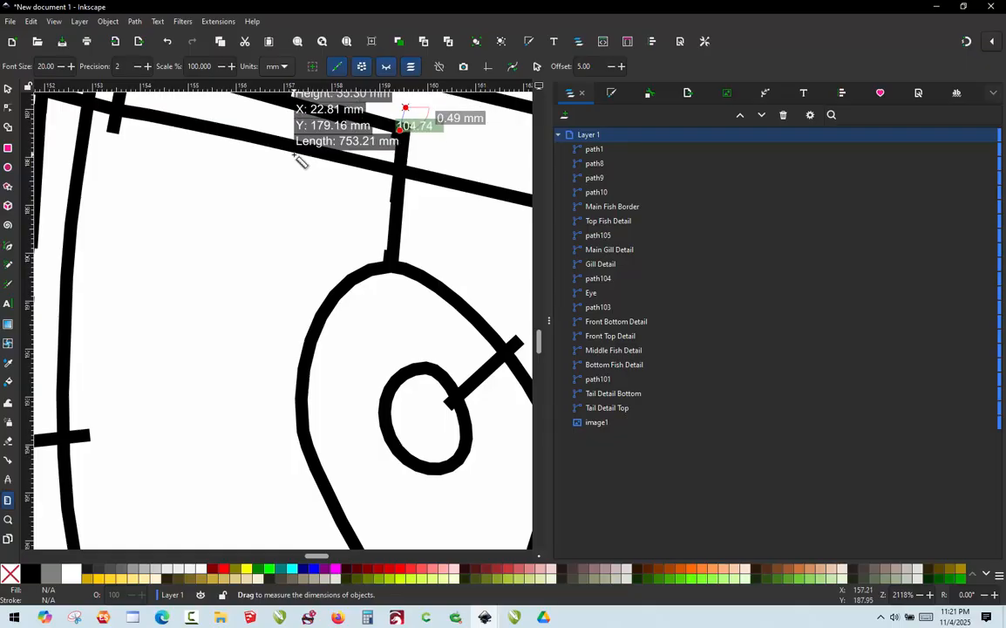
mouse_move(294, 155)
mouse_down()
mouse_move(434, 132)
mouse_move(401, 130)
mouse_move(391, 265)
mouse_up()
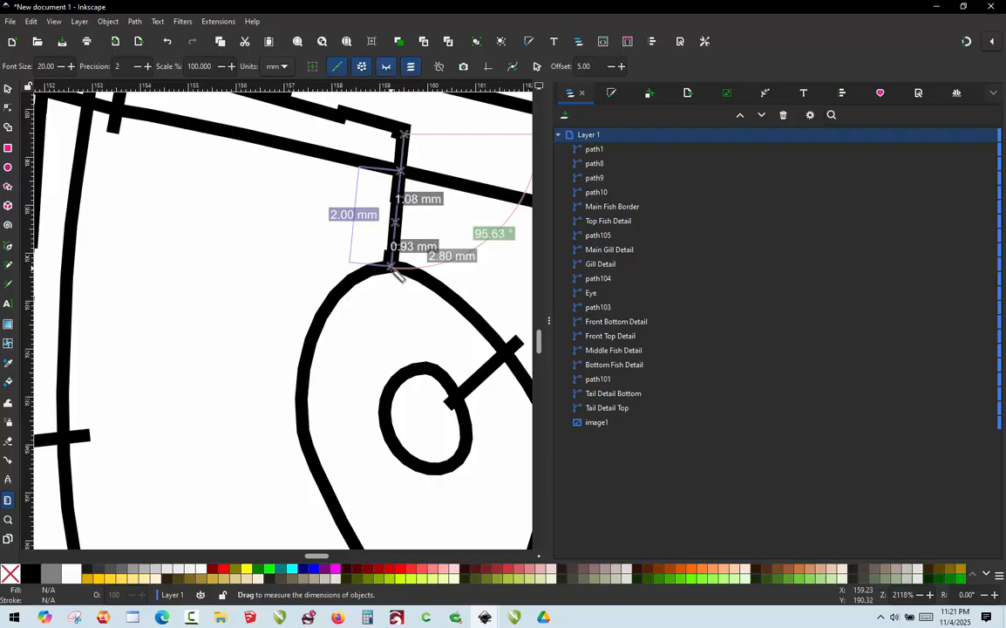
drag(394, 268, 392, 265)
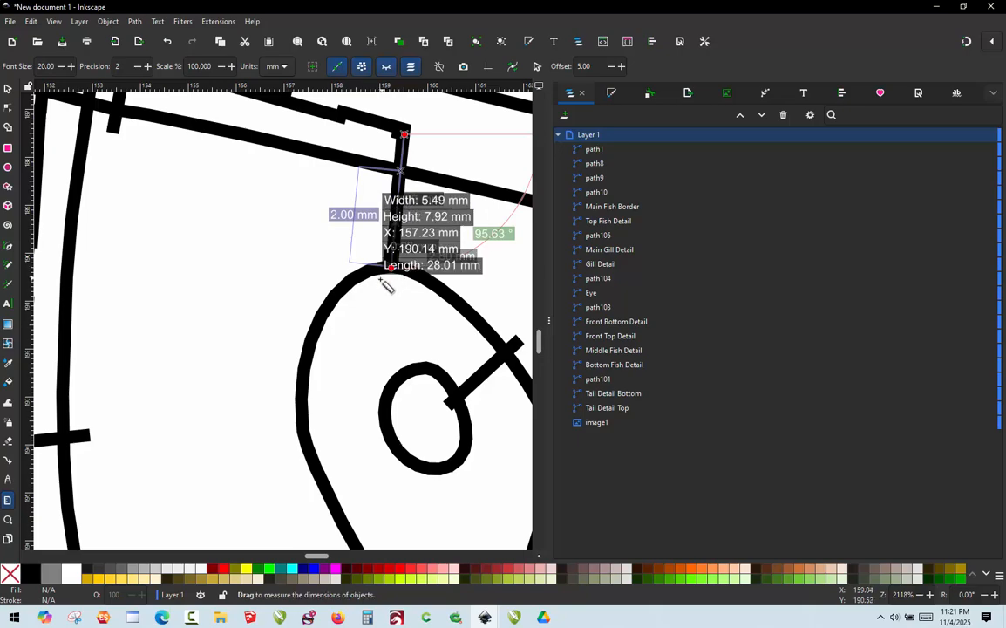
Measure the whole connector from the end of the upper border's travel path down to the top of the eye
scroll(436, 203, up, 2)
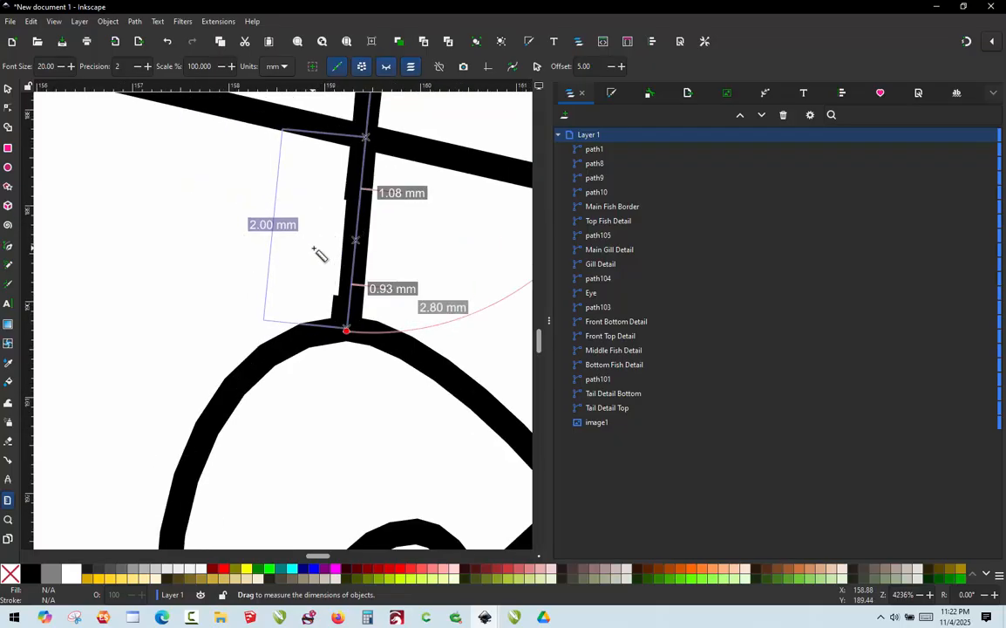
scroll(493, 198, down, 2)
click(460, 149)
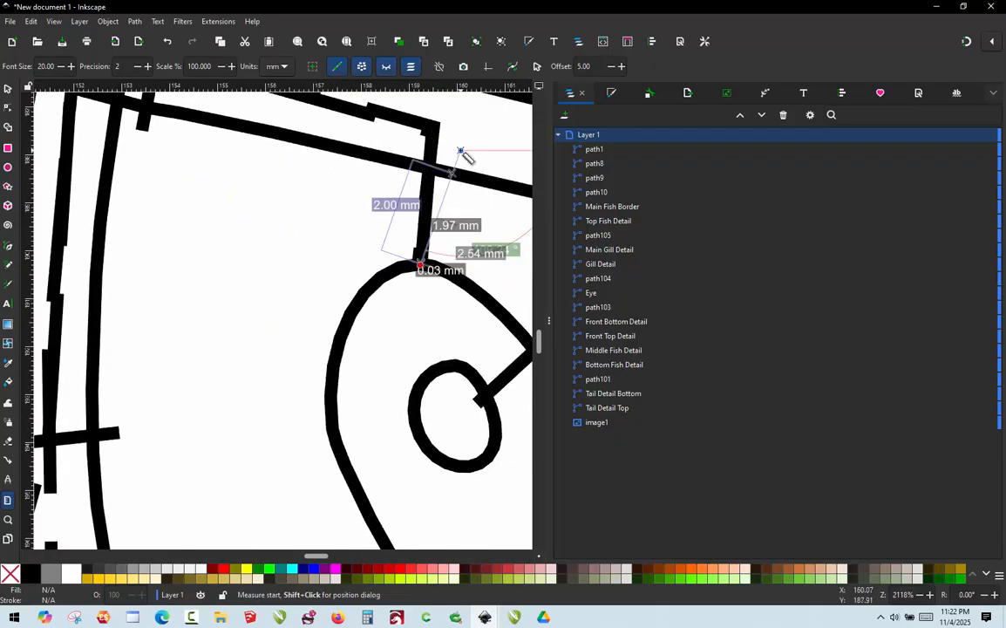
click(452, 132)
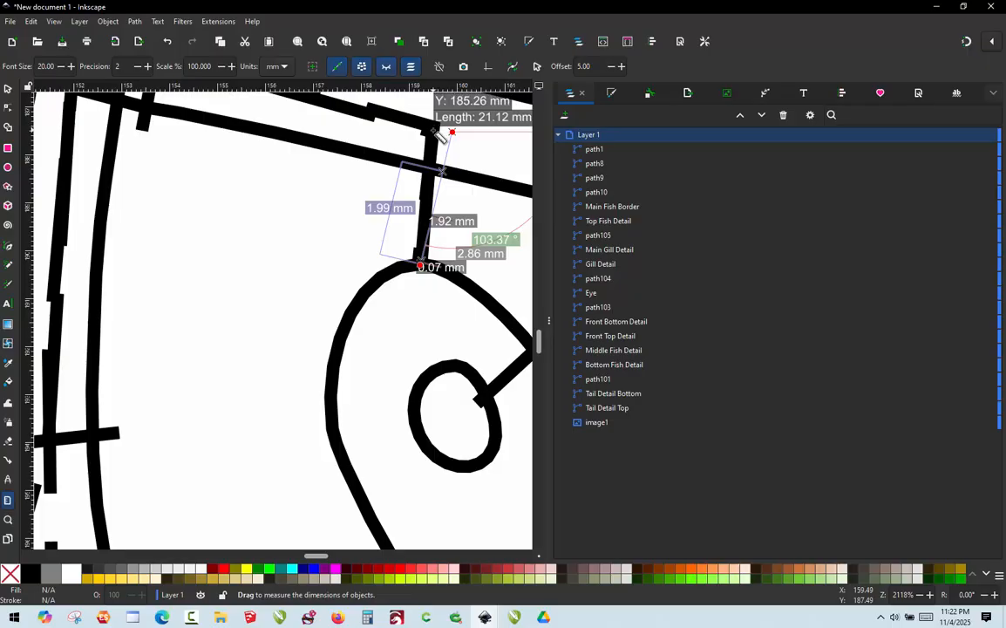
drag(432, 131, 424, 267)
scroll(340, 284, down, 2)
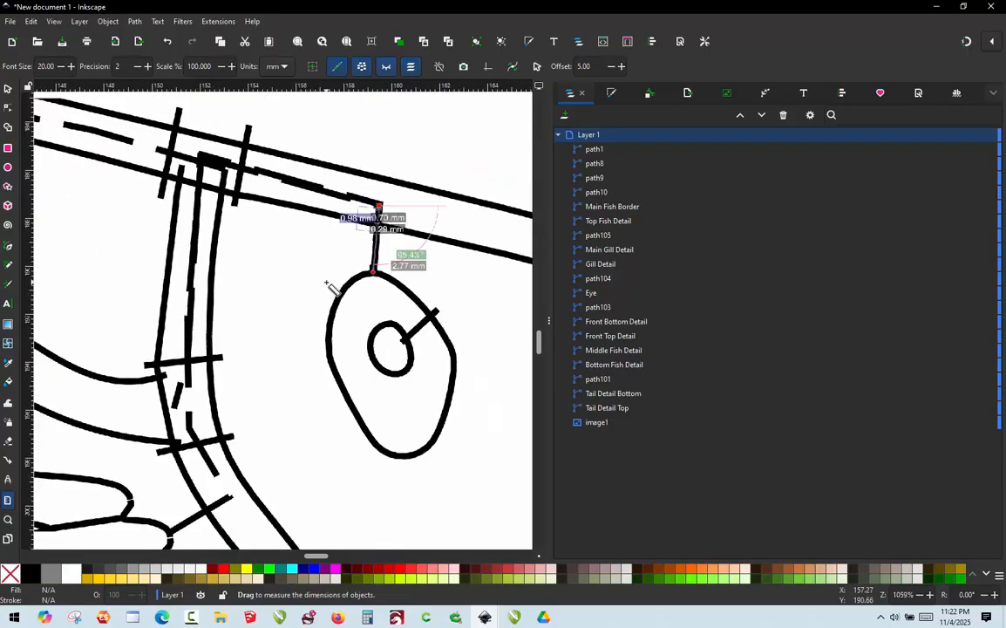
scroll(383, 262, up, 1)
scroll(396, 254, up, 2)
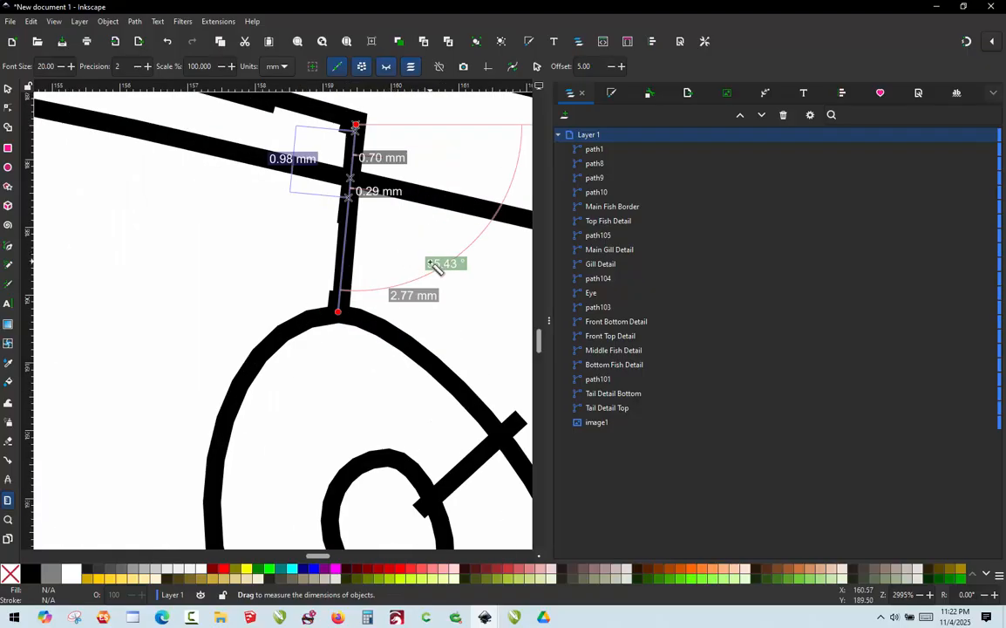
scroll(398, 253, up, 1)
scroll(406, 319, down, 1)
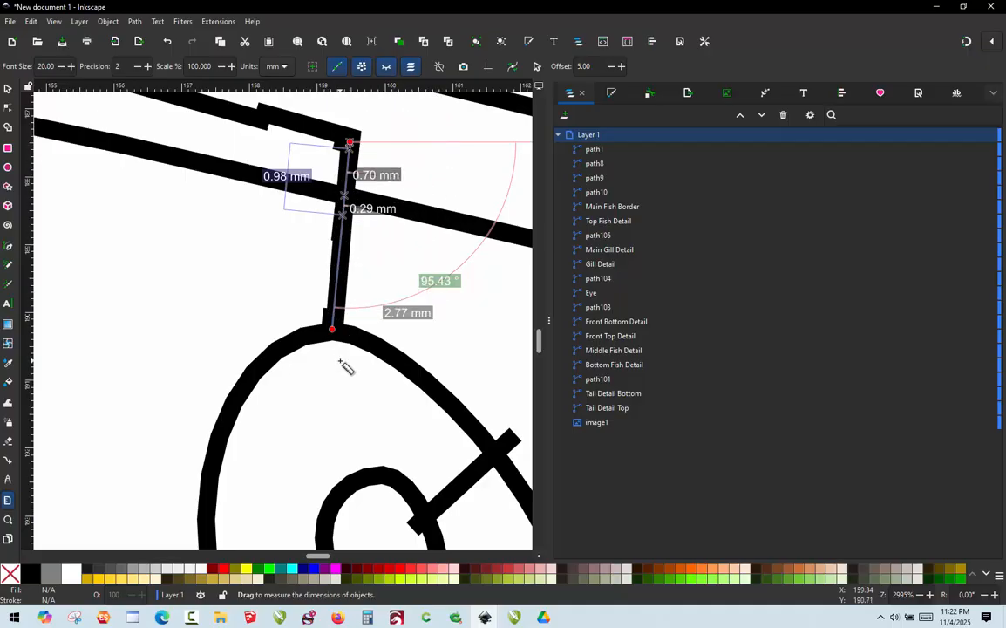
scroll(349, 353, down, 2)
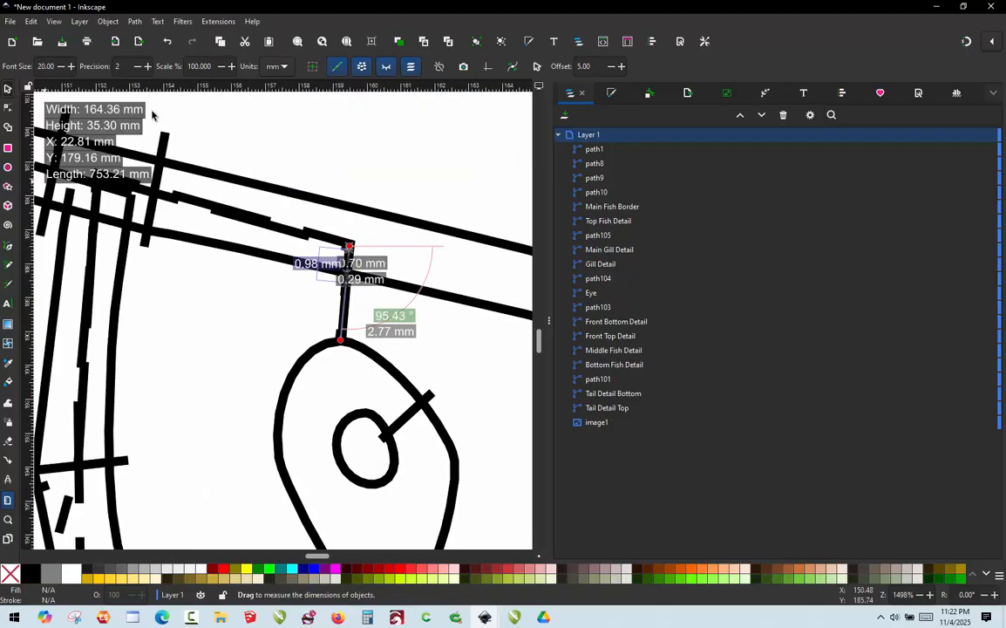
Examine the fish head and the La pelea lettering, focusing on the loop and stem of the first a and the strokes joining p and e
click(8, 88)
scroll(343, 138, down, 2)
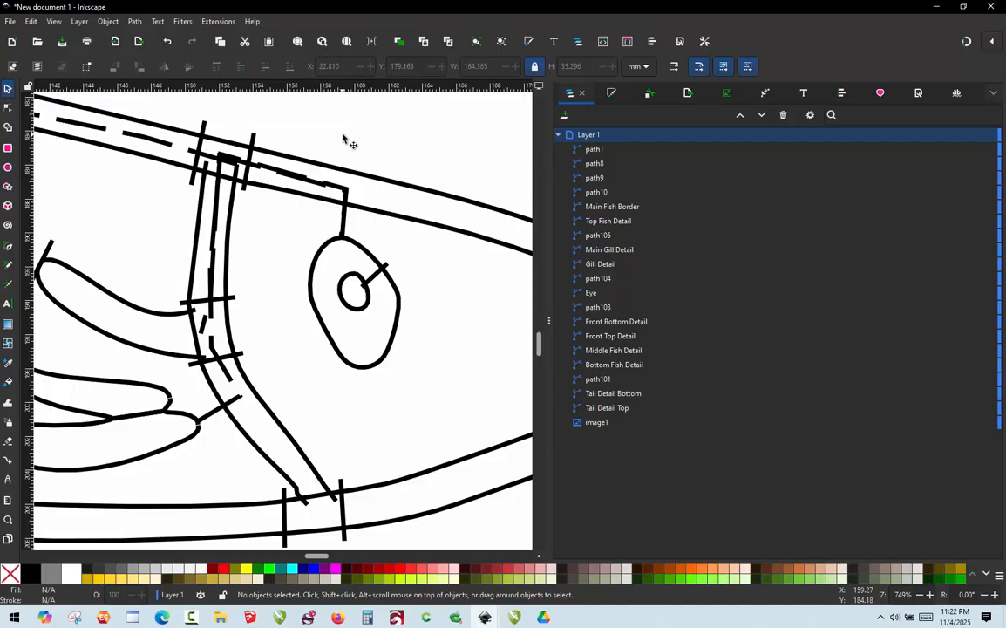
ctrl+scroll(348, 161, down, 6)
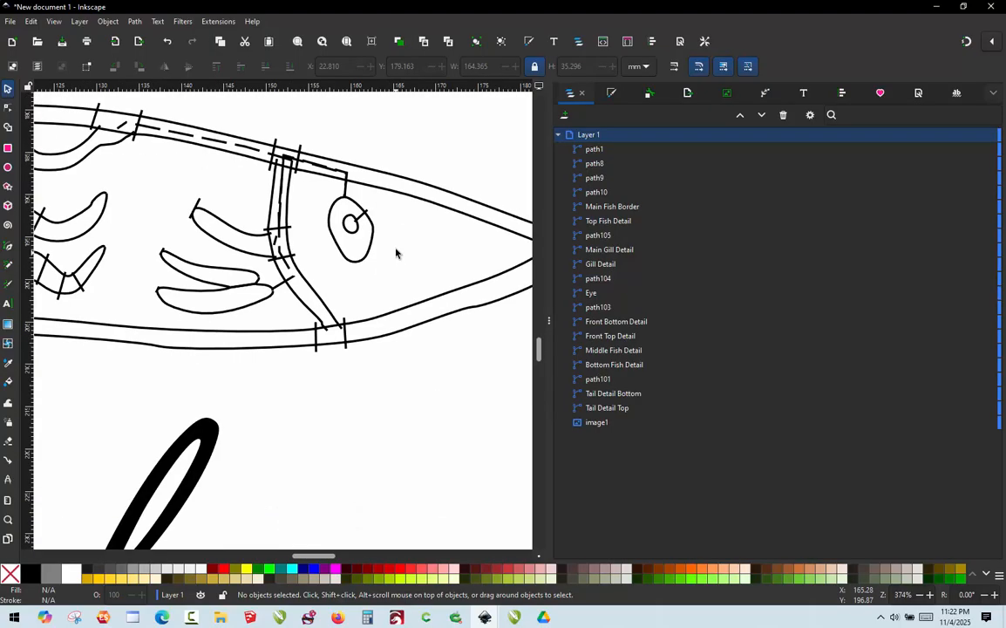
ctrl+scroll(77, 340, up, 3)
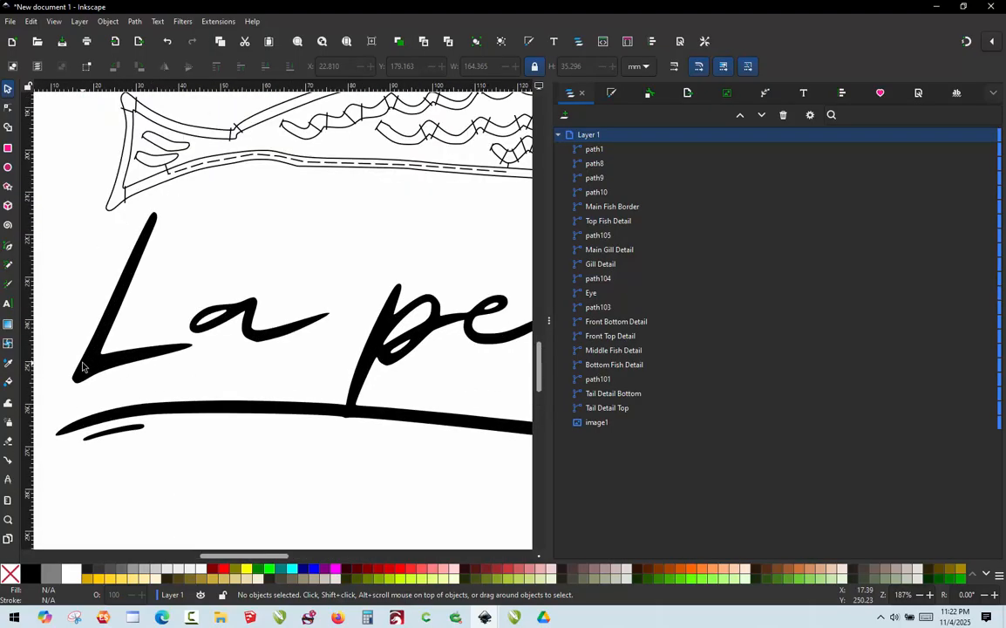
ctrl+scroll(218, 370, down, 4)
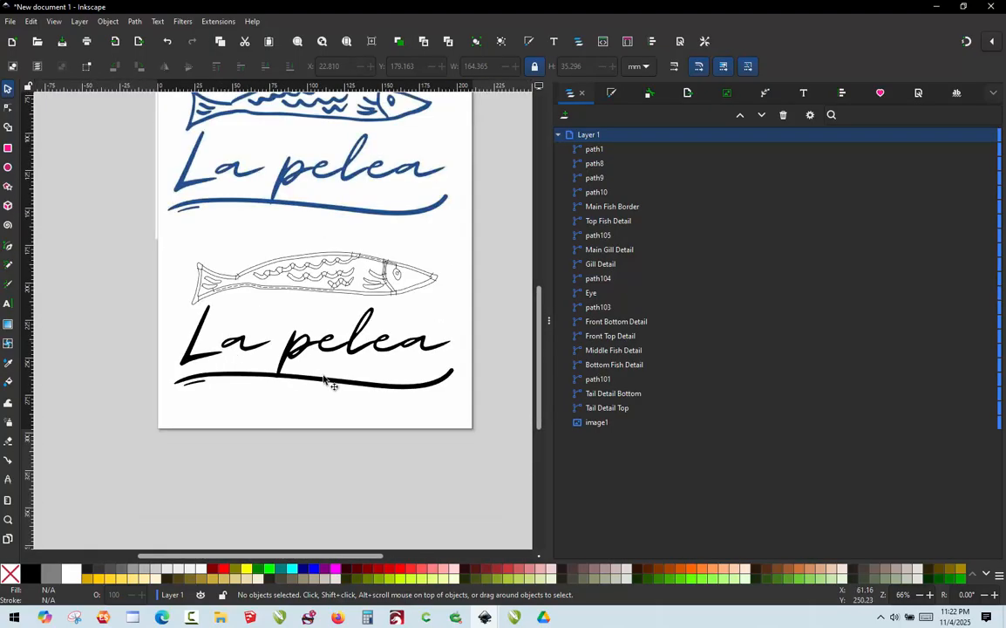
ctrl+scroll(366, 375, up, 2)
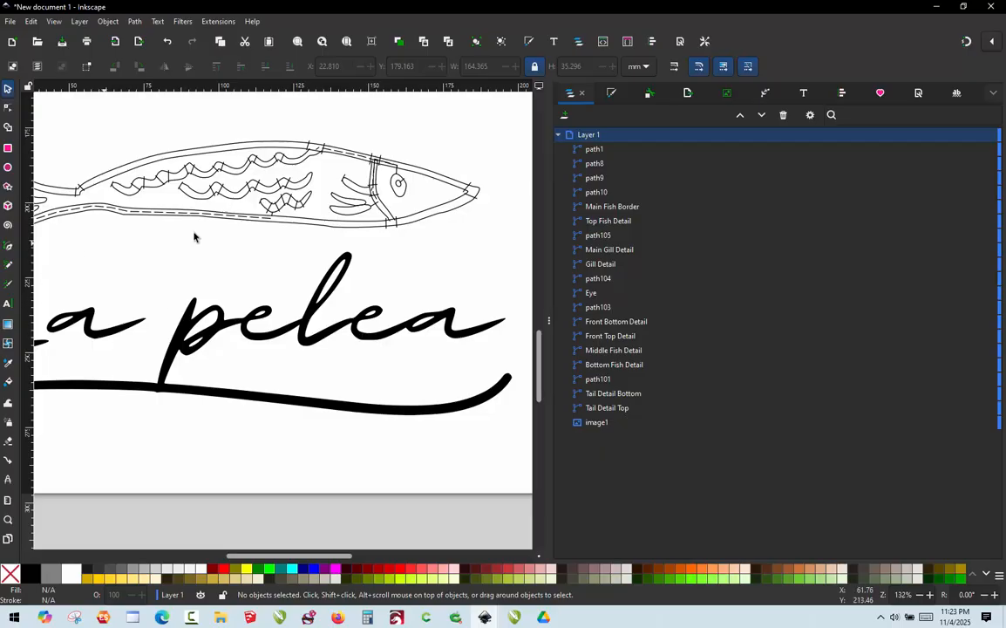
scroll(197, 270, down, 3)
scroll(209, 279, up, 2)
scroll(154, 323, up, 4)
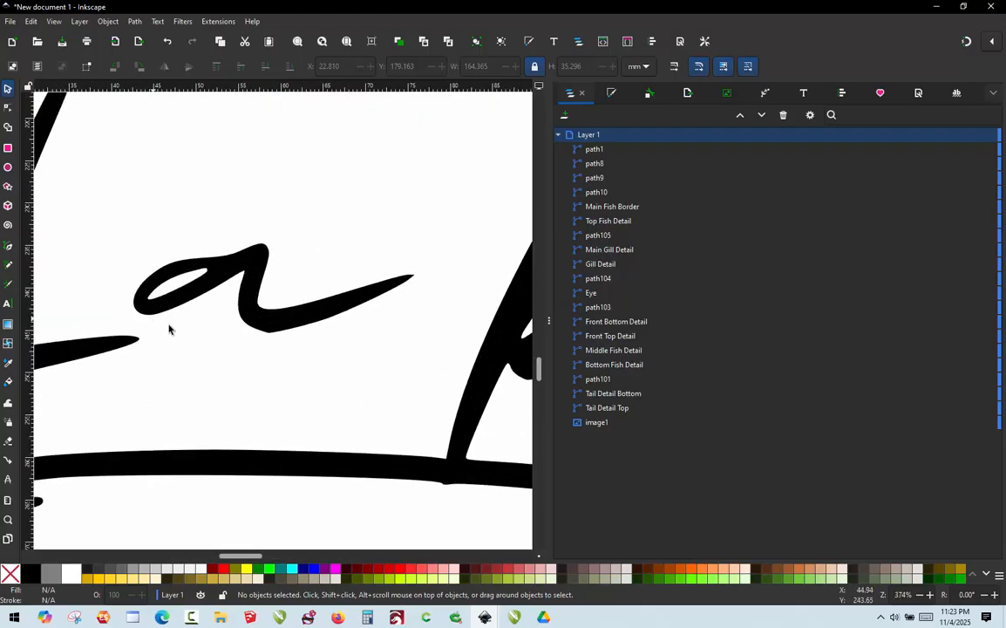
scroll(287, 331, down, 2)
scroll(247, 325, up, 2)
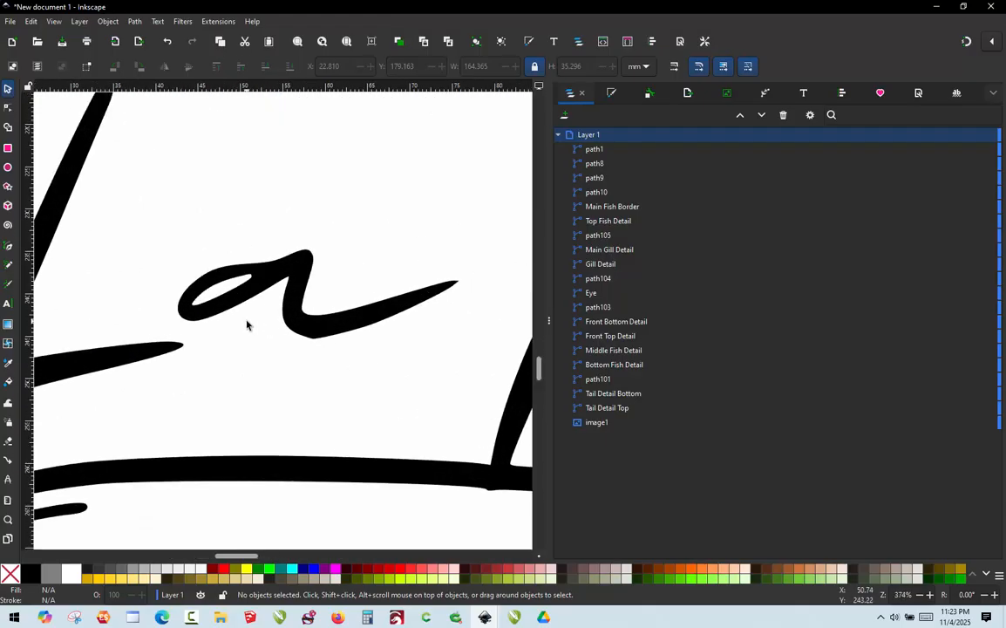
scroll(247, 325, up, 1)
scroll(307, 269, up, 1)
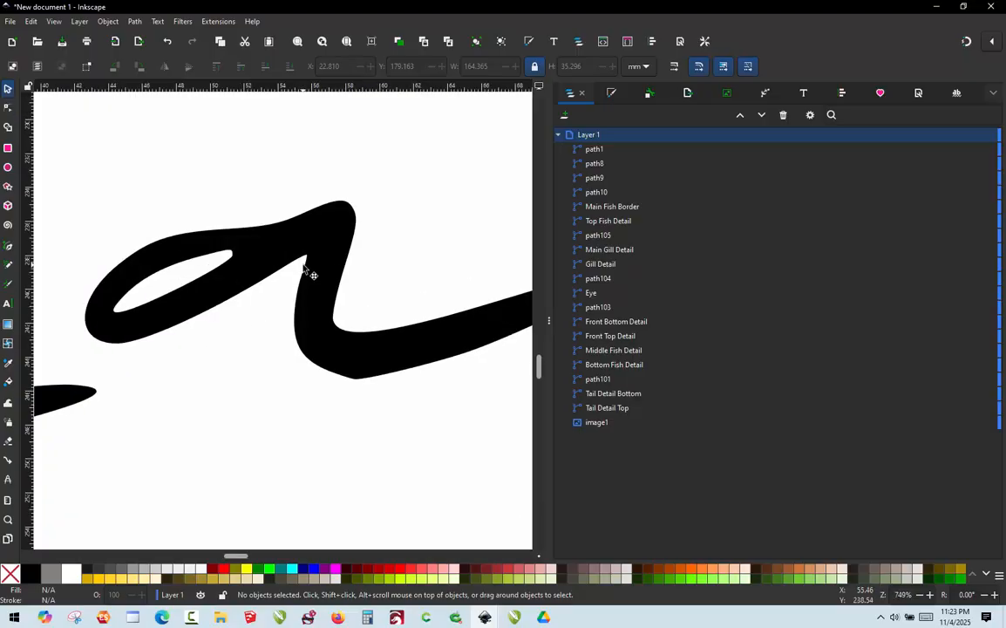
scroll(181, 295, down, 2)
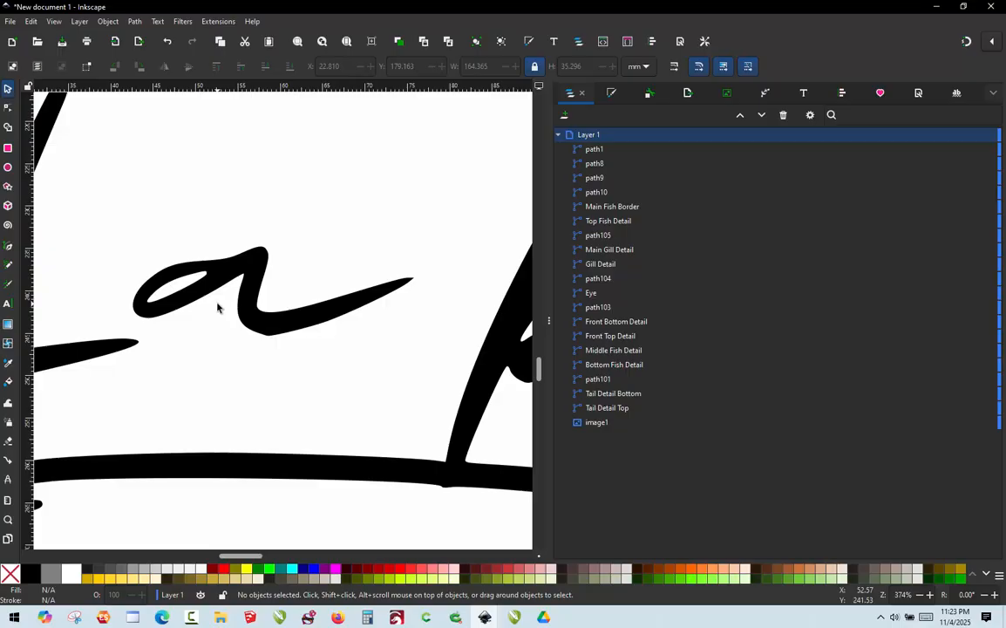
scroll(312, 294, down, 3)
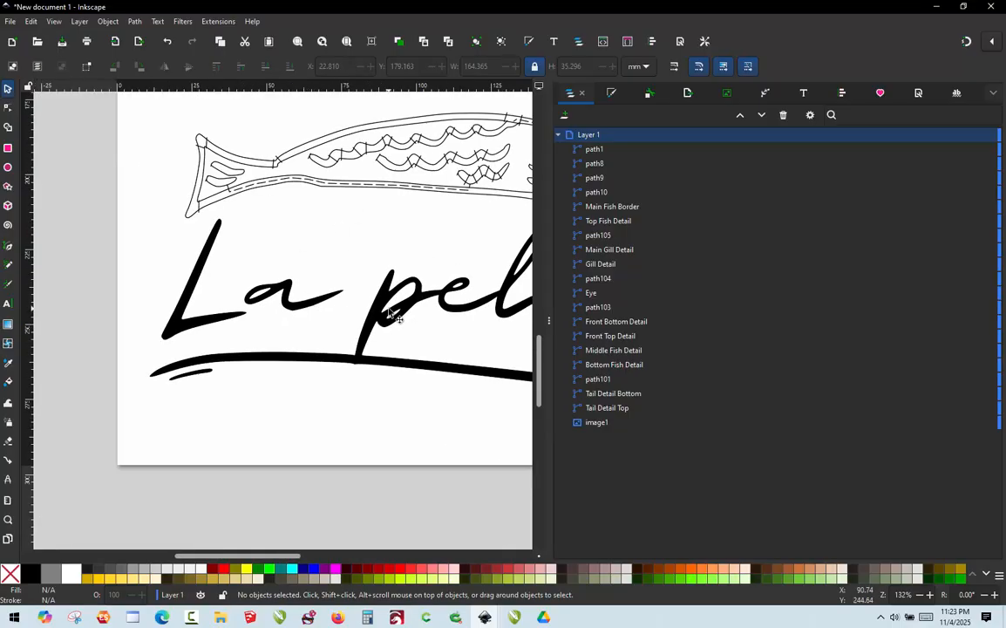
scroll(468, 300, up, 2)
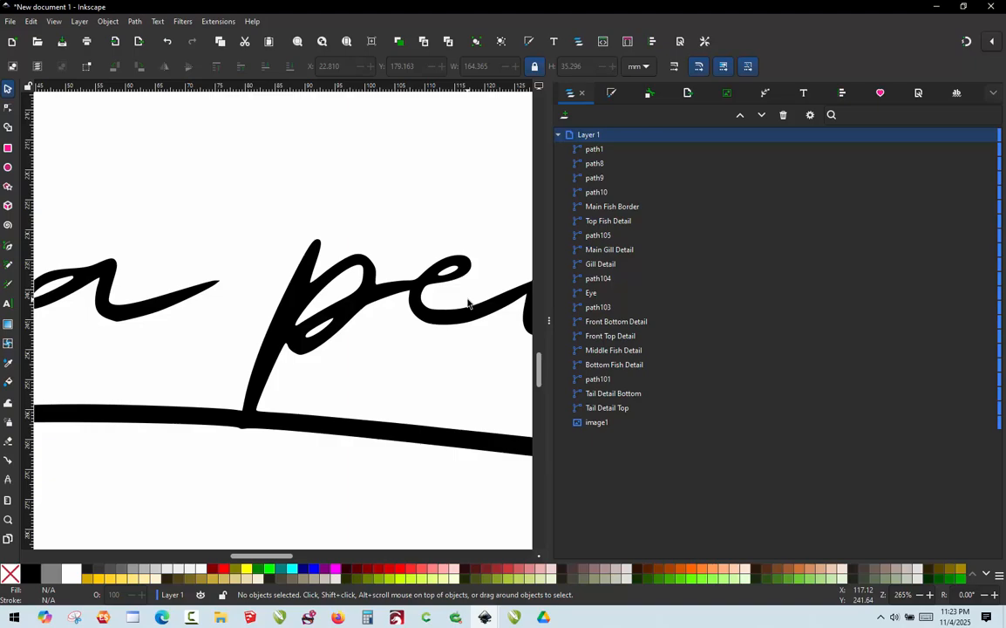
scroll(468, 302, down, 1)
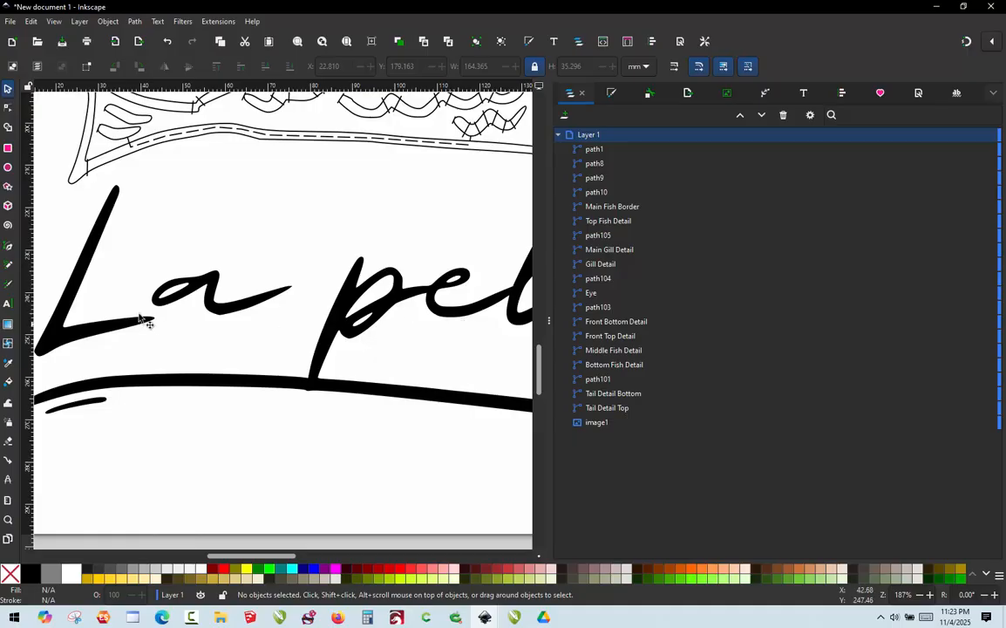
Draw two straight freehand lines across the first letter a, one just before its inner corner and one just past the loop's opening
scroll(139, 285, up, 3)
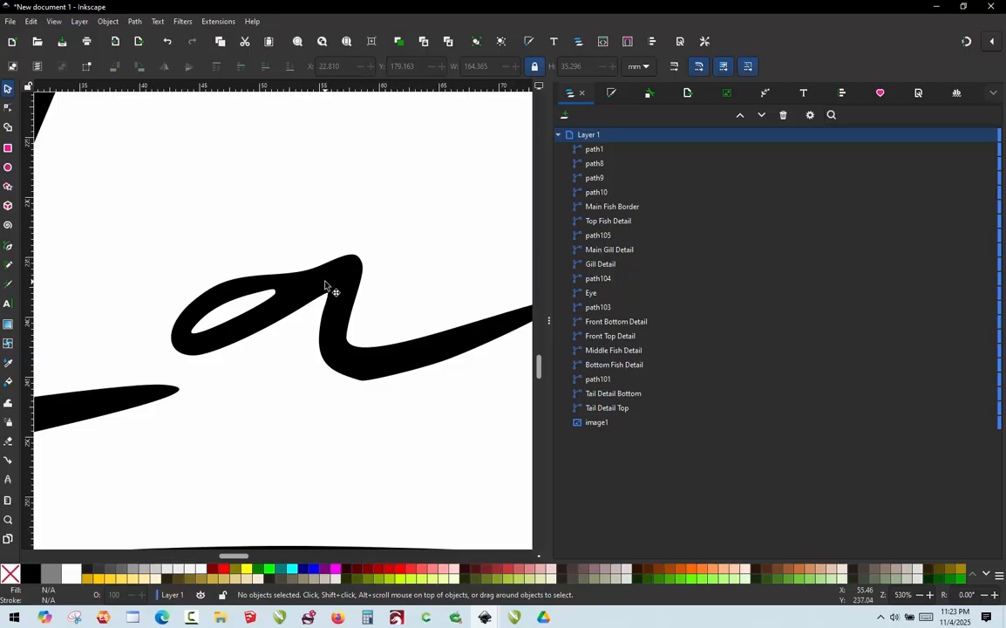
key(p)
scroll(328, 285, up, 3)
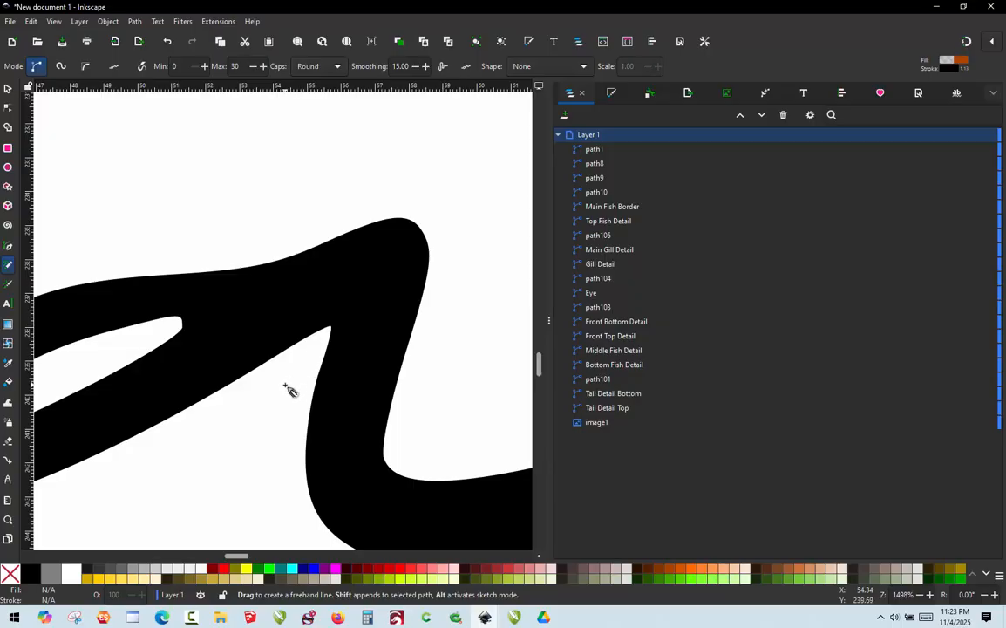
drag(285, 384, 301, 197)
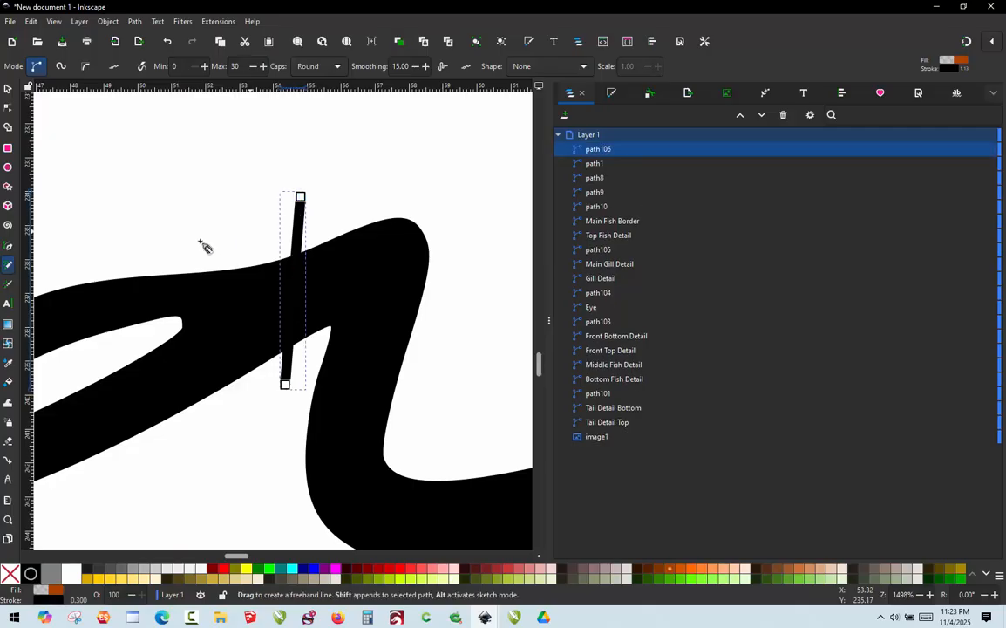
drag(200, 229, 212, 422)
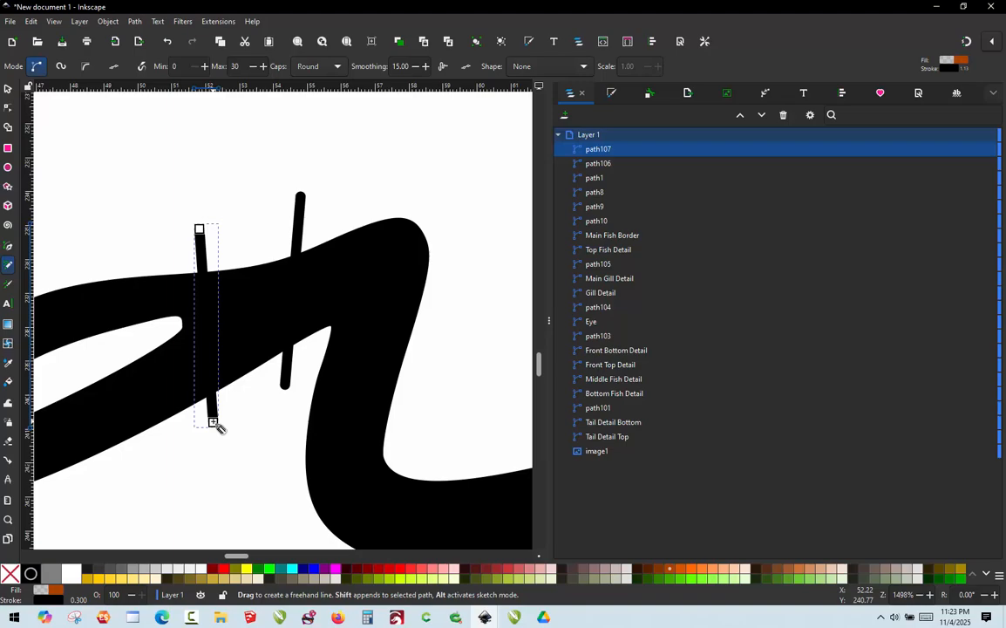
Show the artwork in outline mode and reposition both ends of the line beside the a's loop so it touches the opening's tip
key(ctrl+KP_5)
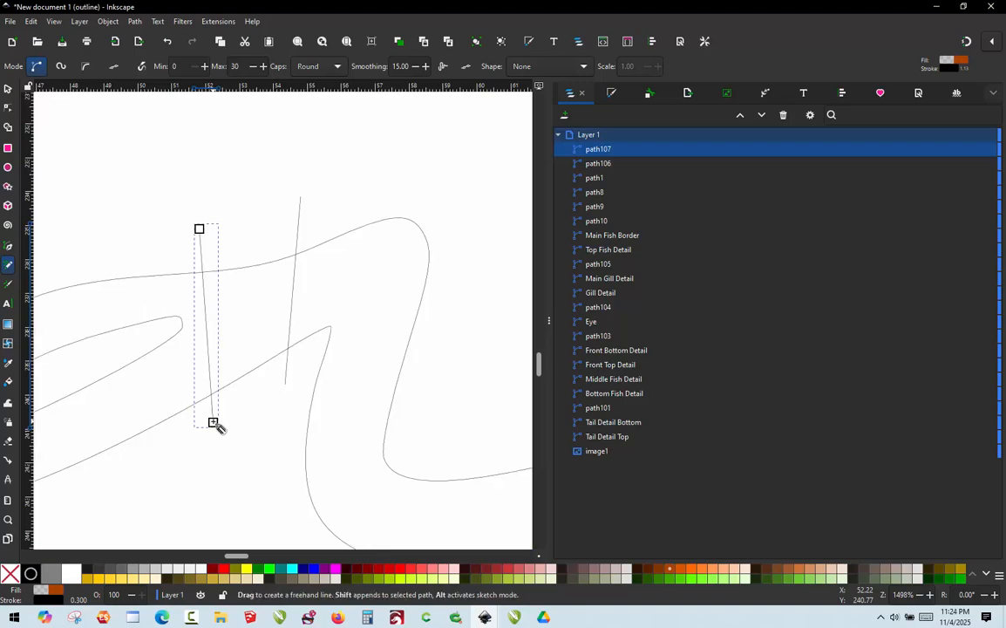
click(8, 106)
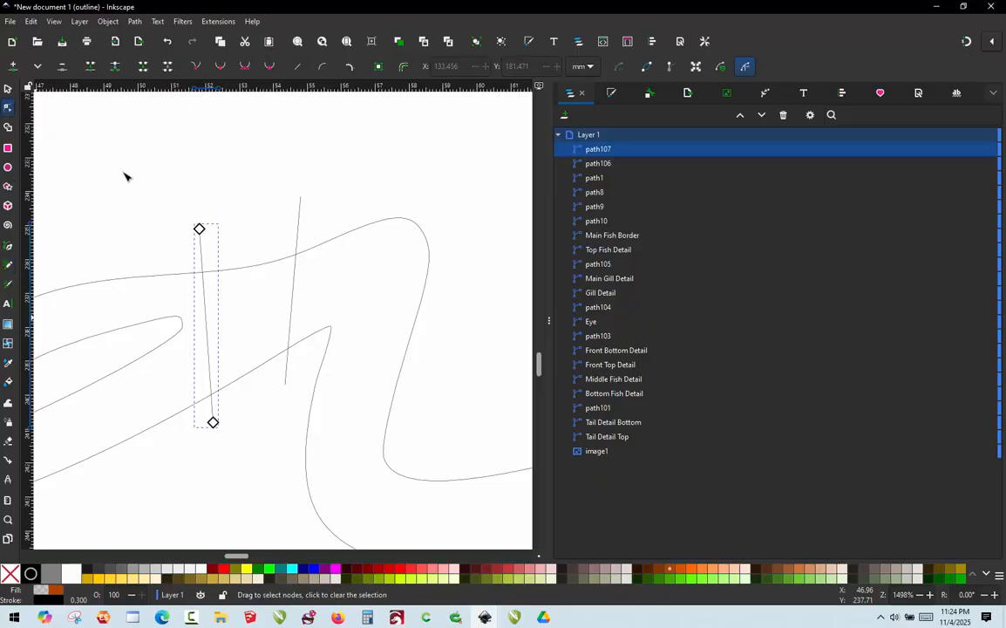
scroll(261, 222, down, 1)
scroll(211, 262, up, 2)
drag(245, 468, 176, 483)
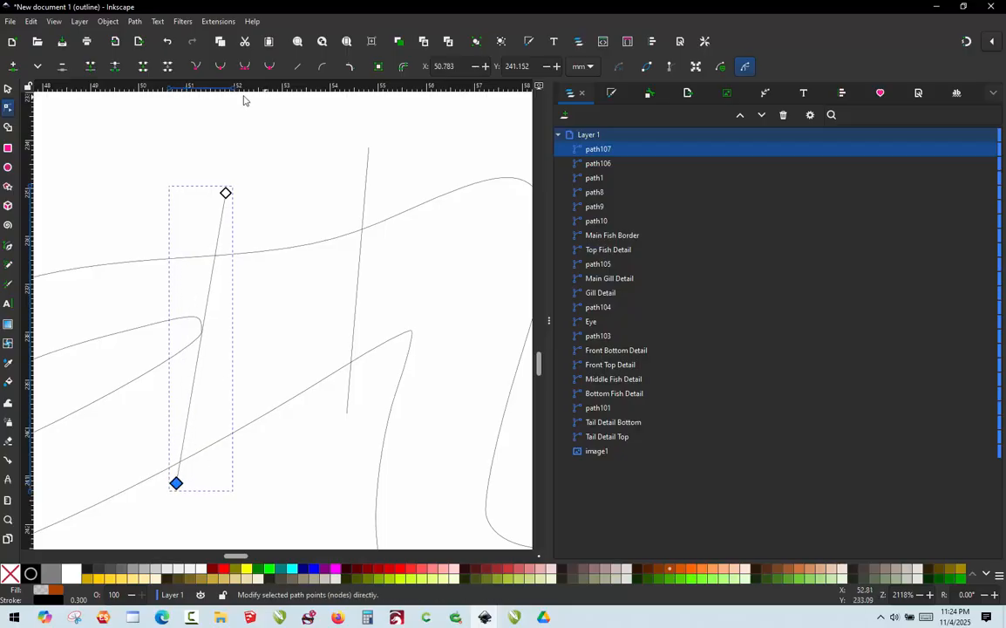
drag(225, 195, 195, 208)
drag(176, 483, 207, 484)
scroll(157, 358, up, 4)
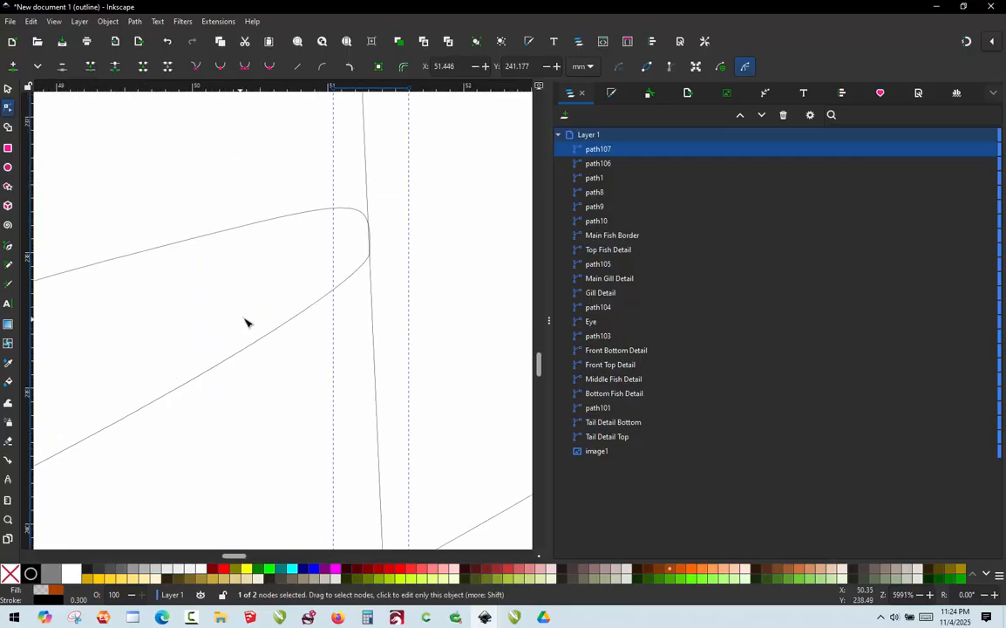
scroll(378, 234, up, 1)
click(349, 233)
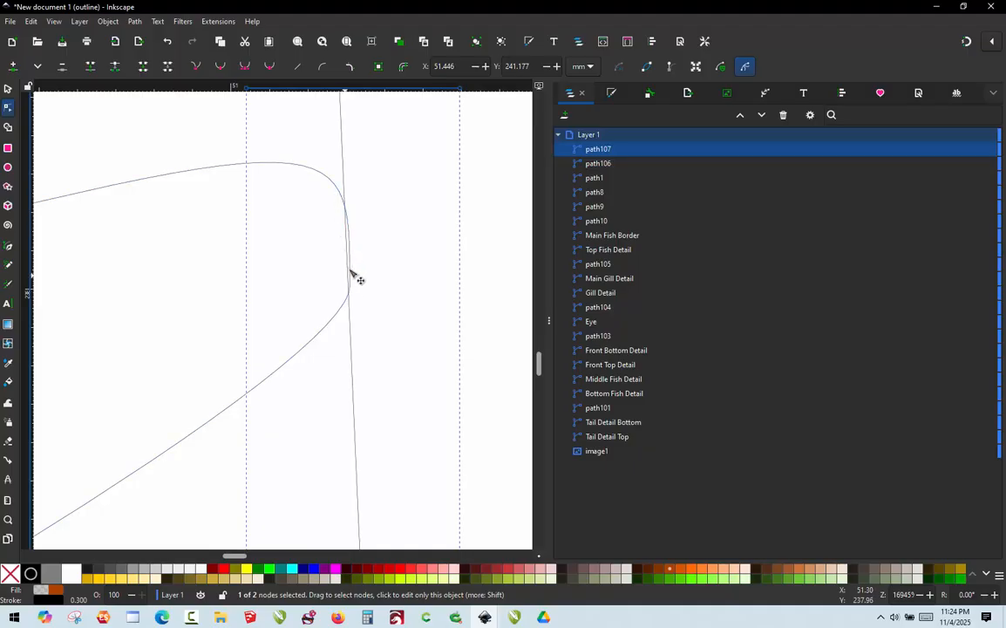
ctrl+scroll(340, 288, down, 5)
ctrl+scroll(340, 289, down, 2)
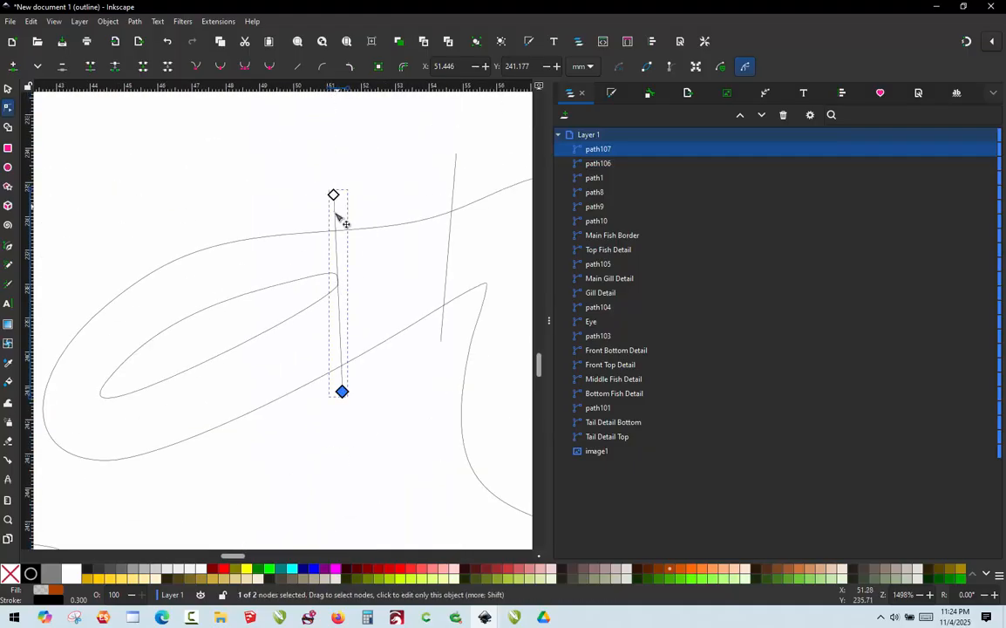
Bend the cut line beside the first a's stem by adding a middle node on the inner corner's tip and tilting its upper end towards the stem
scroll(382, 308, right, 3)
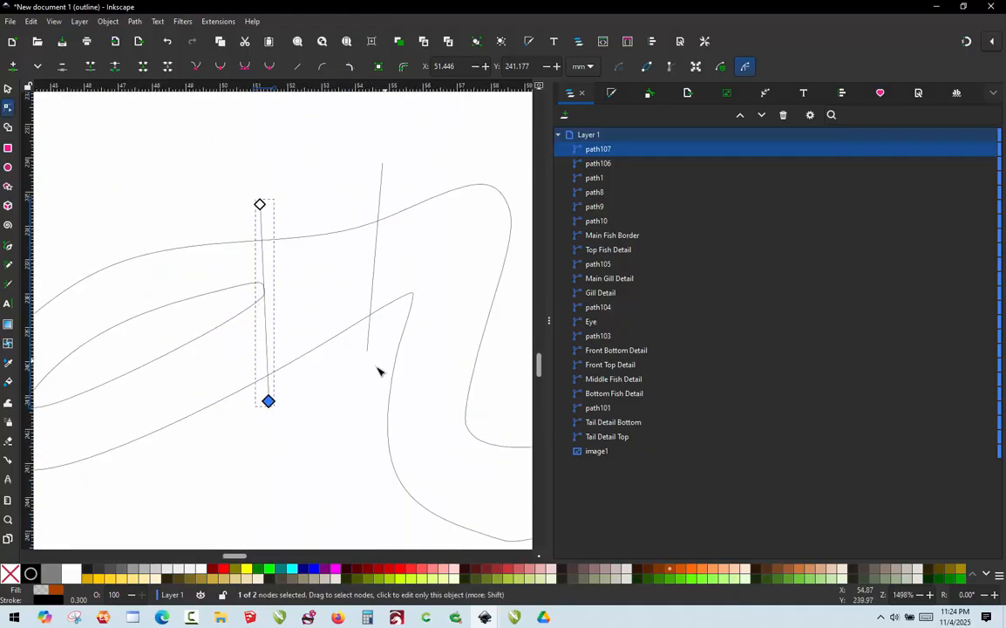
click(368, 351)
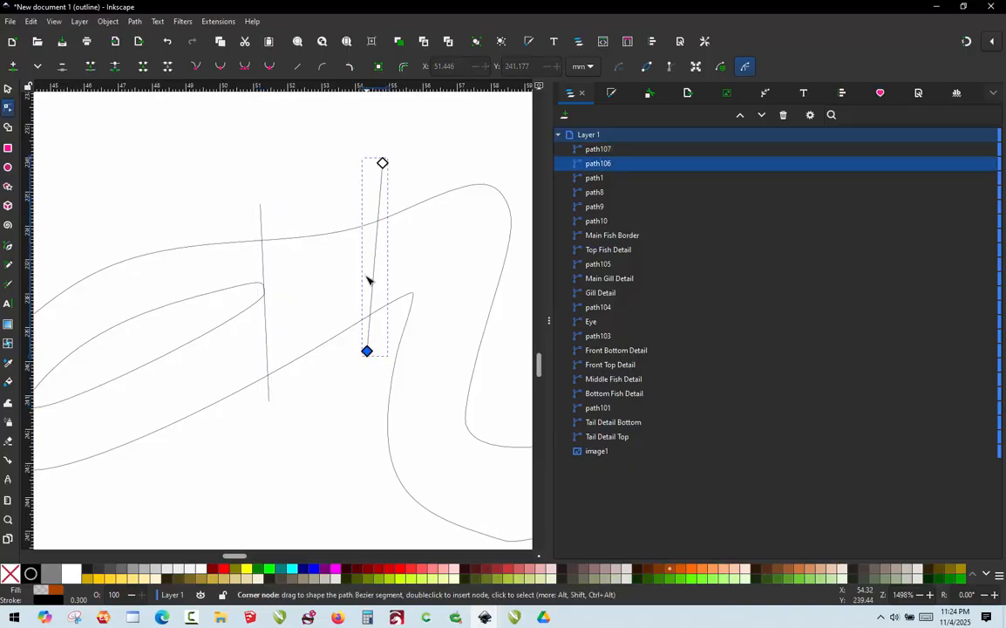
drag(382, 163, 481, 131)
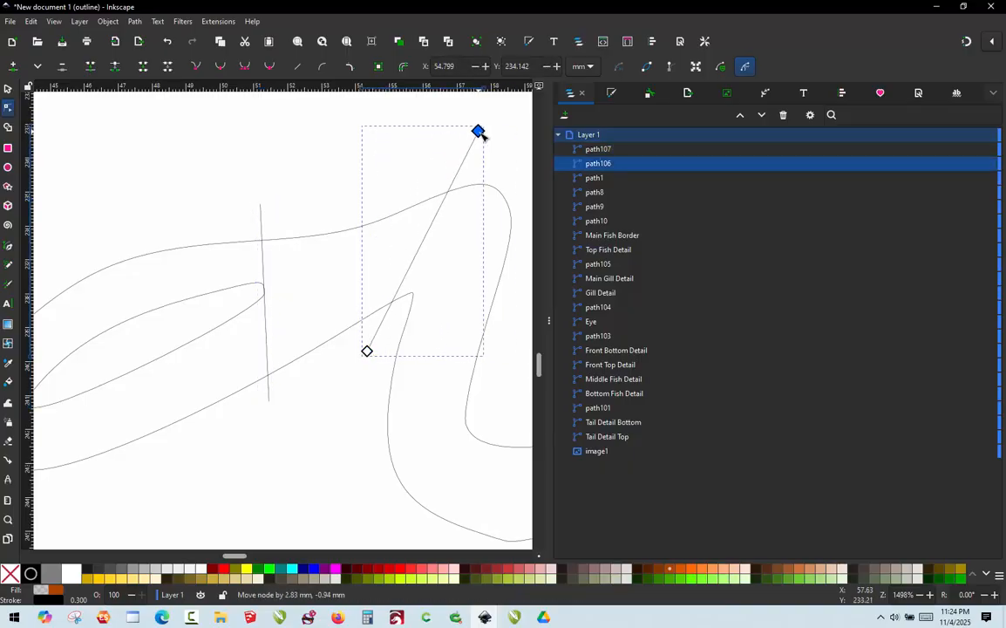
double_click(412, 268)
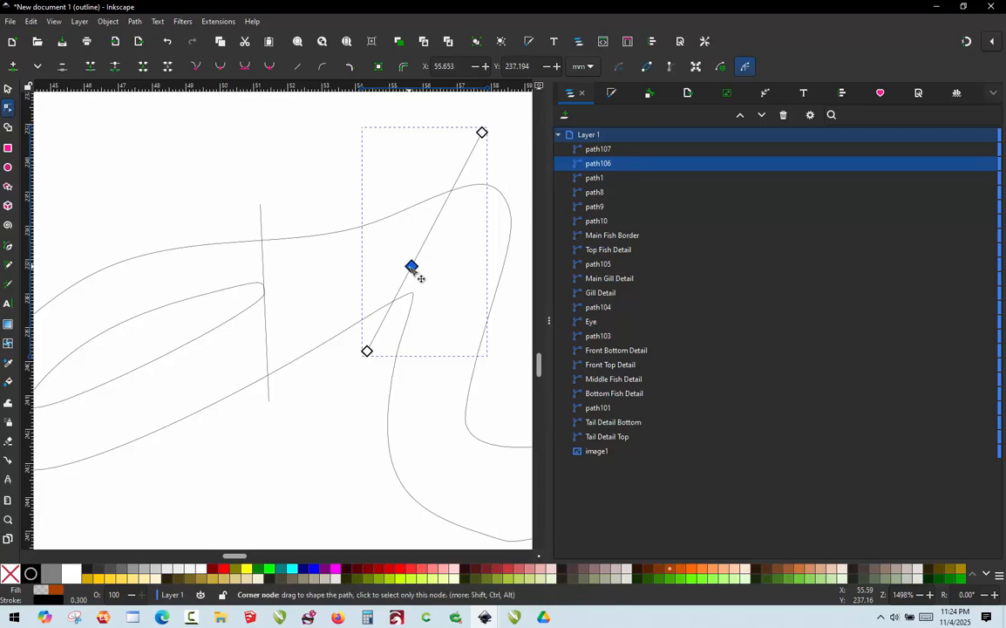
drag(413, 269, 414, 294)
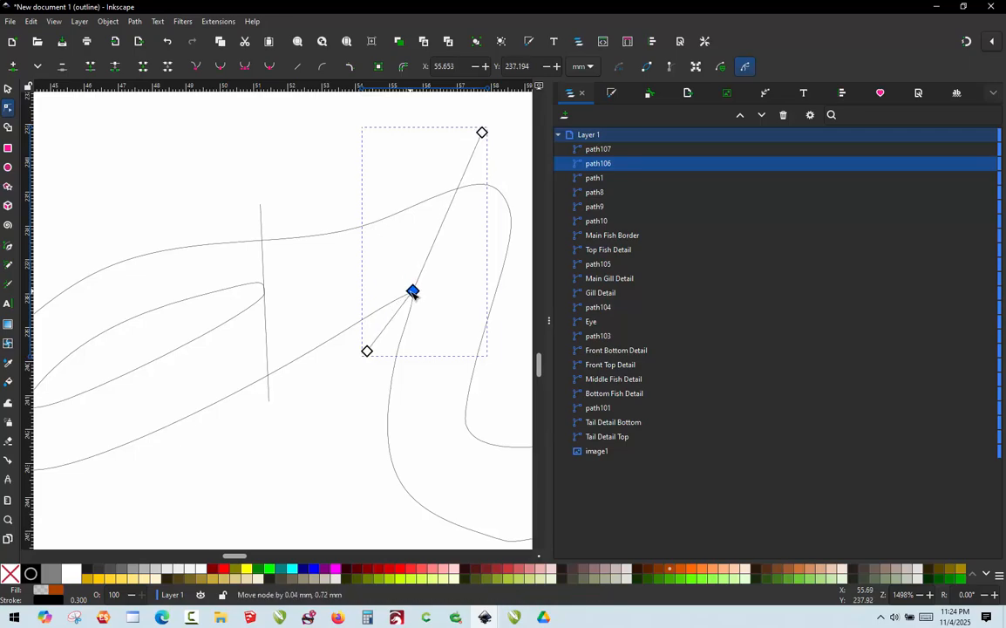
scroll(412, 294, up, 5)
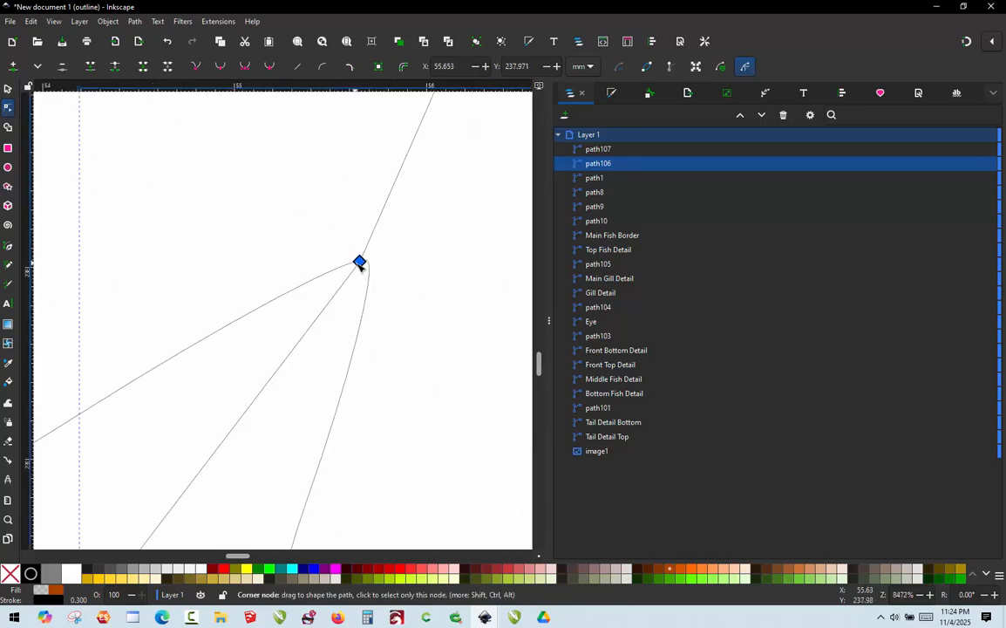
mouse_move(359, 265)
mouse_down()
mouse_move(390, 266)
mouse_move(367, 262)
mouse_up()
scroll(340, 340, down, 1)
scroll(340, 340, down, 5)
scroll(388, 210, up, 1)
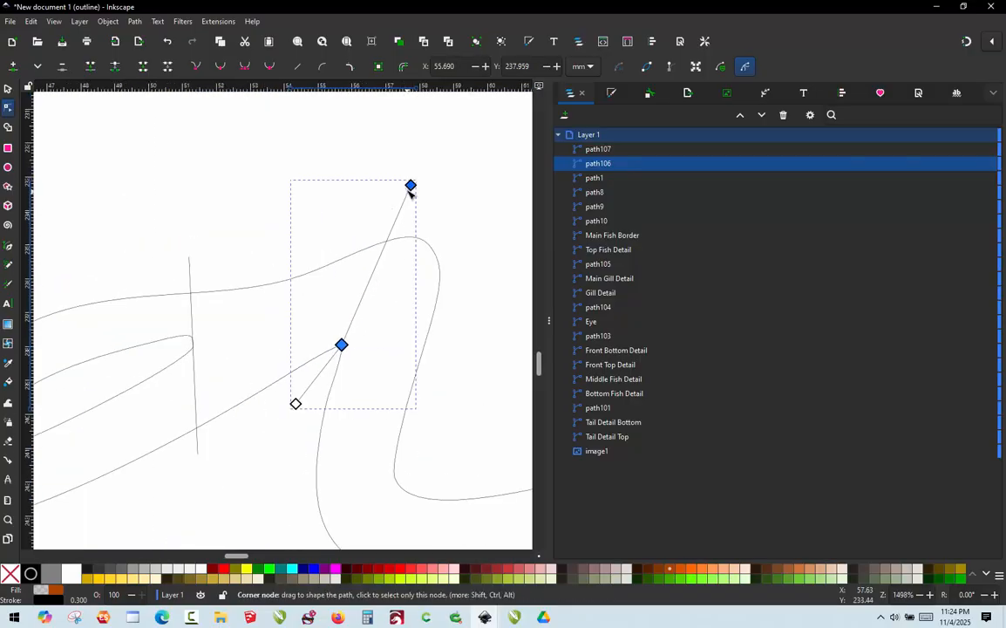
drag(411, 186, 394, 180)
Divide the first letter a along the bent line, separating its stem and tail from the loop part
scroll(371, 175, down, 1)
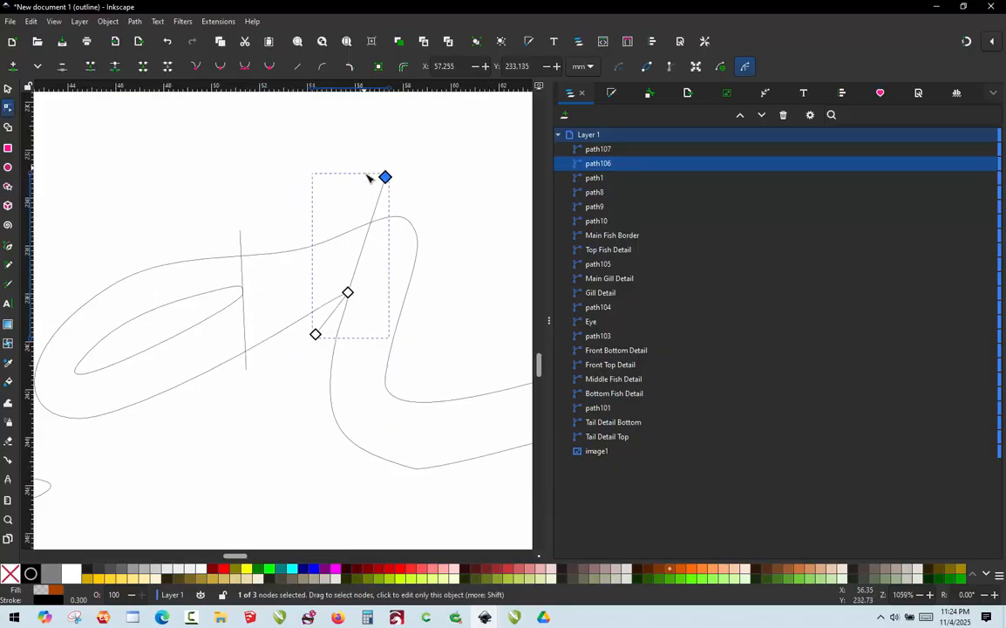
scroll(340, 232, down, 2)
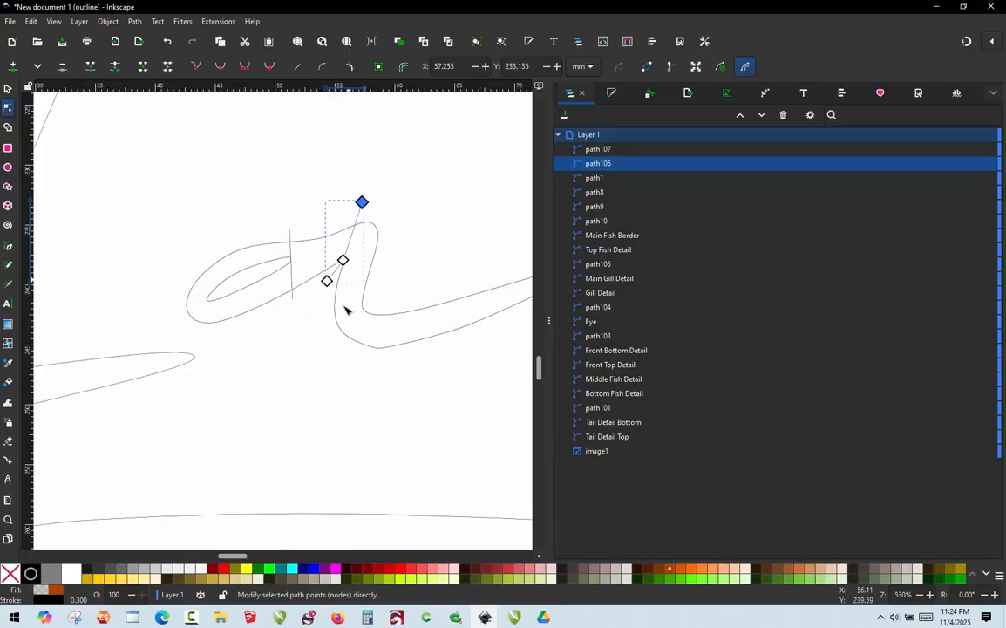
scroll(346, 309, down, 2)
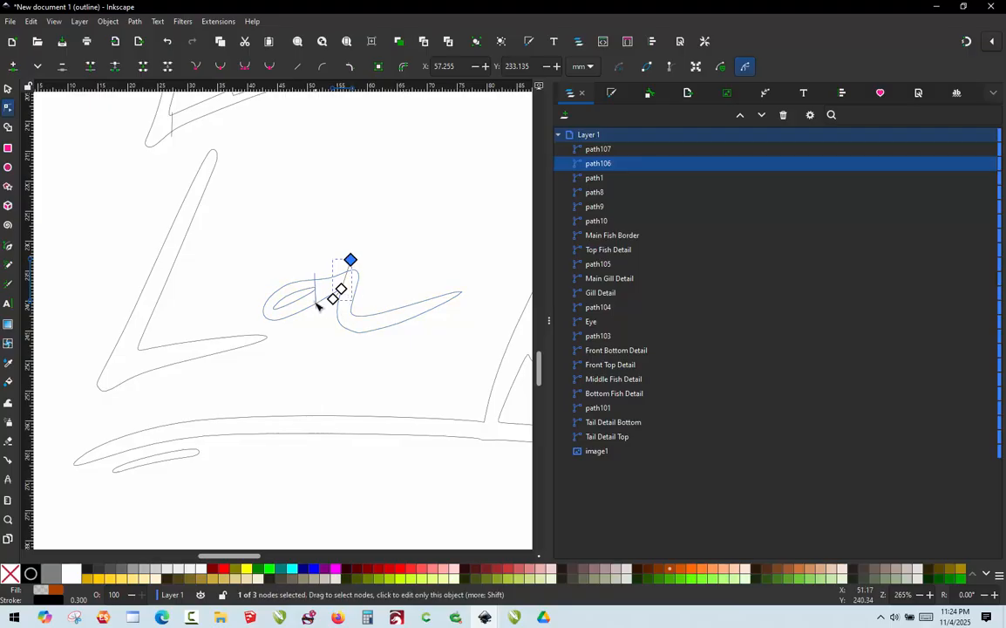
scroll(315, 303, up, 2)
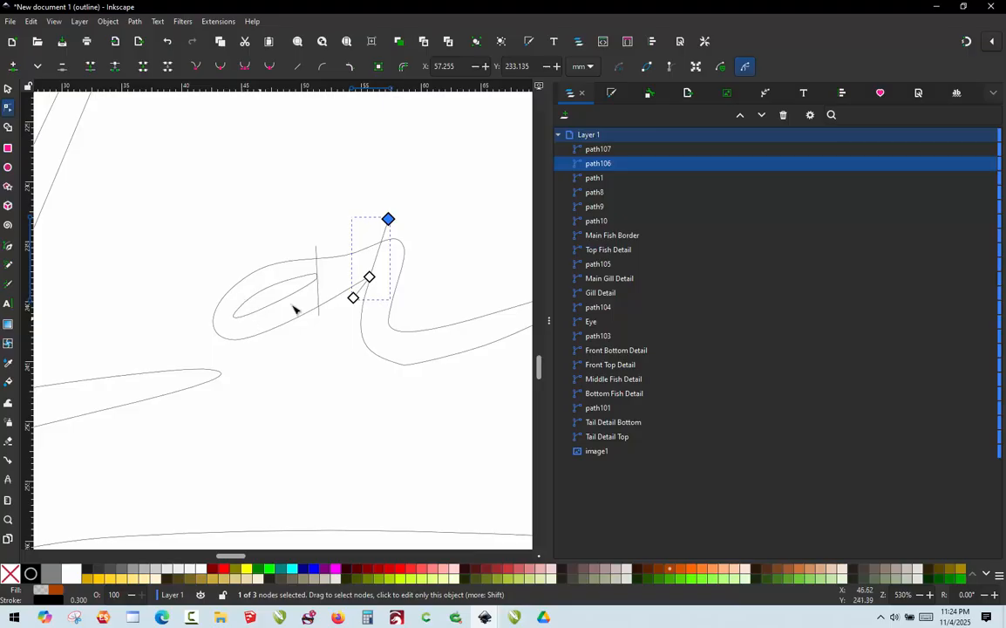
click(7, 88)
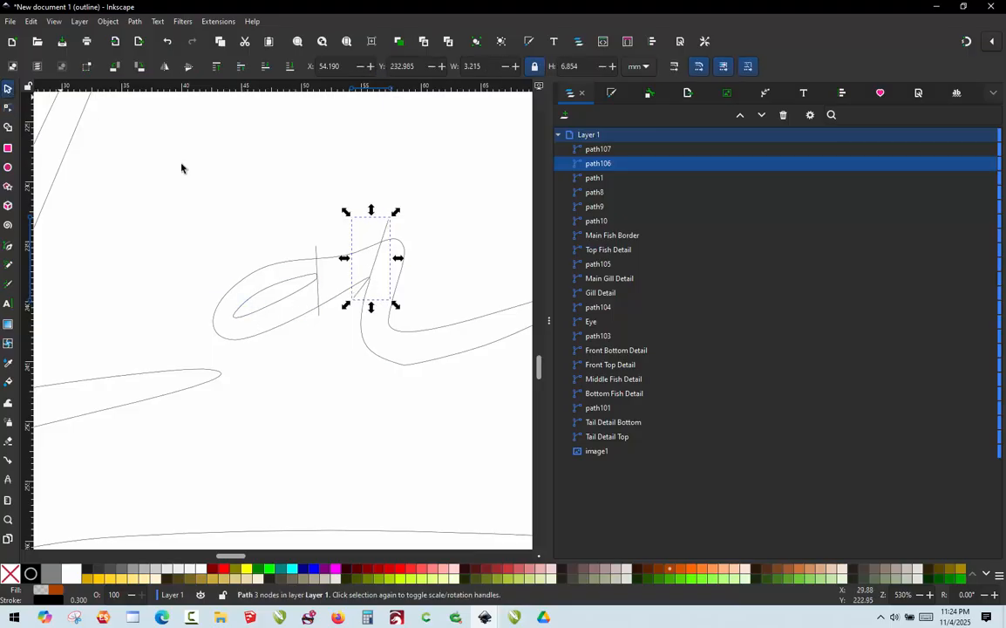
shift+click(401, 275)
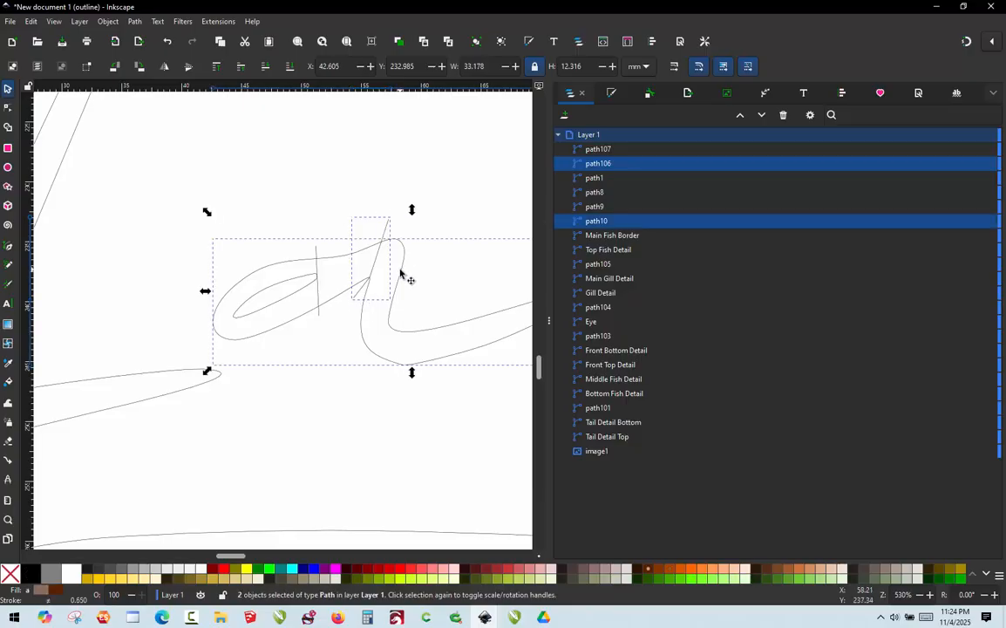
click(135, 21)
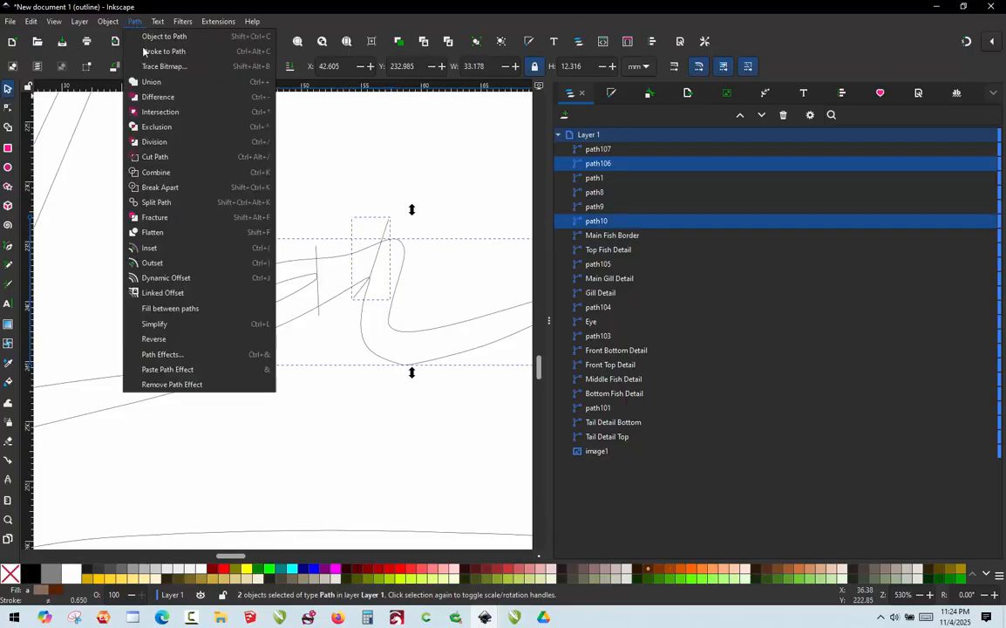
click(166, 142)
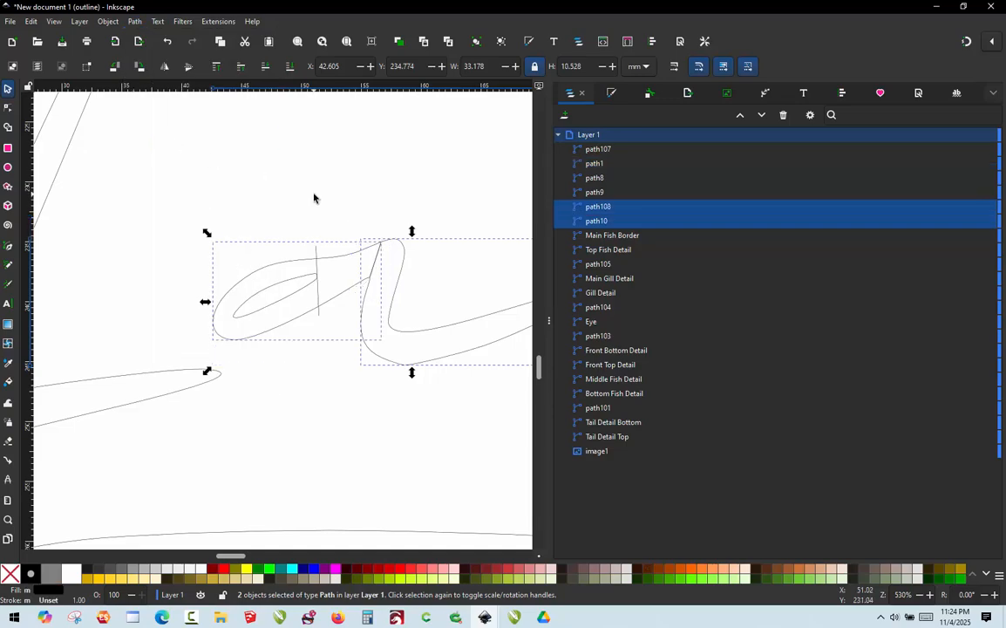
Divide the remaining loop part of the a along the near-vertical line at the opening's tip
click(328, 231)
click(318, 255)
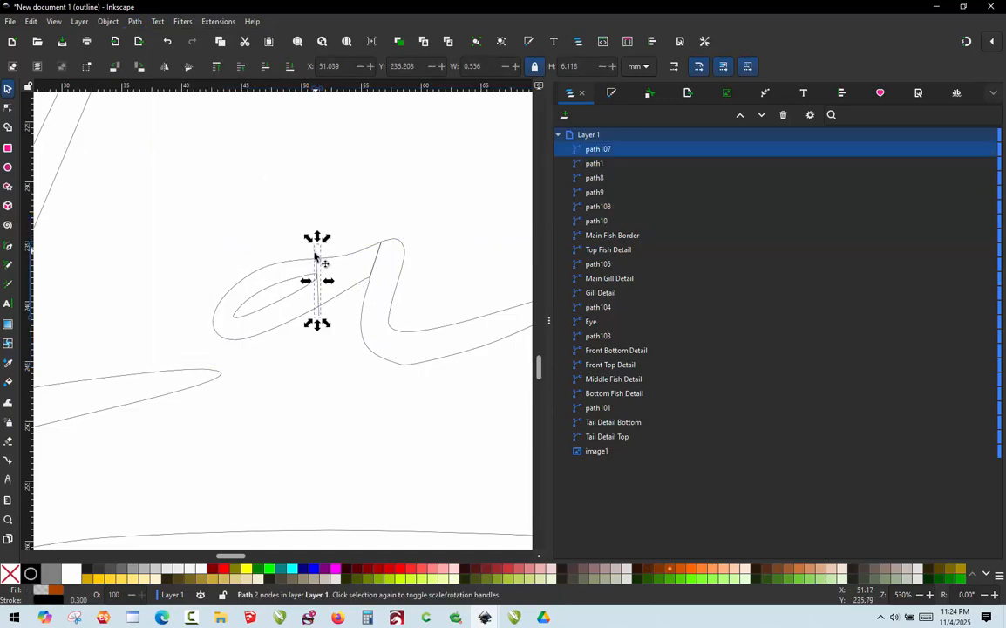
shift+click(269, 273)
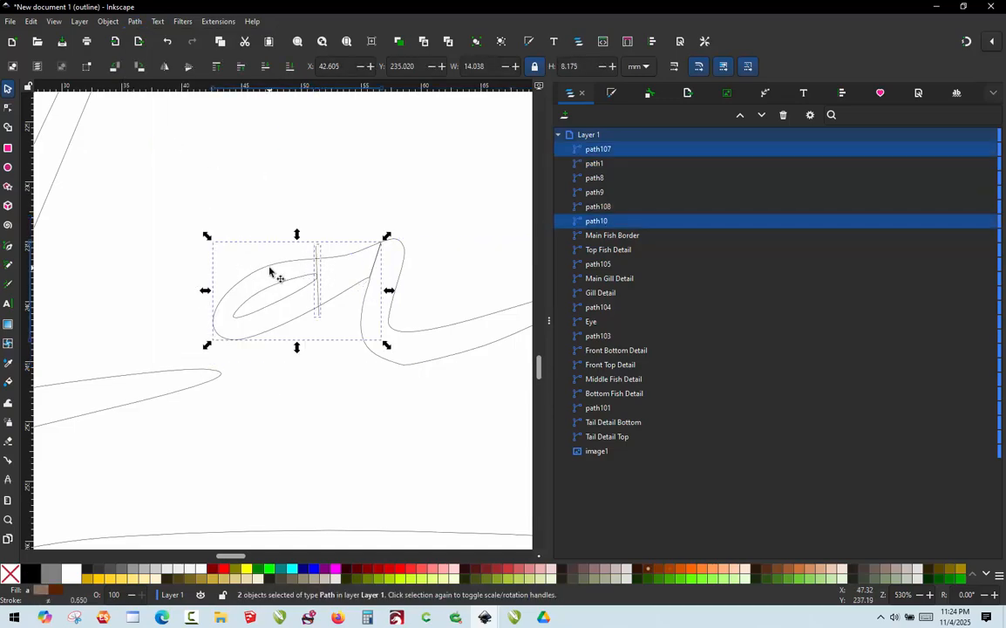
click(134, 22)
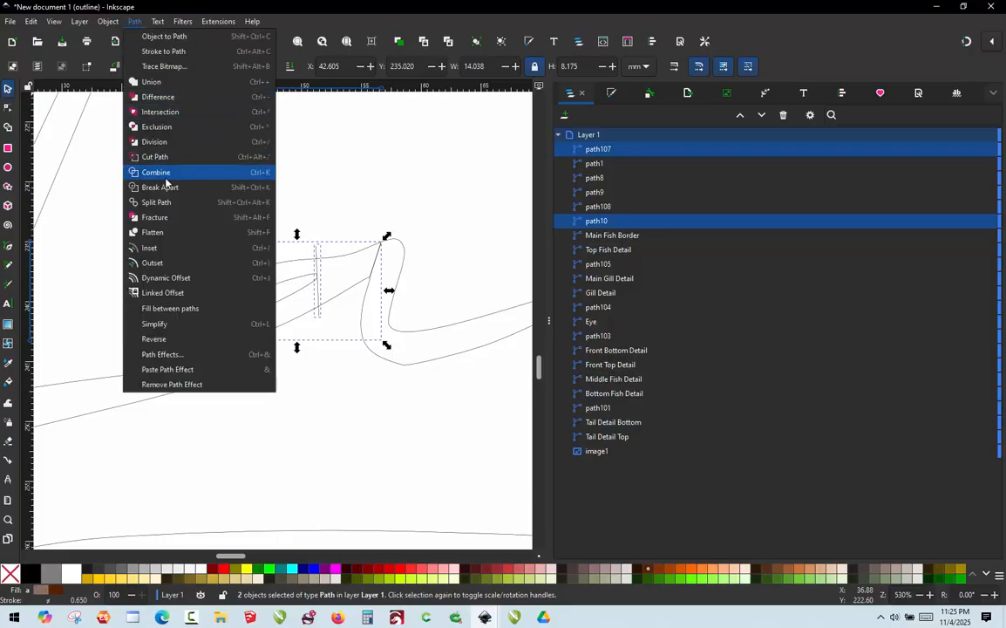
click(157, 142)
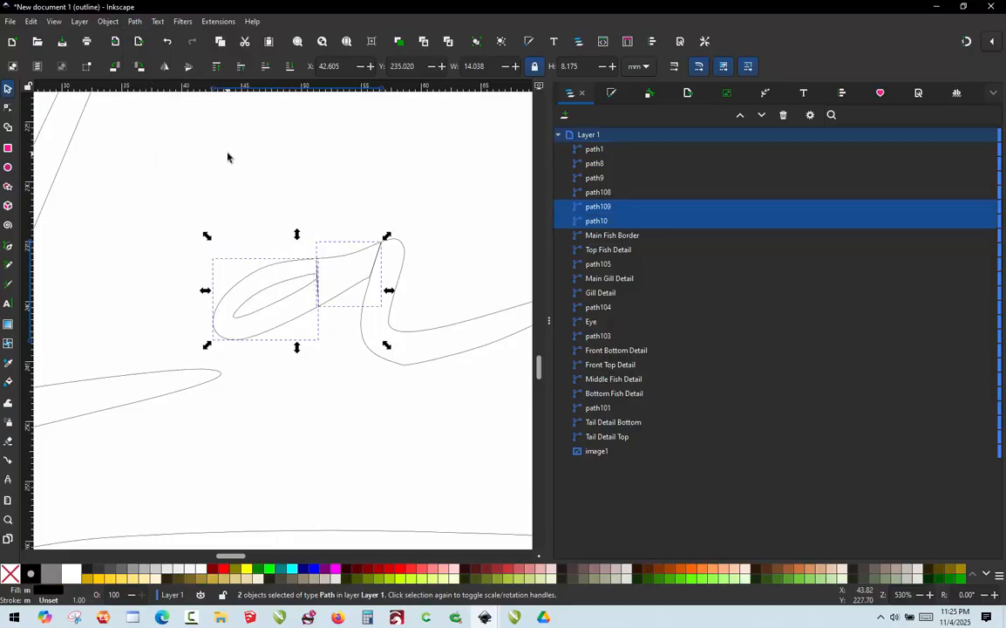
click(252, 250)
Pull the loop section away from the rest of the a to check its cut edge, and undo the move
scroll(258, 268, down, 2)
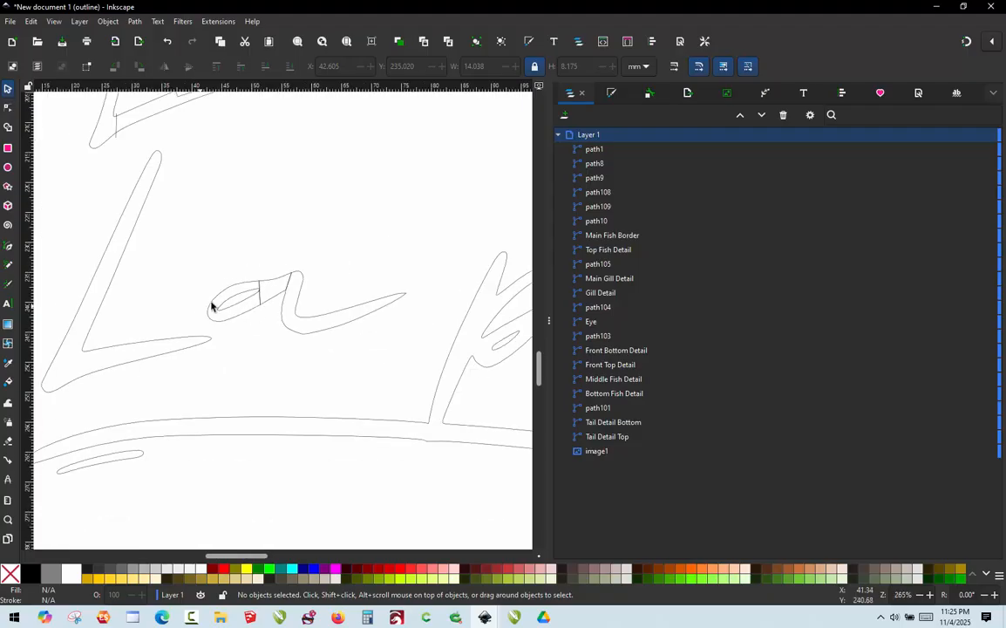
scroll(211, 305, up, 2)
scroll(222, 323, up, 3)
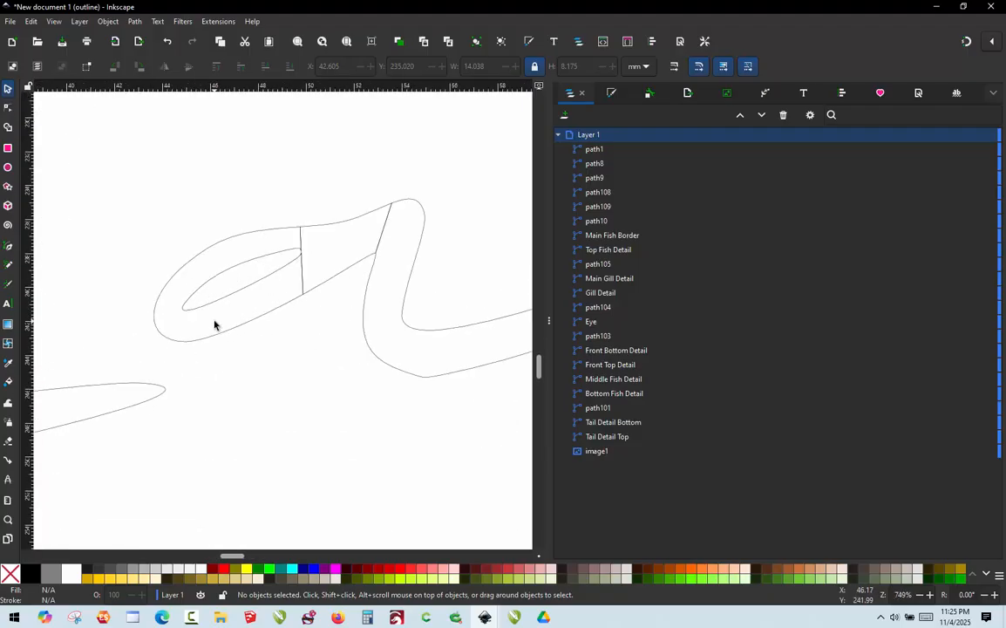
click(248, 272)
drag(251, 273, 211, 281)
scroll(354, 196, up, 2)
scroll(340, 185, up, 1)
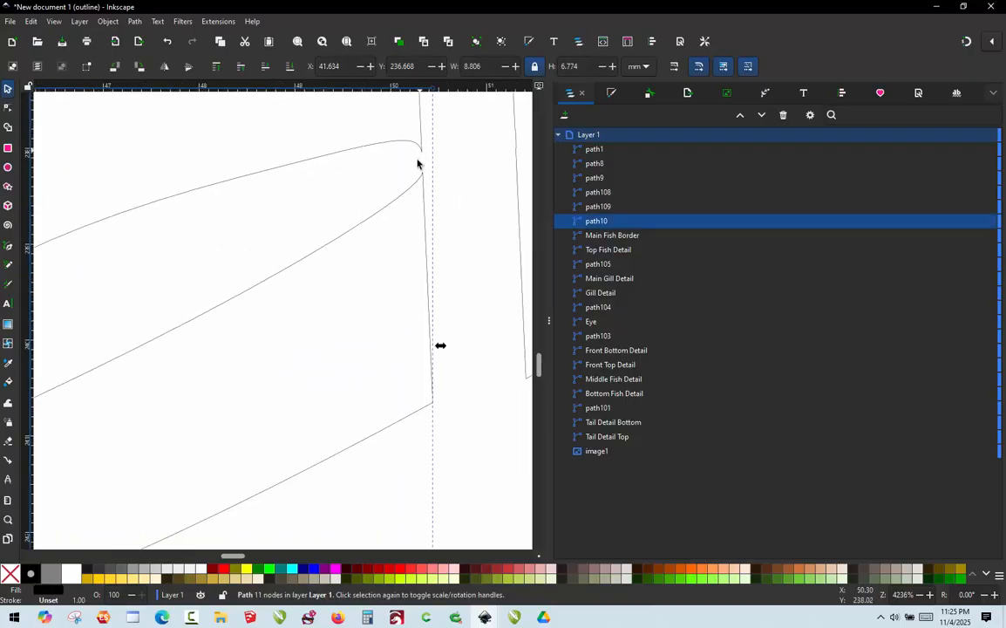
scroll(428, 175, down, 4)
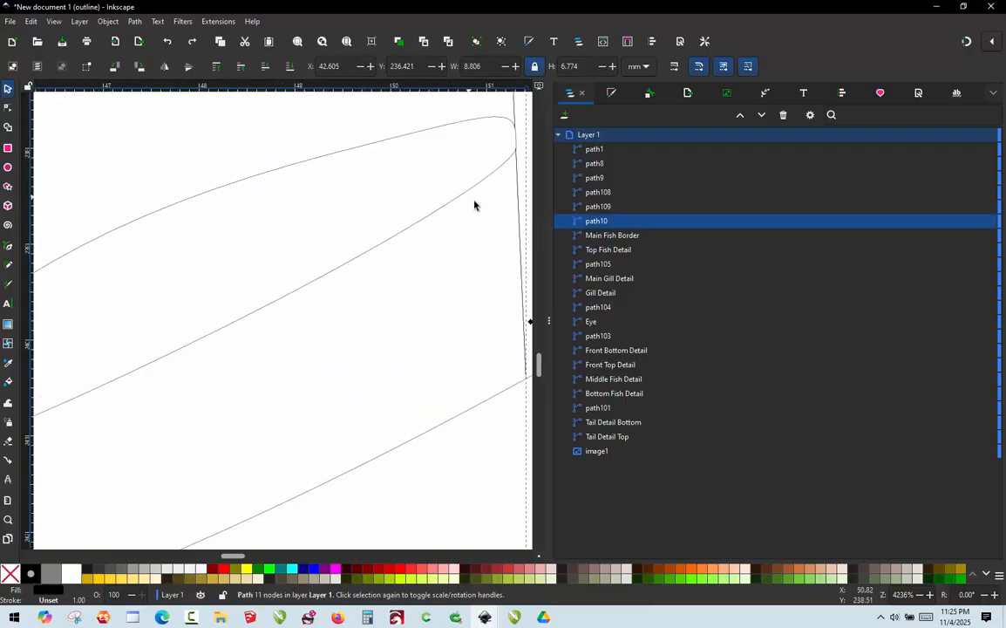
click(367, 425)
scroll(374, 290, up, 1)
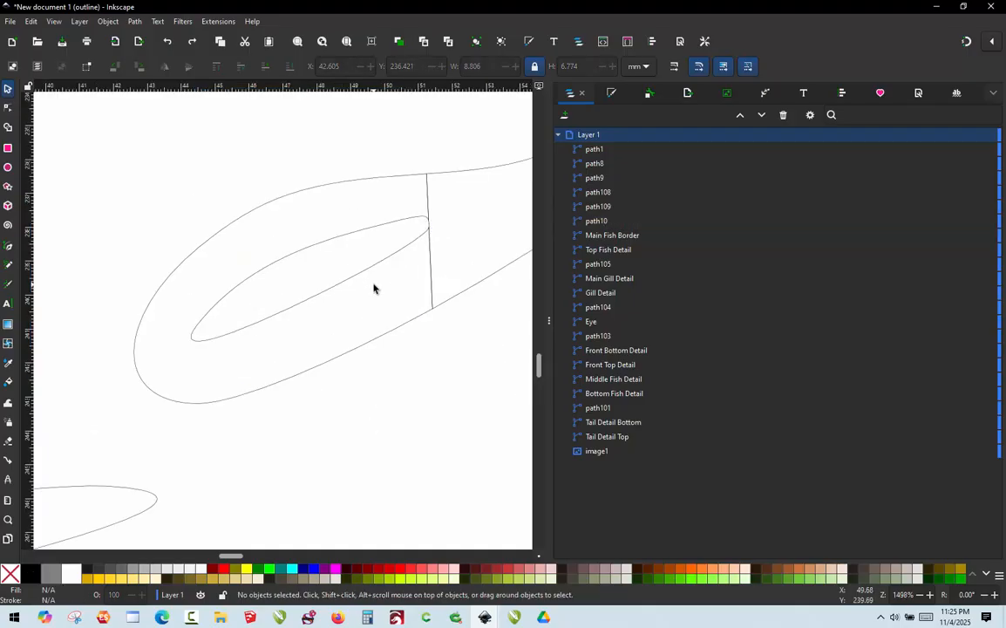
Draw a straight freehand line from inside the lower end of the loop's opening outwards across the loop's upper-left outline
key(p)
scroll(425, 241, up, 1)
drag(420, 233, 416, 140)
key(Escape)
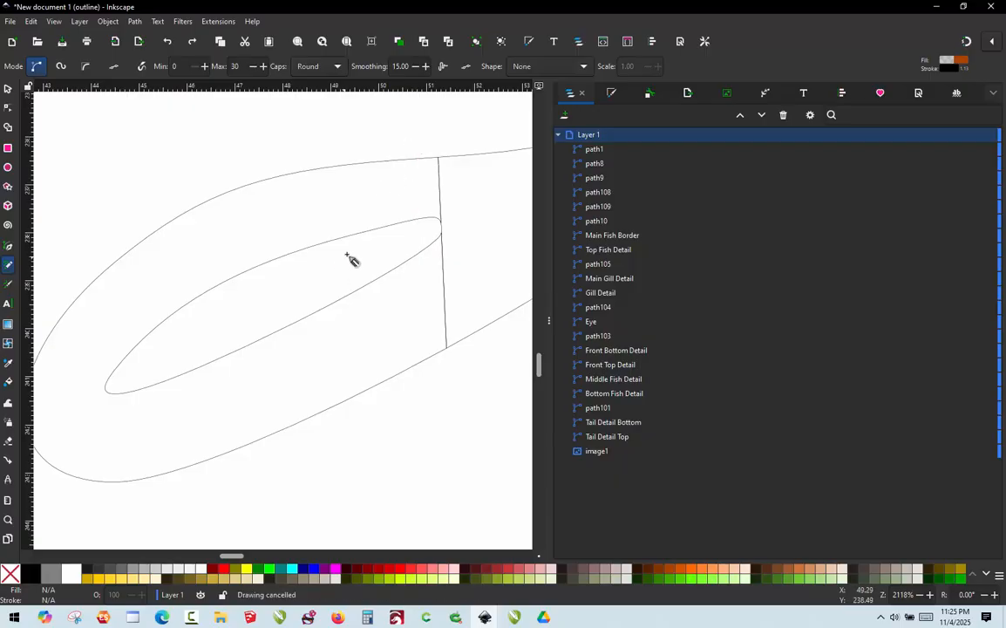
scroll(262, 285, down, 1)
scroll(294, 312, up, 1)
click(290, 312)
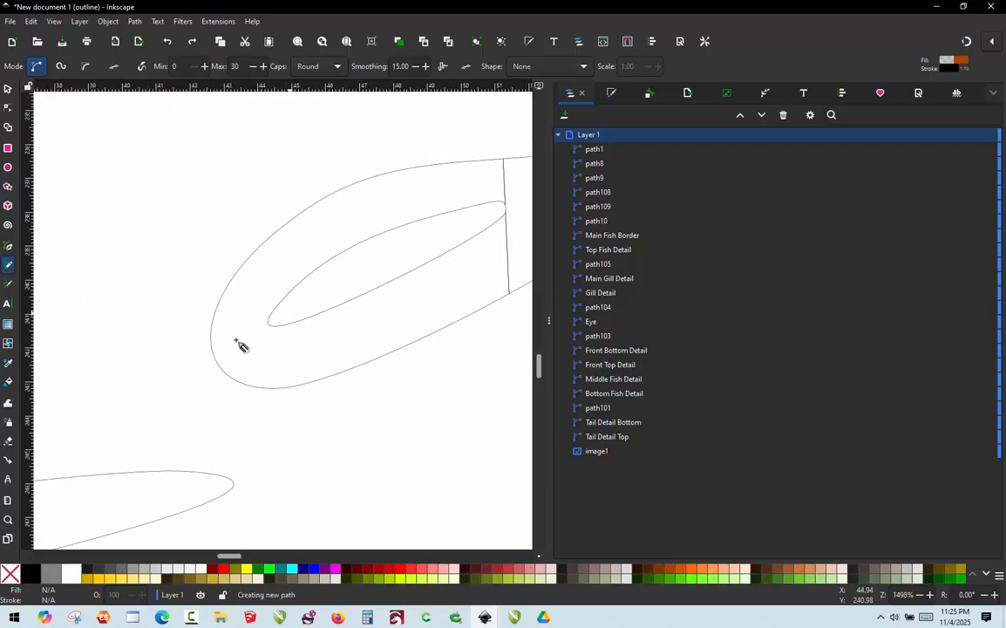
click(207, 267)
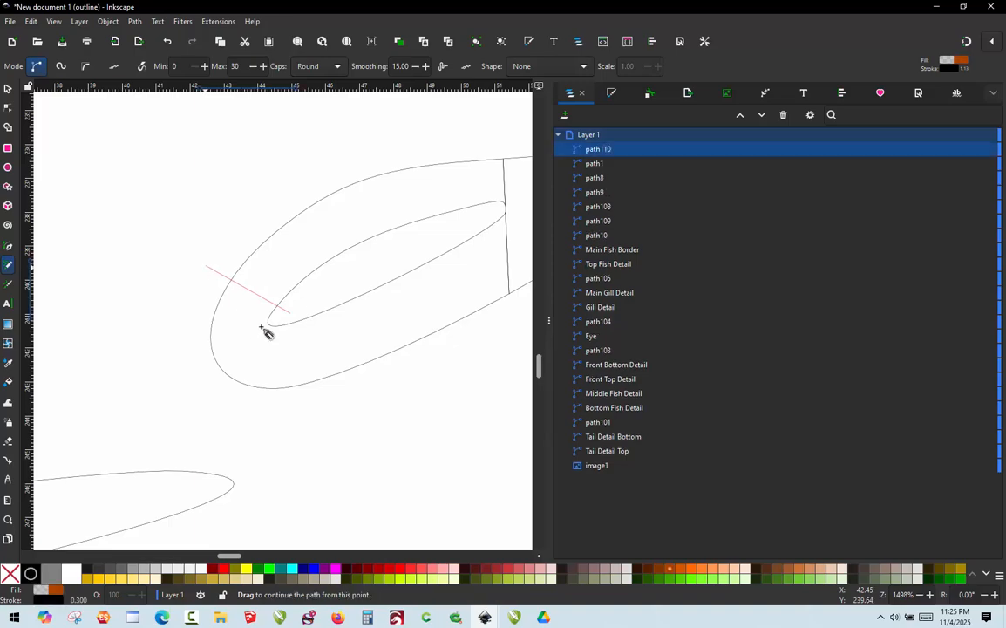
Draw a second straight line from inside the opening's lower end down across the loop's bottom outline
scroll(277, 337, up, 2)
click(285, 314)
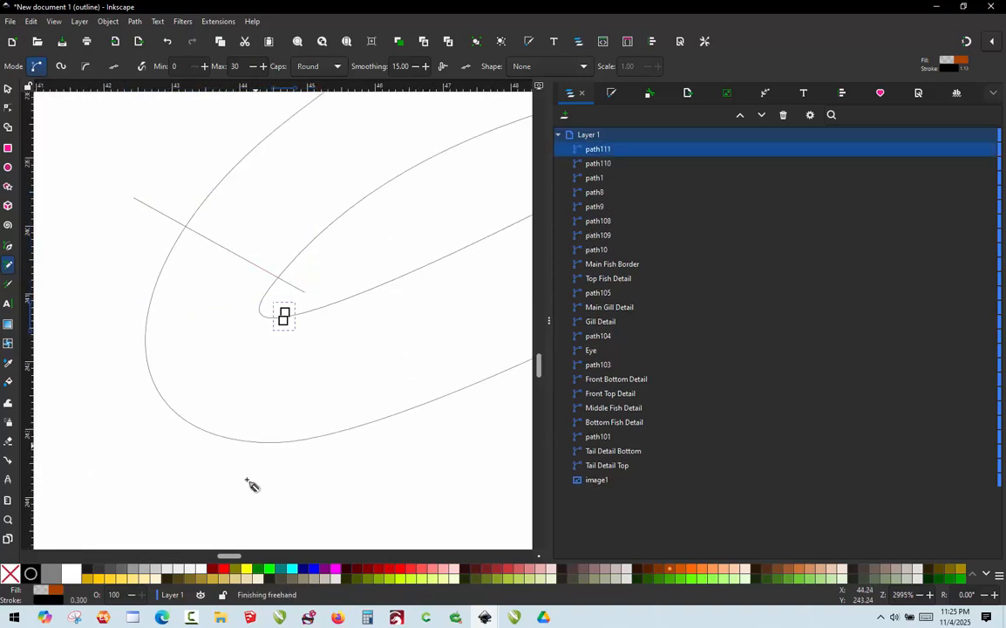
key(ctrl+z)
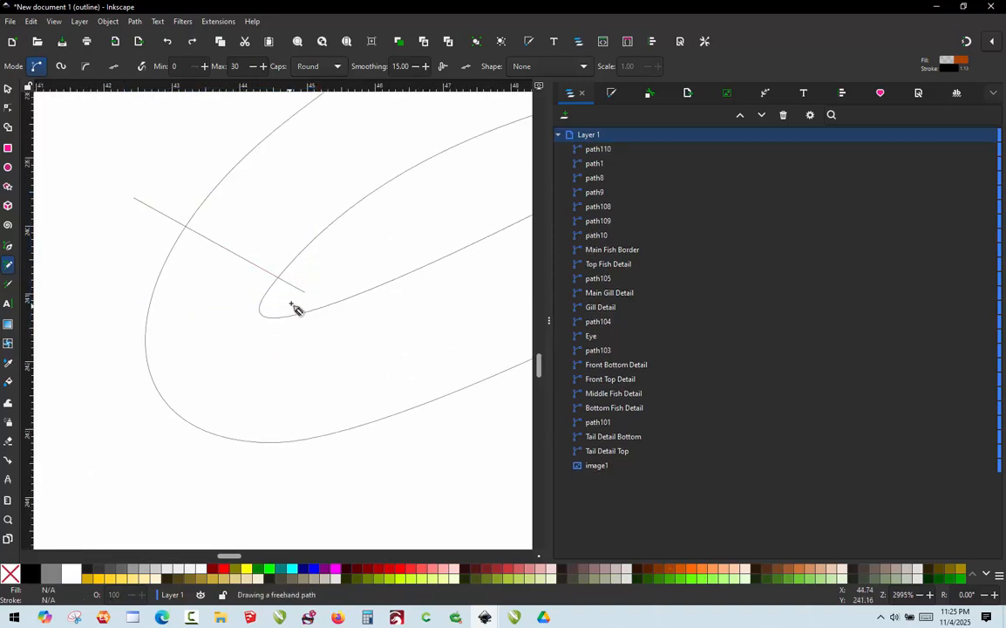
click(290, 306)
click(265, 473)
scroll(236, 449, down, 4)
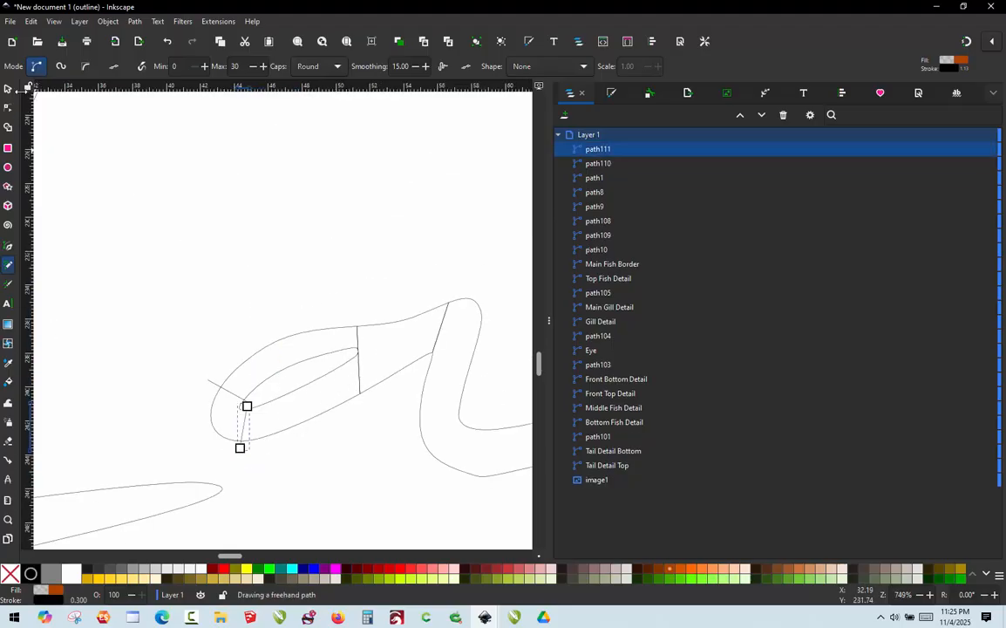
Convert the a's loop section with Ink/Stitch Fill to Satin, using the two short lines as rungs, pull compensation 0.00 mm and no underlay
click(8, 91)
click(169, 294)
drag(168, 288, 390, 467)
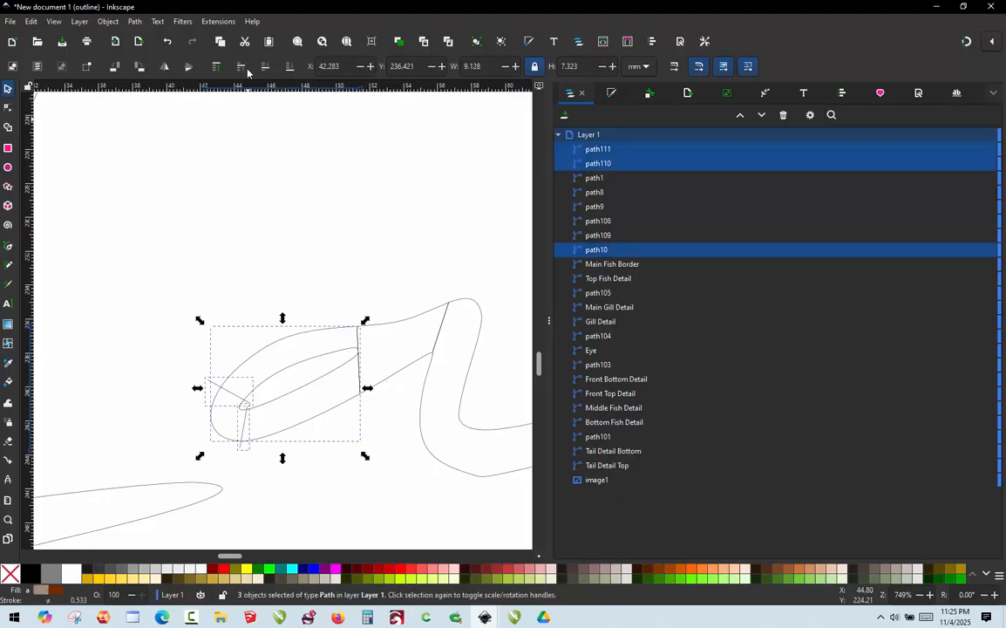
click(218, 21)
mouse_move(324, 188)
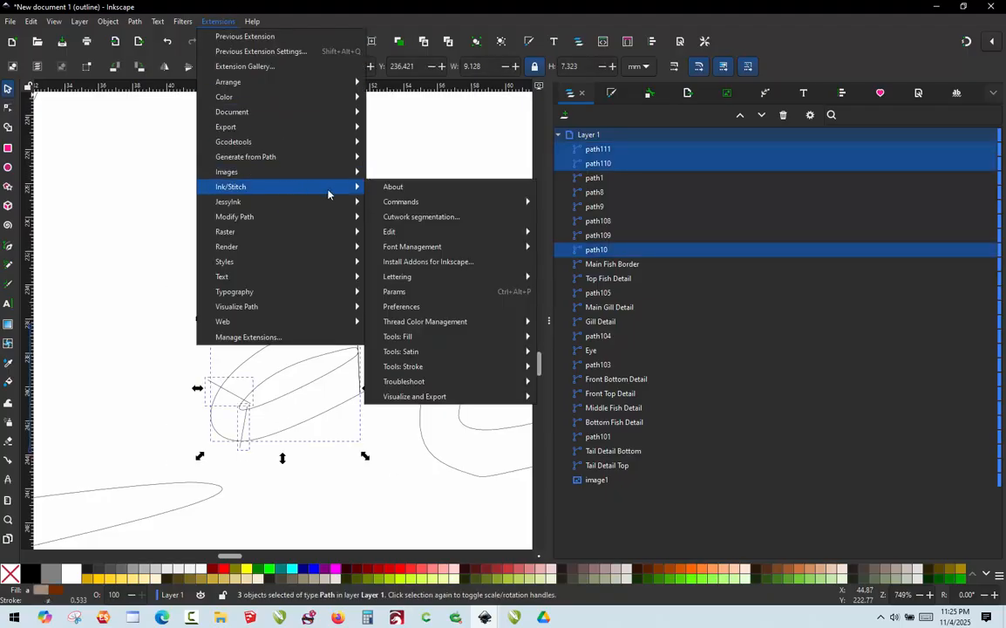
mouse_move(433, 350)
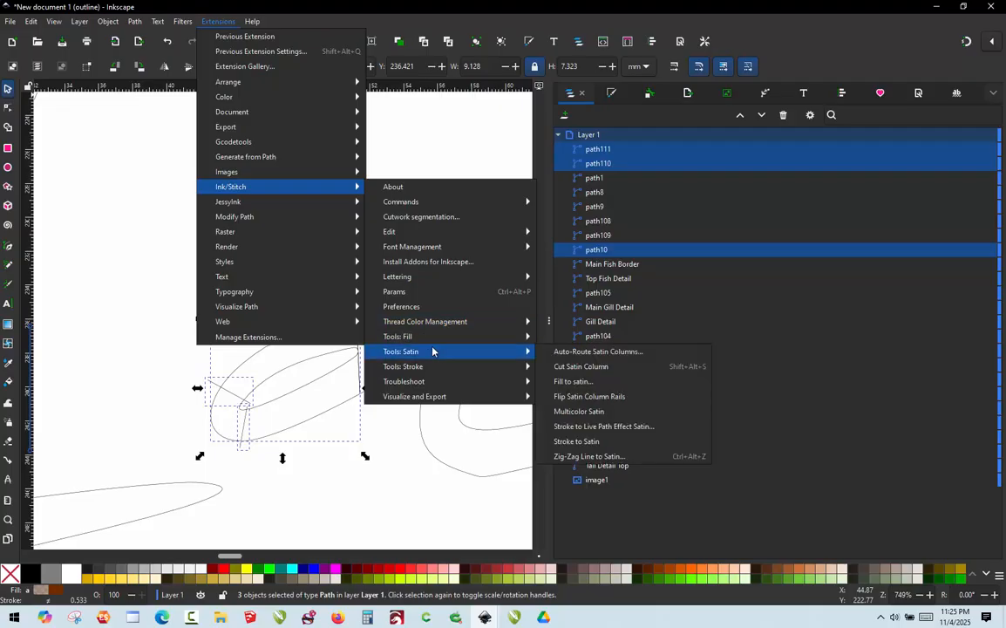
click(585, 382)
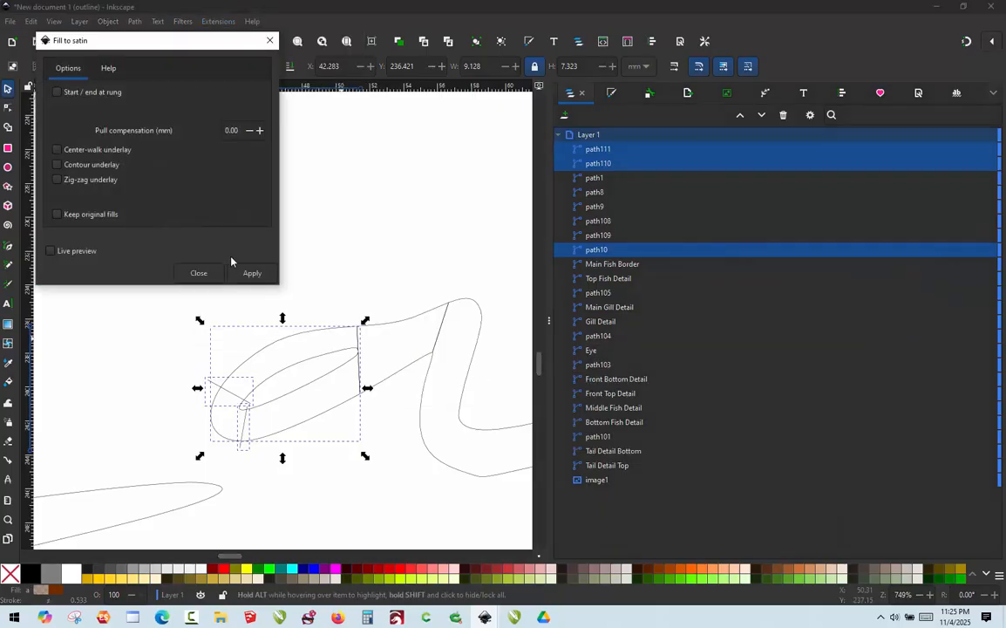
click(251, 275)
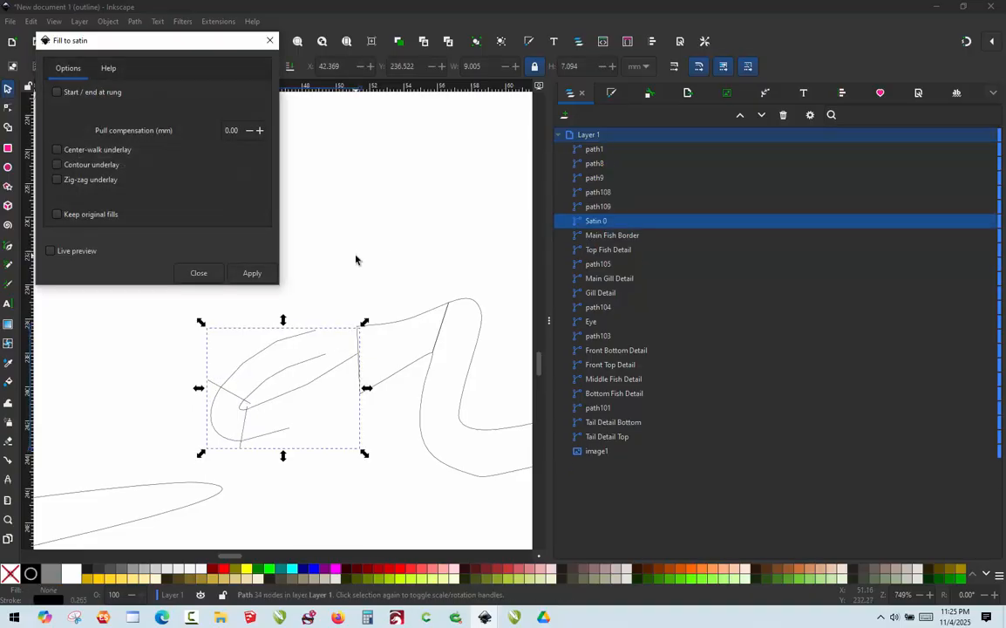
Undo the loop's satin conversion and draw two straight freehand rungs just inside the cut line, one across each arm of the loop
click(346, 301)
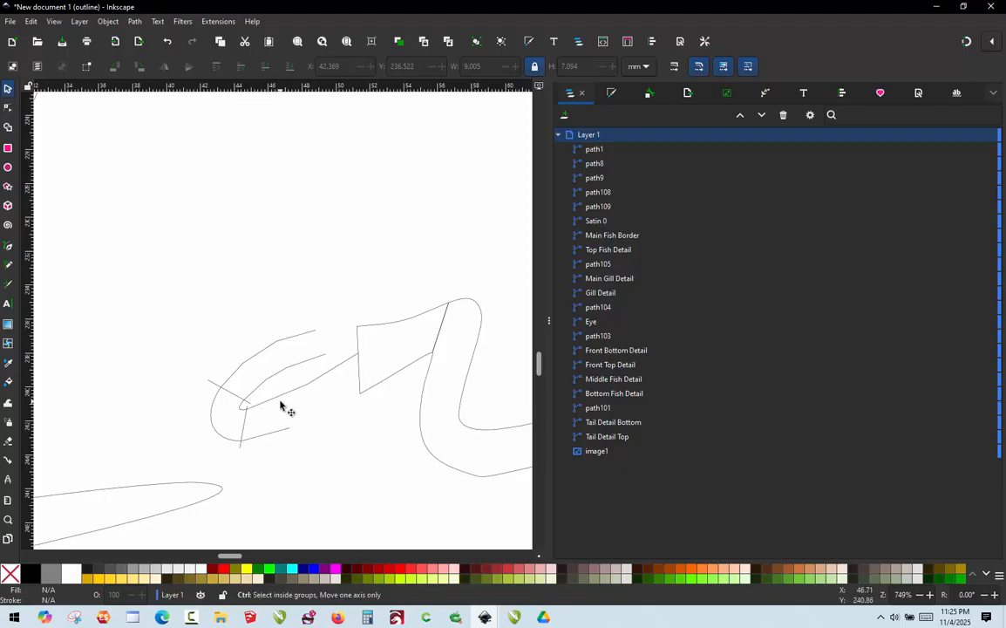
key(ctrl+z)
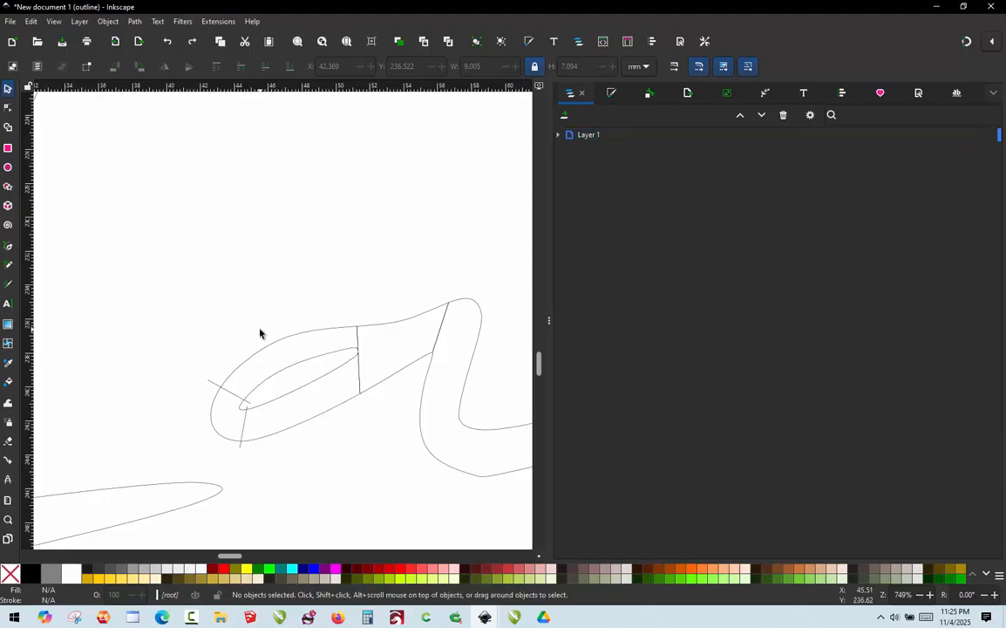
scroll(298, 359, up, 2)
key(p)
scroll(410, 335, up, 3)
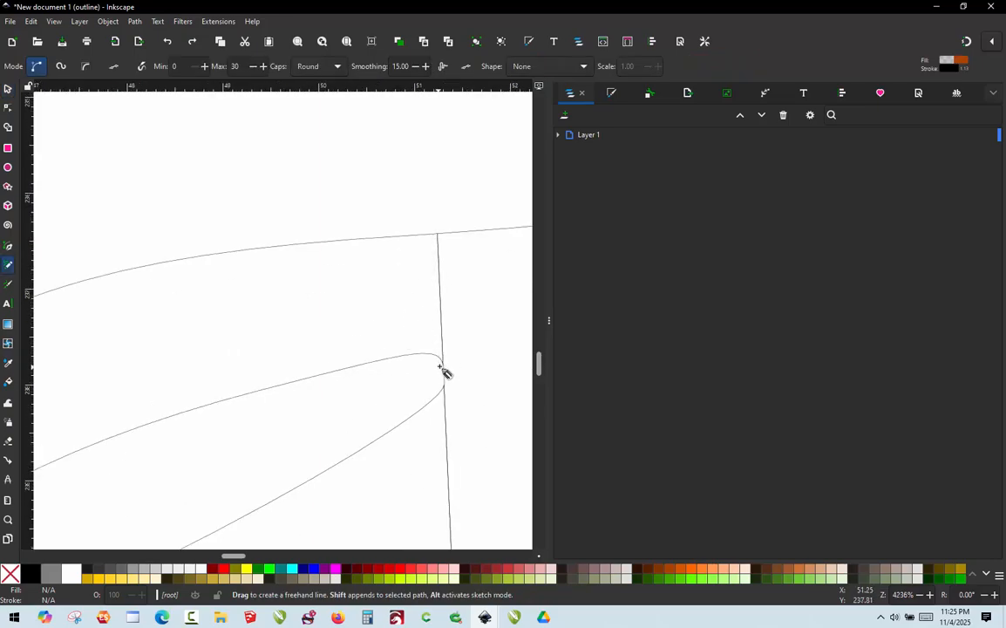
mouse_move(440, 364)
mouse_down()
mouse_move(431, 203)
mouse_move(417, 209)
mouse_up()
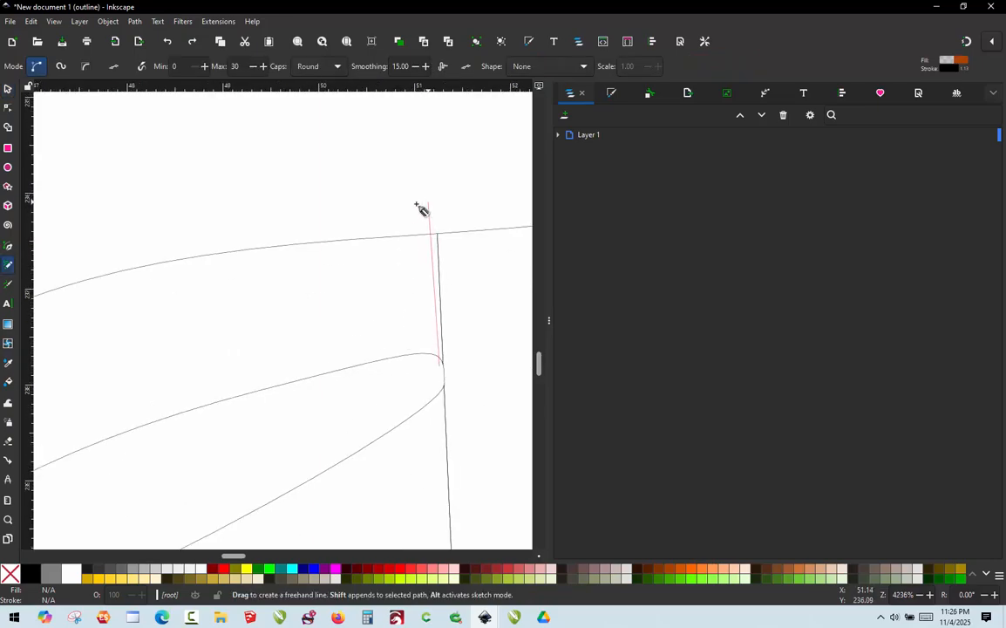
scroll(399, 310, down, 2)
scroll(427, 305, up, 1)
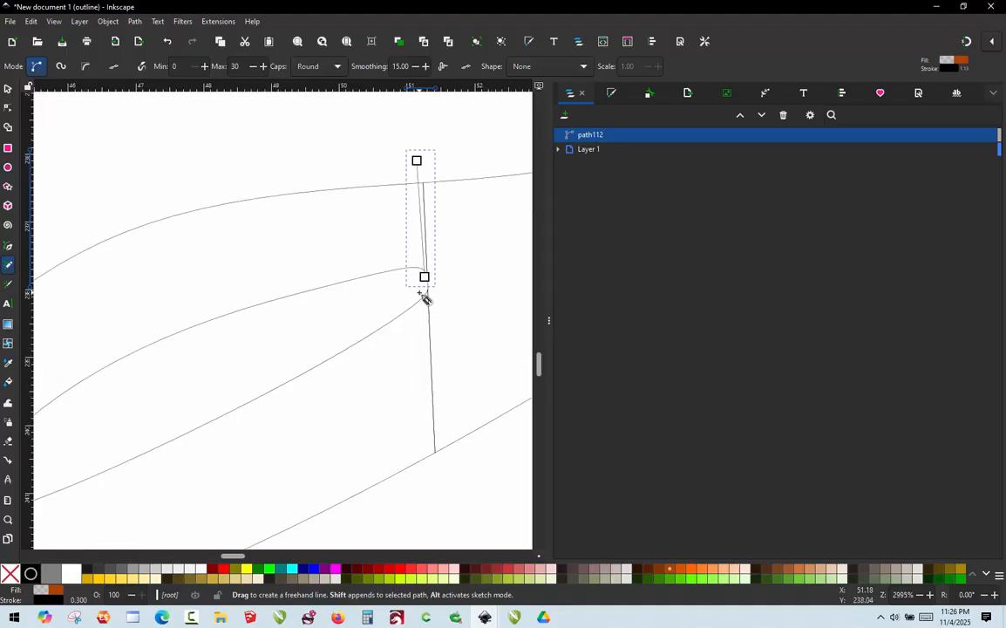
mouse_move(425, 299)
mouse_down()
mouse_move(444, 479)
mouse_move(433, 485)
mouse_move(436, 474)
mouse_up()
scroll(421, 342, down, 3)
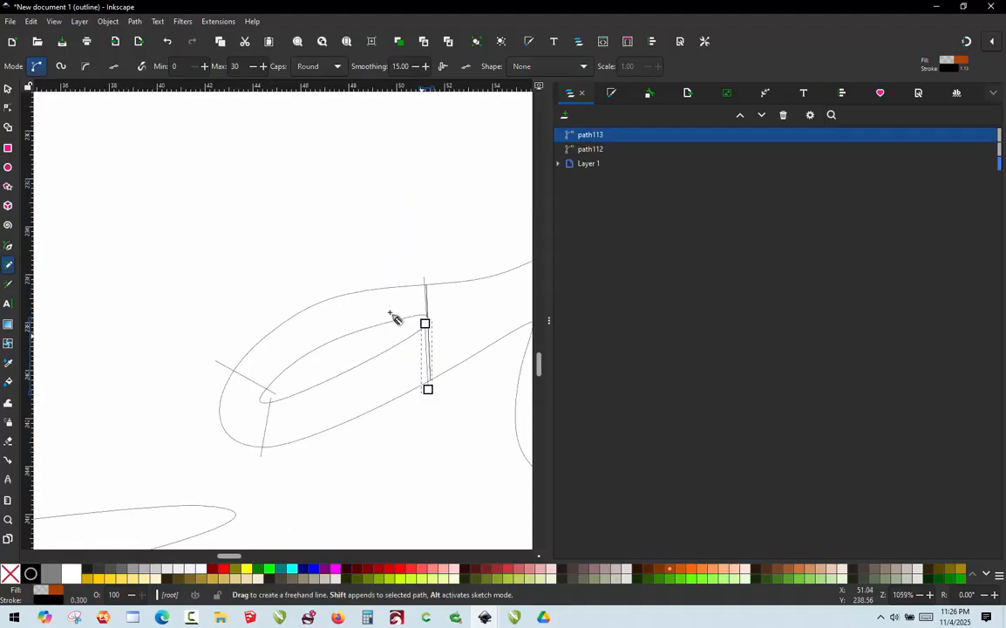
Try to convert the loop with its four rungs using Ink/Stitch Fill to Satin, pull compensation 0.00 mm and no underlay
click(7, 89)
click(154, 199)
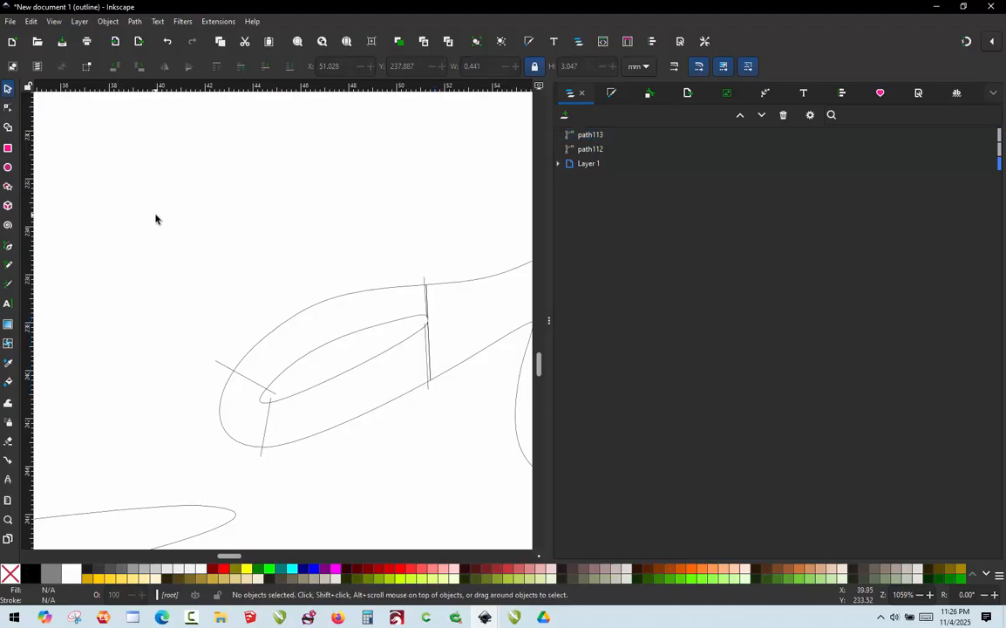
drag(156, 216, 478, 493)
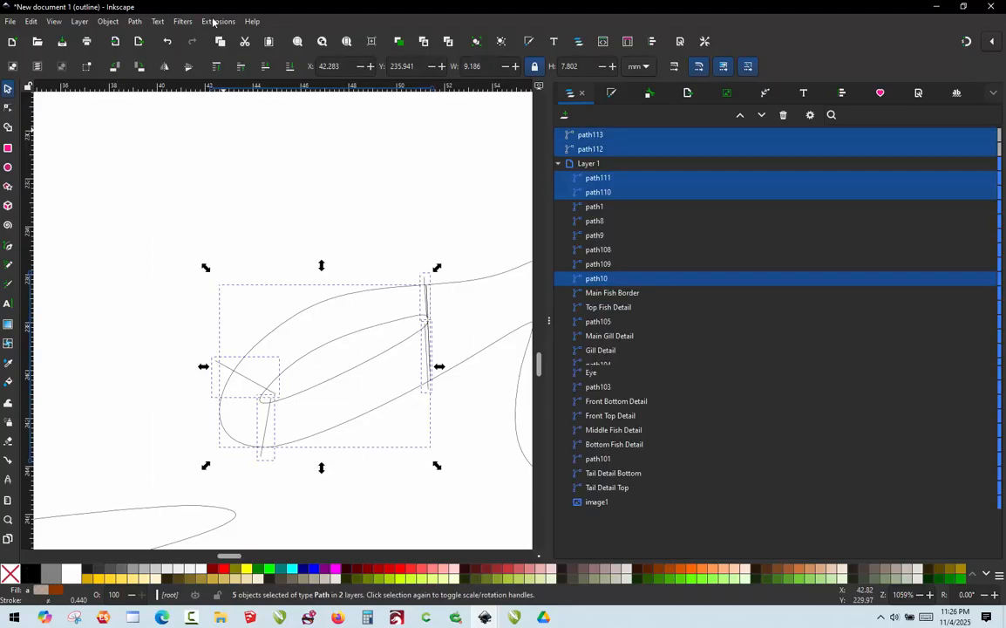
click(214, 22)
mouse_move(269, 188)
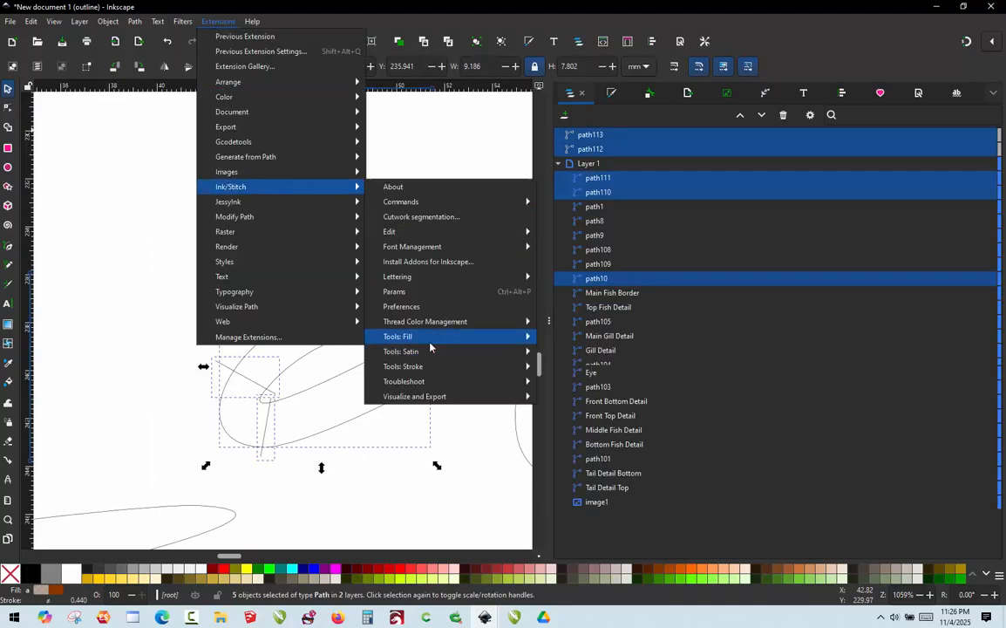
mouse_move(440, 353)
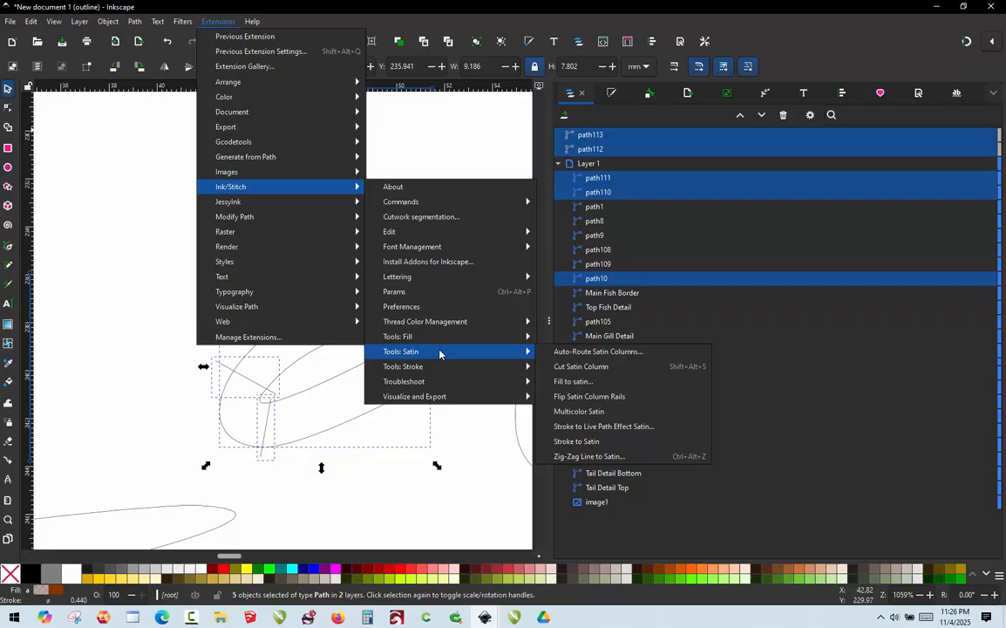
click(593, 383)
click(261, 273)
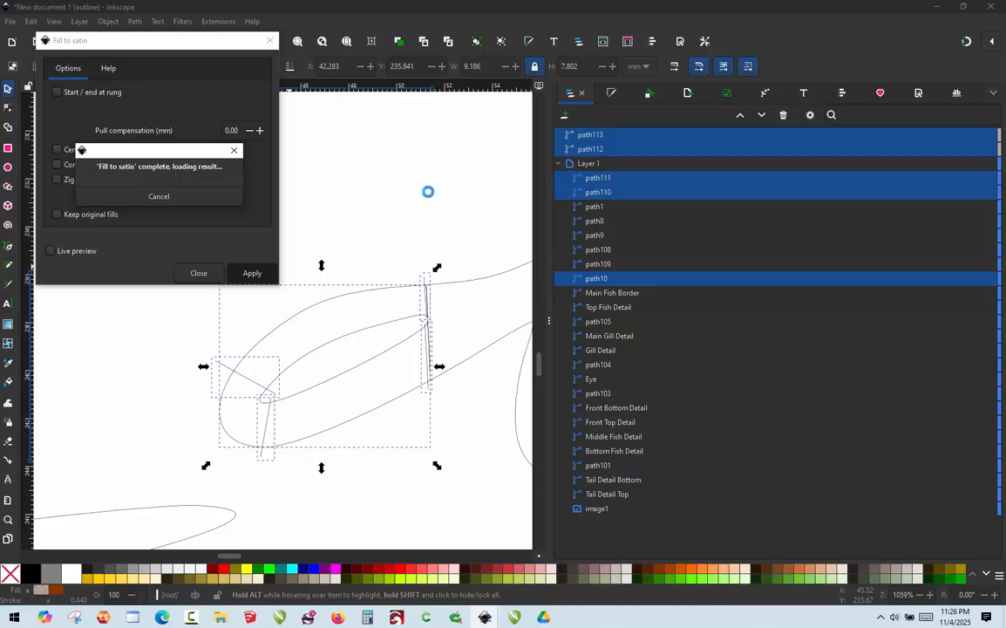
click(199, 274)
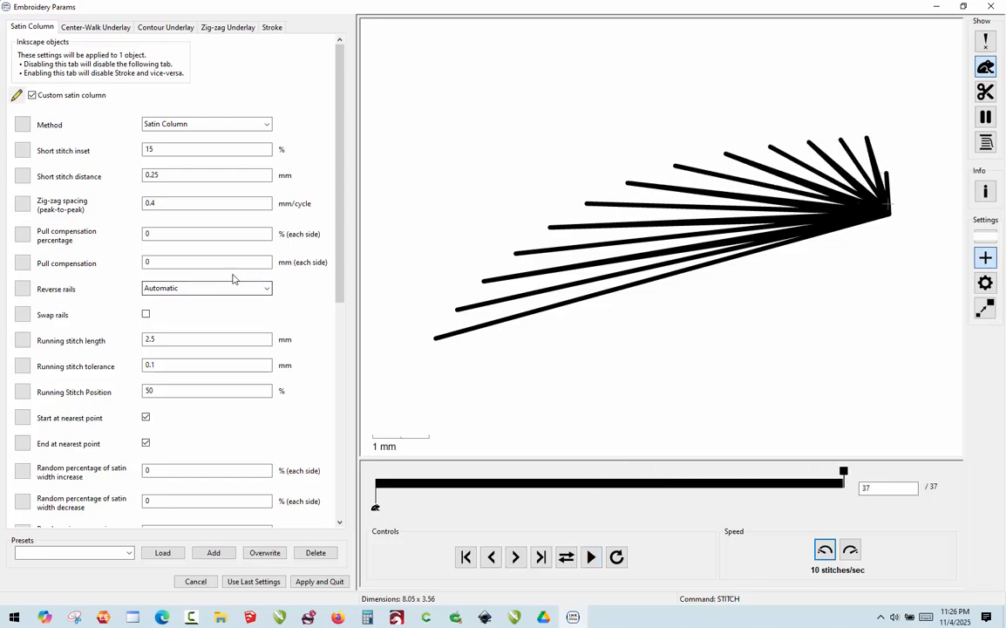
Leave the stitch parameters, check the converted rails beside the loop's cut line, and undo the satin conversion
click(319, 581)
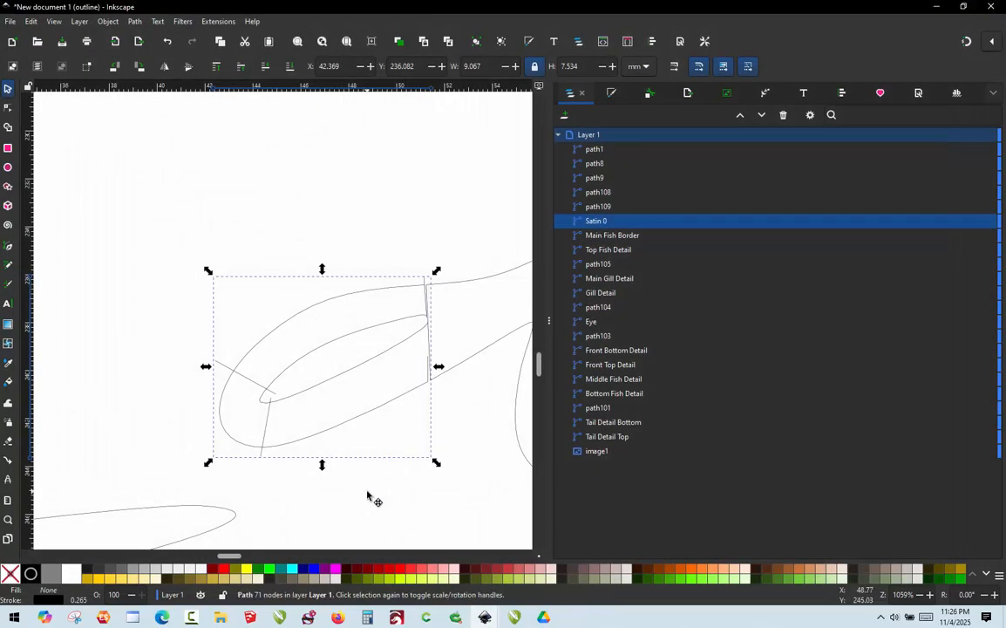
click(390, 487)
scroll(422, 348, up, 4)
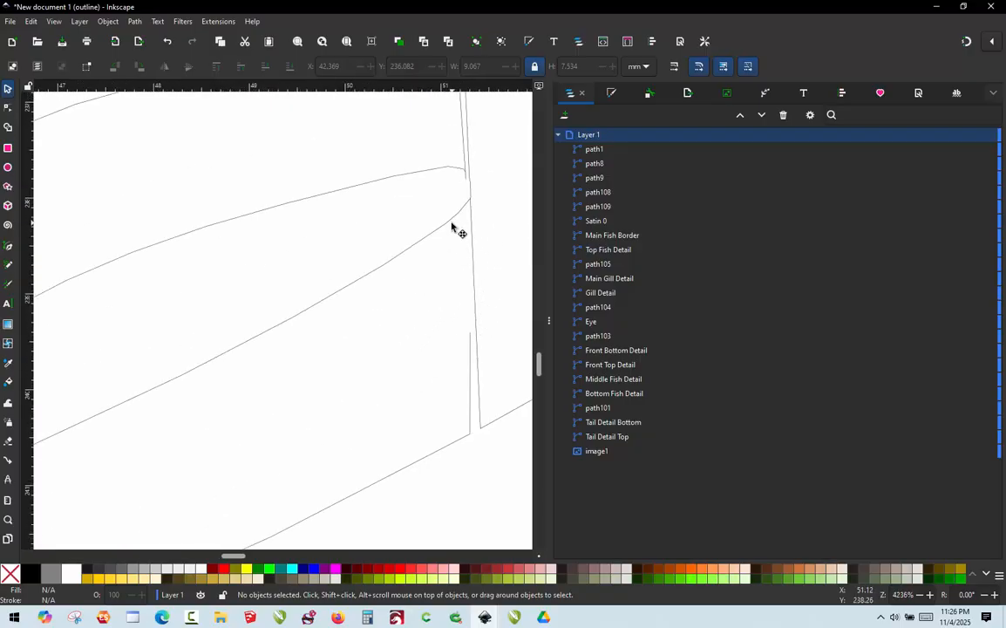
scroll(440, 228, down, 4)
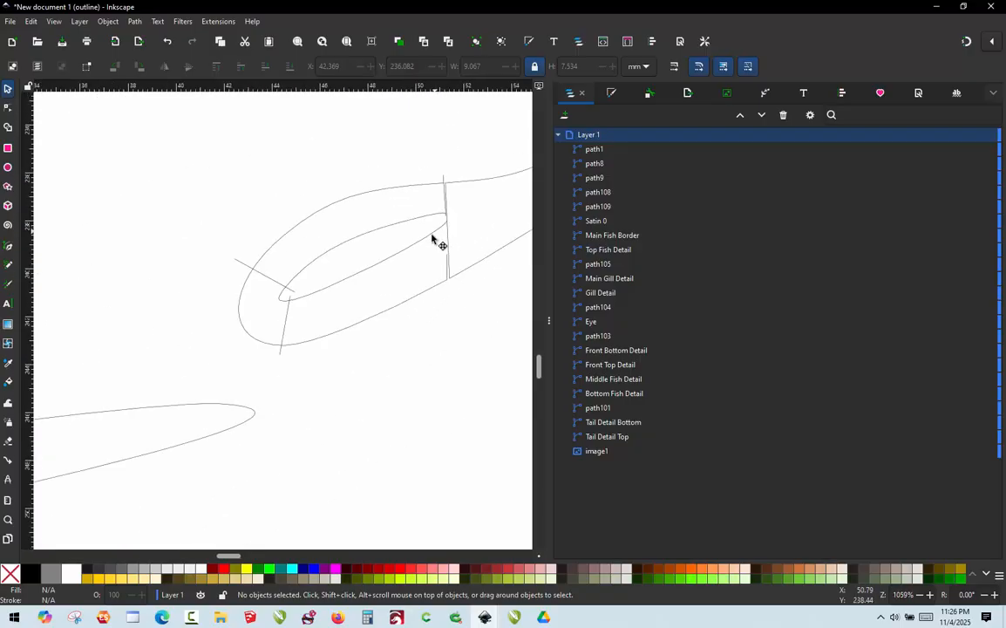
key(ctrl+z)
Draw two more straight freehand rungs across the middle of the loop, one through the upper arm and one through the lower arm
scroll(426, 246, up, 3)
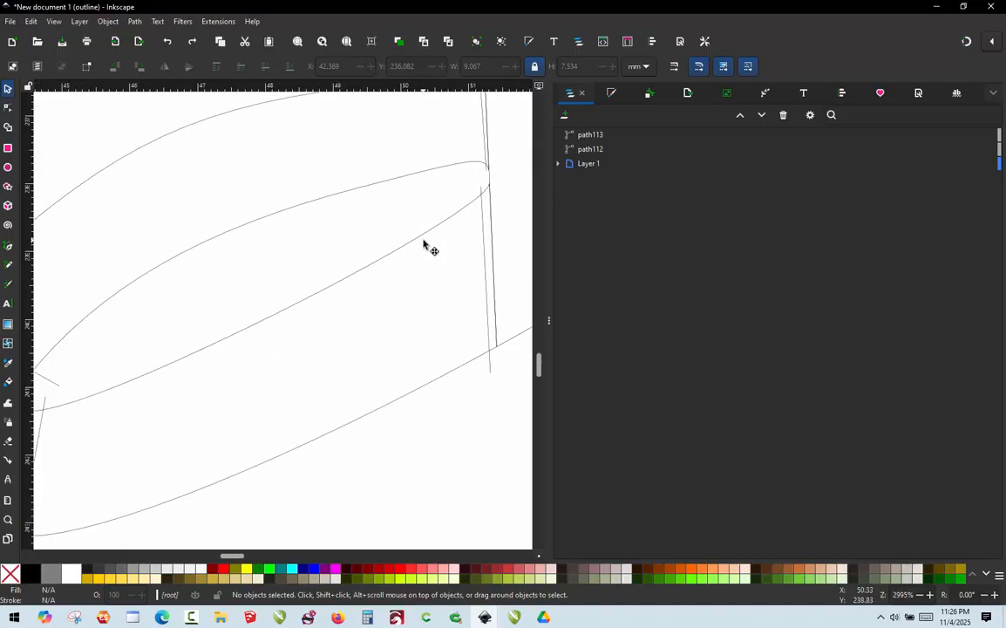
scroll(423, 247, down, 2)
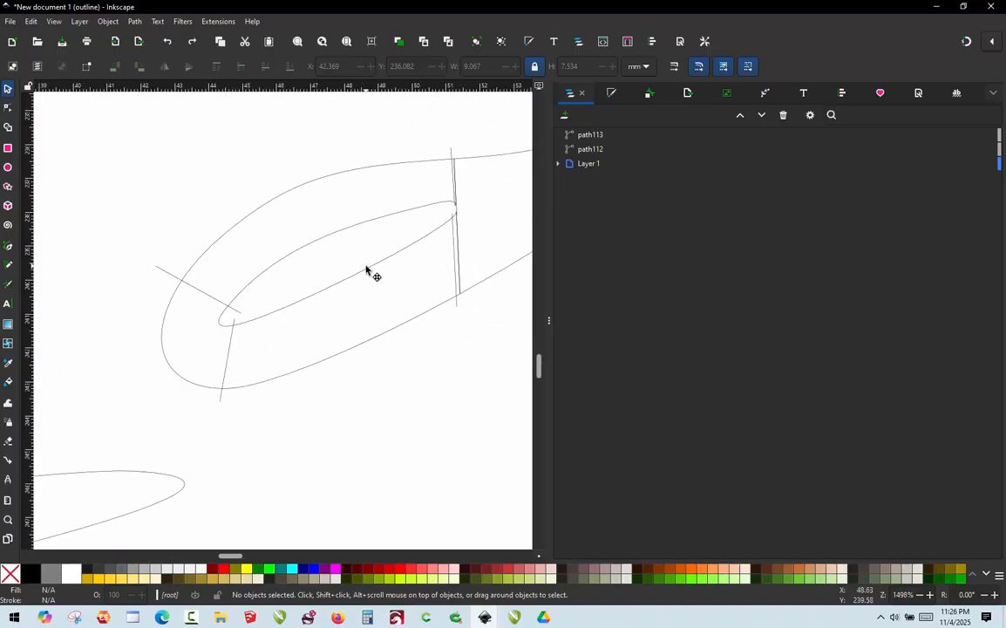
key(p)
drag(343, 249, 309, 150)
mouse_move(329, 283)
mouse_down()
mouse_move(344, 401)
mouse_move(348, 394)
mouse_up()
Convert the loop and its six rungs with Ink/Stitch Fill to Satin at 0.00 mm pull compensation, and apply its Satin Column parameters
click(7, 88)
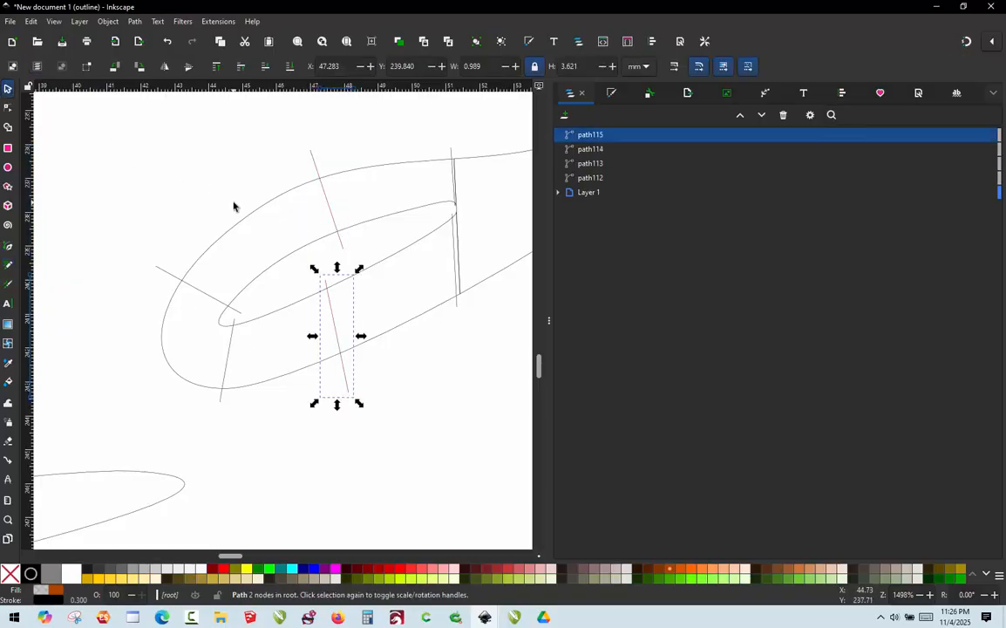
scroll(234, 202, down, 1)
click(131, 138)
mouse_move(131, 137)
mouse_down()
mouse_move(414, 373)
mouse_move(428, 367)
mouse_up()
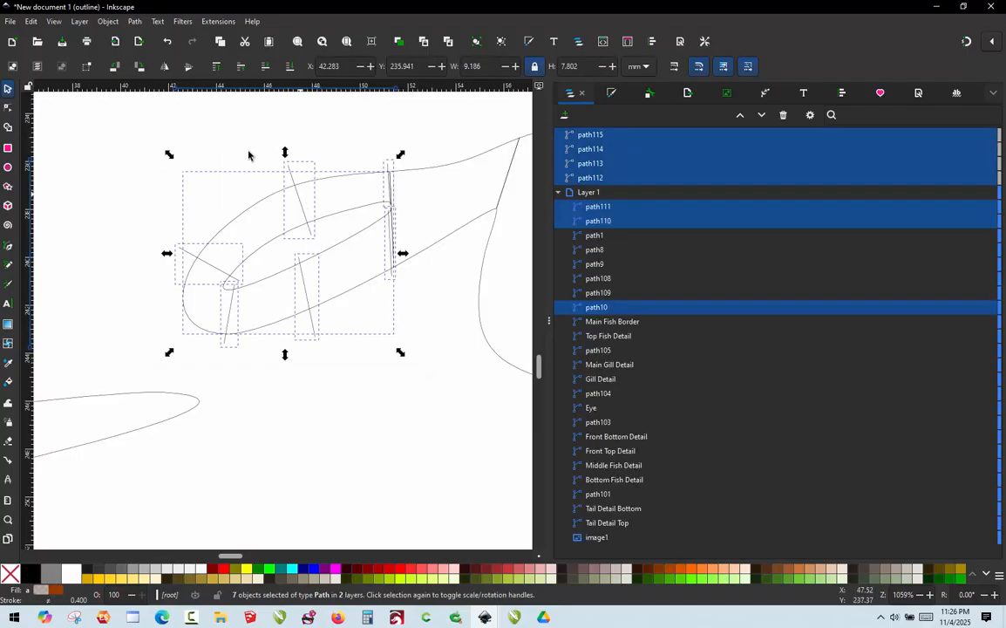
click(220, 22)
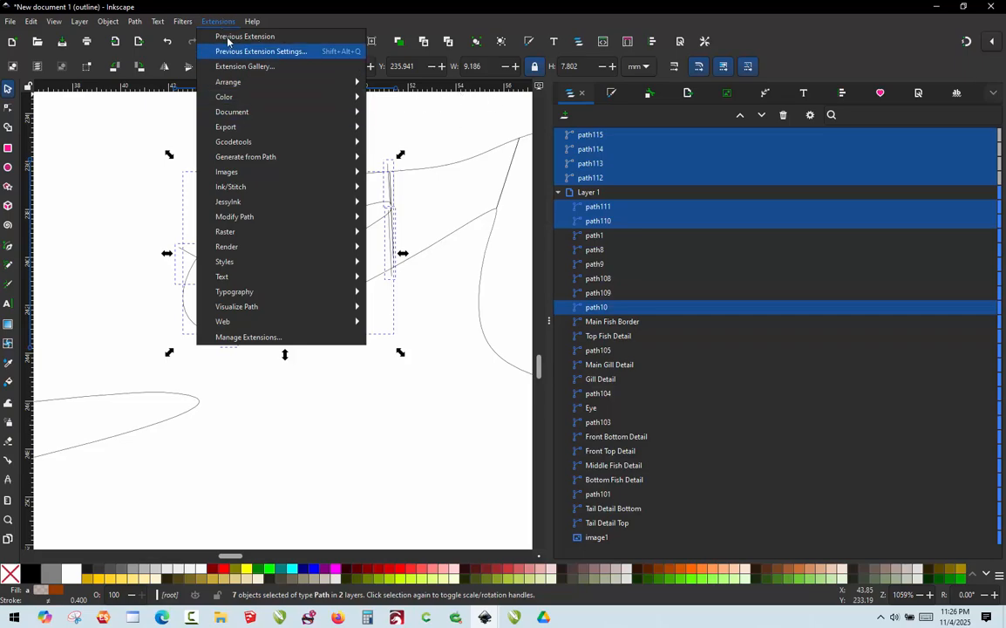
mouse_move(262, 186)
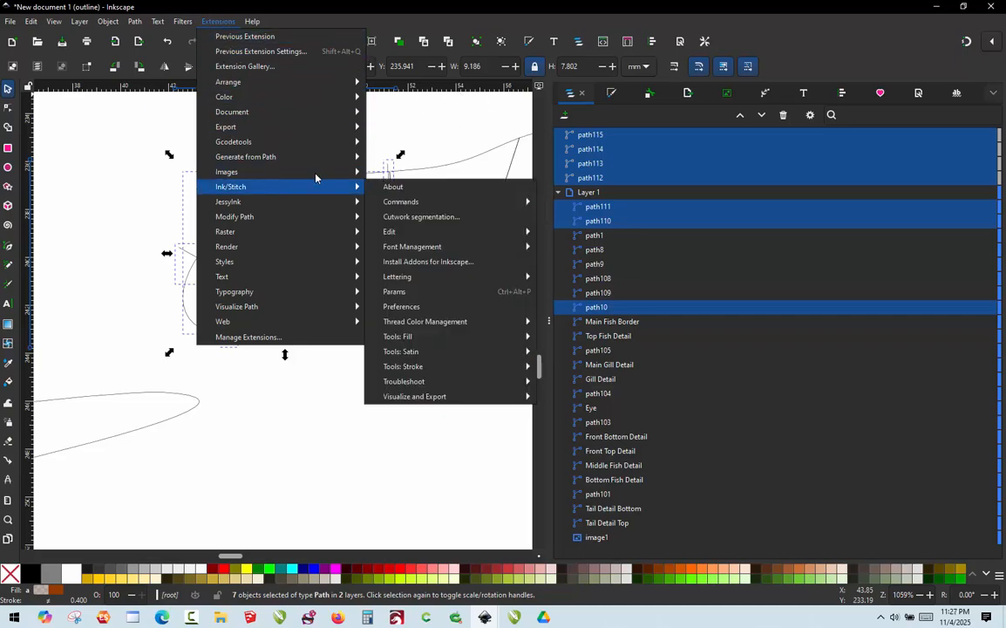
mouse_move(417, 353)
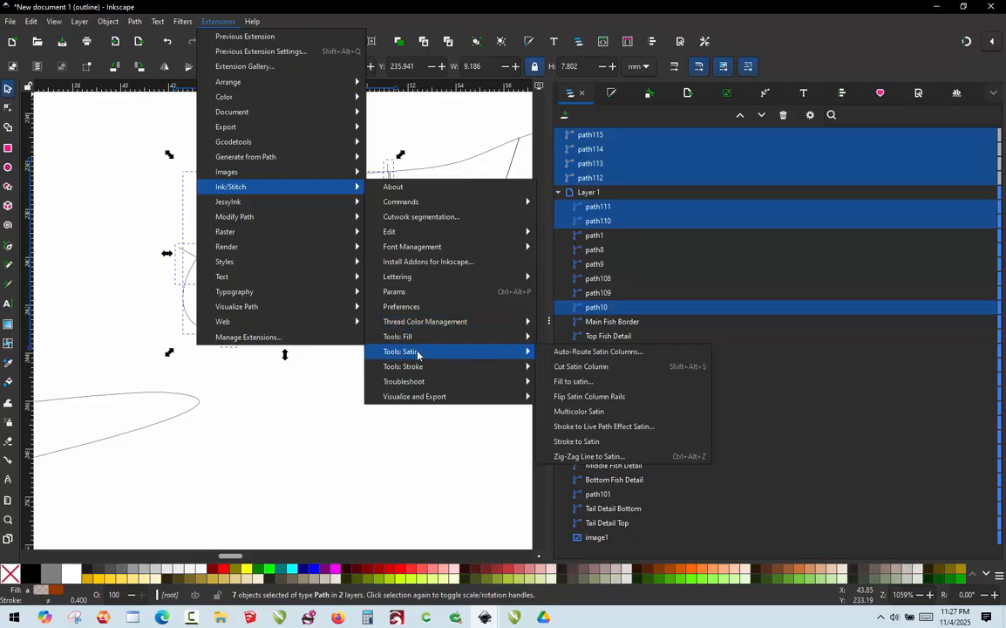
click(586, 383)
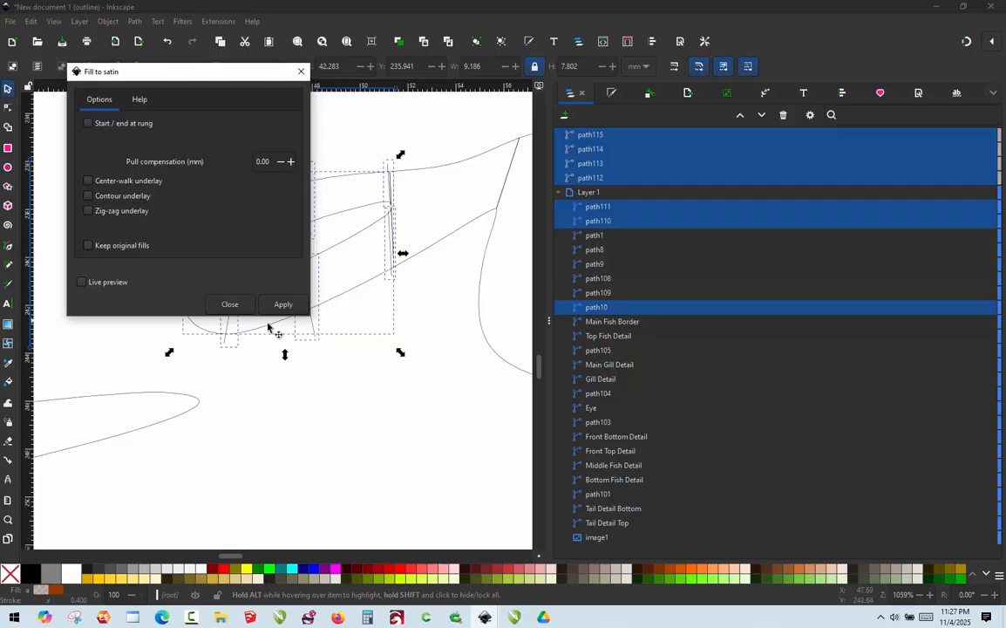
click(283, 307)
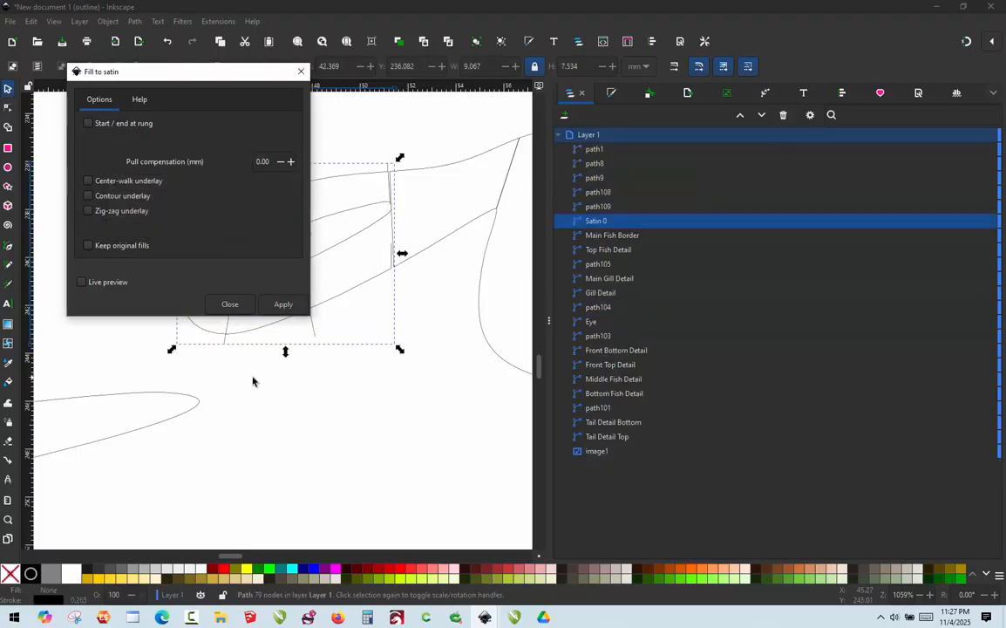
click(226, 304)
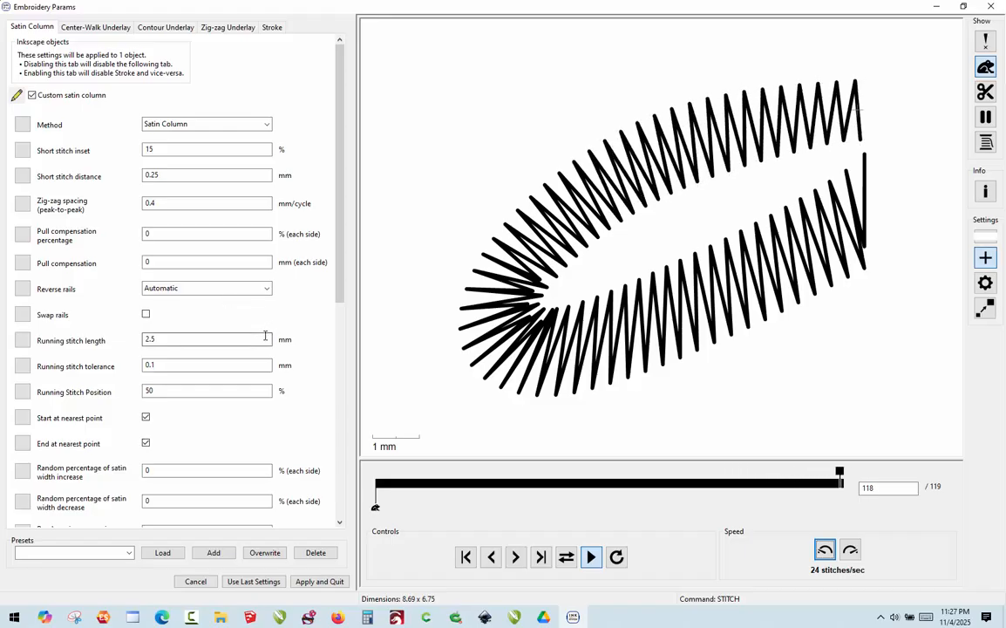
click(337, 582)
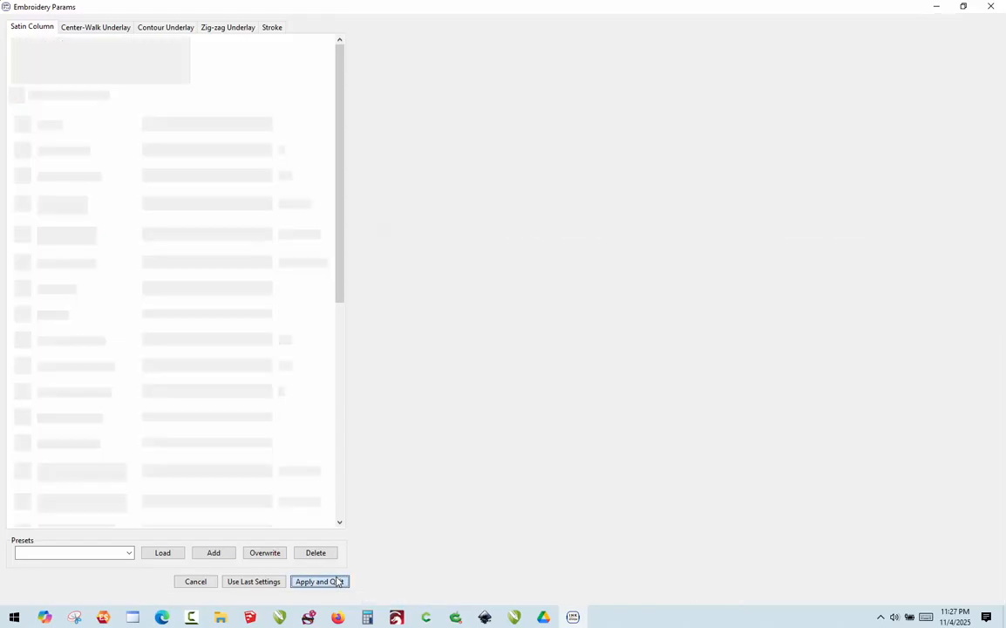
click(370, 408)
Draw three straight freehand rungs across the a's connecting section: beside the loop cut, beside the stem cut, and through the middle
scroll(242, 263, down, 2)
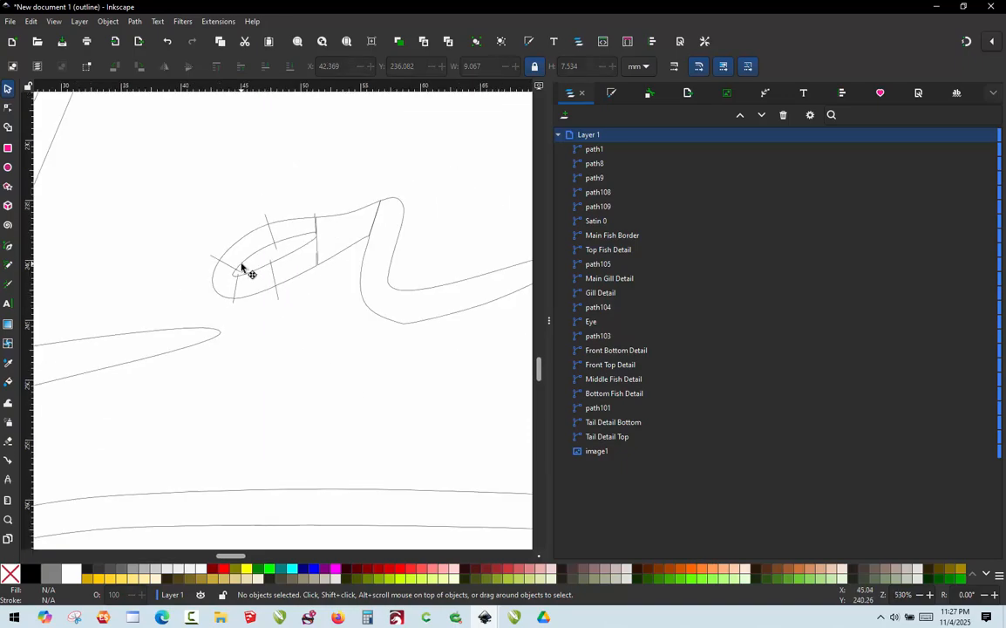
scroll(330, 226, up, 3)
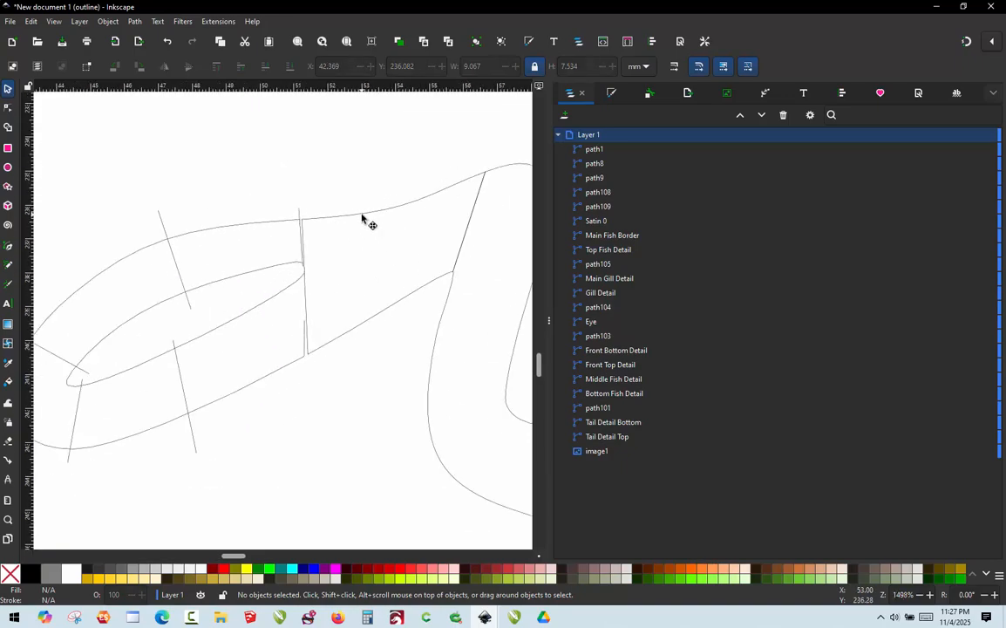
click(362, 217)
key(p)
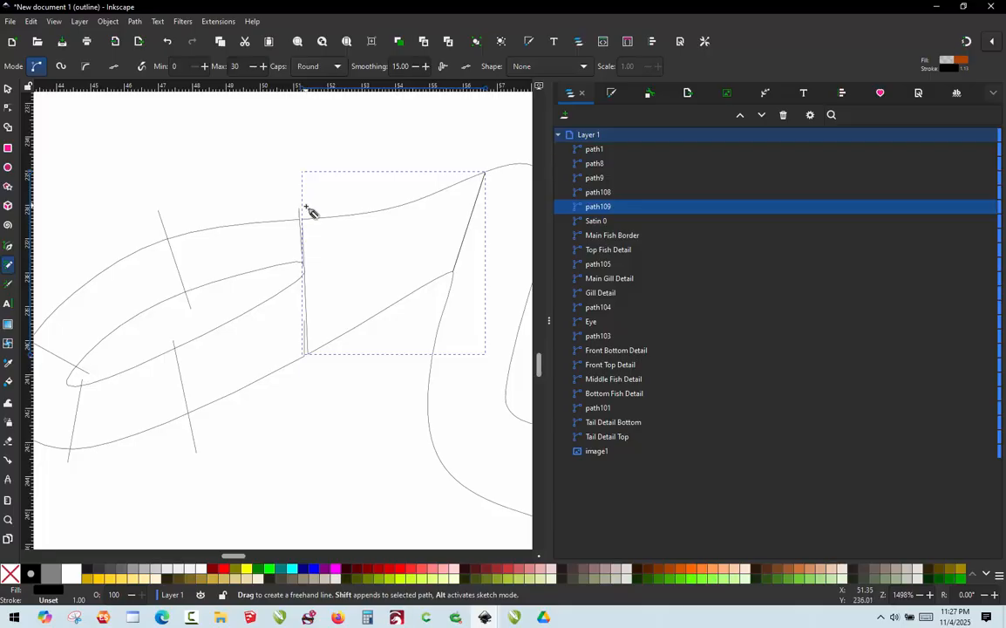
mouse_move(312, 211)
mouse_down()
mouse_move(293, 338)
mouse_move(313, 347)
mouse_move(331, 399)
mouse_up()
scroll(299, 343, up, 2)
scroll(331, 399, down, 2)
scroll(478, 212, up, 2)
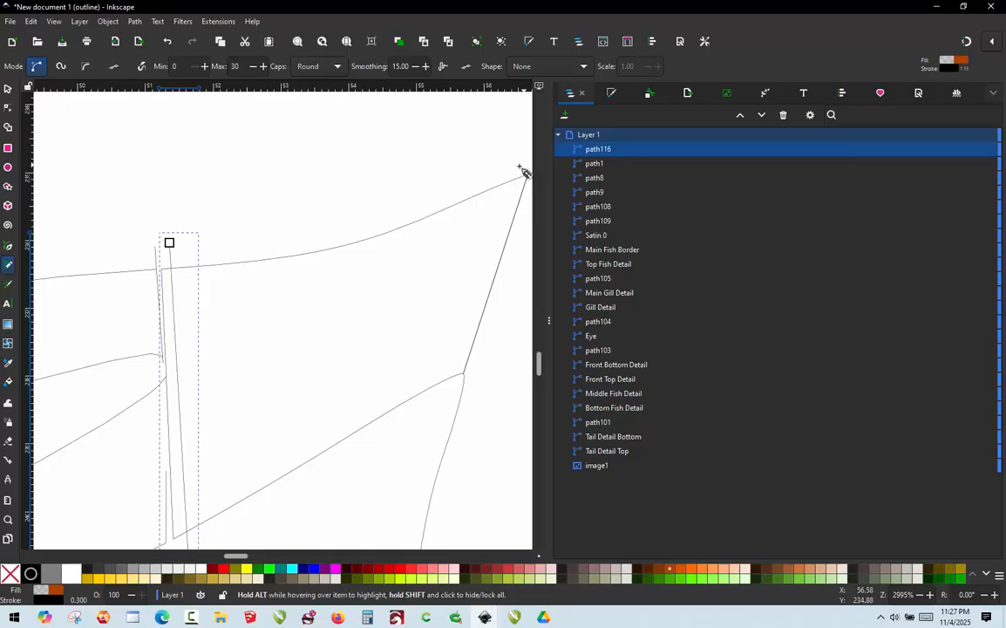
mouse_move(523, 171)
mouse_down()
mouse_move(500, 356)
mouse_move(454, 400)
mouse_up()
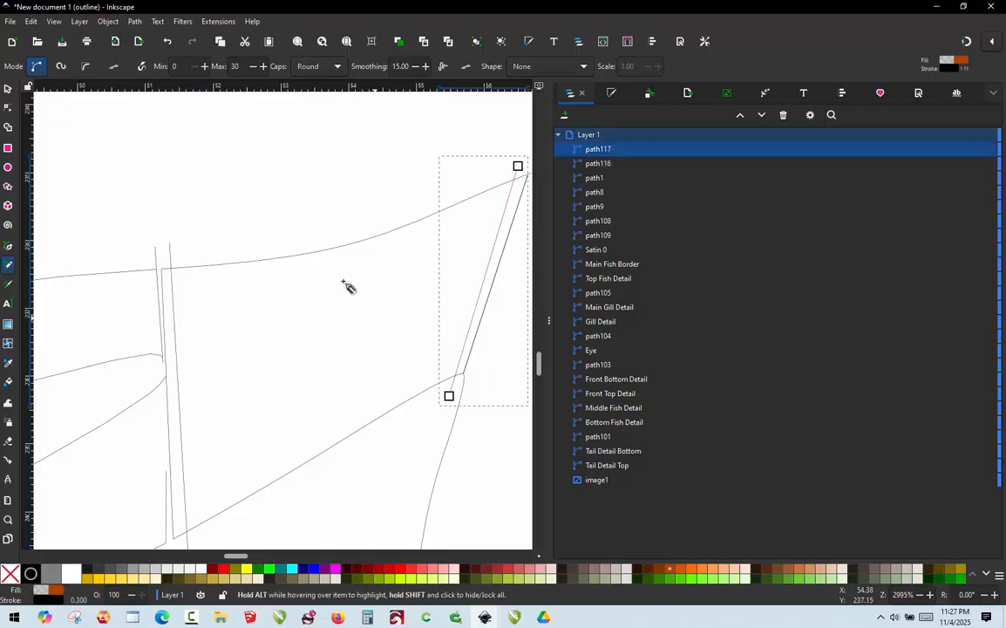
drag(322, 232, 357, 447)
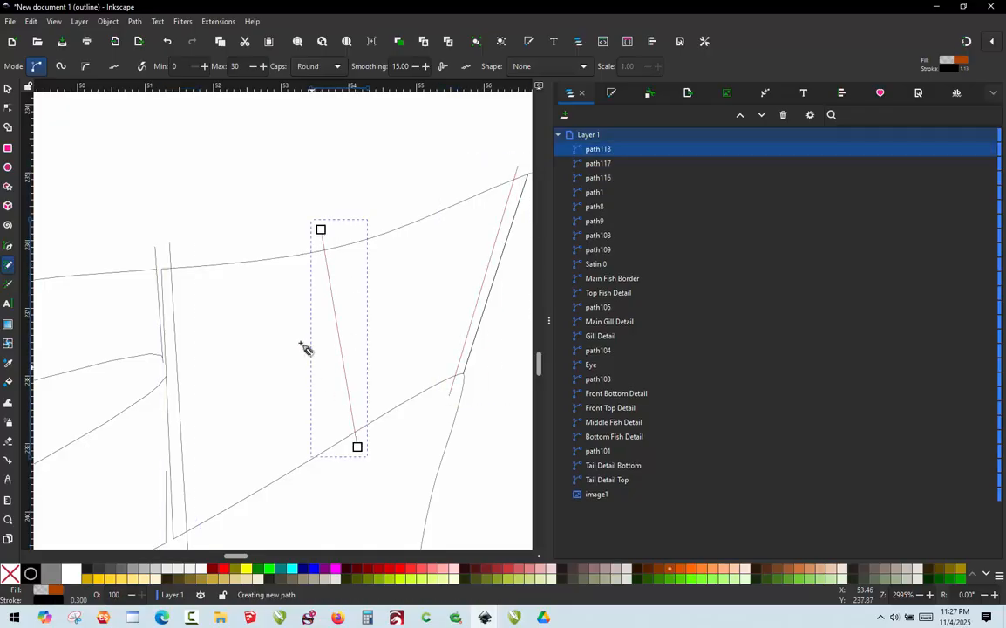
Convert the a's connecting section and its three rungs with Ink/Stitch Fill to Satin at 0.00 mm pull compensation
ctrl+scroll(304, 348, down, 3)
click(8, 88)
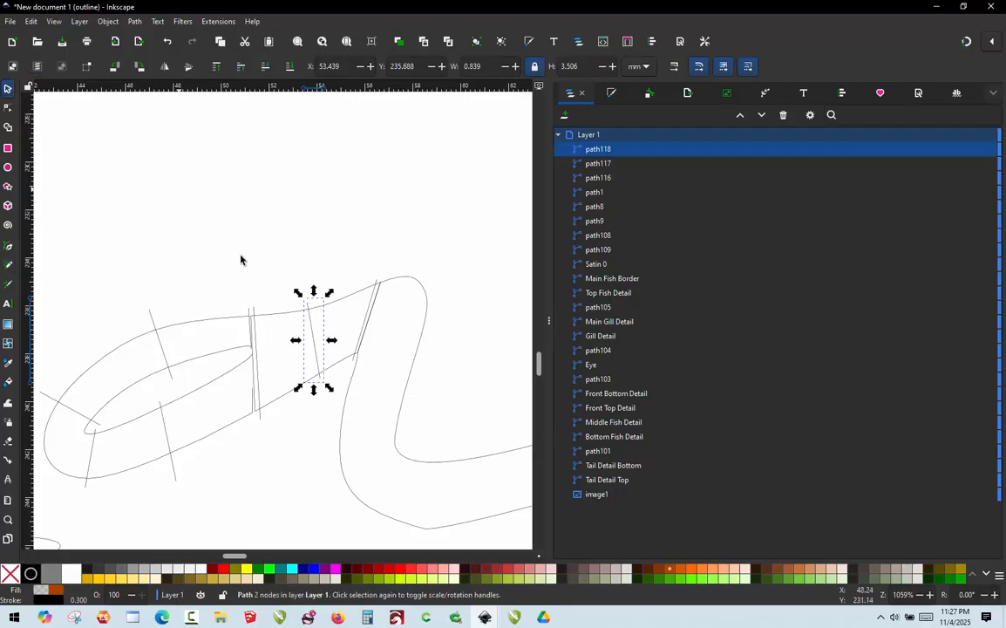
click(247, 279)
drag(400, 253, 233, 447)
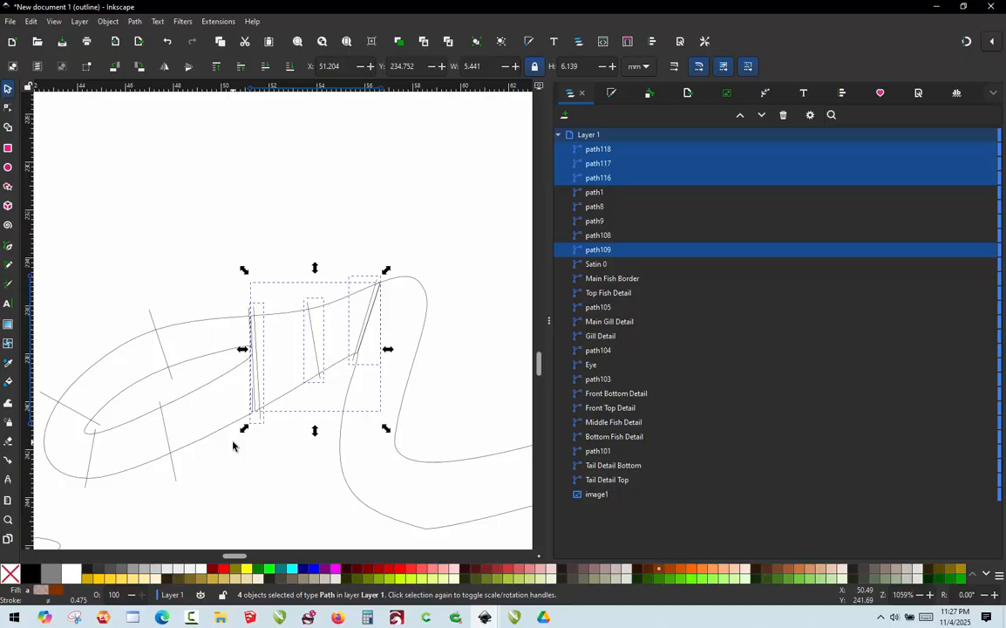
click(214, 22)
mouse_move(262, 187)
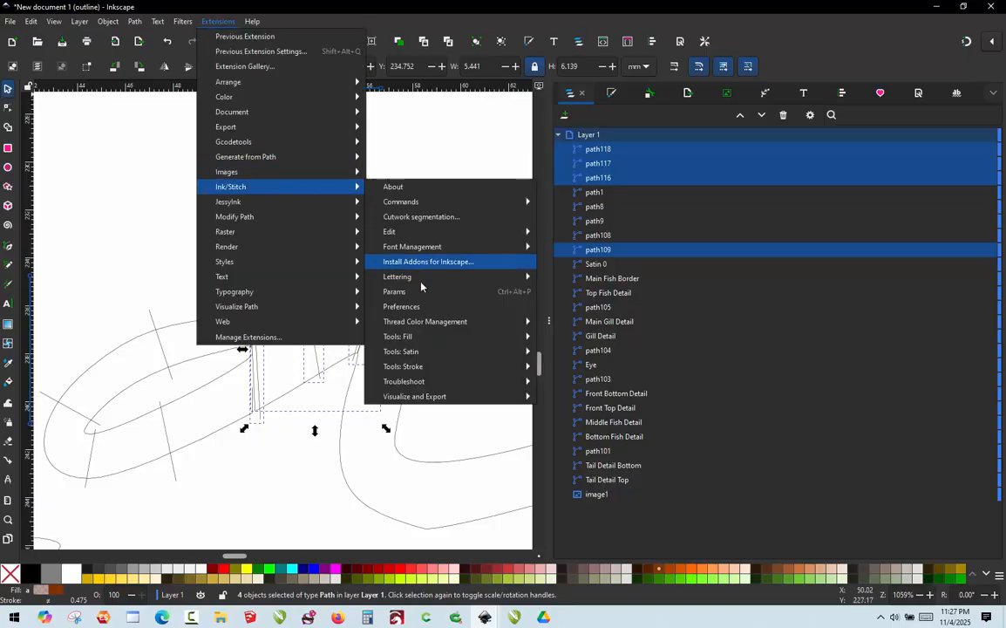
mouse_move(478, 348)
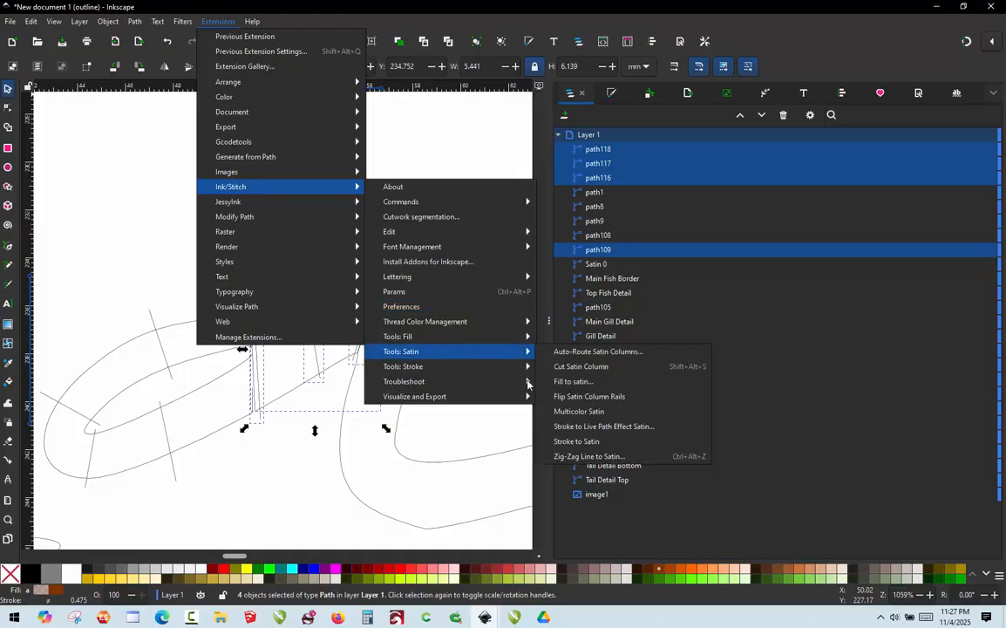
click(575, 382)
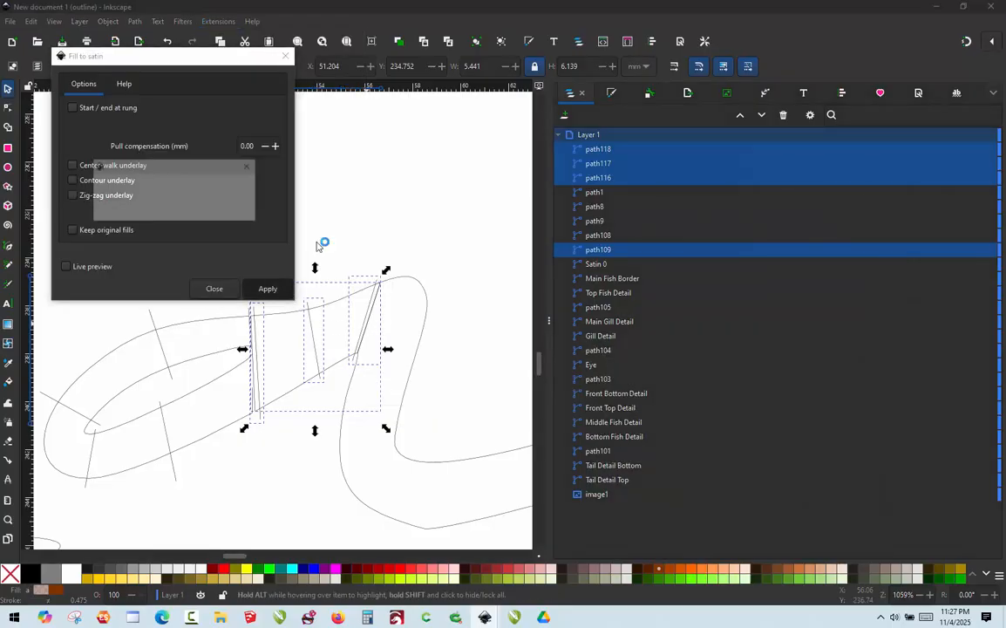
click(214, 288)
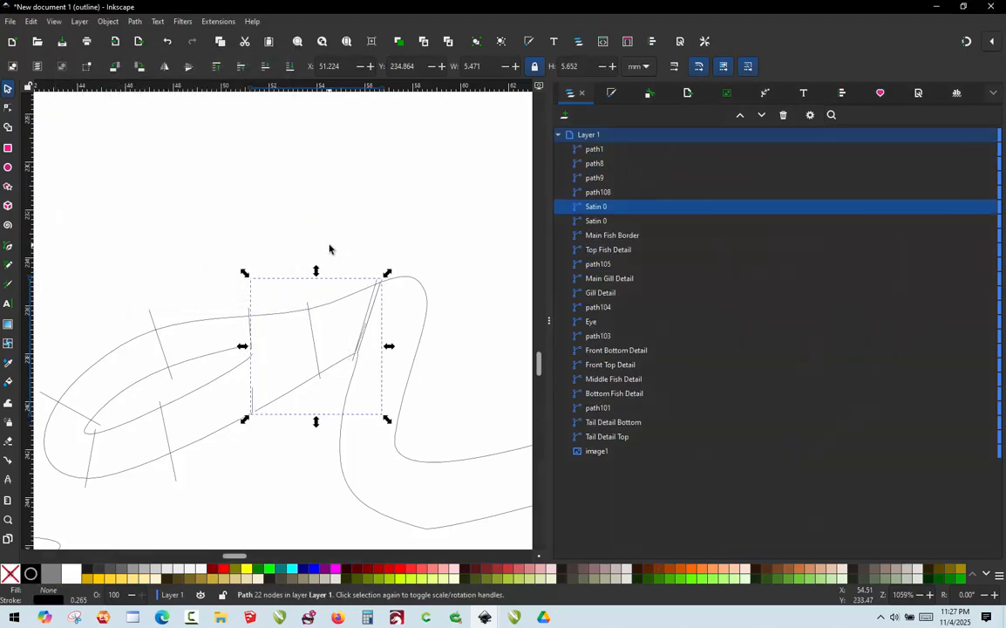
click(207, 217)
scroll(206, 217, down, 1)
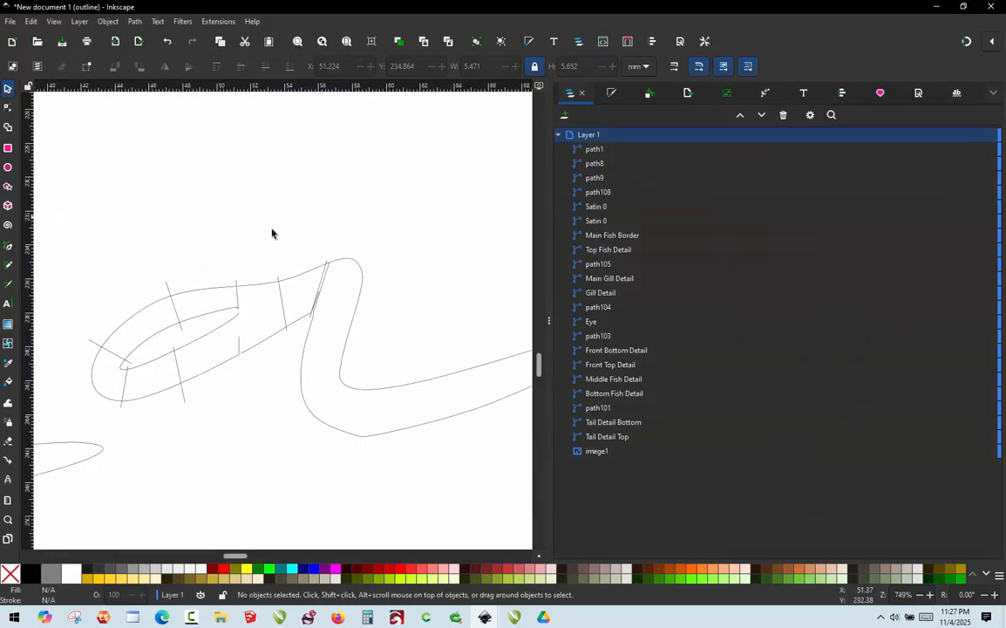
Draw a short straight freehand rung across the rounded top of the a's stem, replacing the misplaced first stroke
click(299, 282)
click(374, 310)
scroll(374, 309, up, 1)
scroll(214, 160, down, 2)
scroll(296, 222, up, 1)
click(276, 224)
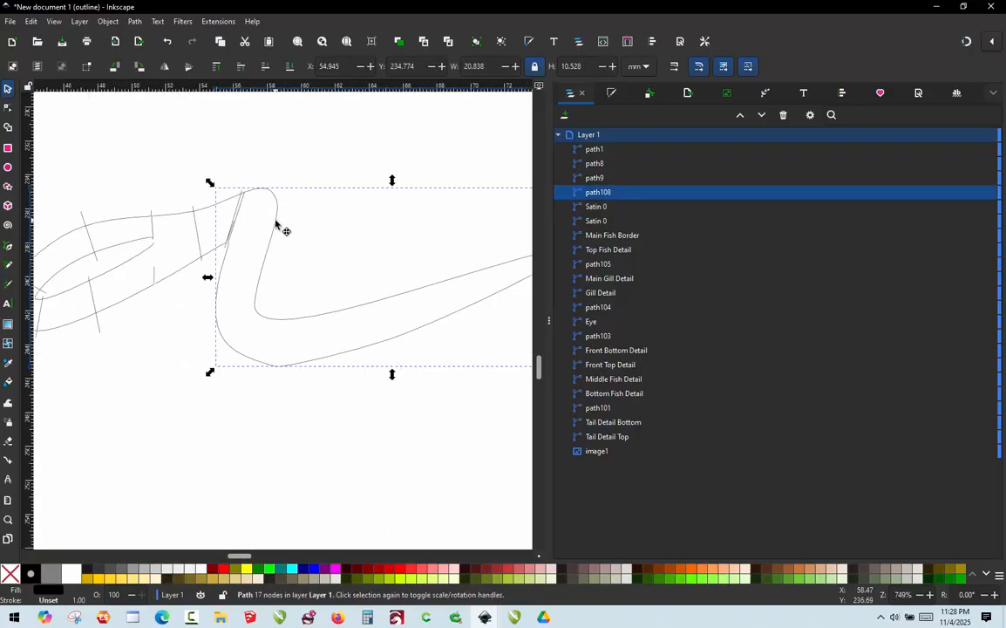
key(p)
scroll(281, 188, up, 5)
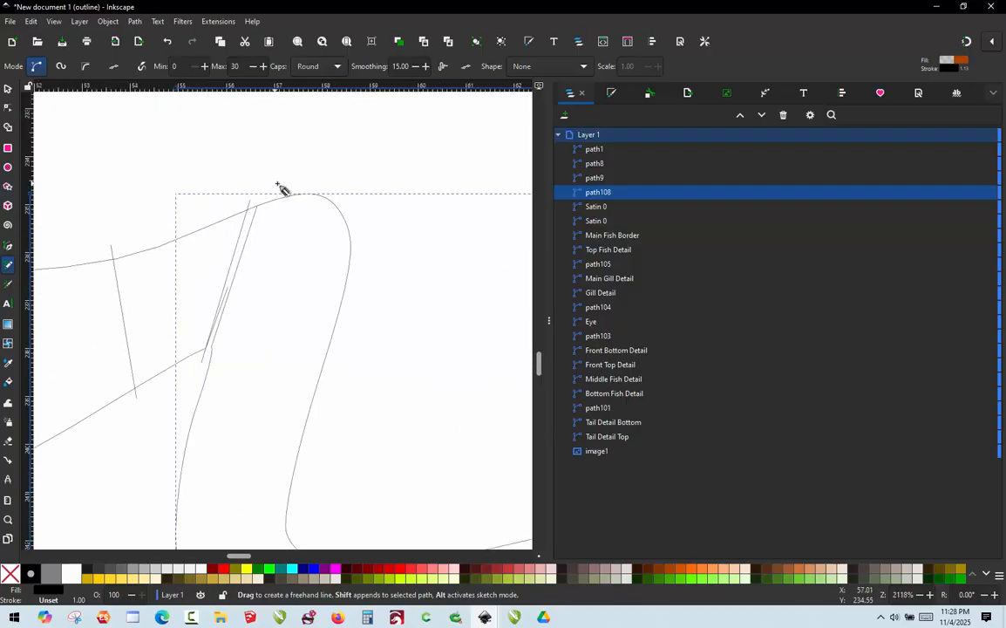
drag(284, 178, 301, 177)
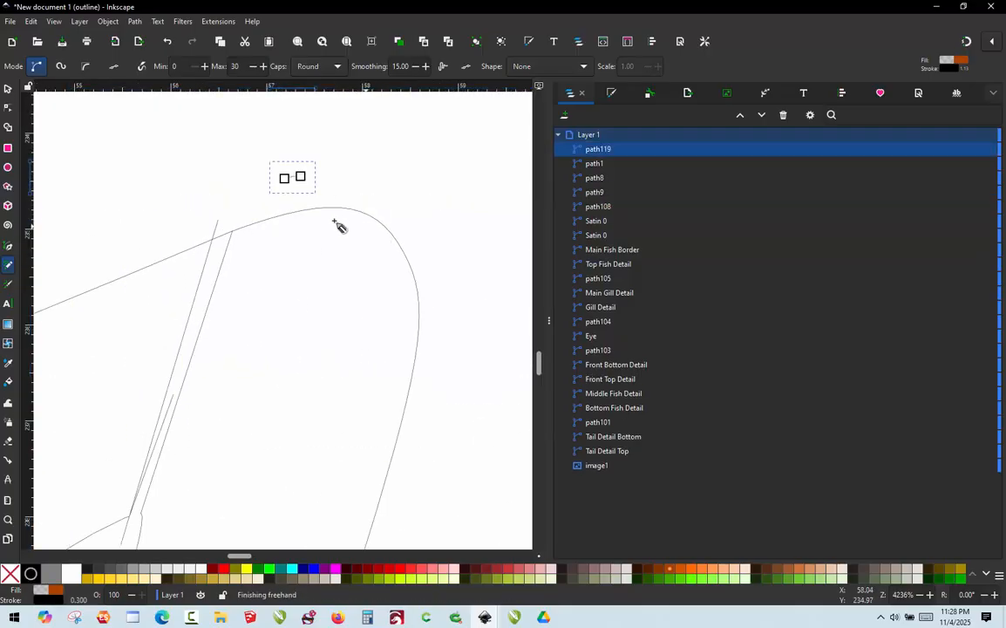
key(ctrl+z)
drag(423, 234, 423, 242)
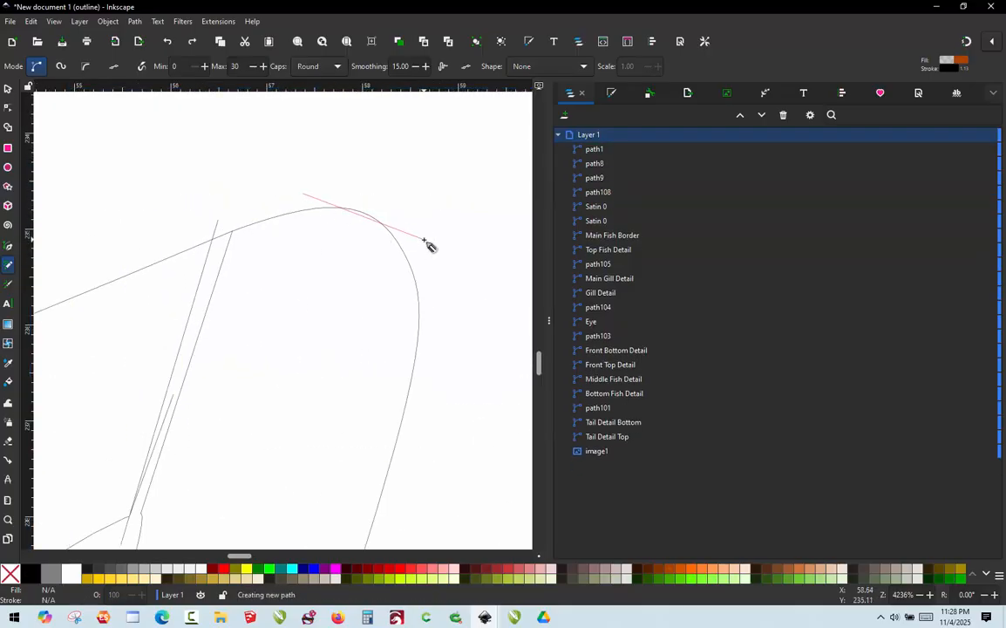
scroll(218, 159, down, 5)
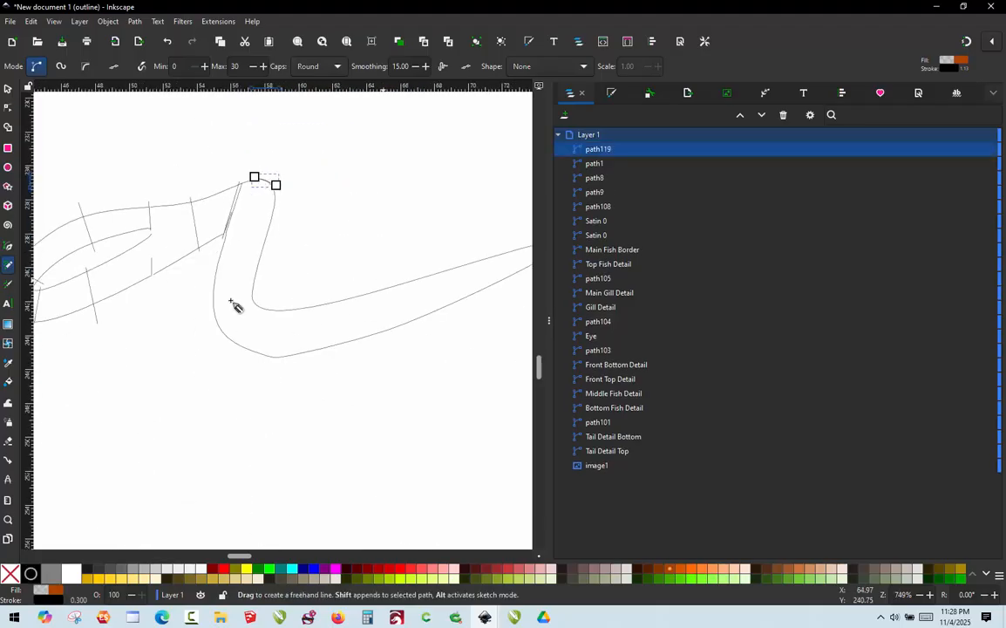
Draw a horizontal freehand rung across the stem just above its lower bend and a vertical one just past the bend
scroll(233, 305, up, 1)
scroll(238, 301, up, 1)
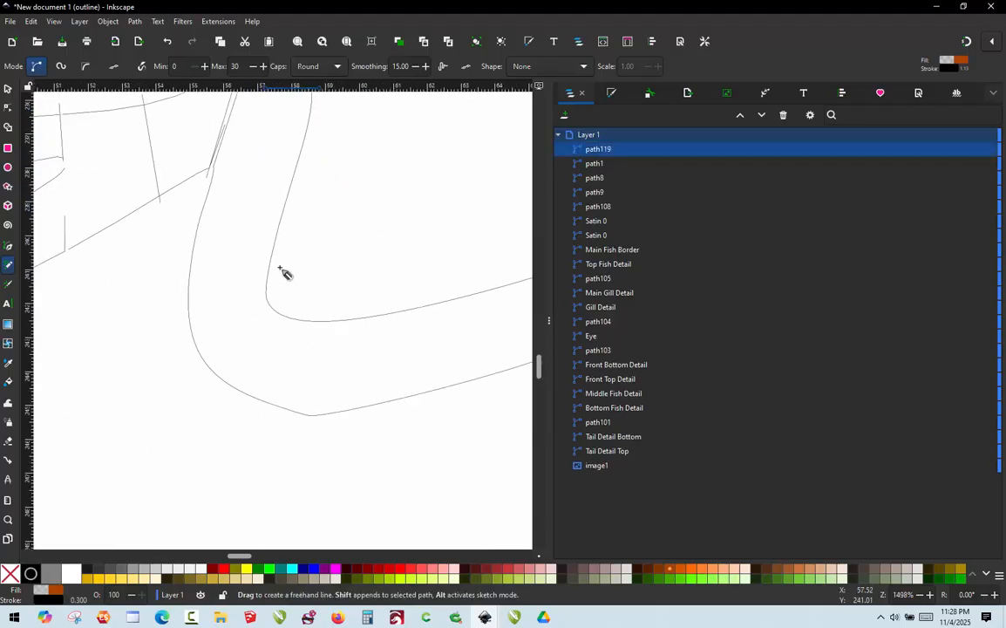
drag(286, 262, 164, 261)
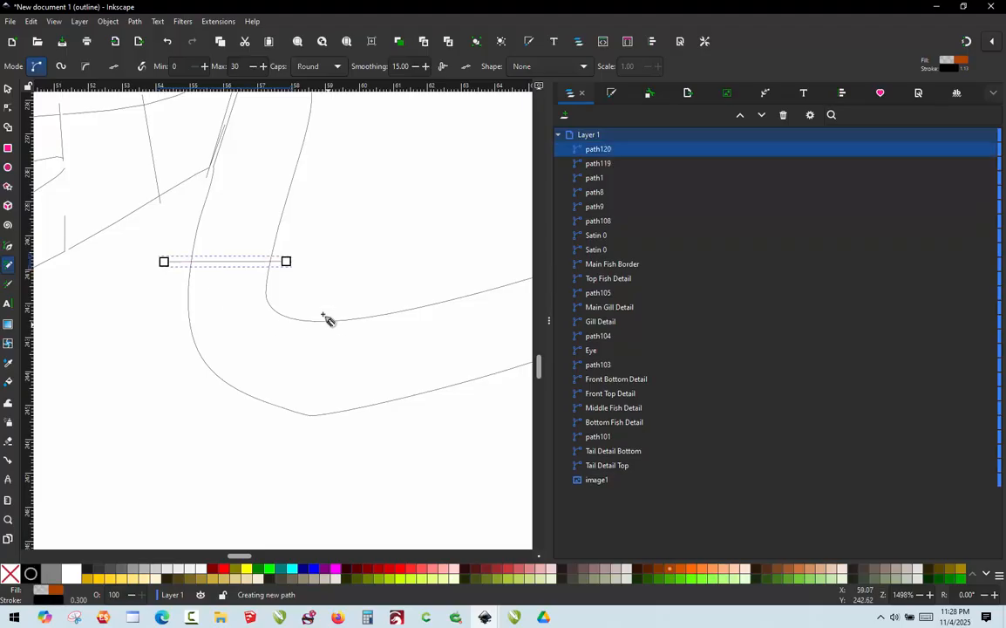
click(325, 309)
key(ctrl+z)
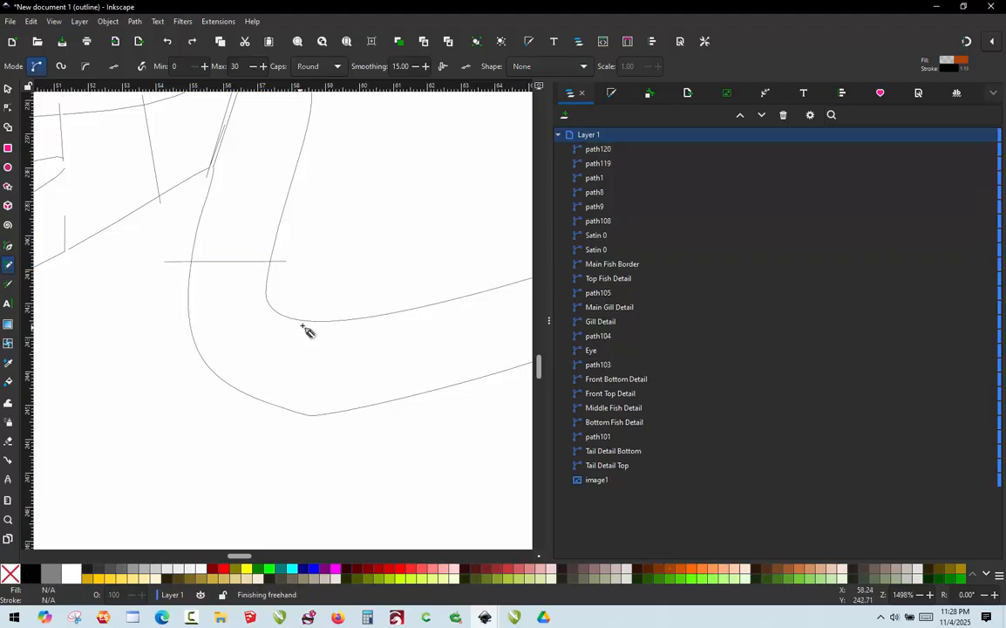
click(315, 299)
key(ctrl+z)
drag(328, 294, 328, 441)
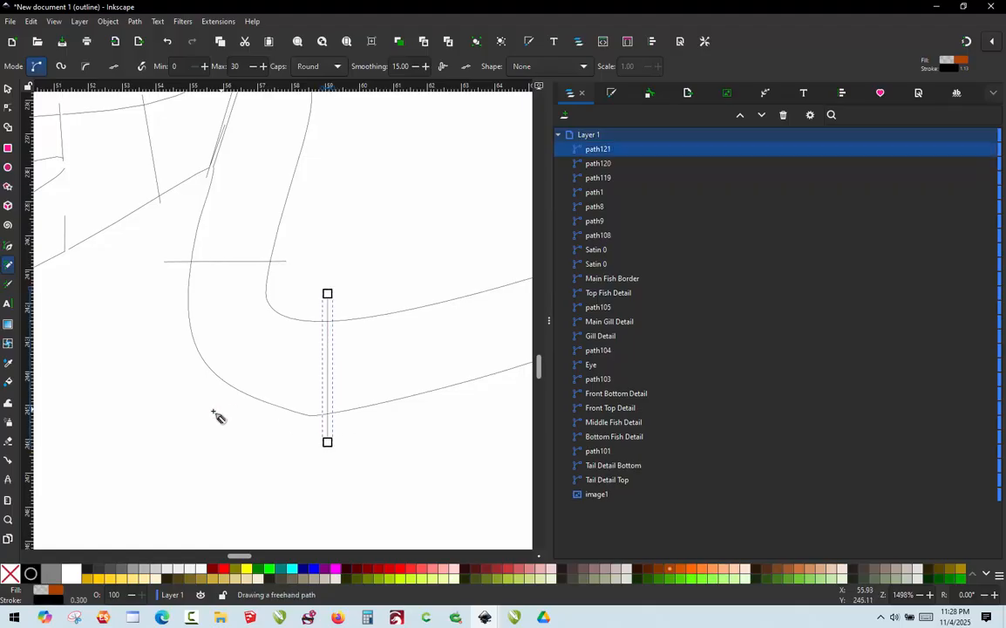
Draw a short straight freehand rung across the pointed tip of the a's tail
scroll(218, 416, down, 2)
scroll(279, 362, down, 2)
scroll(378, 353, up, 3)
scroll(434, 283, up, 3)
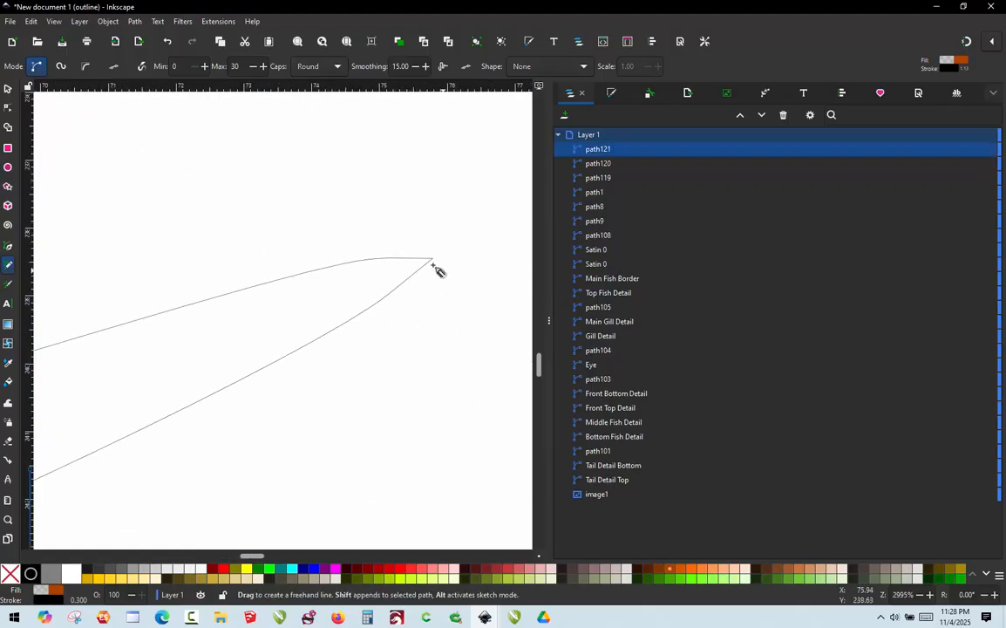
mouse_move(422, 250)
mouse_down()
mouse_move(424, 294)
mouse_move(436, 301)
mouse_up()
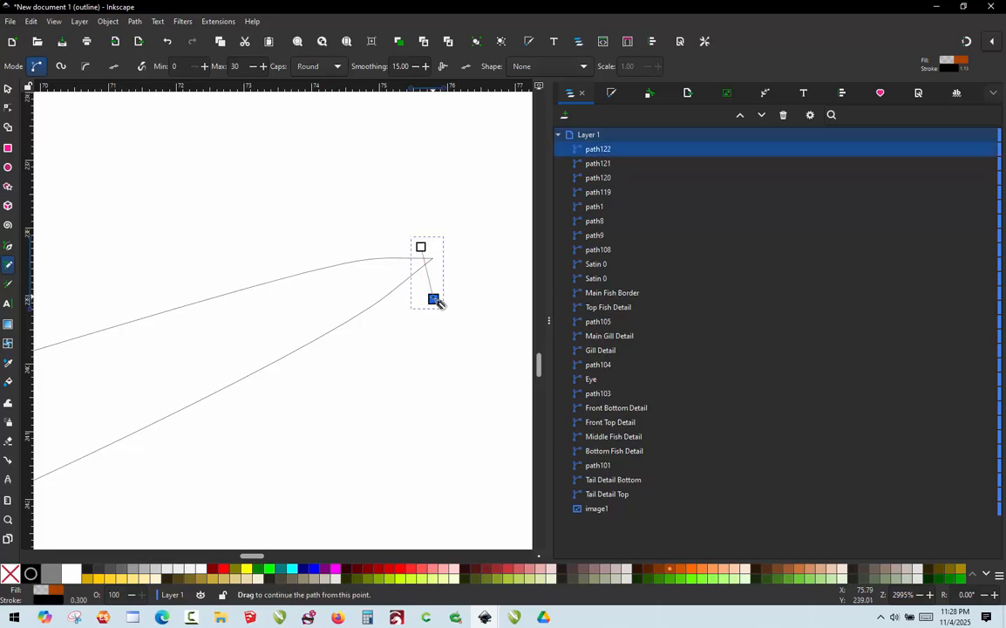
scroll(436, 305, down, 5)
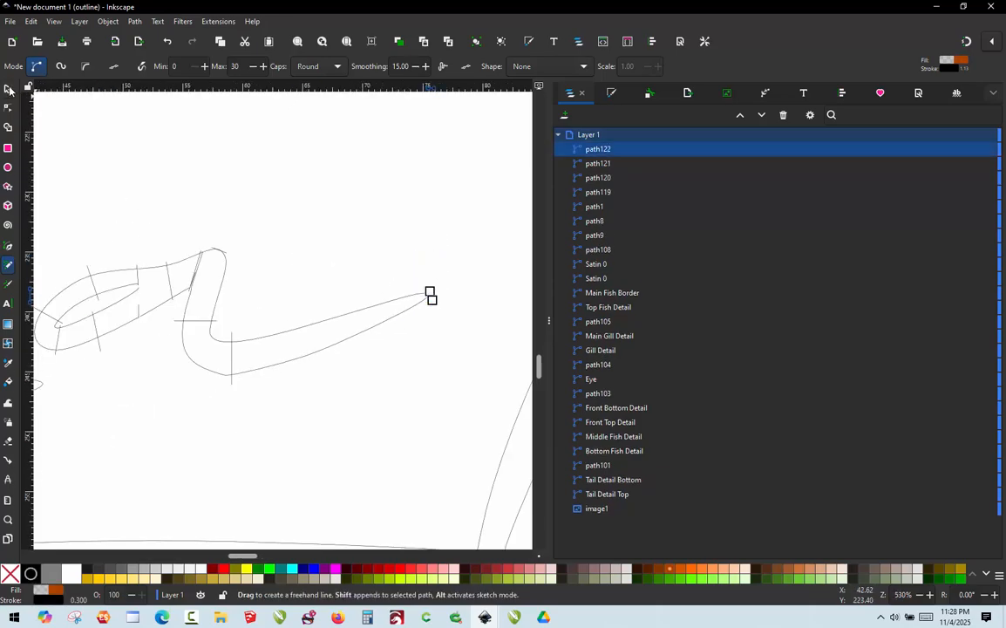
Convert the stem with its tail and four rungs with Ink/Stitch Fill to Satin at 0.00 mm pull compensation
click(8, 89)
click(484, 231)
drag(469, 213, 167, 419)
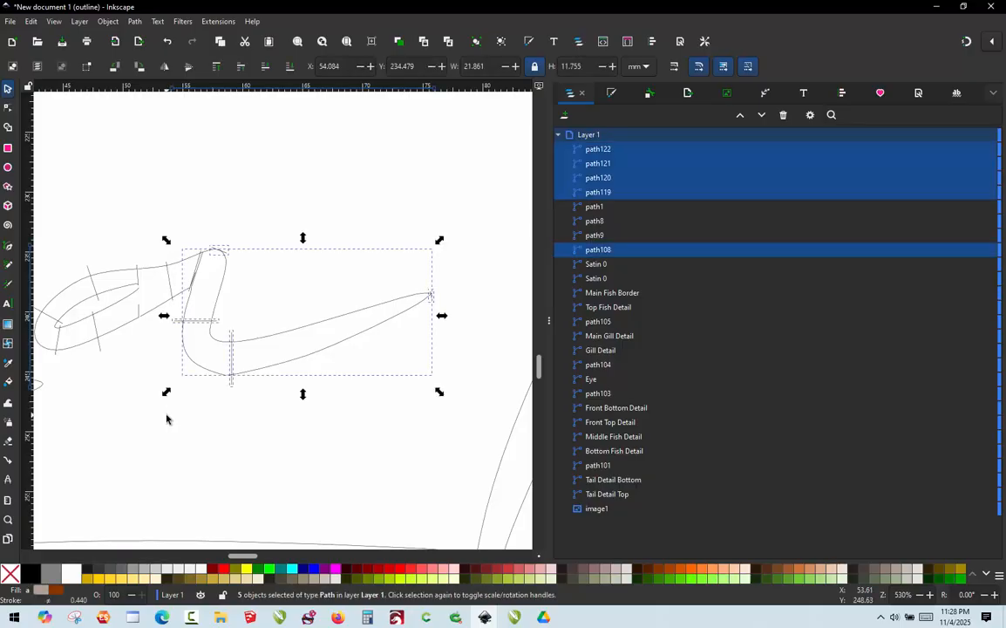
click(216, 21)
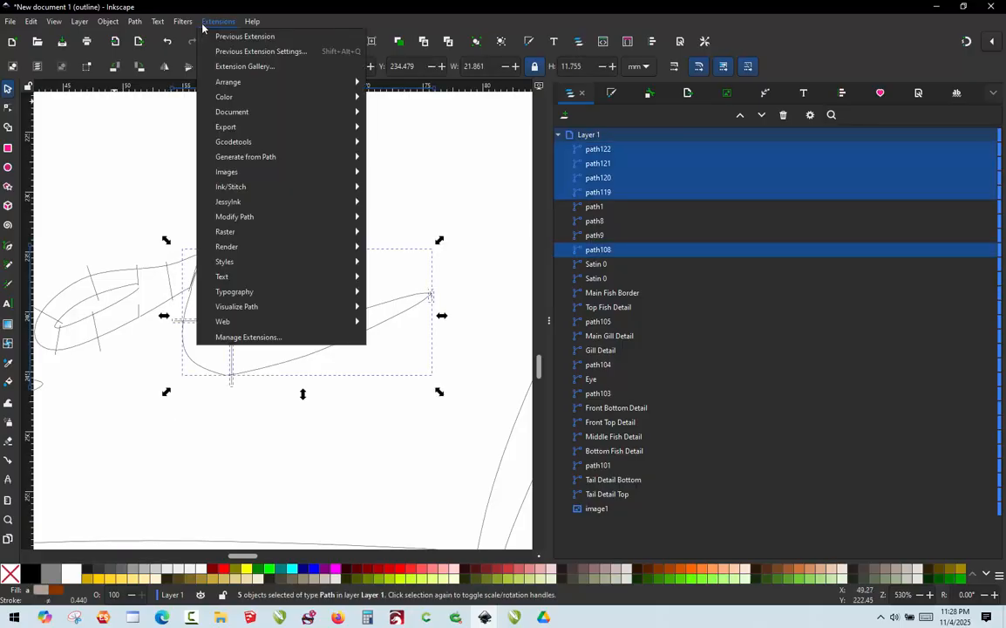
mouse_move(258, 188)
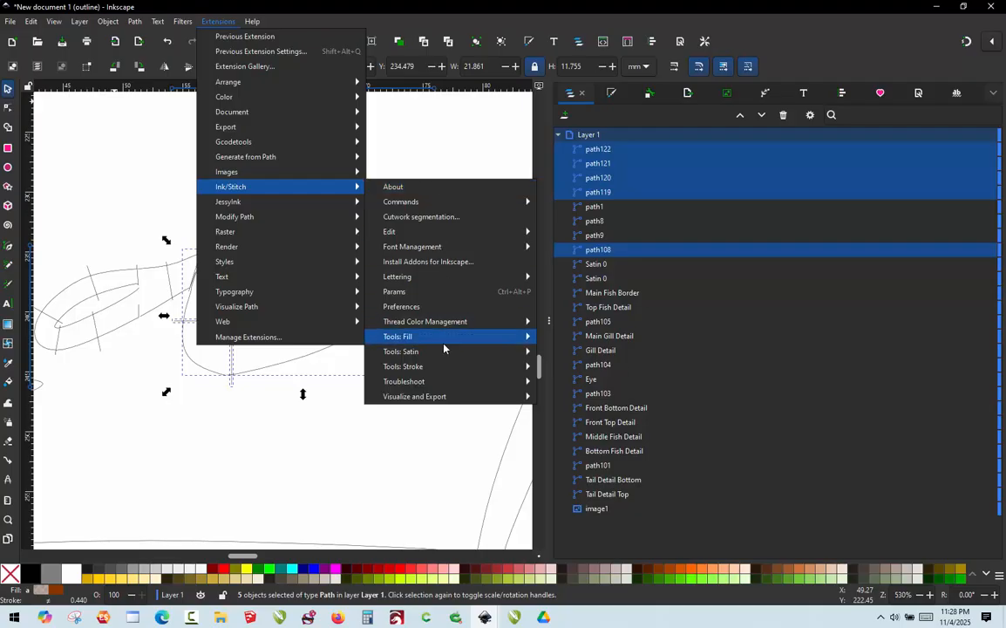
mouse_move(442, 351)
click(572, 382)
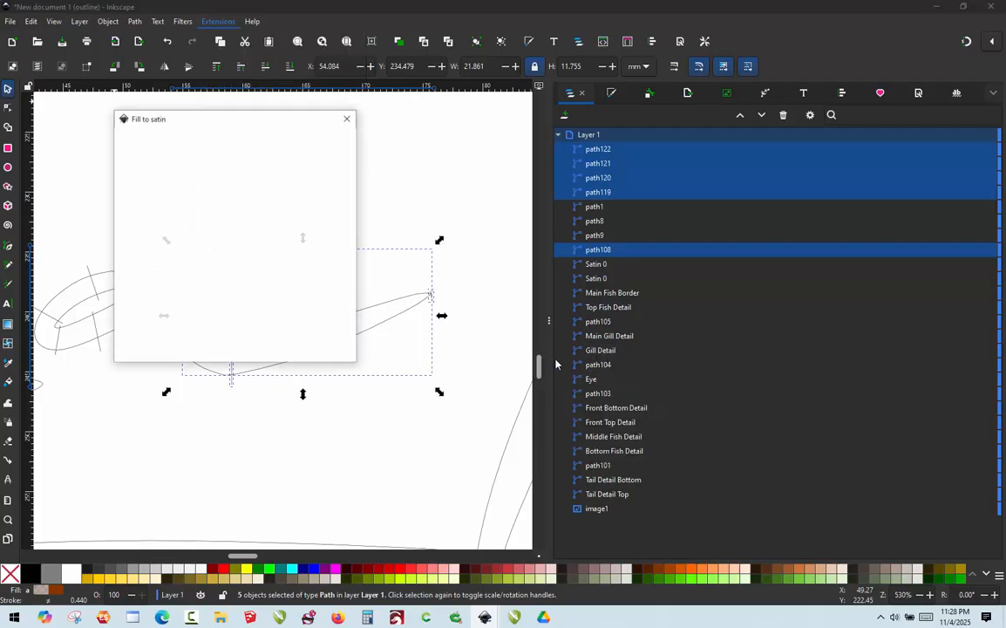
click(339, 350)
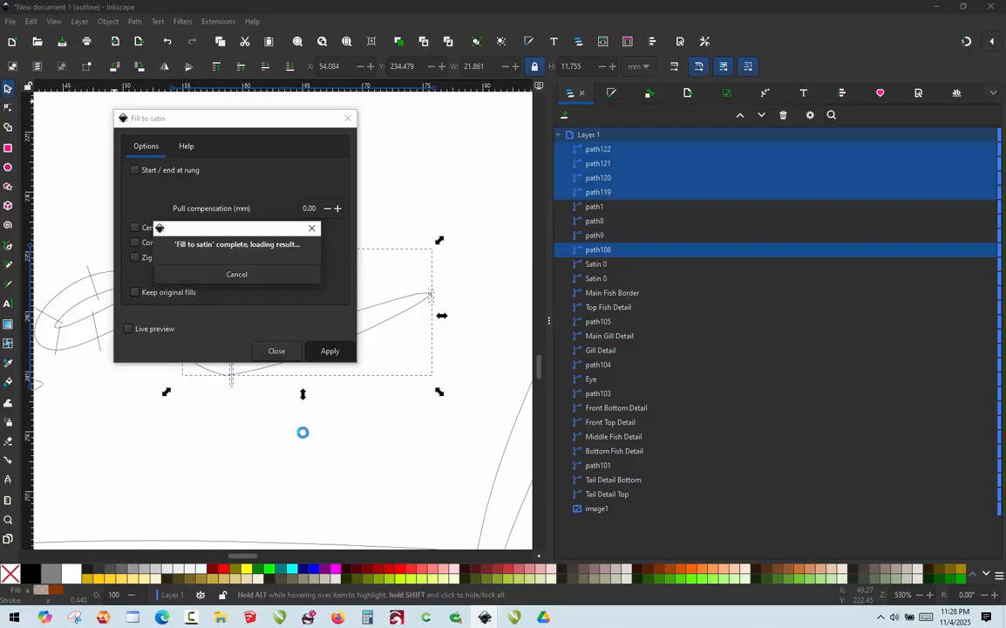
click(277, 352)
click(369, 216)
Open the loop's satin column for node editing at its upper arm beside the connecting section
scroll(374, 213, up, 4)
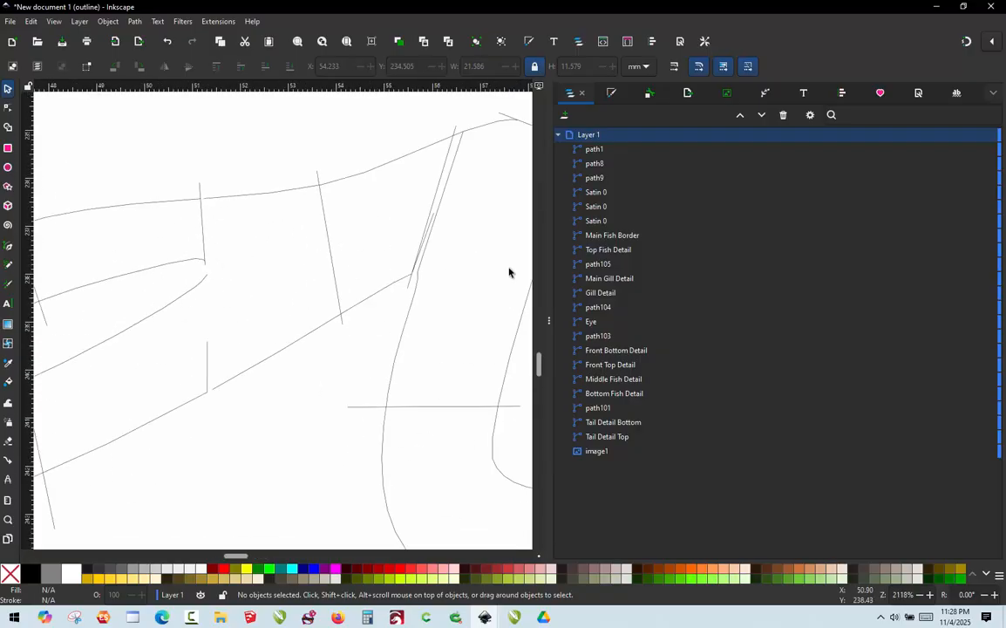
scroll(310, 262, down, 2)
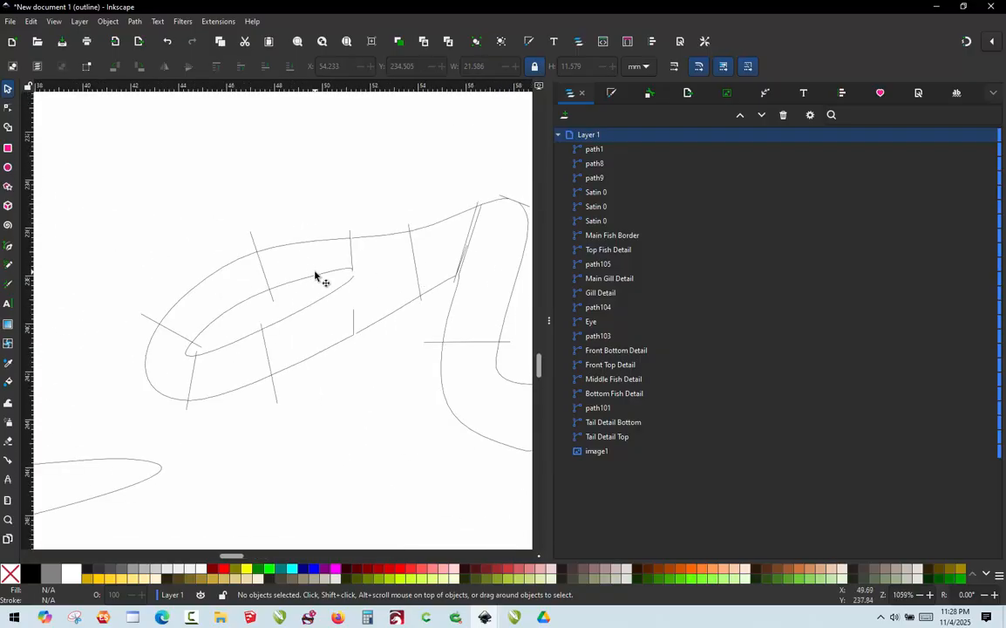
double_click(315, 276)
scroll(371, 281, up, 3)
click(319, 252)
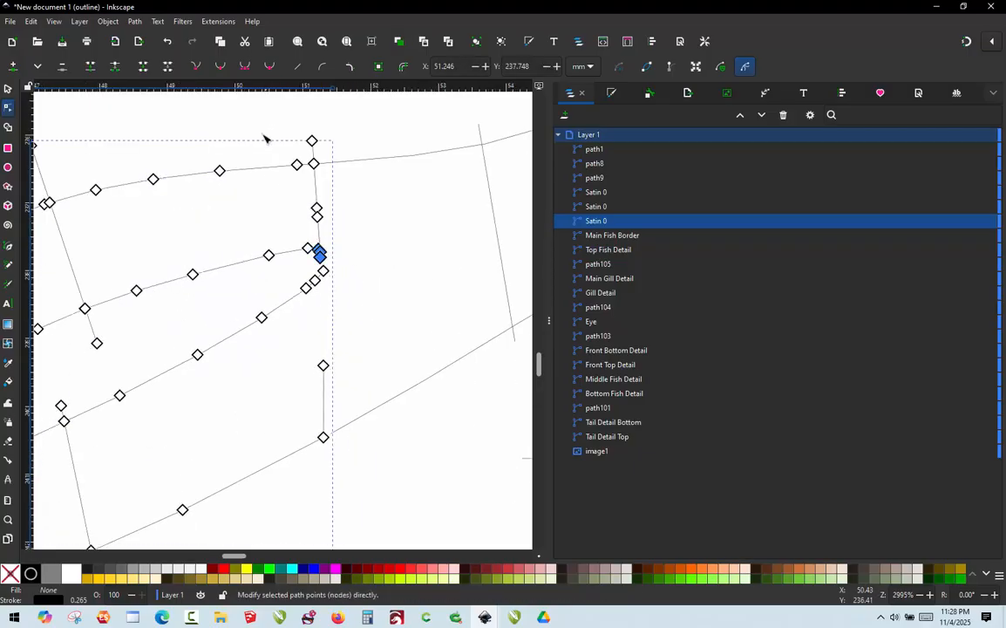
Try to move the corner node where the upper arm's outer rail meets the end rung, and undo the move
scroll(265, 137, up, 3)
scroll(441, 213, up, 3)
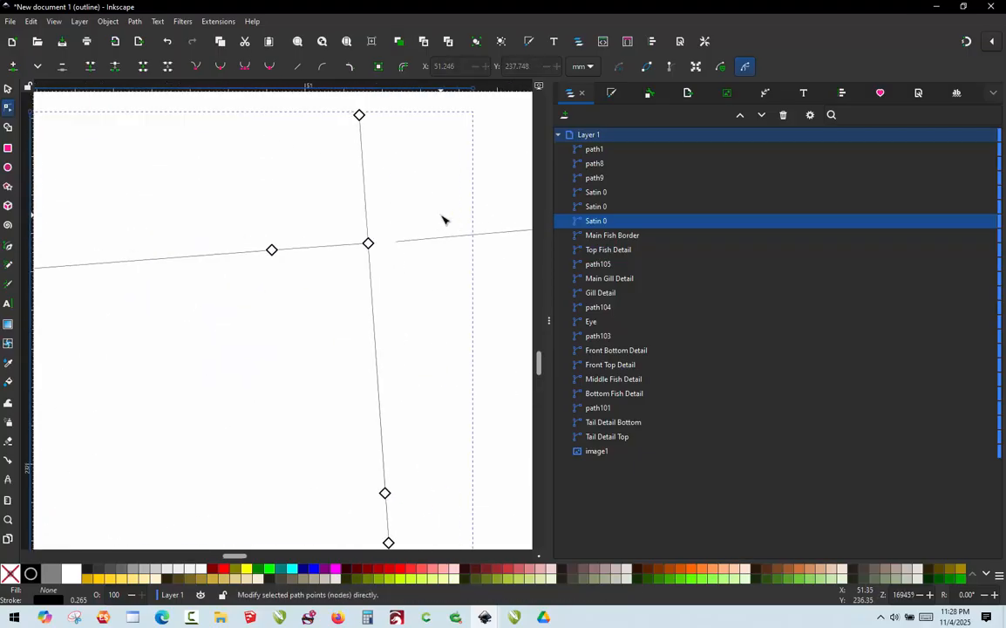
click(335, 257)
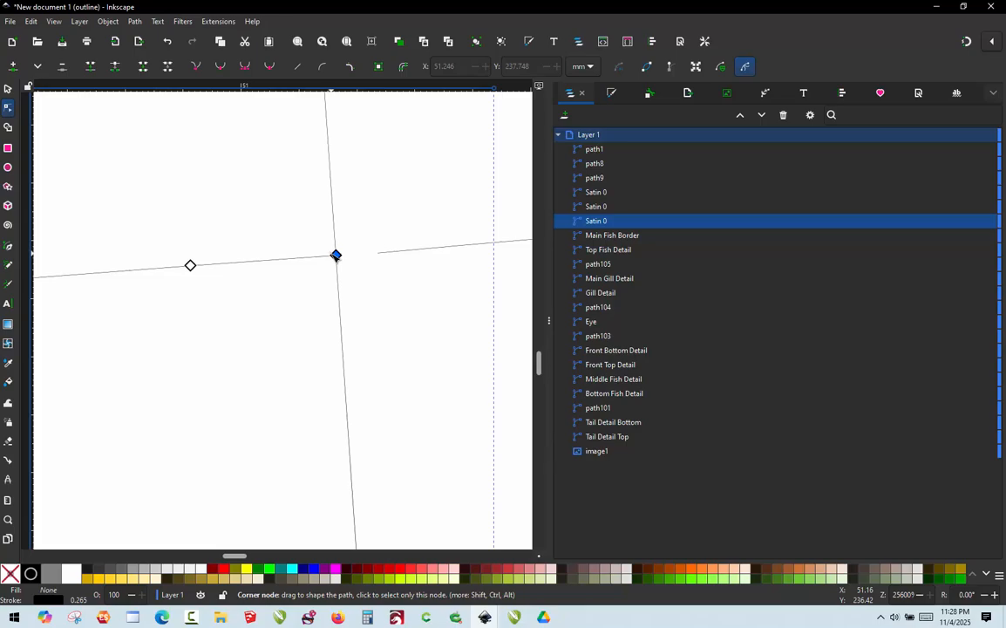
drag(335, 255, 332, 229)
scroll(266, 255, down, 1)
scroll(269, 266, down, 3)
scroll(268, 275, up, 3)
scroll(269, 248, down, 3)
key(ctrl+z)
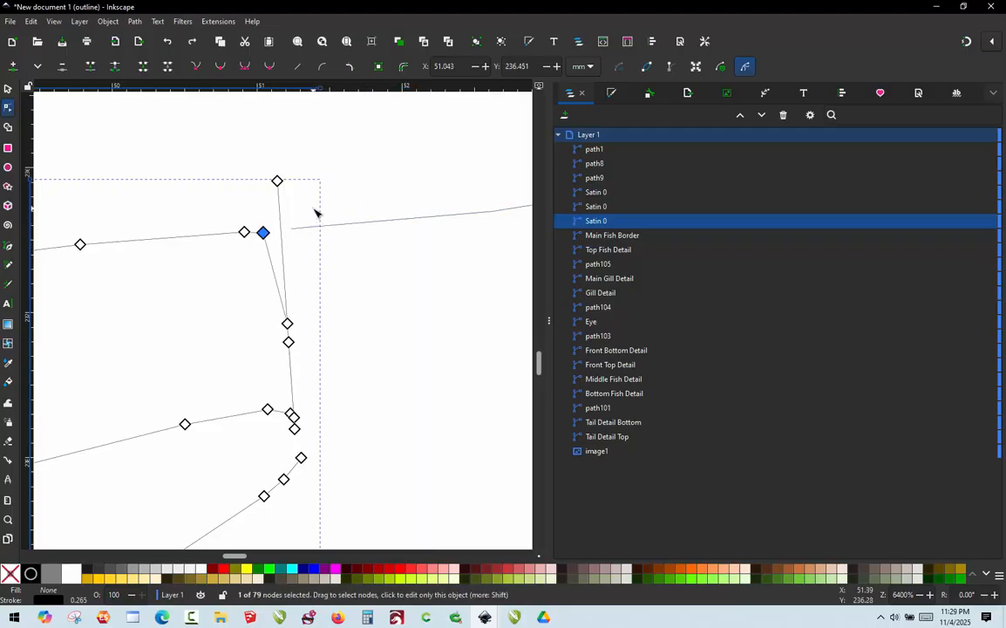
key(ctrl+z)
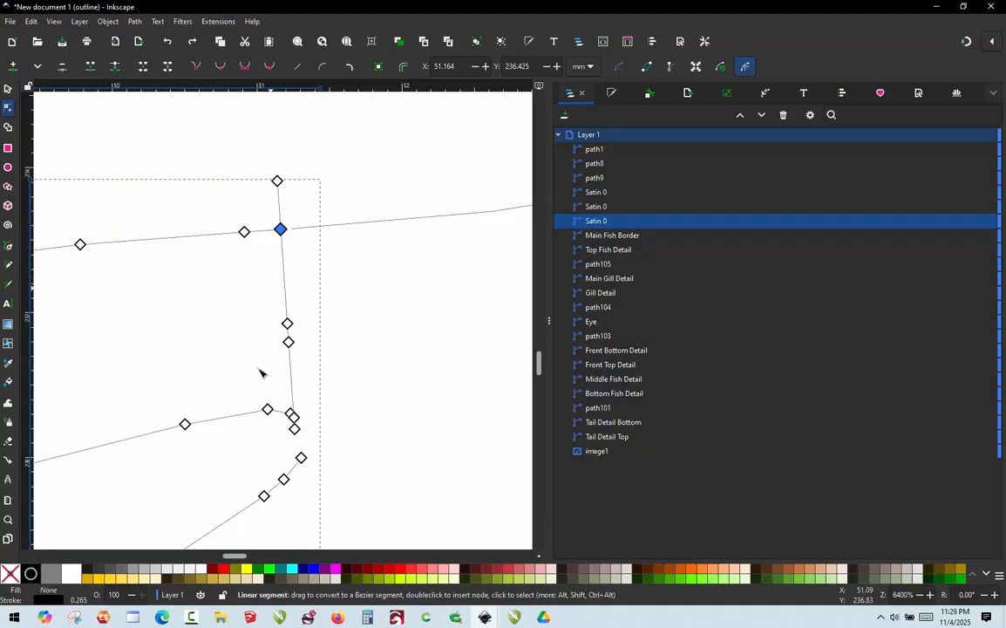
Move the upper arm's outer rail end node onto the connecting section's upper edge and swing the end rung's lower end outward
scroll(270, 431, up, 2)
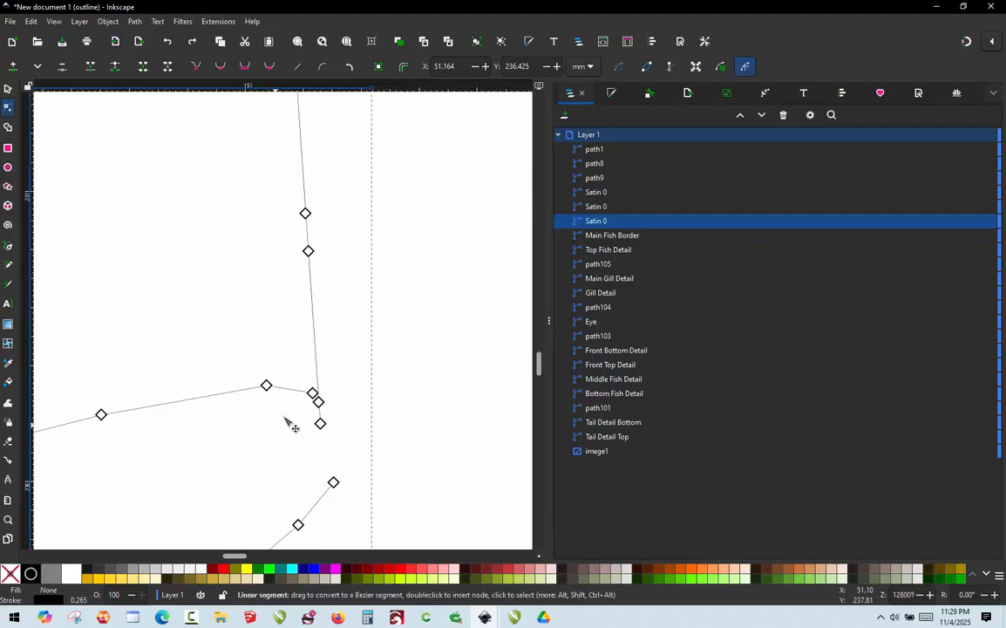
click(307, 251)
drag(308, 251, 399, 244)
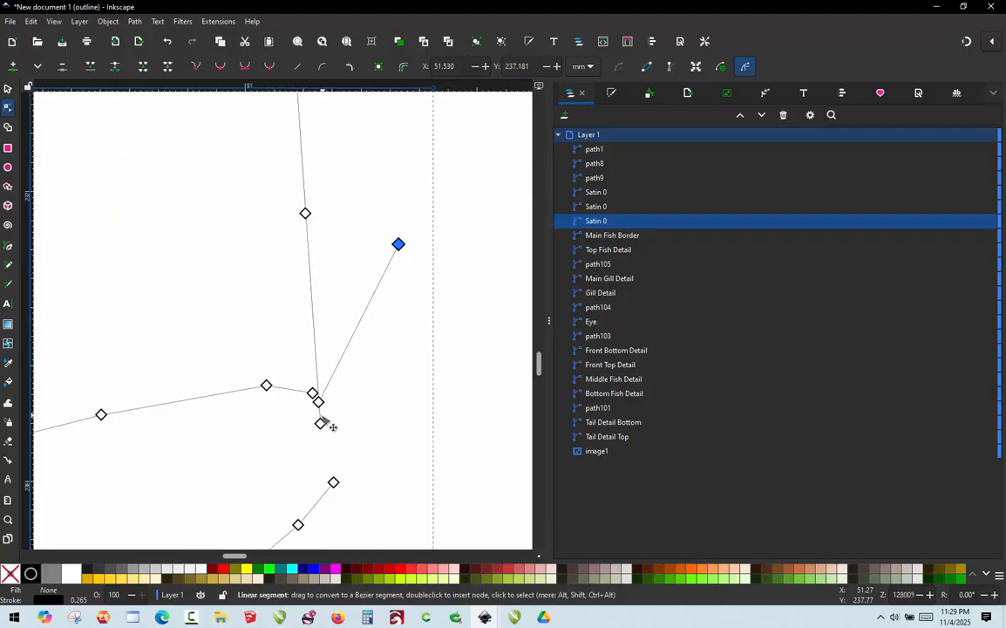
drag(321, 424, 403, 143)
scroll(334, 298, down, 2)
scroll(316, 194, up, 1)
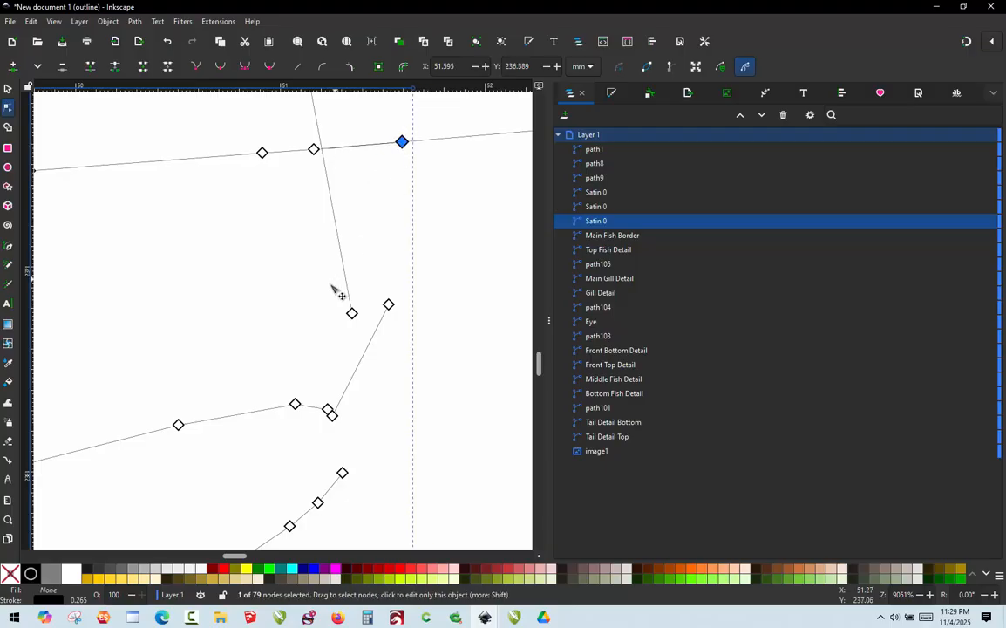
Move the upper arm's inner rail end node so the rail extends almost horizontally past the loop's cut into the connecting section
scroll(334, 286, down, 1)
shift+click(372, 300)
drag(372, 300, 385, 375)
scroll(296, 349, down, 2)
scroll(249, 362, up, 2)
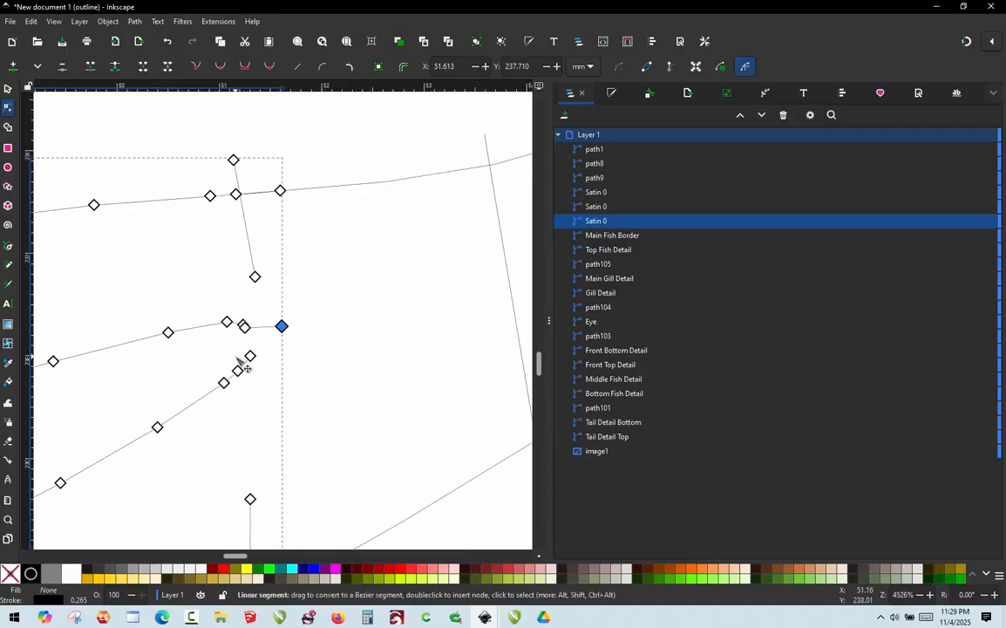
Move the lower arm's inner rail end node into the connecting section, just beneath the upper arm's inner rail end
shift+click(255, 355)
drag(256, 355, 307, 328)
scroll(254, 331, down, 2)
scroll(264, 418, down, 1)
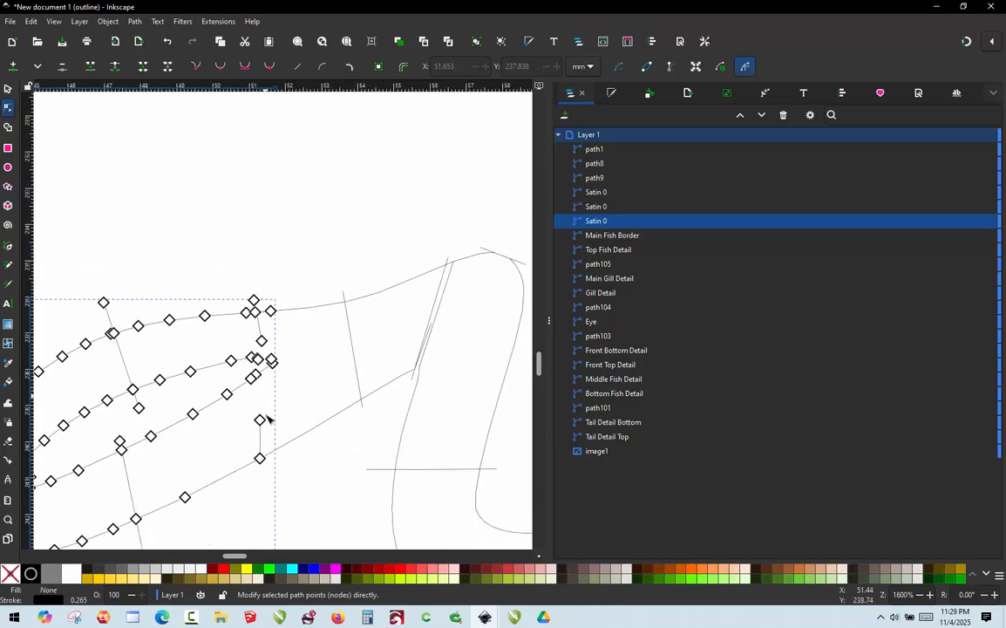
Move the upward-pointing end node of the lower arm's outer rail down onto the connecting section's lower edge to lengthen the rail
scroll(254, 460, up, 4)
click(276, 415)
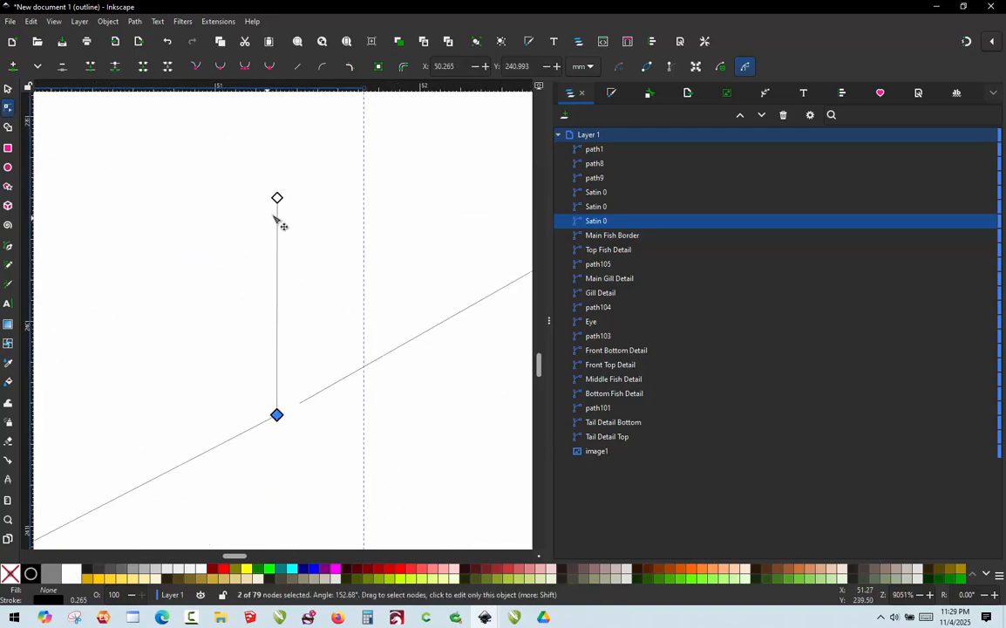
drag(278, 199, 346, 384)
scroll(345, 384, down, 2)
scroll(309, 411, down, 2)
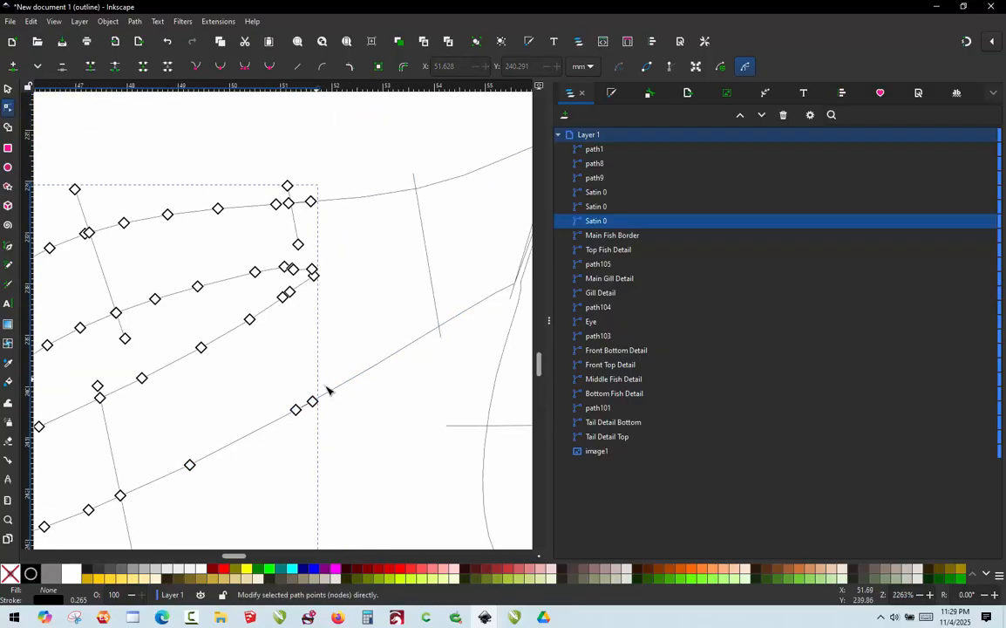
key(s)
click(354, 413)
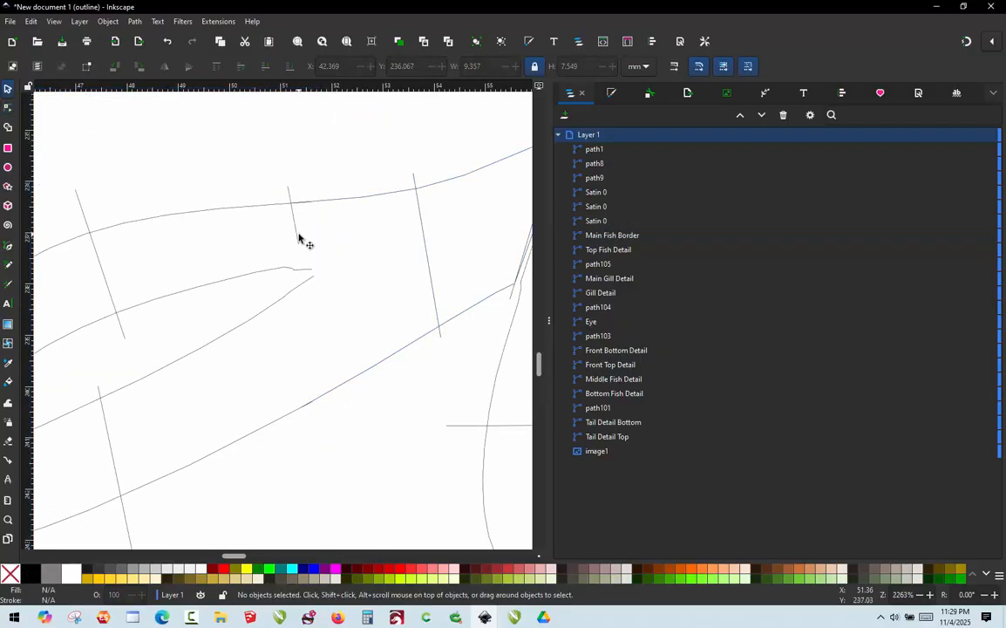
Extend the lower end of the upper arm's end rung so it crosses the inner rail
click(298, 237)
key(n)
drag(299, 243, 307, 277)
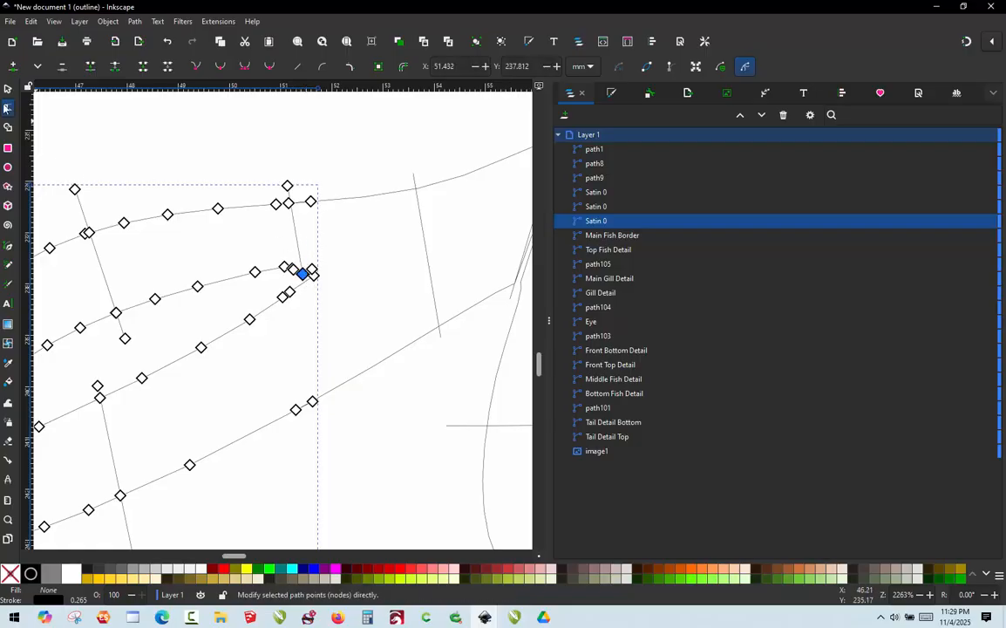
click(8, 89)
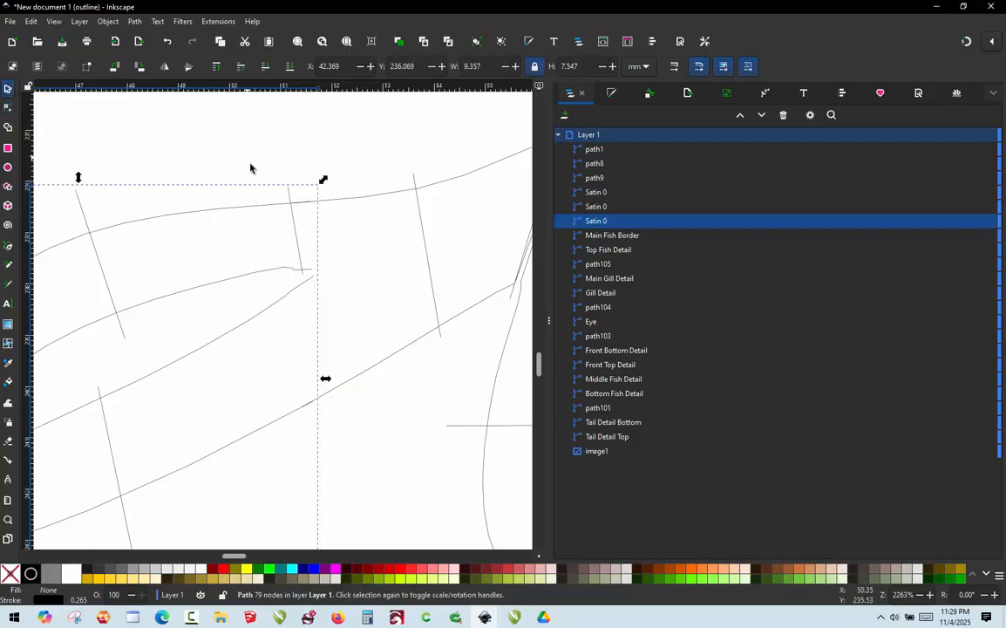
click(250, 167)
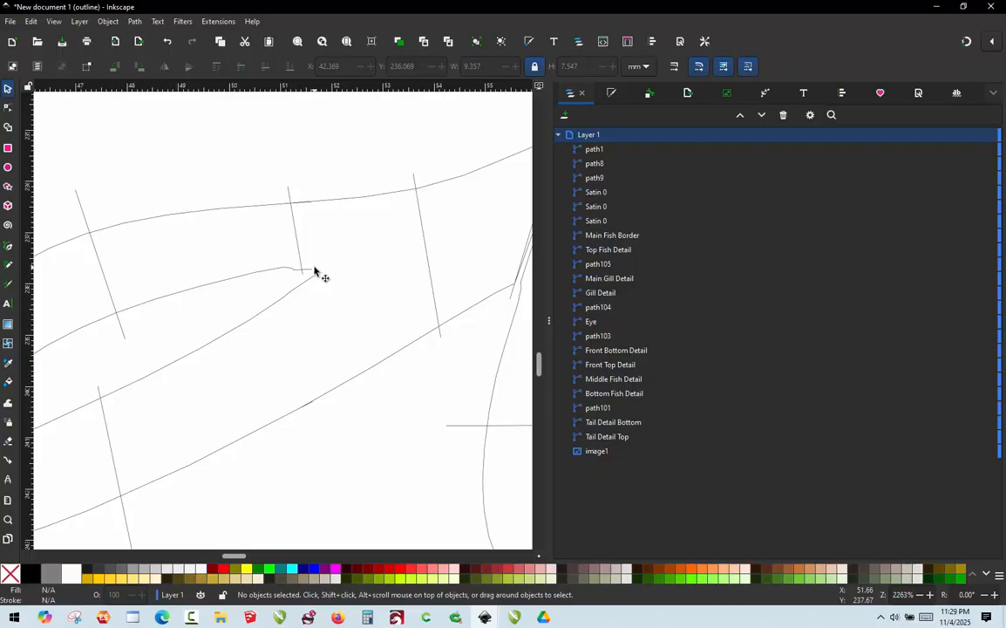
Open the connecting section's satin column for node editing and extend its upper rail end node farther along the stem's top edge
click(347, 206)
double_click(347, 206)
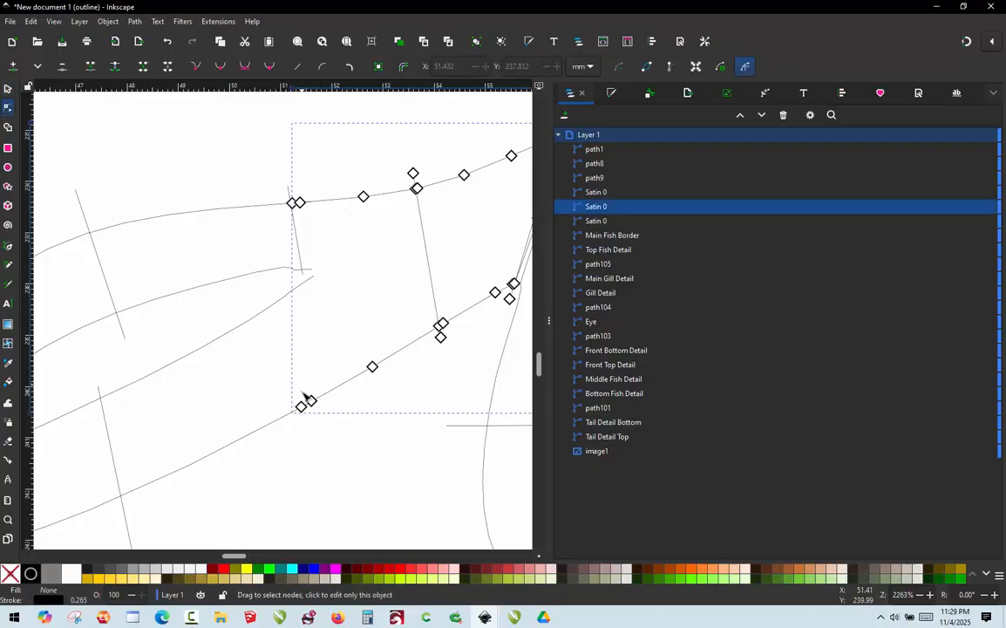
ctrl+scroll(265, 231, up, 4)
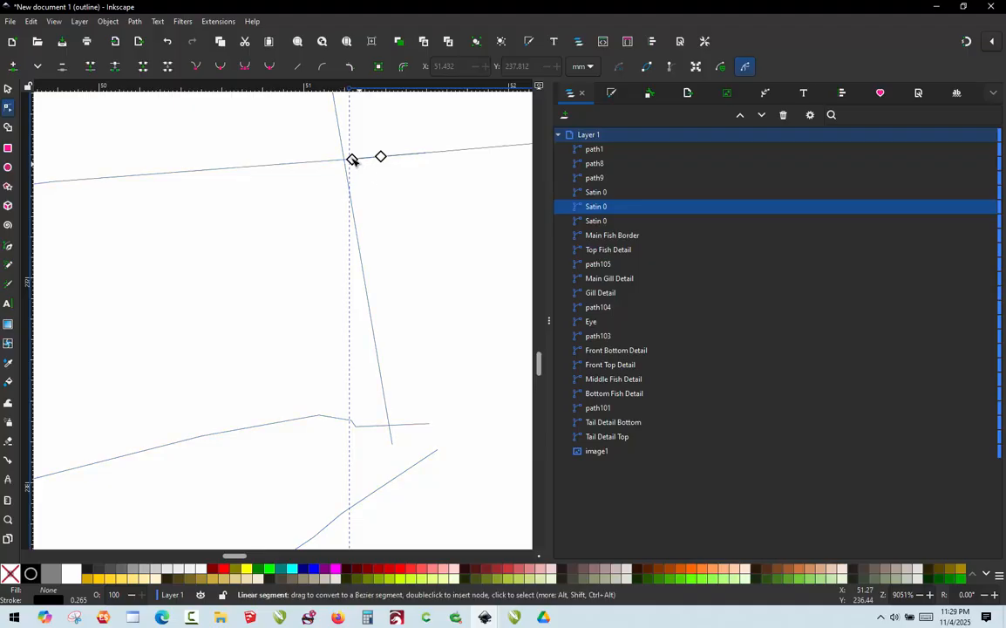
click(352, 160)
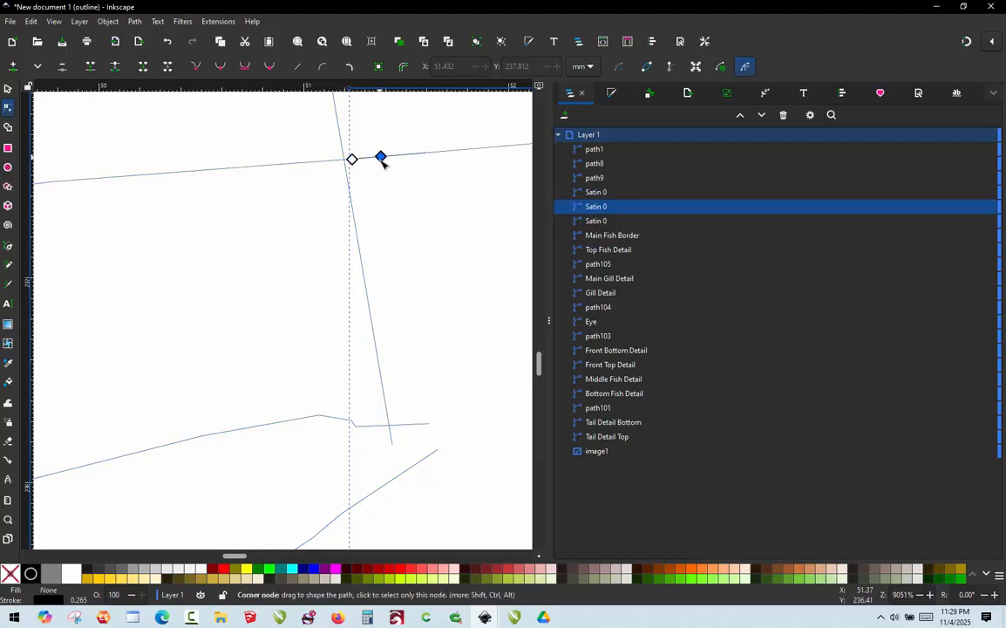
drag(381, 157, 391, 210)
ctrl+scroll(266, 201, down, 6)
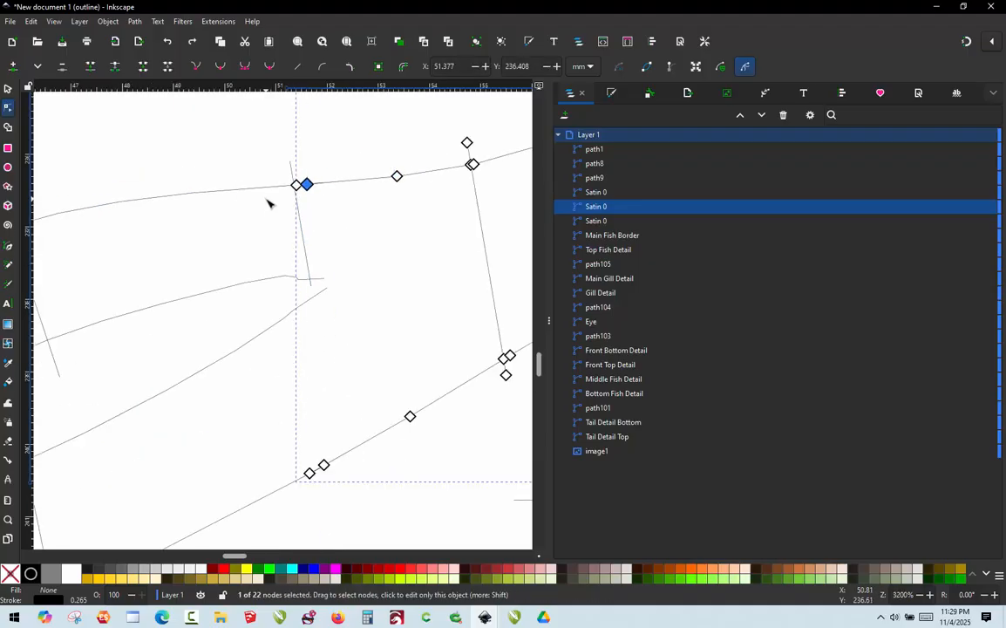
ctrl+scroll(392, 177, up, 5)
click(309, 196)
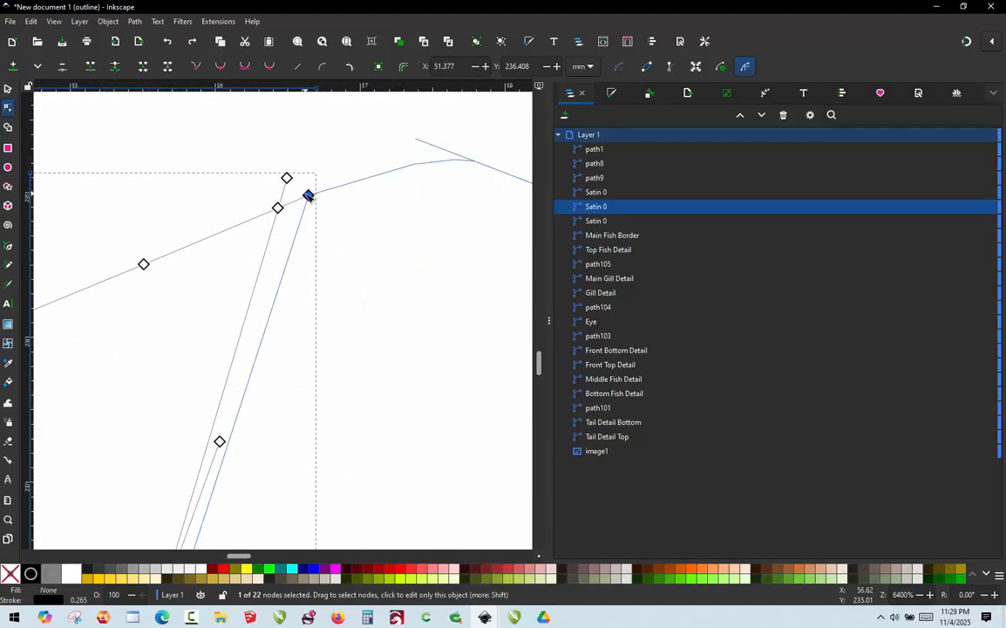
click(311, 196)
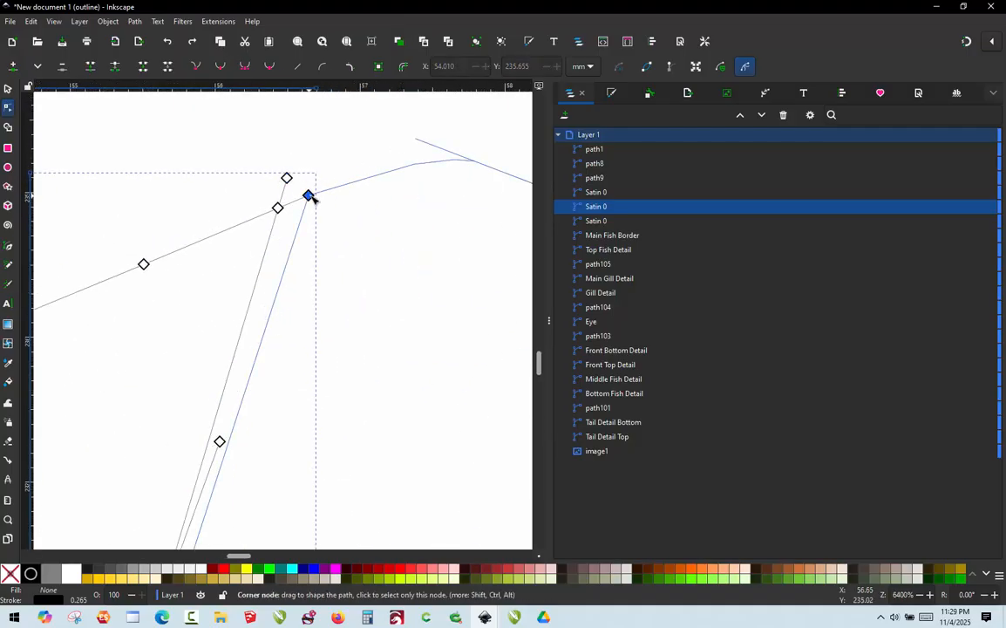
drag(312, 198, 340, 188)
ctrl+scroll(301, 161, down, 4)
Extend the connecting section's lower rail end node into the stem and remove the stray segment rising from it
ctrl+scroll(296, 165, up, 3)
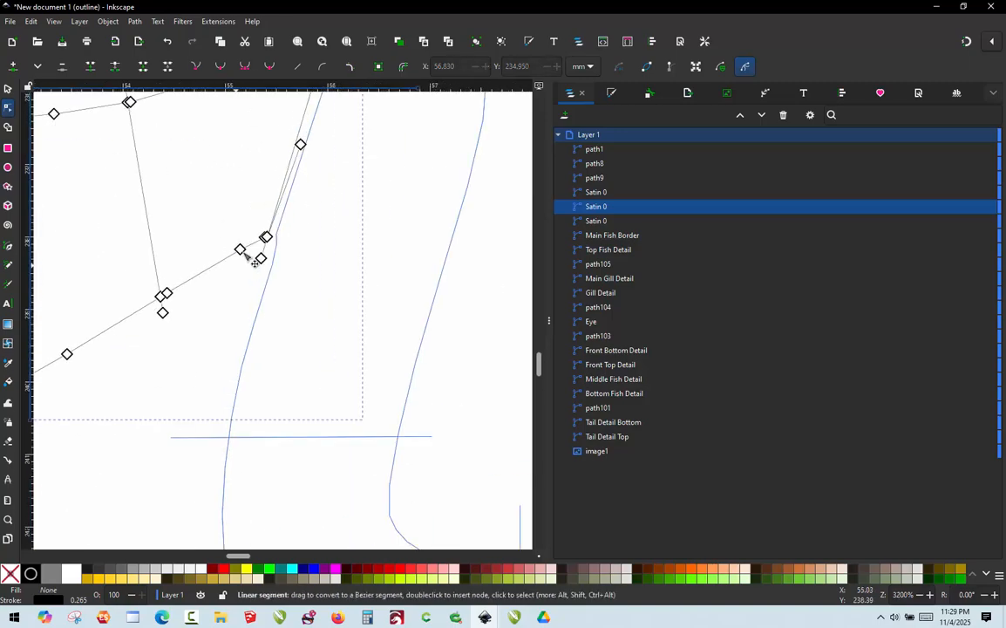
drag(283, 232, 313, 224)
ctrl+scroll(234, 266, down, 1)
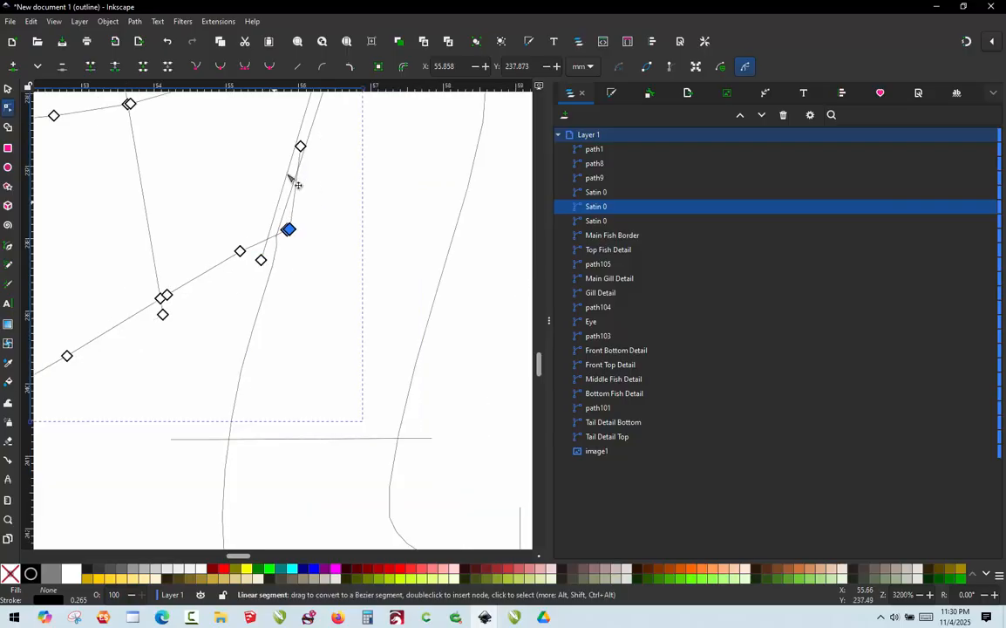
shift+click(301, 148)
drag(300, 148, 314, 218)
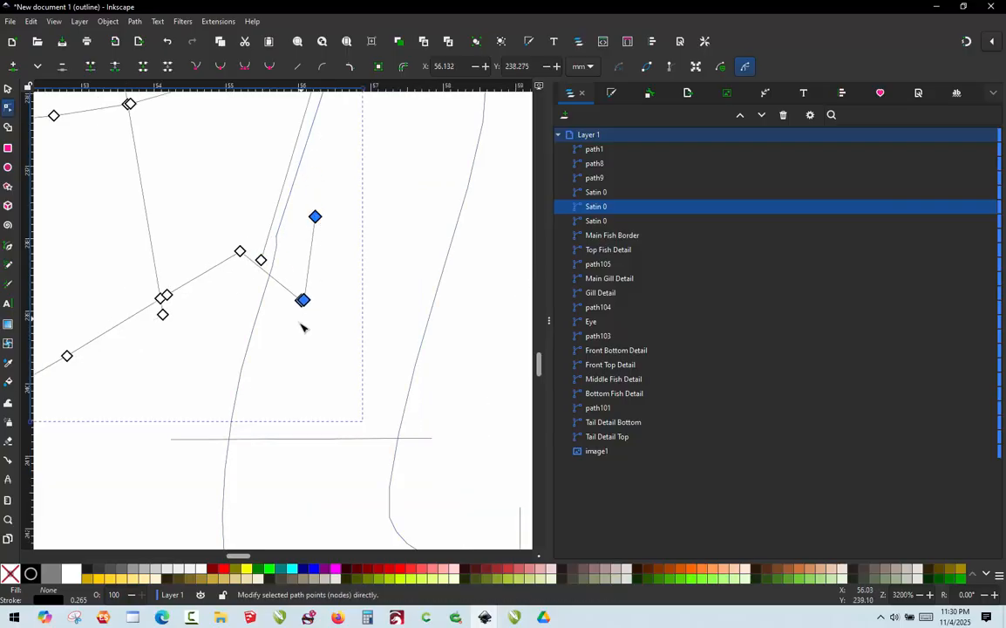
click(303, 301)
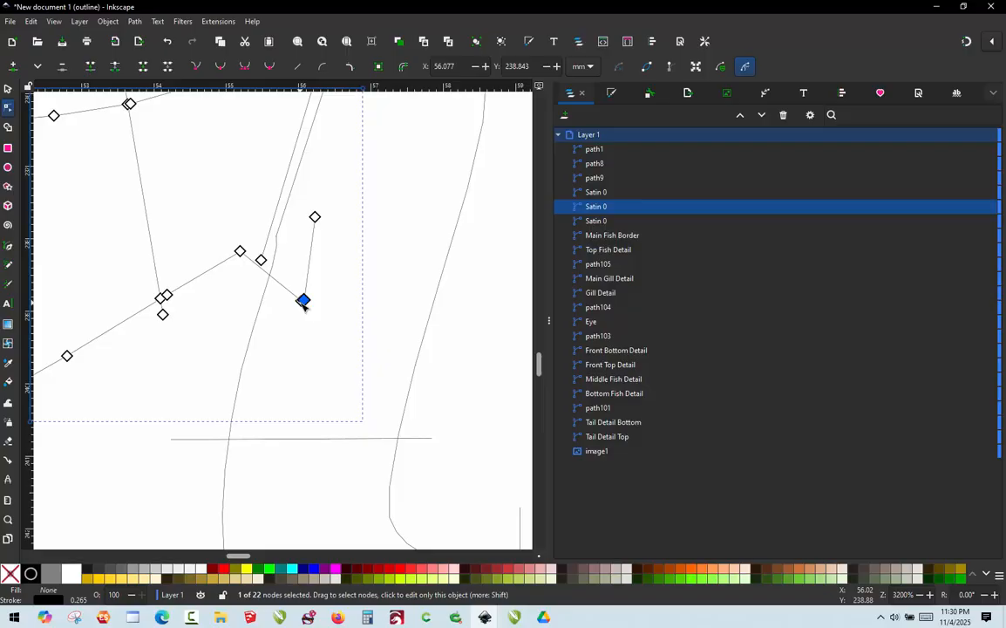
drag(302, 302, 298, 231)
scroll(294, 270, down, 4)
scroll(305, 248, up, 2)
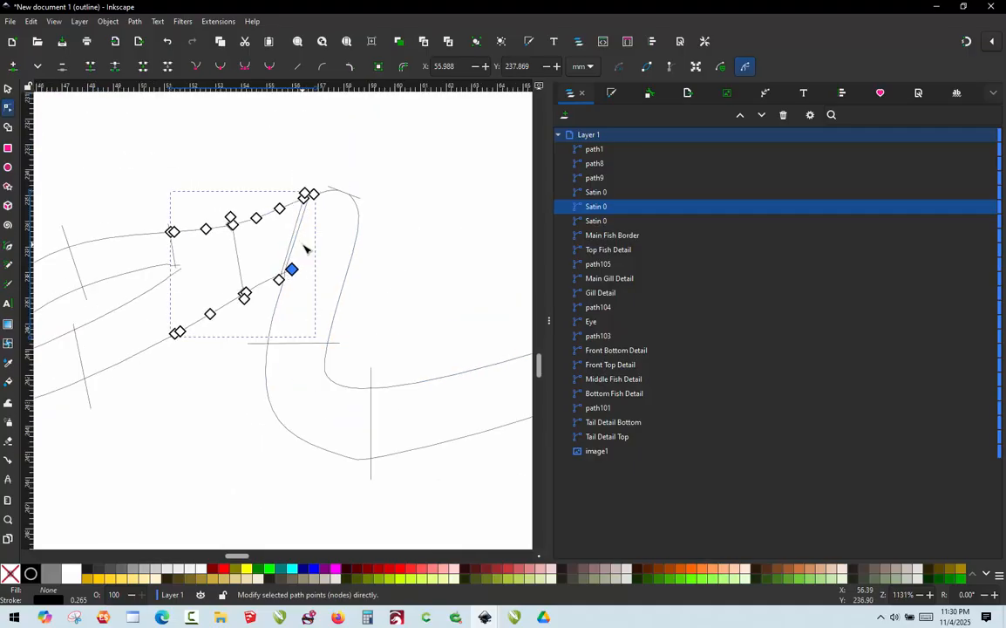
key(space)
click(232, 160)
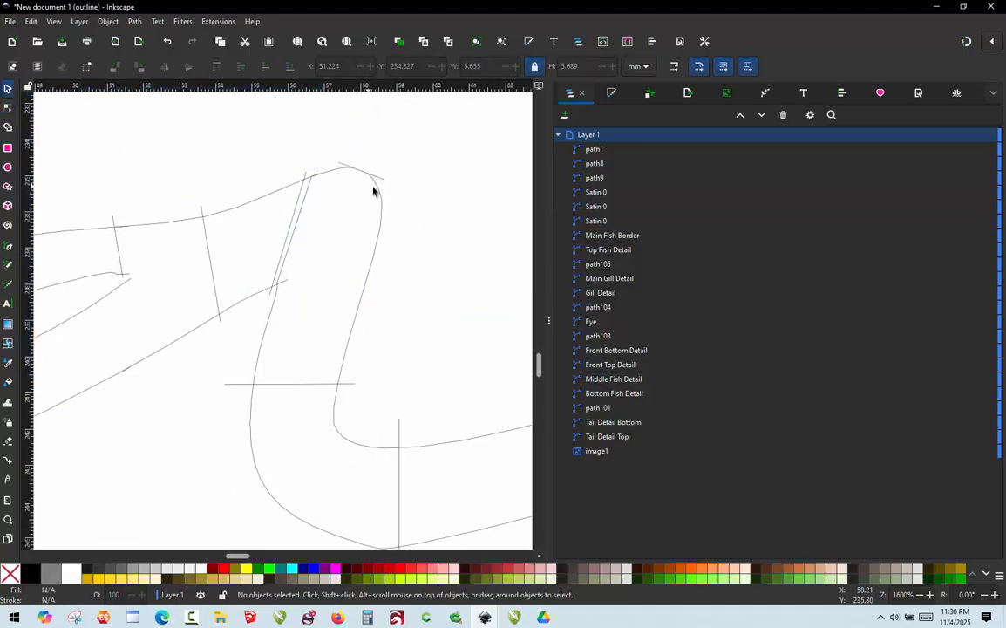
double_click(376, 190)
scroll(308, 179, up, 4)
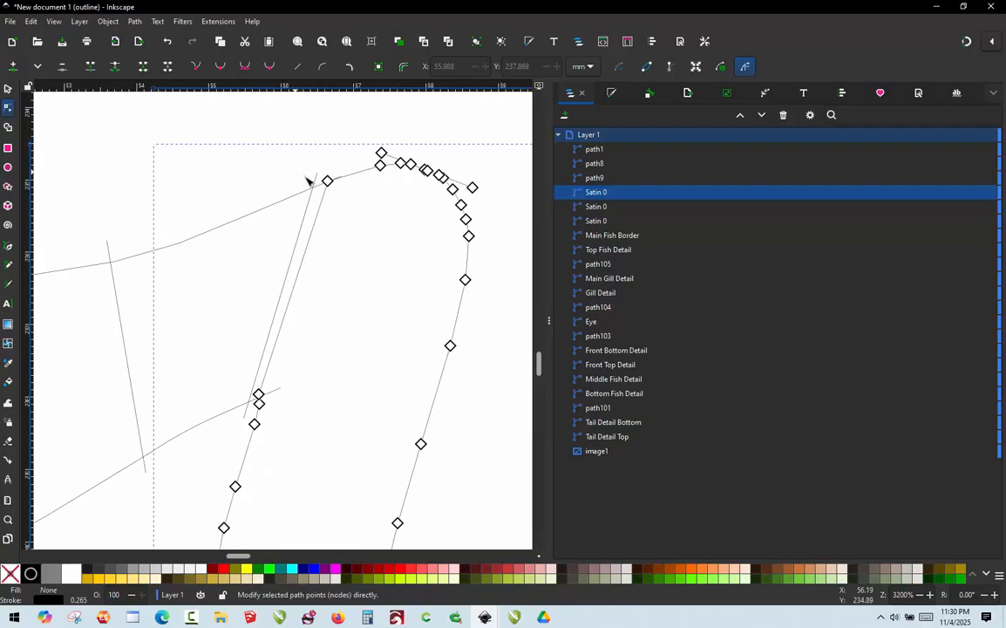
scroll(334, 187, down, 4)
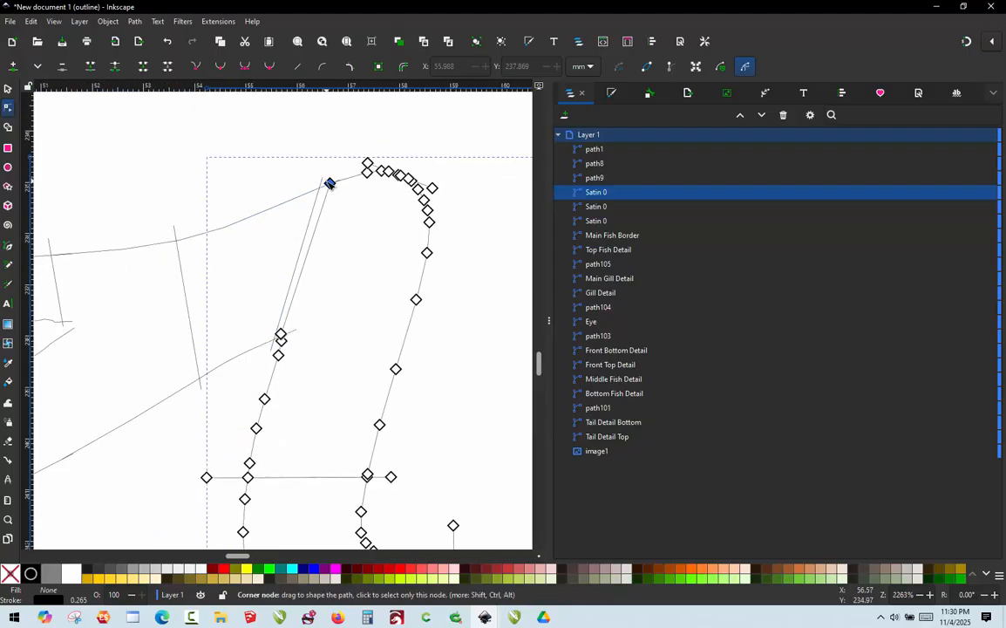
click(8, 90)
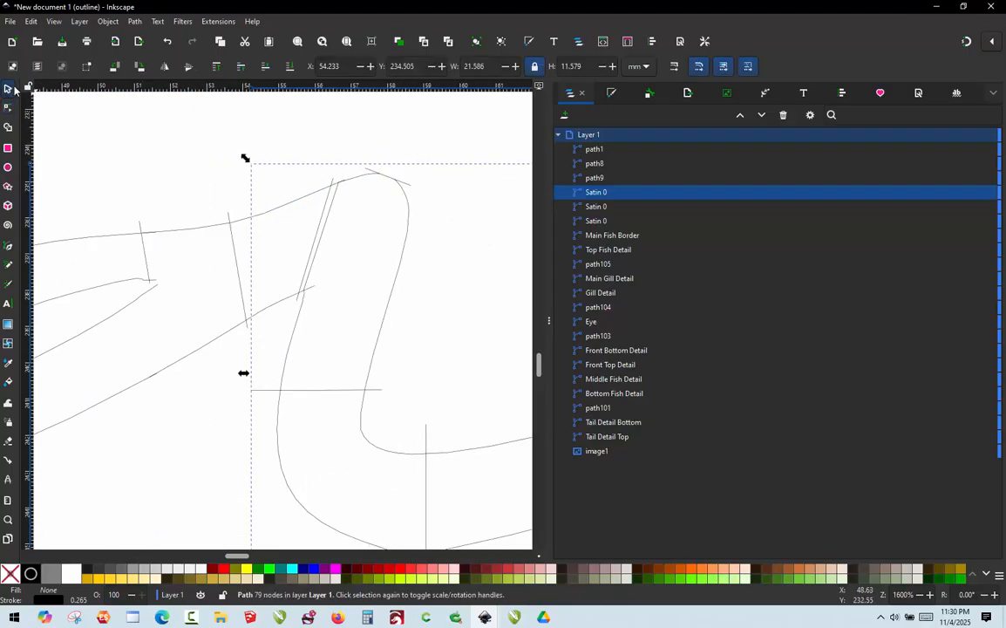
click(161, 156)
Preview the stitches of the letter a's three satin columns together in the embroidery parameters and apply the settings as they are
scroll(321, 231, down, 5)
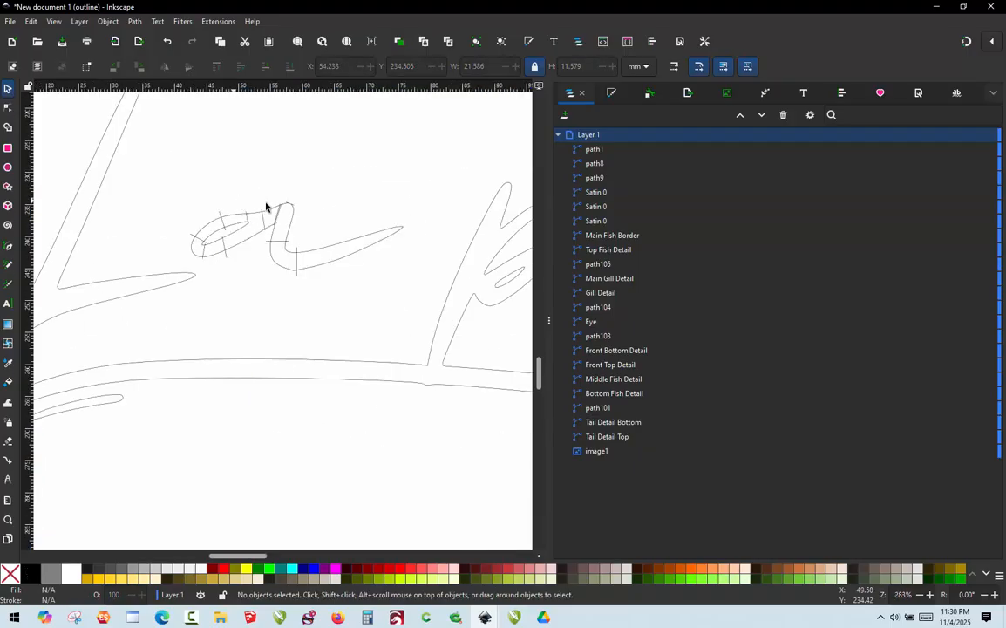
drag(448, 161, 160, 292)
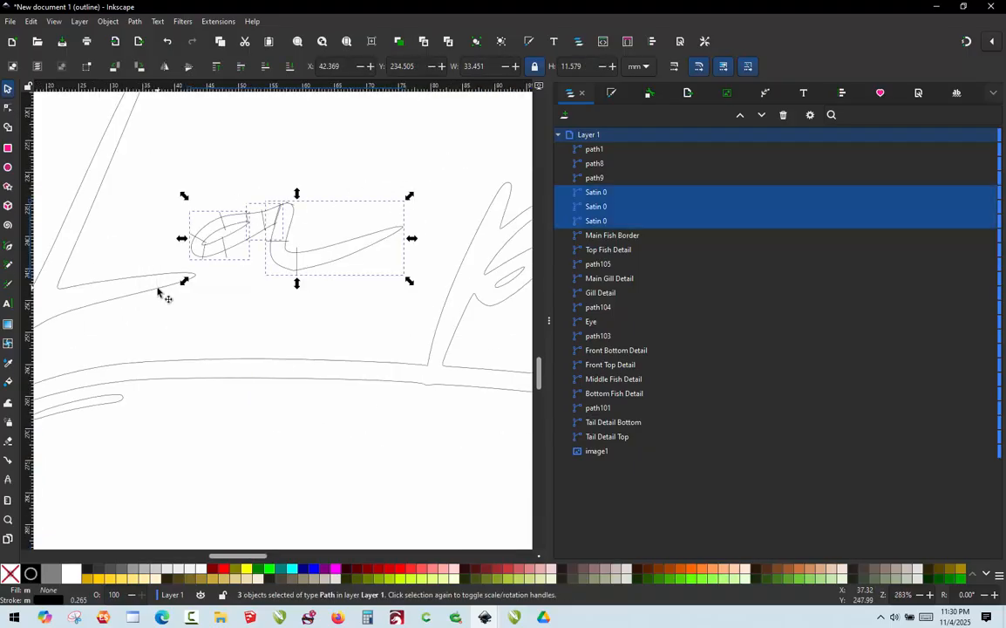
key(ctrl+alt+p)
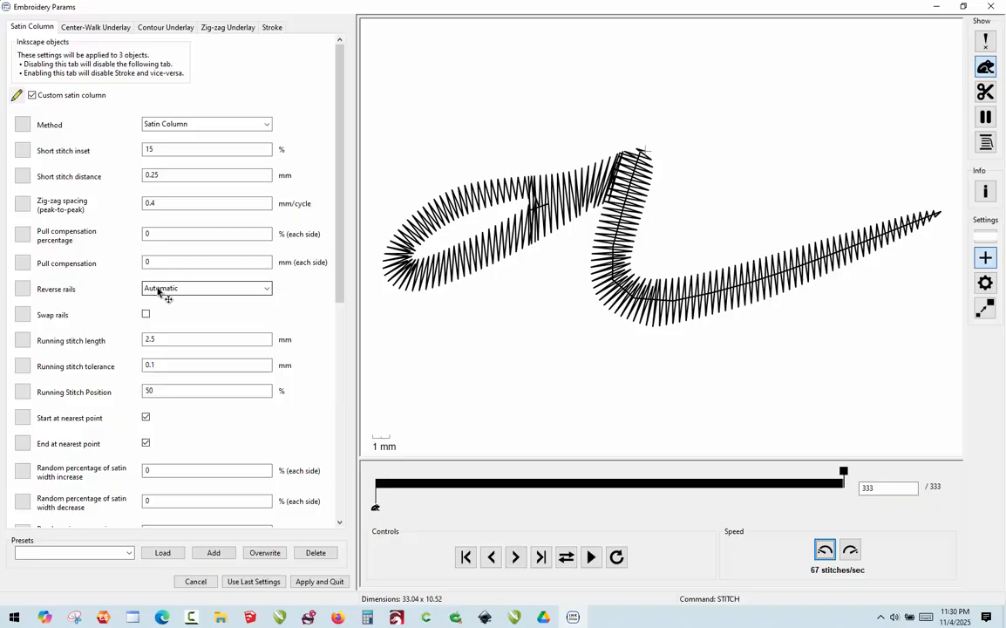
scroll(610, 166, up, 3)
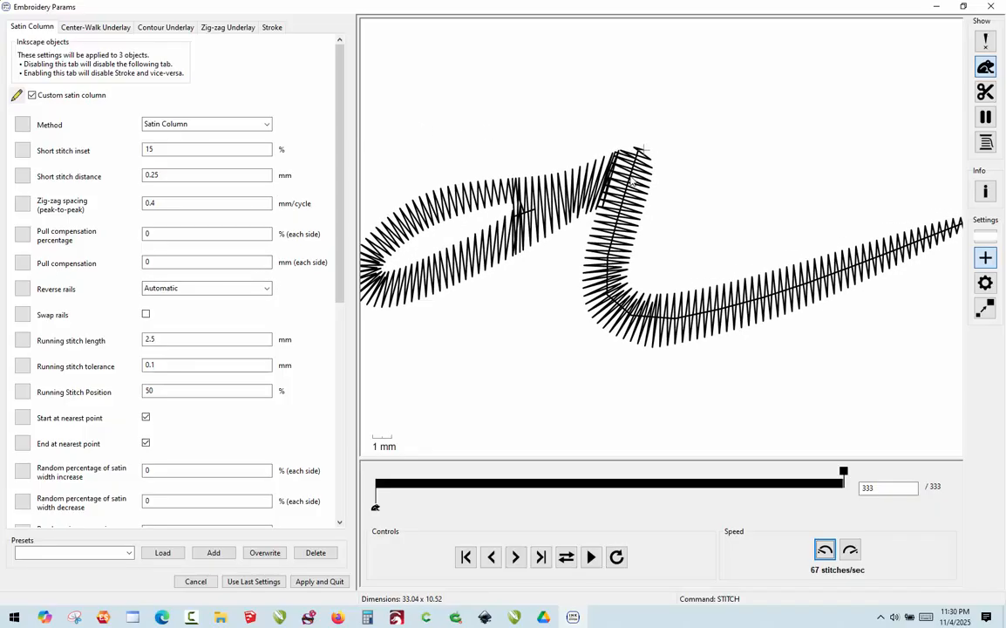
scroll(645, 144, up, 1)
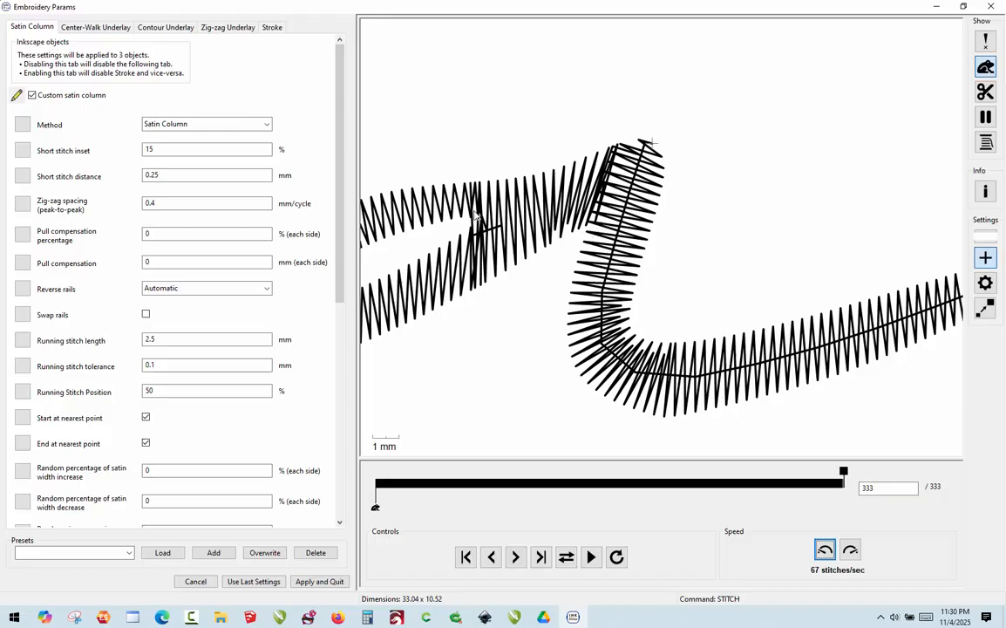
scroll(607, 189, down, 4)
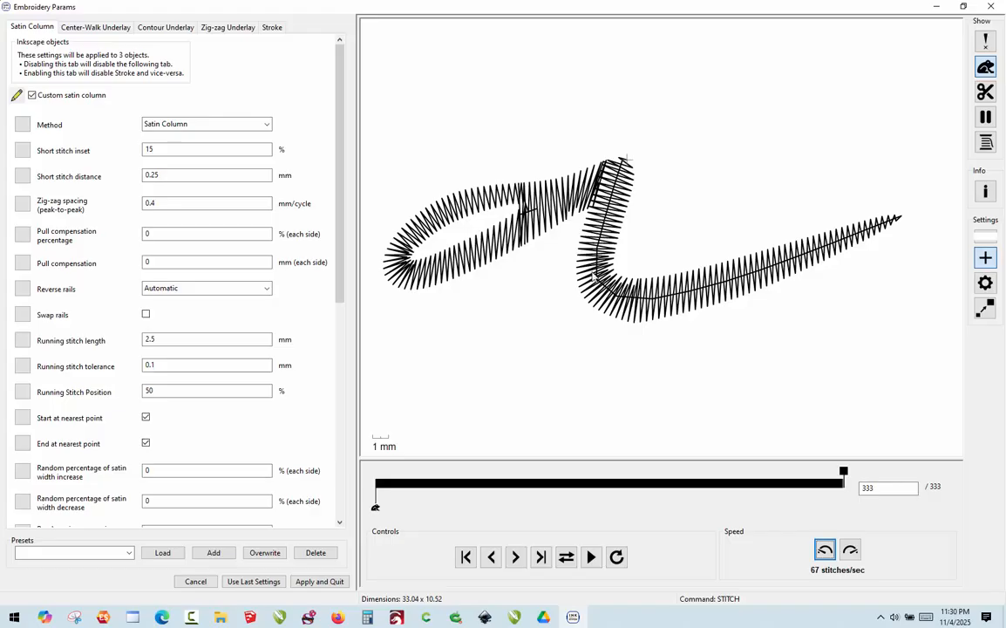
click(319, 581)
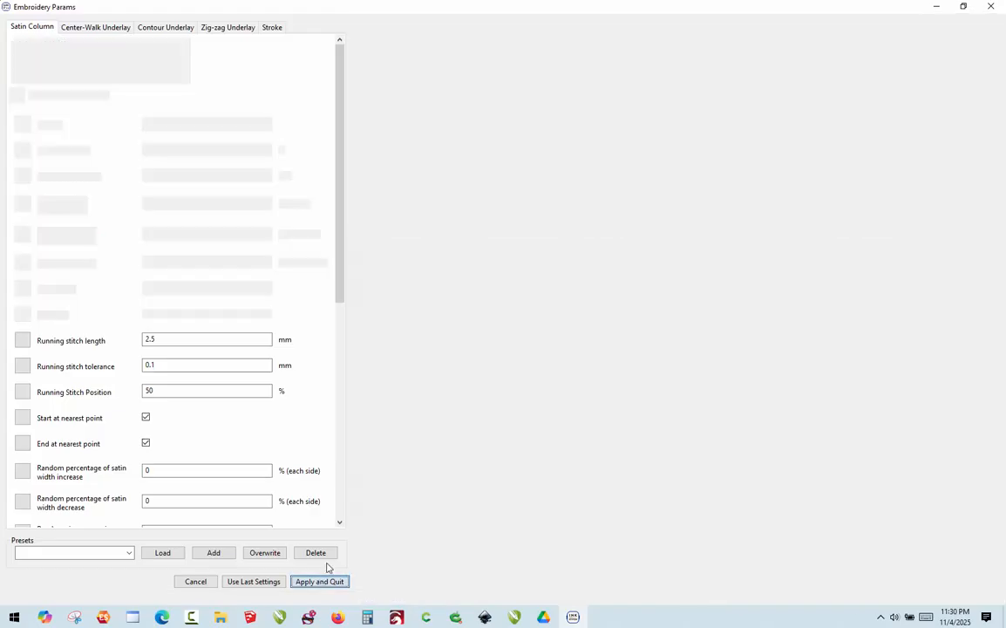
click(361, 328)
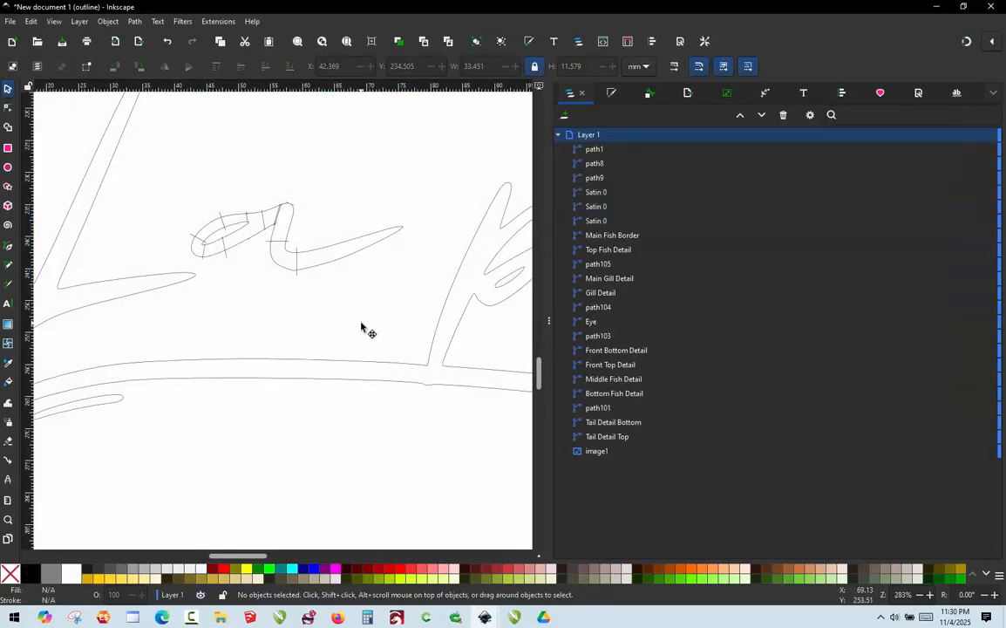